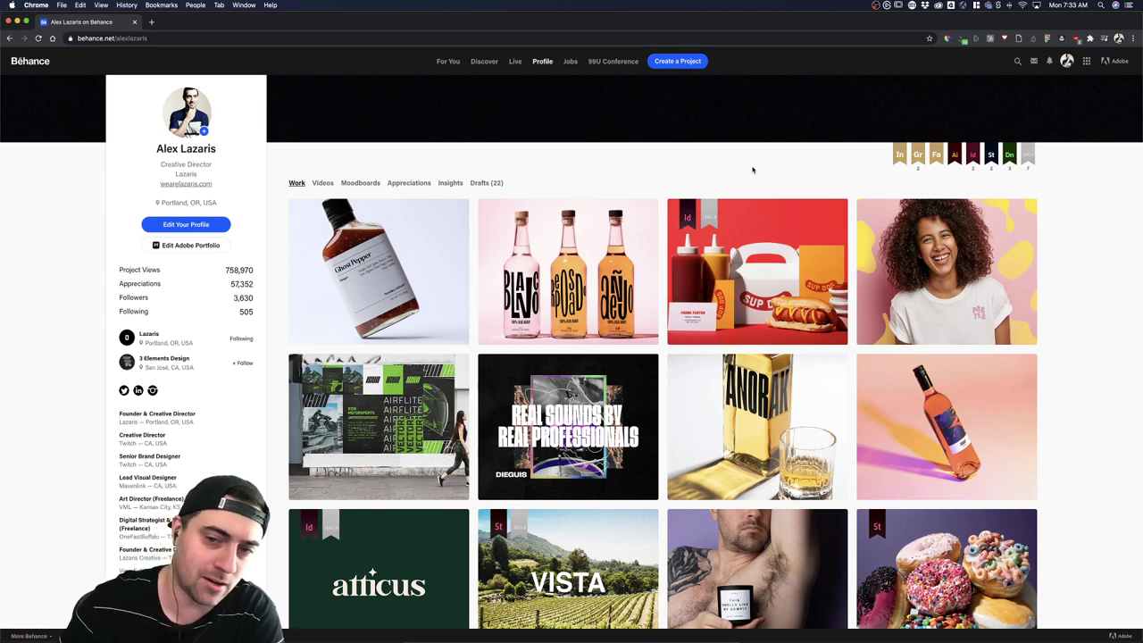
Open the Sorbo Tequila project from the Behance portfolio, view its images and return to the profile.
{"action": "left_click", "coordinate": [572, 240]}
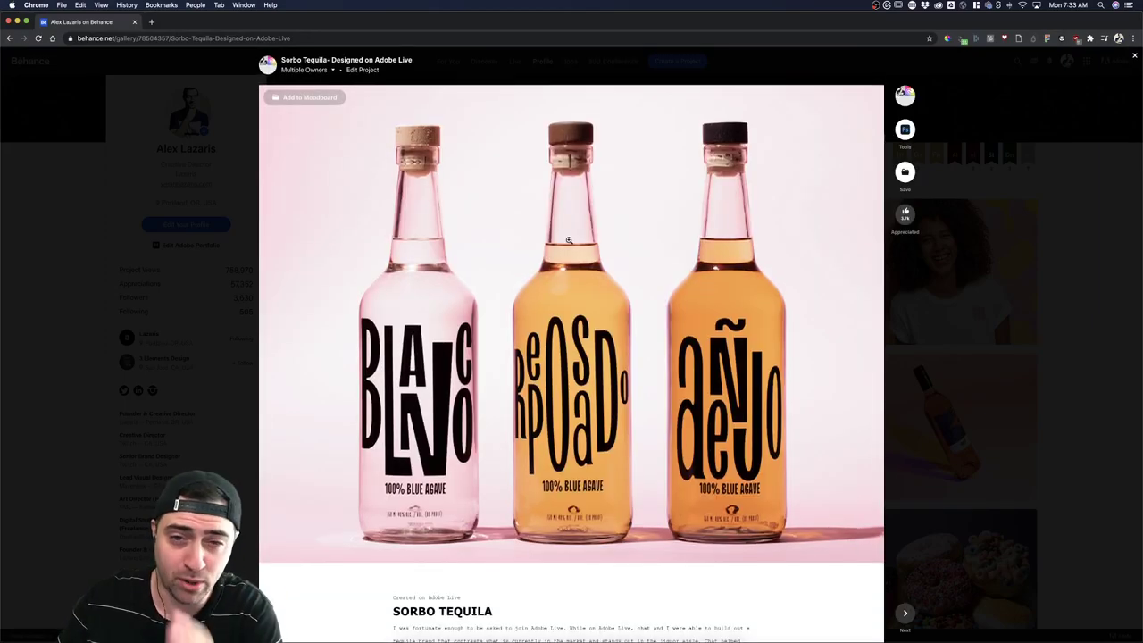
{"action": "scroll", "coordinate": [568, 240], "scroll_direction": "down", "scroll_amount": 10}
{"action": "left_click", "coordinate": [1043, 260]}
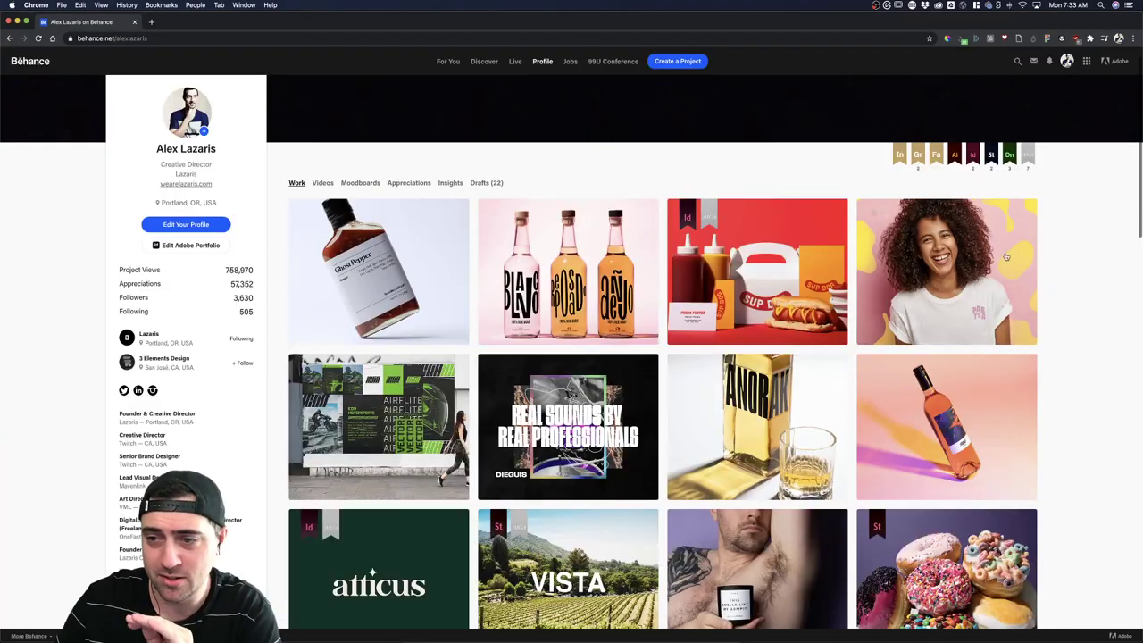
Look through the Sup Dog branding, collateral and photography project and return to the profile's project grid.
{"action": "left_click", "coordinate": [711, 256]}
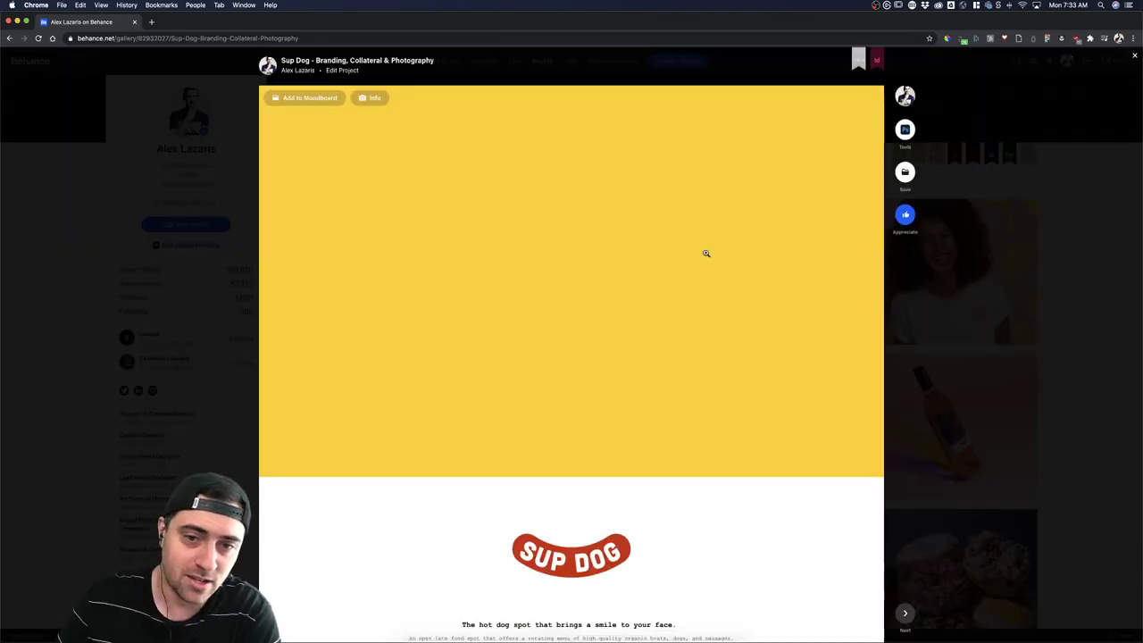
{"action": "scroll", "coordinate": [706, 253], "scroll_direction": "down", "scroll_amount": 2}
{"action": "scroll", "coordinate": [705, 252], "scroll_direction": "down", "scroll_amount": 15}
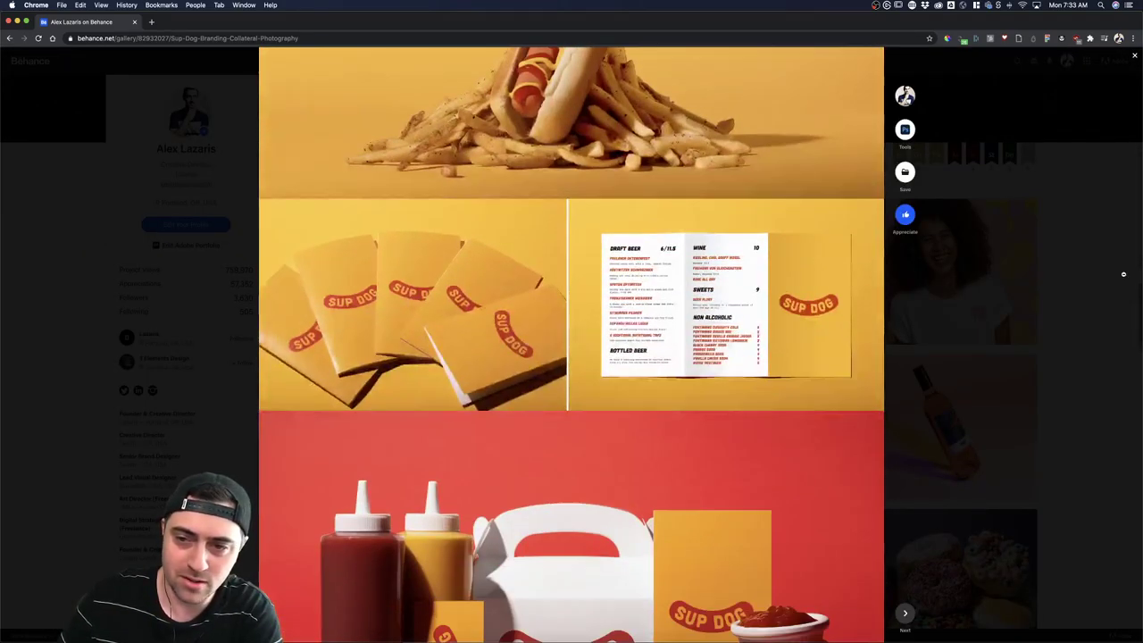
{"action": "left_click", "coordinate": [1123, 274]}
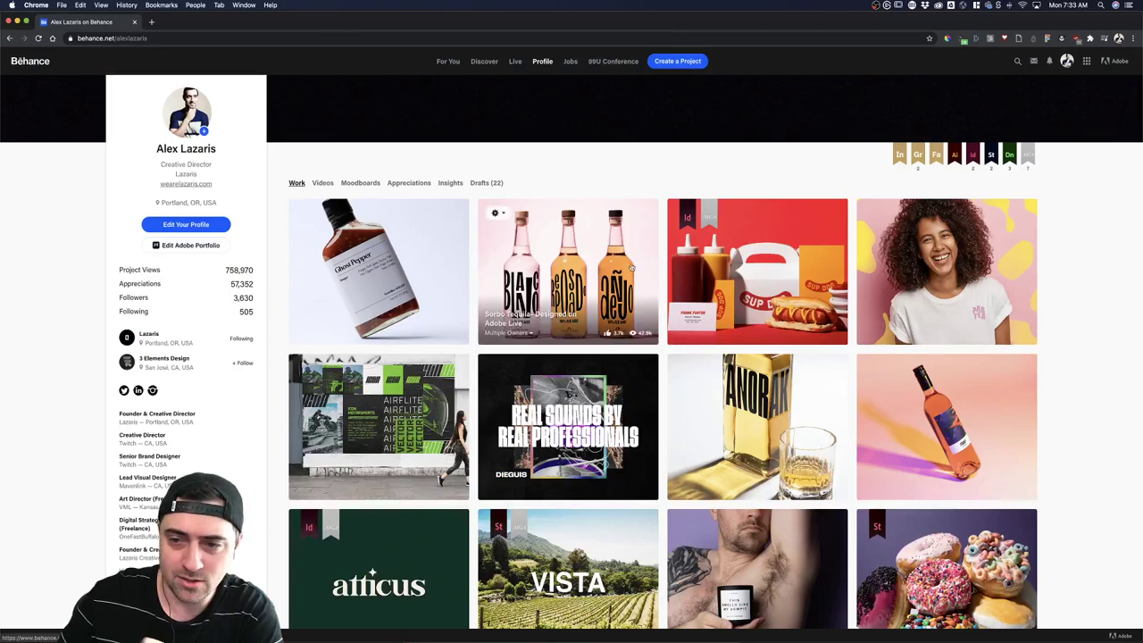
{"action": "left_click", "coordinate": [746, 274]}
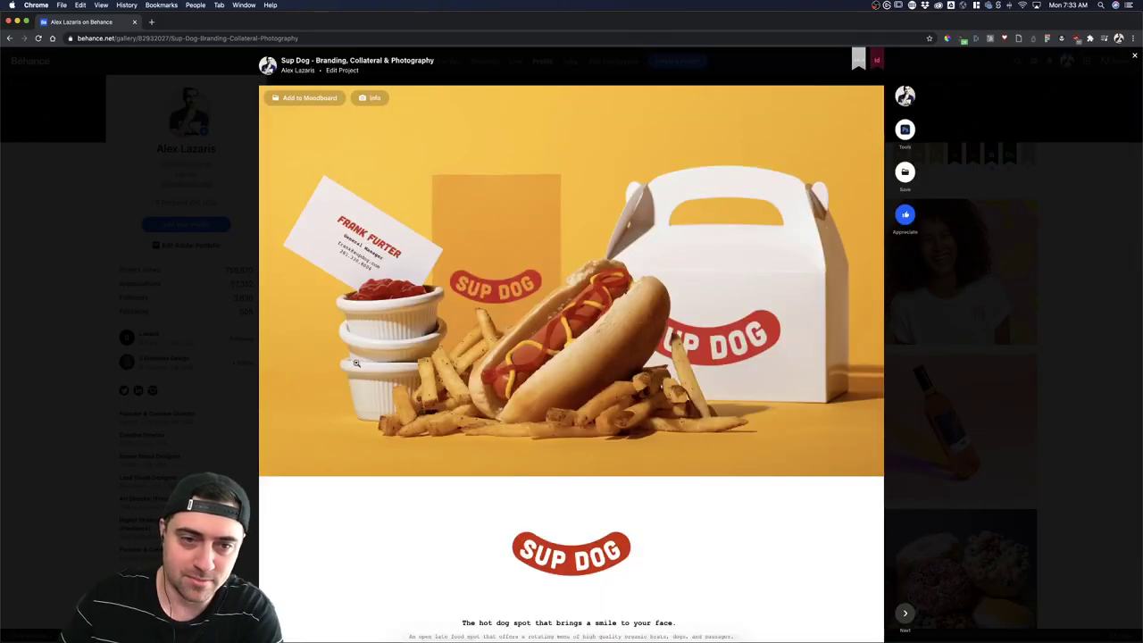
{"action": "left_click", "coordinate": [943, 292]}
View the Anorak Whiskey and Dieguis projects one after the other, returning to the profile after each.
{"action": "left_click", "coordinate": [810, 444]}
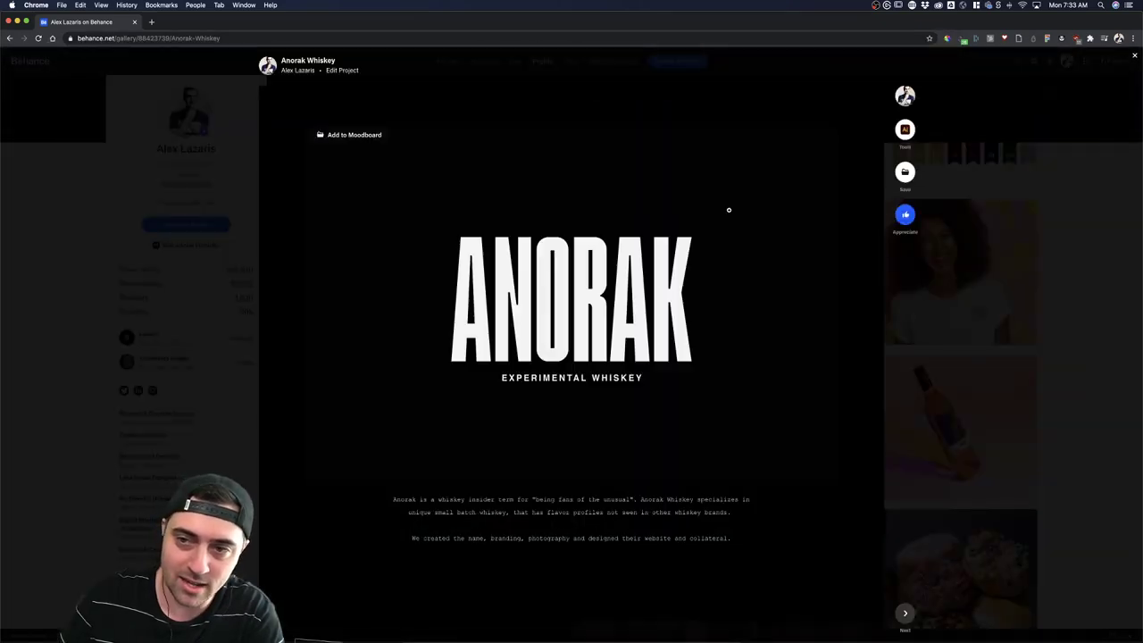
{"action": "left_click", "coordinate": [988, 324]}
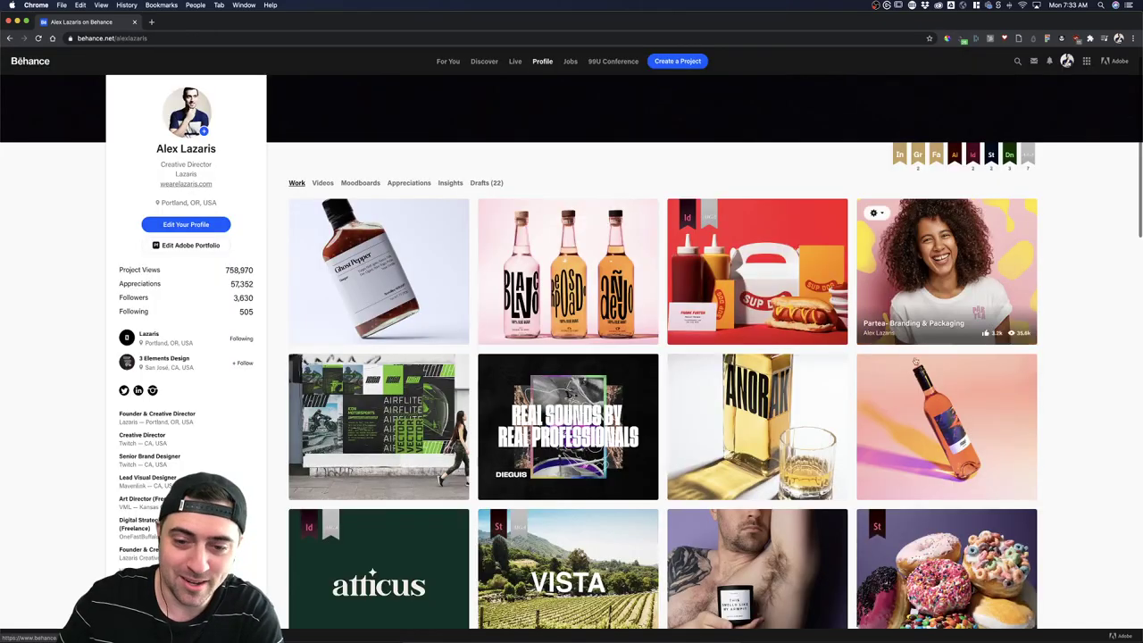
{"action": "left_click", "coordinate": [524, 435]}
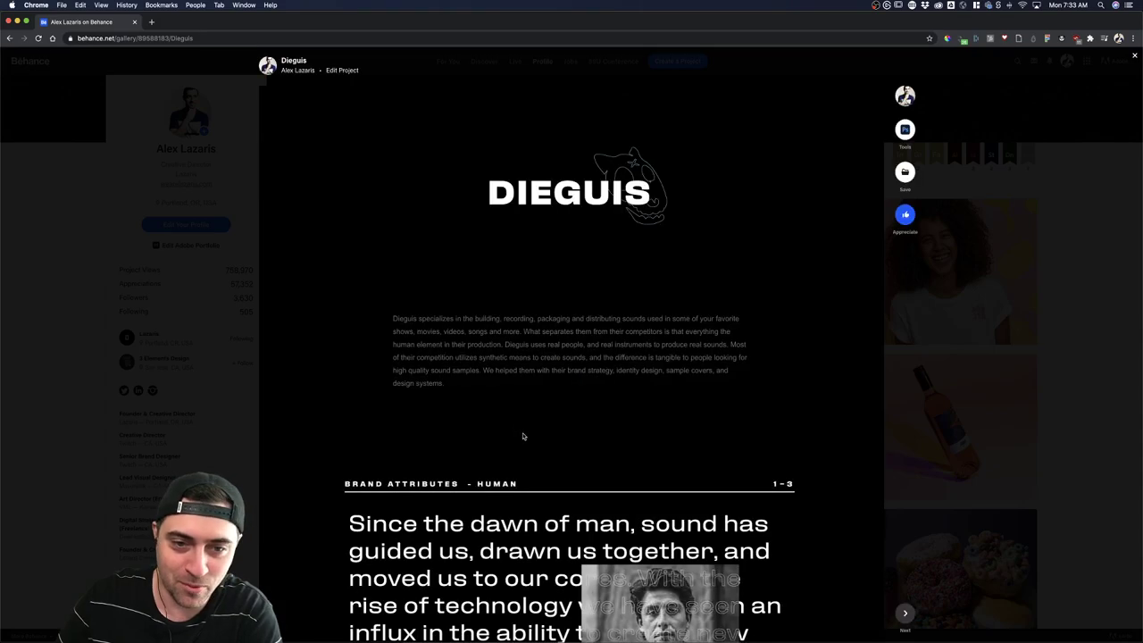
{"action": "left_click", "coordinate": [1105, 304]}
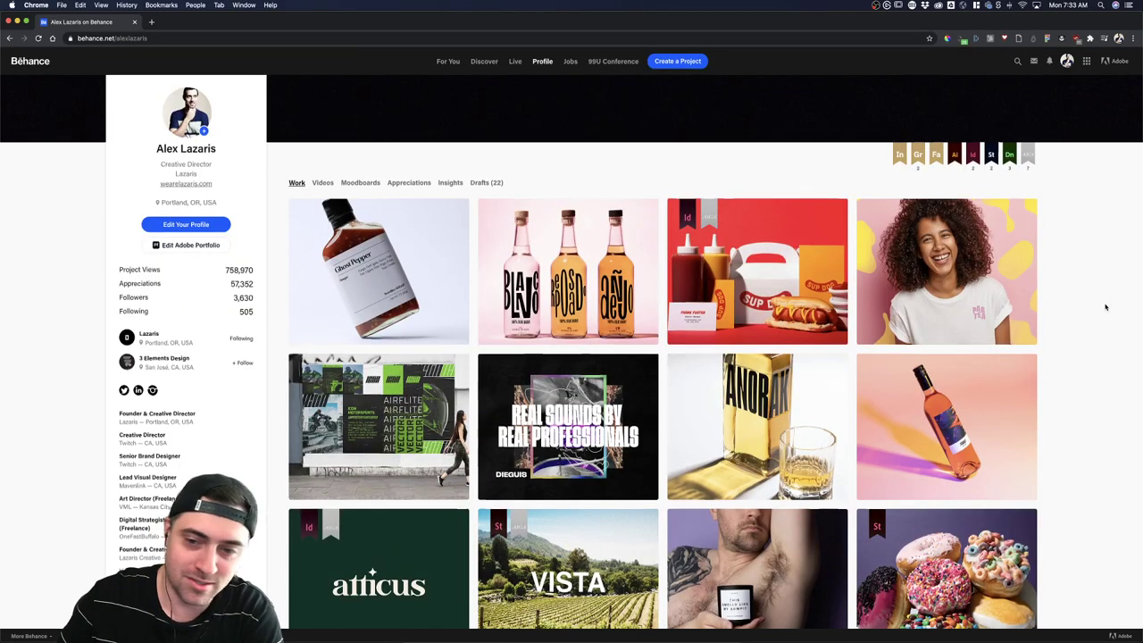
Browse the other projects in the profile's Work grid.
{"action": "scroll", "coordinate": [1104, 307], "scroll_direction": "down", "scroll_amount": 5}
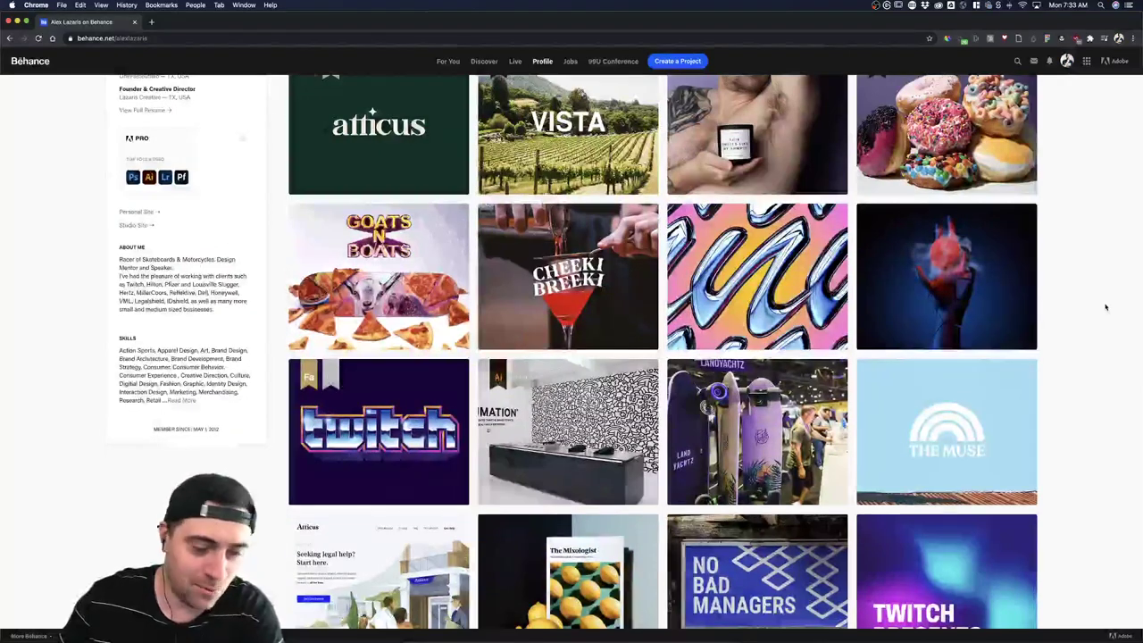
{"action": "scroll", "coordinate": [998, 375], "scroll_direction": "up", "scroll_amount": 5}
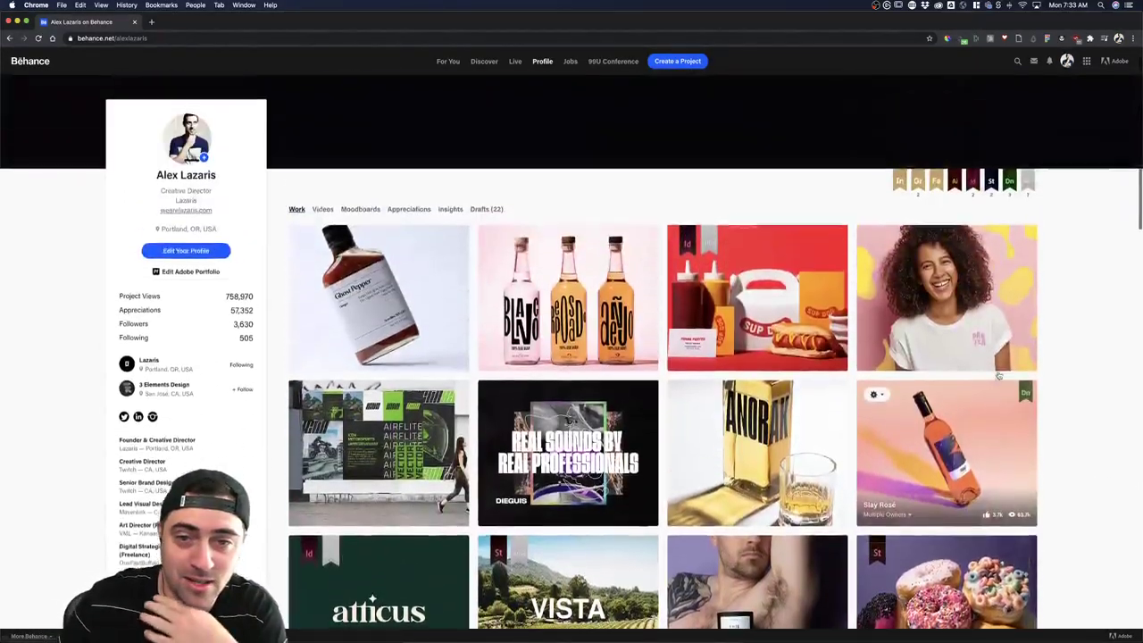
{"action": "scroll", "coordinate": [998, 373], "scroll_direction": "down", "scroll_amount": 1}
{"action": "scroll", "coordinate": [1069, 360], "scroll_direction": "down", "scroll_amount": 1}
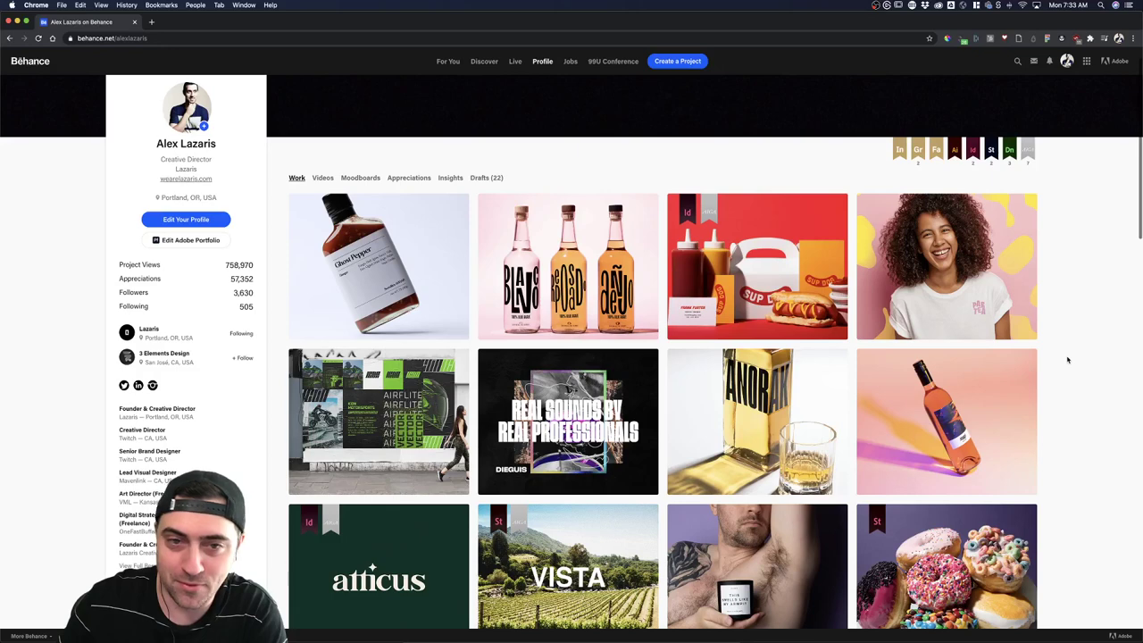
{"action": "scroll", "coordinate": [1067, 360], "scroll_direction": "down", "scroll_amount": 1}
{"action": "scroll", "coordinate": [1065, 359], "scroll_direction": "down", "scroll_amount": 2}
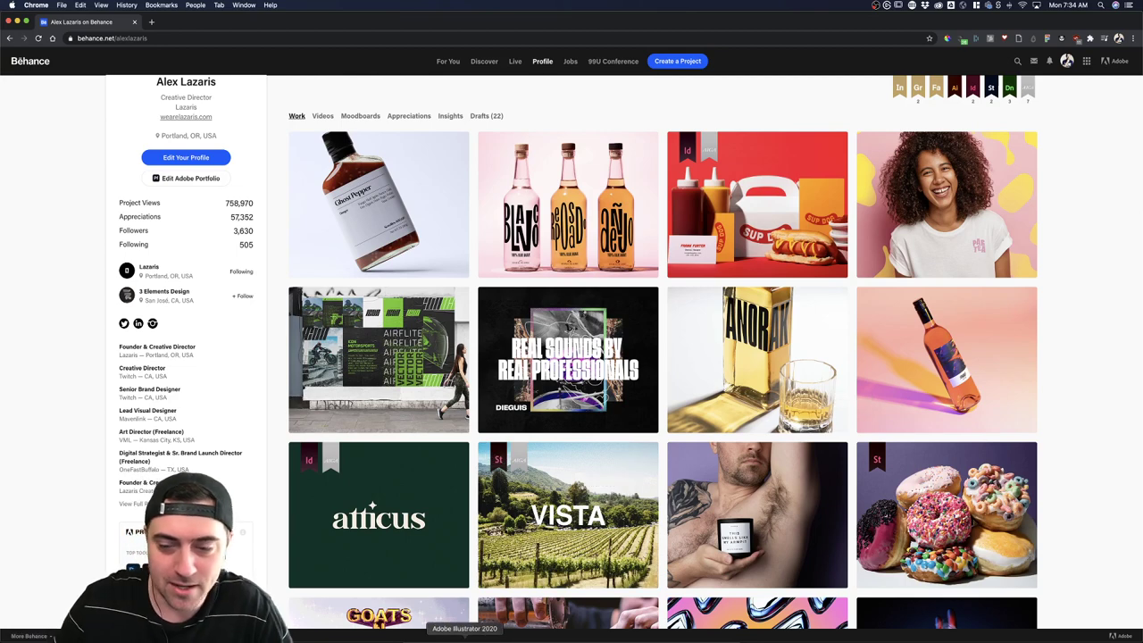
Switch to Adobe Illustrator, hide the artboards in LuxeFlowersLogo.ai and bring the two small word lists into readable view.
{"action": "left_click", "coordinate": [465, 636]}
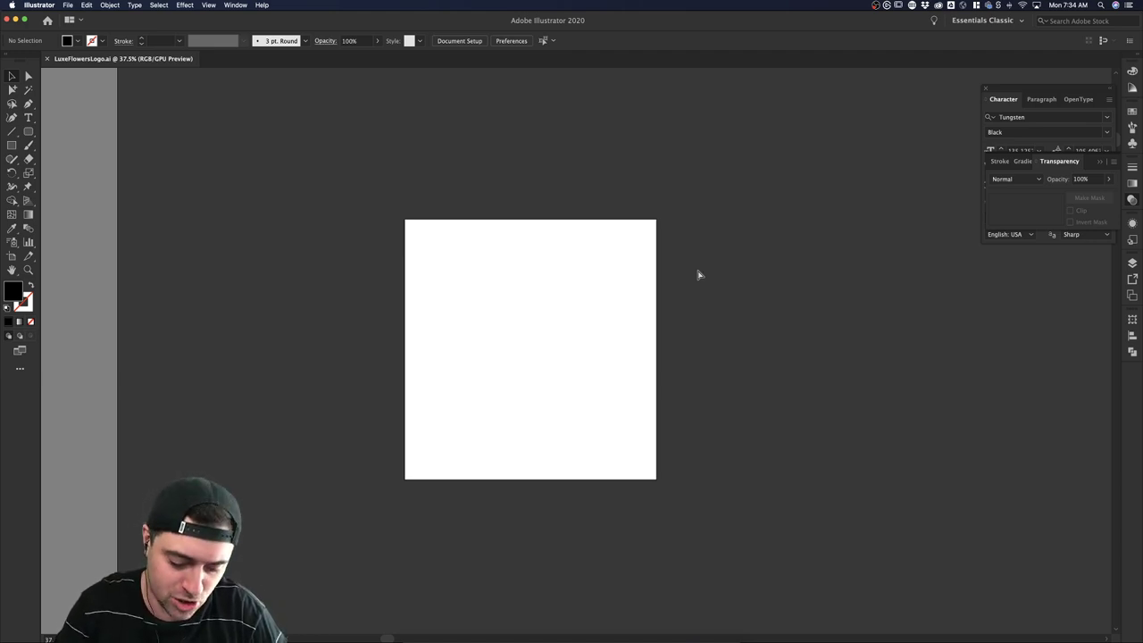
{"action": "key", "text": "super+shift+h"}
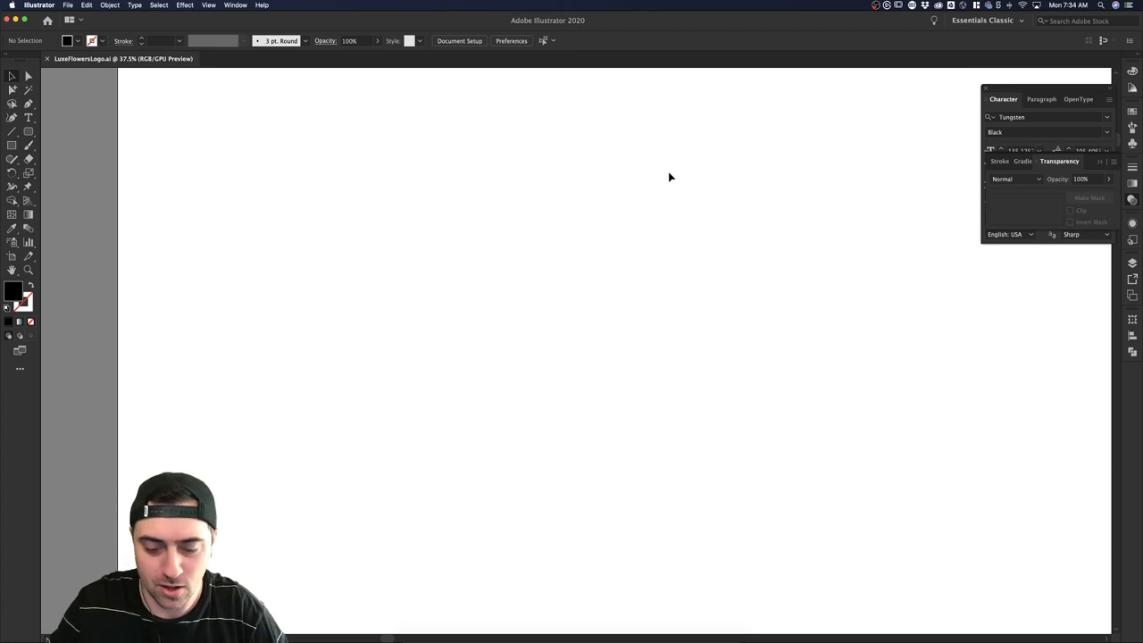
{"action": "scroll", "coordinate": [615, 329], "scroll_direction": "down", "scroll_amount": 8}
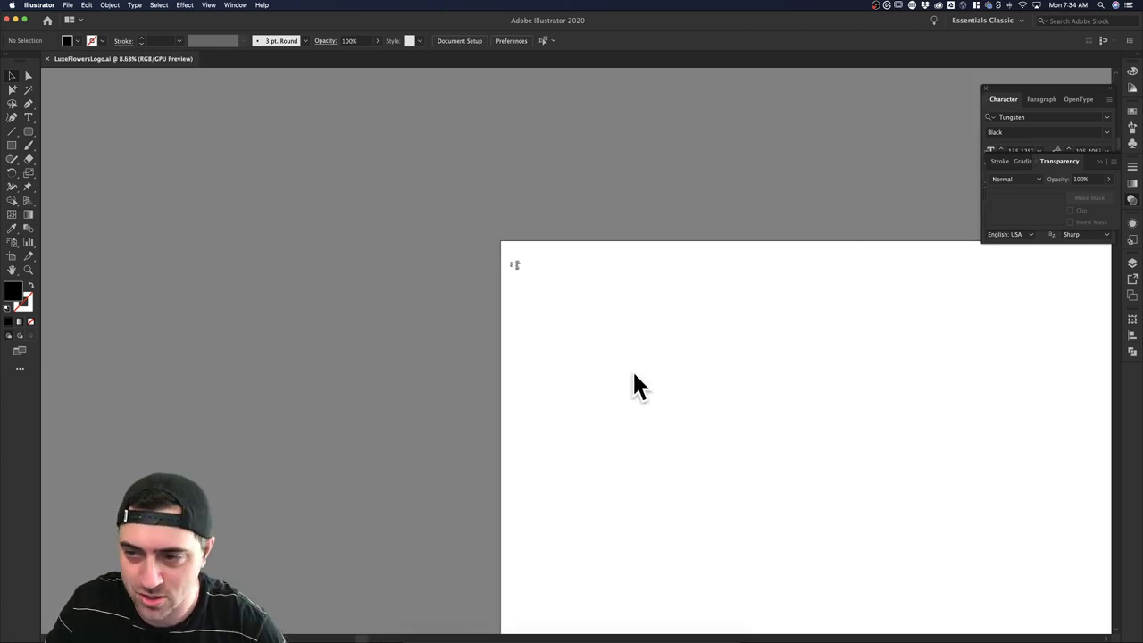
{"action": "scroll", "coordinate": [694, 387], "scroll_direction": "down", "scroll_amount": 3}
{"action": "scroll", "coordinate": [693, 387], "scroll_direction": "right", "scroll_amount": 3}
{"action": "scroll", "coordinate": [695, 387], "scroll_direction": "down", "scroll_amount": 2}
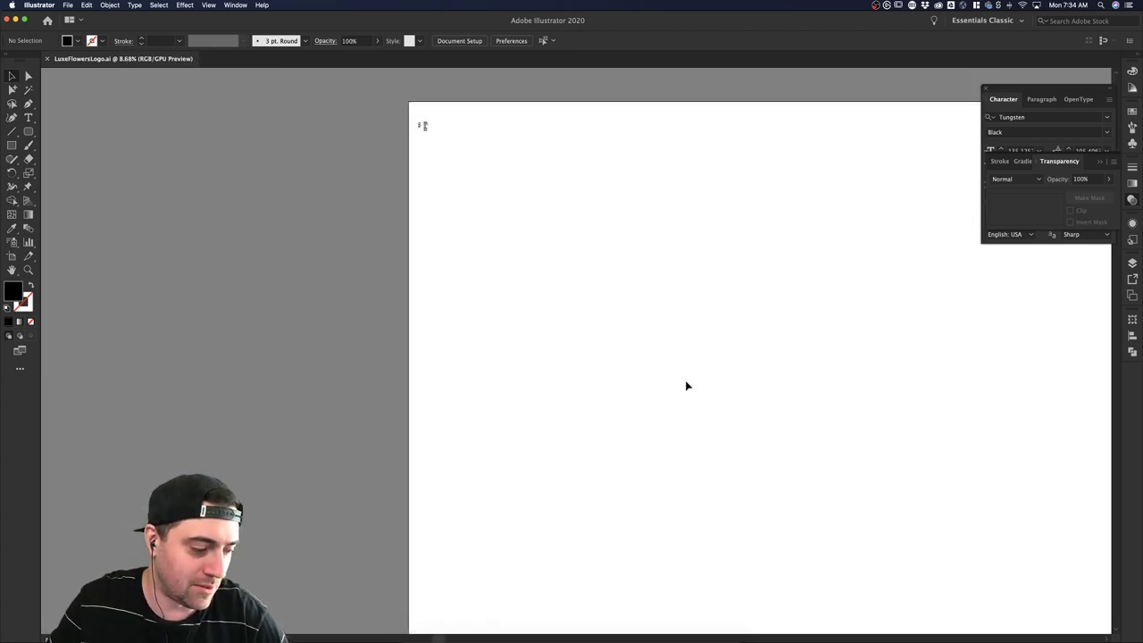
{"action": "scroll", "coordinate": [655, 361], "scroll_direction": "up", "scroll_amount": 5}
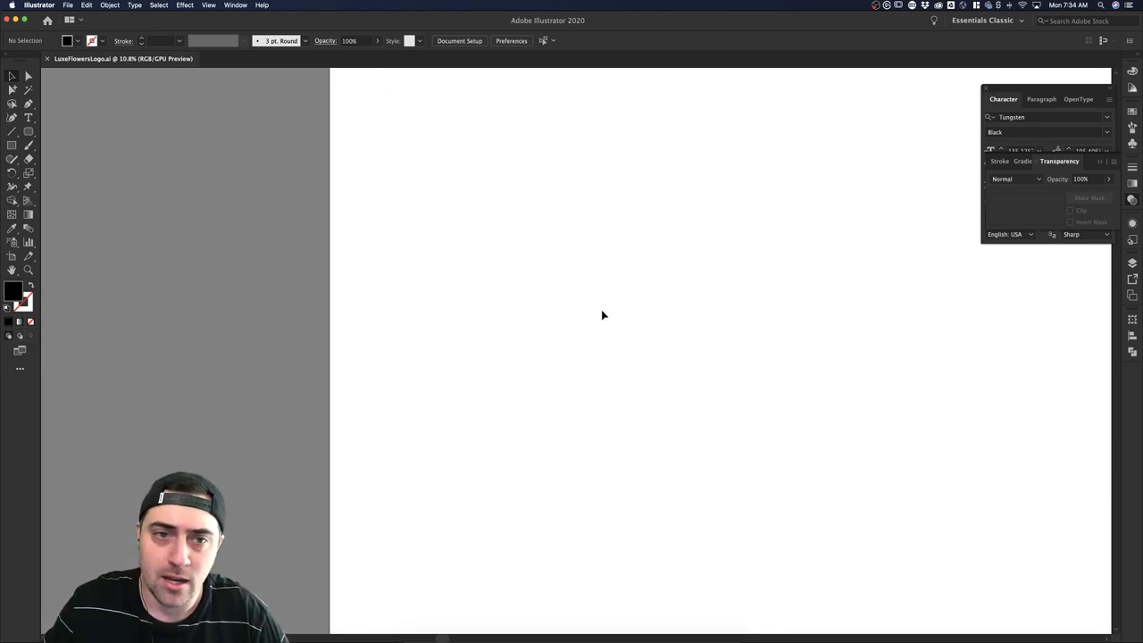
{"action": "scroll", "coordinate": [292, 180], "scroll_direction": "up", "scroll_amount": 8}
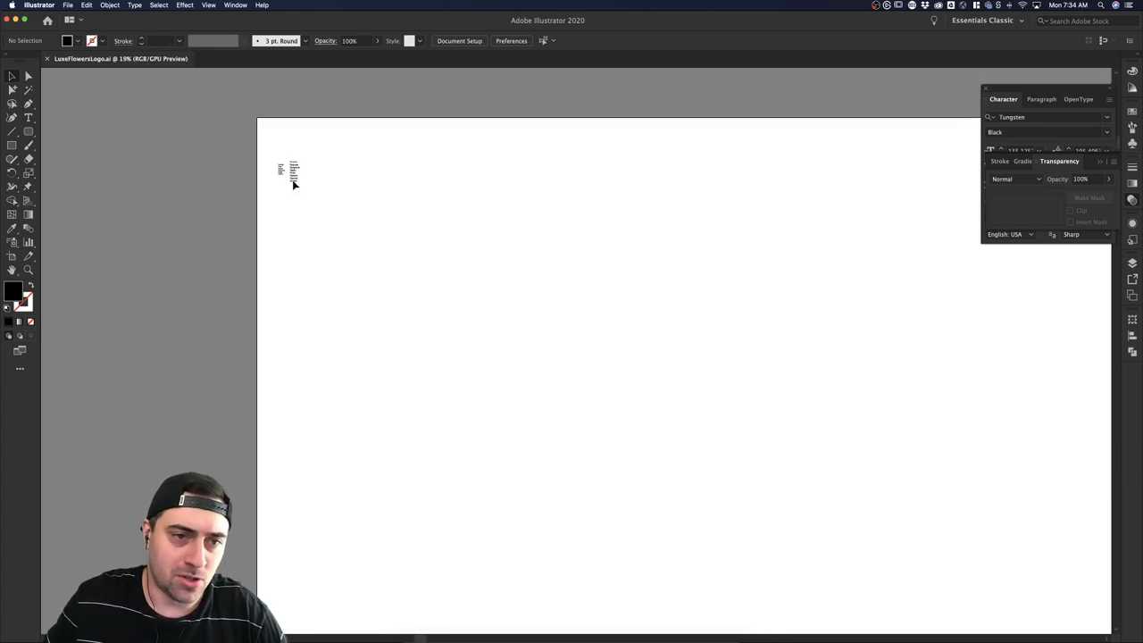
{"action": "scroll", "coordinate": [340, 184], "scroll_direction": "up", "scroll_amount": 3}
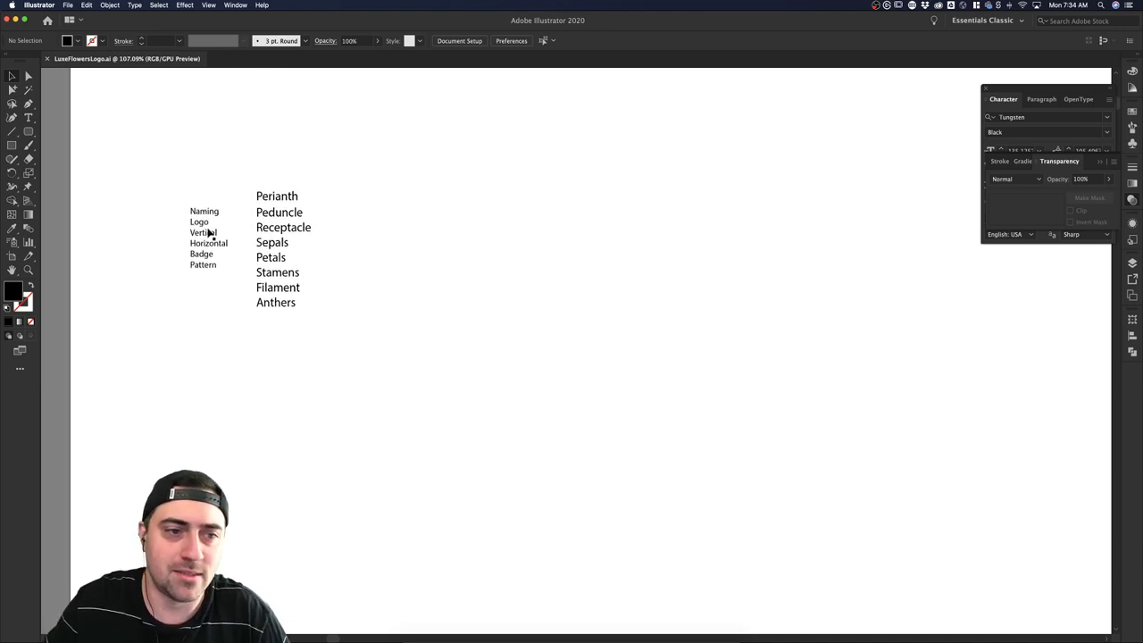
{"action": "left_click_drag", "start_coordinate": [187, 186], "coordinate": [159, 187]}
{"action": "left_click", "coordinate": [237, 312]}
{"action": "left_click", "coordinate": [204, 316]}
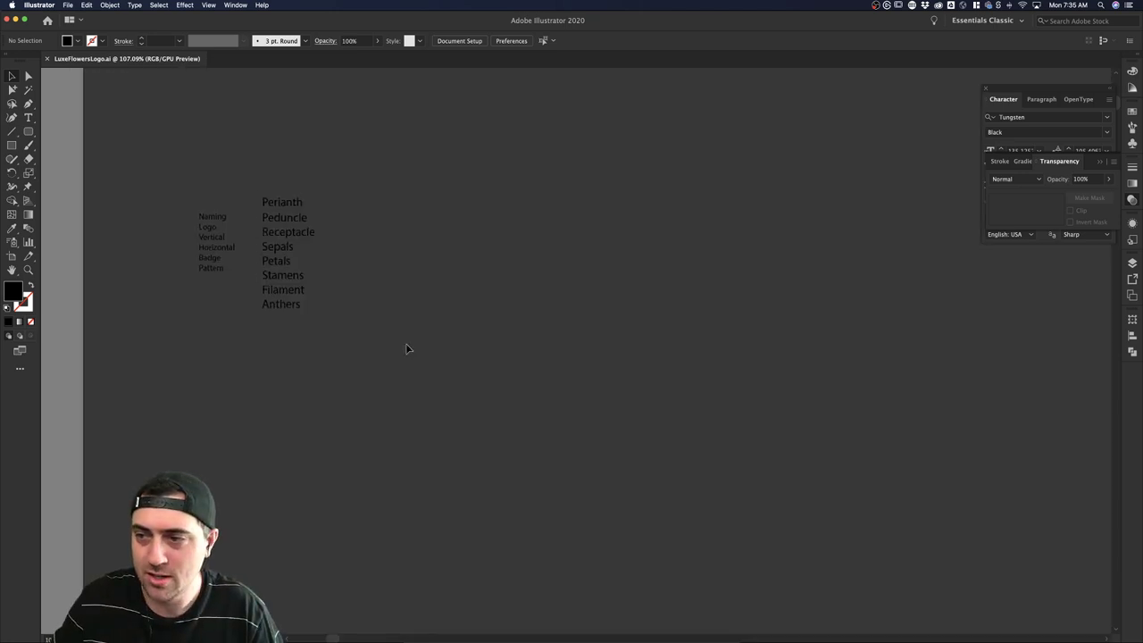
Toggle artboard visibility off and on repeatedly around the white square artboard, leaving it shown.
{"action": "scroll", "coordinate": [406, 348], "scroll_direction": "down", "scroll_amount": 5}
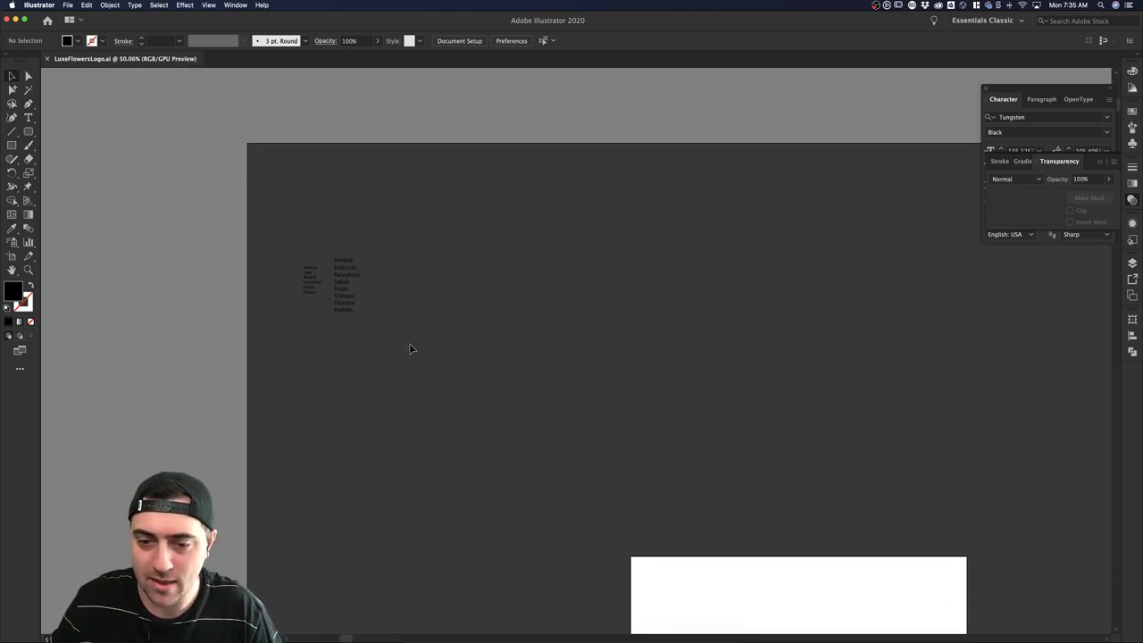
{"action": "scroll", "coordinate": [410, 348], "scroll_direction": "down", "scroll_amount": 5}
{"action": "scroll", "coordinate": [410, 348], "scroll_direction": "down", "scroll_amount": 2}
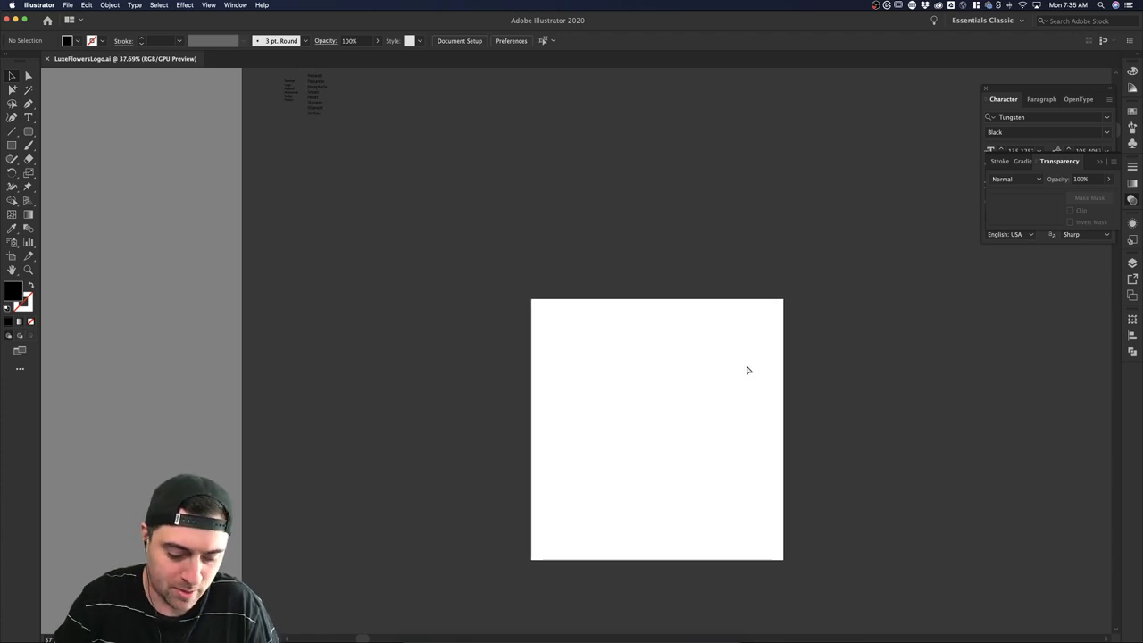
{"action": "key", "text": "super+shift+h"}
{"action": "key", "text": "super+shift+h"}
{"action": "key", "text": "super+shift+h"}
{"action": "key", "text": "super+shift+h"}
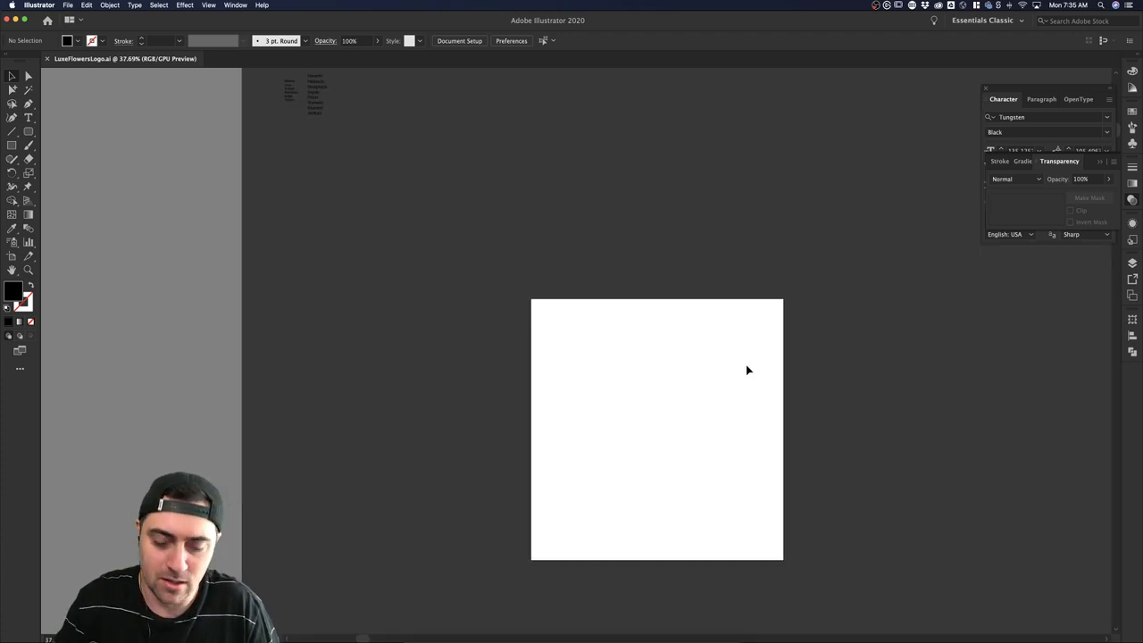
Try repositioning Artboard 1 with the Artboard tool, undo the change and leave artboard editing.
{"action": "key", "text": "shift+o"}
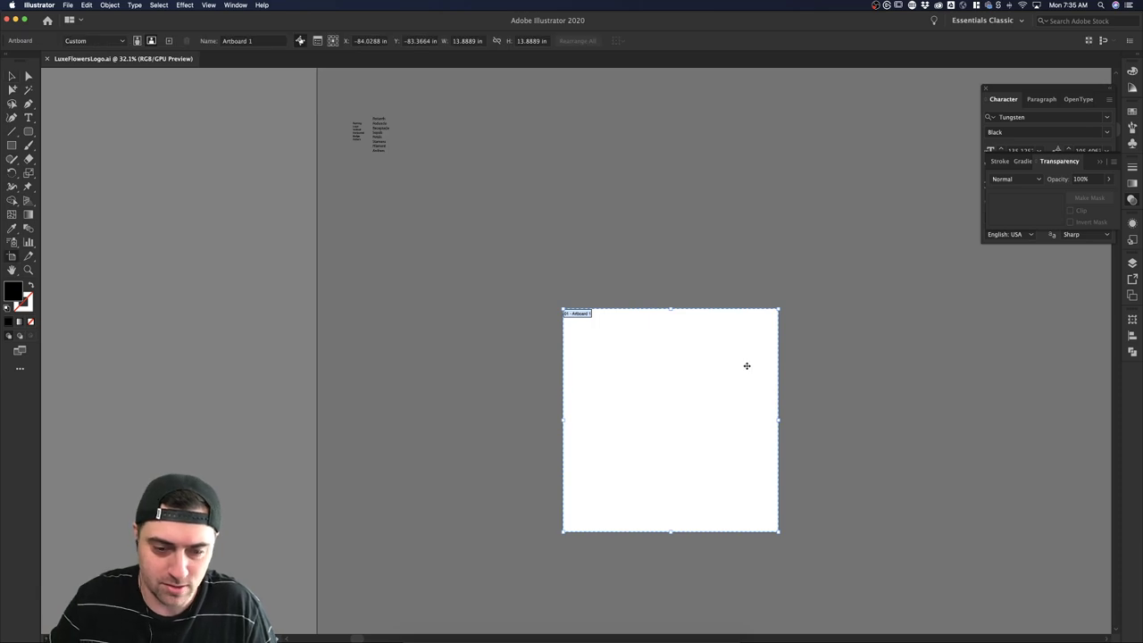
{"action": "left_click_drag", "start_coordinate": [709, 403], "coordinate": [949, 426]}
{"action": "key", "text": "super+z"}
{"action": "key", "text": "super+z"}
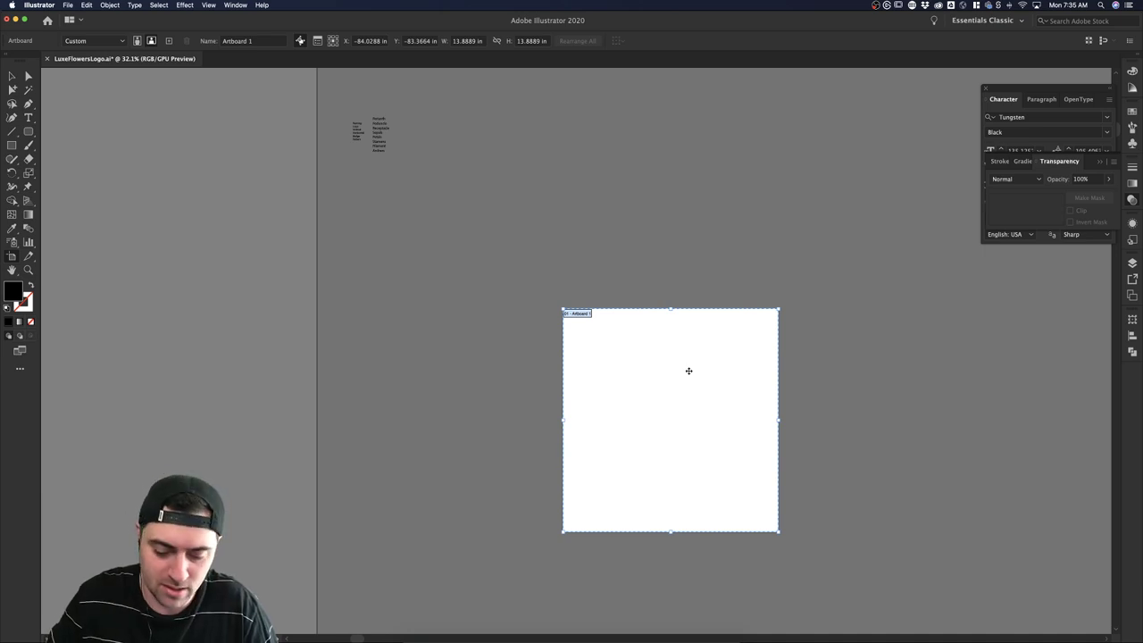
{"action": "key", "text": "Escape"}
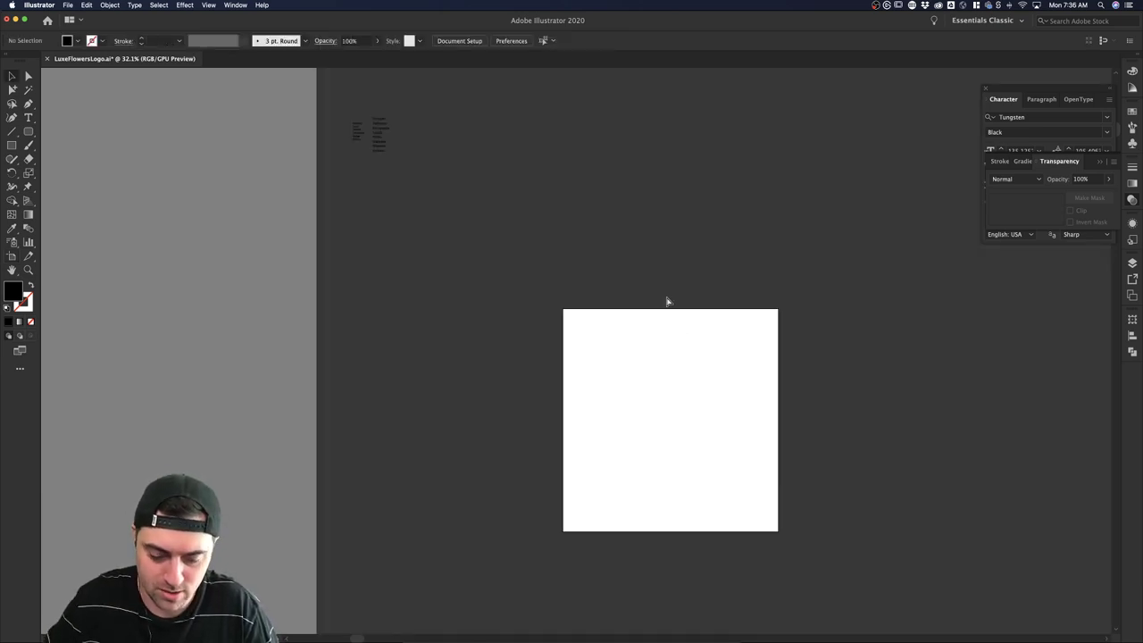
Duplicate the word Perianth directly above the list of flower terms and deselect it.
{"action": "scroll", "coordinate": [631, 260], "scroll_direction": "up", "scroll_amount": 3}
{"action": "scroll", "coordinate": [467, 181], "scroll_direction": "up", "scroll_amount": 4}
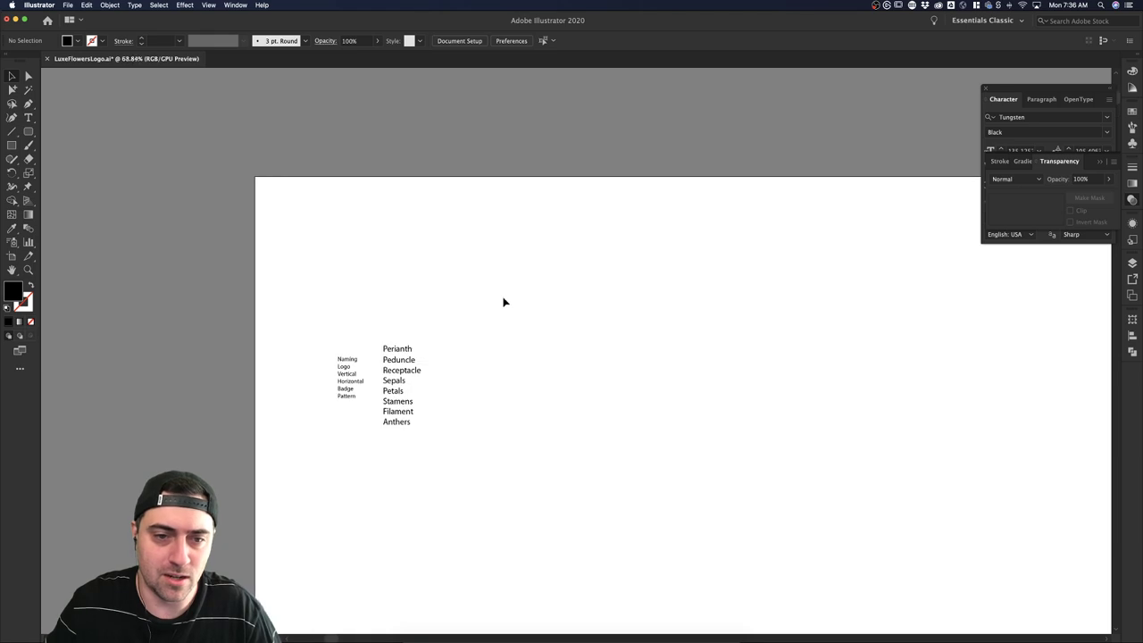
{"action": "scroll", "coordinate": [503, 300], "scroll_direction": "up", "scroll_amount": 1}
{"action": "left_click", "coordinate": [359, 270]}
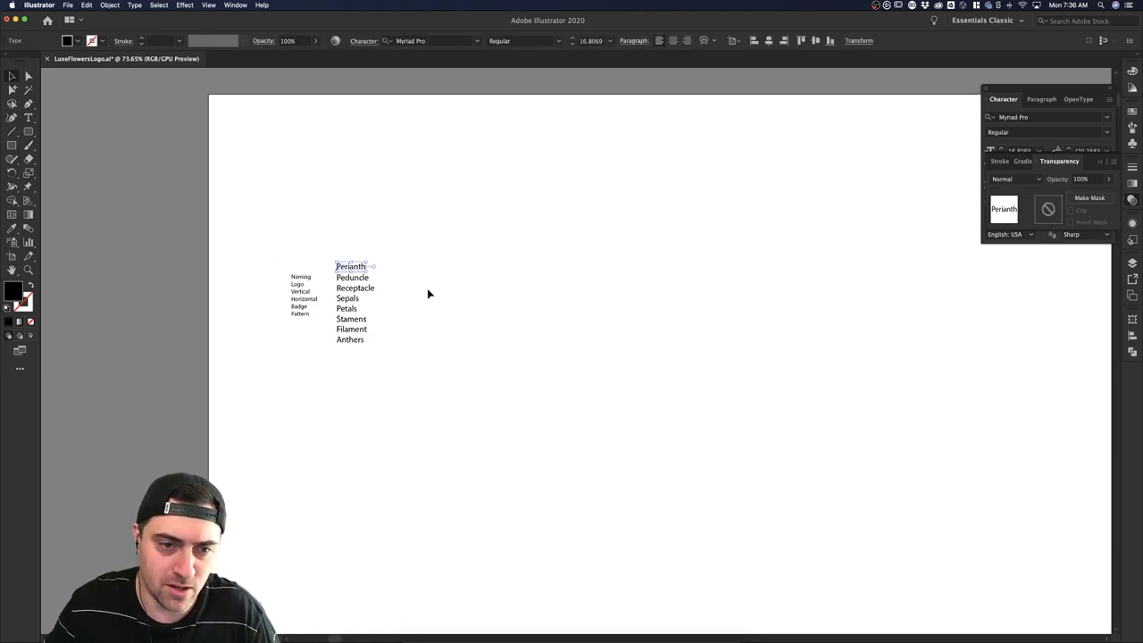
{"action": "left_click", "coordinate": [428, 294]}
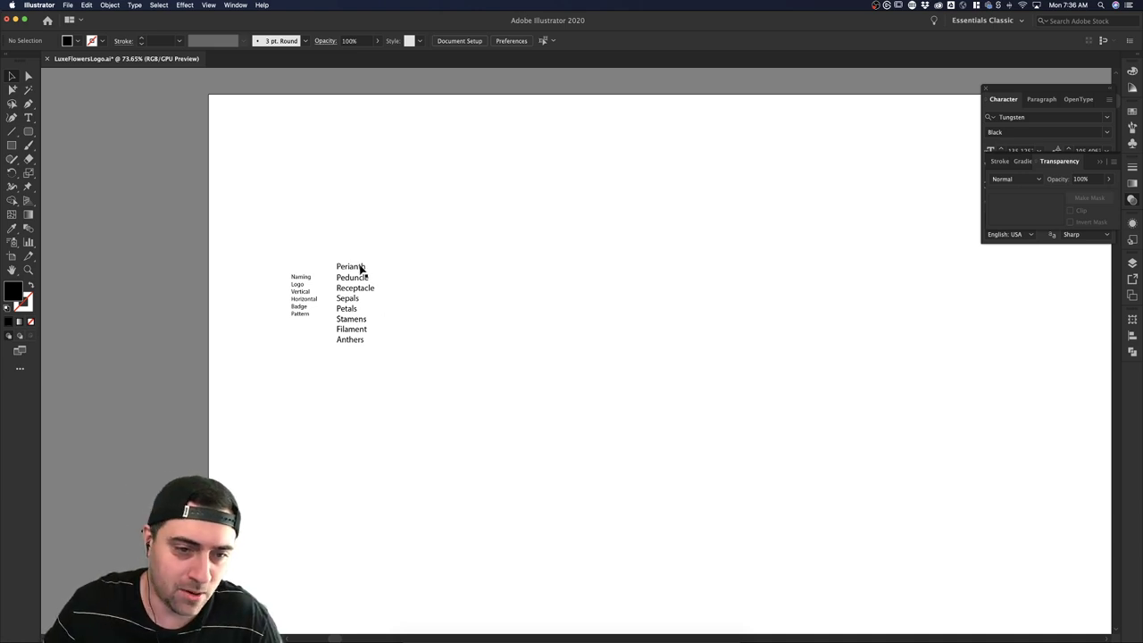
{"action": "left_click_drag", "start_coordinate": [360, 265], "coordinate": [360, 247]}
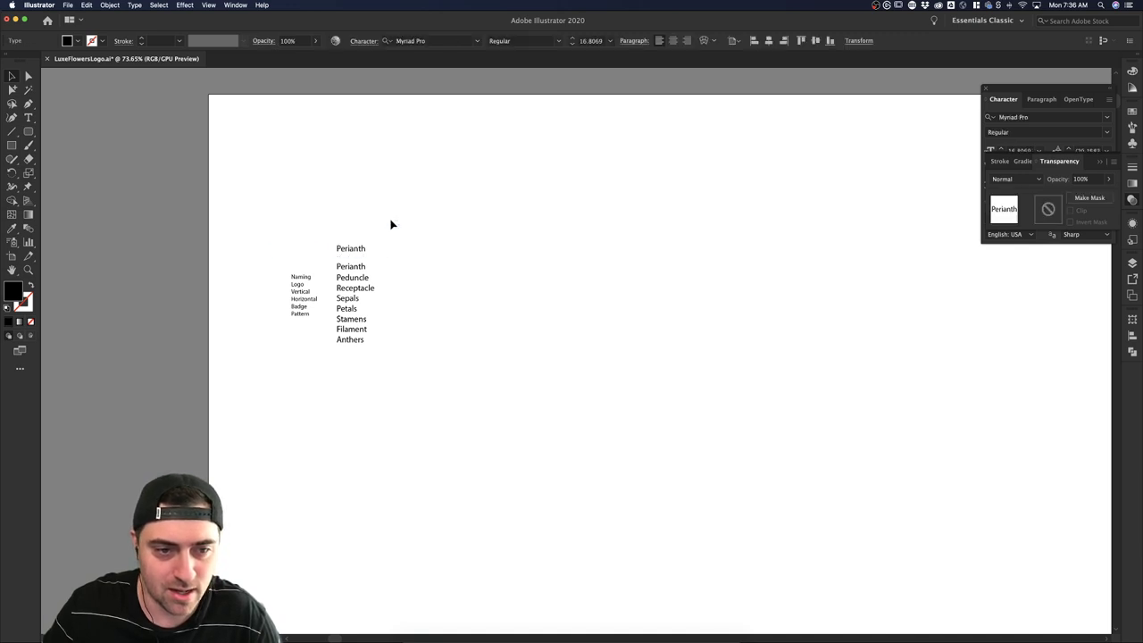
{"action": "left_click", "coordinate": [387, 261]}
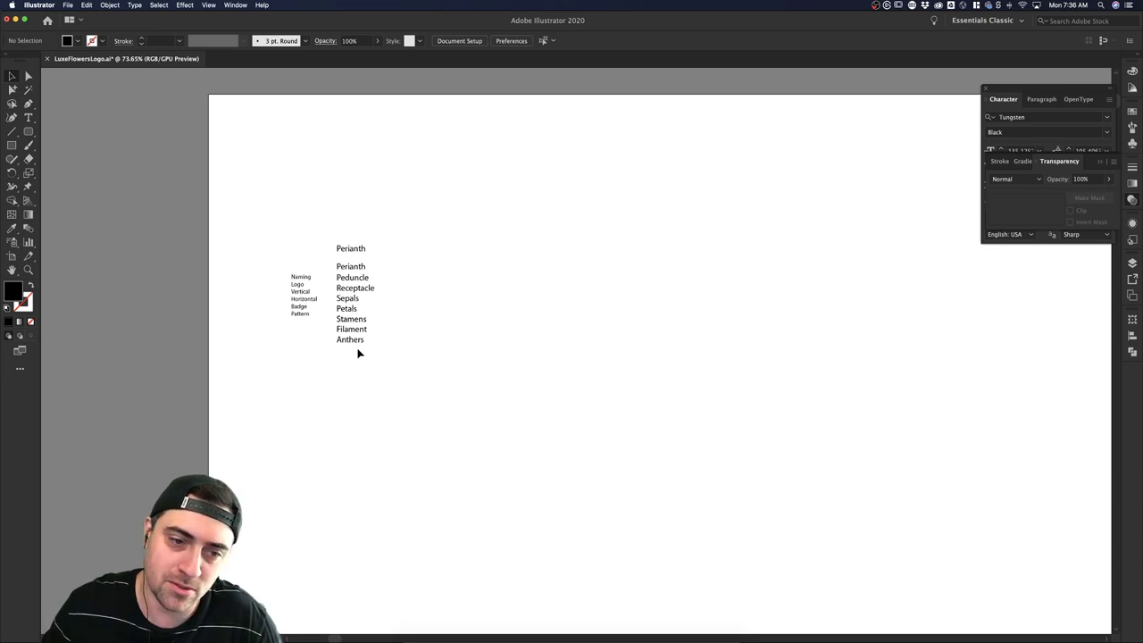
{"action": "left_click", "coordinate": [354, 342]}
{"action": "left_click", "coordinate": [419, 345]}
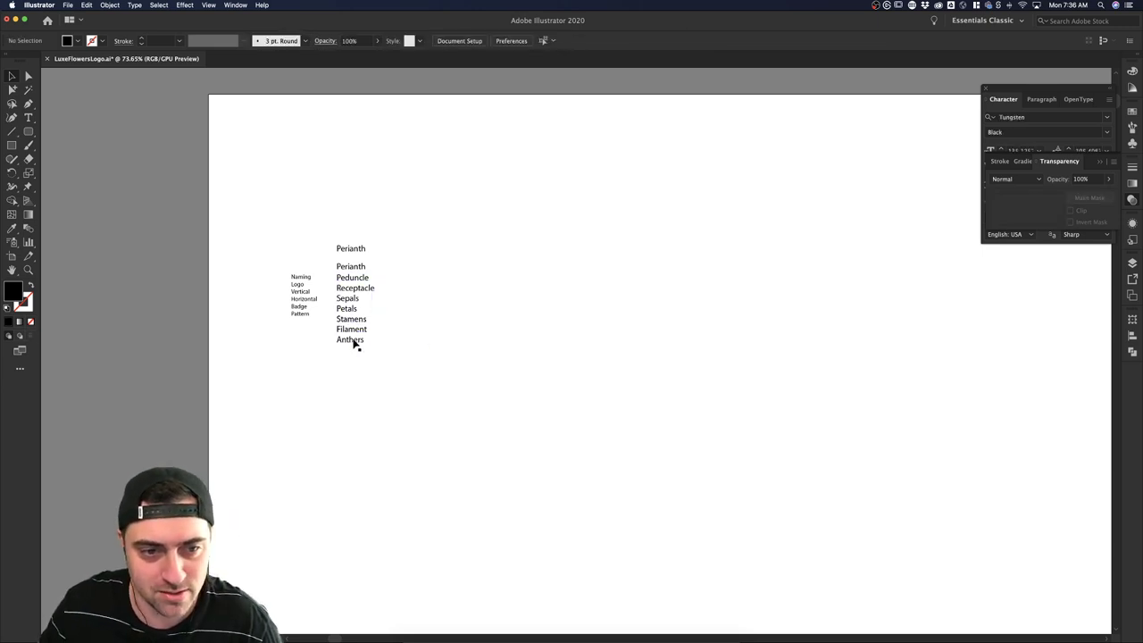
{"action": "left_click", "coordinate": [354, 339]}
{"action": "left_click", "coordinate": [373, 382]}
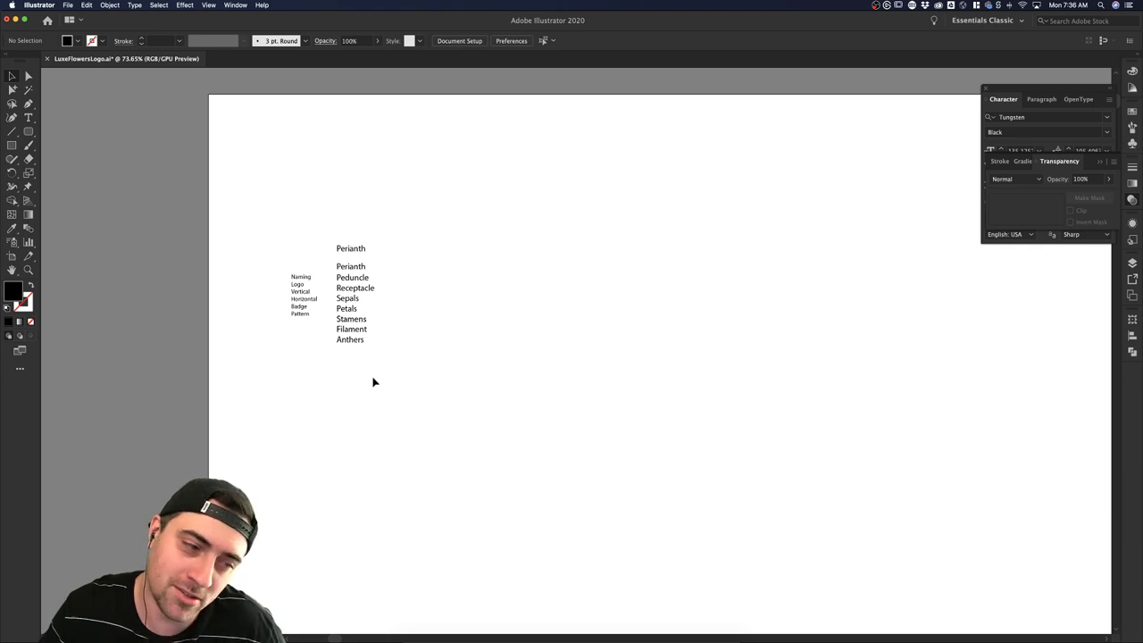
Move the single Perianth copy higher above the list of flower terms and deselect it.
{"action": "scroll", "coordinate": [330, 216], "scroll_direction": "up", "scroll_amount": 3}
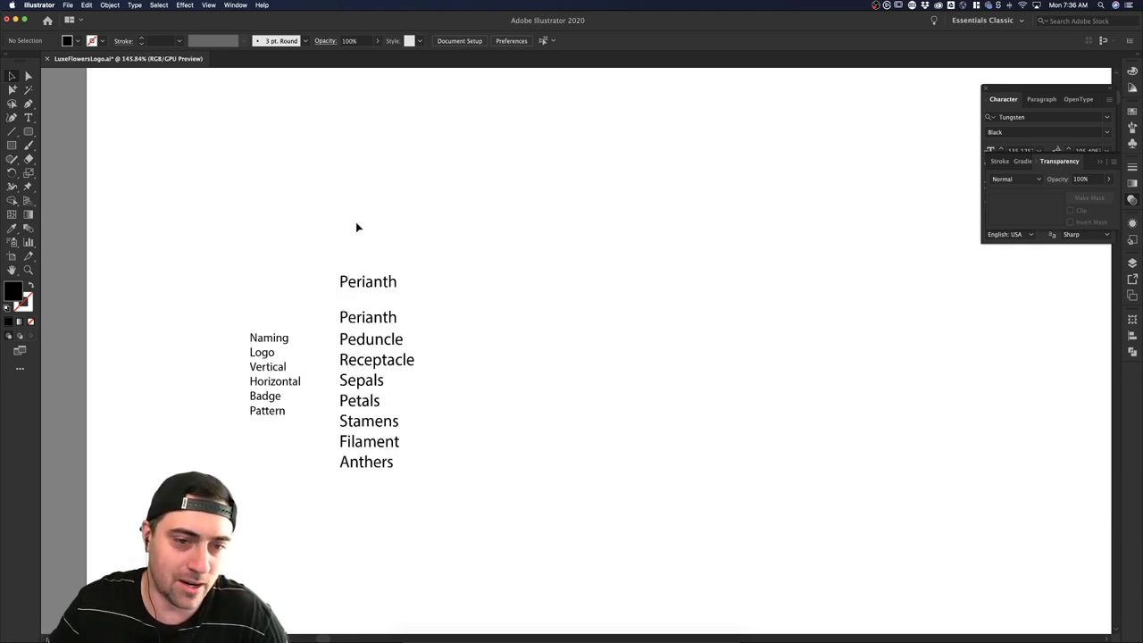
{"action": "left_click", "coordinate": [372, 280]}
{"action": "left_click", "coordinate": [478, 284]}
{"action": "left_click", "coordinate": [359, 288]}
{"action": "left_click_drag", "start_coordinate": [360, 288], "coordinate": [309, 185]}
{"action": "left_click", "coordinate": [409, 248]}
{"action": "left_click", "coordinate": [283, 191]}
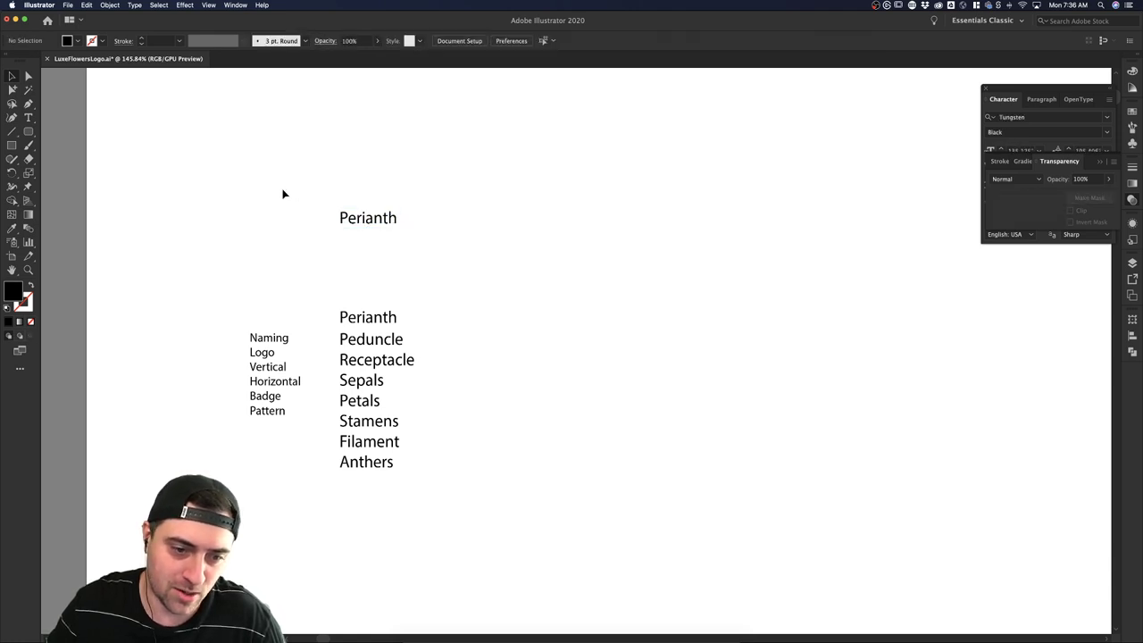
Move the single Perianth copy down so it sits directly above the flower-term list at matching line spacing.
{"action": "scroll", "coordinate": [423, 364], "scroll_direction": "down", "scroll_amount": 3}
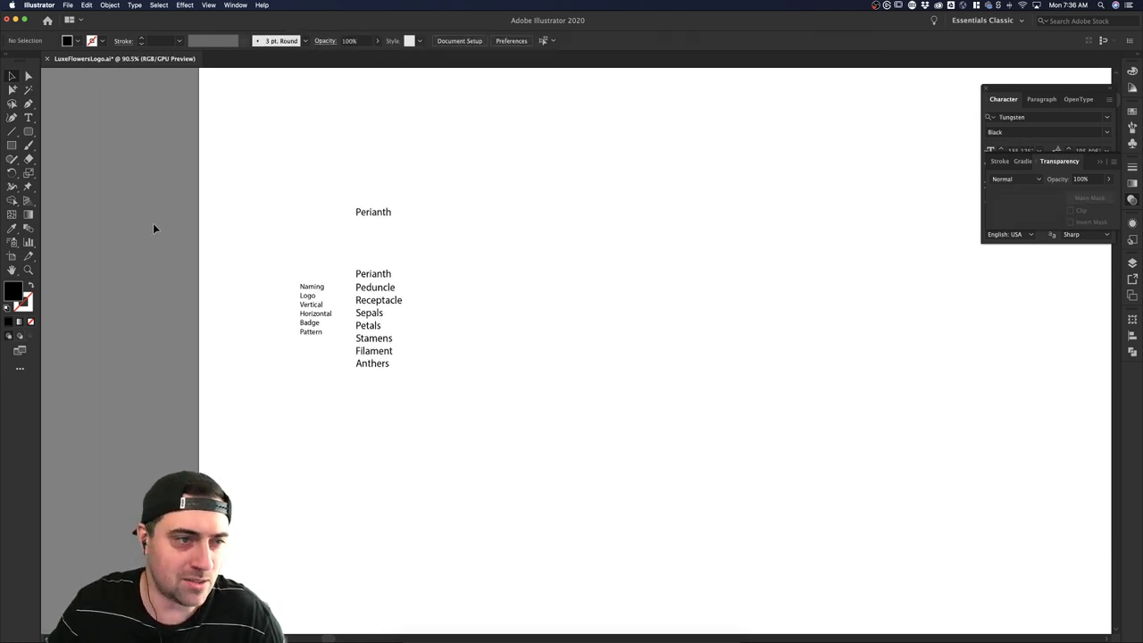
{"action": "left_click_drag", "start_coordinate": [315, 192], "coordinate": [396, 260]}
{"action": "left_click", "coordinate": [415, 231]}
{"action": "left_click", "coordinate": [478, 268]}
{"action": "scroll", "coordinate": [477, 268], "scroll_direction": "down", "scroll_amount": 2}
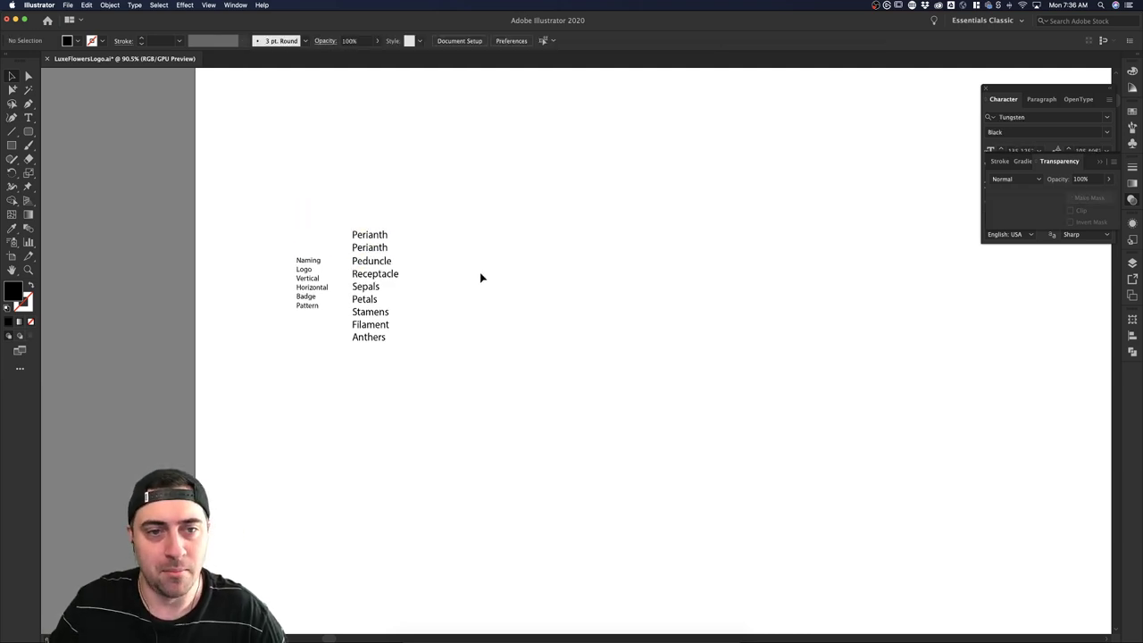
Duplicate the uppermost Perianth into the empty space to the right of the flower-term list and select the copy.
{"action": "scroll", "coordinate": [477, 278], "scroll_direction": "up", "scroll_amount": 4}
{"action": "scroll", "coordinate": [480, 276], "scroll_direction": "down", "scroll_amount": 3}
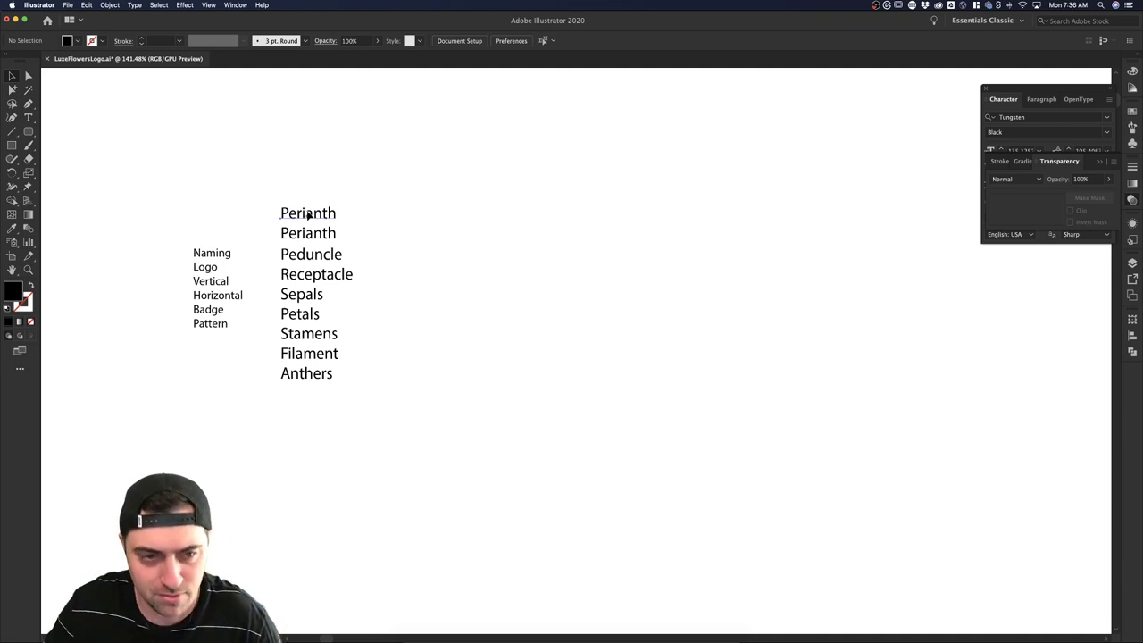
{"action": "left_click_drag", "start_coordinate": [308, 215], "coordinate": [542, 229]}
{"action": "left_click", "coordinate": [609, 245]}
{"action": "left_click", "coordinate": [520, 222]}
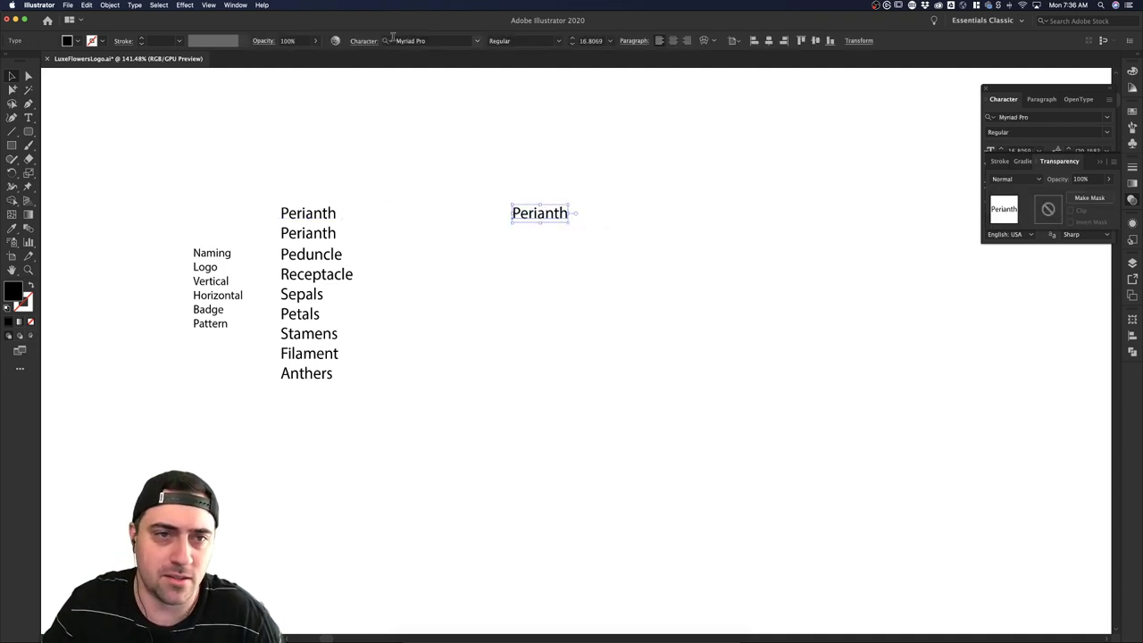
Set the font of the Perianth copy to Casta Variable Font Extra Light Expanded.
{"action": "left_click", "coordinate": [448, 40]}
{"action": "type", "text": "cas"}
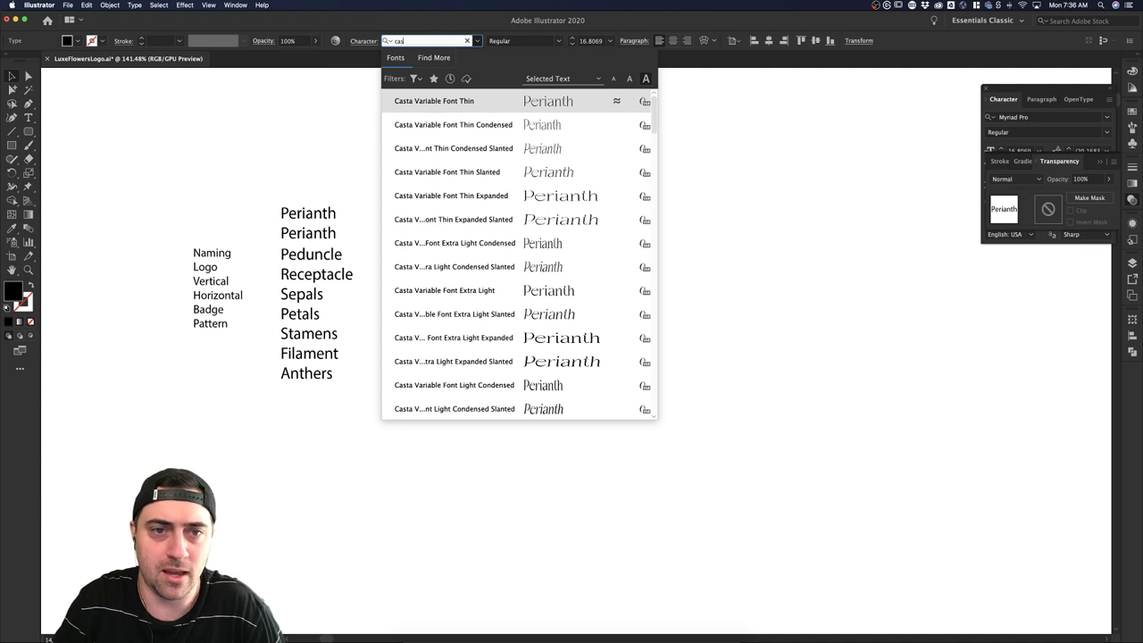
{"action": "type", "text": "ta"}
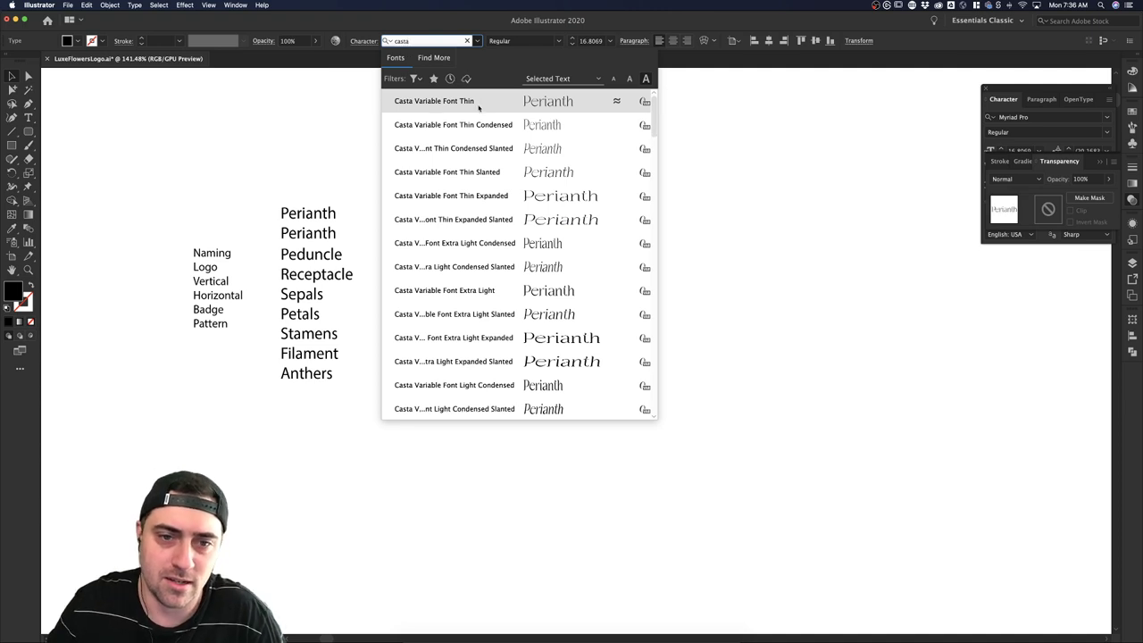
{"action": "left_click", "coordinate": [462, 344]}
{"action": "left_click", "coordinate": [612, 213]}
{"action": "left_click", "coordinate": [566, 219]}
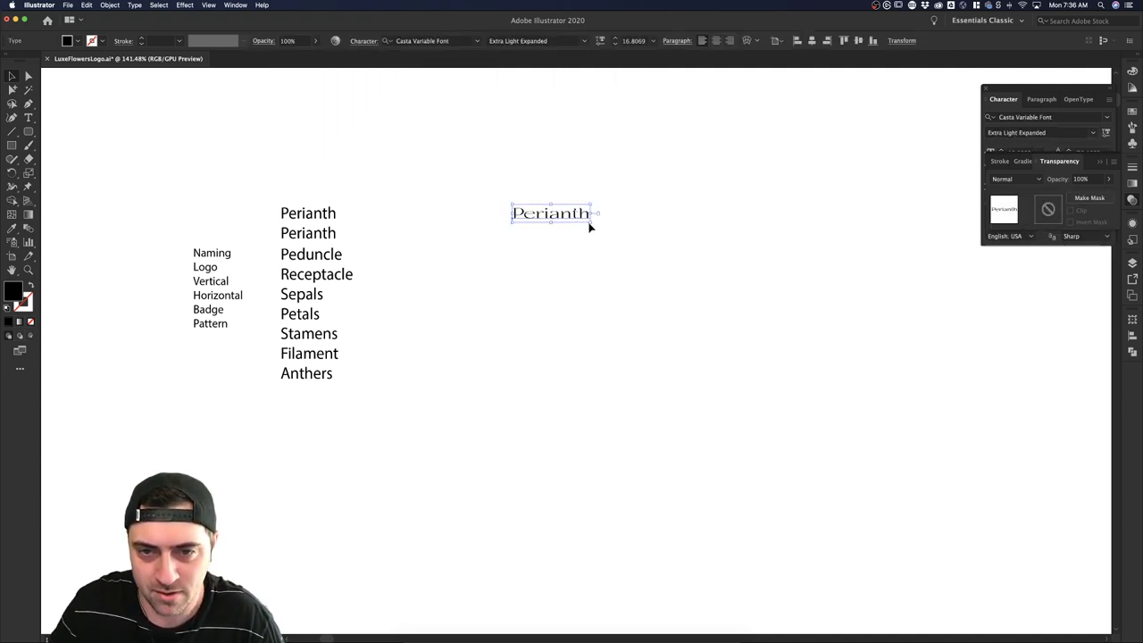
Enlarge the Casta Perianth to about 65.7 pt and set its variable font weight to 900 and width to 6.4.
{"action": "left_click_drag", "start_coordinate": [589, 223], "coordinate": [747, 291]}
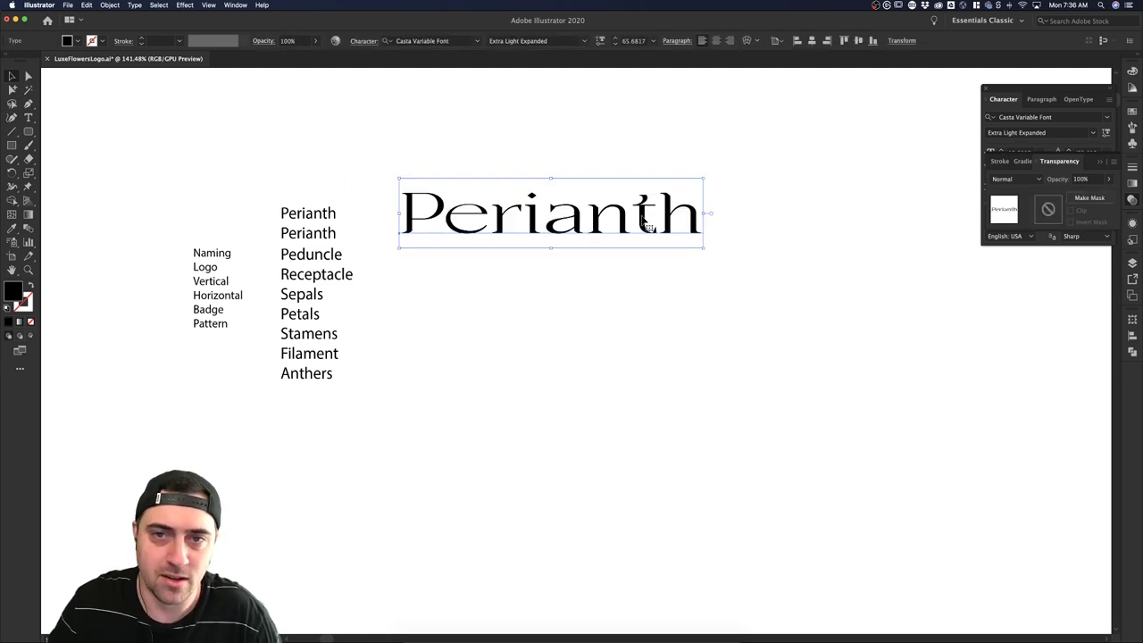
{"action": "left_click", "coordinate": [599, 42]}
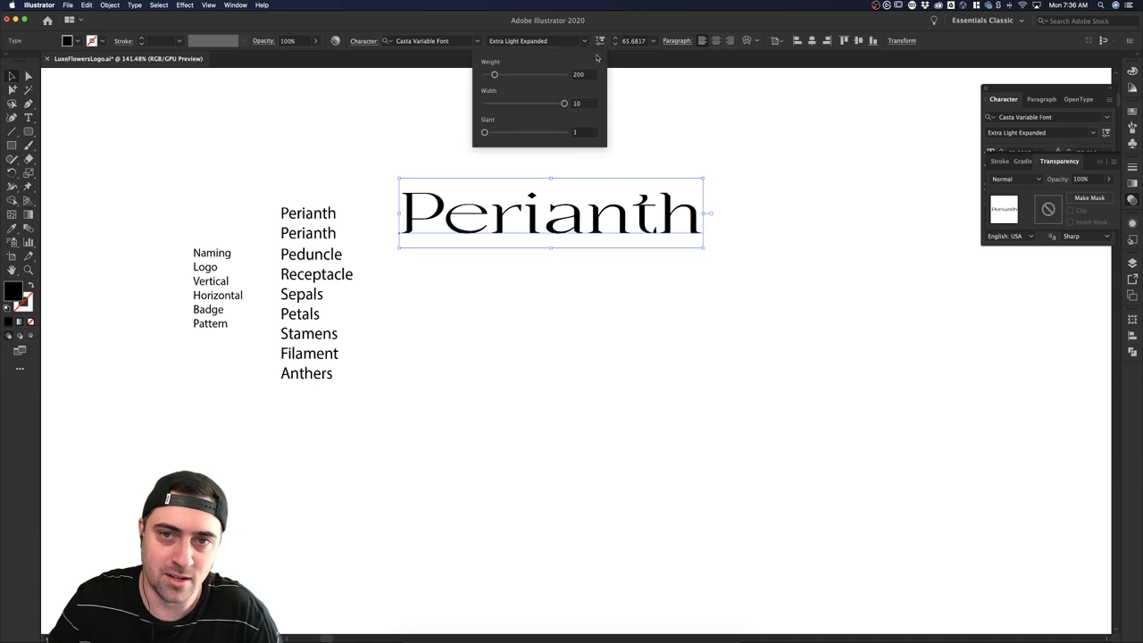
{"action": "left_click_drag", "start_coordinate": [504, 76], "coordinate": [423, 133]}
{"action": "mouse_move", "coordinate": [527, 104]}
{"action": "left_mouse_down"}
{"action": "mouse_move", "coordinate": [498, 107]}
{"action": "mouse_move", "coordinate": [559, 105]}
{"action": "mouse_move", "coordinate": [503, 105]}
{"action": "mouse_move", "coordinate": [532, 103]}
{"action": "left_mouse_up"}
{"action": "left_click", "coordinate": [582, 34]}
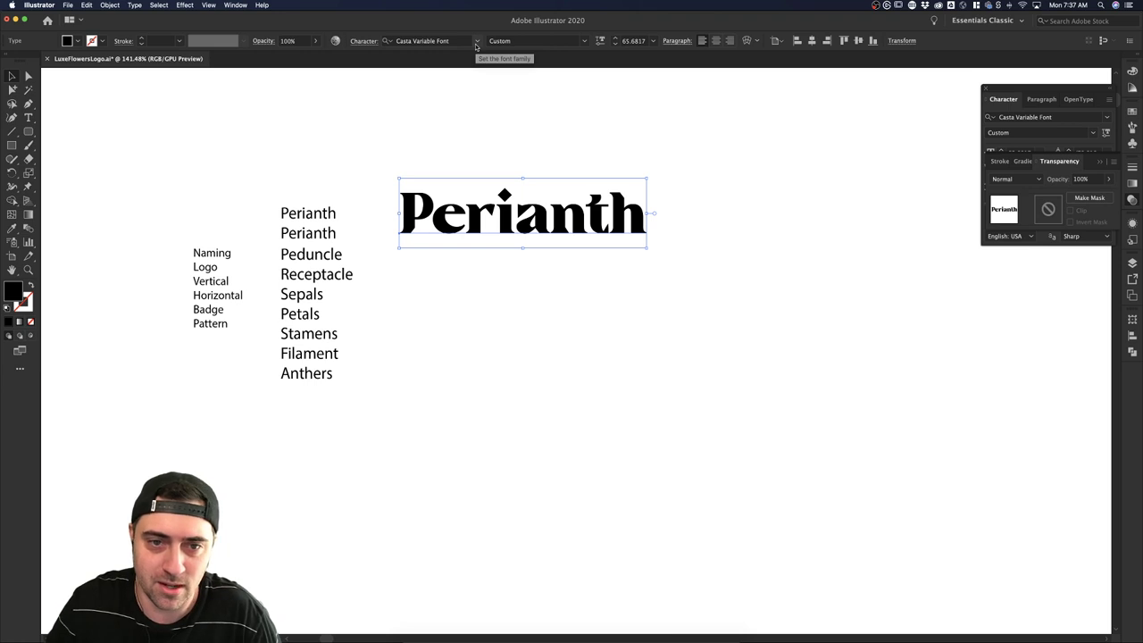
{"action": "left_click", "coordinate": [499, 107]}
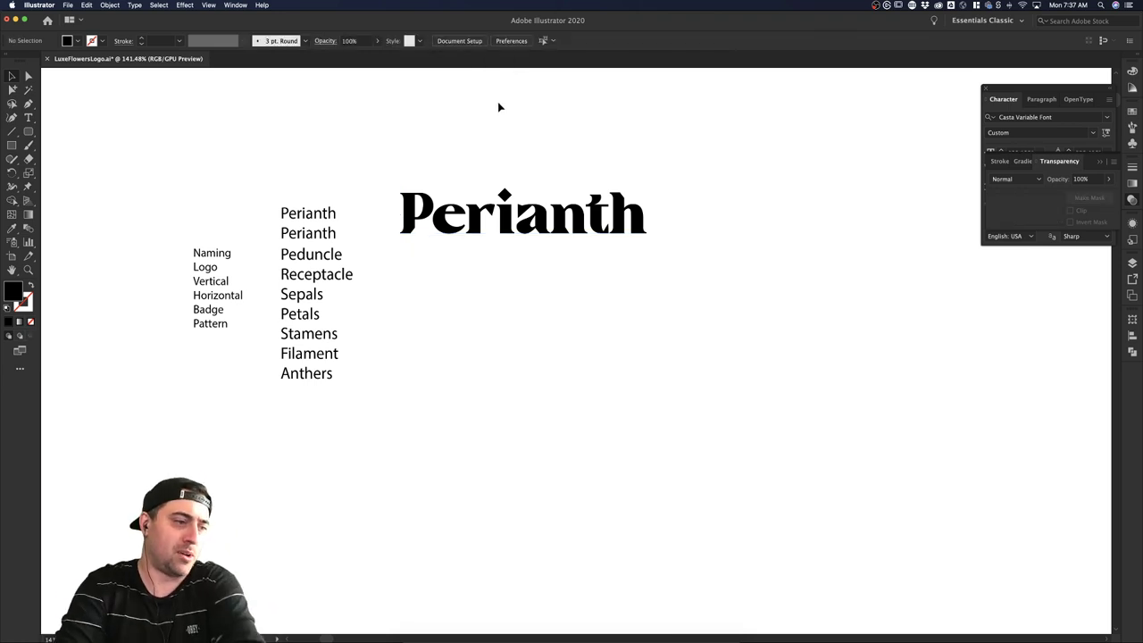
Try other variable font weights on the large Perianth wordmark, ending back at weight 900.
{"action": "left_click", "coordinate": [516, 243]}
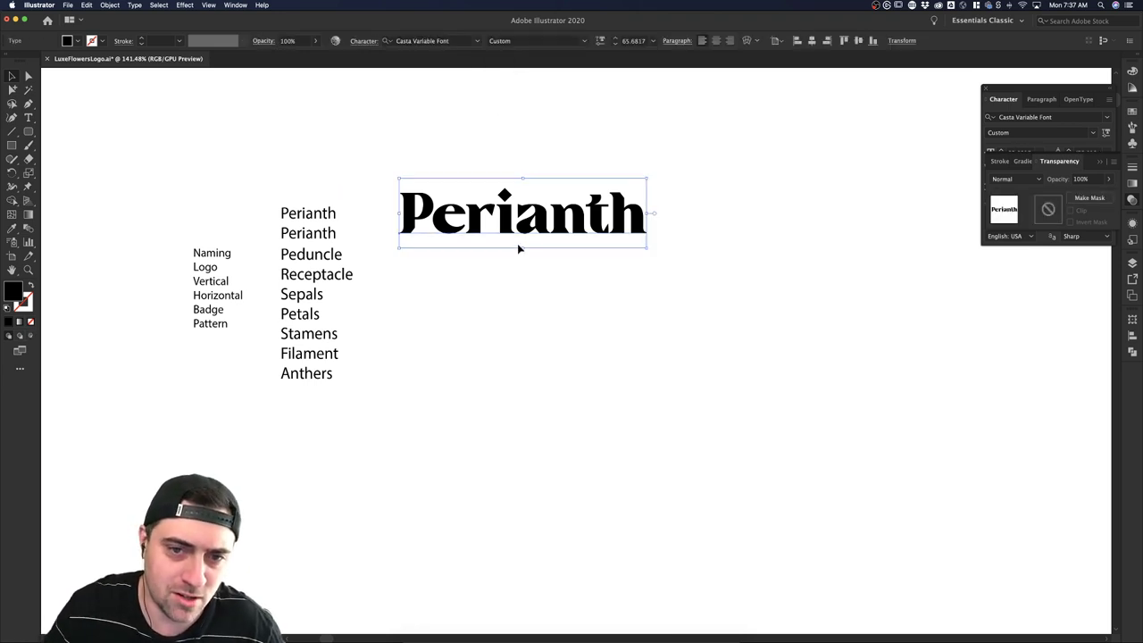
{"action": "left_click", "coordinate": [600, 40]}
{"action": "mouse_move", "coordinate": [563, 75]}
{"action": "left_mouse_down"}
{"action": "mouse_move", "coordinate": [513, 78]}
{"action": "mouse_move", "coordinate": [562, 75]}
{"action": "left_mouse_up"}
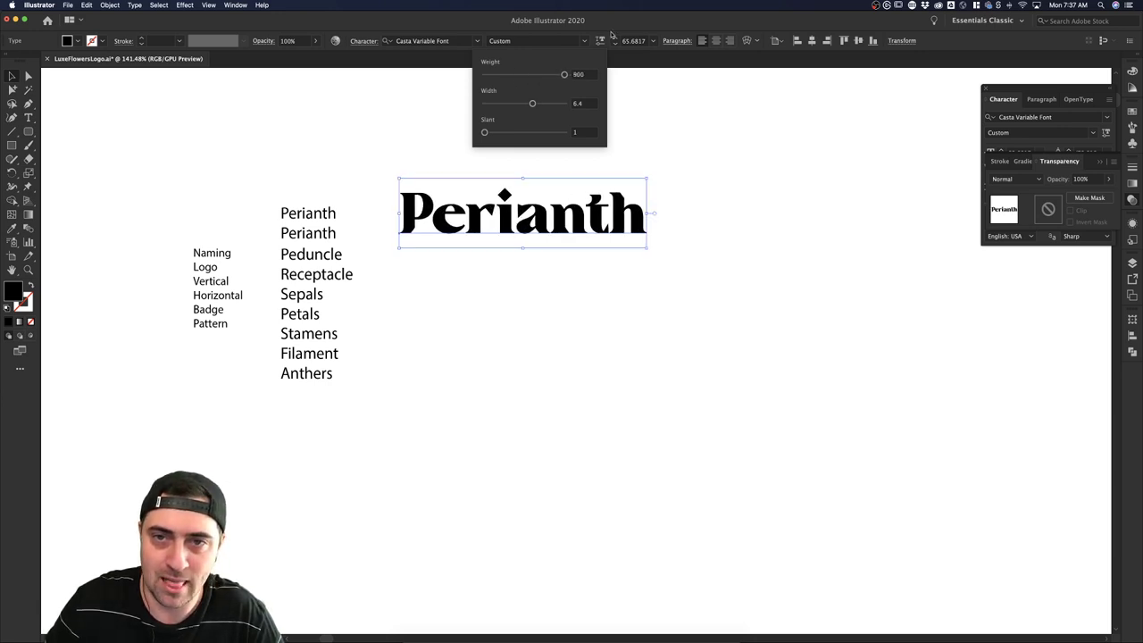
{"action": "left_click", "coordinate": [578, 230]}
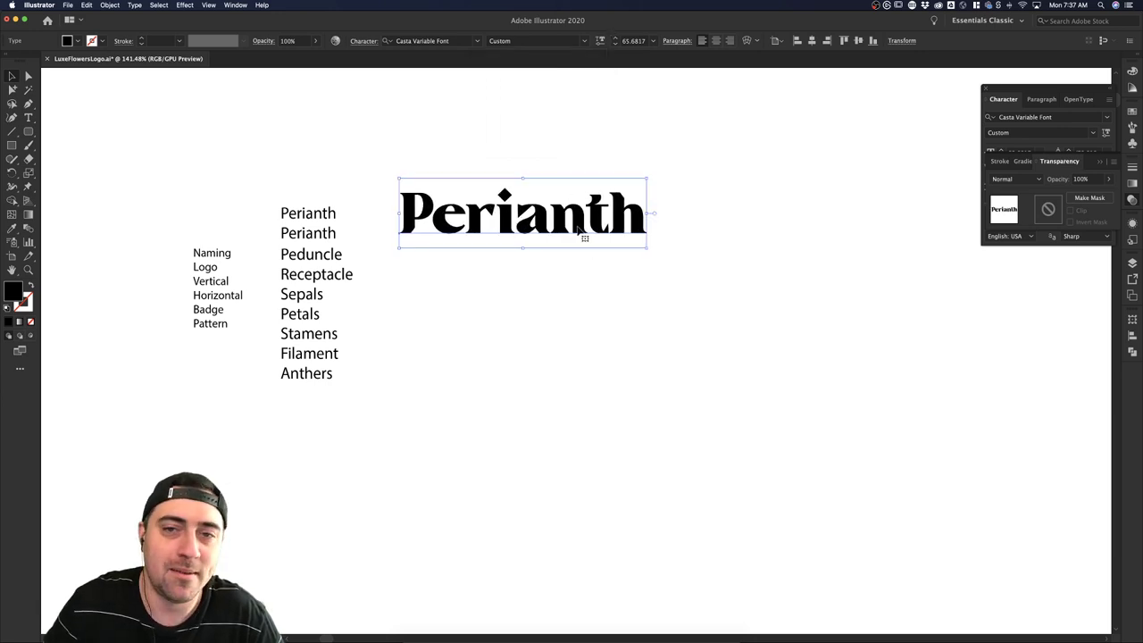
{"action": "left_click", "coordinate": [599, 41]}
{"action": "left_click_drag", "start_coordinate": [565, 75], "coordinate": [605, 82]}
{"action": "left_click", "coordinate": [476, 212]}
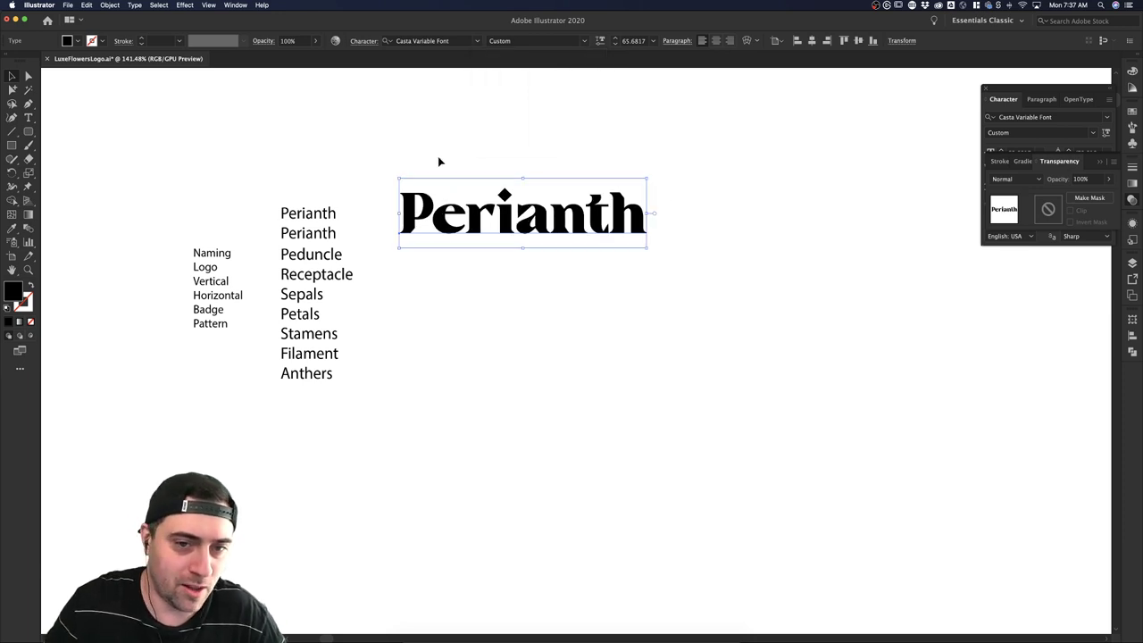
{"action": "left_click_drag", "start_coordinate": [389, 147], "coordinate": [729, 320]}
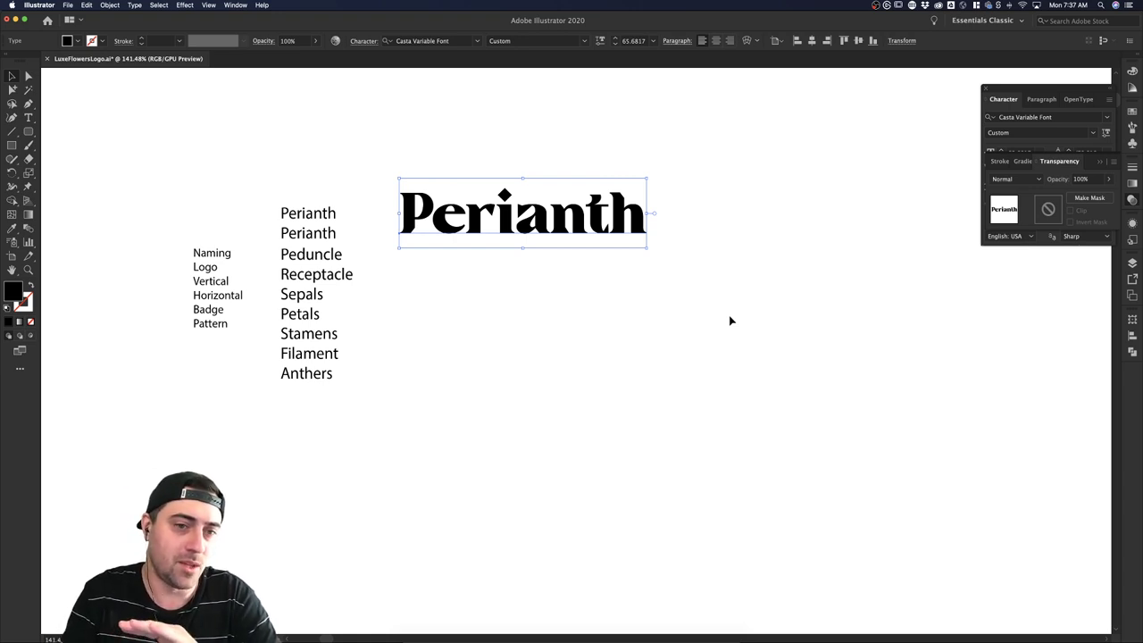
{"action": "left_click", "coordinate": [718, 319]}
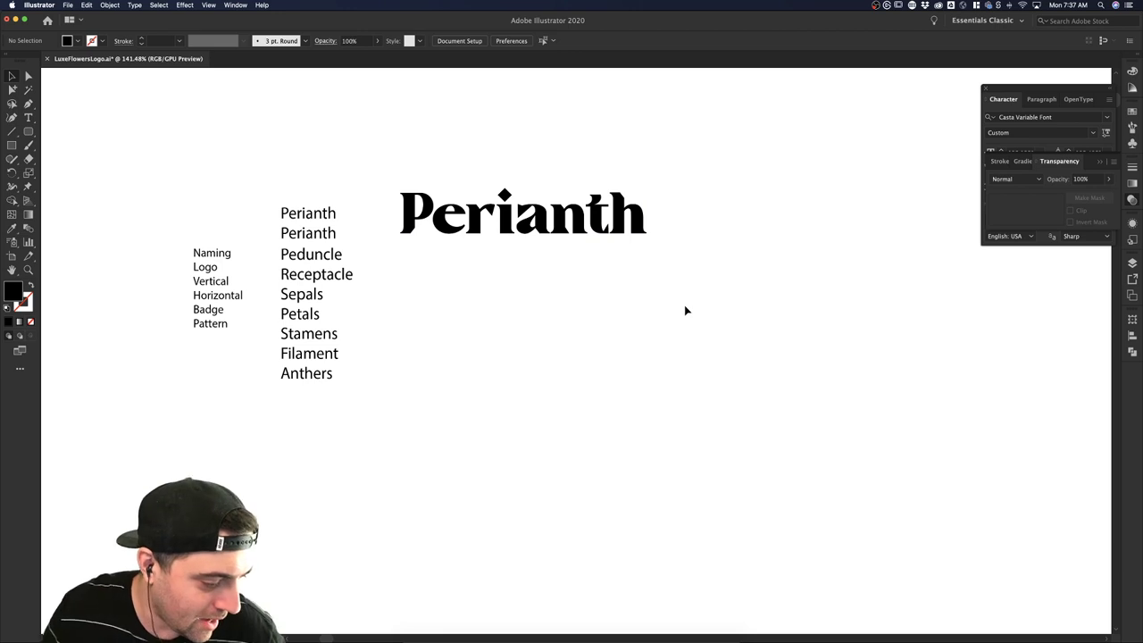
{"action": "left_click", "coordinate": [511, 235]}
{"action": "left_click", "coordinate": [541, 286]}
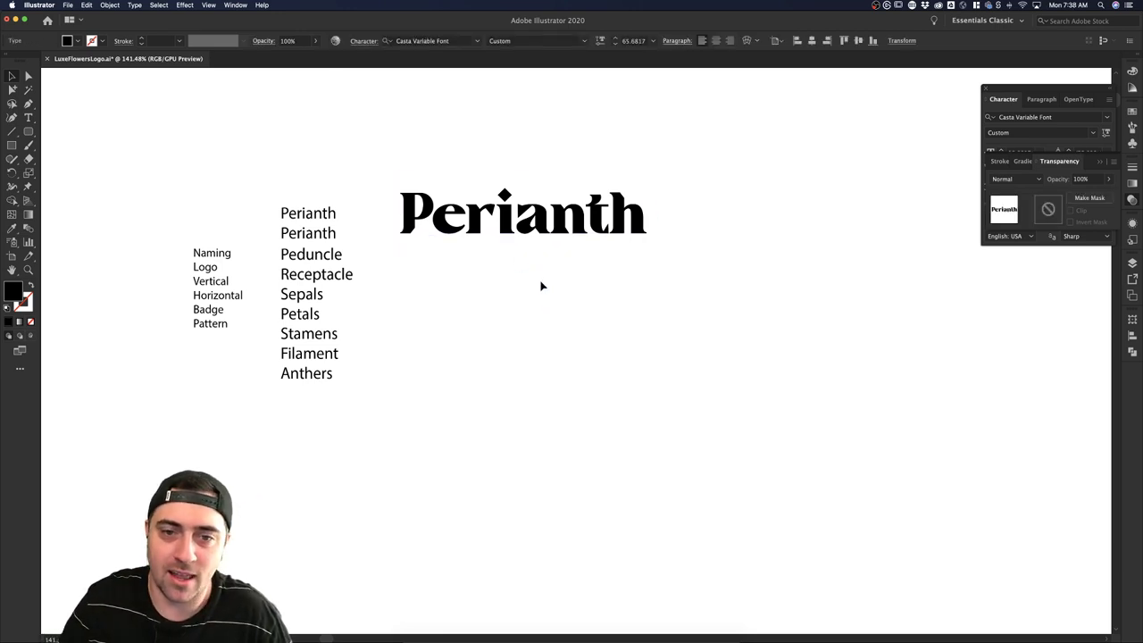
{"action": "left_click", "coordinate": [521, 229]}
{"action": "left_click", "coordinate": [532, 287]}
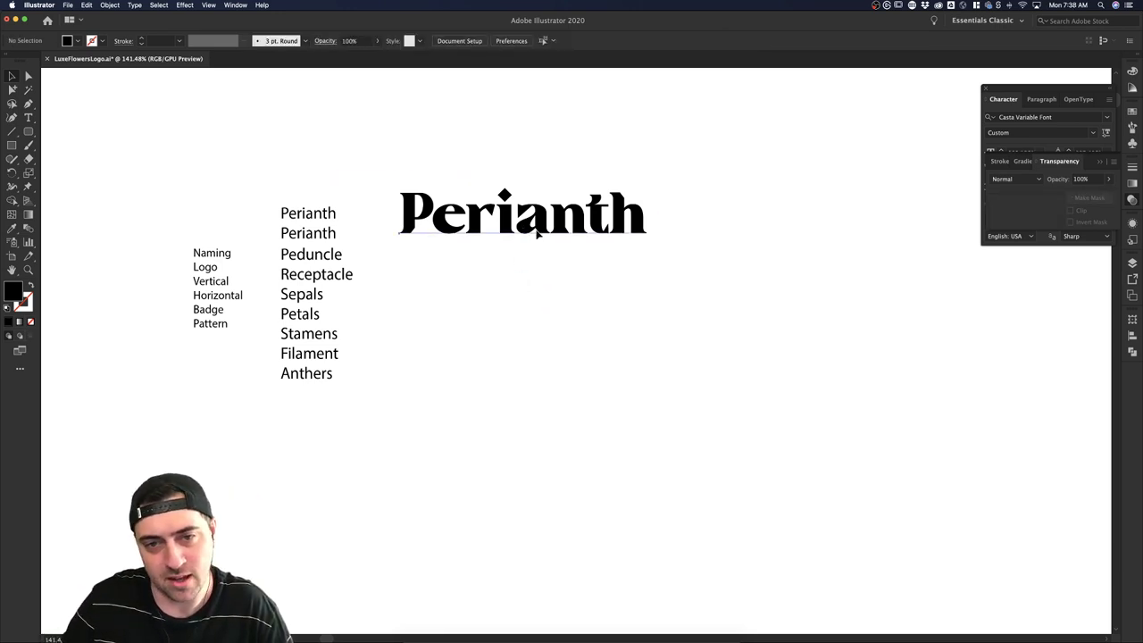
{"action": "left_click", "coordinate": [539, 234]}
{"action": "left_click", "coordinate": [651, 146]}
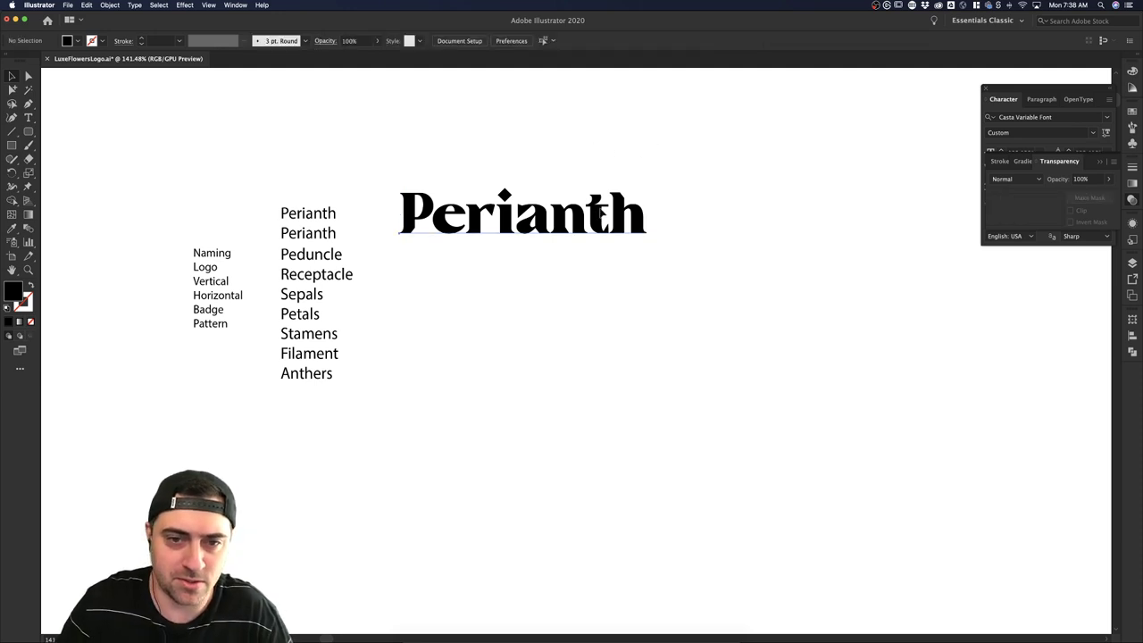
Try duplicating the bold Perianth wordmark slightly above itself, undo the copy and clear the selection.
{"action": "left_click_drag", "start_coordinate": [607, 213], "coordinate": [606, 175], "text": "alt"}
{"action": "key", "text": "super+z"}
{"action": "left_click", "coordinate": [646, 273]}
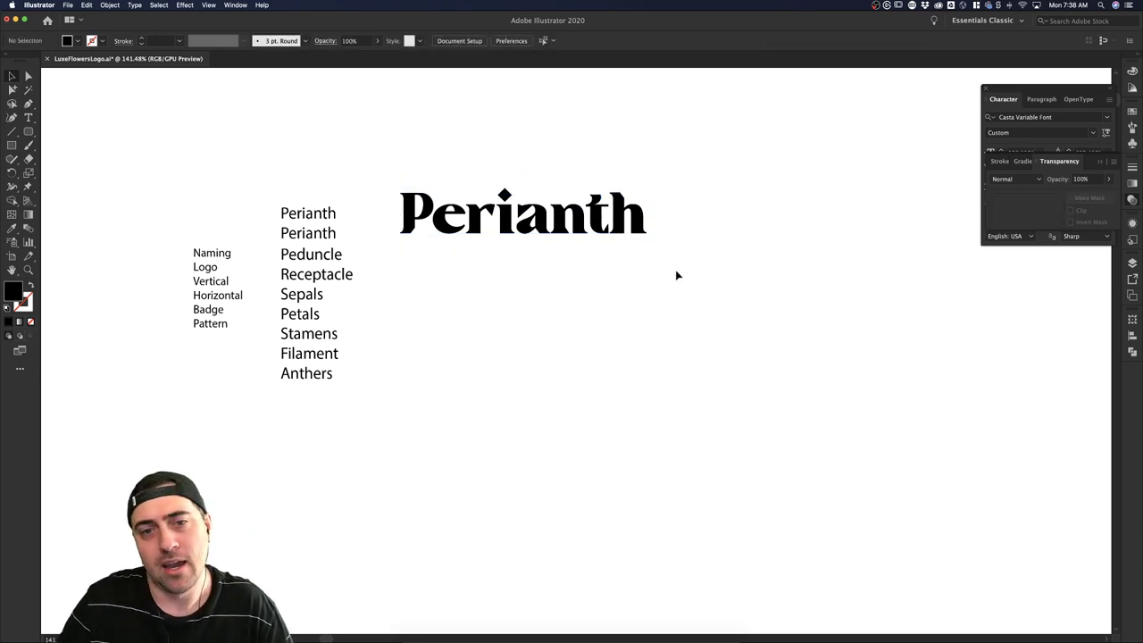
{"action": "left_click", "coordinate": [603, 223]}
{"action": "left_click", "coordinate": [405, 169]}
{"action": "left_click", "coordinate": [464, 216]}
{"action": "left_click", "coordinate": [691, 304]}
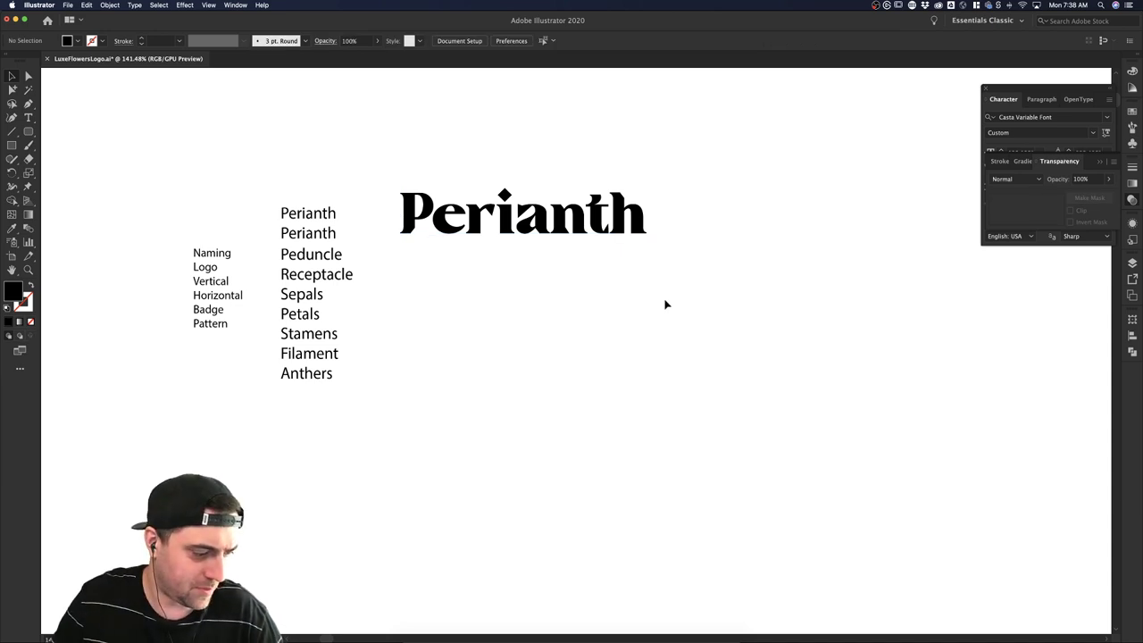
Duplicate the bold Perianth wordmark diagonally below and to the right of the original.
{"action": "left_click_drag", "start_coordinate": [500, 204], "coordinate": [660, 301]}
{"action": "scroll", "coordinate": [729, 265], "scroll_direction": "down", "scroll_amount": 3}
{"action": "scroll", "coordinate": [729, 265], "scroll_direction": "right", "scroll_amount": 2}
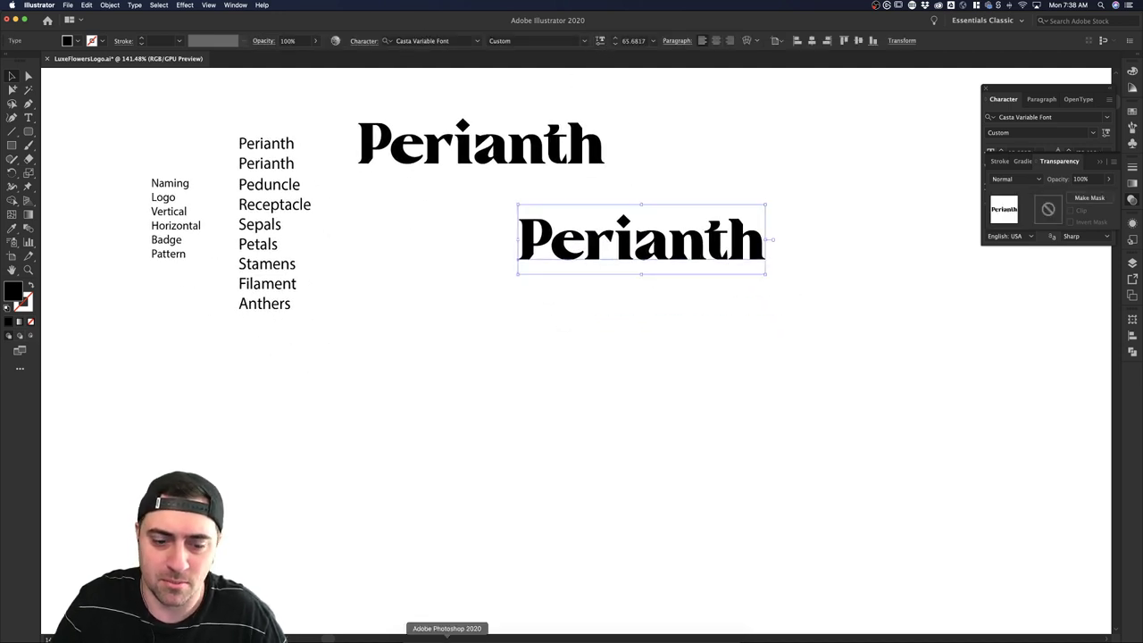
Switch to Chrome, look through the project thumbnails on the Behance portfolio page and return to Illustrator.
{"action": "left_click", "coordinate": [429, 637]}
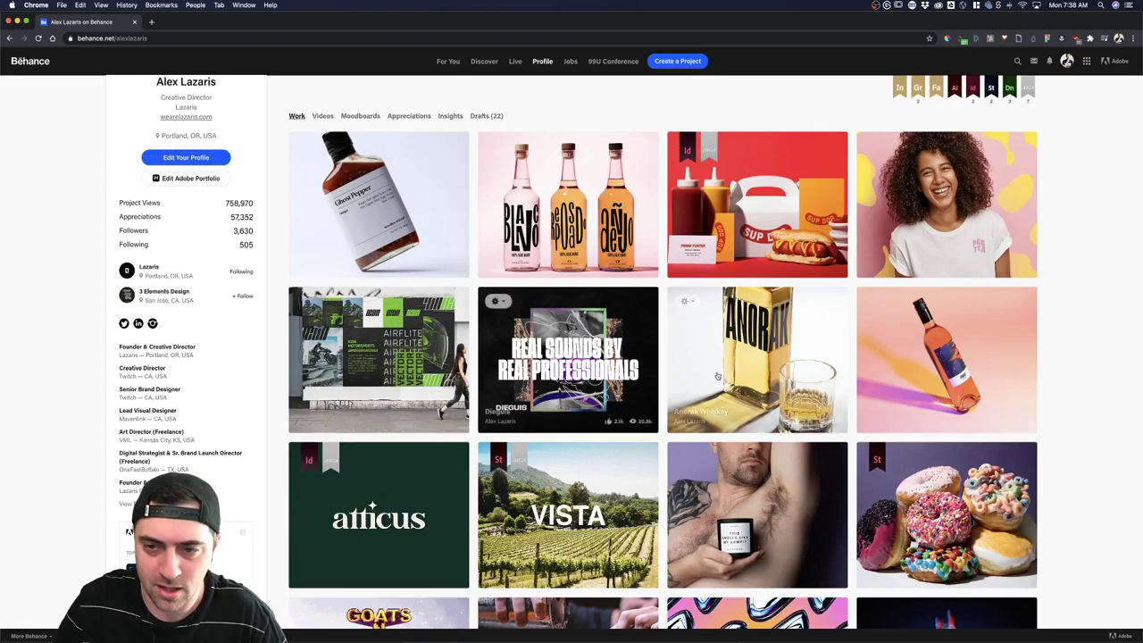
{"action": "scroll", "coordinate": [719, 378], "scroll_direction": "down", "scroll_amount": 3}
{"action": "scroll", "coordinate": [1005, 351], "scroll_direction": "down", "scroll_amount": 1}
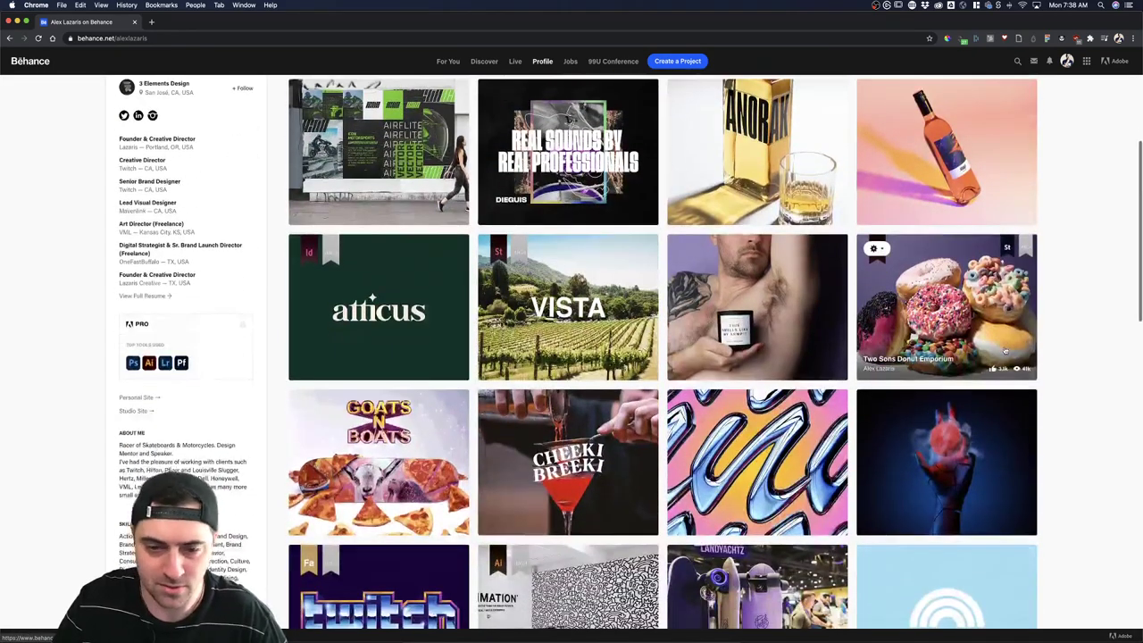
{"action": "scroll", "coordinate": [1005, 351], "scroll_direction": "down", "scroll_amount": 4}
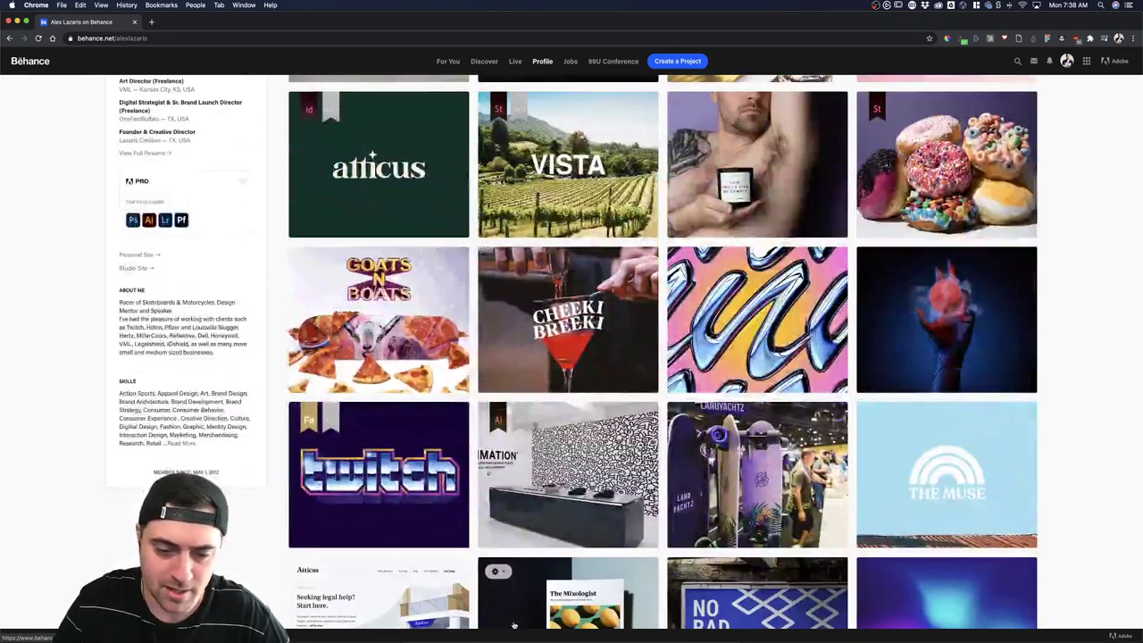
{"action": "left_click", "coordinate": [464, 637]}
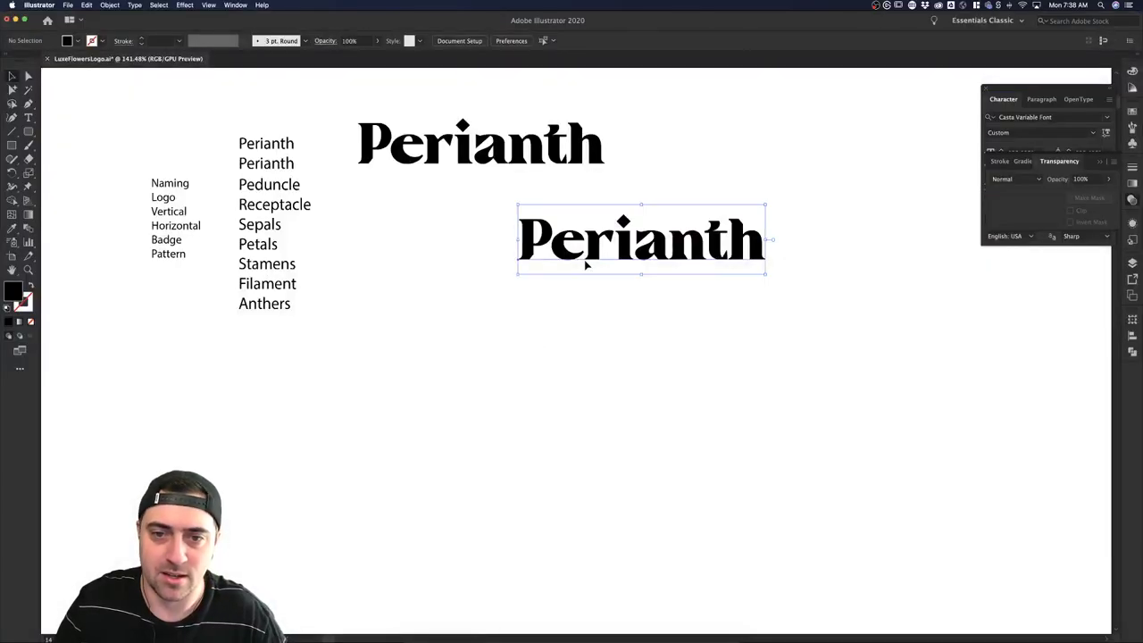
Set the lower Perianth wordmark's variable font weight to 268 and deselect it.
{"action": "left_click", "coordinate": [600, 41]}
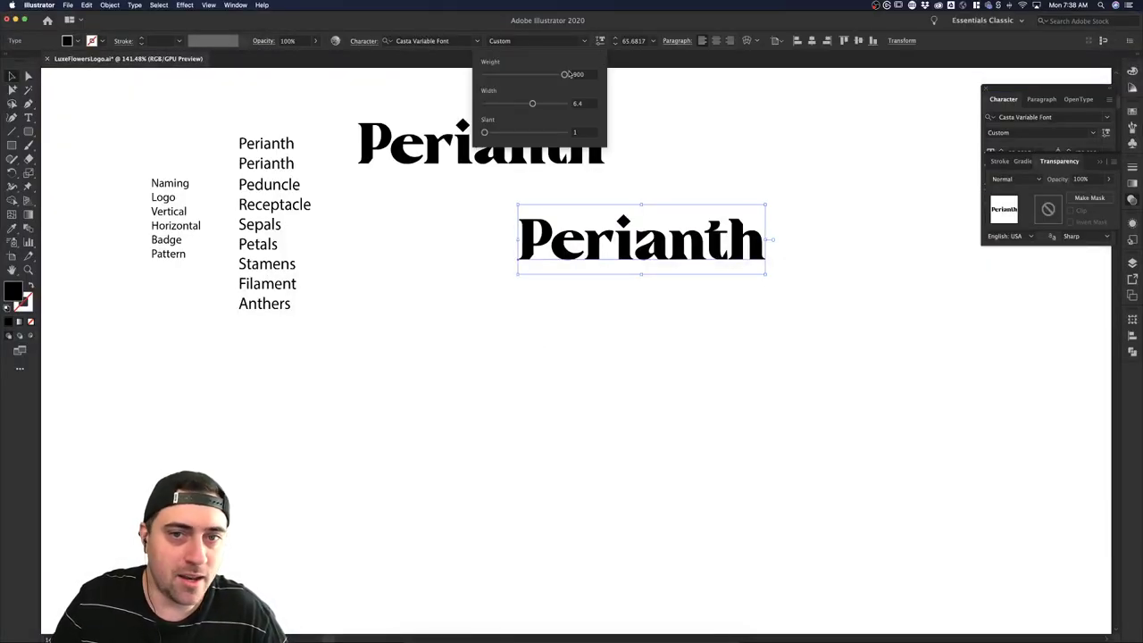
{"action": "left_click_drag", "start_coordinate": [566, 74], "coordinate": [500, 75]}
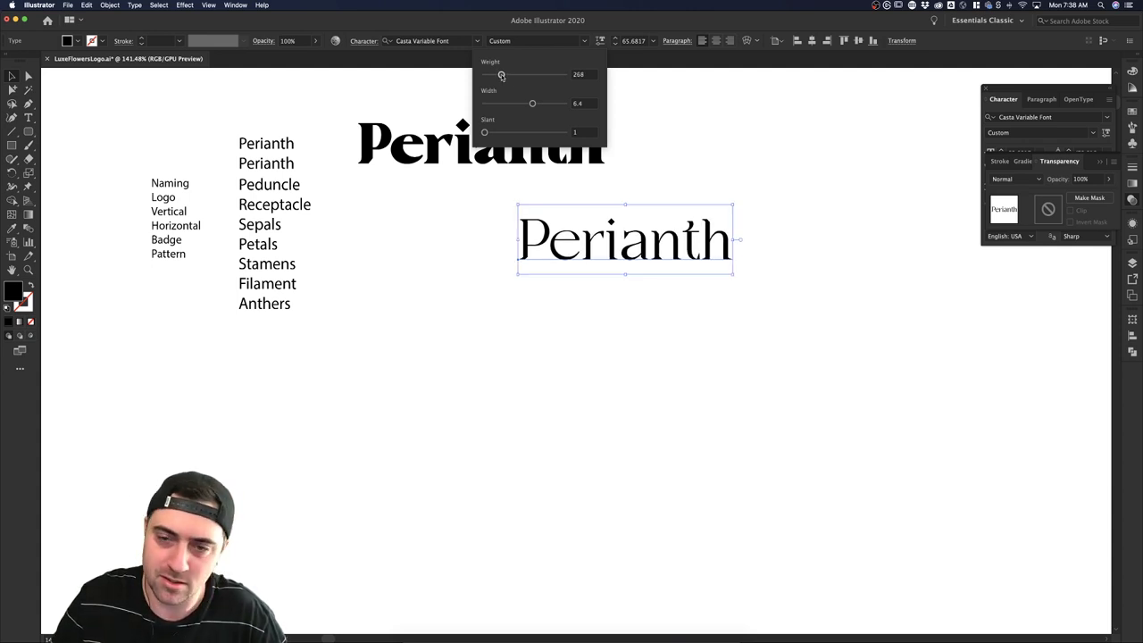
{"action": "left_click", "coordinate": [752, 151]}
{"action": "left_click", "coordinate": [744, 241]}
{"action": "left_click", "coordinate": [723, 256]}
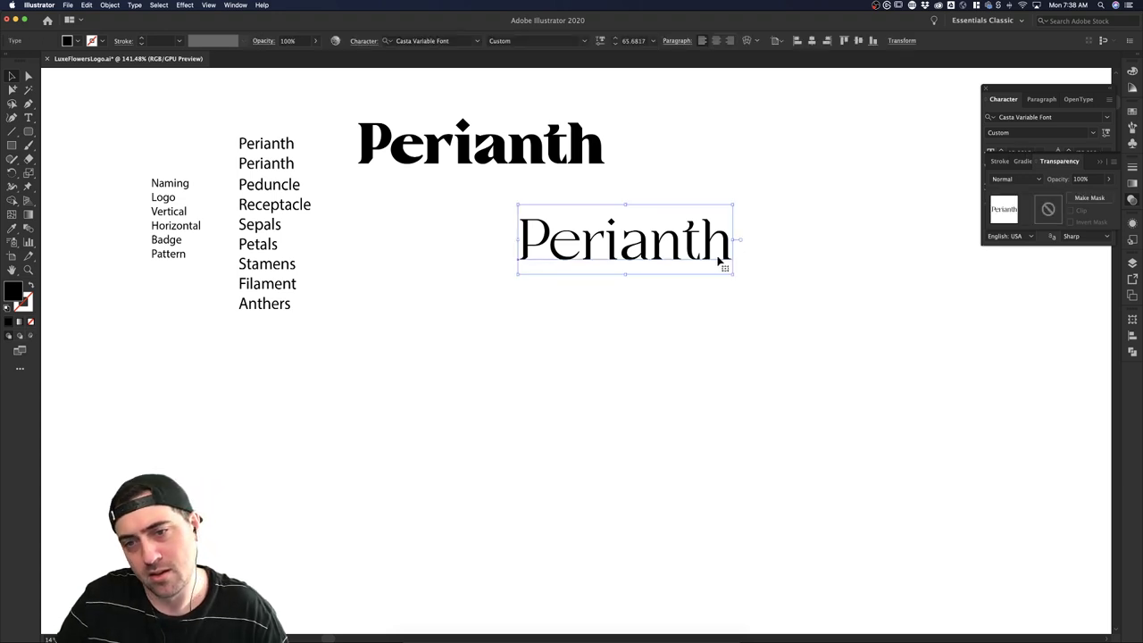
{"action": "left_click", "coordinate": [790, 258]}
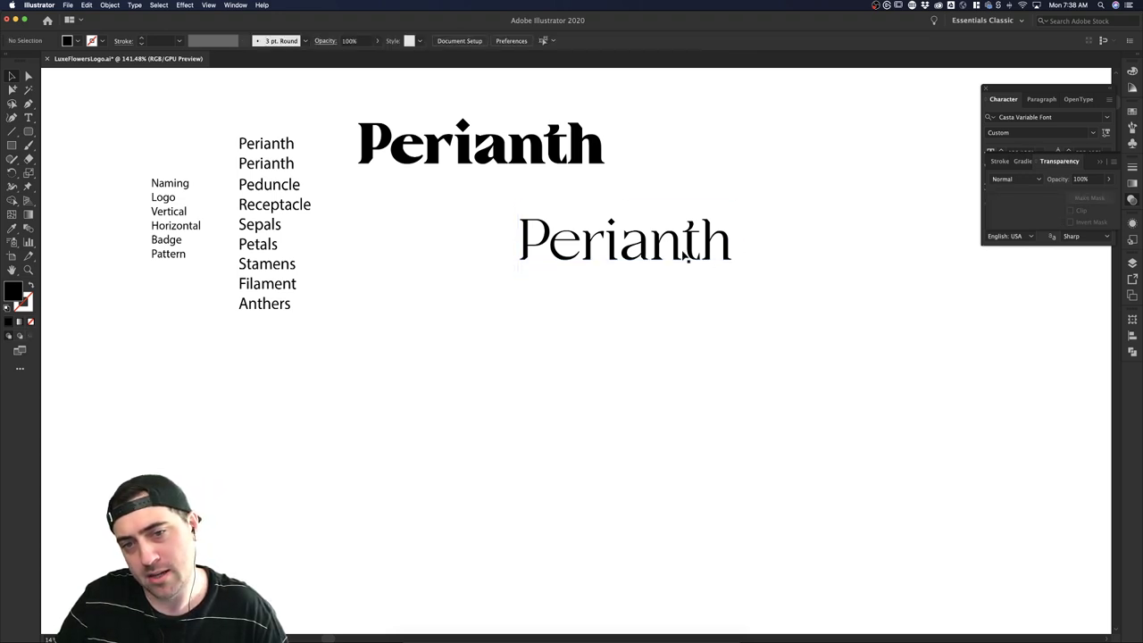
Set the thin Perianth wordmark's variable font weight to 300 and deselect it.
{"action": "left_click", "coordinate": [686, 257]}
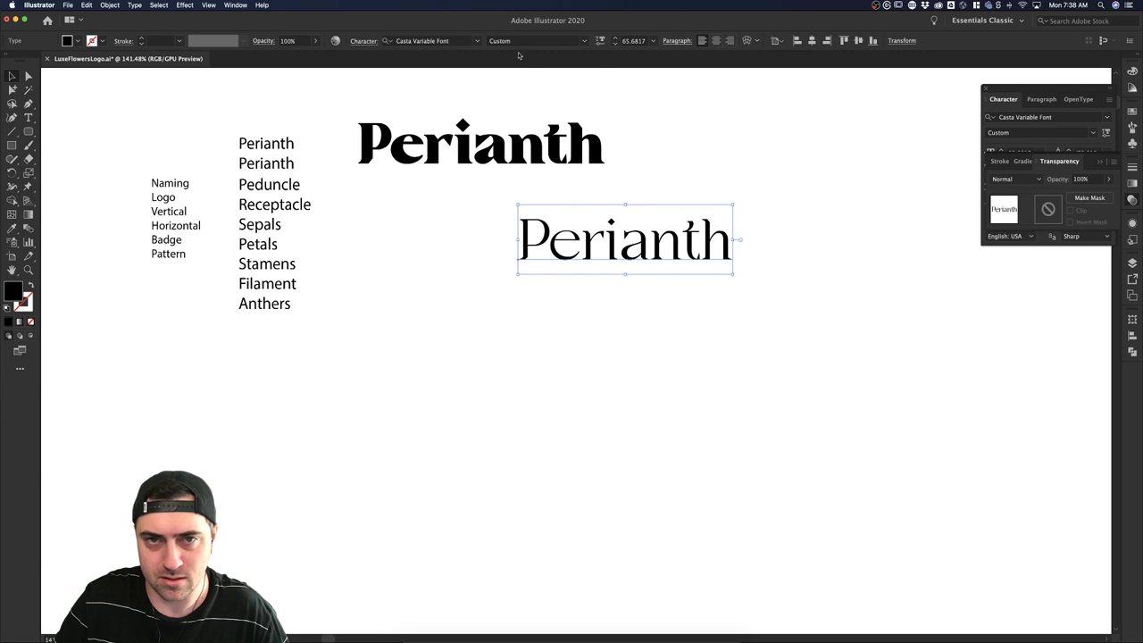
{"action": "left_click", "coordinate": [600, 40]}
{"action": "left_click", "coordinate": [516, 74]}
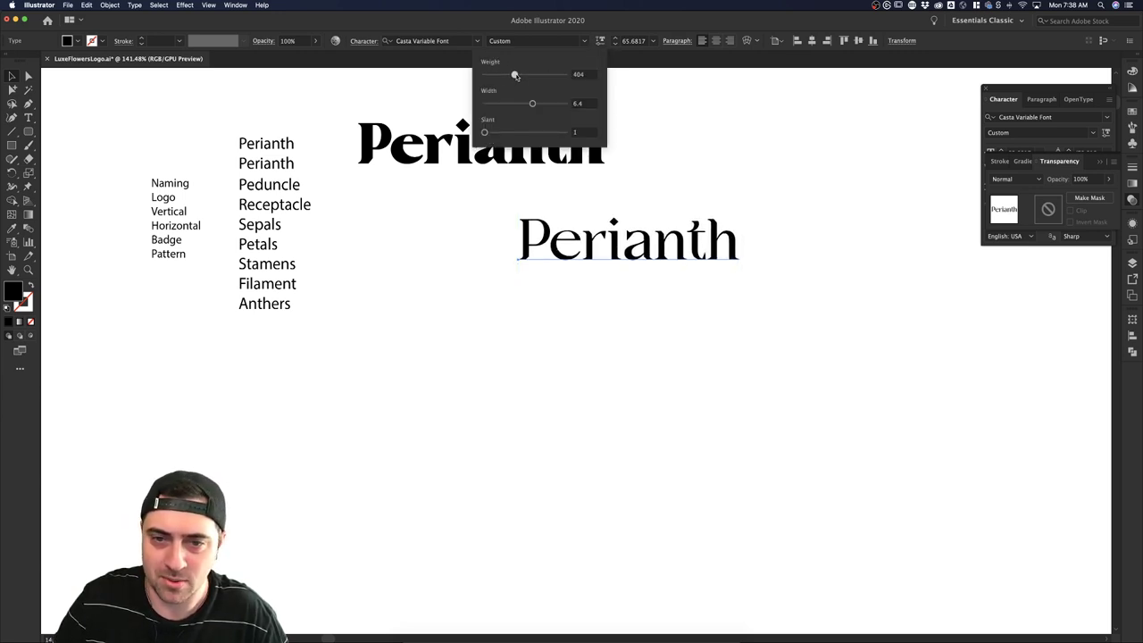
{"action": "mouse_move", "coordinate": [515, 76]}
{"action": "left_mouse_down"}
{"action": "mouse_move", "coordinate": [431, 78]}
{"action": "mouse_move", "coordinate": [503, 78]}
{"action": "left_mouse_up"}
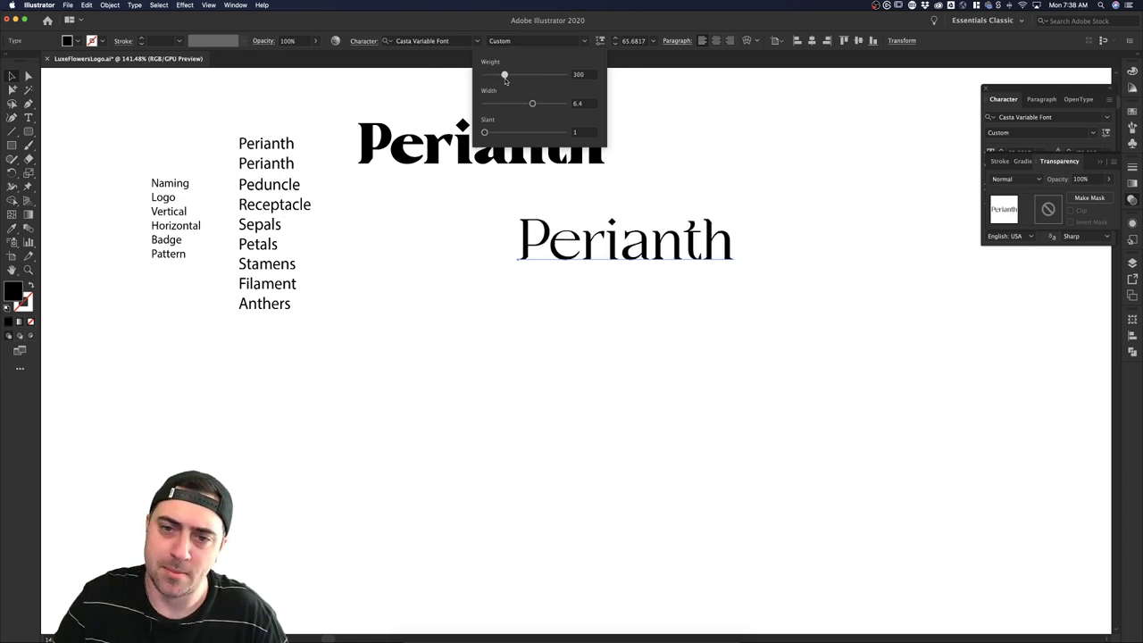
{"action": "left_click", "coordinate": [795, 164]}
Duplicate the thin Perianth wordmark below itself and place the other thin one directly under the bold wordmark.
{"action": "left_click", "coordinate": [703, 268]}
{"action": "left_click_drag", "start_coordinate": [702, 267], "coordinate": [641, 333]}
{"action": "left_click", "coordinate": [724, 235]}
{"action": "left_click", "coordinate": [607, 265]}
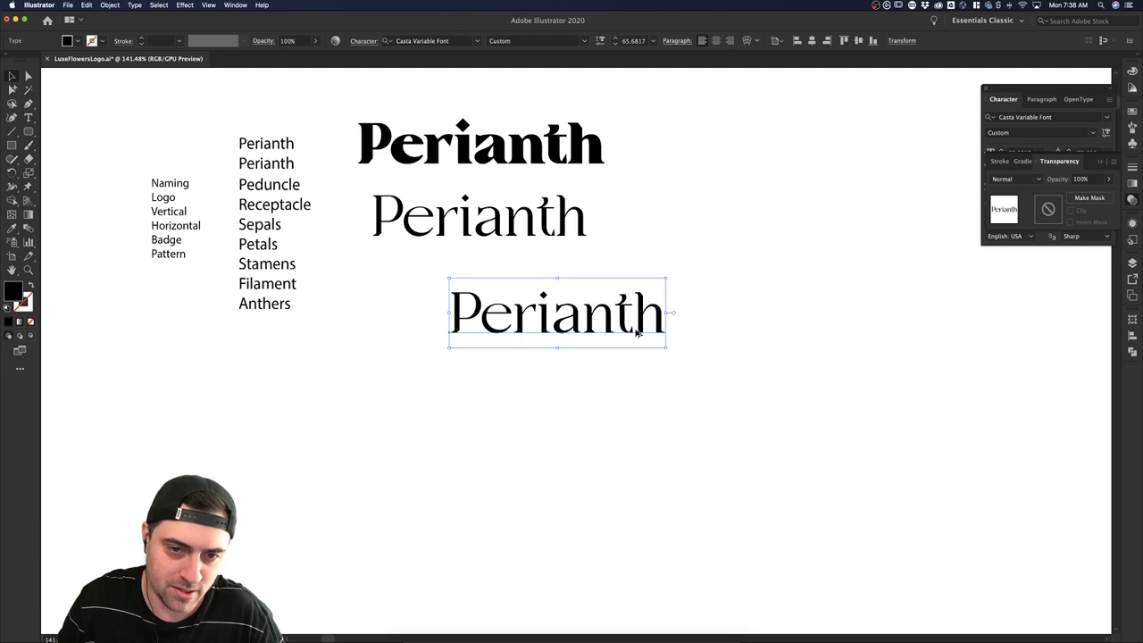
Try much wider and much tighter tracking on the lowest Perianth wordmark, ending at its original letter spacing.
{"action": "key", "text": "alt+Right"}
{"action": "key", "text": "alt+Right"}
{"action": "key", "text": "alt+Right"}
{"action": "key", "text": "alt+Right"}
{"action": "key", "text": "alt+Right"}
{"action": "key", "text": "alt+Right"}
{"action": "key", "text": "alt+Right"}
{"action": "key", "text": "alt+Right"}
{"action": "key", "text": "alt+Right"}
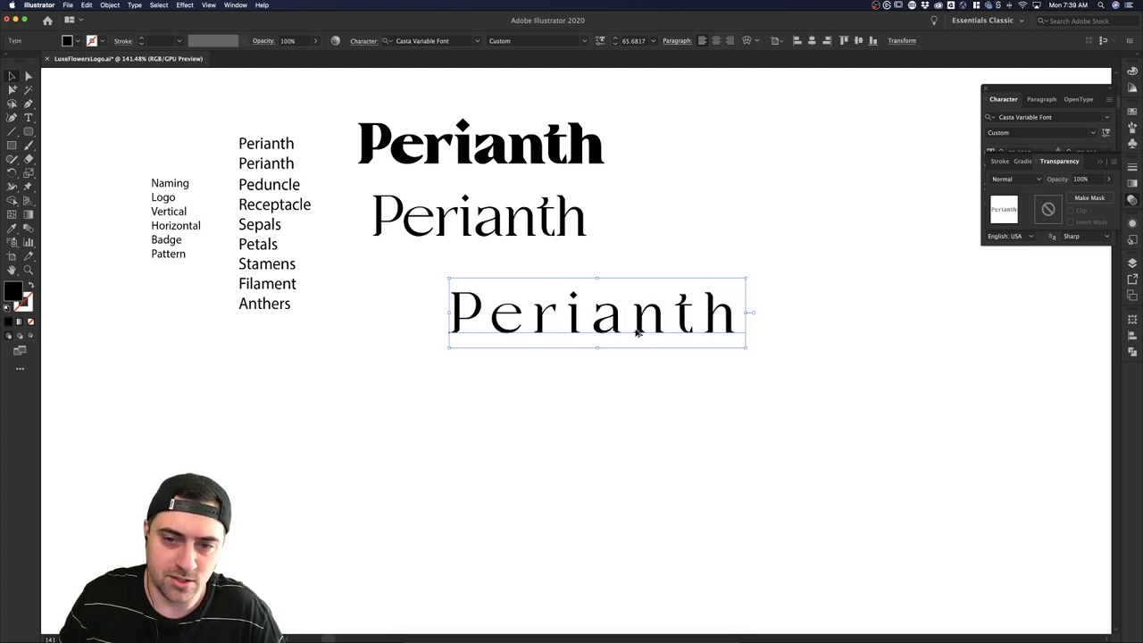
{"action": "key", "text": "alt+Left"}
{"action": "key", "text": "alt+Left"}
{"action": "key", "text": "alt+Left"}
{"action": "key", "text": "alt+Left"}
{"action": "key", "text": "alt+Left"}
{"action": "key", "text": "alt+Left"}
{"action": "key", "text": "alt+Left"}
{"action": "key", "text": "alt+Left"}
{"action": "key", "text": "alt+Left"}
{"action": "key", "text": "alt+Left"}
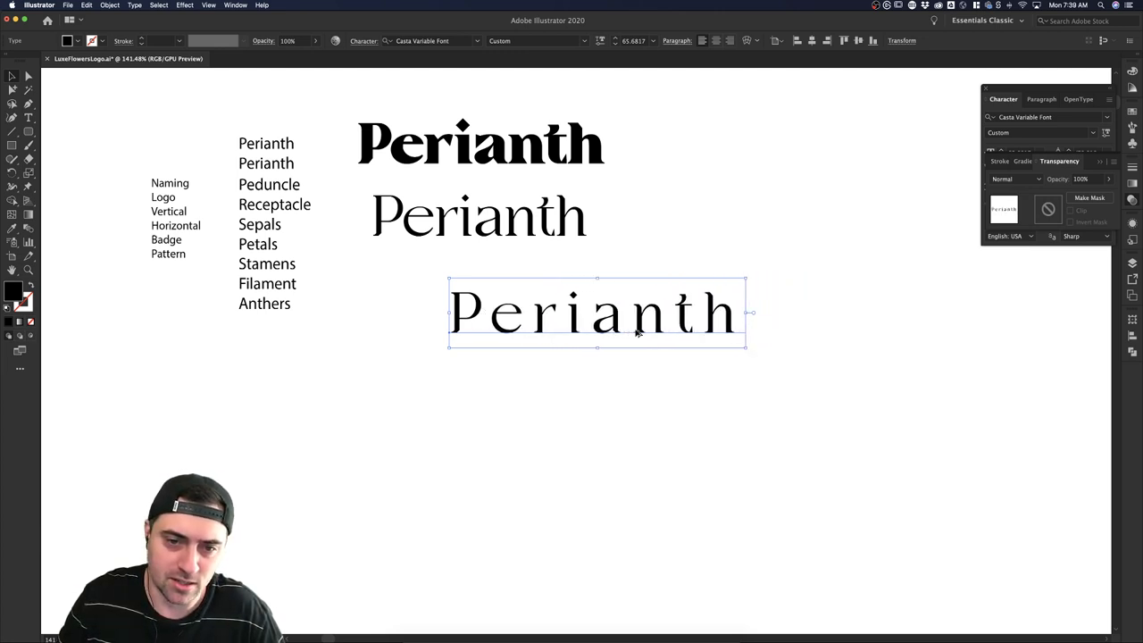
{"action": "key", "text": "alt+Left"}
{"action": "key", "text": "alt+Left"}
{"action": "key", "text": "alt+Left"}
{"action": "key", "text": "alt+Left"}
{"action": "key", "text": "alt+Left"}
{"action": "key", "text": "alt+Left"}
{"action": "key", "text": "alt+Left"}
{"action": "key", "text": "alt+Left"}
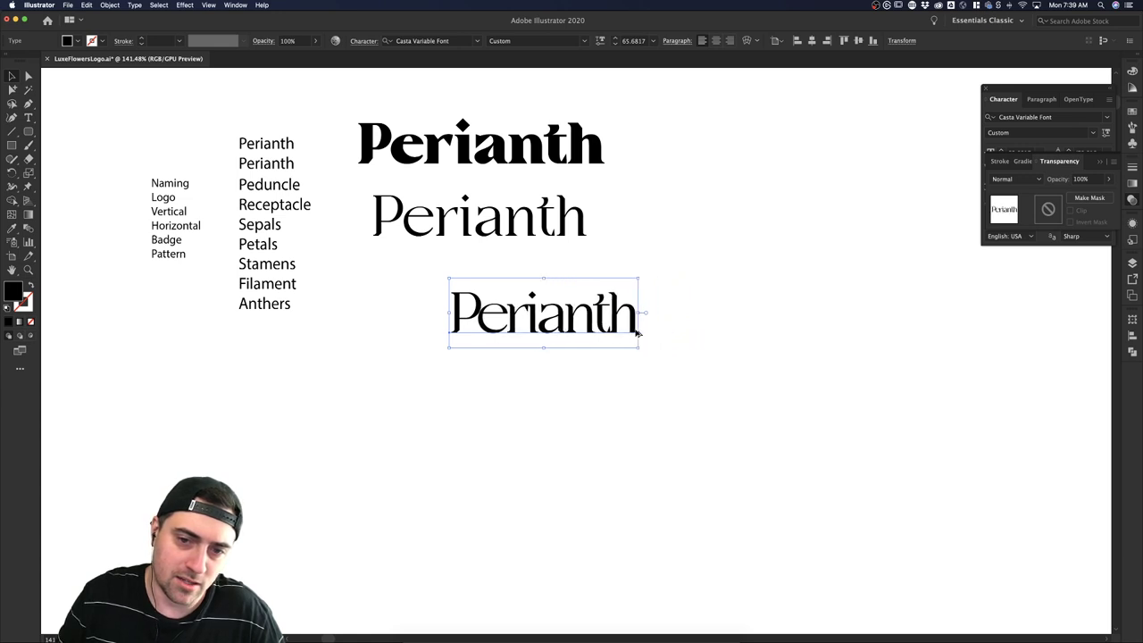
{"action": "key", "text": "alt+Right"}
{"action": "key", "text": "alt+Right"}
{"action": "key", "text": "alt+Right"}
{"action": "key", "text": "alt+Right"}
{"action": "key", "text": "alt+Right"}
{"action": "key", "text": "alt+Right"}
{"action": "key", "text": "alt+Right"}
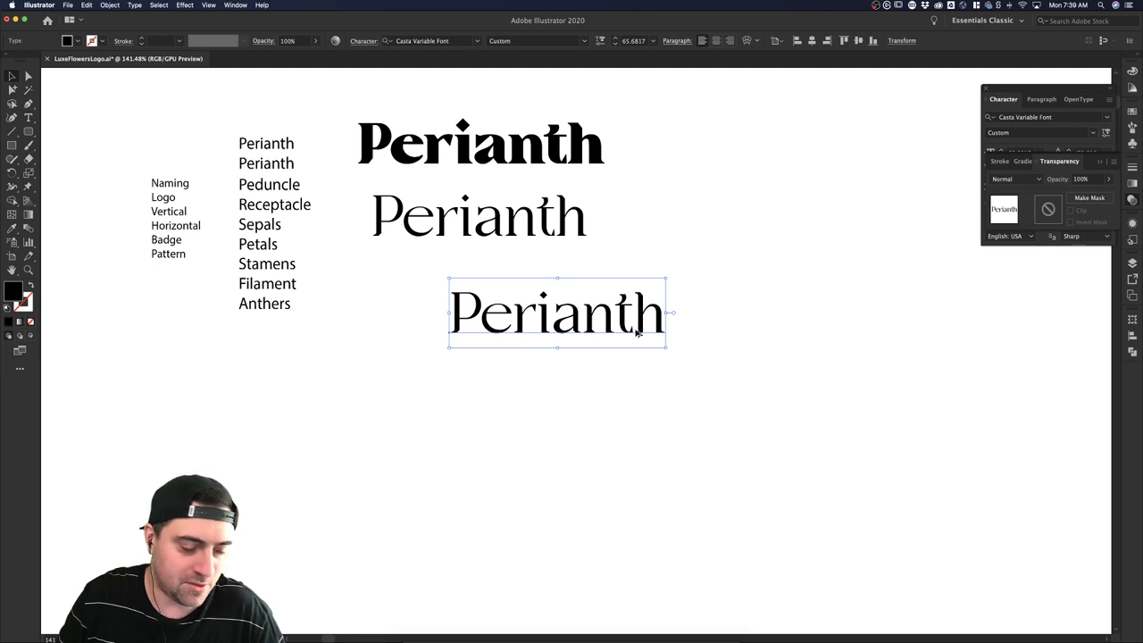
Fine-tune the lowest Perianth wordmark's tracking to slightly tighter than its original spacing and deselect it.
{"action": "key", "text": "alt+Right"}
{"action": "key", "text": "alt+Right"}
{"action": "key", "text": "alt+Right"}
{"action": "key", "text": "alt+Right"}
{"action": "key", "text": "alt+Left"}
{"action": "key", "text": "alt+Left"}
{"action": "key", "text": "alt+Left"}
{"action": "key", "text": "alt+Left"}
{"action": "key", "text": "alt+Left"}
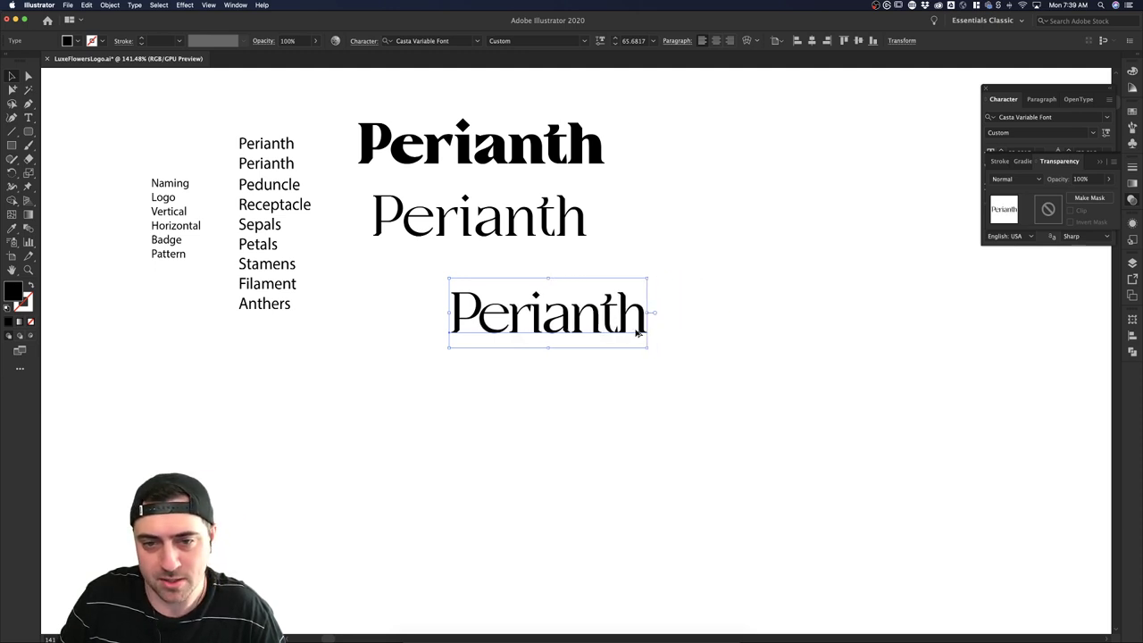
{"action": "key", "text": "alt+Left"}
{"action": "key", "text": "alt+Right"}
{"action": "key", "text": "alt+Right"}
{"action": "key", "text": "alt+Left"}
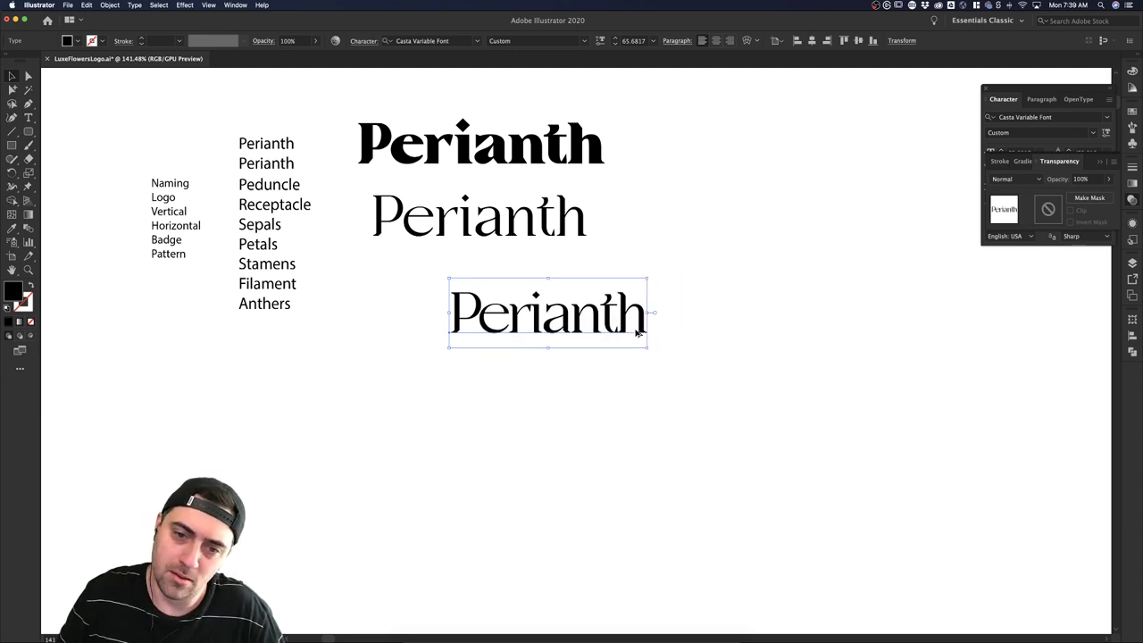
{"action": "key", "text": "alt+Right"}
{"action": "key", "text": "alt+Left"}
{"action": "key", "text": "alt+Right"}
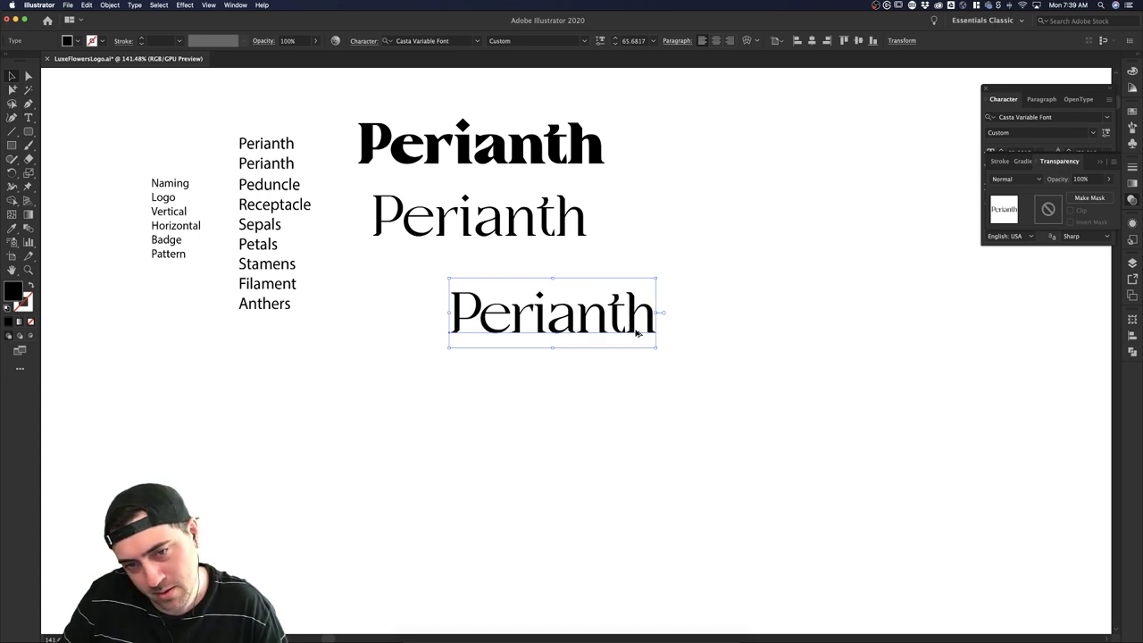
{"action": "left_click", "coordinate": [628, 404]}
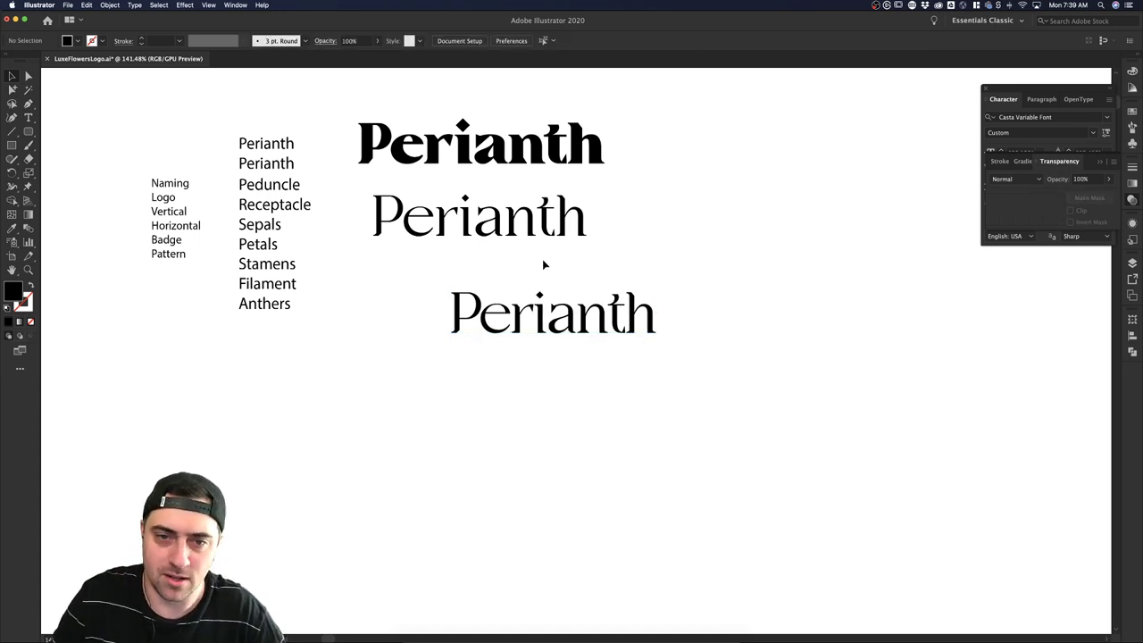
Move the lowest Perianth wordmark so it lines up with the start of the thin wordmark above, and deselect it.
{"action": "left_click_drag", "start_coordinate": [555, 308], "coordinate": [486, 291]}
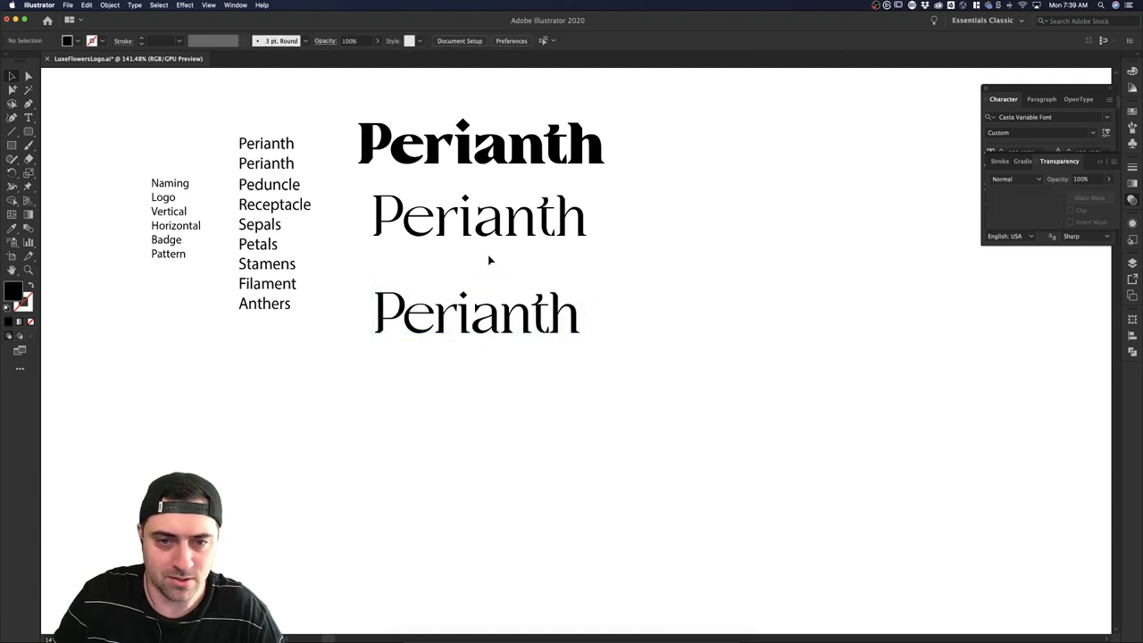
{"action": "left_click", "coordinate": [526, 290]}
{"action": "left_click", "coordinate": [601, 387]}
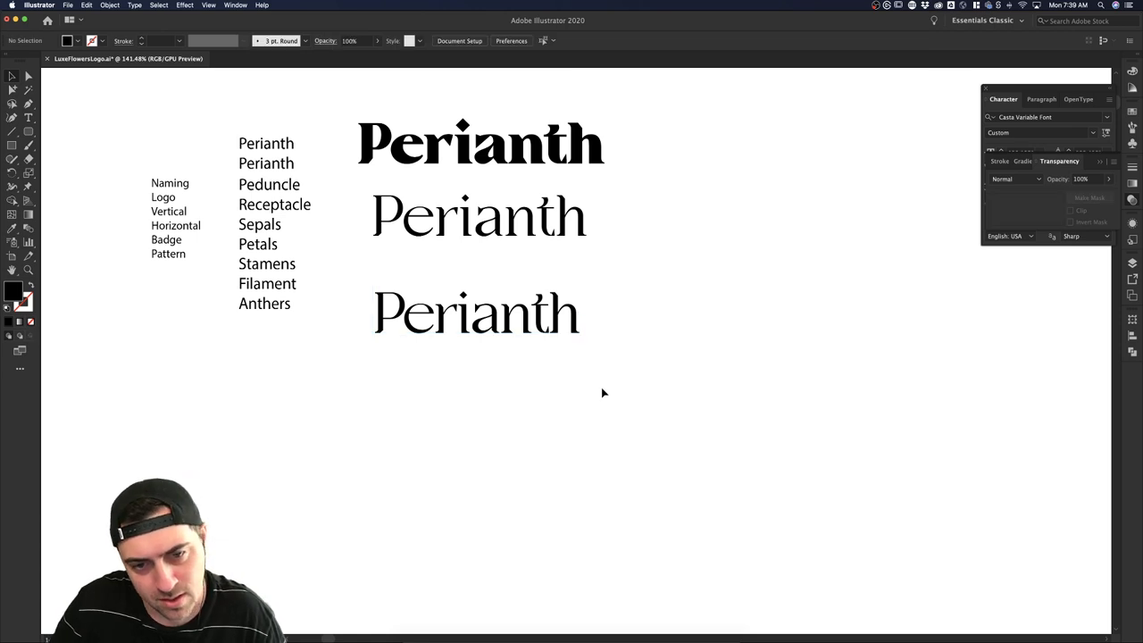
Try alternate glyphs for the letters a and n in the lowest wordmark and restore the original a.
{"action": "left_click", "coordinate": [519, 348]}
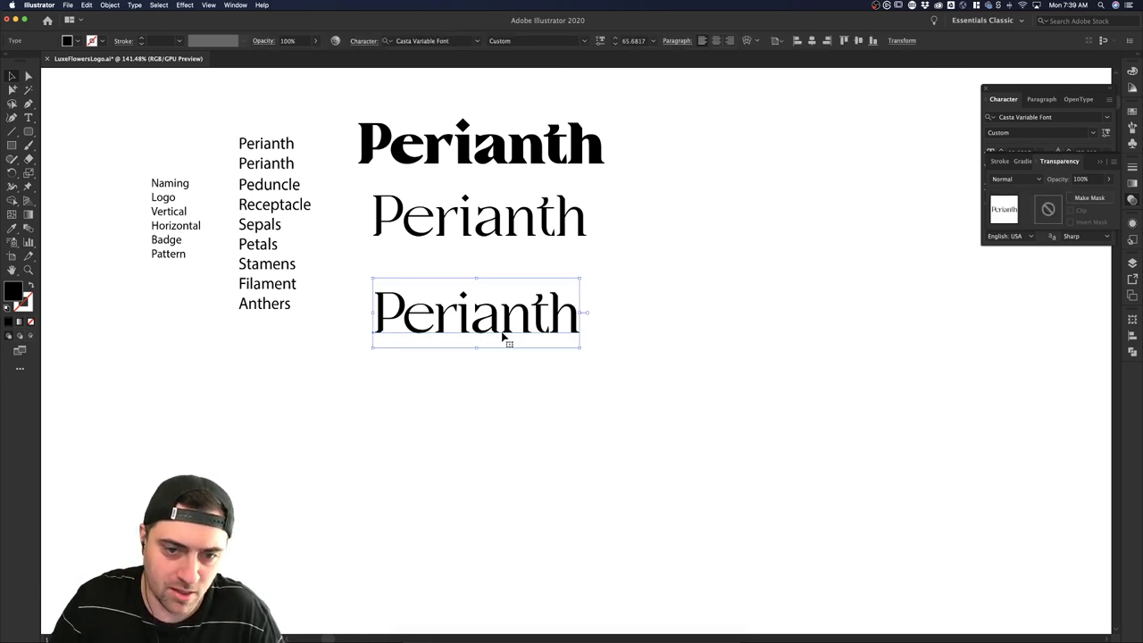
{"action": "double_click", "coordinate": [465, 319]}
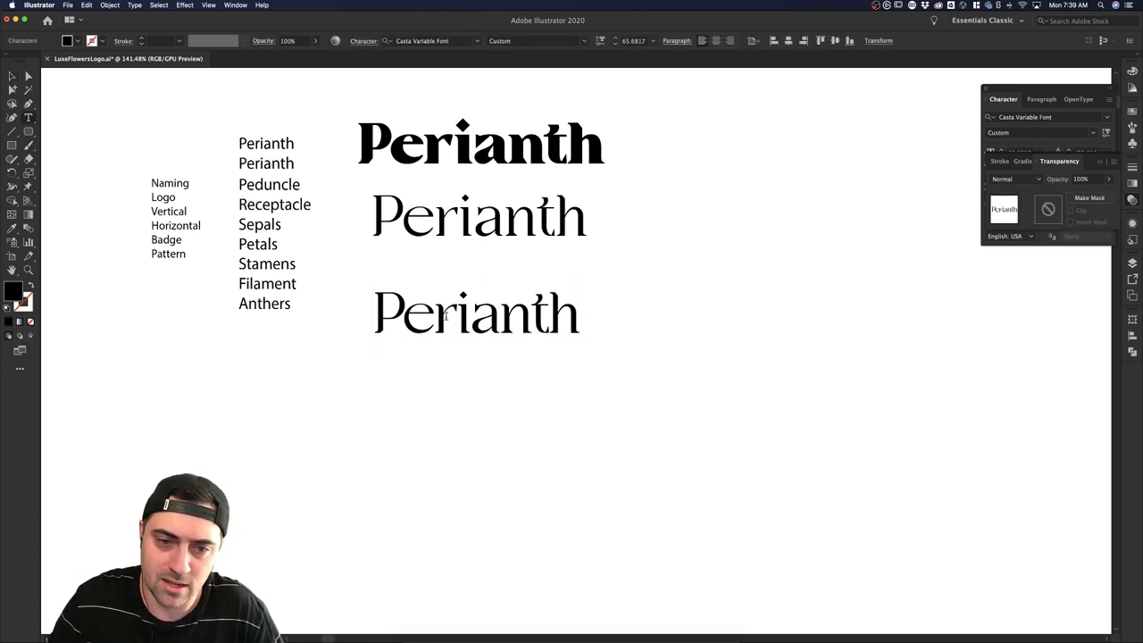
{"action": "left_click_drag", "start_coordinate": [444, 316], "coordinate": [501, 317]}
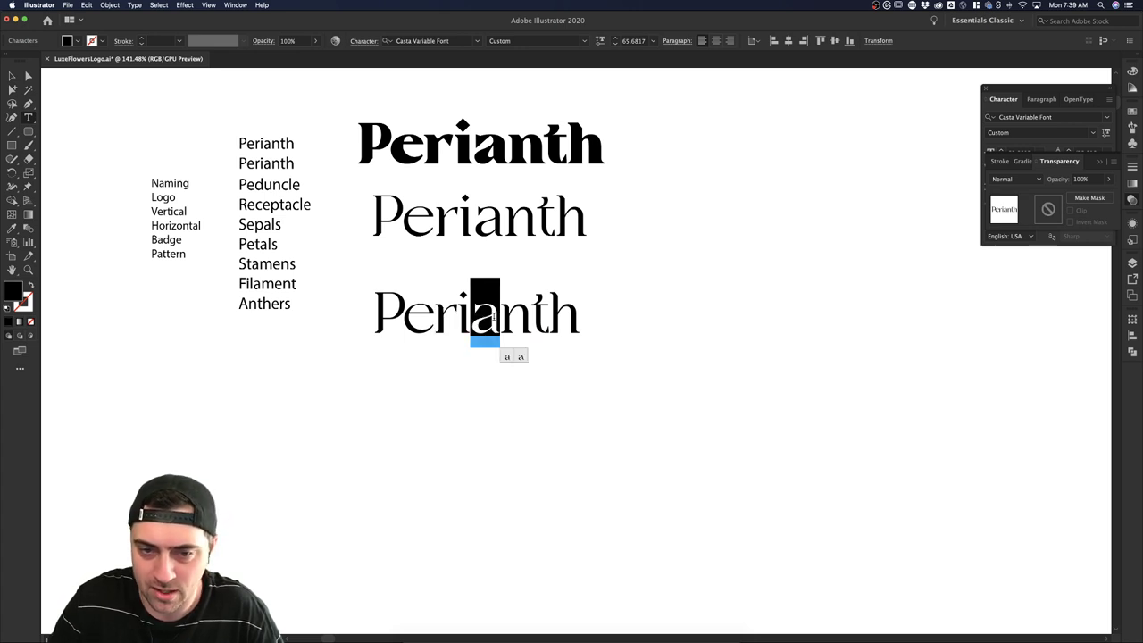
{"action": "left_click", "coordinate": [522, 358]}
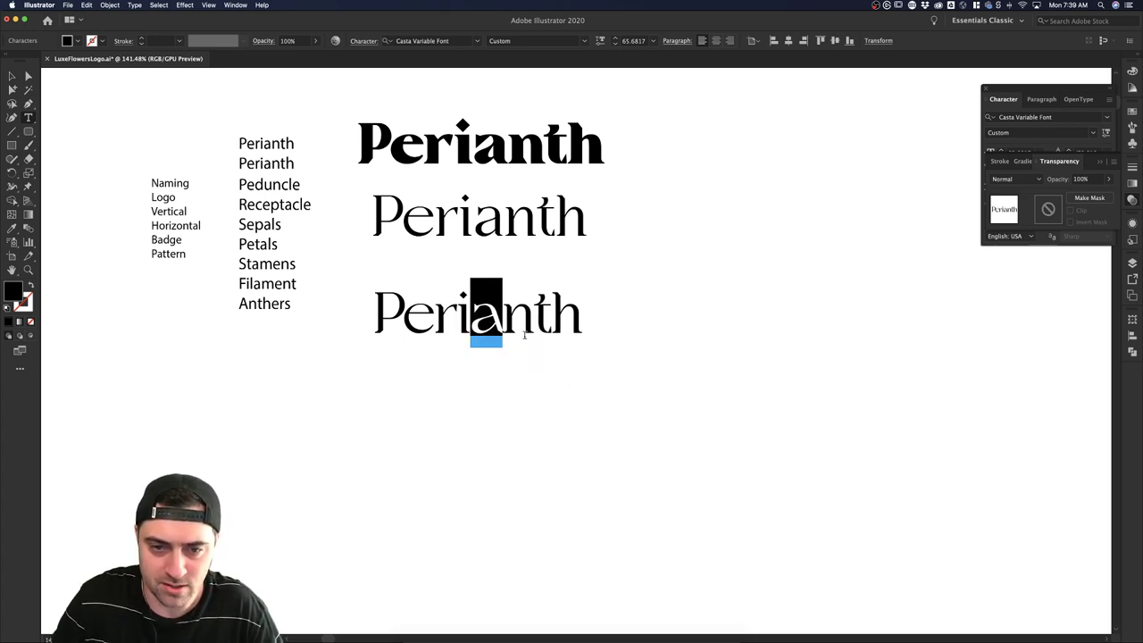
{"action": "left_click_drag", "start_coordinate": [505, 319], "coordinate": [477, 317]}
{"action": "left_click", "coordinate": [539, 357]}
{"action": "left_click", "coordinate": [493, 317]}
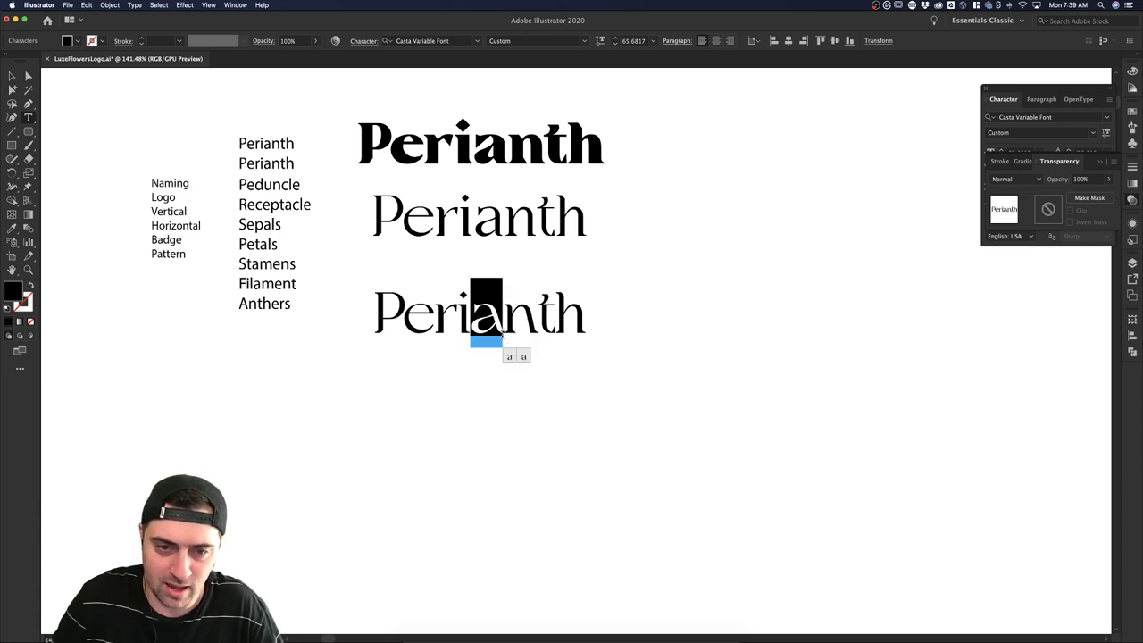
{"action": "left_click", "coordinate": [520, 358]}
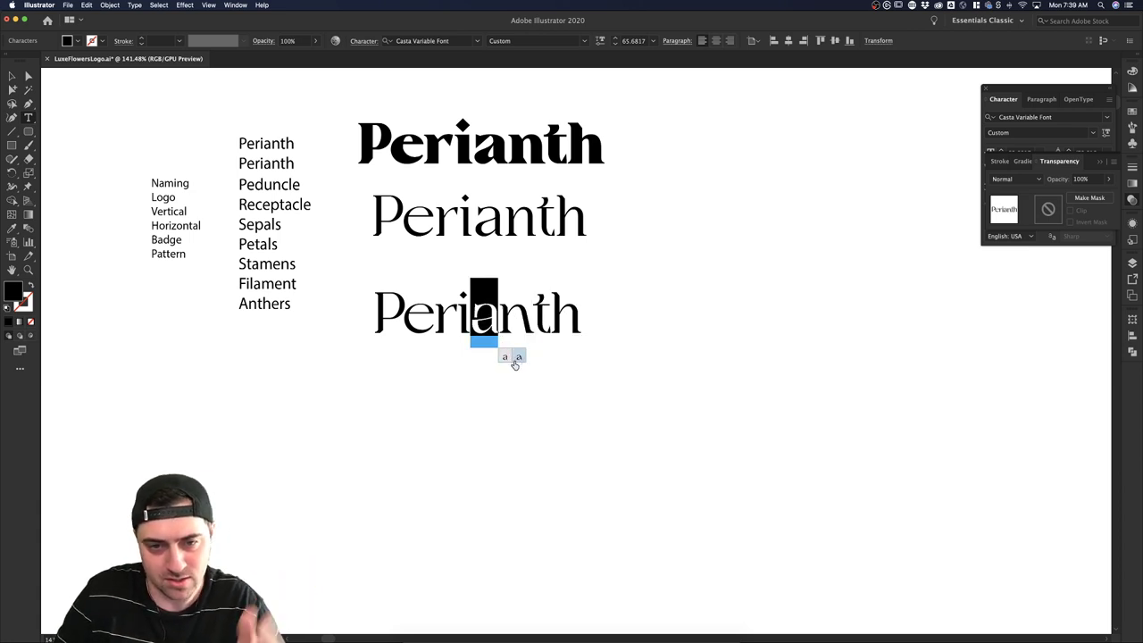
{"action": "left_click", "coordinate": [505, 357]}
{"action": "left_click", "coordinate": [504, 357]}
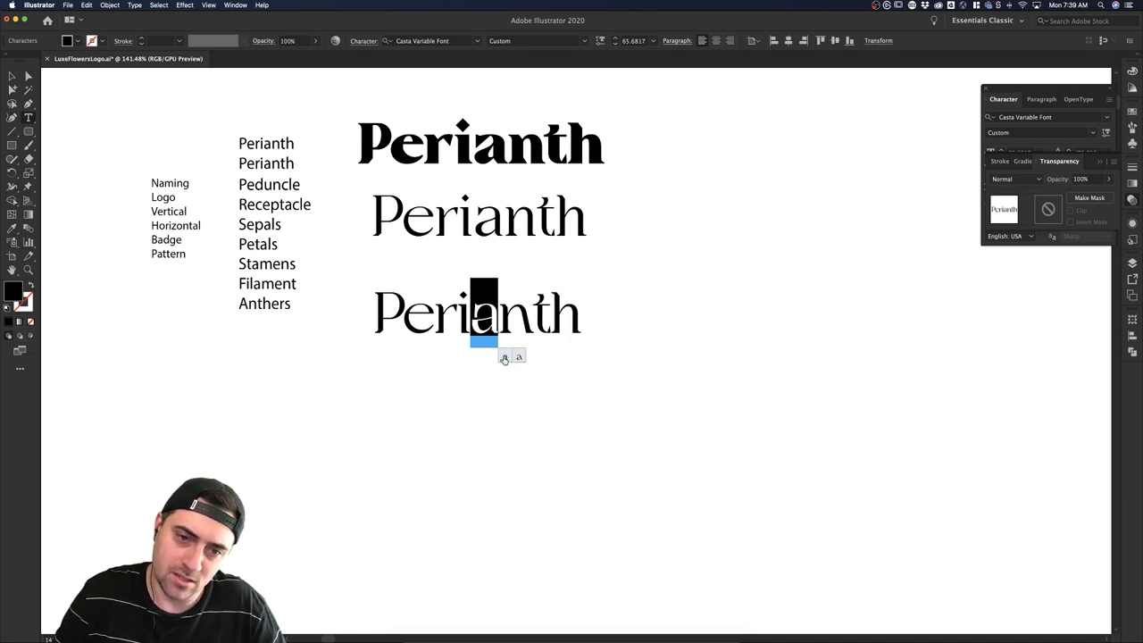
{"action": "left_click", "coordinate": [503, 357]}
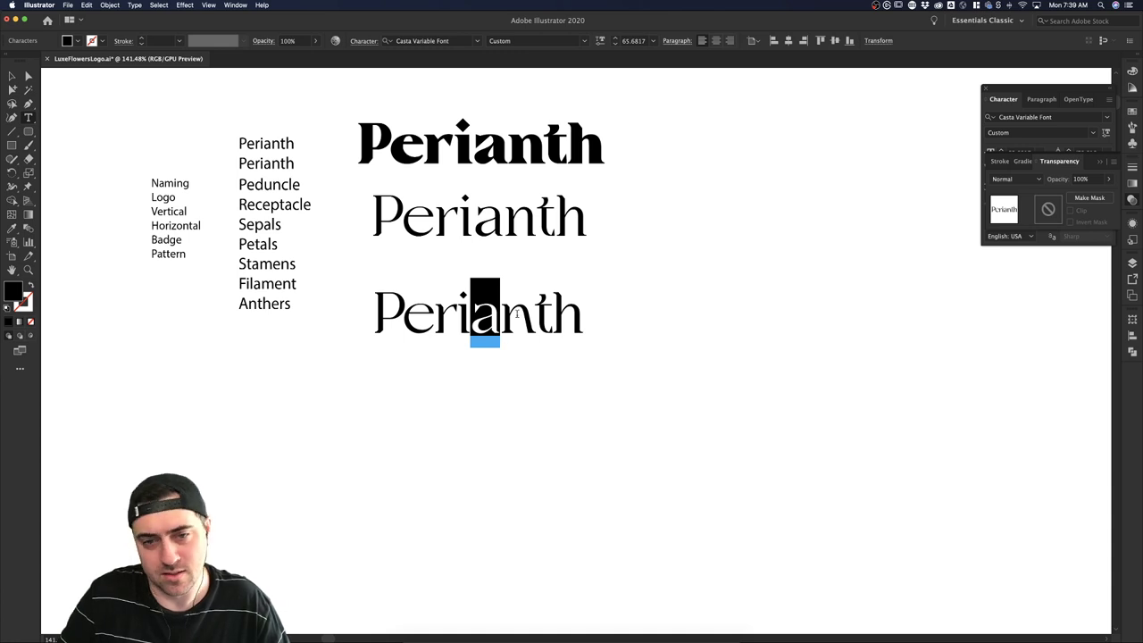
Compare the letter n's alternate and standard glyphs in the lowest wordmark, ending on the standard form.
{"action": "left_click_drag", "start_coordinate": [520, 313], "coordinate": [497, 316]}
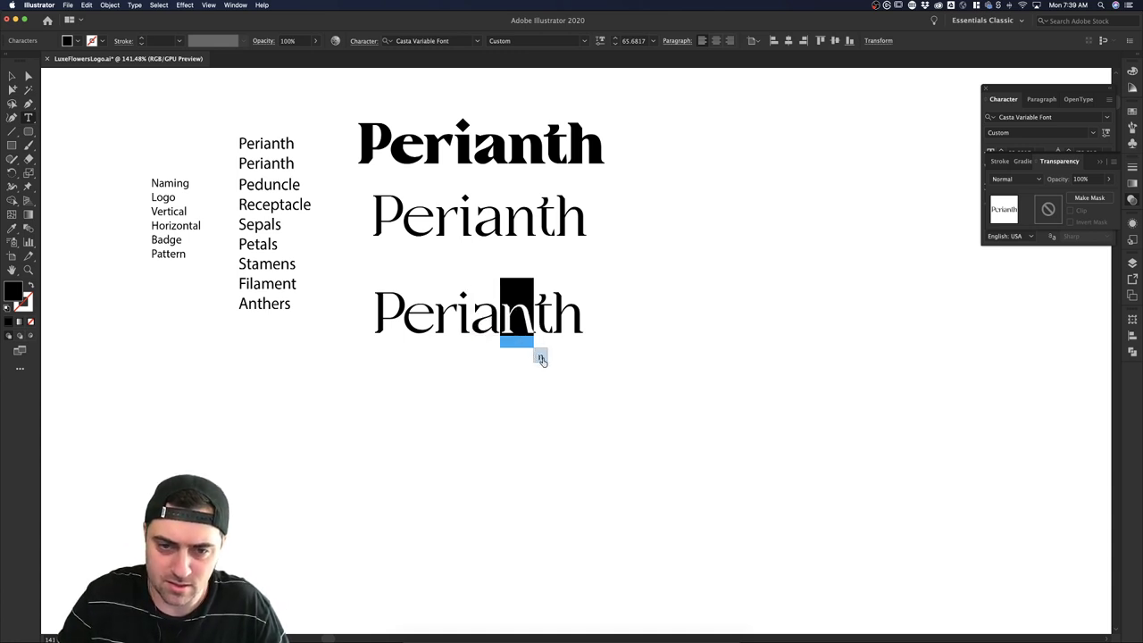
{"action": "left_click", "coordinate": [541, 358]}
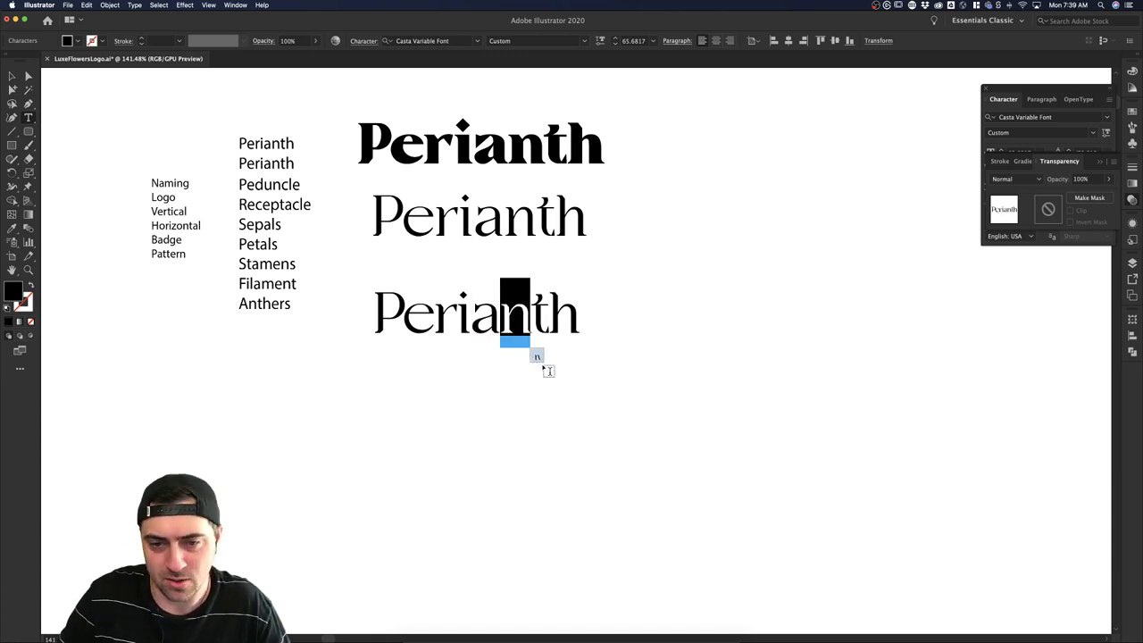
{"action": "left_click", "coordinate": [539, 355]}
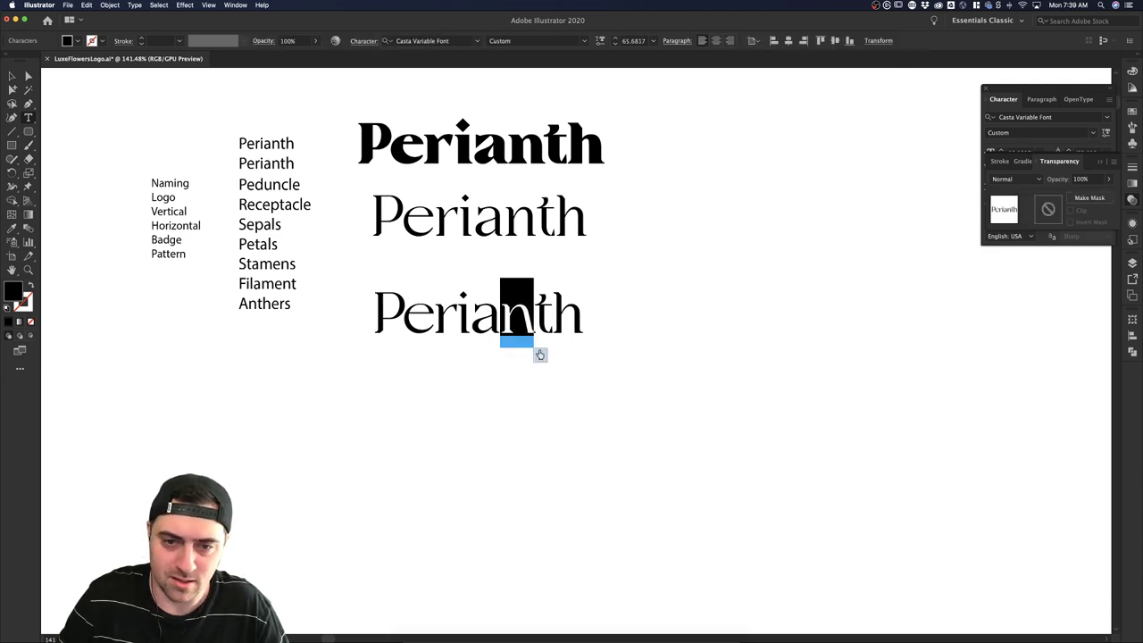
{"action": "left_click", "coordinate": [540, 327]}
{"action": "key", "text": "shift+Left"}
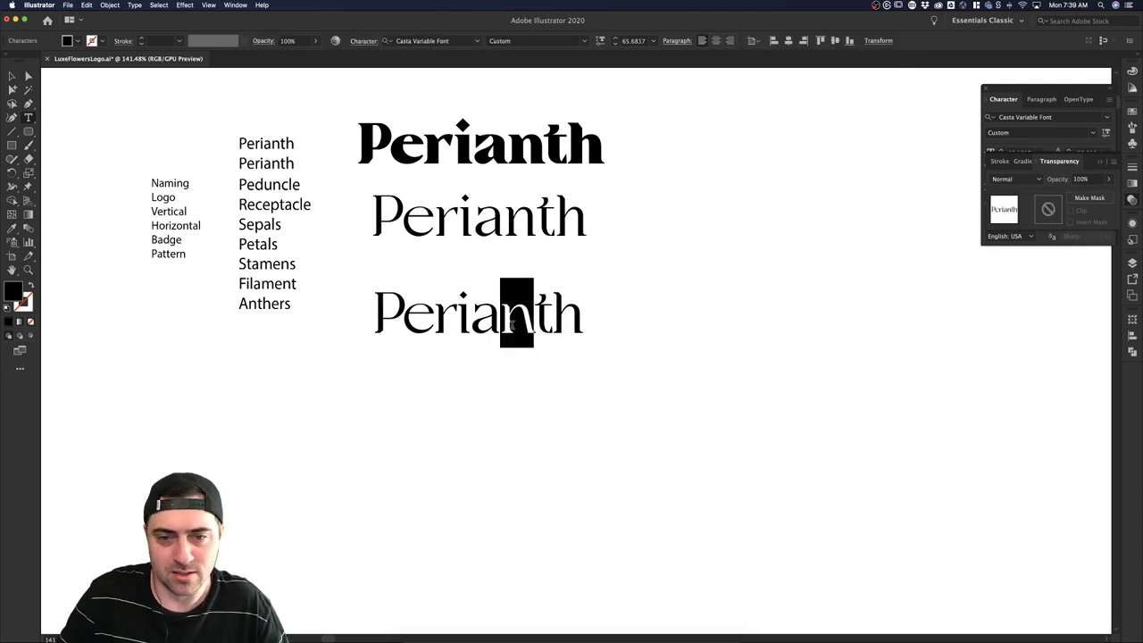
{"action": "left_click", "coordinate": [539, 357]}
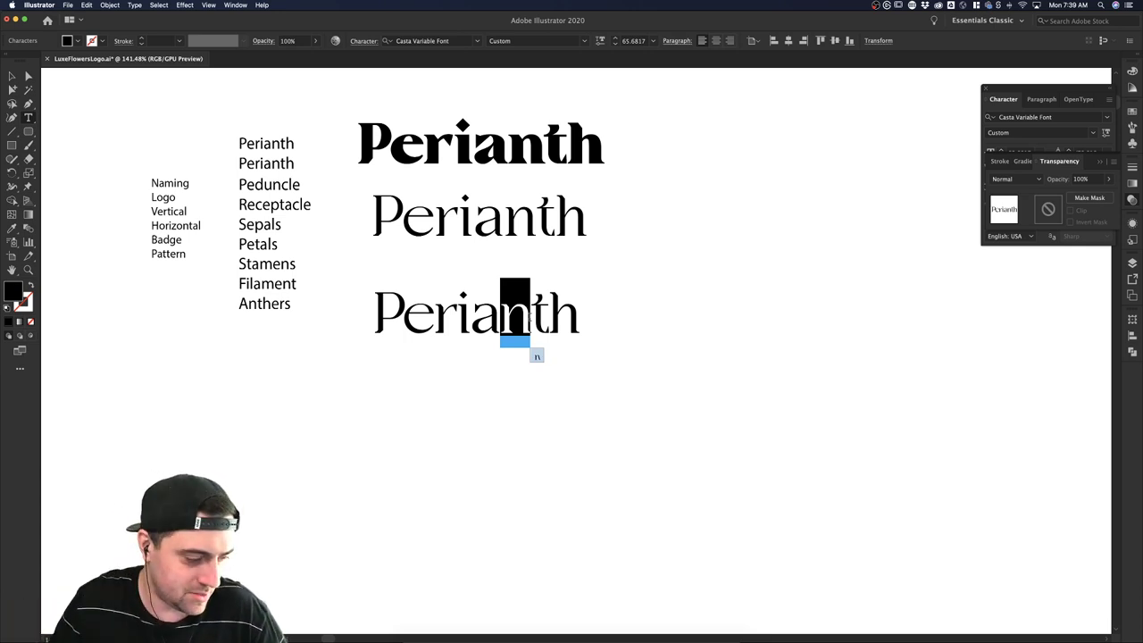
Check the letter r in the lowest wordmark for alternate glyphs and leave text editing.
{"action": "left_click", "coordinate": [496, 313]}
{"action": "left_click_drag", "start_coordinate": [456, 318], "coordinate": [434, 318]}
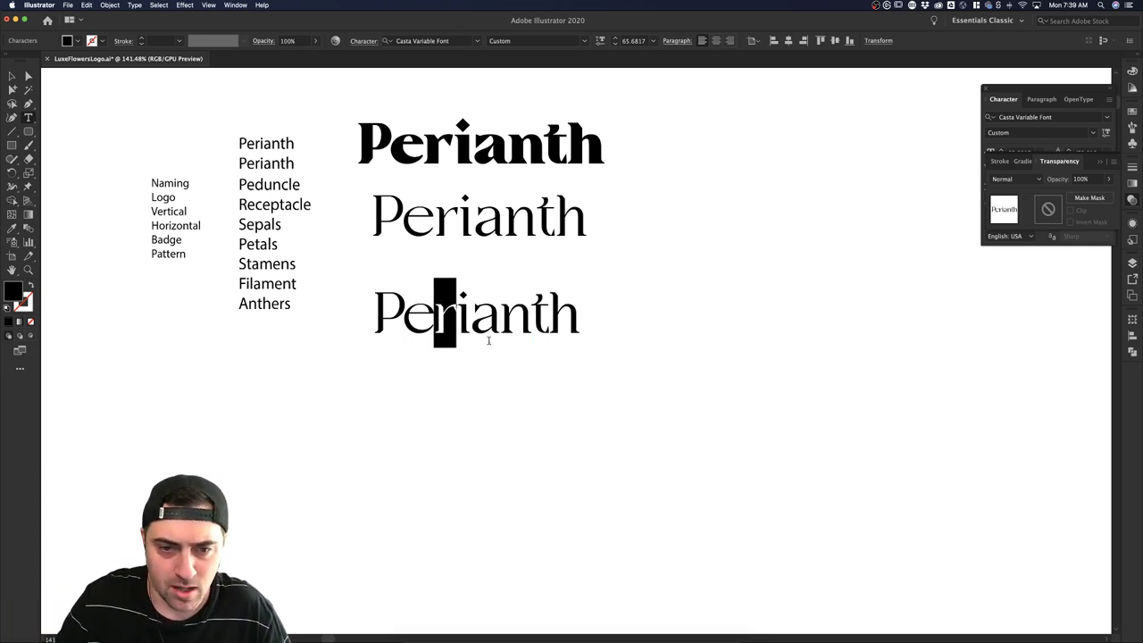
{"action": "left_click", "coordinate": [470, 321]}
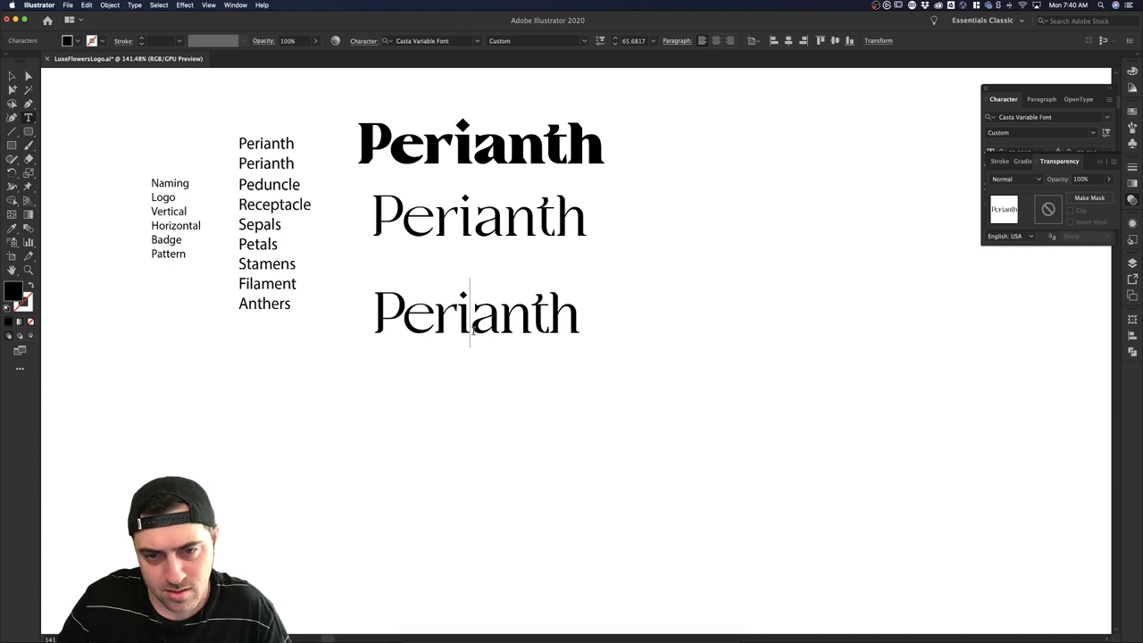
{"action": "key", "text": "Escape"}
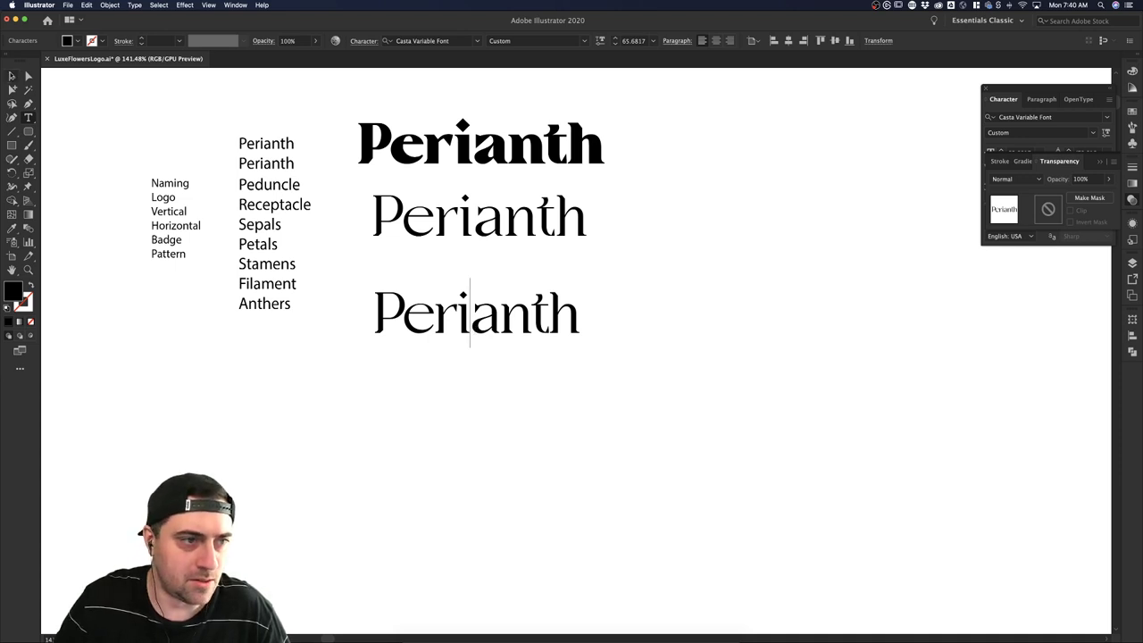
Duplicate the lowest Perianth wordmark straight down beneath itself and deselect the copy.
{"action": "left_click", "coordinate": [561, 366]}
{"action": "left_click_drag", "start_coordinate": [514, 340], "coordinate": [515, 396]}
{"action": "left_click", "coordinate": [637, 459]}
{"action": "scroll", "coordinate": [595, 441], "scroll_direction": "down", "scroll_amount": 5}
{"action": "left_click", "coordinate": [410, 271]}
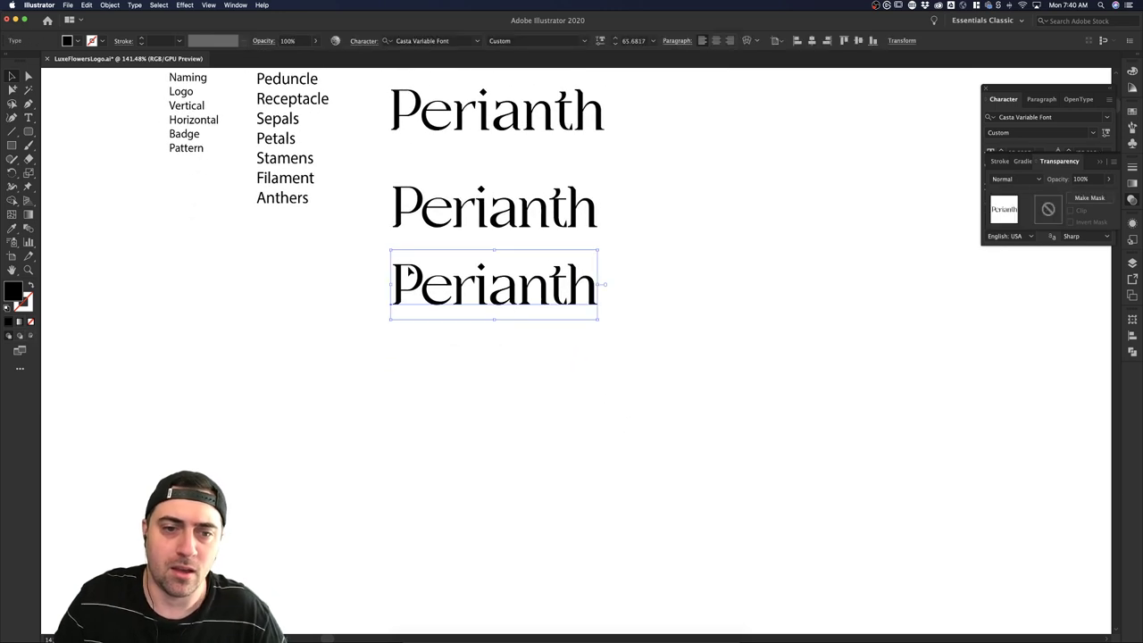
{"action": "right_click", "coordinate": [442, 300]}
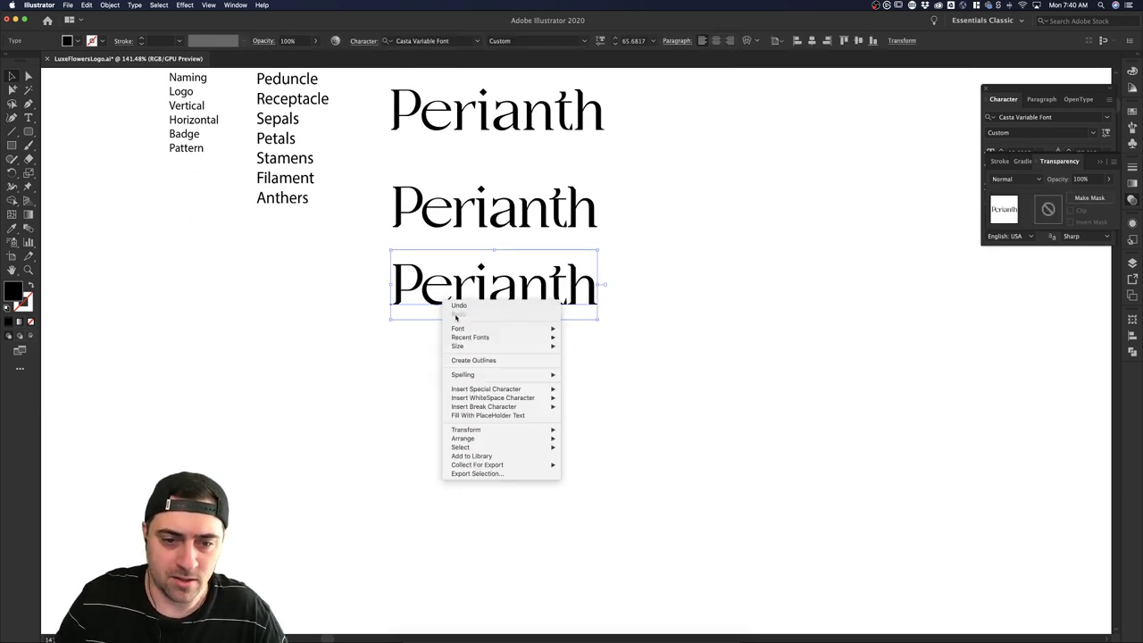
{"action": "left_click", "coordinate": [646, 365]}
Apply discretionary ligatures to the letters ri in the newest Perianth copy at the end of the column.
{"action": "double_click", "coordinate": [431, 302]}
{"action": "mouse_move", "coordinate": [451, 295]}
{"action": "left_mouse_down"}
{"action": "mouse_move", "coordinate": [419, 295]}
{"action": "mouse_move", "coordinate": [517, 290]}
{"action": "mouse_move", "coordinate": [452, 289]}
{"action": "left_mouse_up"}
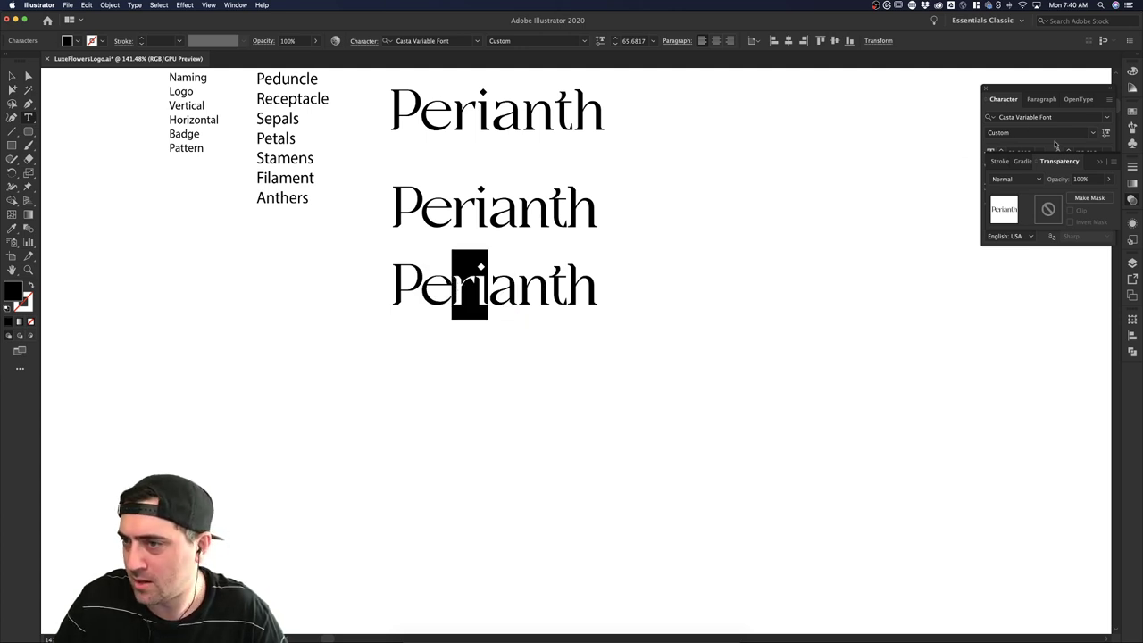
{"action": "left_click", "coordinate": [1051, 147]}
{"action": "left_click", "coordinate": [1052, 100]}
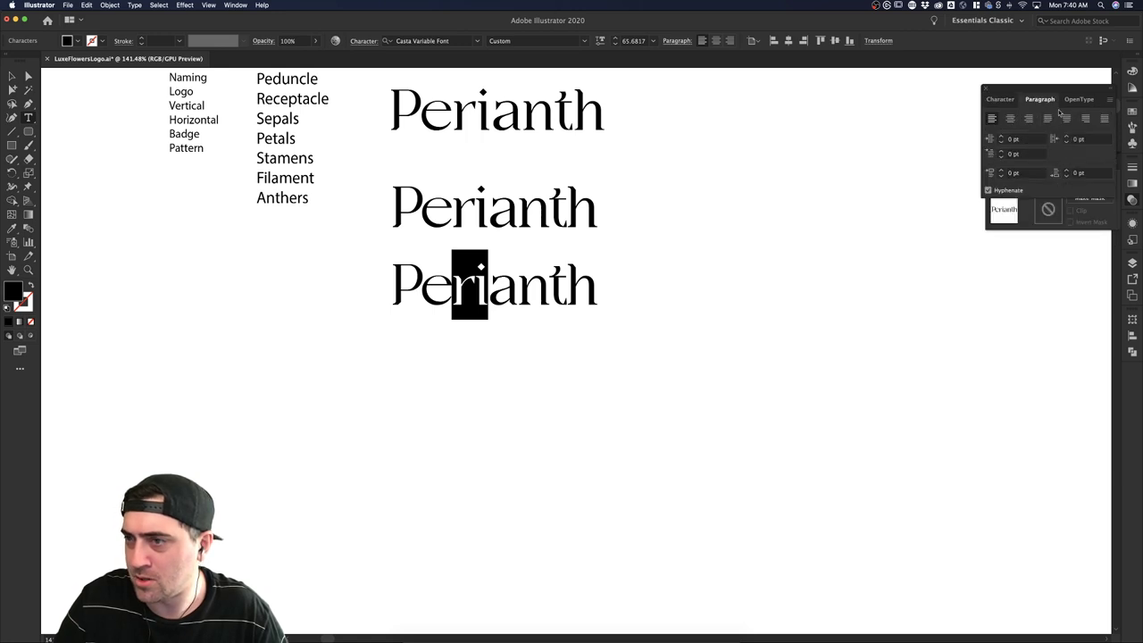
{"action": "left_click", "coordinate": [1076, 99]}
{"action": "left_click", "coordinate": [1020, 150]}
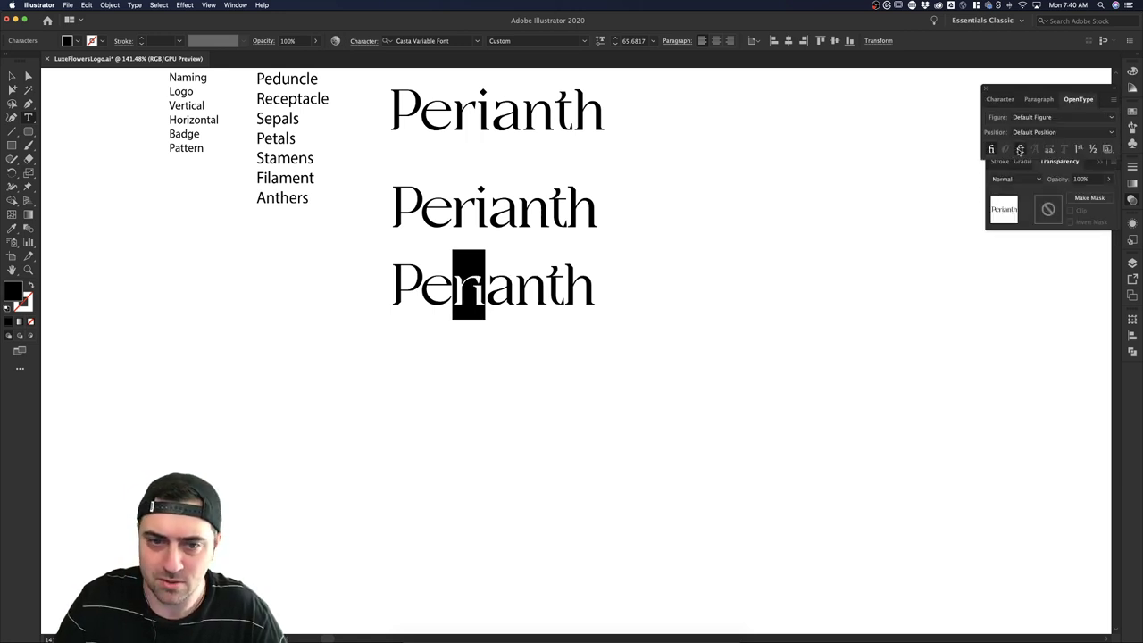
Compare the letters ri with and without discretionary ligatures in the lowest Perianth copy, ending with them off, and leave text editing.
{"action": "left_click", "coordinate": [1020, 149]}
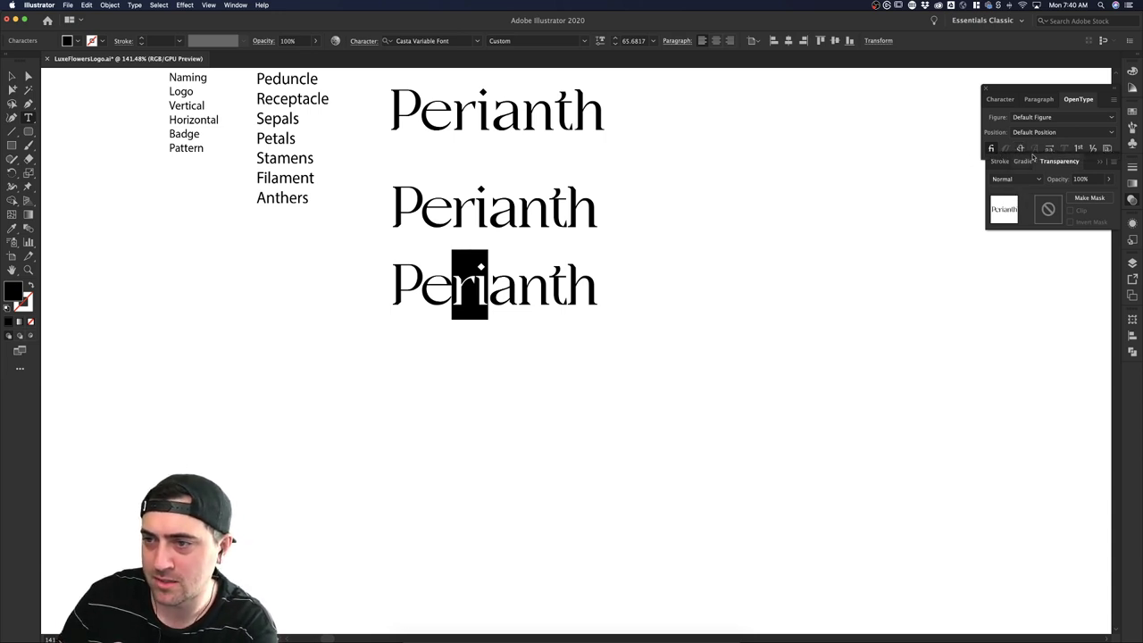
{"action": "left_click_drag", "start_coordinate": [1052, 89], "coordinate": [756, 96]}
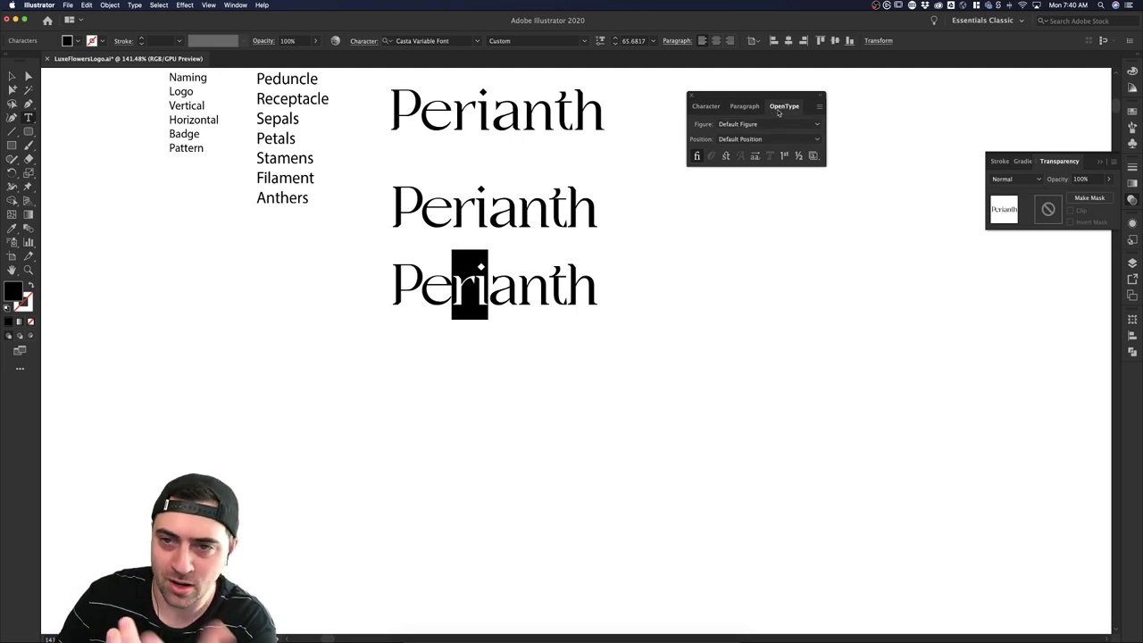
{"action": "left_click", "coordinate": [725, 156]}
{"action": "mouse_move", "coordinate": [477, 292]}
{"action": "left_mouse_down"}
{"action": "mouse_move", "coordinate": [453, 286]}
{"action": "mouse_move", "coordinate": [481, 300]}
{"action": "left_mouse_up"}
{"action": "left_click", "coordinate": [468, 303]}
{"action": "left_click", "coordinate": [466, 302]}
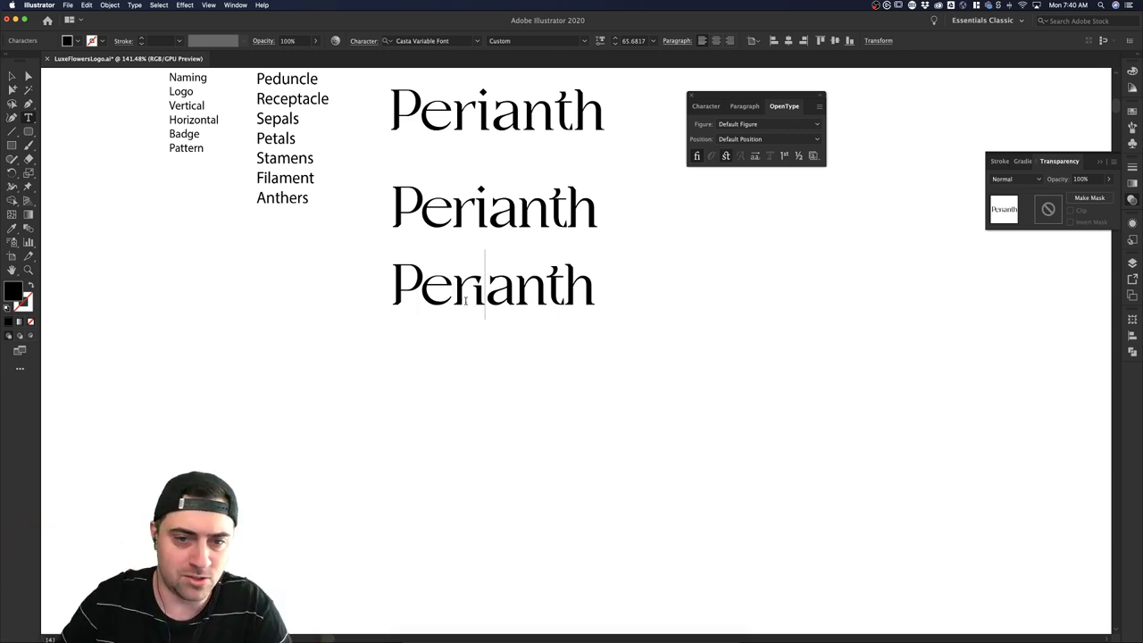
{"action": "left_click_drag", "start_coordinate": [484, 286], "coordinate": [453, 284]}
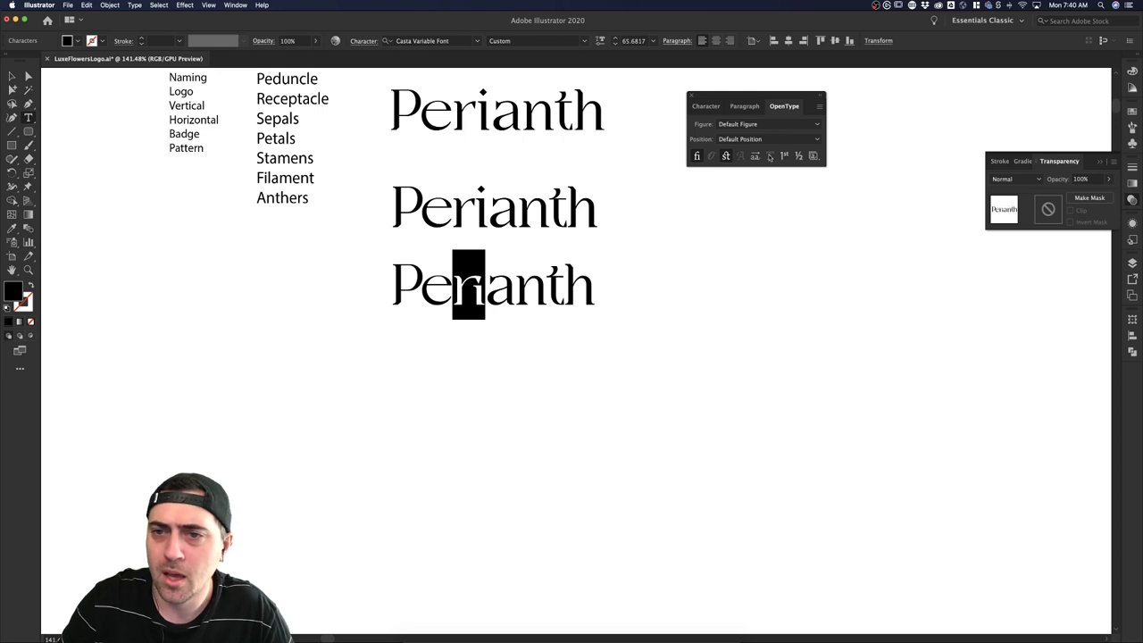
{"action": "left_click", "coordinate": [12, 77]}
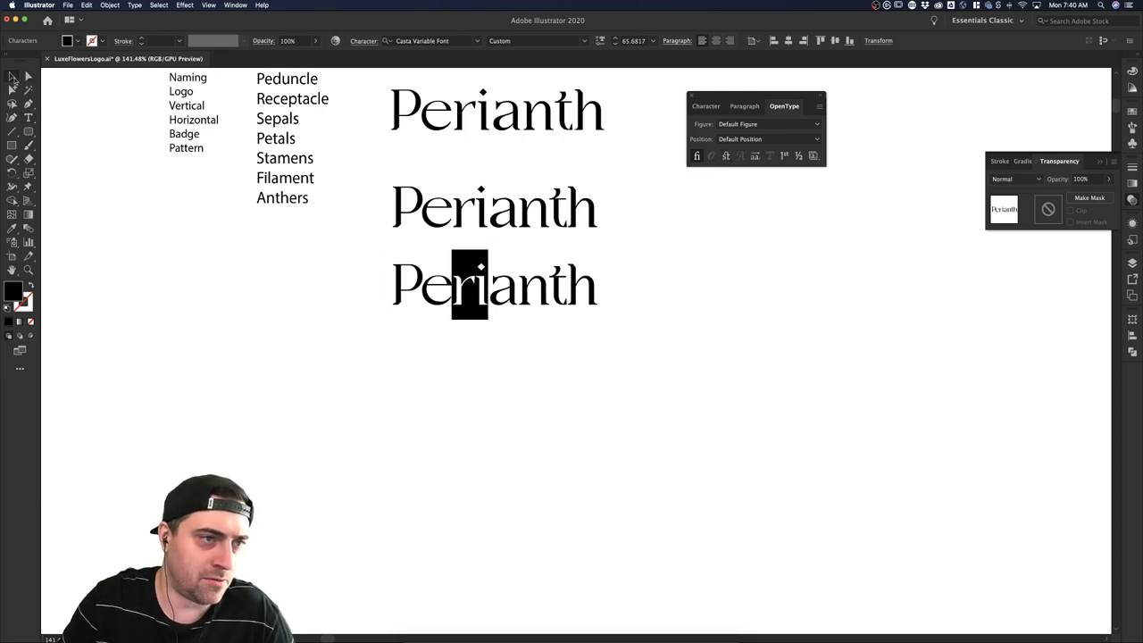
{"action": "left_click", "coordinate": [360, 334]}
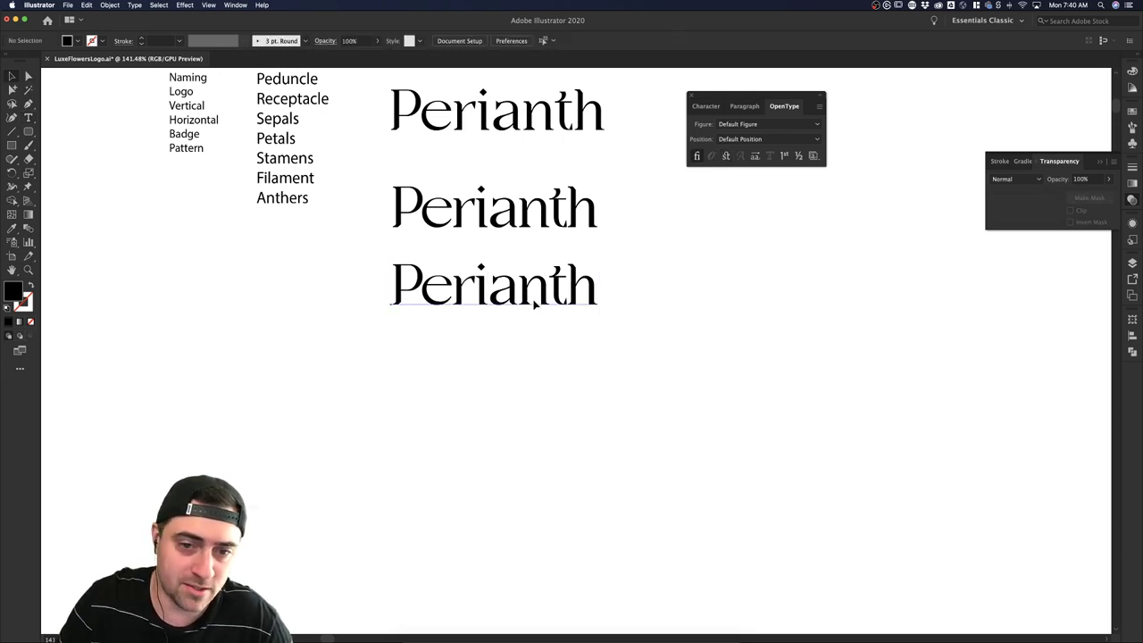
Move the lowest Perianth wordmark slightly further down and convert its text to outlines.
{"action": "left_click_drag", "start_coordinate": [534, 300], "coordinate": [534, 320]}
{"action": "left_click", "coordinate": [555, 408]}
{"action": "left_click", "coordinate": [528, 322]}
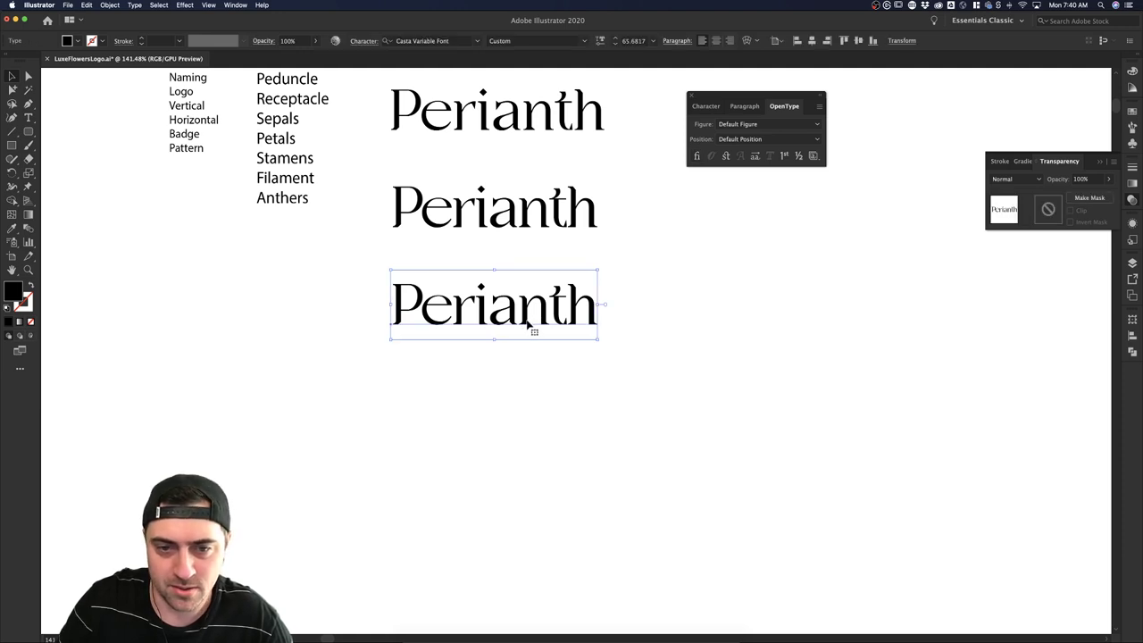
{"action": "right_click", "coordinate": [528, 325]}
{"action": "left_click", "coordinate": [551, 384]}
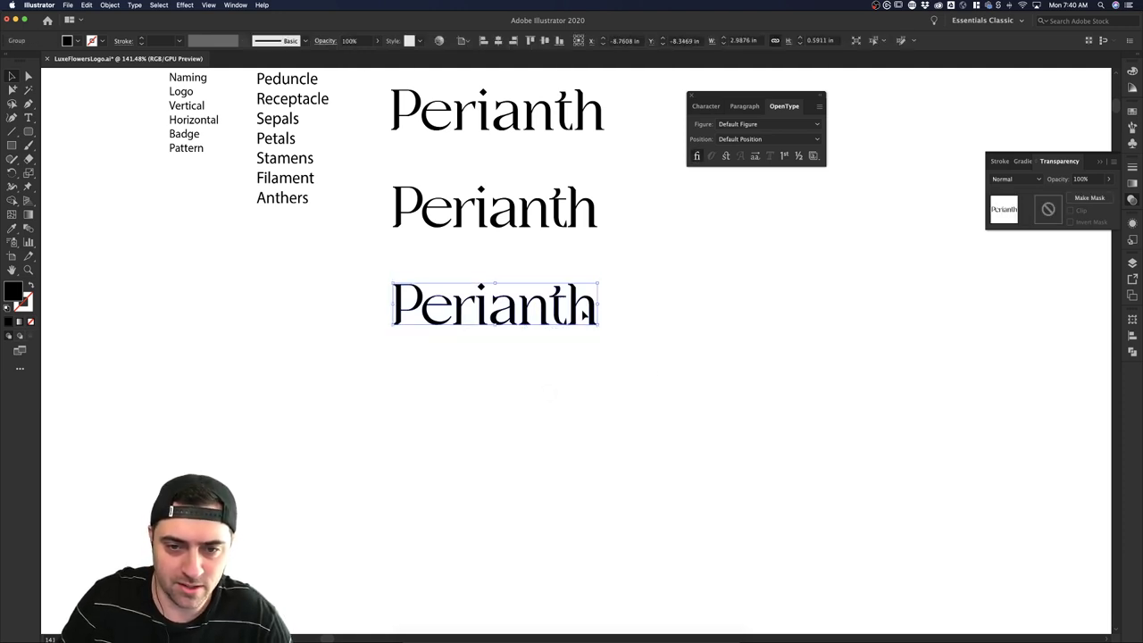
{"action": "left_click", "coordinate": [604, 320]}
{"action": "left_click", "coordinate": [545, 313]}
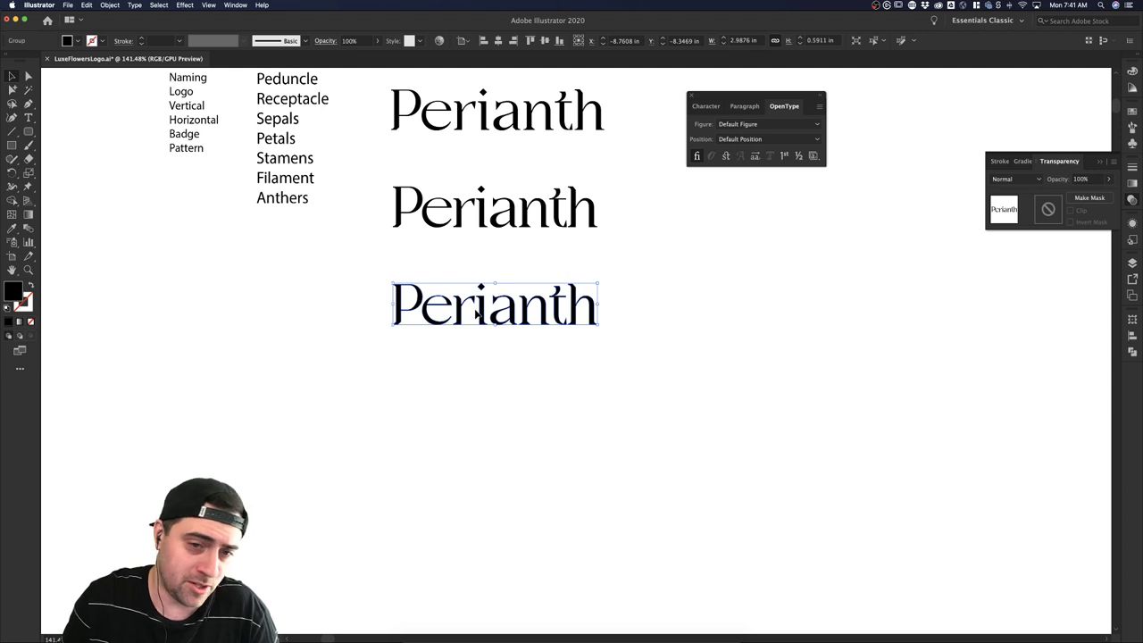
{"action": "left_click", "coordinate": [478, 229]}
{"action": "left_click", "coordinate": [545, 267]}
{"action": "left_click", "coordinate": [520, 229]}
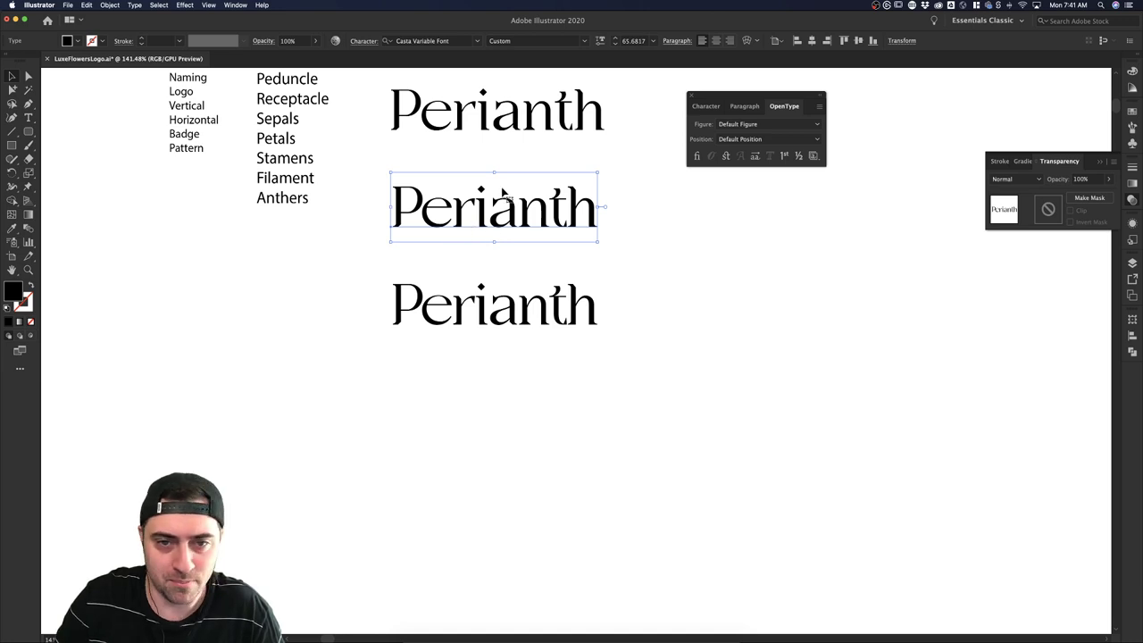
{"action": "left_click", "coordinate": [498, 260]}
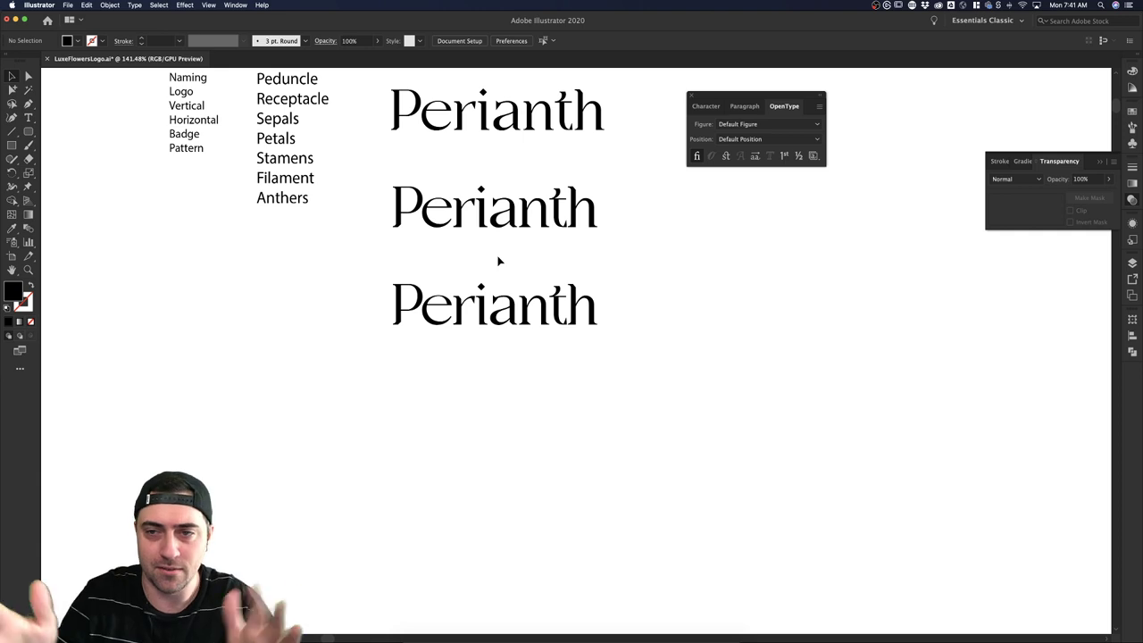
{"action": "left_click", "coordinate": [509, 309]}
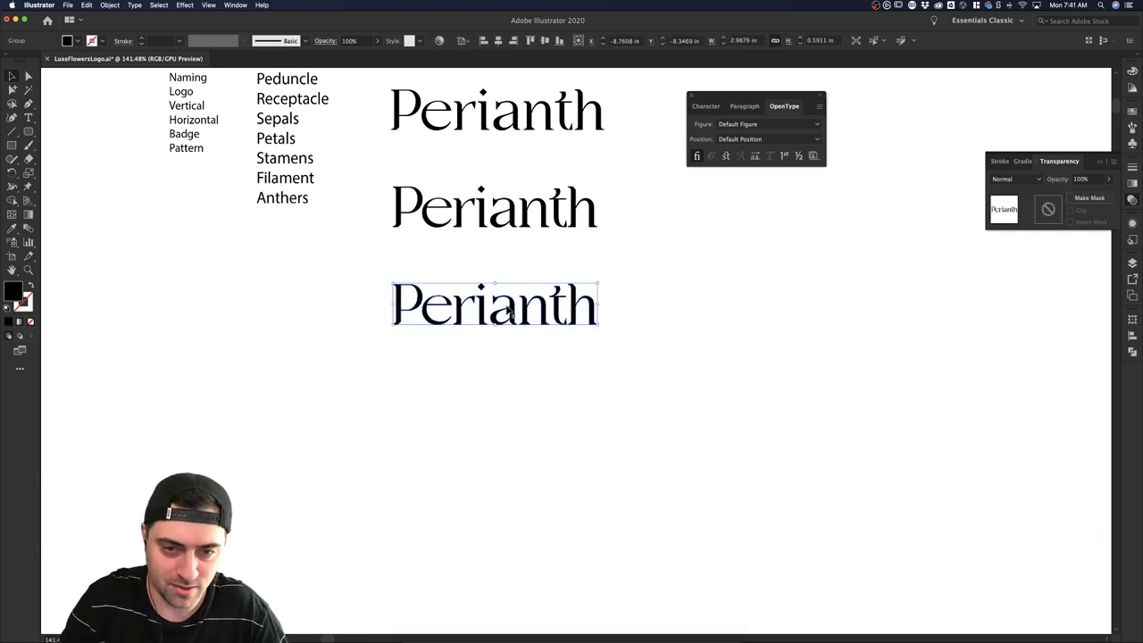
{"action": "key", "text": "super+shift+h"}
{"action": "key", "text": "super+shift+h"}
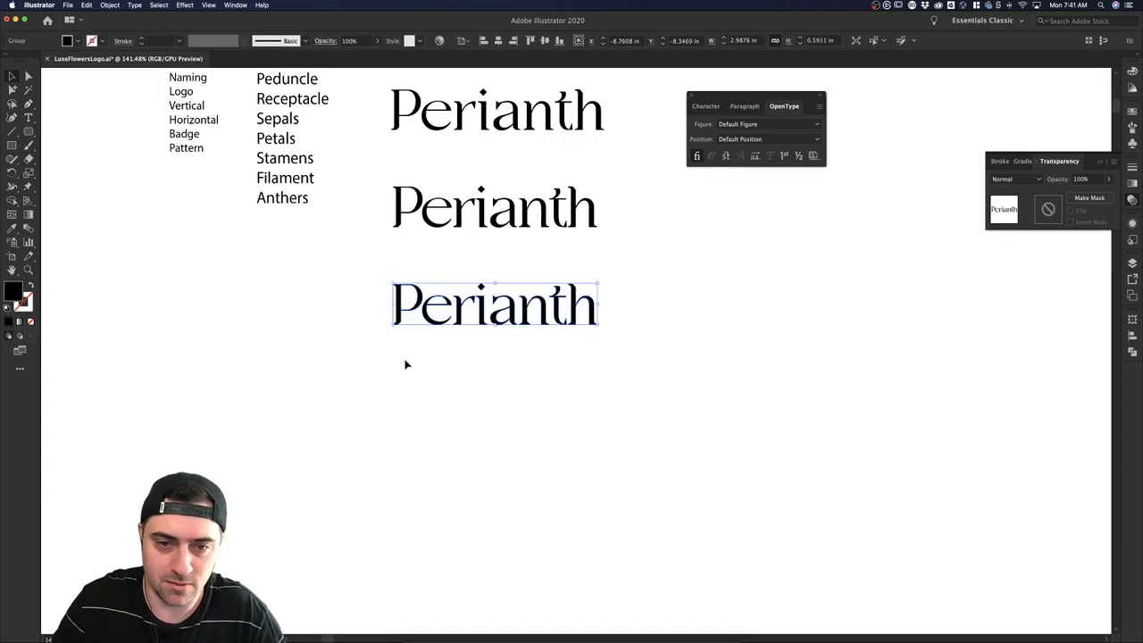
{"action": "left_click", "coordinate": [486, 328]}
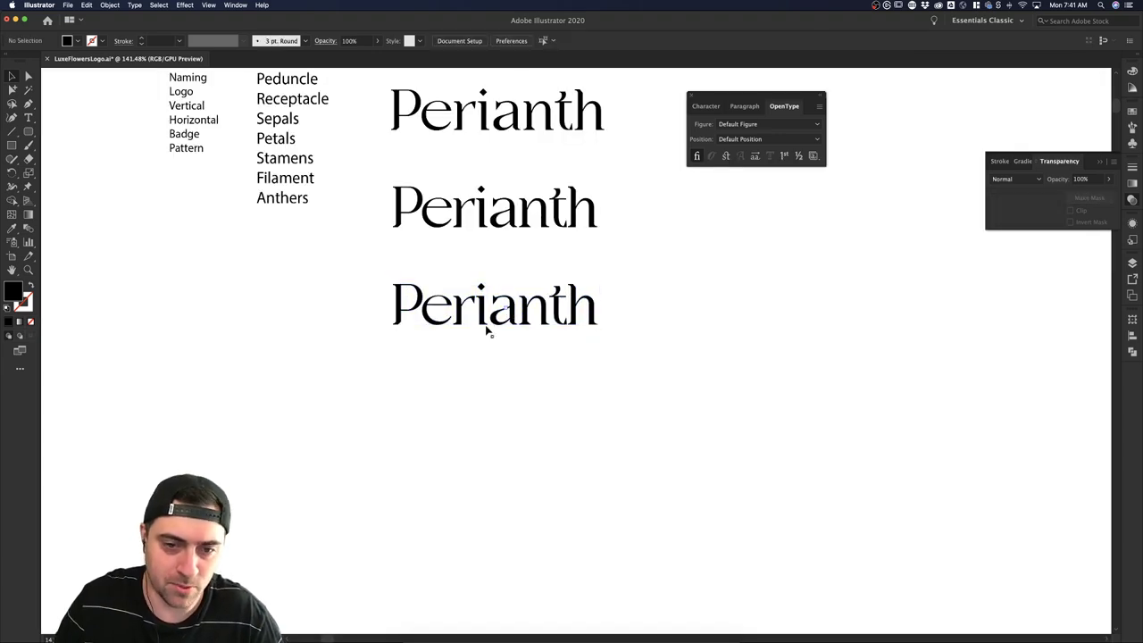
Isolate the outlined wordmark's group to look at the letter i on its own, and exit isolation mode.
{"action": "left_click", "coordinate": [482, 319]}
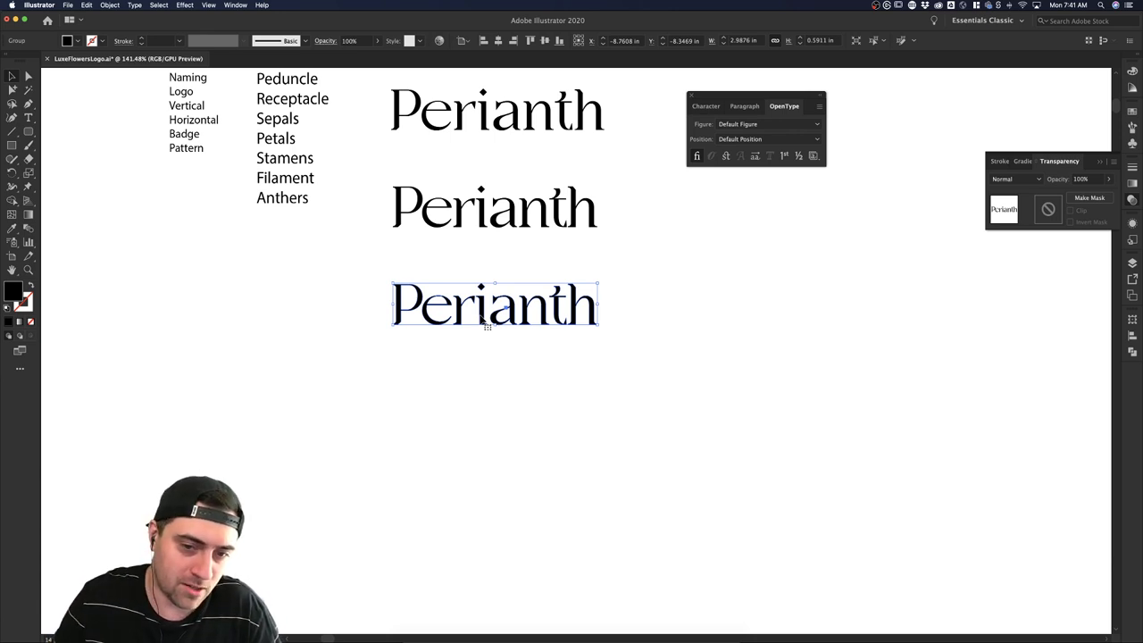
{"action": "double_click", "coordinate": [486, 321]}
{"action": "left_click", "coordinate": [482, 313]}
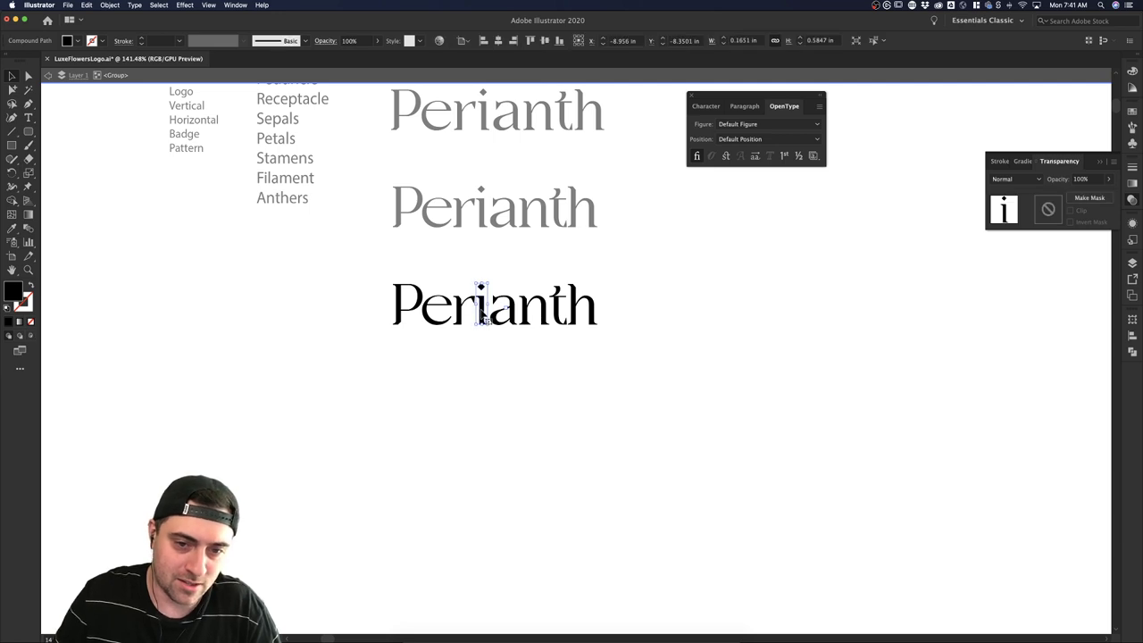
{"action": "left_click", "coordinate": [520, 264]}
{"action": "left_click", "coordinate": [483, 303]}
{"action": "double_click", "coordinate": [503, 287]}
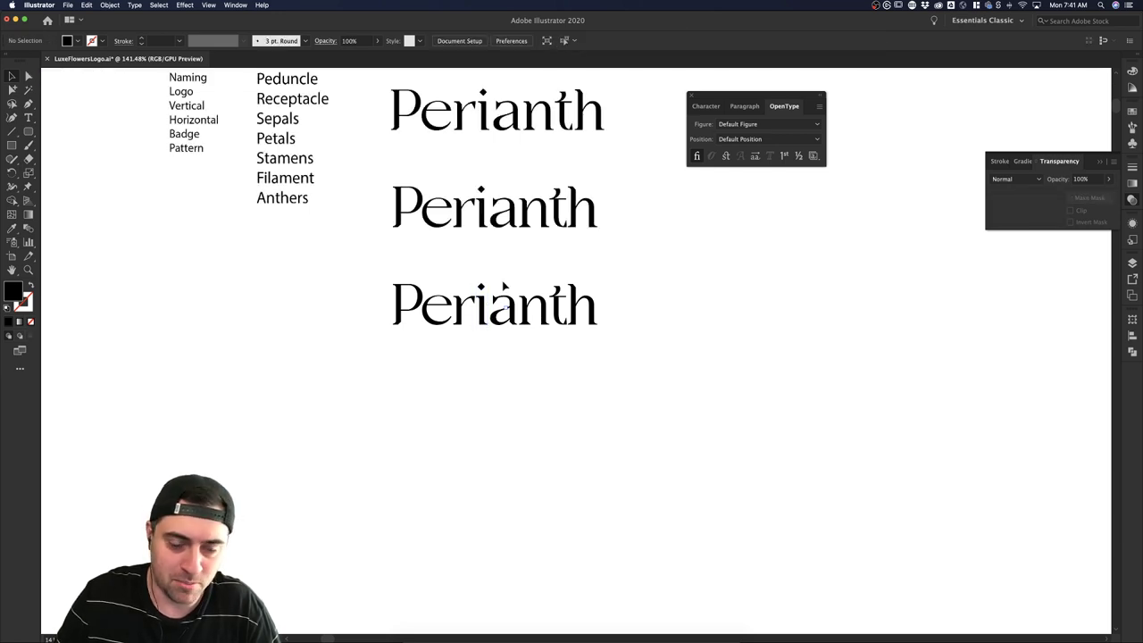
Ungroup the outlined Perianth wordmark into separate letter shapes and deselect it.
{"action": "left_click", "coordinate": [505, 284]}
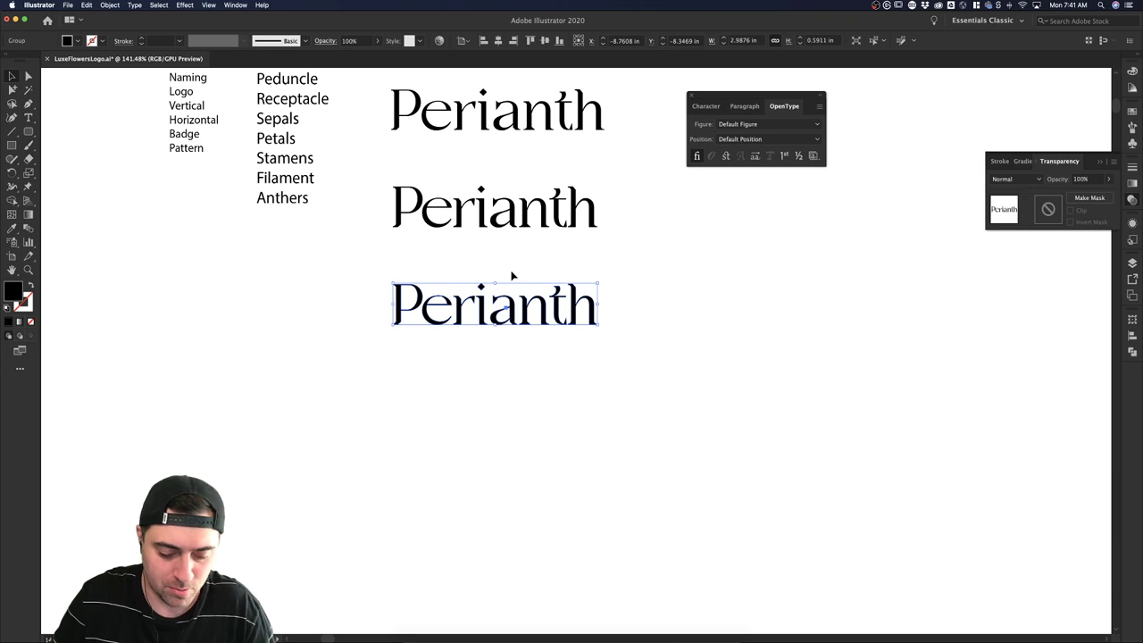
{"action": "key", "text": "a"}
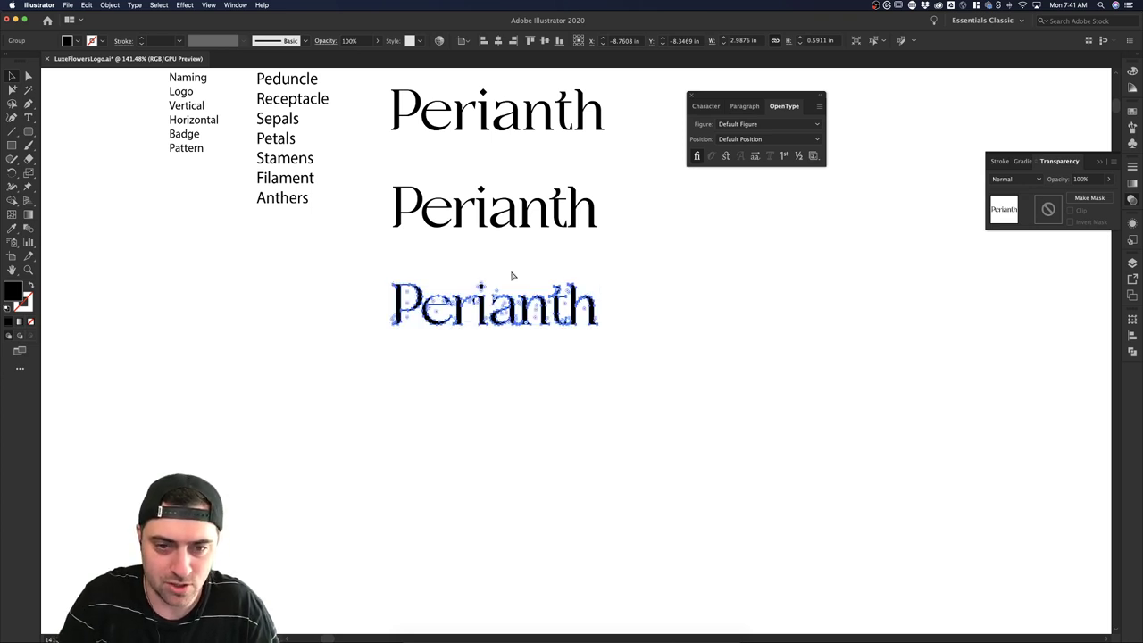
{"action": "key", "text": "super+shift+g"}
{"action": "left_click", "coordinate": [514, 274]}
{"action": "left_click", "coordinate": [510, 304]}
{"action": "left_click", "coordinate": [512, 281]}
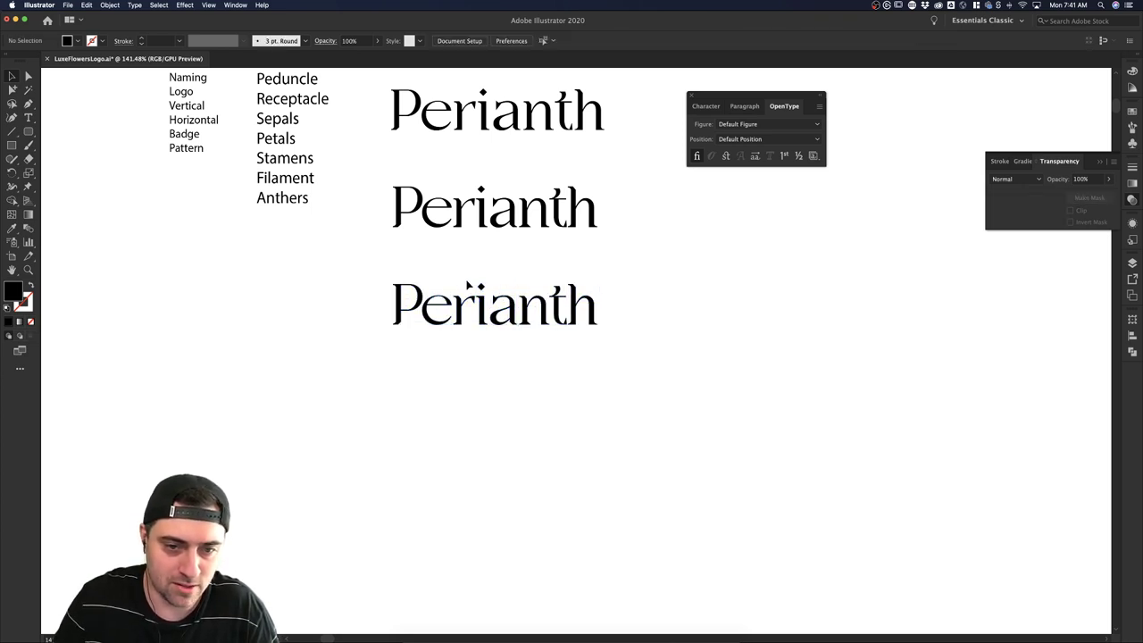
Check that the letters of the ungrouped Perianth wordmark can be selected individually.
{"action": "left_click", "coordinate": [436, 296]}
{"action": "left_click", "coordinate": [497, 317]}
{"action": "left_click", "coordinate": [510, 318]}
{"action": "left_click", "coordinate": [554, 328]}
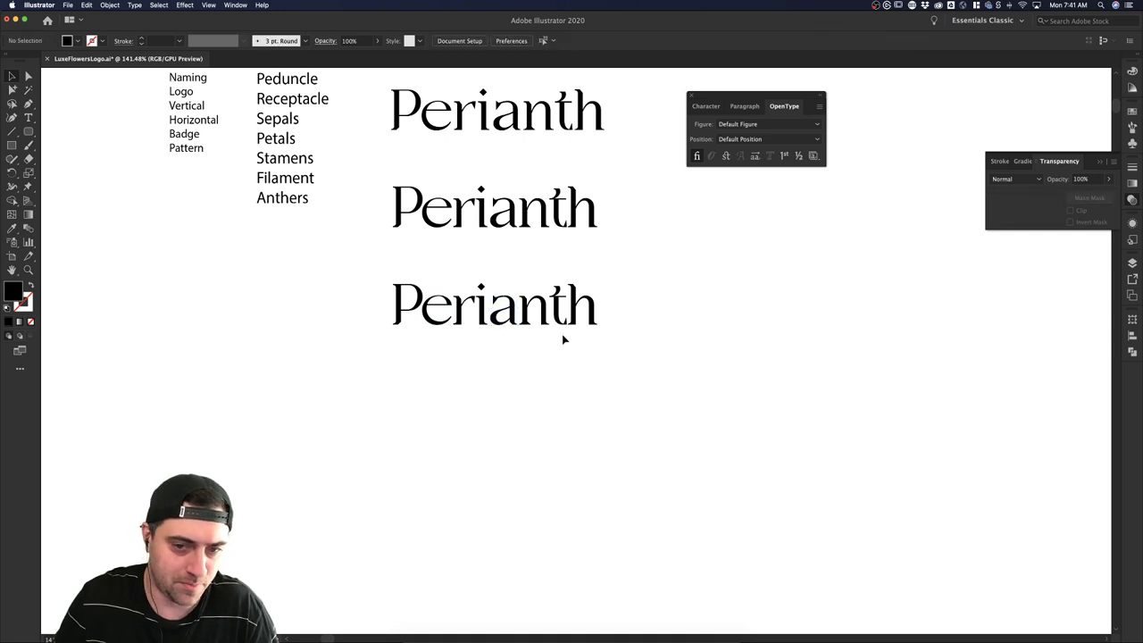
{"action": "left_click", "coordinate": [505, 320]}
{"action": "left_click", "coordinate": [497, 350]}
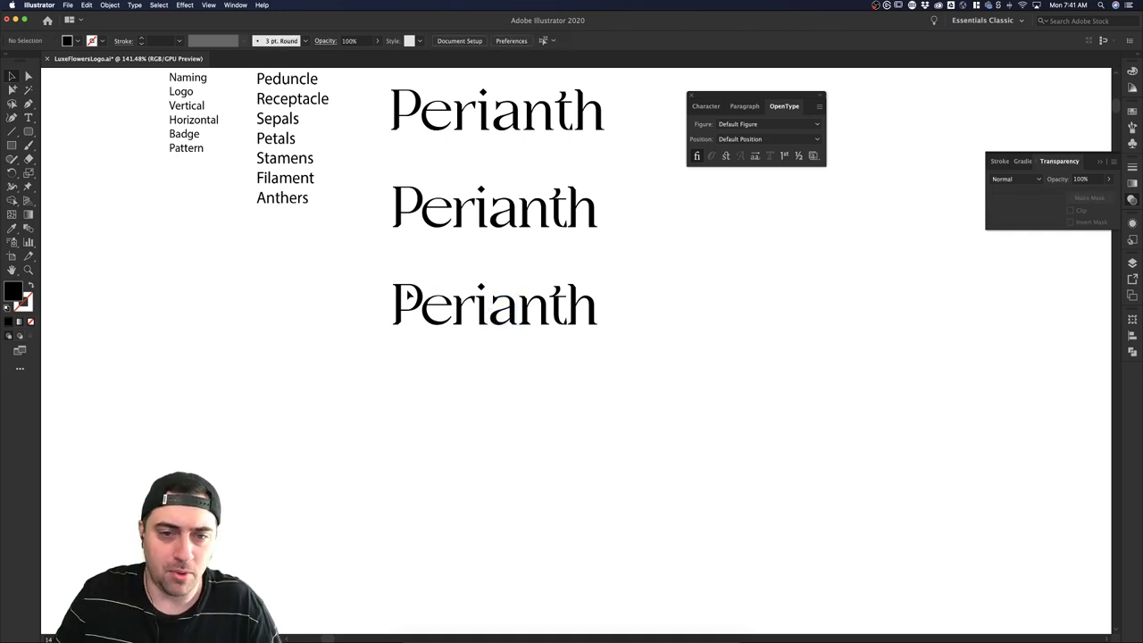
{"action": "left_click_drag", "start_coordinate": [646, 349], "coordinate": [382, 286]}
{"action": "left_click", "coordinate": [448, 355]}
Copy the curved arm of the outlined letter r by its anchor points and paste it as a separate shape.
{"action": "scroll", "coordinate": [462, 313], "scroll_direction": "up", "scroll_amount": 3}
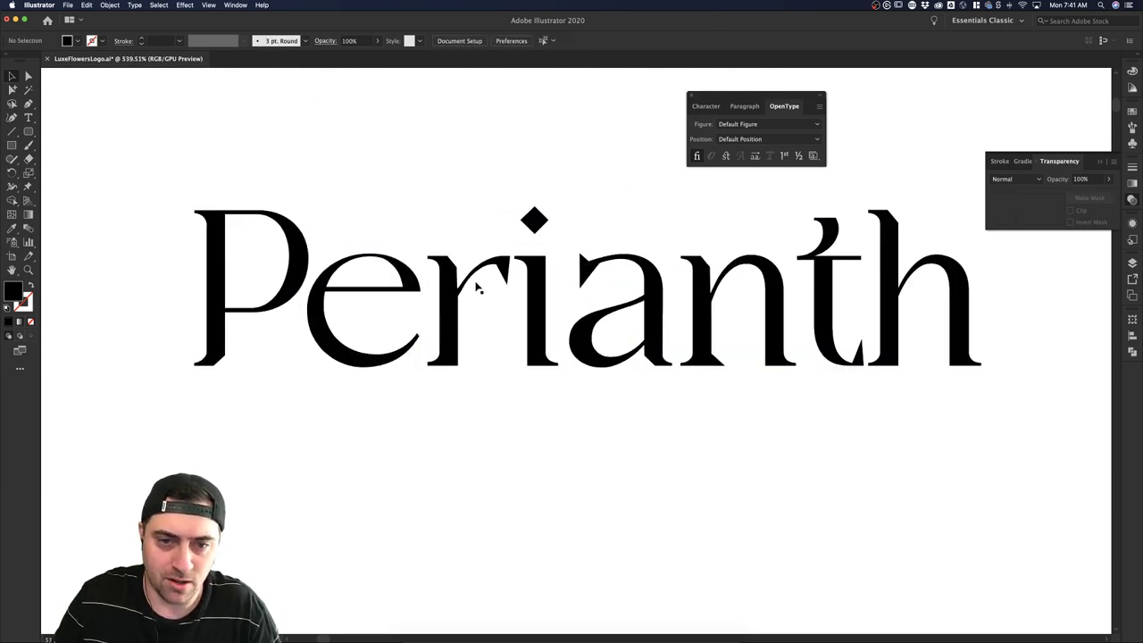
{"action": "scroll", "coordinate": [493, 263], "scroll_direction": "up", "scroll_amount": 5}
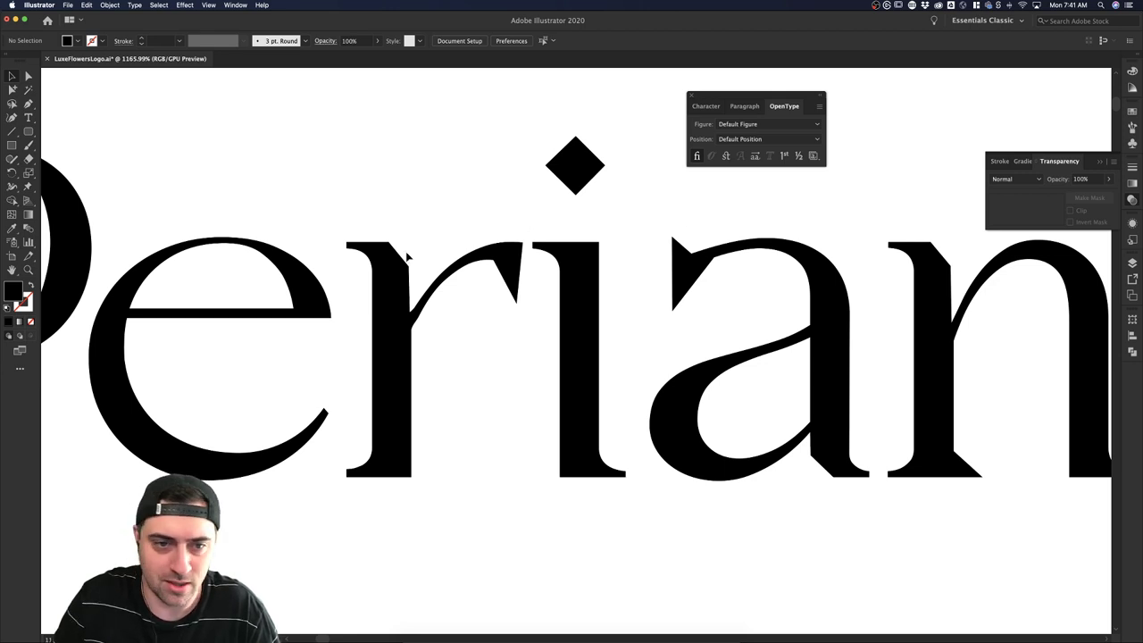
{"action": "left_click", "coordinate": [420, 303]}
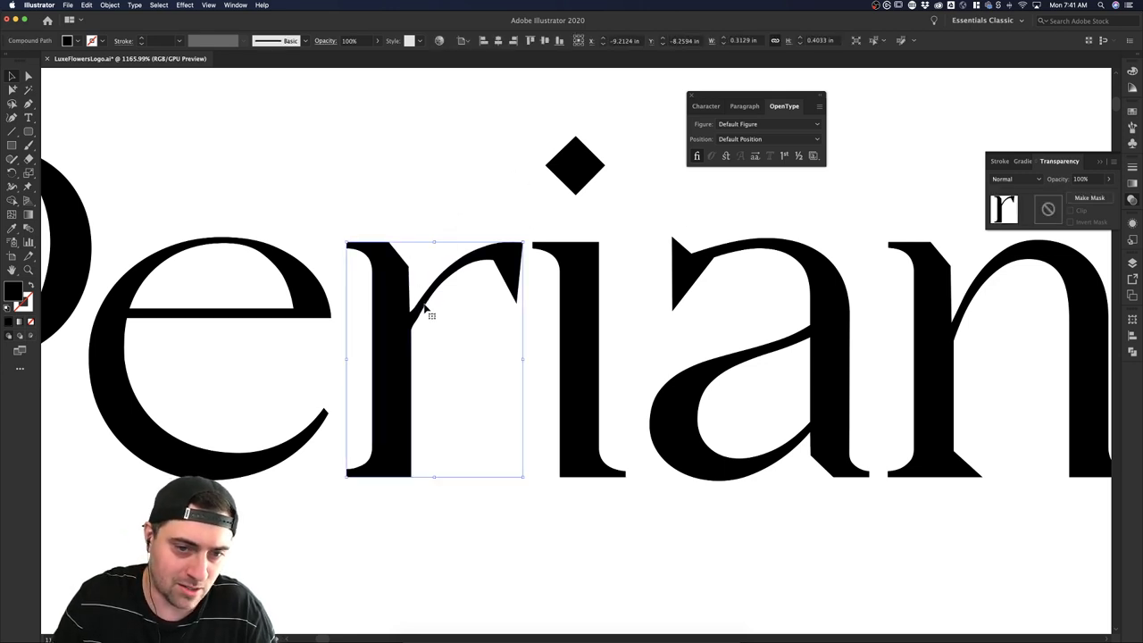
{"action": "key", "text": "a"}
{"action": "left_click", "coordinate": [430, 239]}
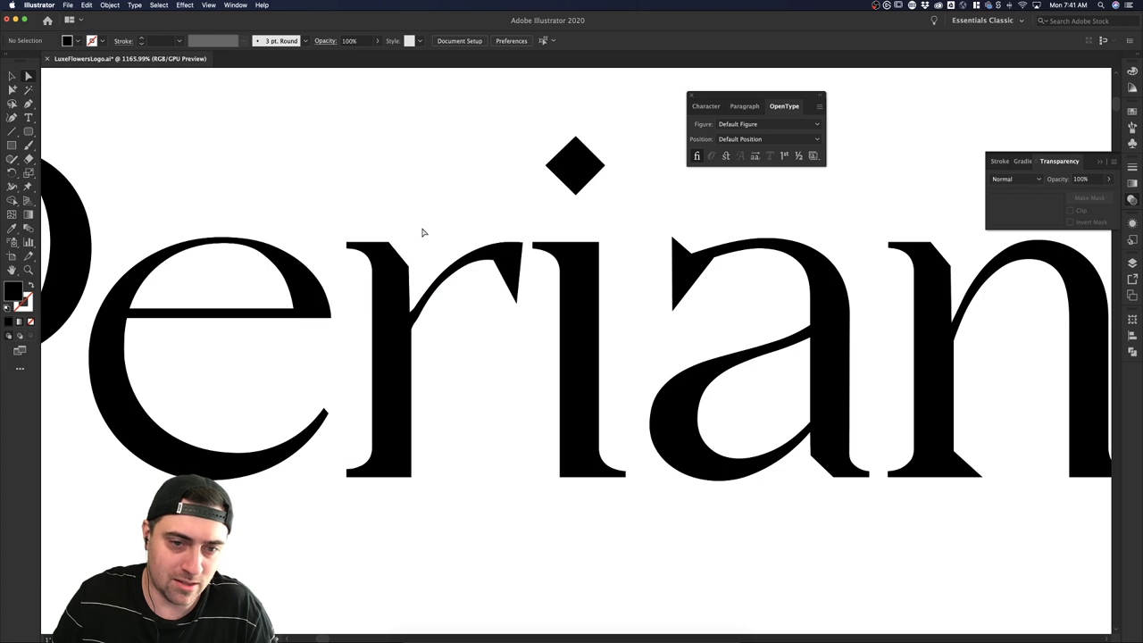
{"action": "left_click_drag", "start_coordinate": [421, 226], "coordinate": [527, 333]}
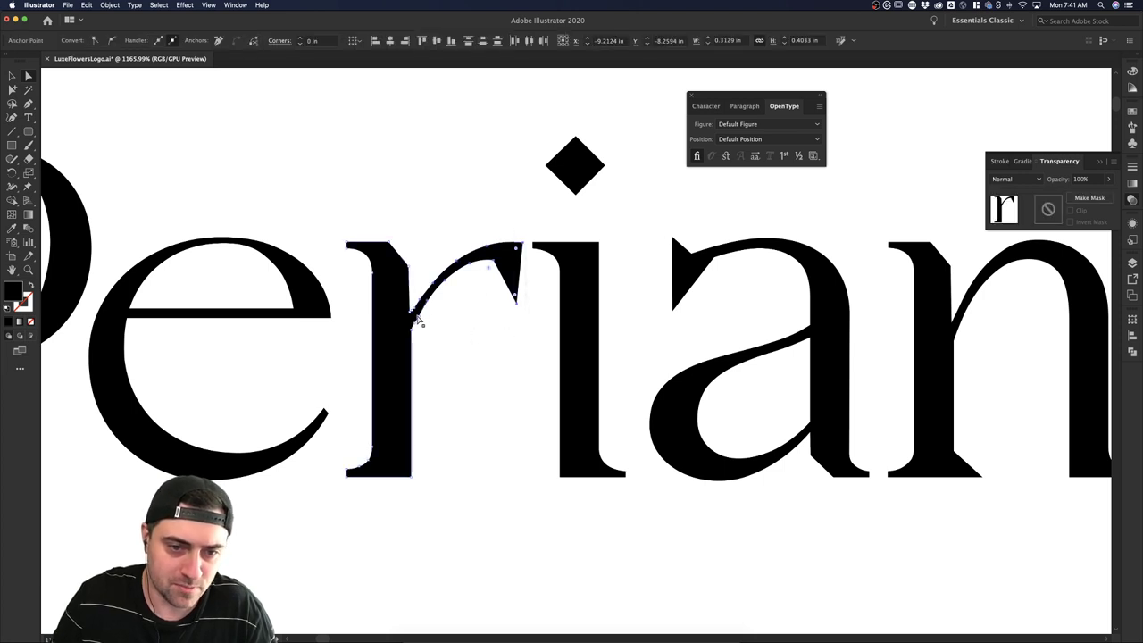
{"action": "key", "text": "super"}
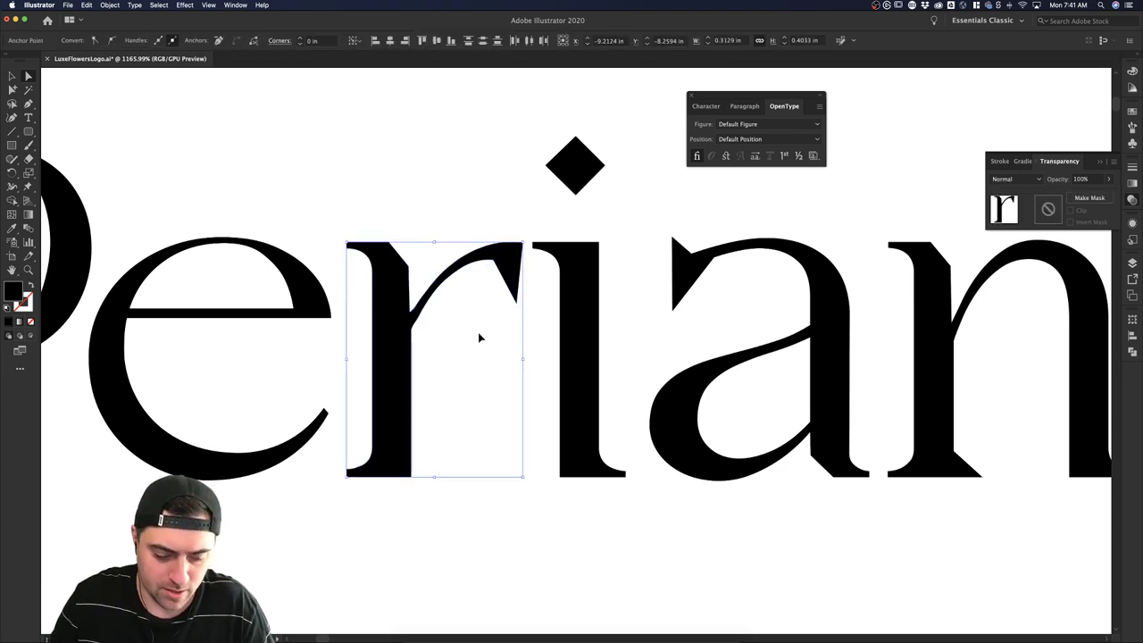
{"action": "left_click", "coordinate": [471, 235]}
{"action": "key", "text": "ctrl+v"}
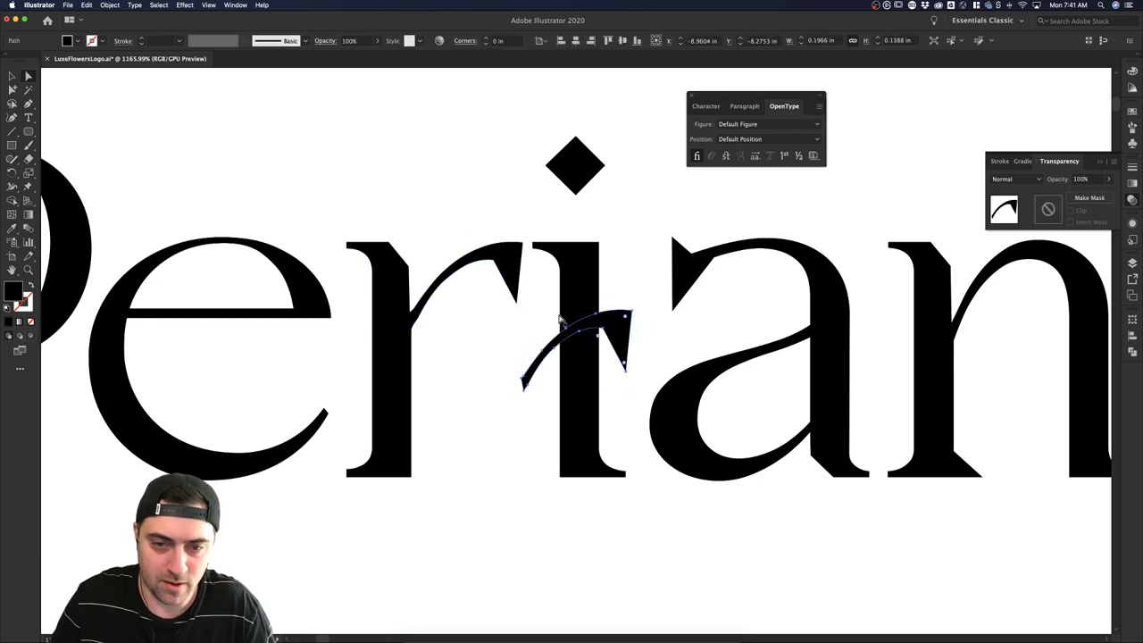
Move the pasted r arm into the empty space well above the letters r and i of the outlined wordmark.
{"action": "left_click_drag", "start_coordinate": [463, 94], "coordinate": [479, 54]}
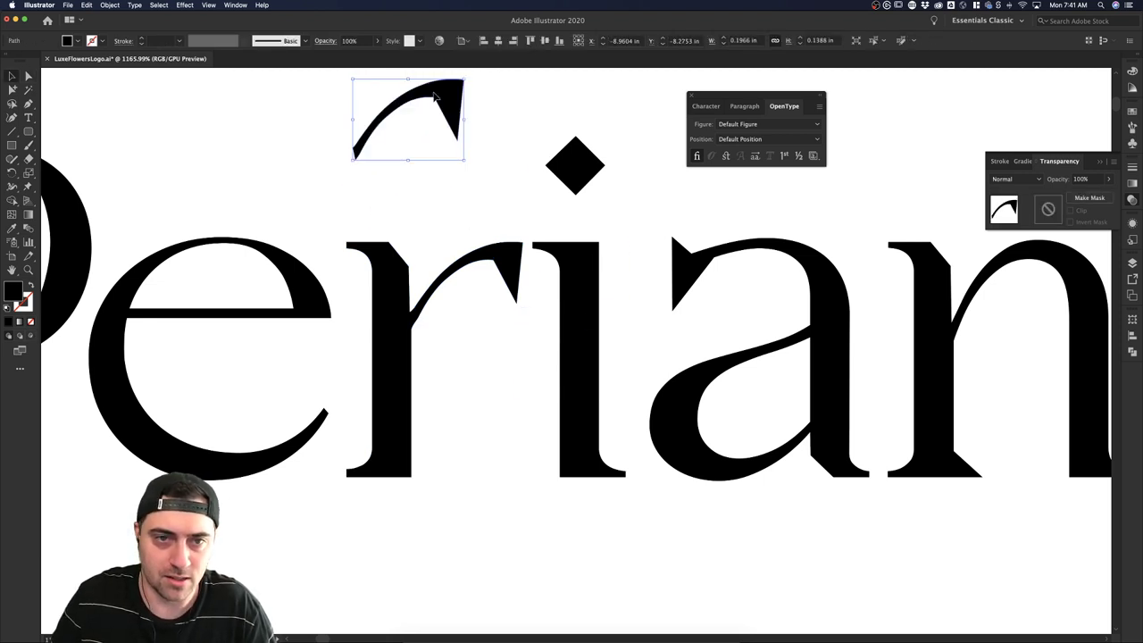
{"action": "scroll", "coordinate": [475, 135], "scroll_direction": "down", "scroll_amount": 5}
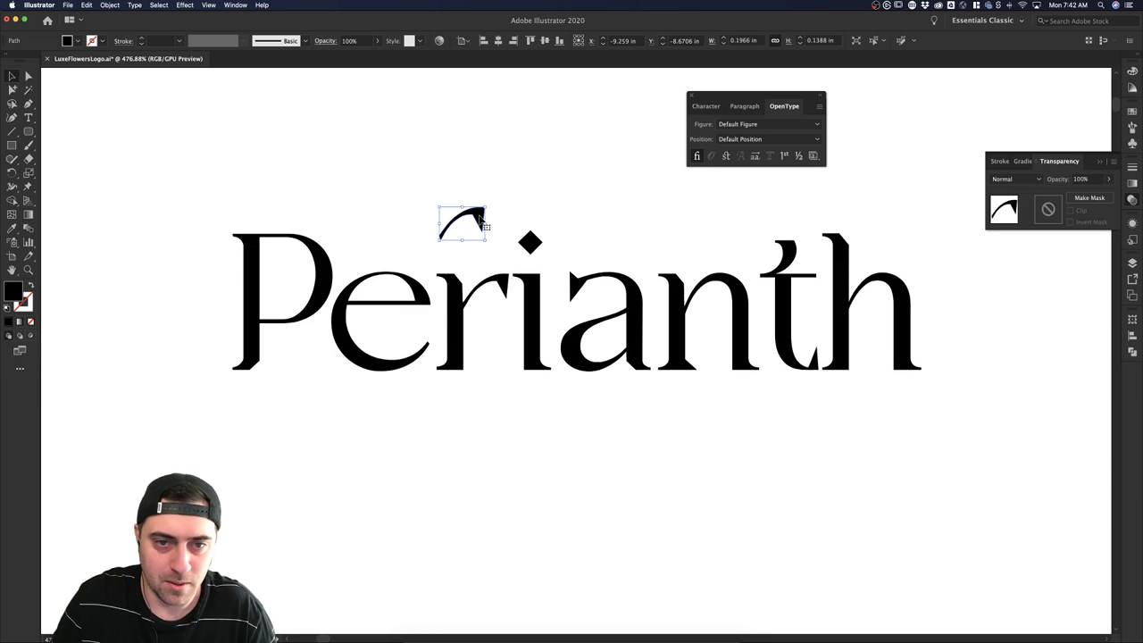
{"action": "left_click_drag", "start_coordinate": [477, 230], "coordinate": [490, 157]}
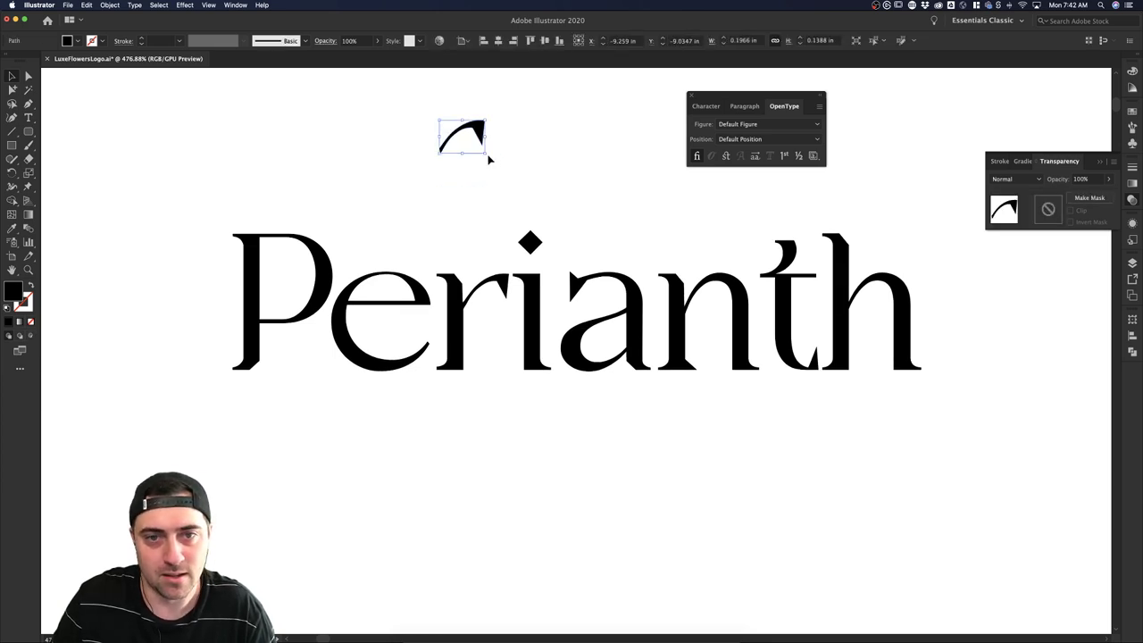
Rotate the pasted r arm about a quarter turn counterclockwise, shift it slightly down, and deselect it.
{"action": "left_click_drag", "start_coordinate": [490, 156], "coordinate": [527, 121]}
{"action": "left_click", "coordinate": [518, 136]}
{"action": "scroll", "coordinate": [519, 137], "scroll_direction": "up", "scroll_amount": 3}
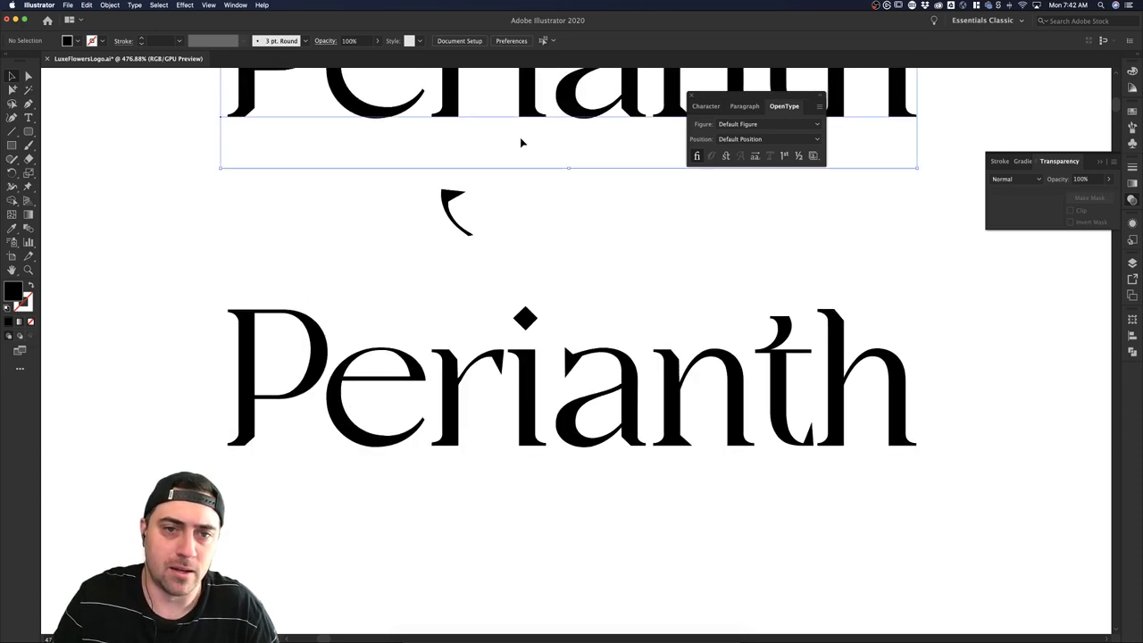
{"action": "left_click_drag", "start_coordinate": [454, 224], "coordinate": [455, 236]}
{"action": "left_click", "coordinate": [525, 223]}
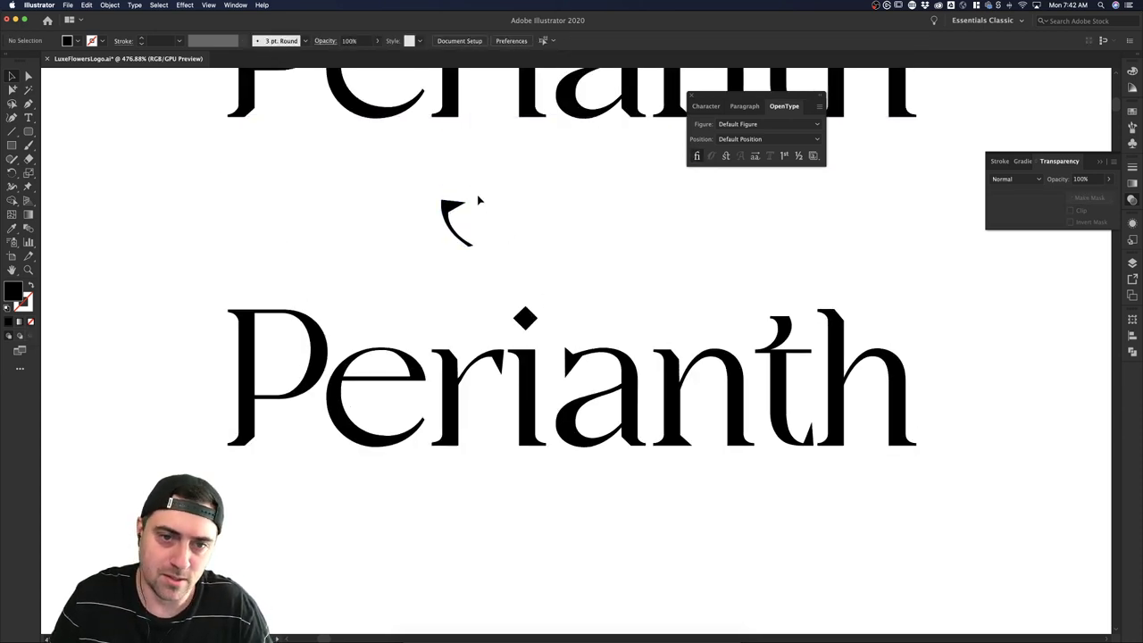
{"action": "left_click", "coordinate": [453, 234]}
{"action": "left_click", "coordinate": [467, 221]}
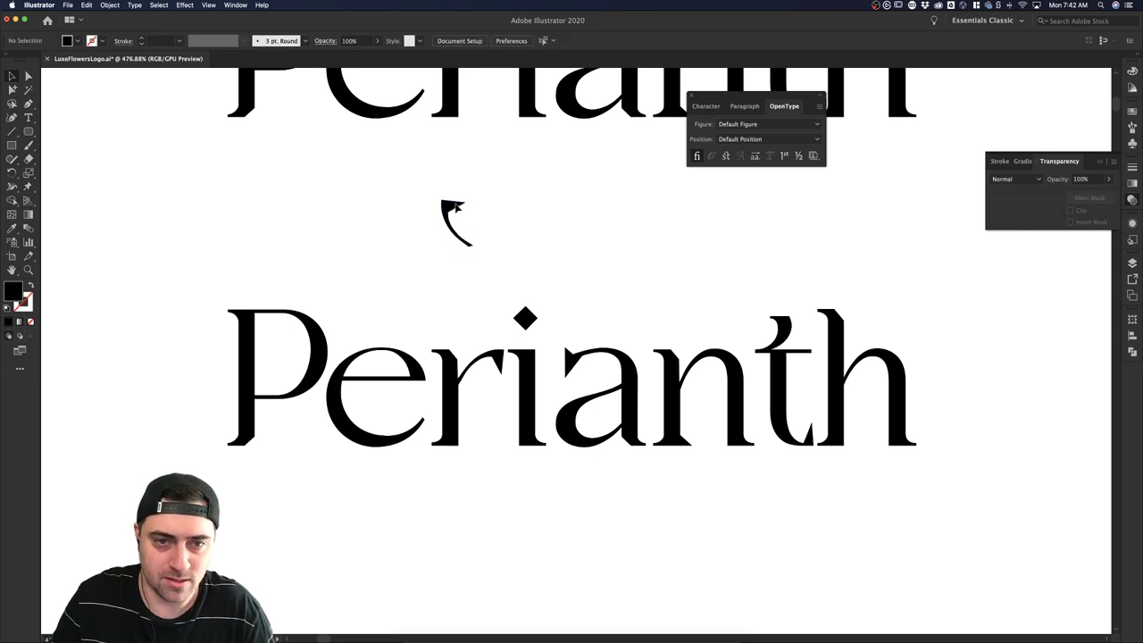
Copy the wedge-shaped head of the rotated r arm by its anchor points and paste it as a separate shape.
{"action": "left_click", "coordinate": [454, 204]}
{"action": "scroll", "coordinate": [455, 205], "scroll_direction": "up", "scroll_amount": 3}
{"action": "key", "text": "a"}
{"action": "left_click", "coordinate": [441, 221]}
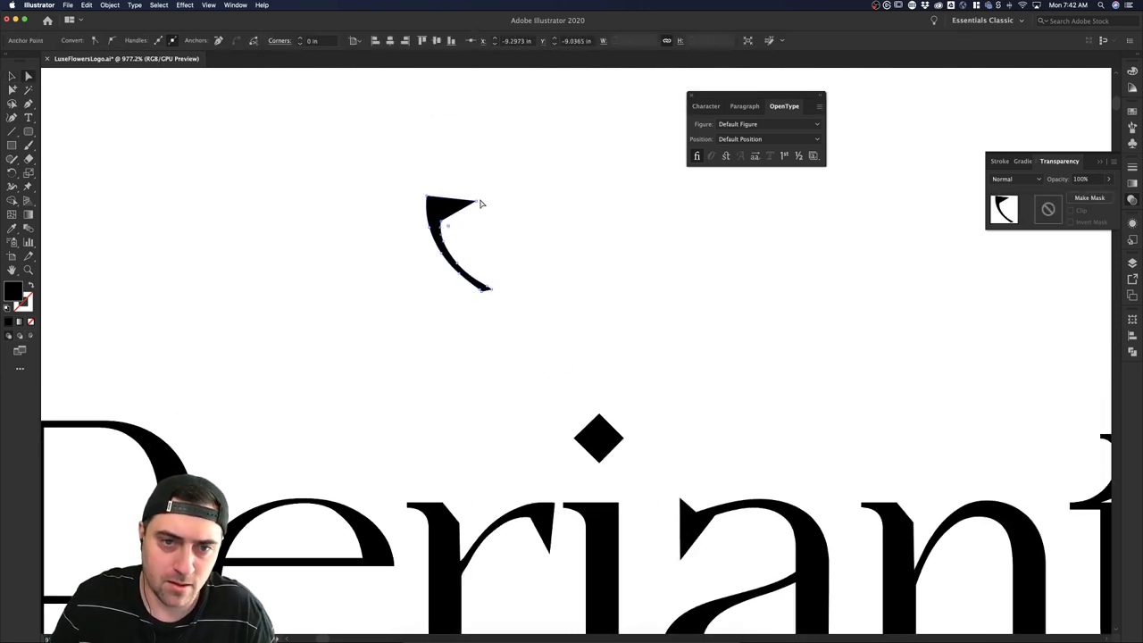
{"action": "left_click", "coordinate": [424, 200], "text": "shift"}
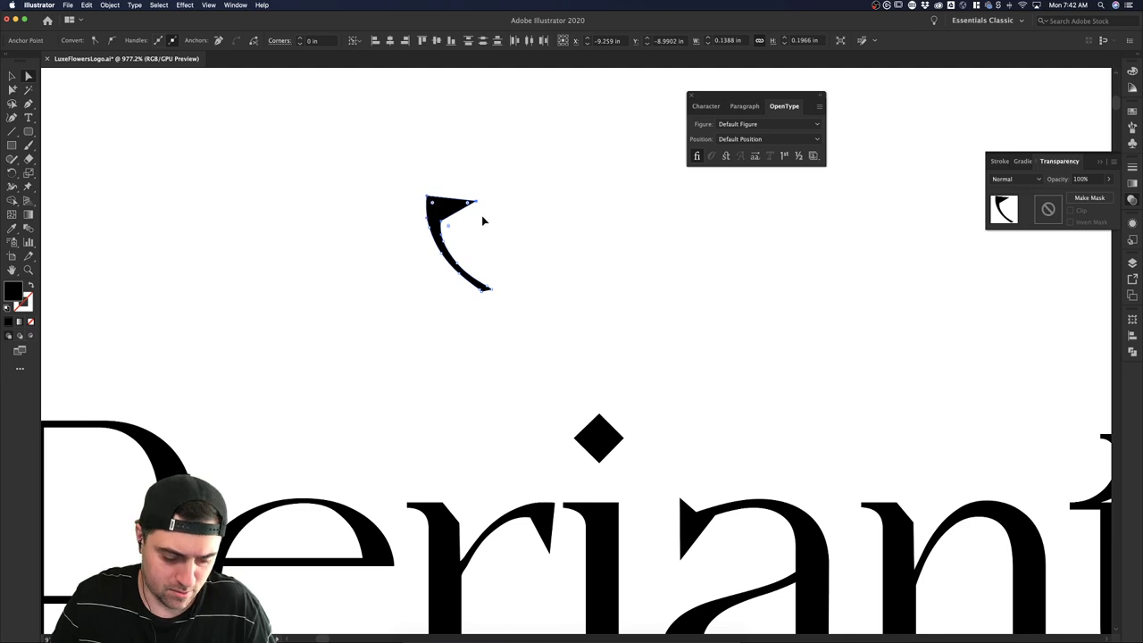
{"action": "key", "text": "super+c"}
{"action": "key", "text": "super+v"}
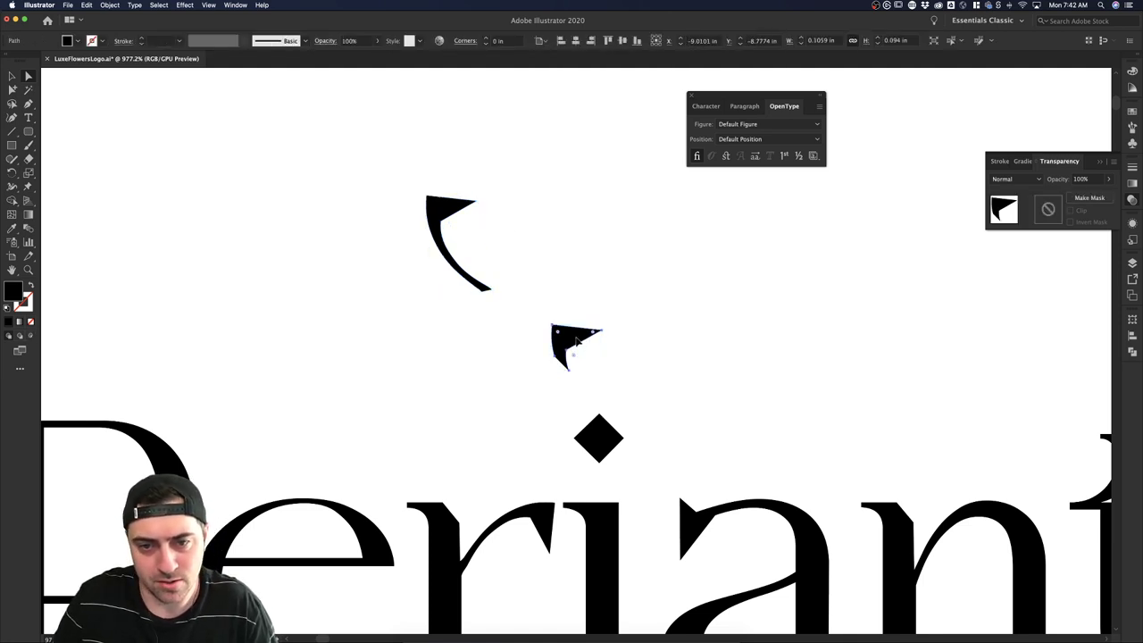
Delete the lower tip anchor point of the pasted piece to leave a plain petal wedge.
{"action": "left_click", "coordinate": [569, 372]}
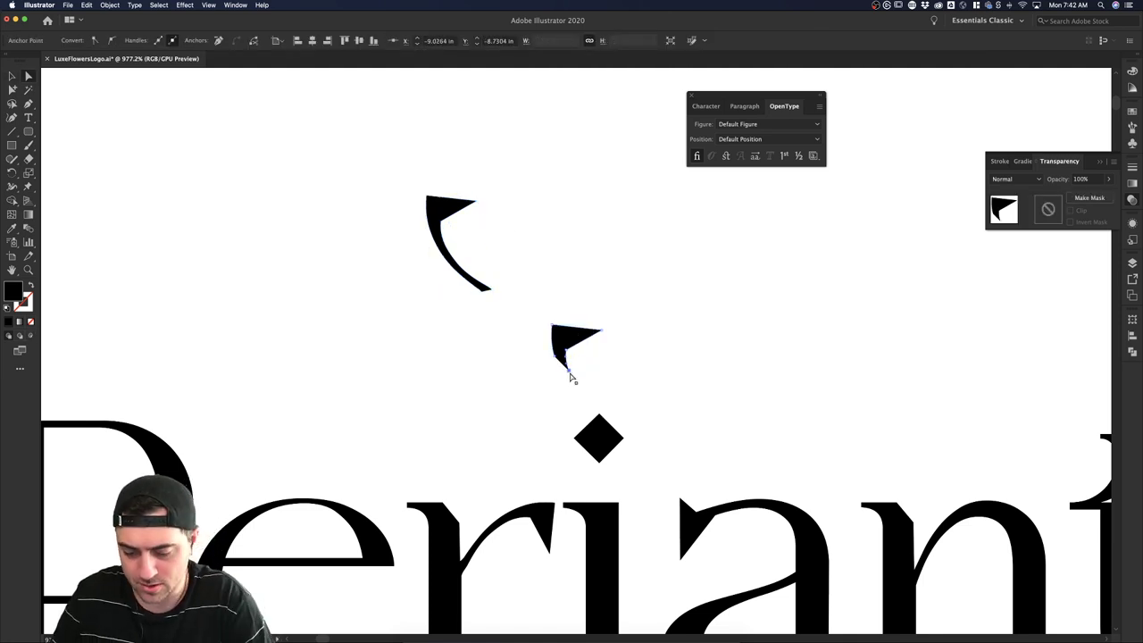
{"action": "key", "text": "p"}
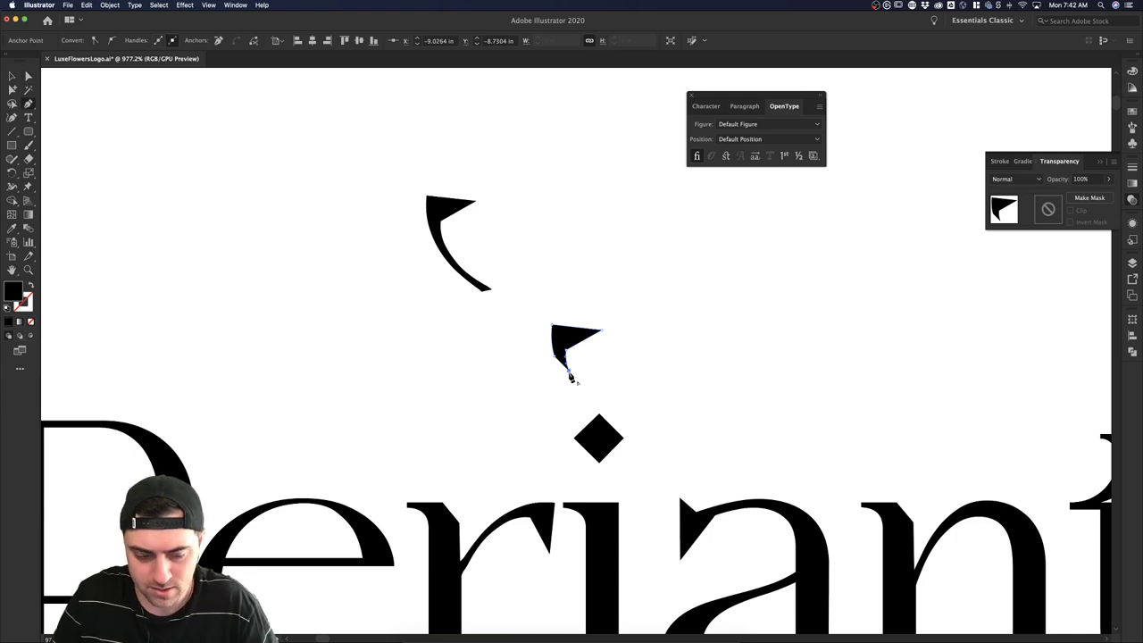
{"action": "key", "text": "a"}
{"action": "key", "text": "Delete"}
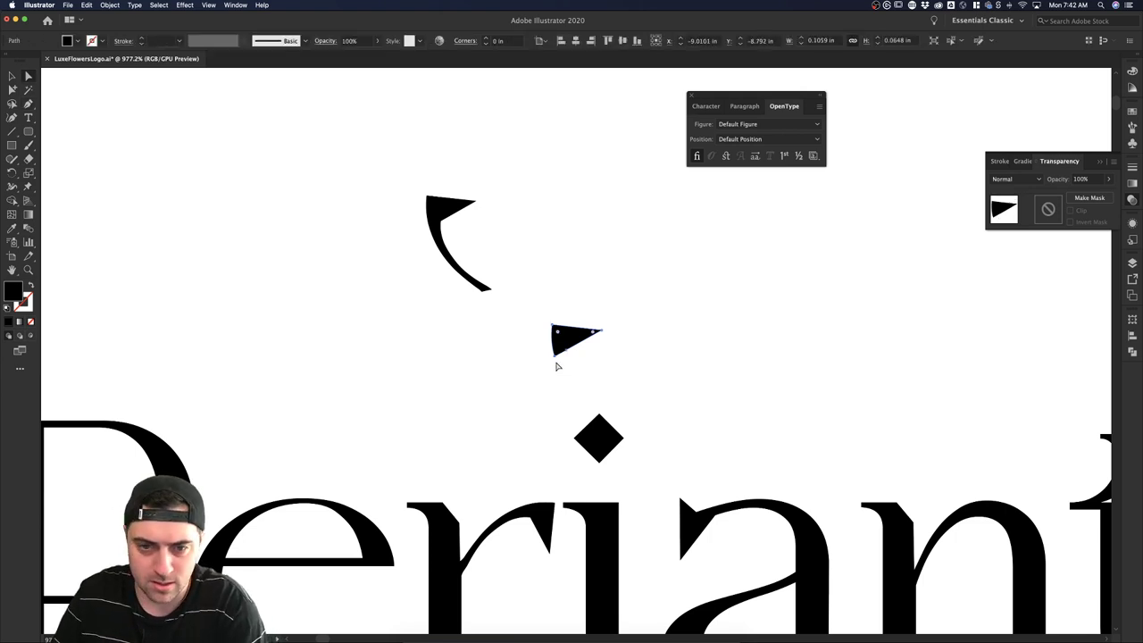
Try to cut the petal wedge with the Scissors tool.
{"action": "left_click", "coordinate": [592, 368]}
{"action": "key", "text": "c"}
{"action": "left_click", "coordinate": [572, 334]}
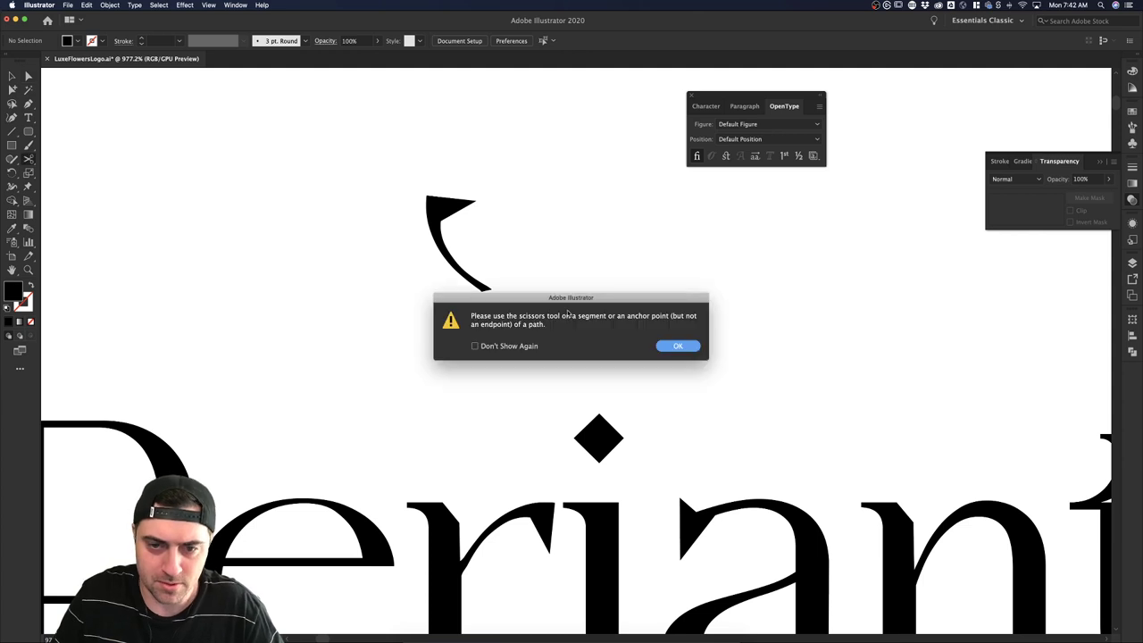
{"action": "left_click", "coordinate": [678, 346]}
Move the petal wedge directly above the r arm and rotate it so its narrow tip points down at the arm's head.
{"action": "key", "text": "v"}
{"action": "left_click_drag", "start_coordinate": [586, 339], "coordinate": [465, 175]}
{"action": "key", "text": "a"}
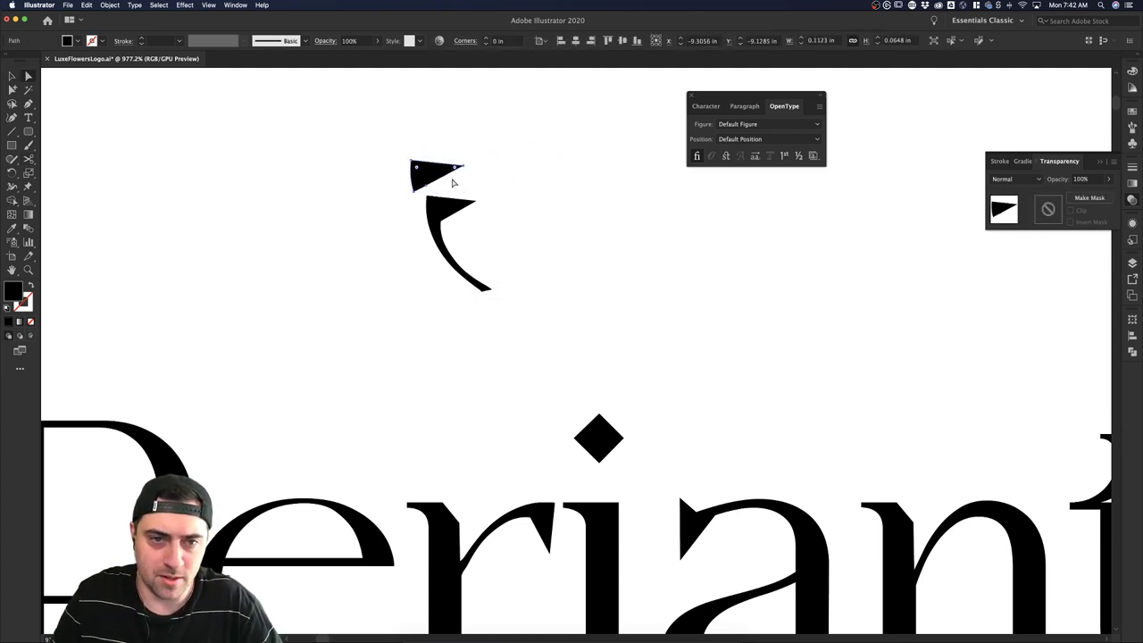
{"action": "key", "text": "a"}
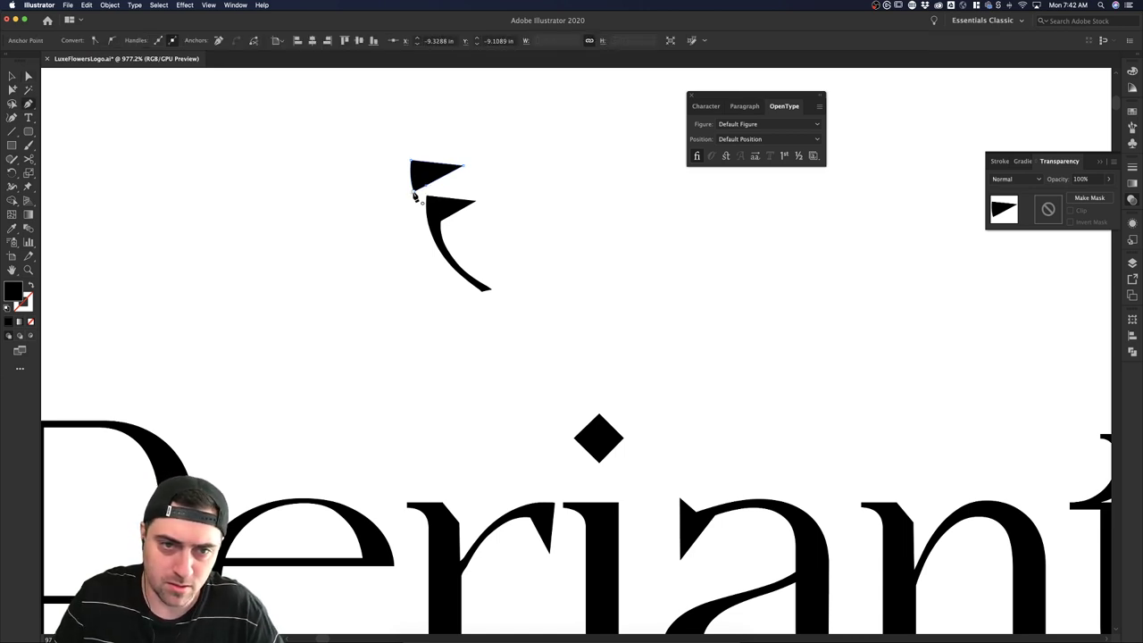
{"action": "left_click", "coordinate": [498, 186]}
{"action": "left_click_drag", "start_coordinate": [453, 171], "coordinate": [404, 183]}
{"action": "left_click", "coordinate": [522, 152]}
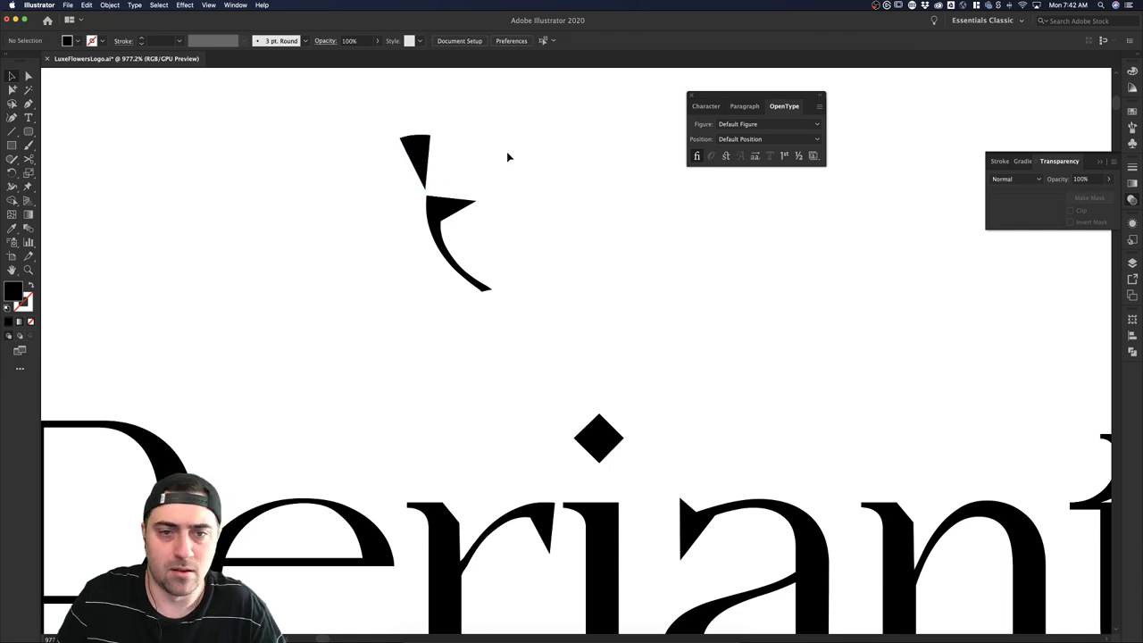
Shift the live-text Perianth wordmark slightly up, away from the flower pieces.
{"action": "scroll", "coordinate": [514, 157], "scroll_direction": "down", "scroll_amount": 3}
{"action": "scroll", "coordinate": [514, 157], "scroll_direction": "up", "scroll_amount": 2}
{"action": "left_click", "coordinate": [466, 125]}
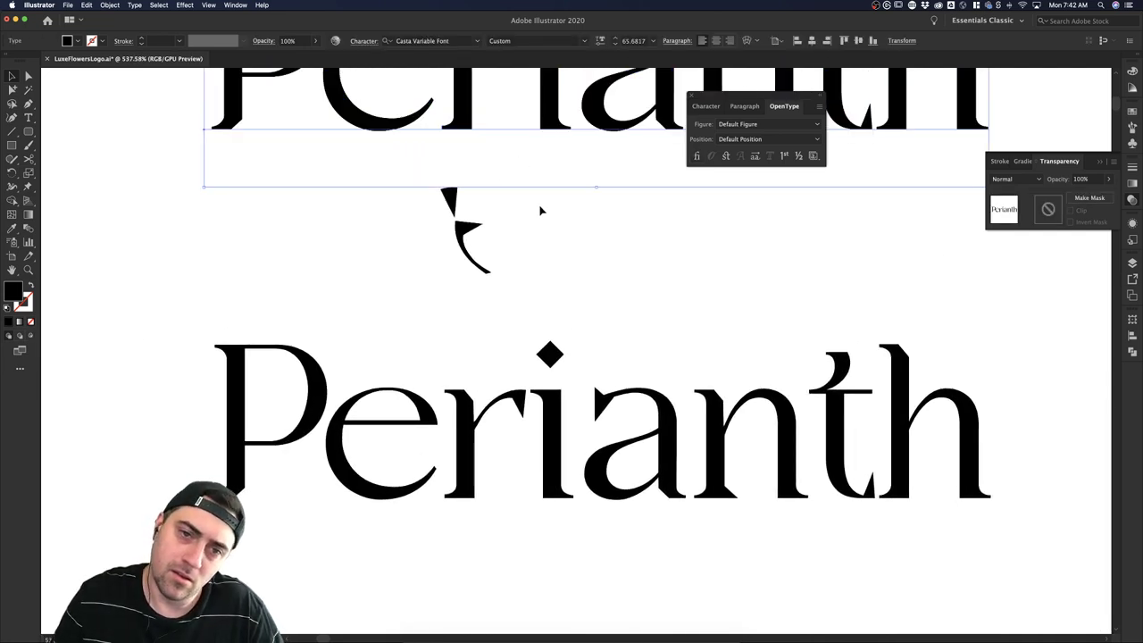
{"action": "left_click_drag", "start_coordinate": [548, 158], "coordinate": [548, 136]}
{"action": "left_click", "coordinate": [562, 211]}
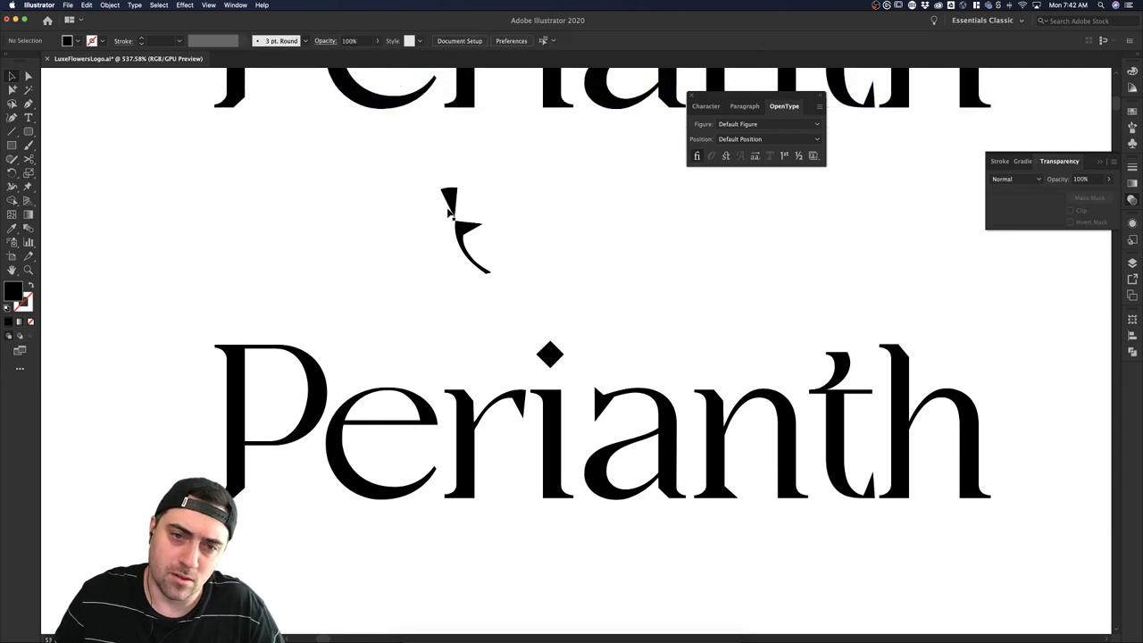
Duplicate the petal wedge and rotate the copy into a second petal left of the first, pointing at the same centre.
{"action": "mouse_move", "coordinate": [448, 209]}
{"action": "left_mouse_down"}
{"action": "mouse_move", "coordinate": [434, 223]}
{"action": "mouse_move", "coordinate": [460, 214]}
{"action": "left_mouse_up"}
{"action": "left_click", "coordinate": [527, 201]}
{"action": "left_click", "coordinate": [434, 217]}
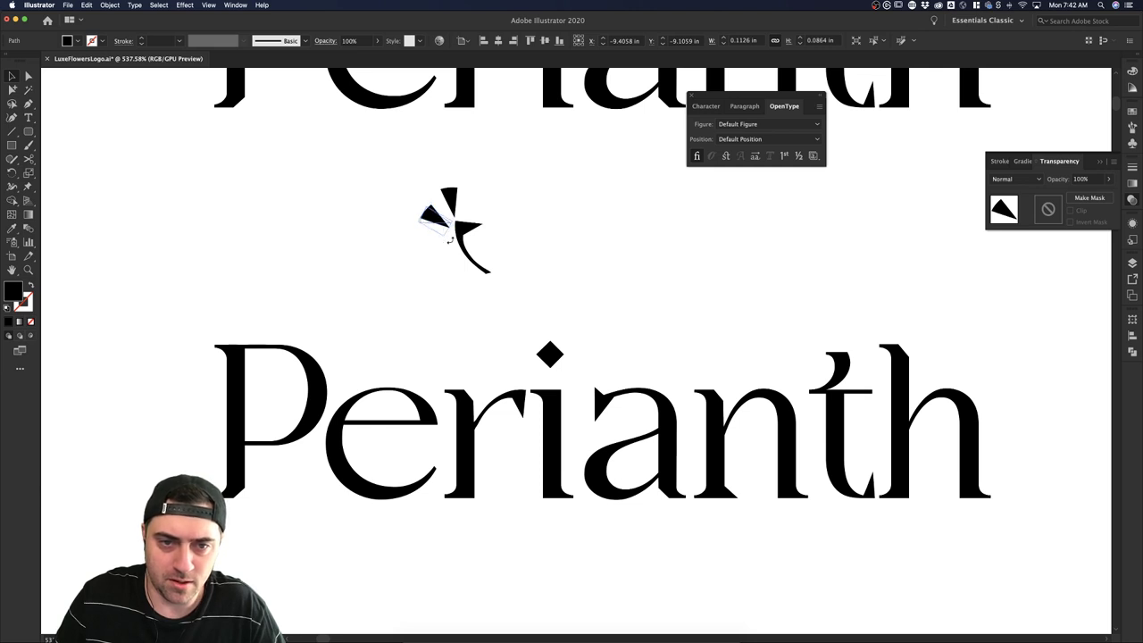
{"action": "left_click", "coordinate": [581, 219]}
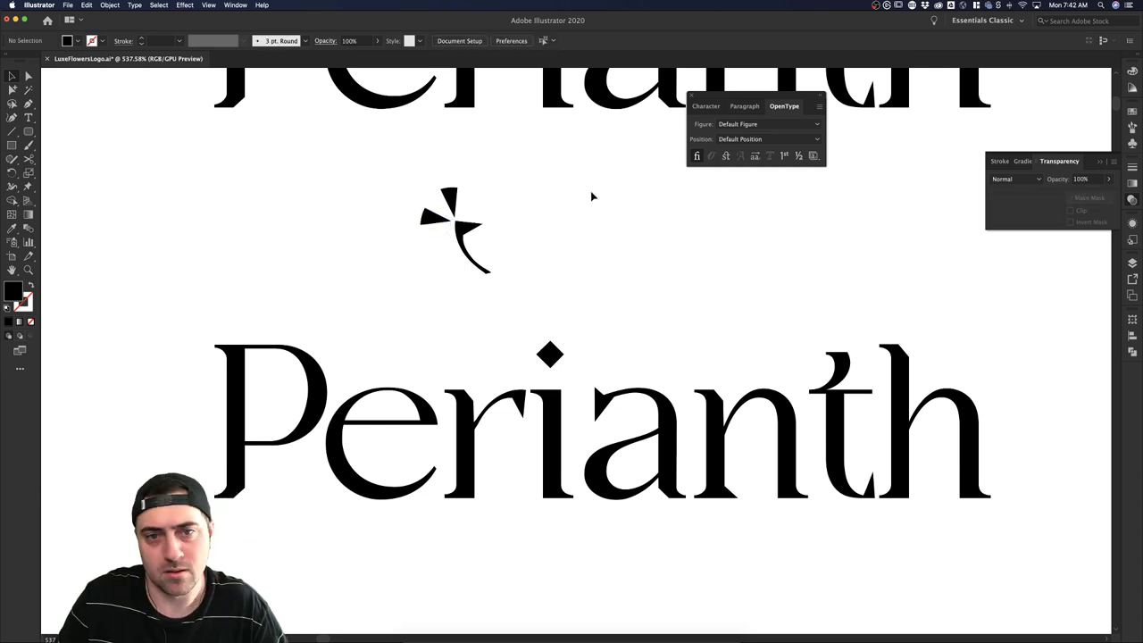
Group the two petals with the stem and reflect the flower mark horizontally so the stem curves down to the left.
{"action": "scroll", "coordinate": [591, 196], "scroll_direction": "down", "scroll_amount": 2}
{"action": "left_click_drag", "start_coordinate": [527, 270], "coordinate": [436, 184]}
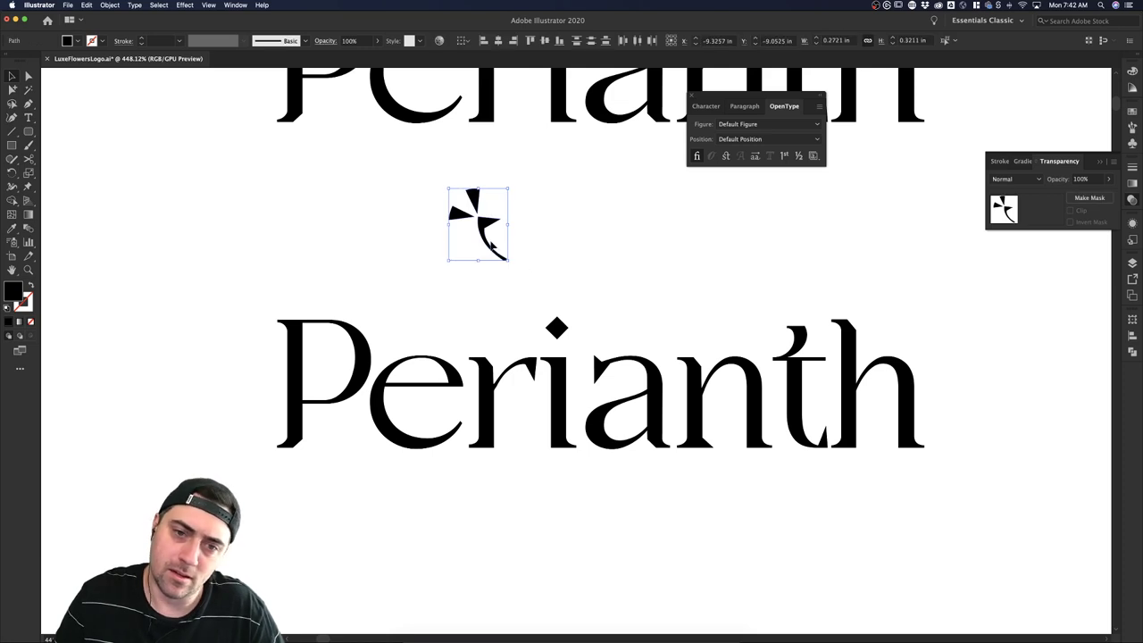
{"action": "key", "text": "cmd+g"}
{"action": "right_click", "coordinate": [489, 241]}
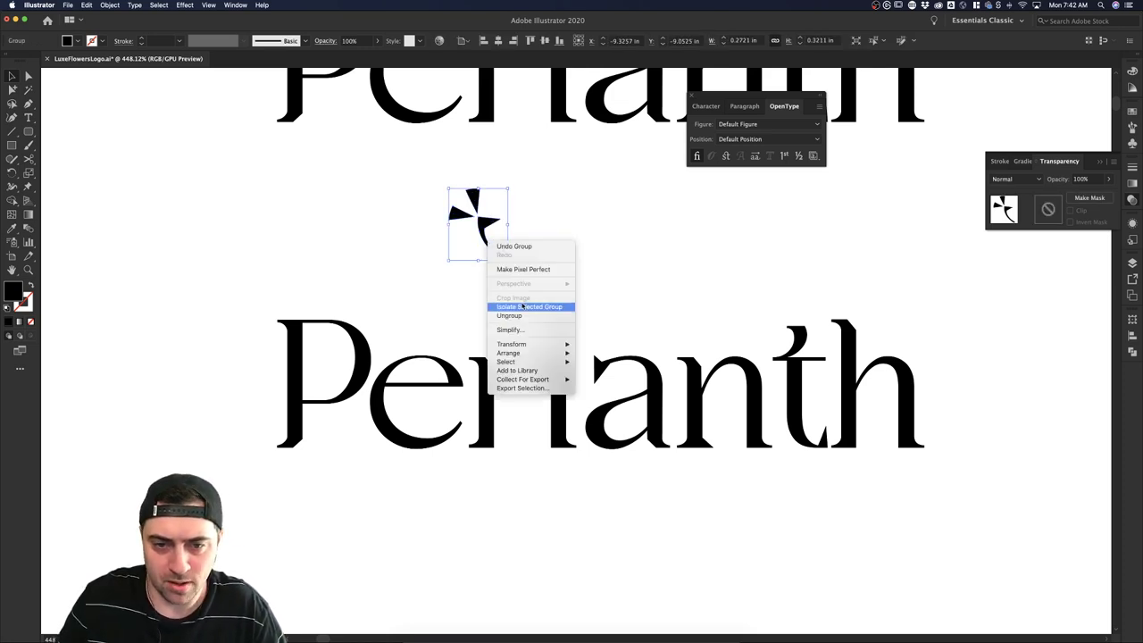
{"action": "mouse_move", "coordinate": [553, 344]}
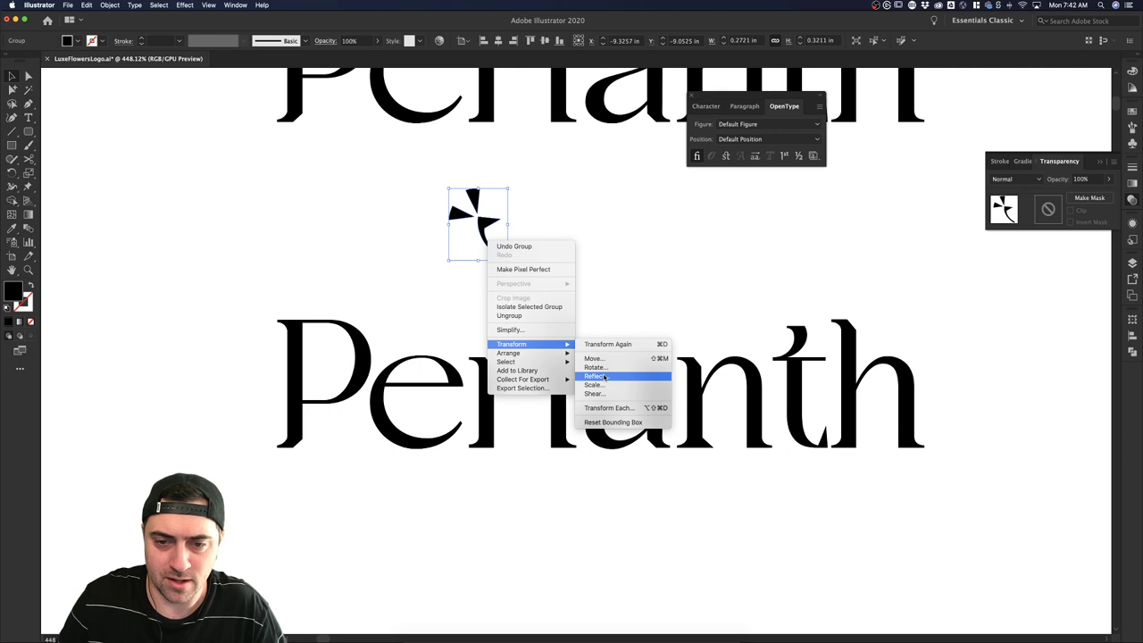
{"action": "left_click", "coordinate": [595, 375]}
{"action": "left_click", "coordinate": [143, 230]}
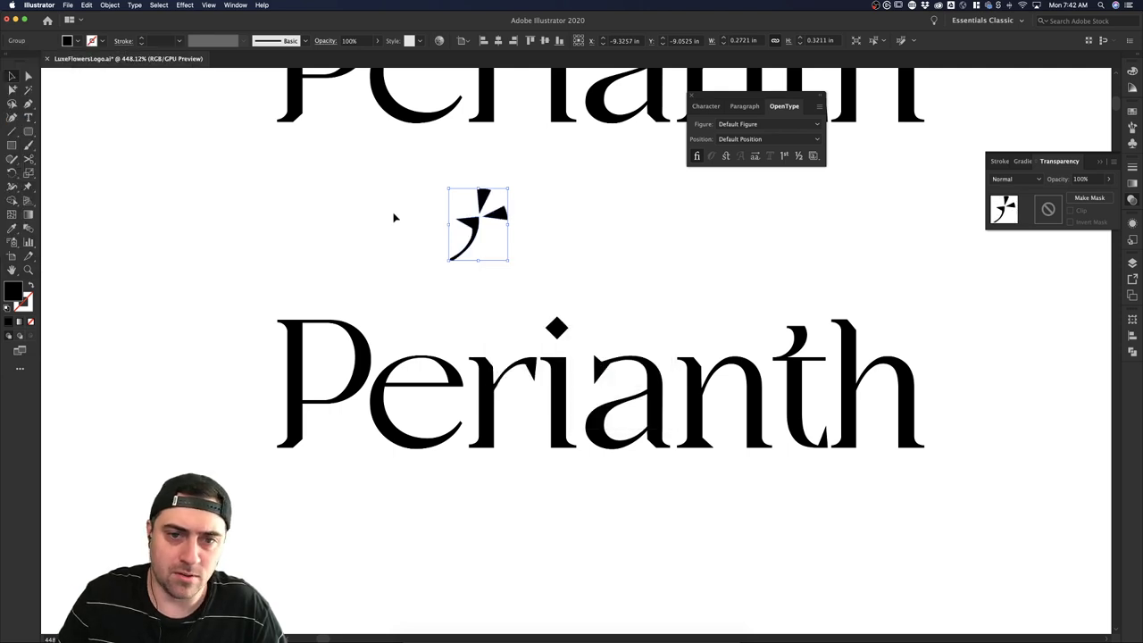
Rotate the flower mark slightly counterclockwise until its stem is nearly upright, and move it left of the Perianth wordmarks.
{"action": "left_click", "coordinate": [559, 227]}
{"action": "left_click", "coordinate": [493, 248]}
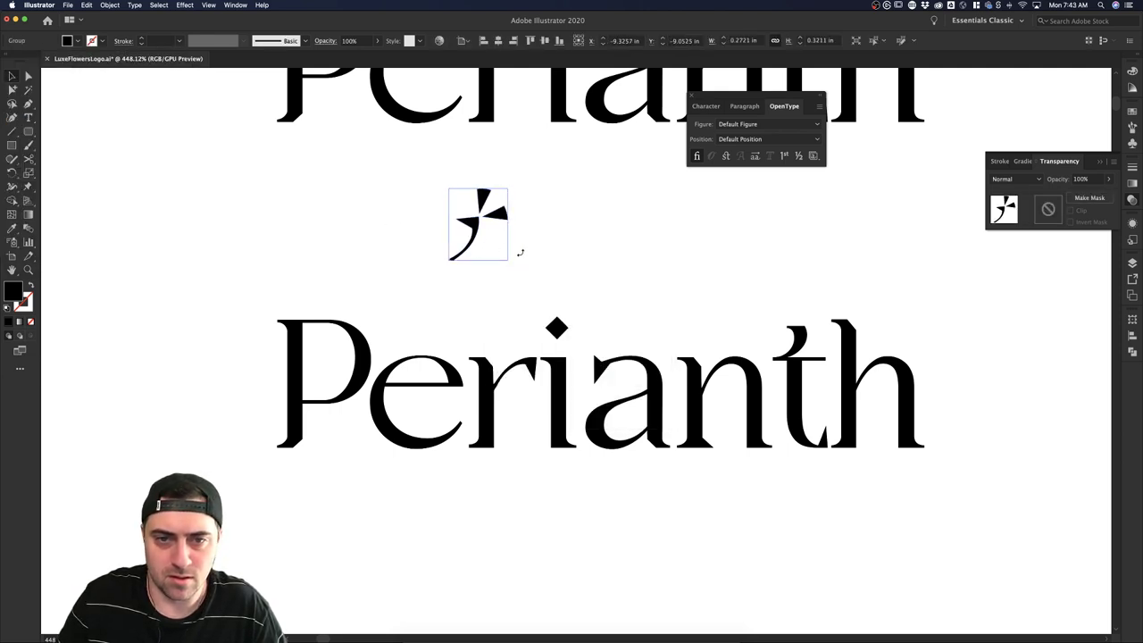
{"action": "left_click_drag", "start_coordinate": [521, 252], "coordinate": [309, 199]}
{"action": "left_click", "coordinate": [591, 244]}
{"action": "scroll", "coordinate": [492, 237], "scroll_direction": "down", "scroll_amount": 3}
{"action": "left_click", "coordinate": [381, 231]}
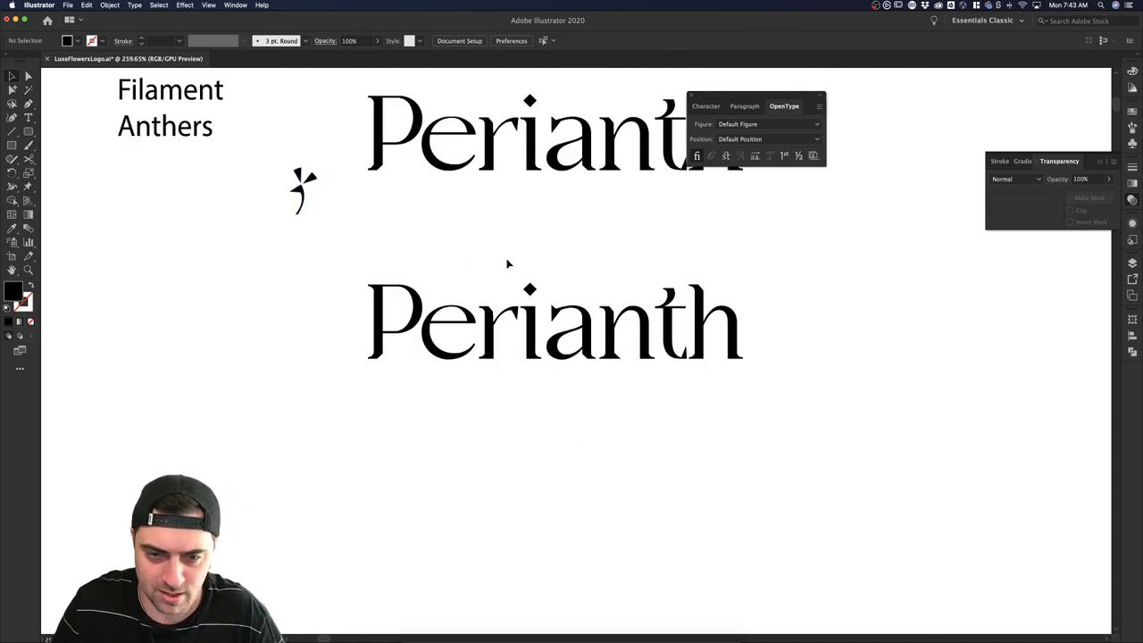
{"action": "scroll", "coordinate": [507, 263], "scroll_direction": "up", "scroll_amount": 2}
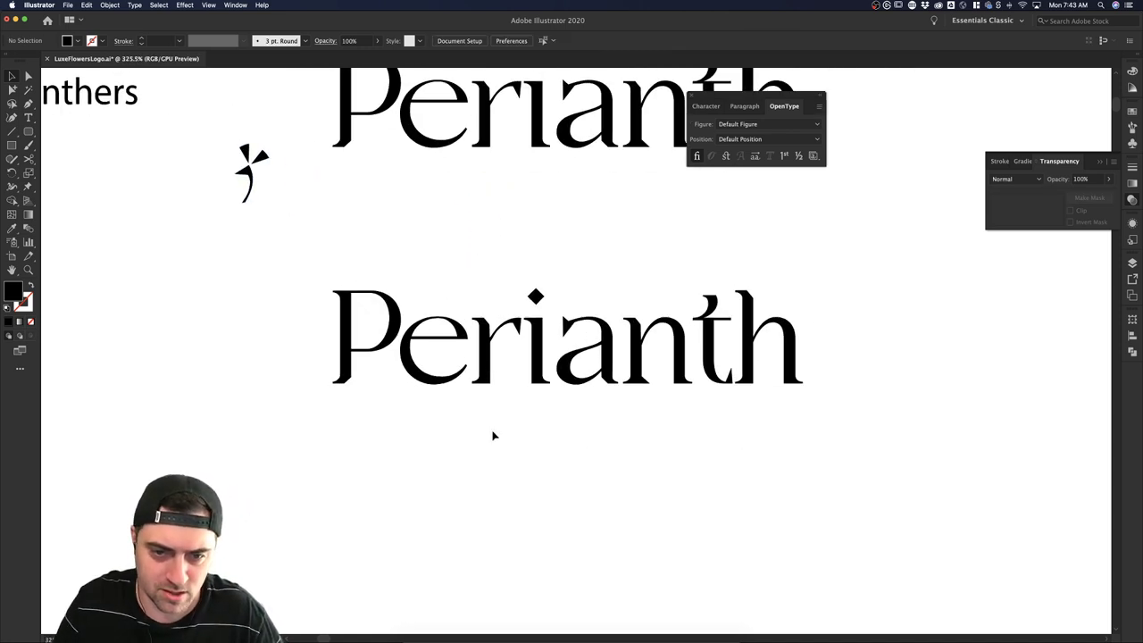
{"action": "left_click", "coordinate": [358, 381]}
{"action": "left_click", "coordinate": [365, 415]}
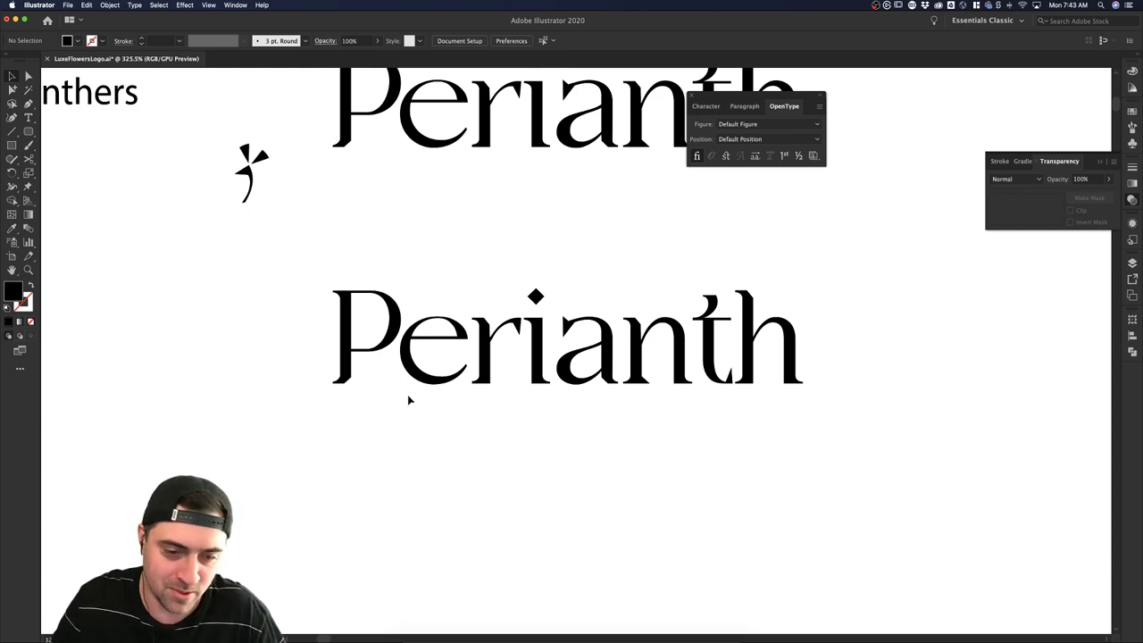
{"action": "left_click_drag", "start_coordinate": [365, 400], "coordinate": [297, 369]}
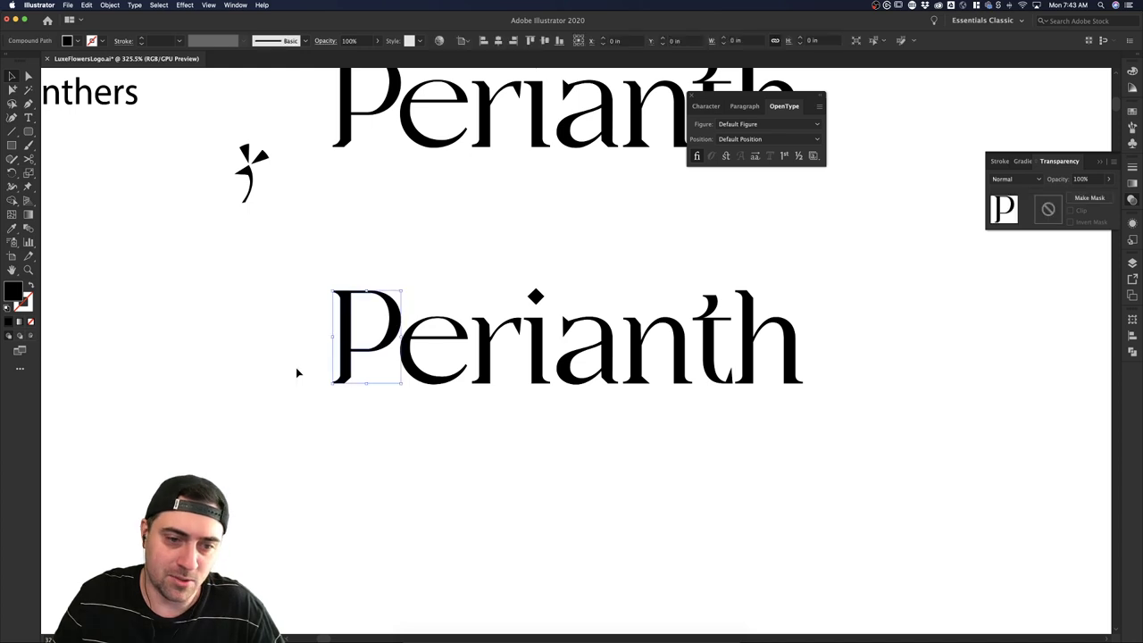
{"action": "left_click", "coordinate": [369, 407]}
Draw a horizontal line along the outlined wordmark's baseline, from the P to well past the h, and give it a magenta stroke.
{"action": "left_click", "coordinate": [13, 132]}
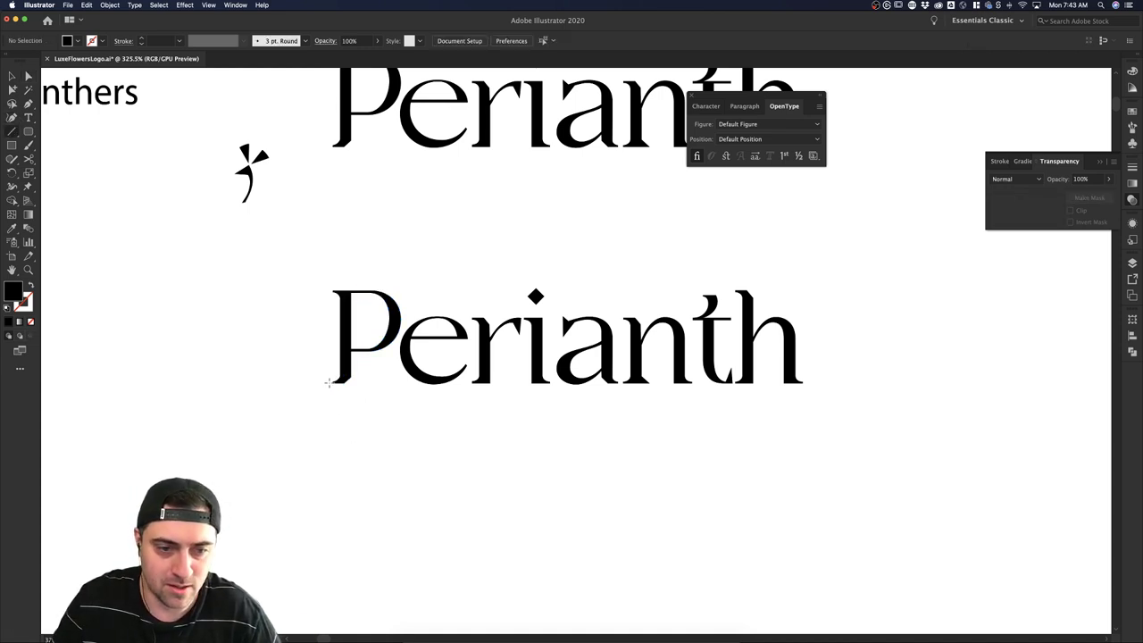
{"action": "left_click_drag", "start_coordinate": [327, 382], "coordinate": [1017, 366]}
{"action": "key", "text": "v"}
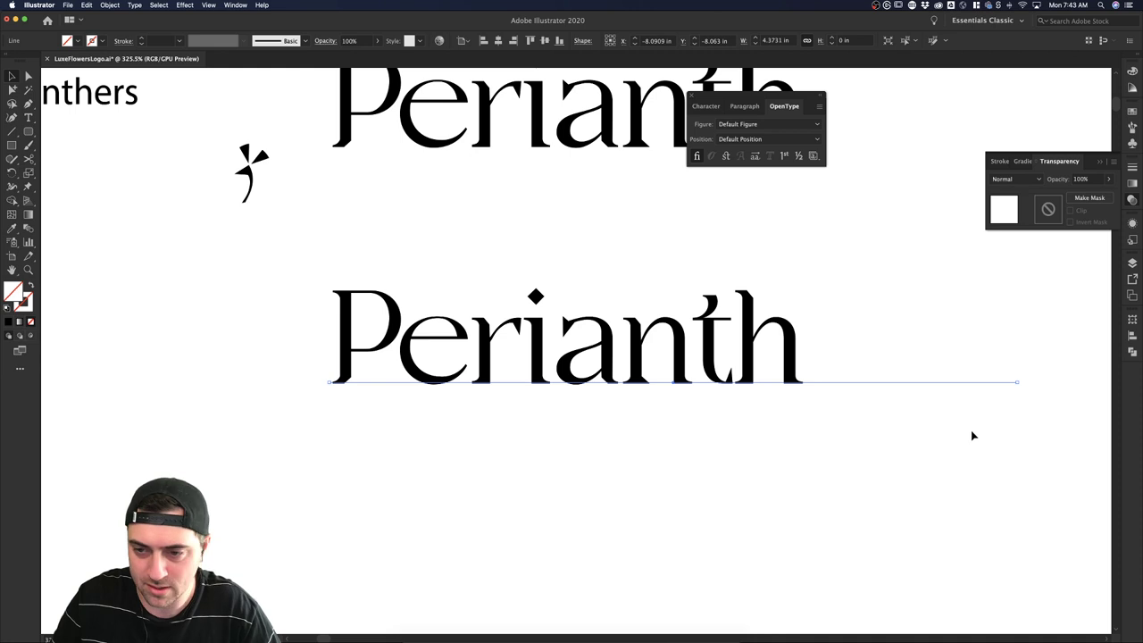
{"action": "left_click", "coordinate": [100, 40]}
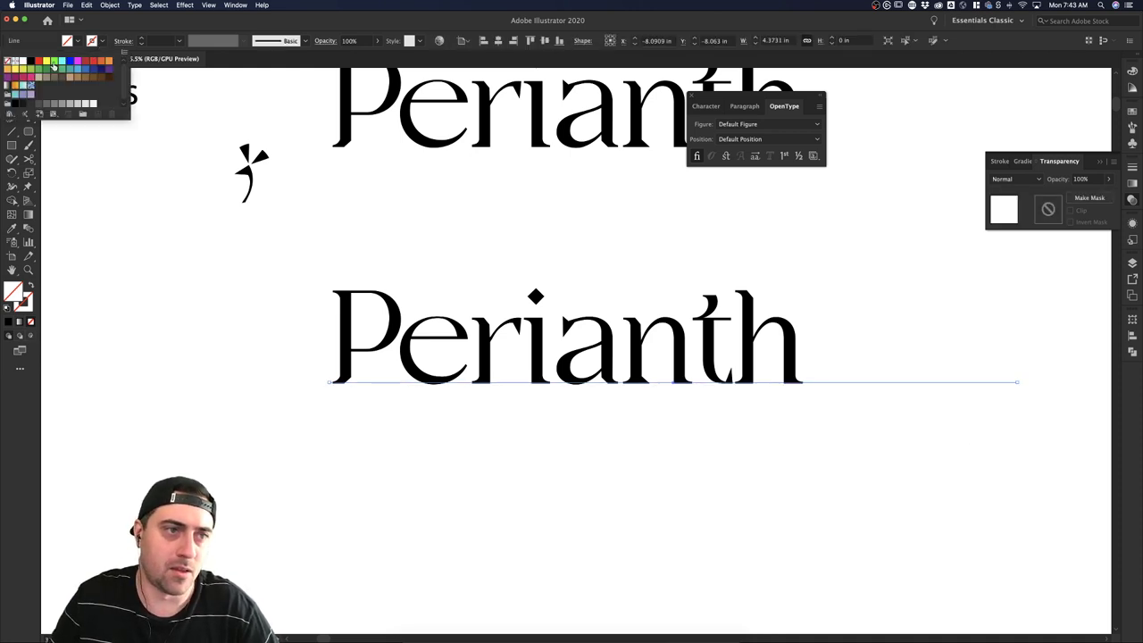
{"action": "left_click", "coordinate": [77, 64]}
{"action": "left_click", "coordinate": [348, 403]}
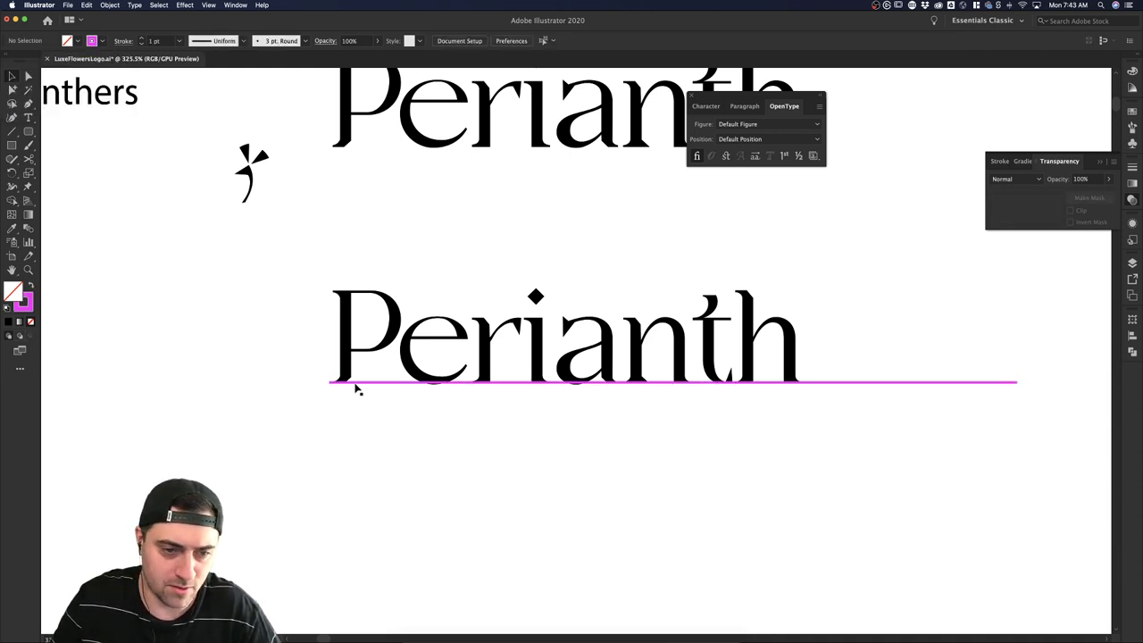
Move the magenta line off the baseline into the empty space above the outlined wordmark.
{"action": "left_click_drag", "start_coordinate": [356, 388], "coordinate": [332, 214]}
{"action": "left_click", "coordinate": [393, 446]}
{"action": "left_click", "coordinate": [342, 444]}
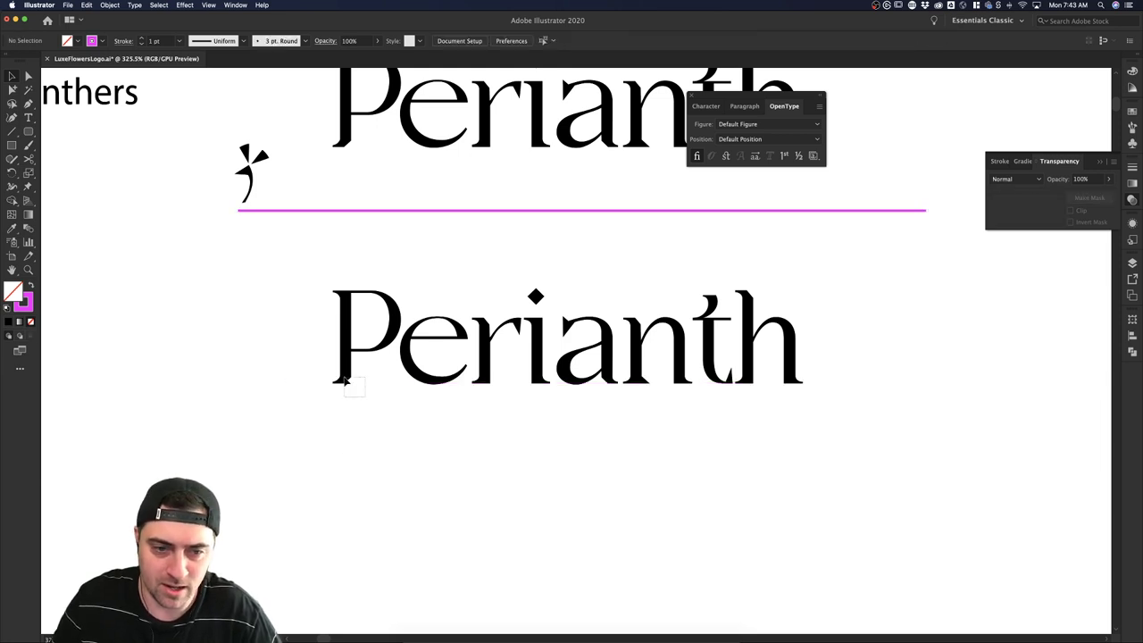
{"action": "key", "text": "a"}
{"action": "left_click", "coordinate": [345, 380]}
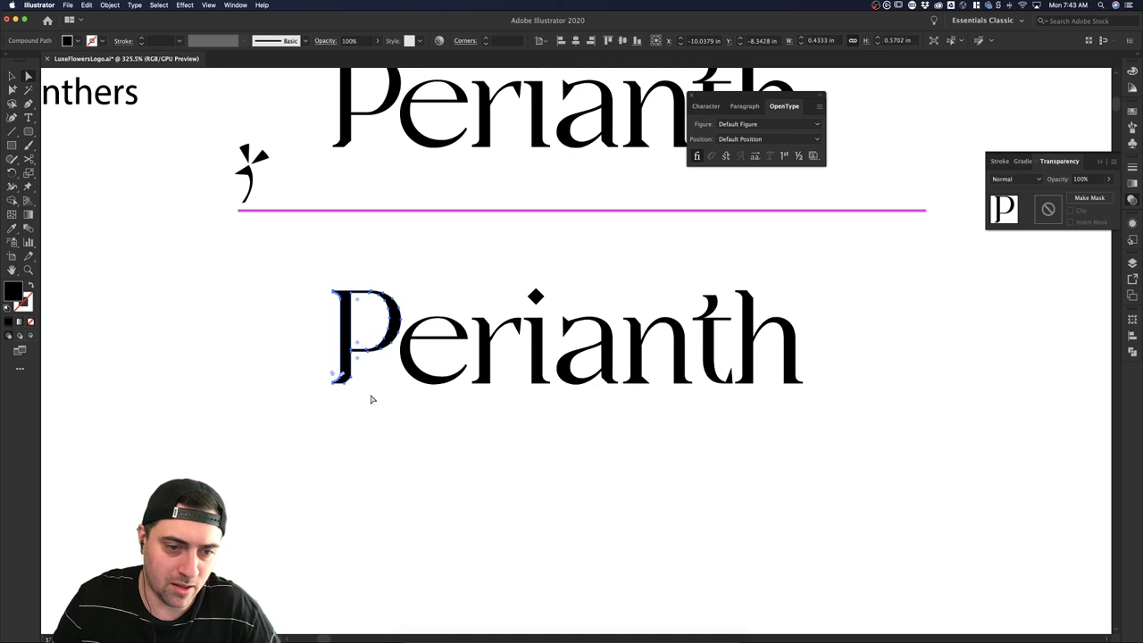
{"action": "left_click_drag", "start_coordinate": [347, 379], "coordinate": [290, 359]}
{"action": "key", "text": "super+z"}
{"action": "left_click", "coordinate": [368, 403]}
{"action": "scroll", "coordinate": [369, 402], "scroll_direction": "up", "scroll_amount": 3}
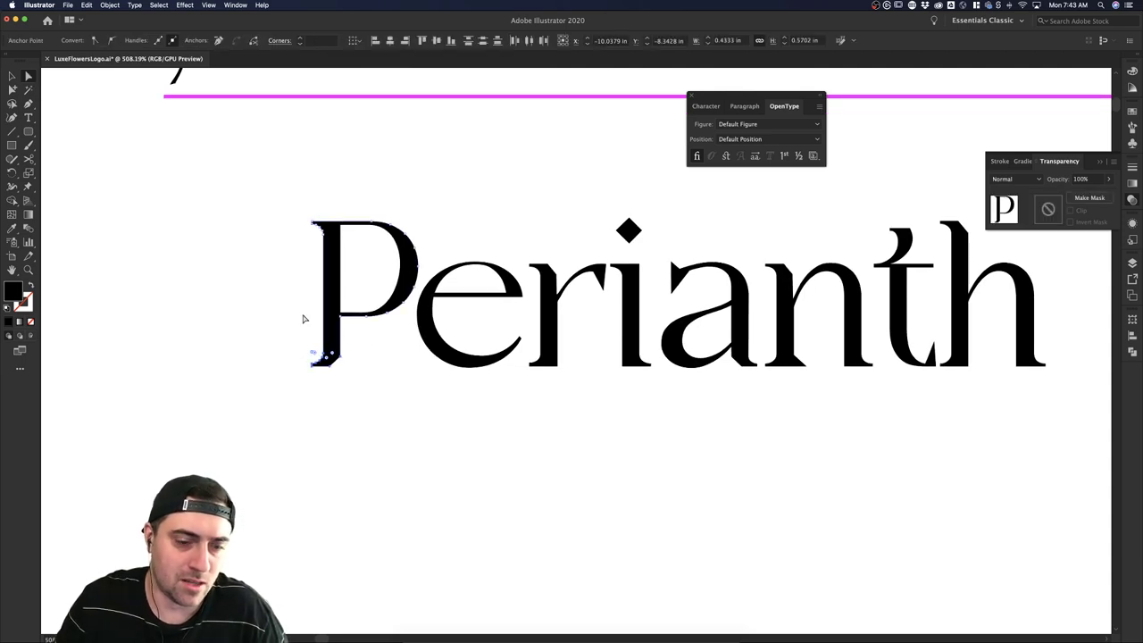
{"action": "left_click", "coordinate": [357, 385]}
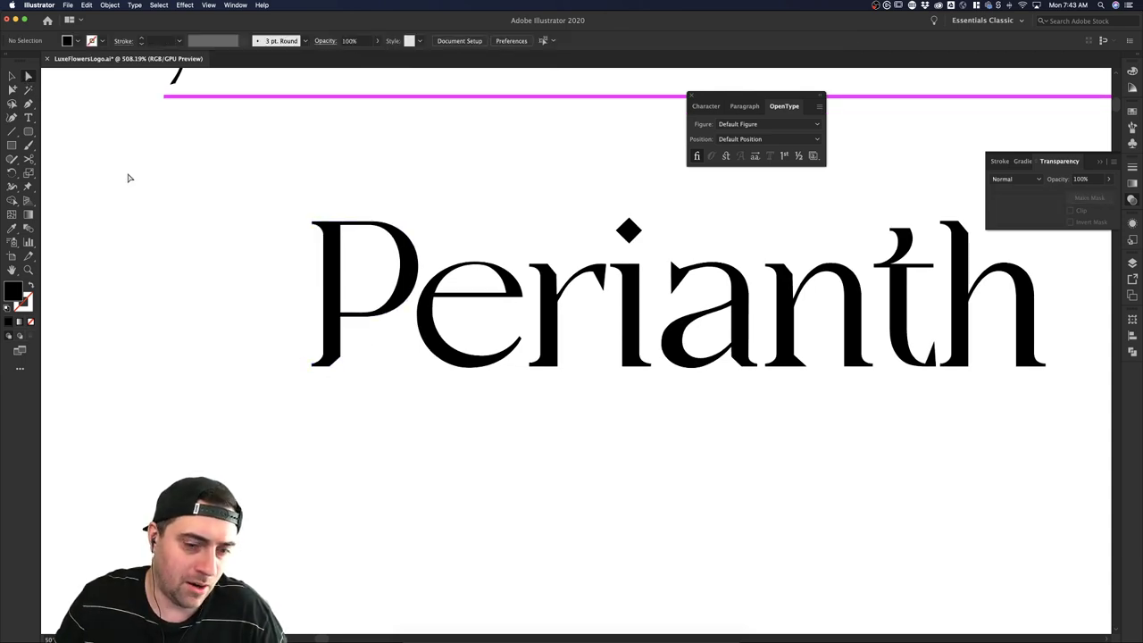
Extend the stem of the outlined P straight down below the baseline by moving its foot anchor points, and deselect it.
{"action": "left_click_drag", "start_coordinate": [362, 394], "coordinate": [290, 346]}
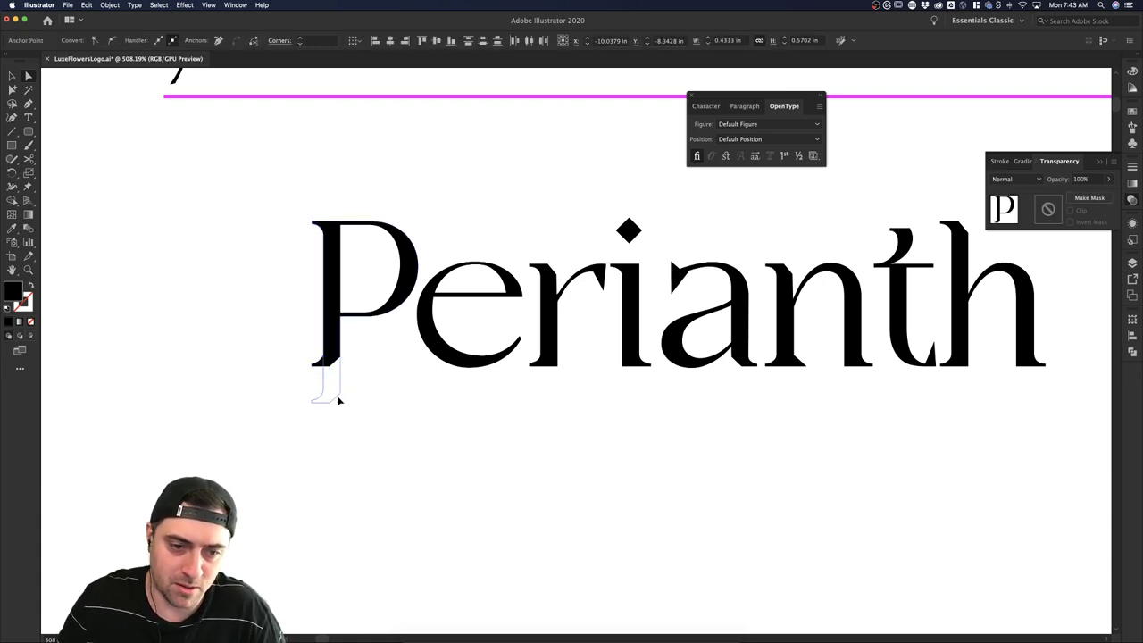
{"action": "left_click_drag", "start_coordinate": [337, 401], "coordinate": [342, 412]}
{"action": "left_click", "coordinate": [367, 402]}
{"action": "scroll", "coordinate": [371, 399], "scroll_direction": "down", "scroll_amount": 2}
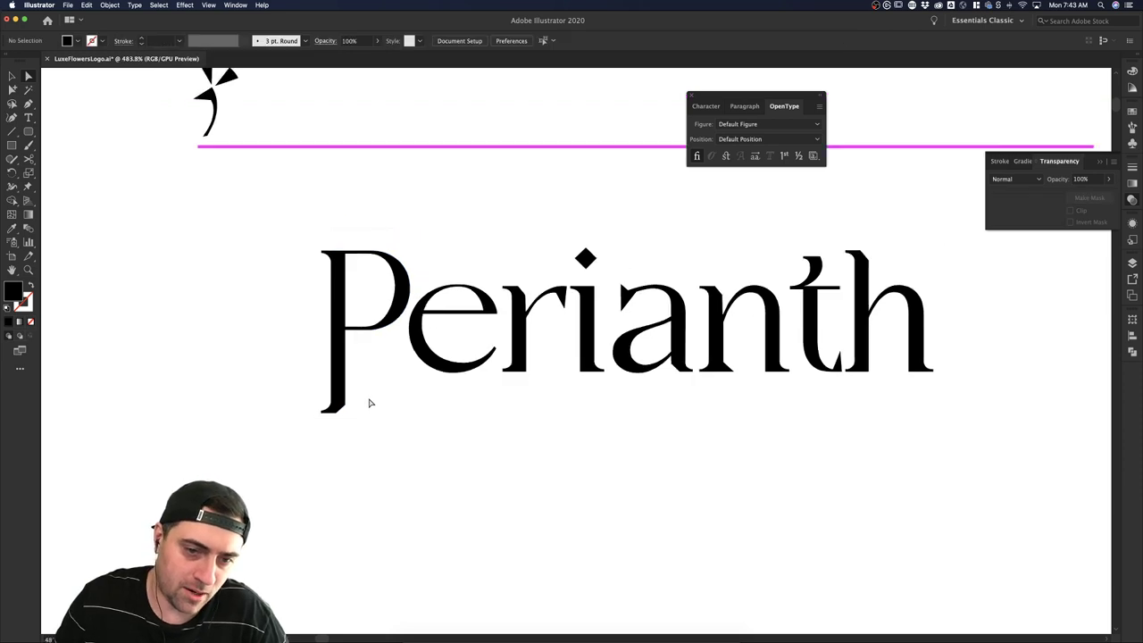
{"action": "scroll", "coordinate": [370, 403], "scroll_direction": "down", "scroll_amount": 2}
{"action": "left_click_drag", "start_coordinate": [366, 435], "coordinate": [292, 385]}
{"action": "left_click", "coordinate": [418, 409]}
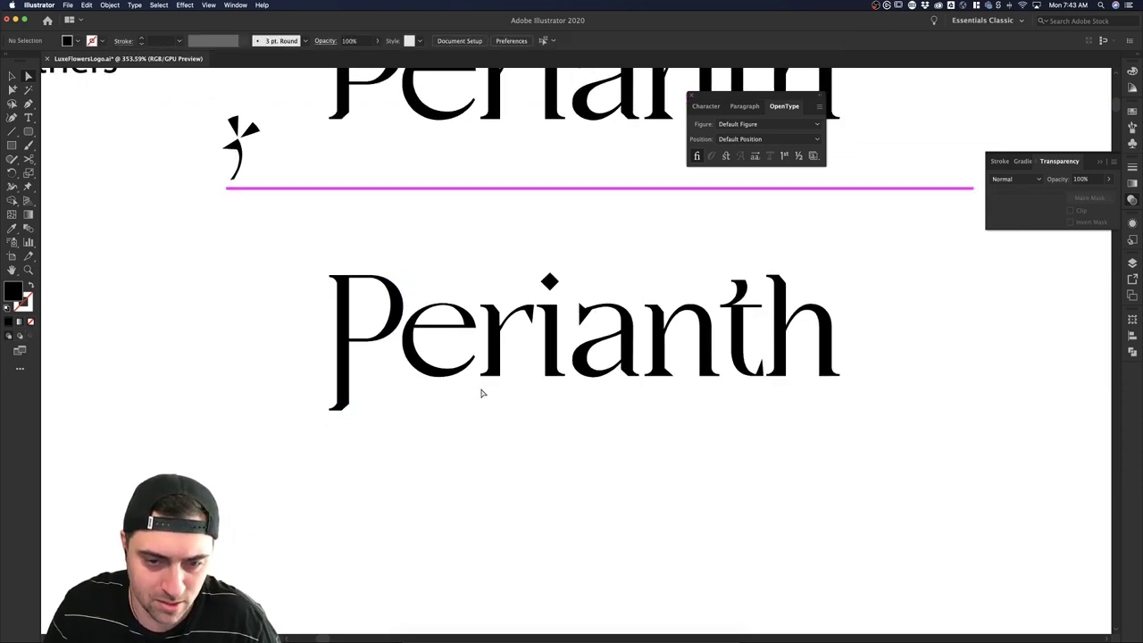
{"action": "key", "text": "v"}
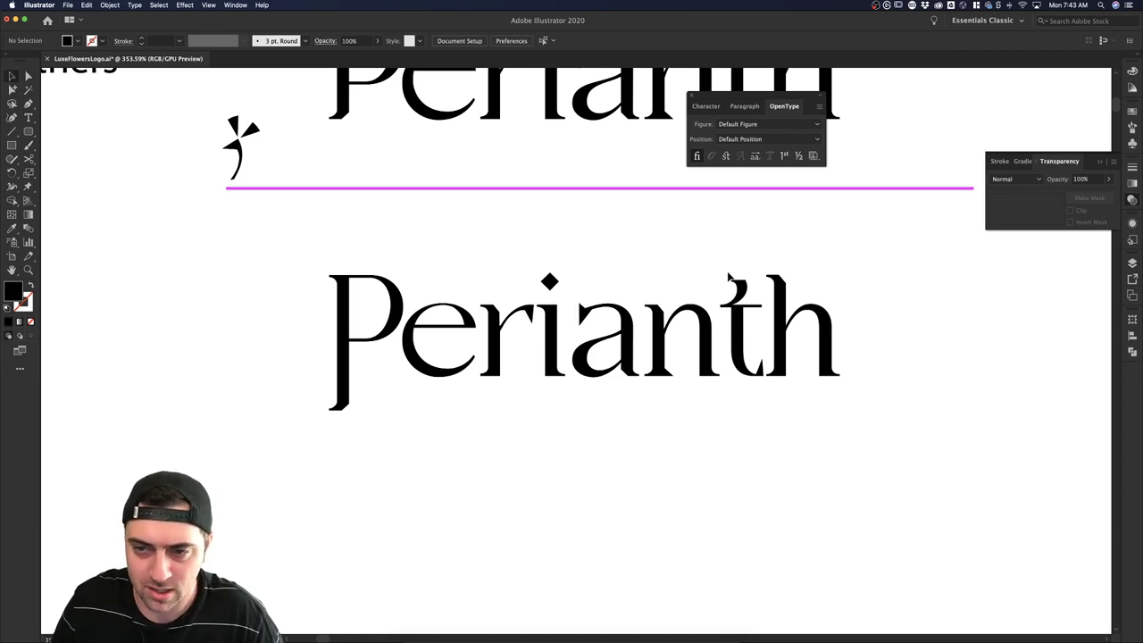
Shorten the i of the outlined wordmark by moving its dot and upper stem anchor points straight down, and deselect it.
{"action": "left_click", "coordinate": [533, 319]}
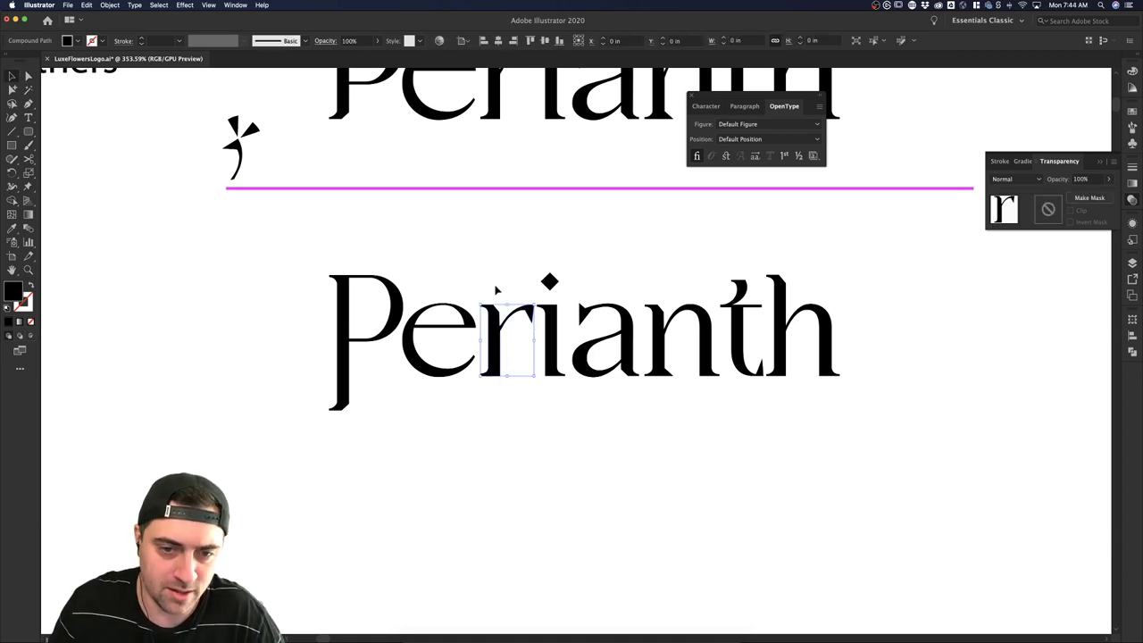
{"action": "scroll", "coordinate": [504, 290], "scroll_direction": "up", "scroll_amount": 5}
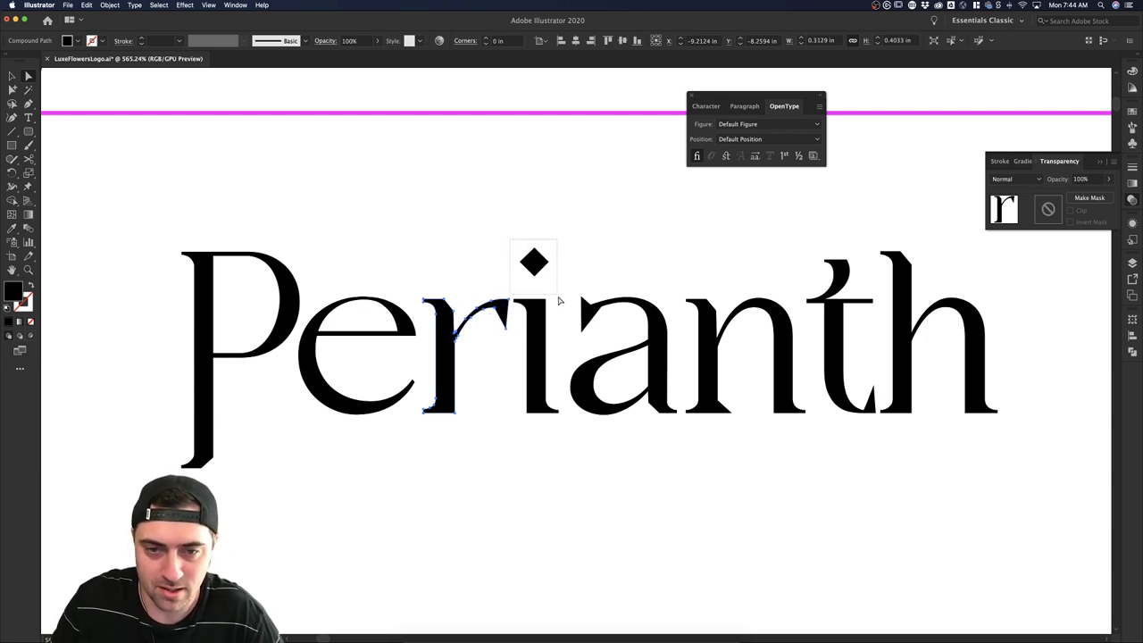
{"action": "left_click", "coordinate": [552, 323]}
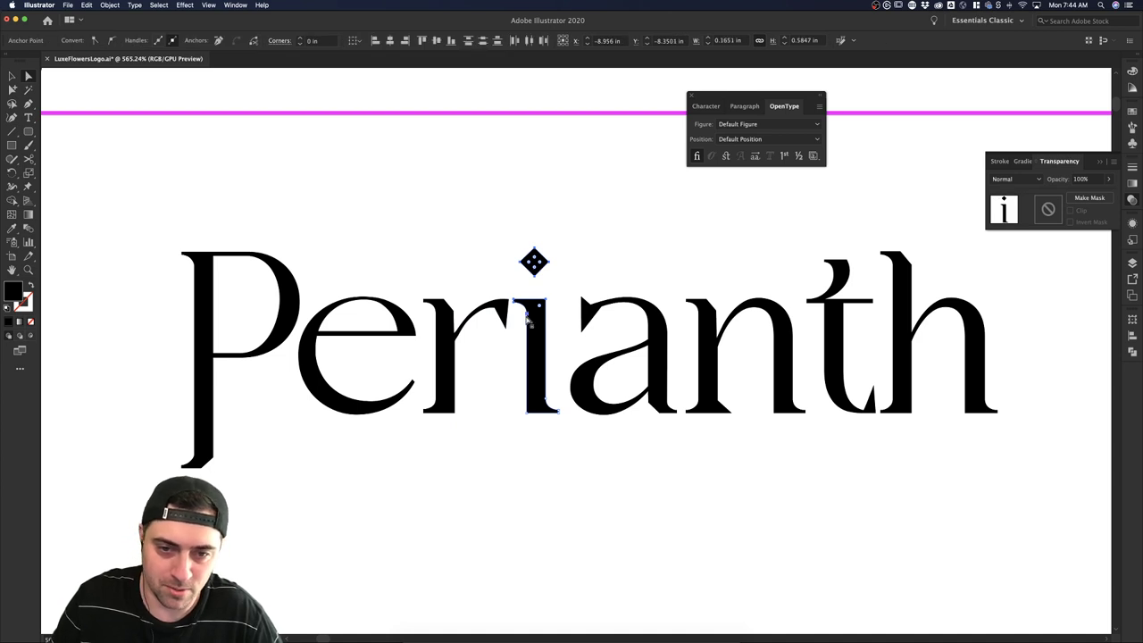
{"action": "left_click_drag", "start_coordinate": [527, 319], "coordinate": [531, 355]}
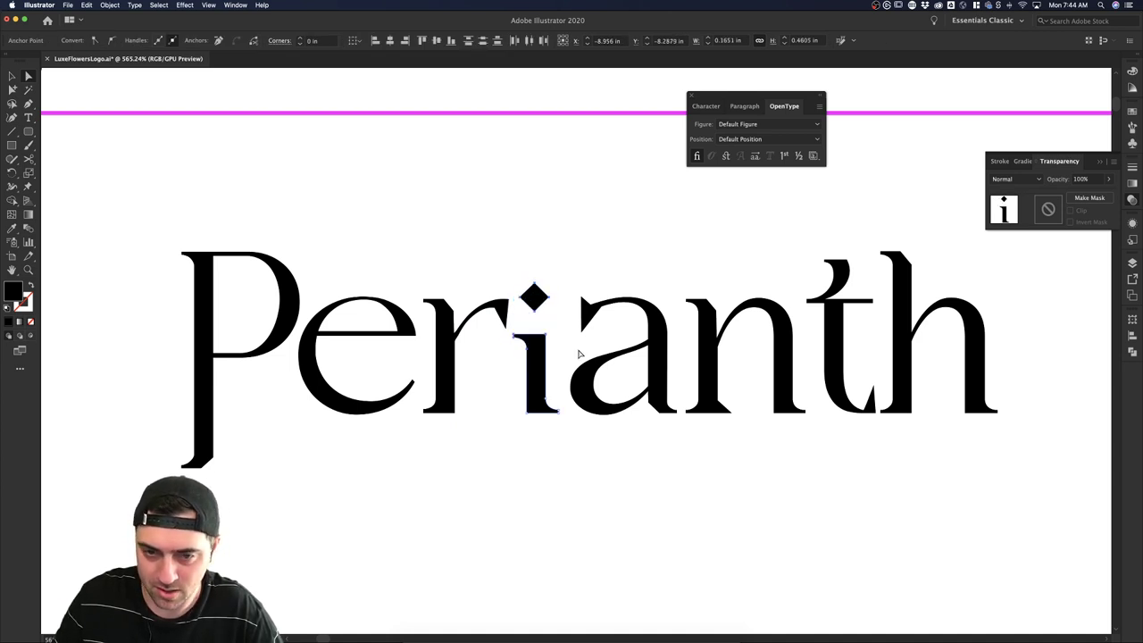
{"action": "left_click", "coordinate": [576, 344]}
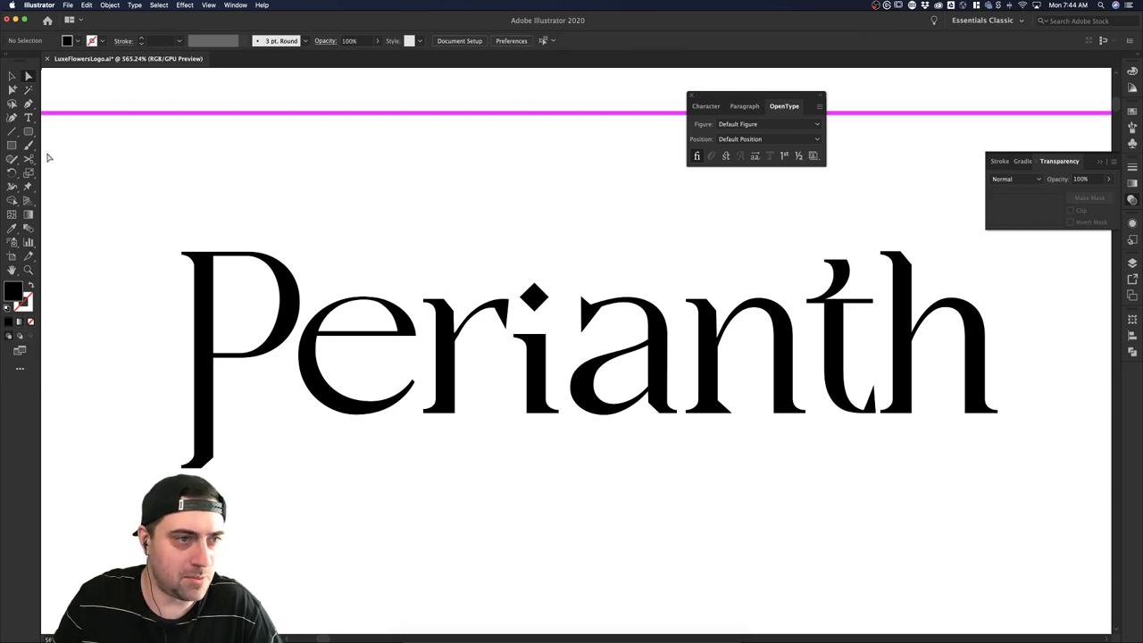
Set the stroke weight of the magenta line above the outlined wordmark to 0.5 pt.
{"action": "key", "text": "v"}
{"action": "left_click", "coordinate": [138, 113]}
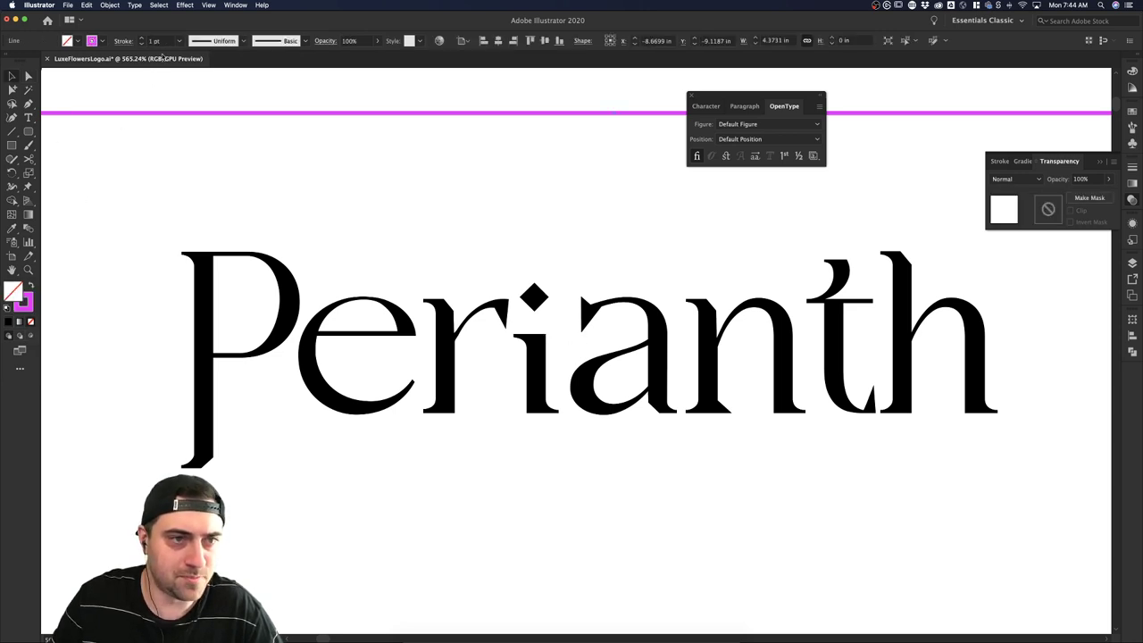
{"action": "left_click", "coordinate": [153, 42]}
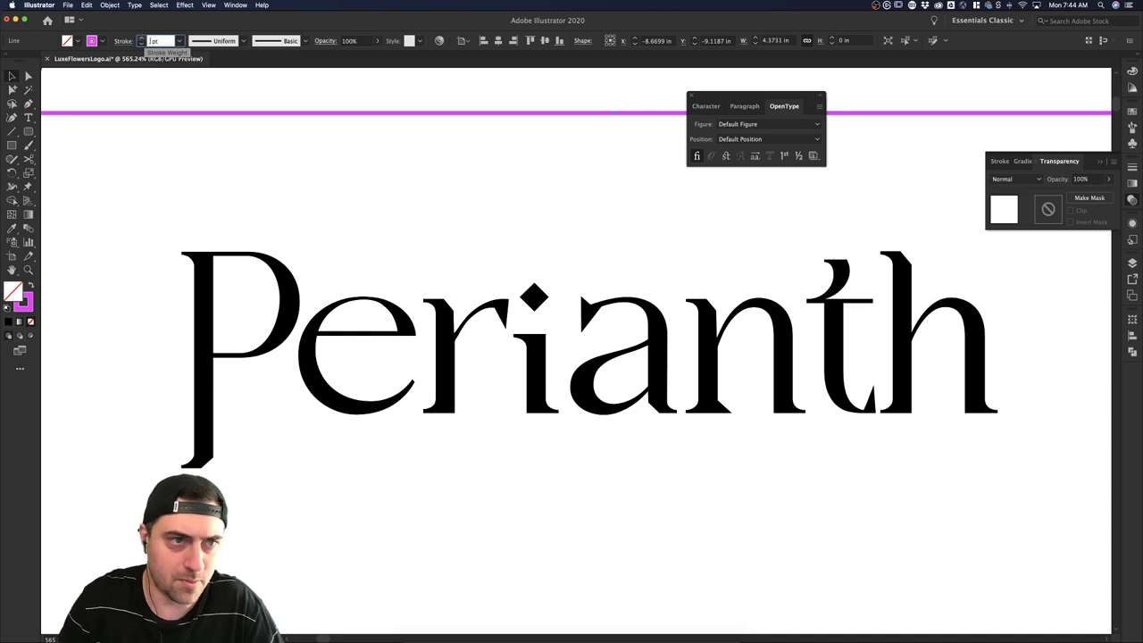
{"action": "key", "text": "Return"}
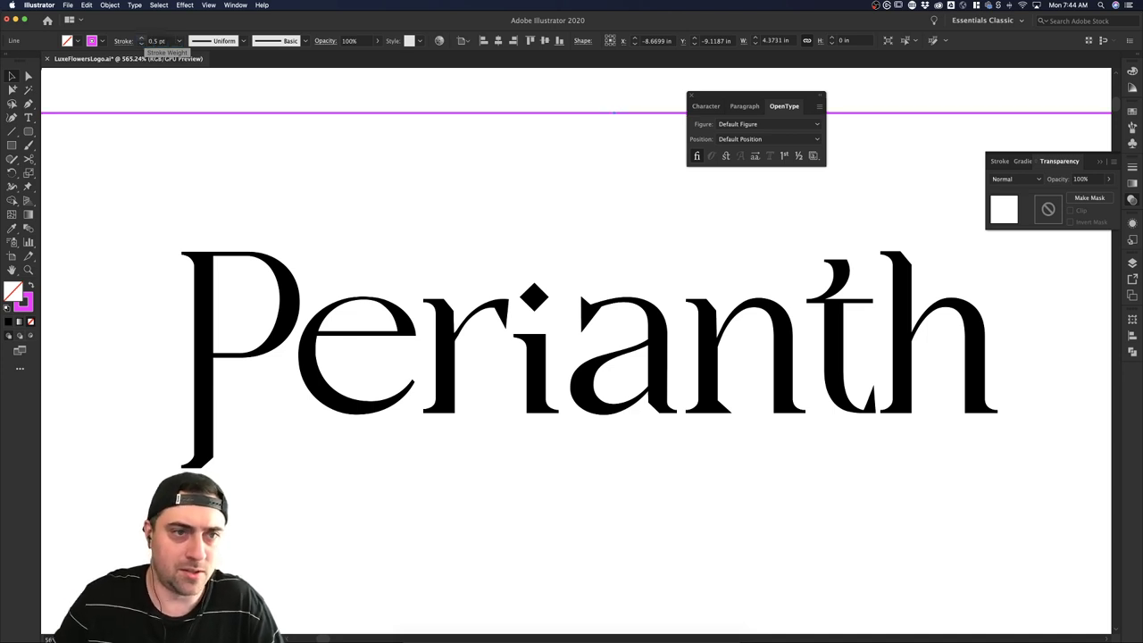
Move the magenta line straight down to the lower edge of the e's crossbar and convert it into a guide.
{"action": "left_click", "coordinate": [407, 255]}
{"action": "left_click_drag", "start_coordinate": [439, 114], "coordinate": [467, 340]}
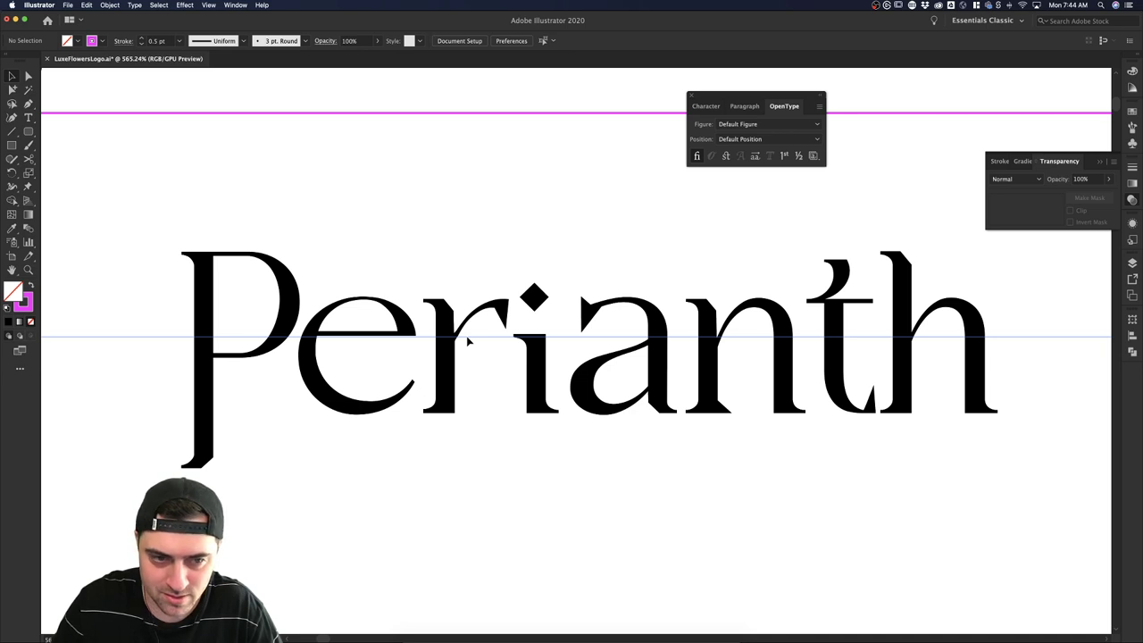
{"action": "left_click_drag", "start_coordinate": [467, 340], "coordinate": [538, 338]}
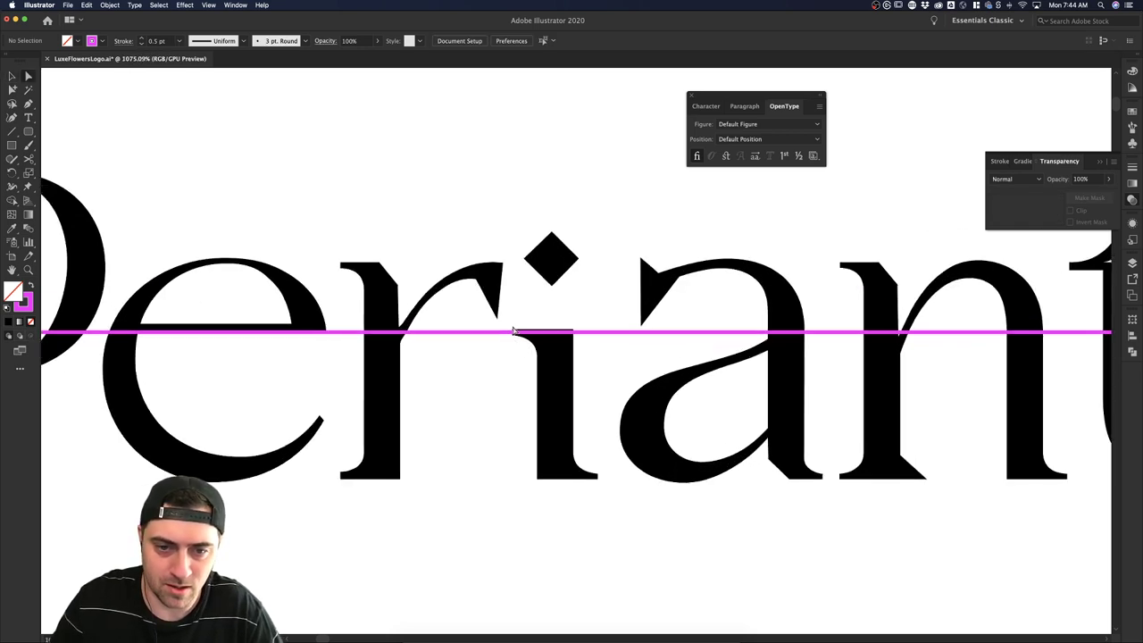
{"action": "left_click", "coordinate": [631, 335]}
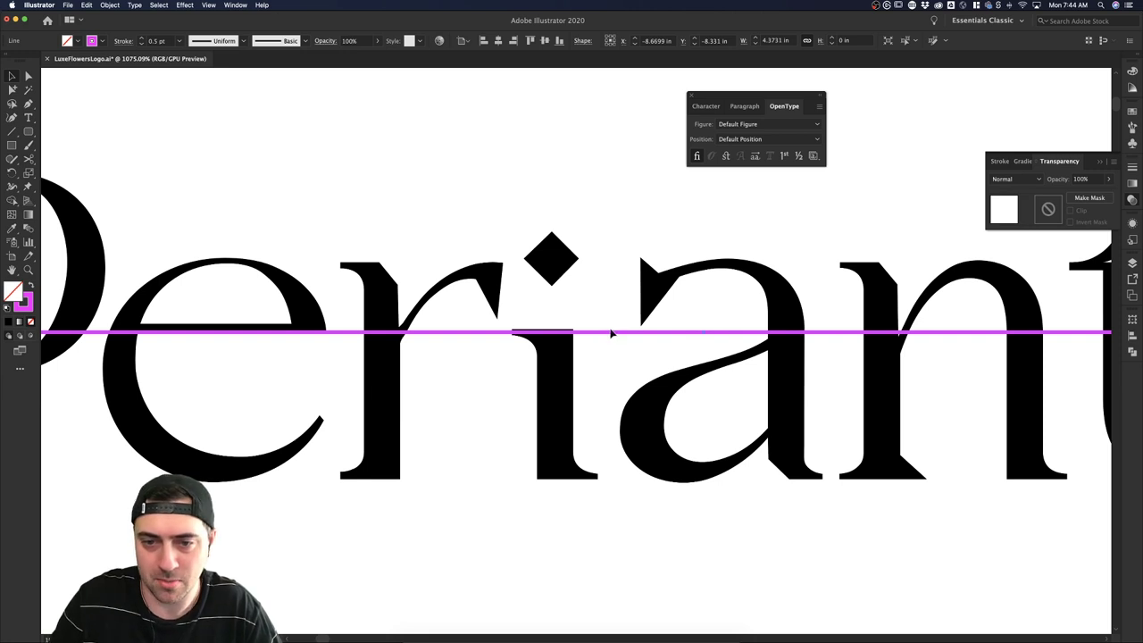
{"action": "right_click", "coordinate": [612, 334]}
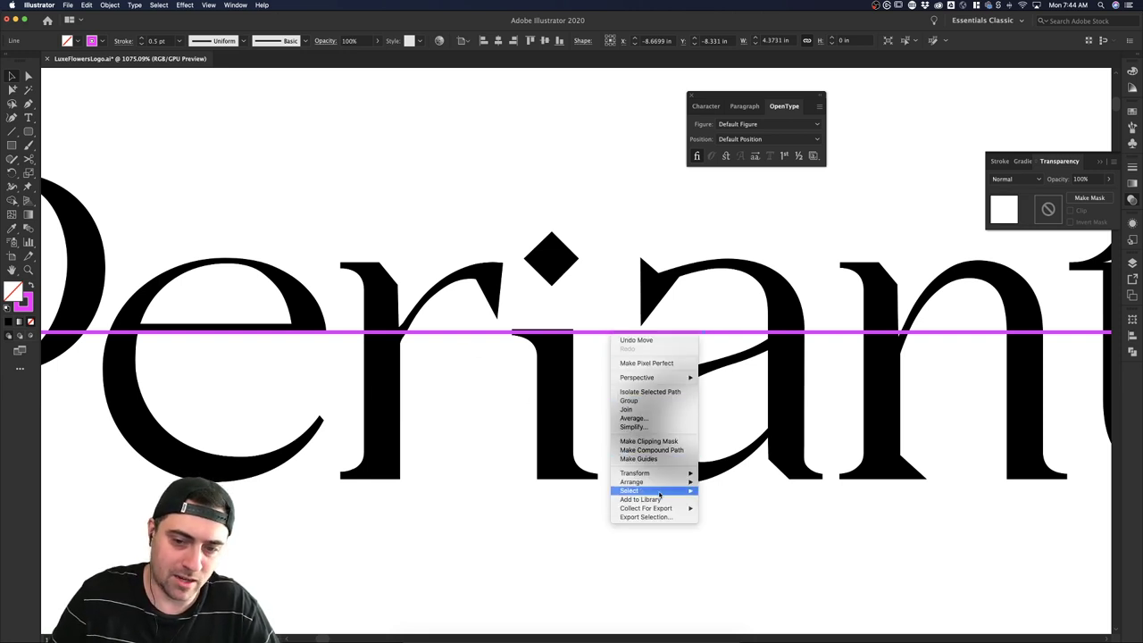
{"action": "left_click", "coordinate": [648, 459]}
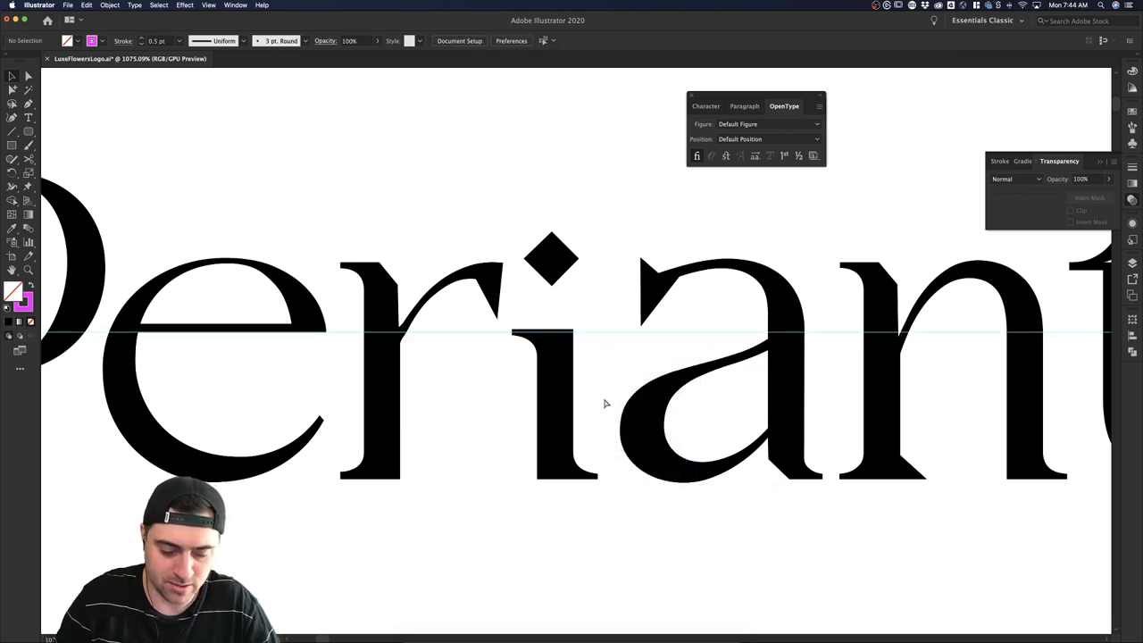
Hide and show the guides repeatedly to compare the letters with and without them, leaving the guides visible.
{"action": "key", "text": "super+;"}
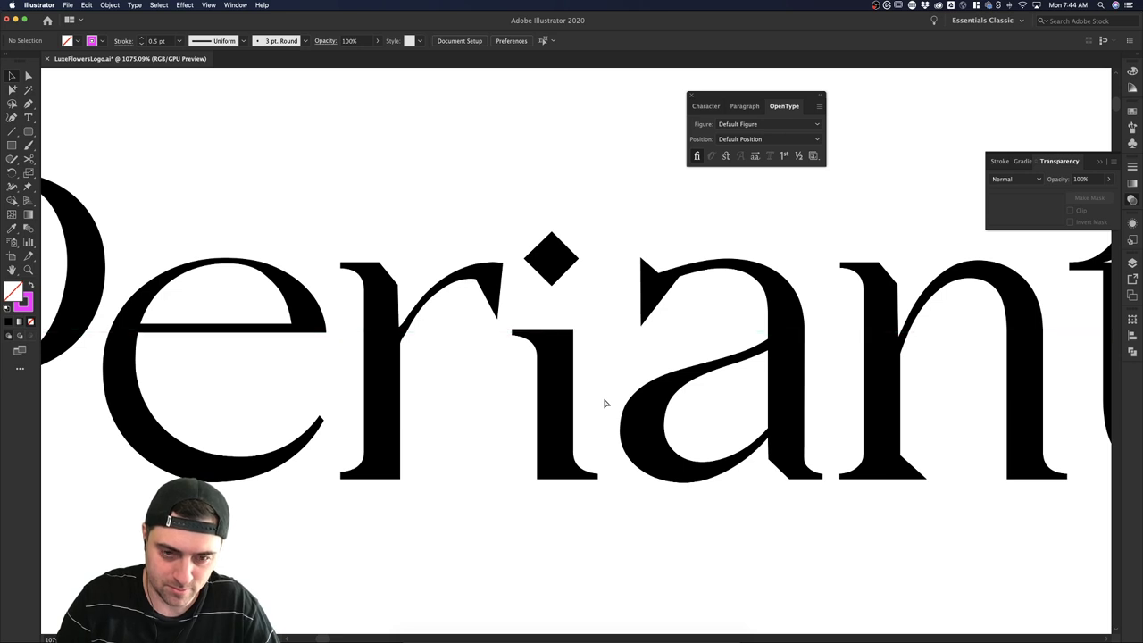
{"action": "key", "text": "super+semicolon"}
{"action": "key", "text": "super+semicolon"}
{"action": "key", "text": "super+semicolon"}
{"action": "key", "text": "super+semicolon"}
{"action": "key", "text": "super+semicolon"}
{"action": "key", "text": "super+semicolon"}
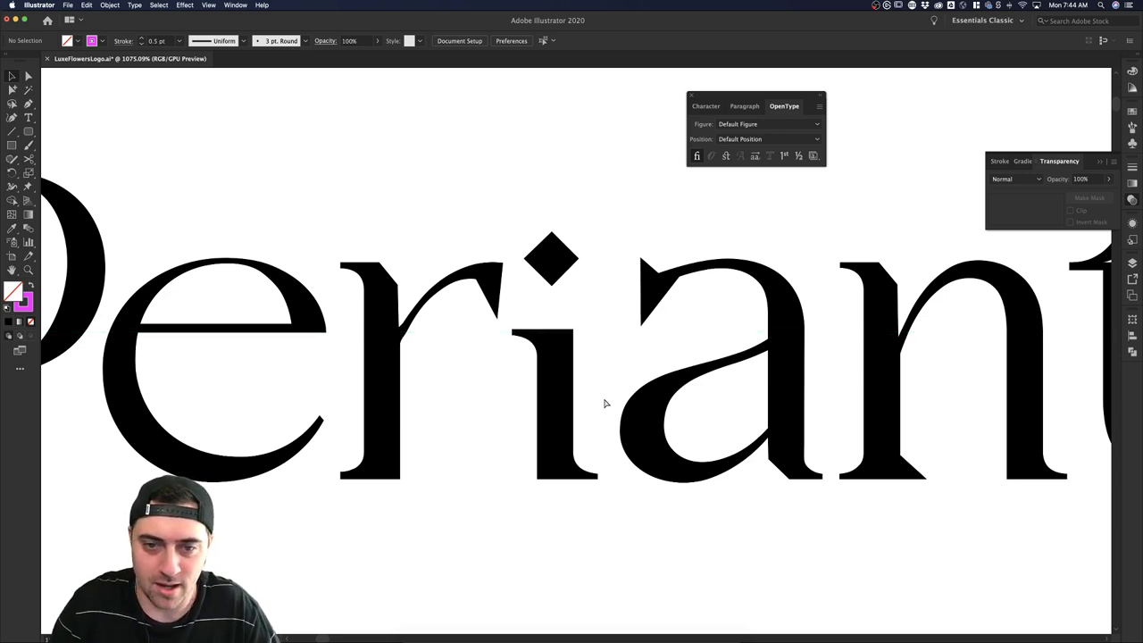
{"action": "key", "text": "super+semicolon"}
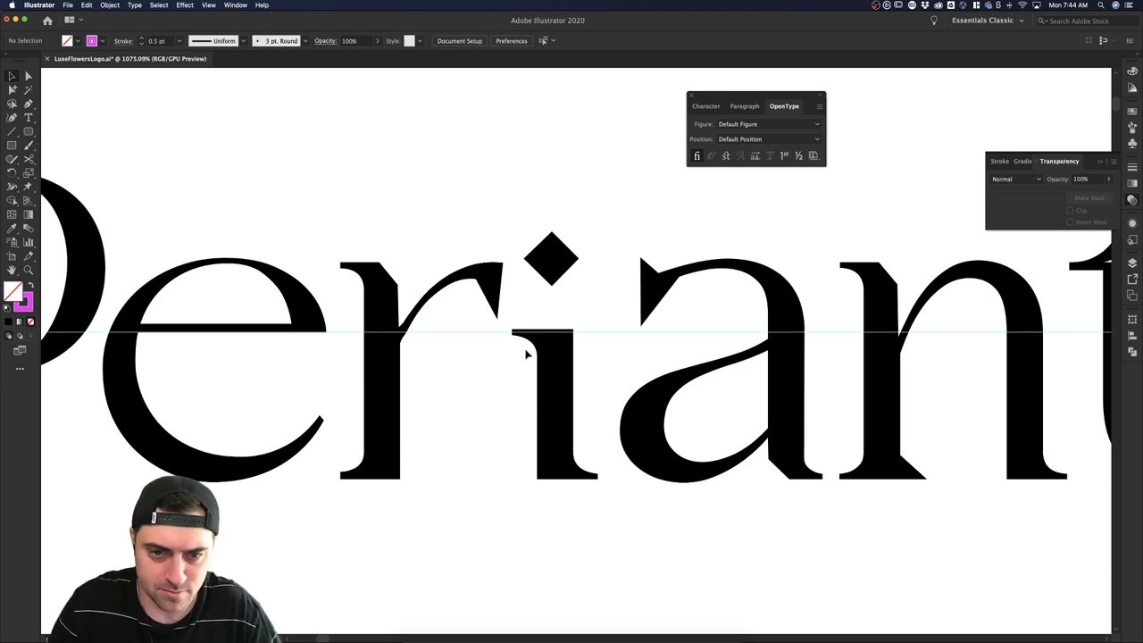
Raise the upper anchor points of the i's stem slightly so its top serif rests on the guide, and deselect it.
{"action": "left_click_drag", "start_coordinate": [499, 314], "coordinate": [544, 338]}
{"action": "key", "text": "super+z"}
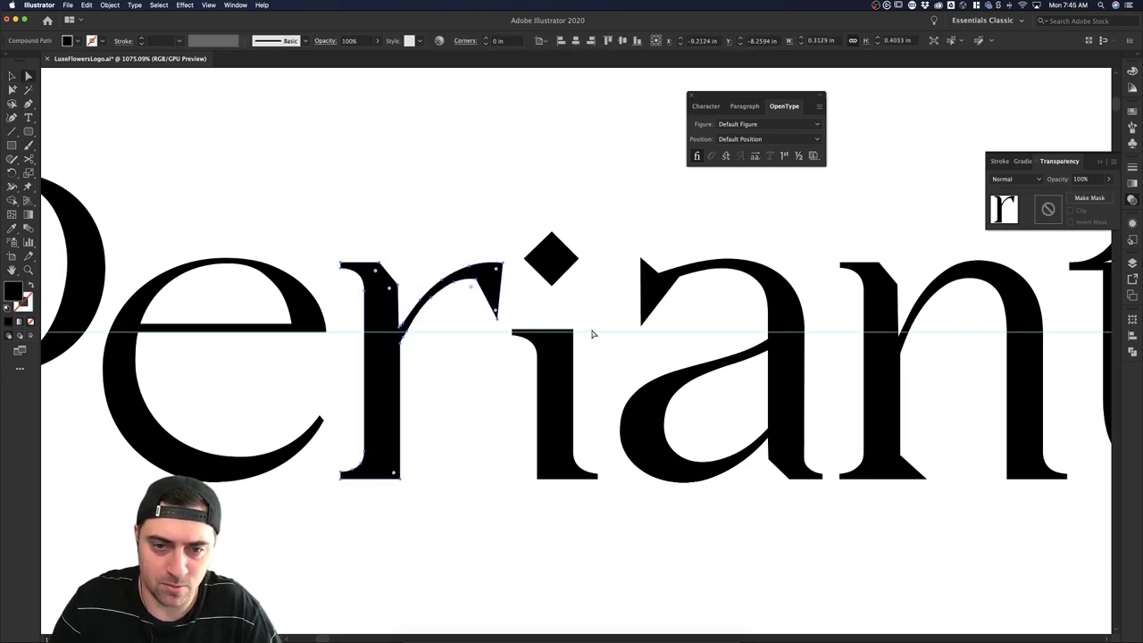
{"action": "left_click", "coordinate": [567, 350]}
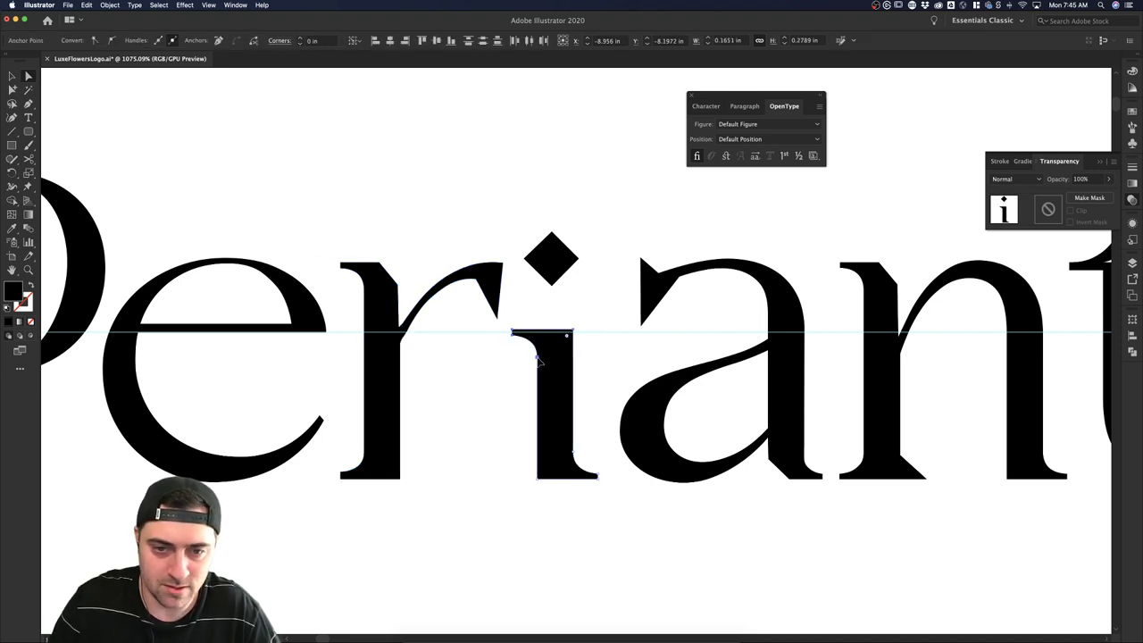
{"action": "left_click_drag", "start_coordinate": [537, 357], "coordinate": [537, 352]}
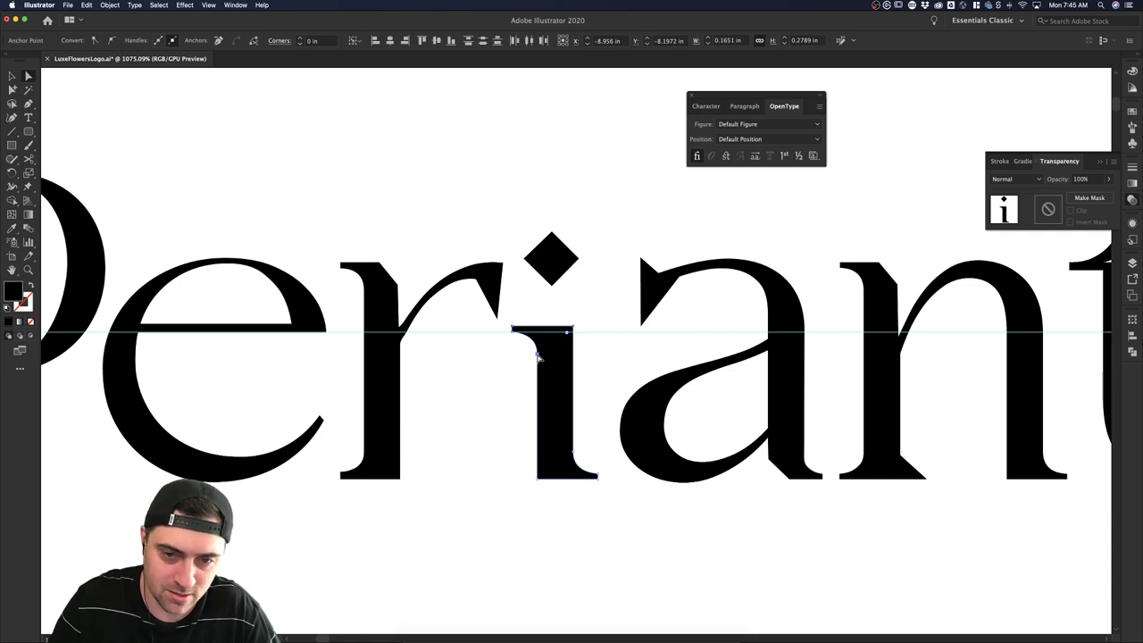
{"action": "left_click", "coordinate": [642, 347]}
{"action": "left_click", "coordinate": [642, 351]}
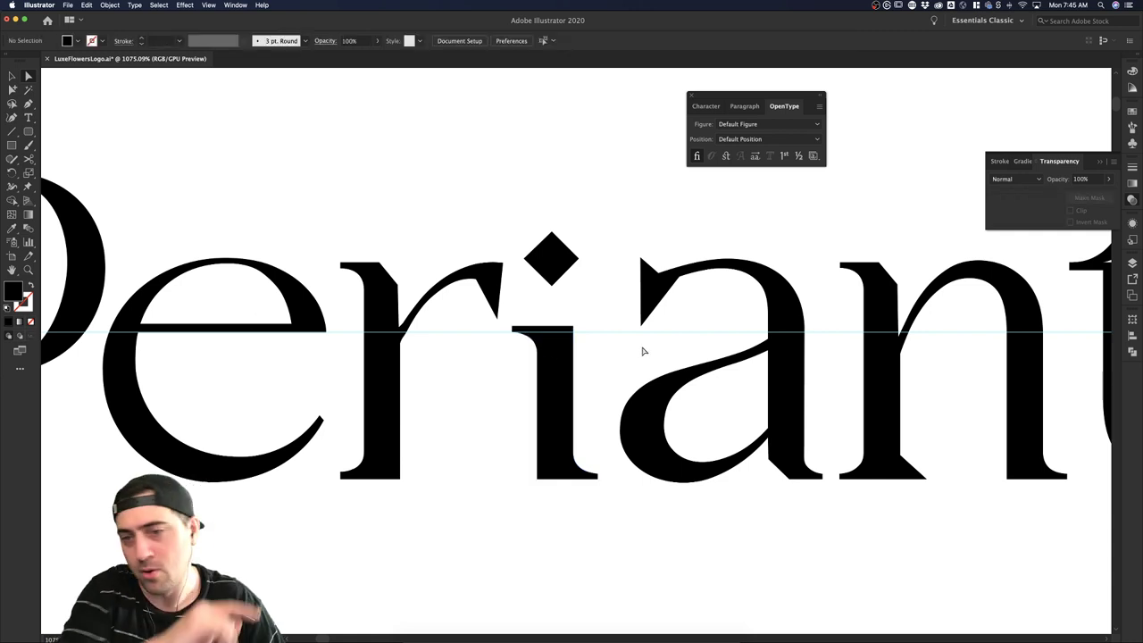
Move the whole i left so that its stem tucks under the arm of the r.
{"action": "scroll", "coordinate": [641, 351], "scroll_direction": "down", "scroll_amount": 3}
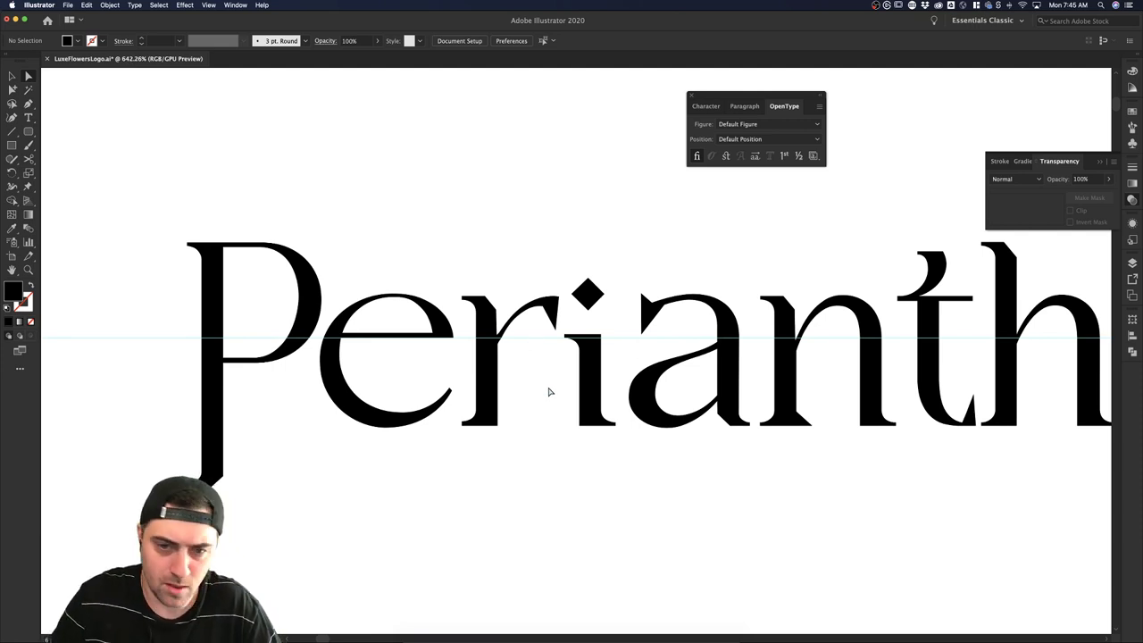
{"action": "left_click_drag", "start_coordinate": [454, 281], "coordinate": [560, 346]}
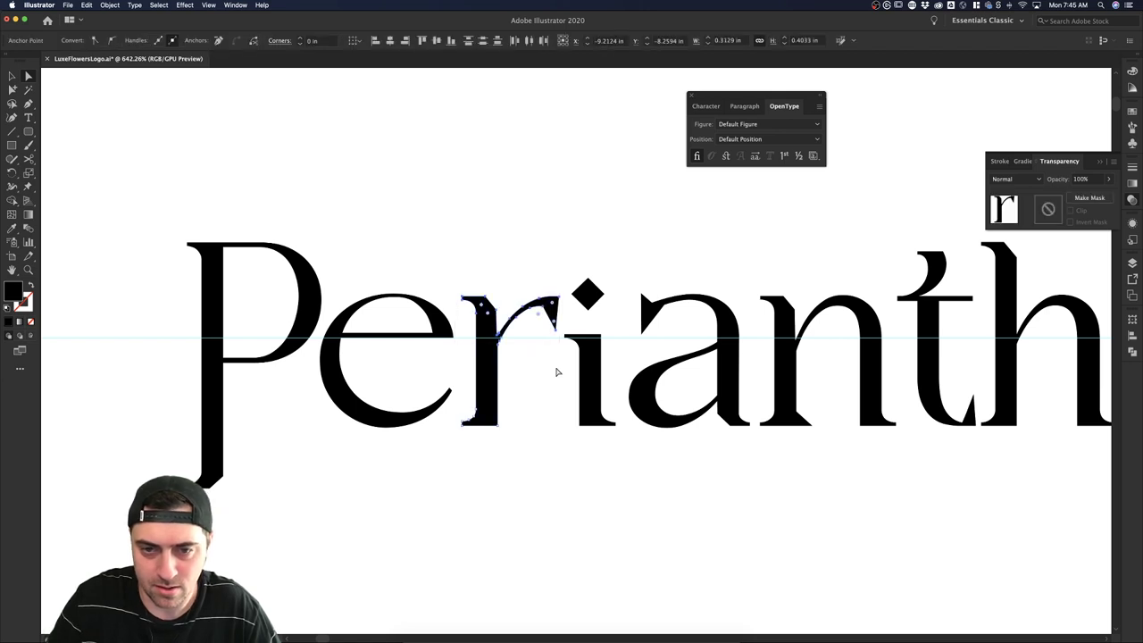
{"action": "left_click", "coordinate": [557, 369]}
{"action": "key", "text": "v"}
{"action": "left_click_drag", "start_coordinate": [589, 304], "coordinate": [562, 308]}
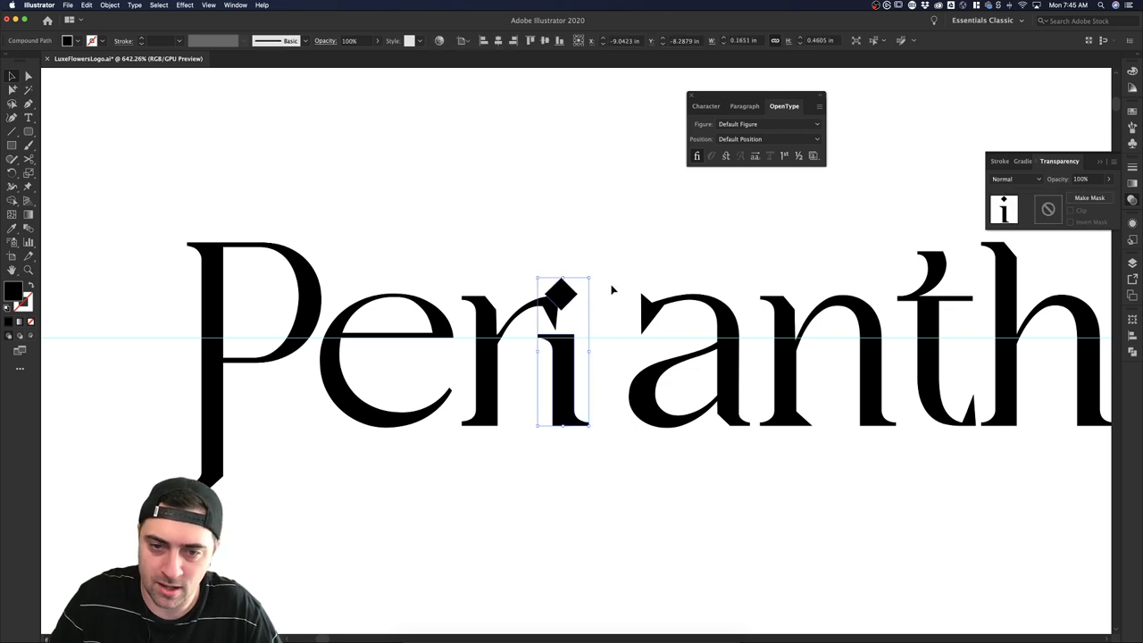
Isolate the i, move its diamond dot up above the gap before the a, and exit isolation mode.
{"action": "scroll", "coordinate": [613, 294], "scroll_direction": "down", "scroll_amount": 3}
{"action": "double_click", "coordinate": [581, 295]}
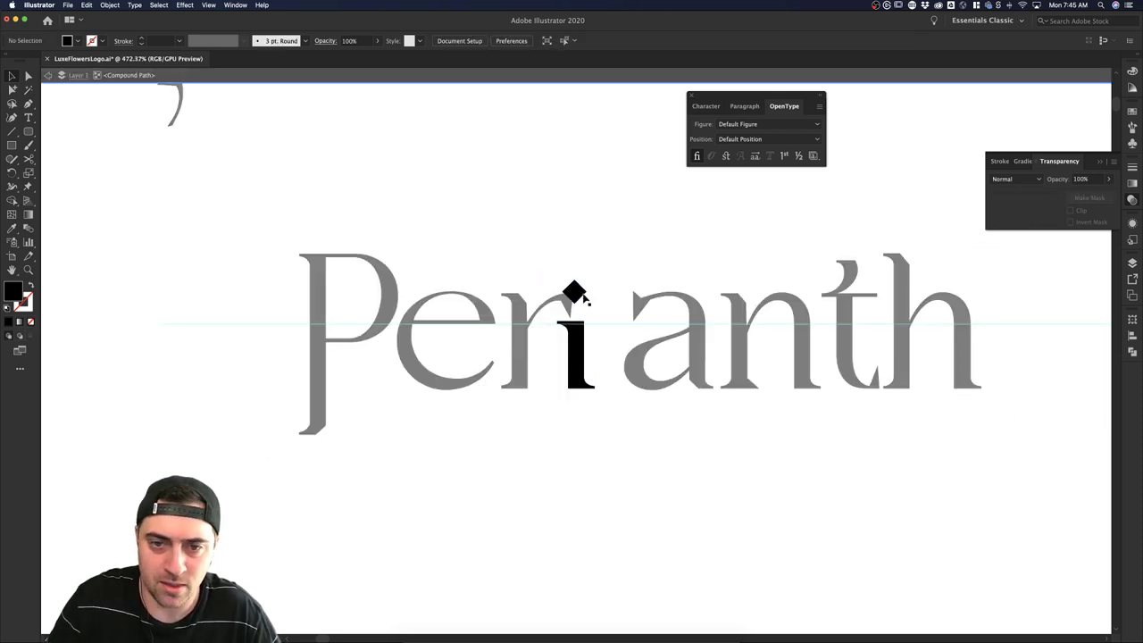
{"action": "left_click_drag", "start_coordinate": [575, 293], "coordinate": [577, 306]}
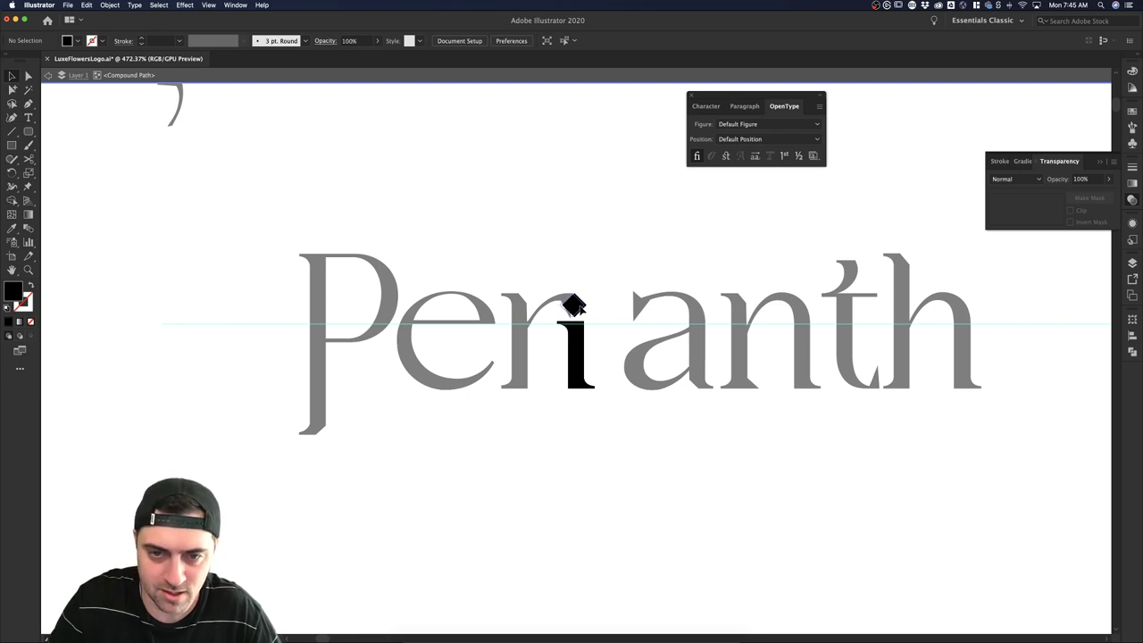
{"action": "left_click_drag", "start_coordinate": [578, 304], "coordinate": [625, 228]}
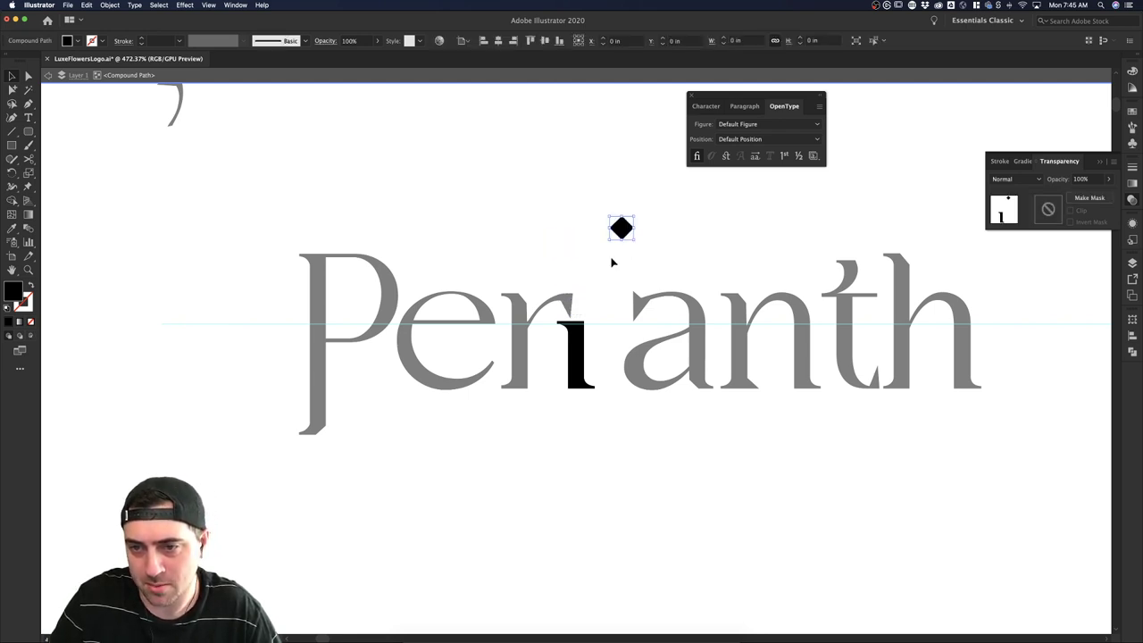
{"action": "double_click", "coordinate": [540, 283]}
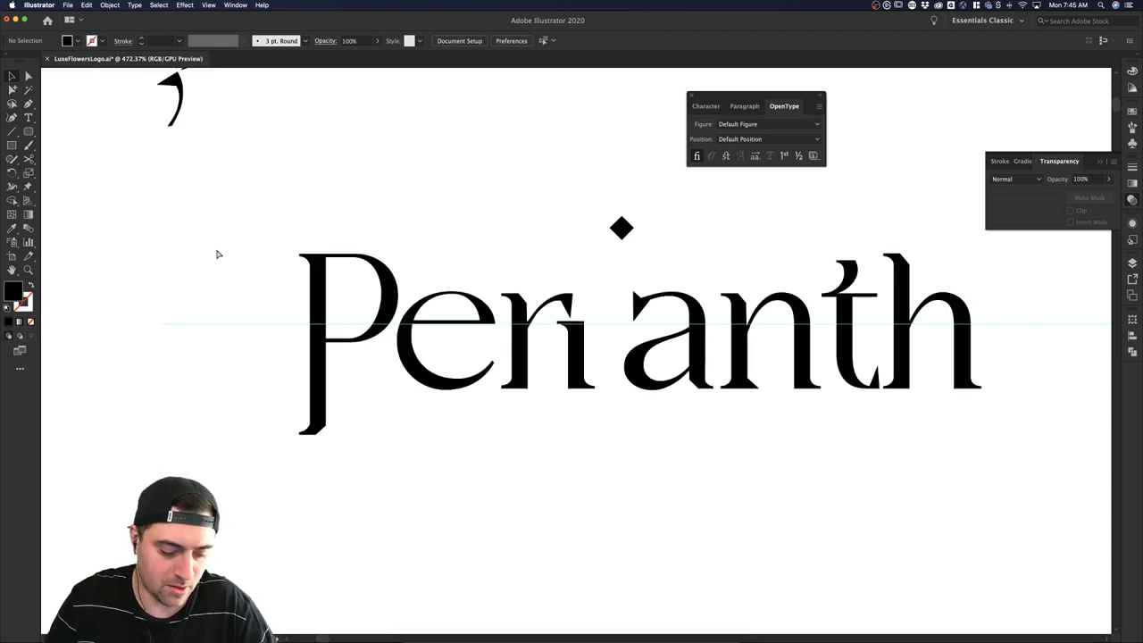
Show the rulers and add a horizontal guide along the flat top of the r.
{"action": "key", "text": "super+r"}
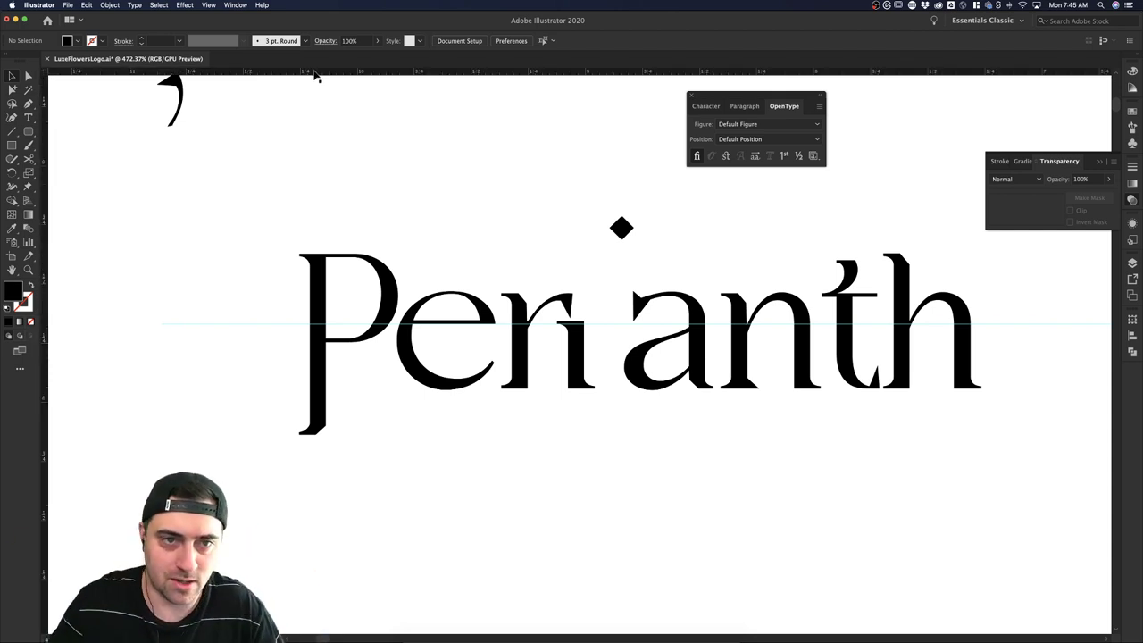
{"action": "left_click_drag", "start_coordinate": [314, 75], "coordinate": [514, 297]}
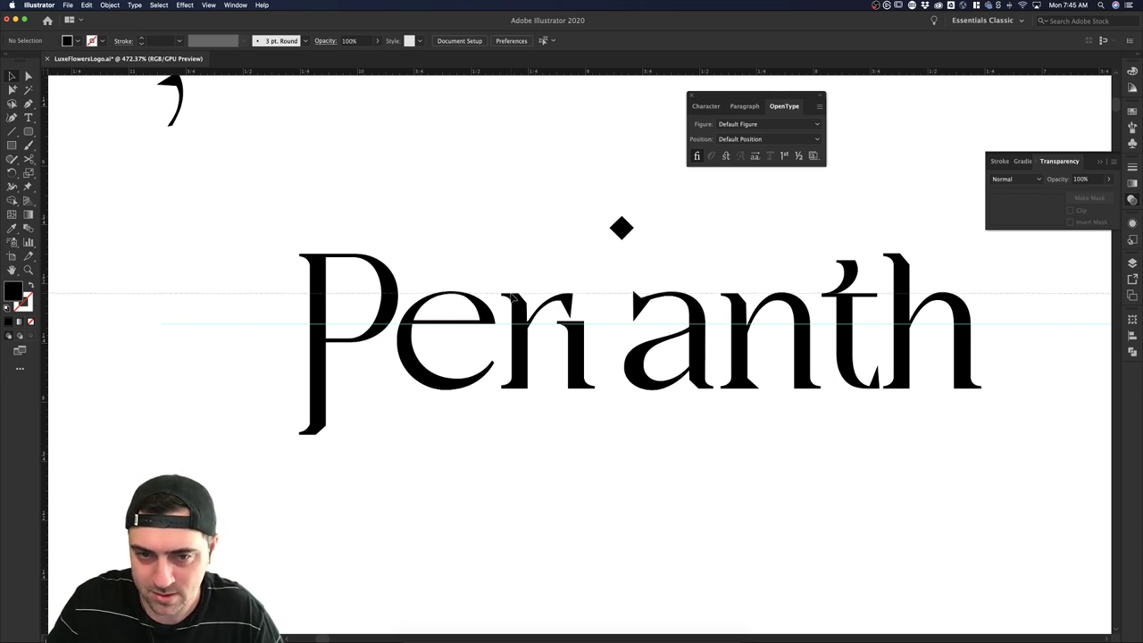
{"action": "left_click_drag", "start_coordinate": [515, 297], "coordinate": [514, 298]}
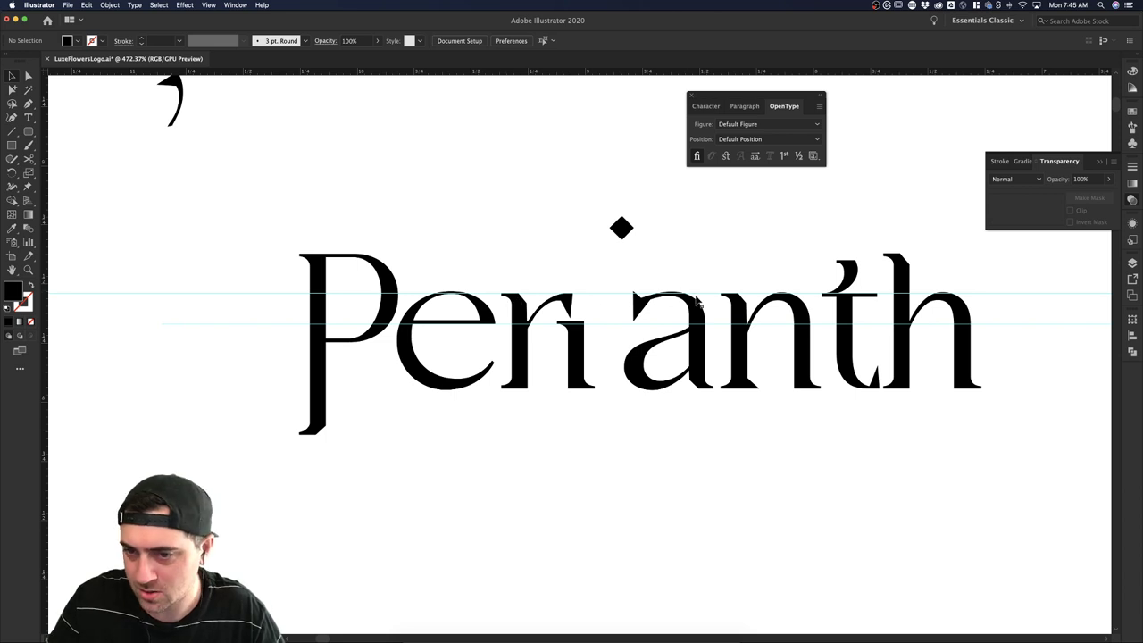
Examine how the tops of the lowercase letters from r to h line up with the upper guide.
{"action": "scroll", "coordinate": [669, 304], "scroll_direction": "up", "scroll_amount": 5}
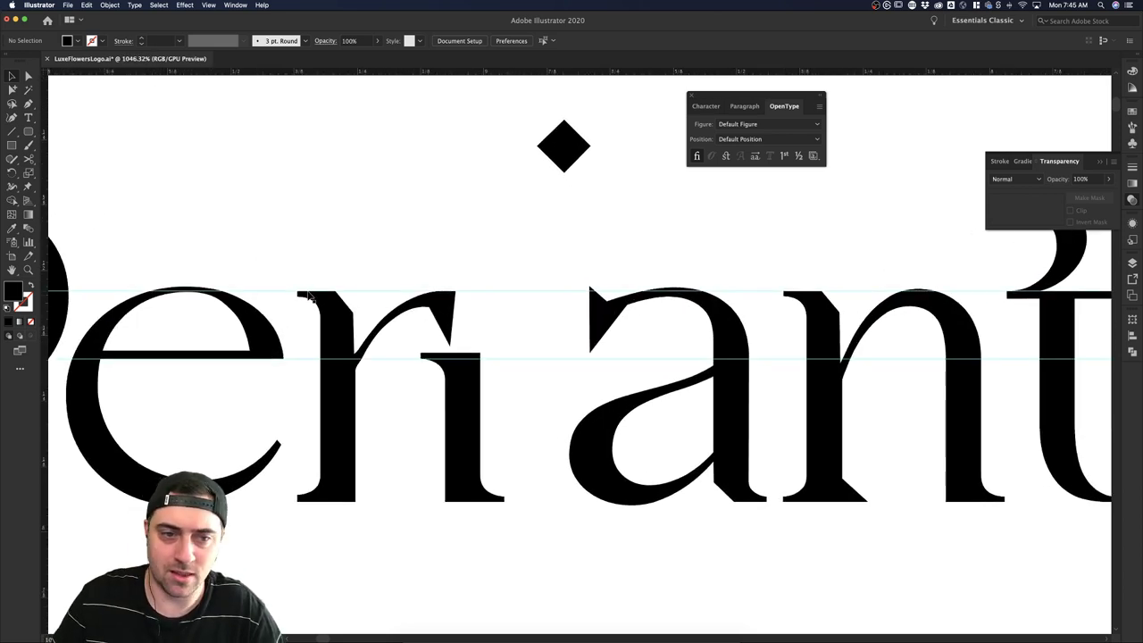
{"action": "scroll", "coordinate": [767, 298], "scroll_direction": "right", "scroll_amount": 3}
{"action": "scroll", "coordinate": [768, 298], "scroll_direction": "down", "scroll_amount": 1}
{"action": "scroll", "coordinate": [813, 295], "scroll_direction": "right", "scroll_amount": 10}
{"action": "scroll", "coordinate": [813, 295], "scroll_direction": "down", "scroll_amount": 1}
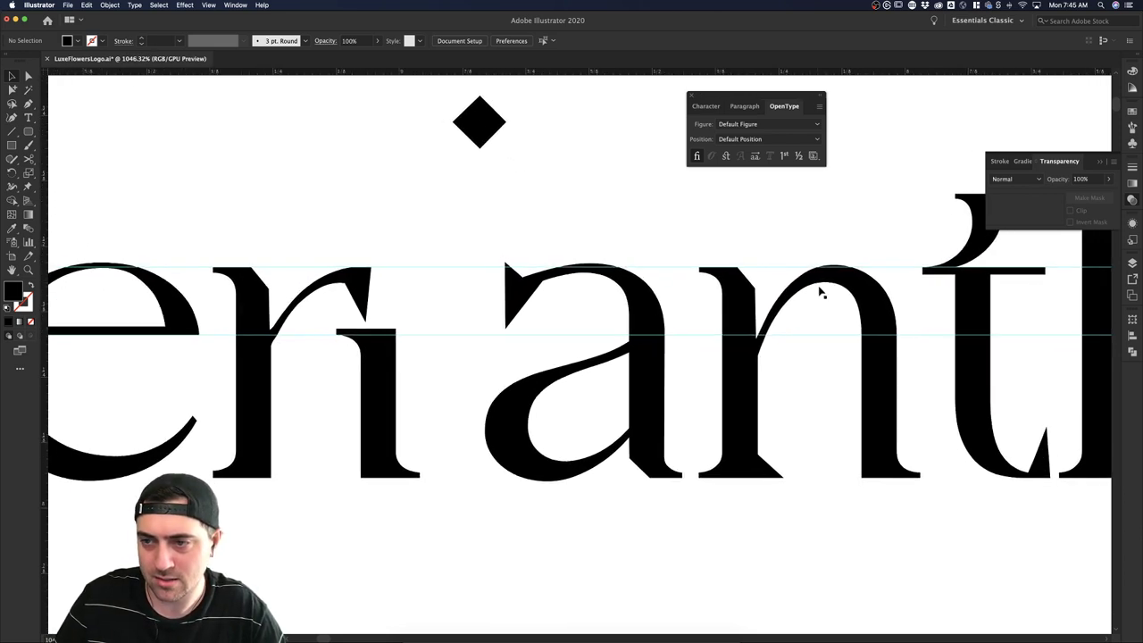
{"action": "scroll", "coordinate": [884, 280], "scroll_direction": "right", "scroll_amount": 4}
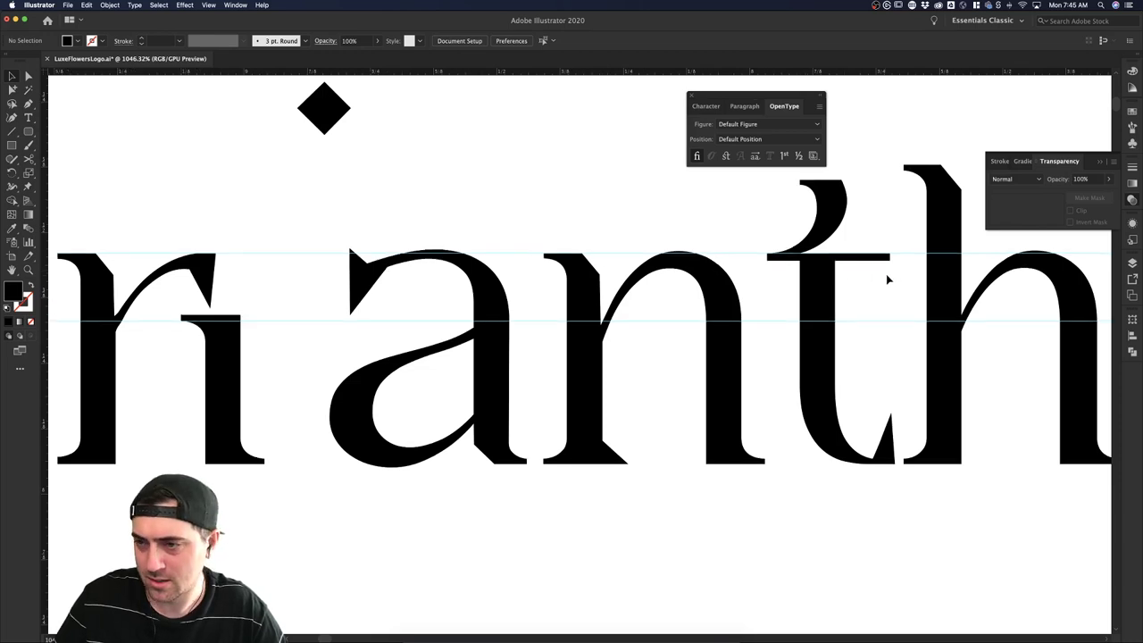
{"action": "scroll", "coordinate": [759, 265], "scroll_direction": "down", "scroll_amount": 5}
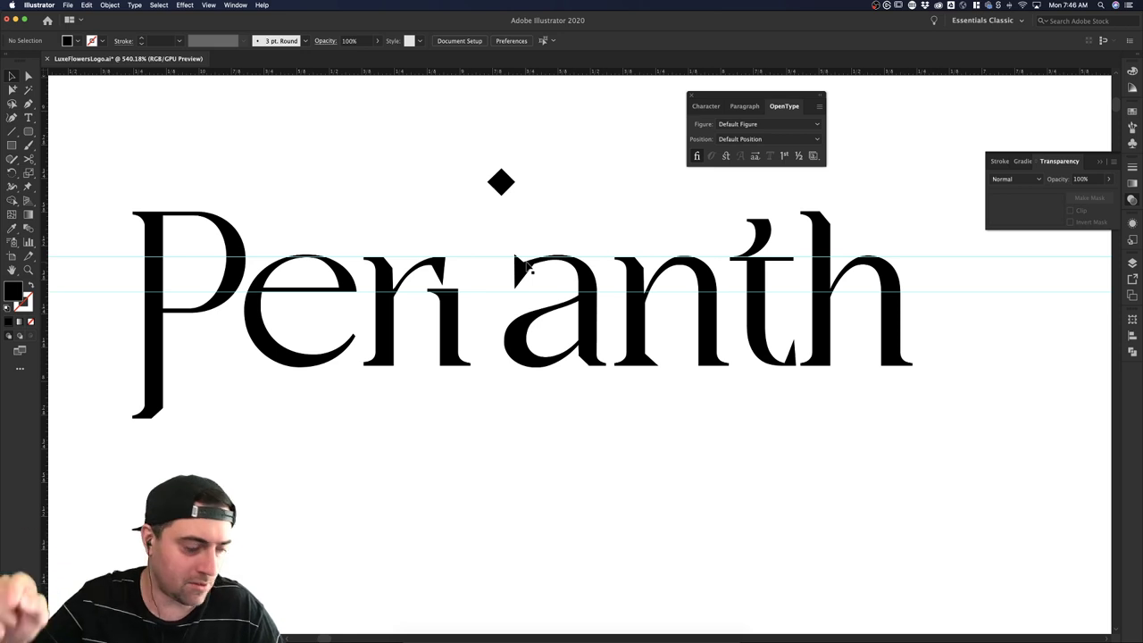
{"action": "scroll", "coordinate": [513, 308], "scroll_direction": "left", "scroll_amount": 3}
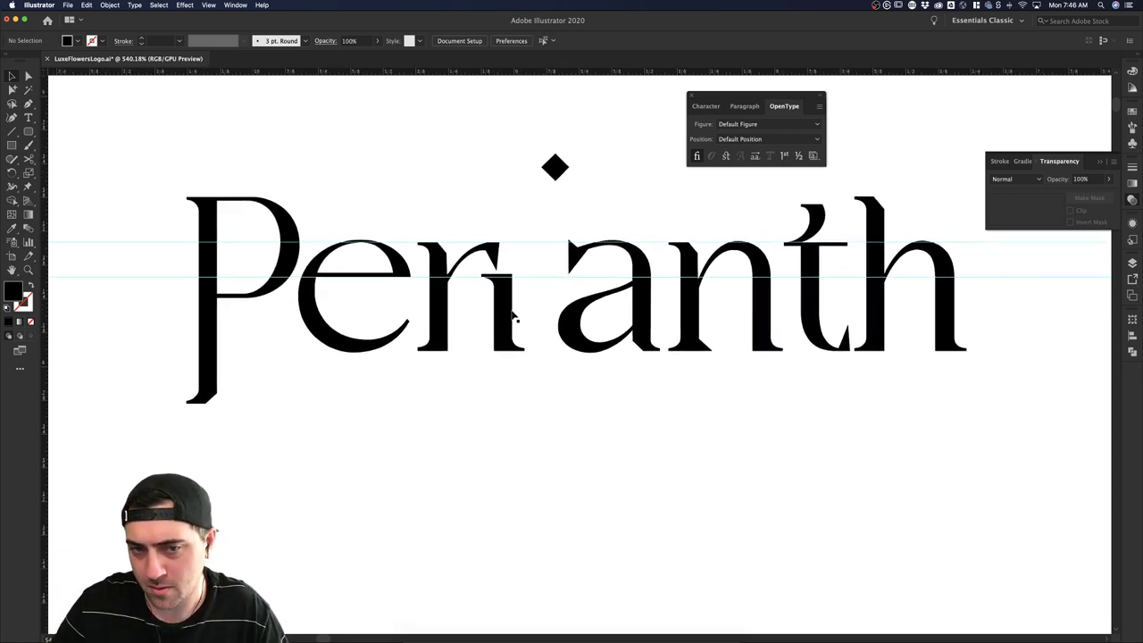
{"action": "left_click", "coordinate": [514, 315]}
{"action": "left_click", "coordinate": [532, 311]}
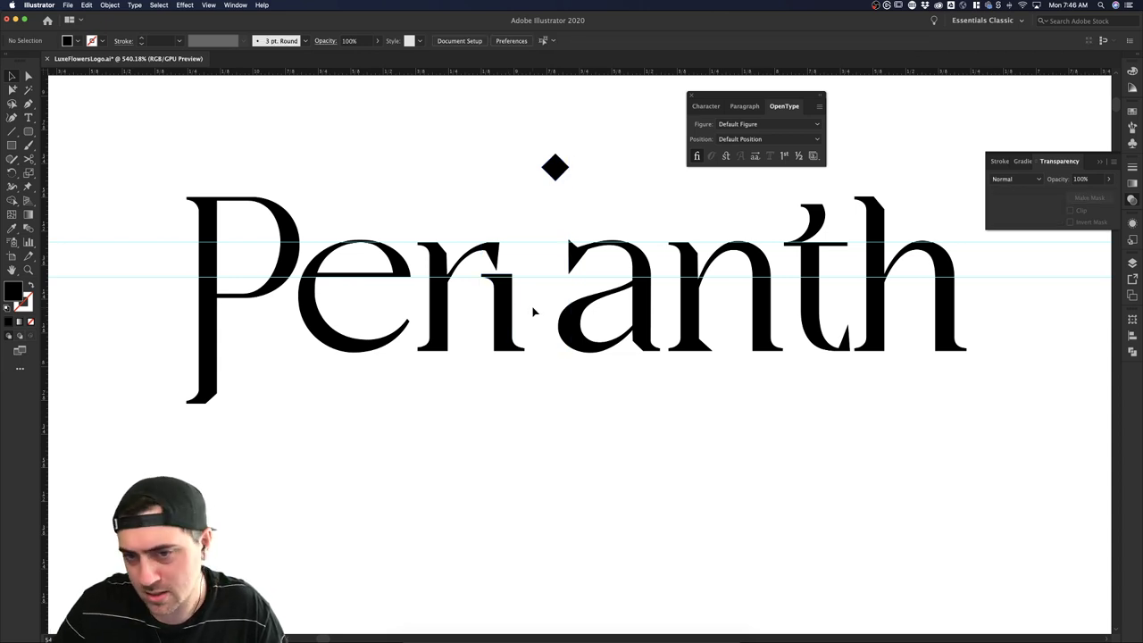
{"action": "left_click", "coordinate": [553, 174]}
{"action": "left_click", "coordinate": [496, 268]}
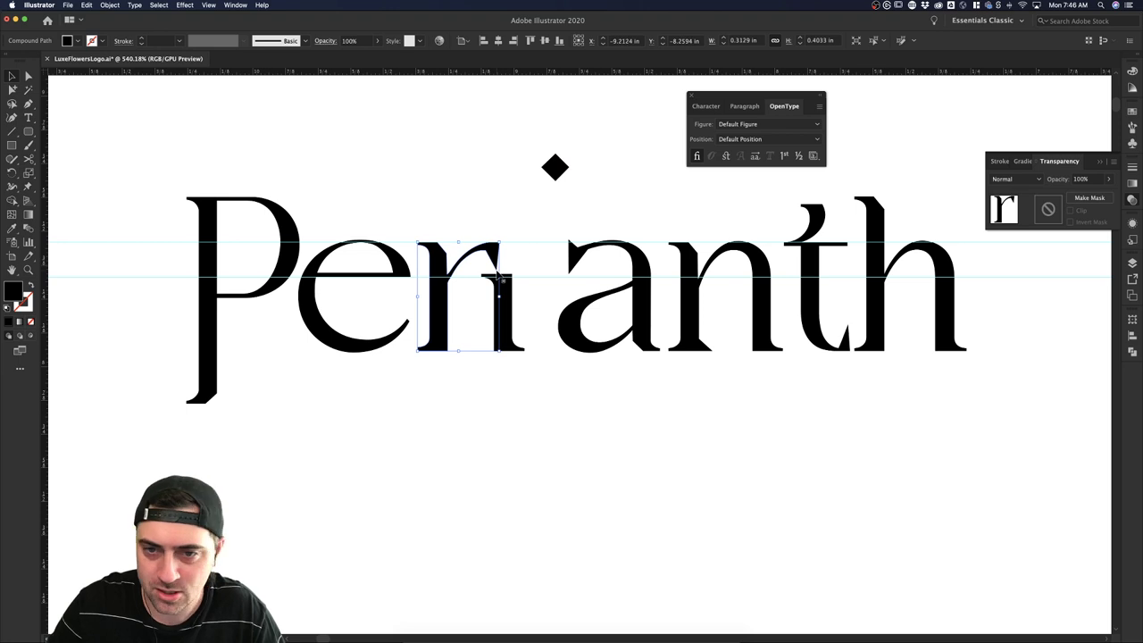
{"action": "left_click", "coordinate": [526, 265]}
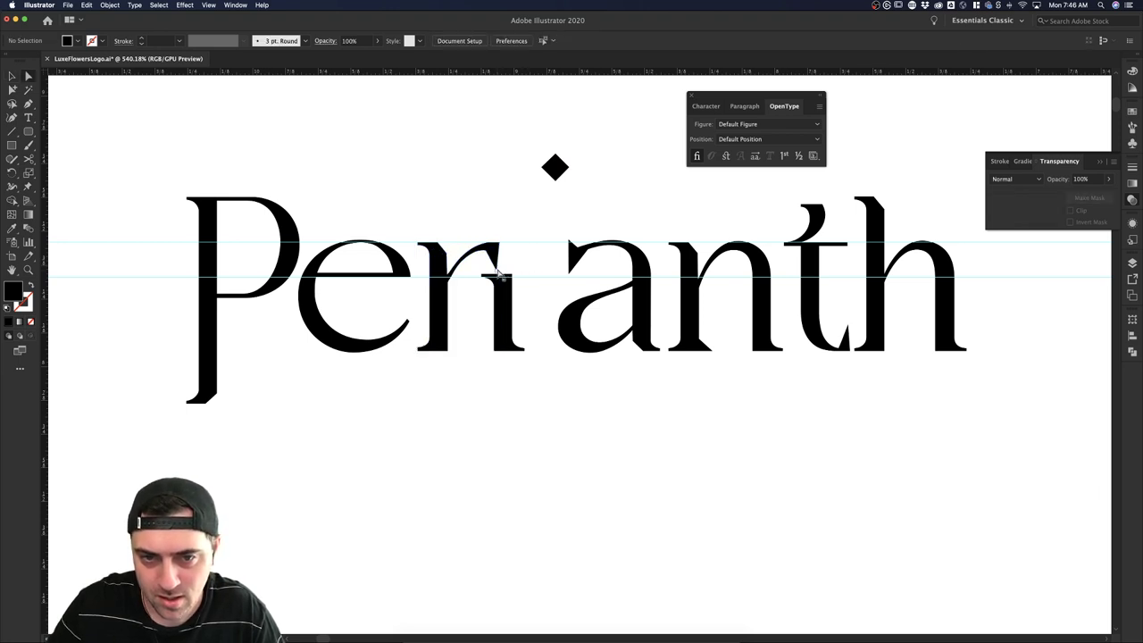
{"action": "key", "text": "v"}
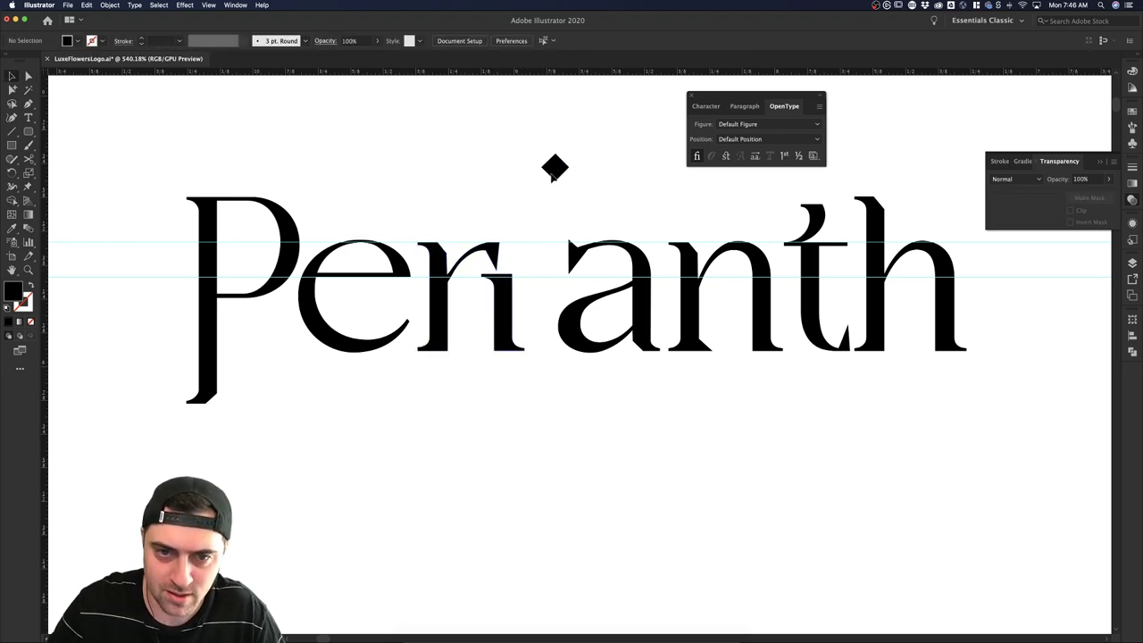
Copy the i's diamond dot out of the compound letter and place the loose duplicate above the P and e.
{"action": "mouse_move", "coordinate": [552, 175]}
{"action": "left_mouse_down"}
{"action": "mouse_move", "coordinate": [502, 255]}
{"action": "mouse_move", "coordinate": [553, 175]}
{"action": "left_mouse_up"}
{"action": "double_click", "coordinate": [557, 172]}
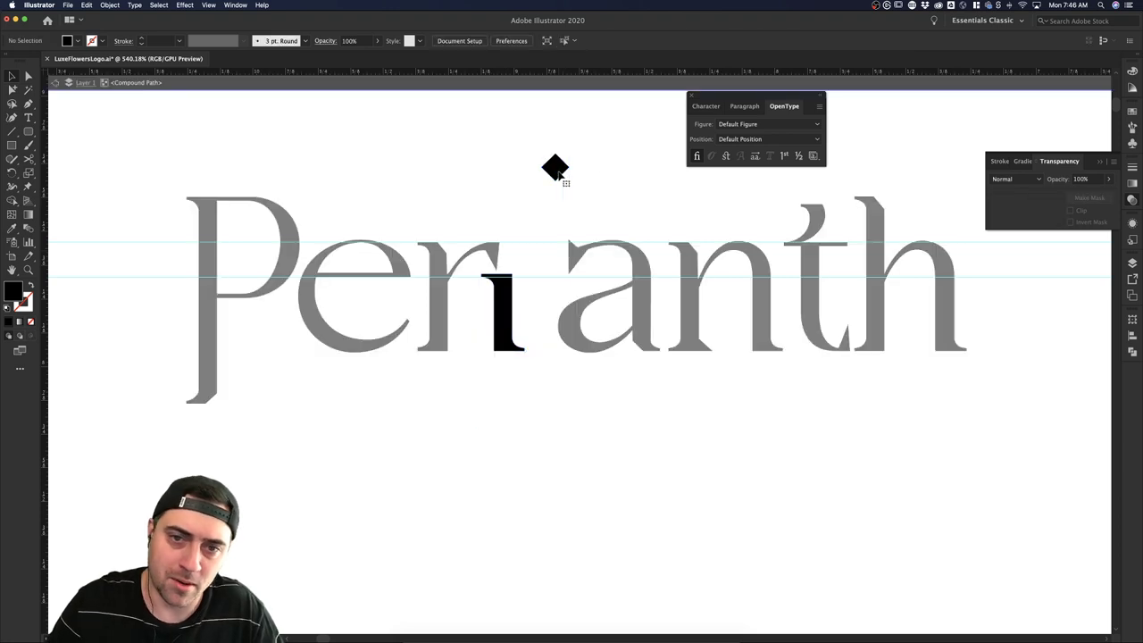
{"action": "left_click", "coordinate": [556, 171]}
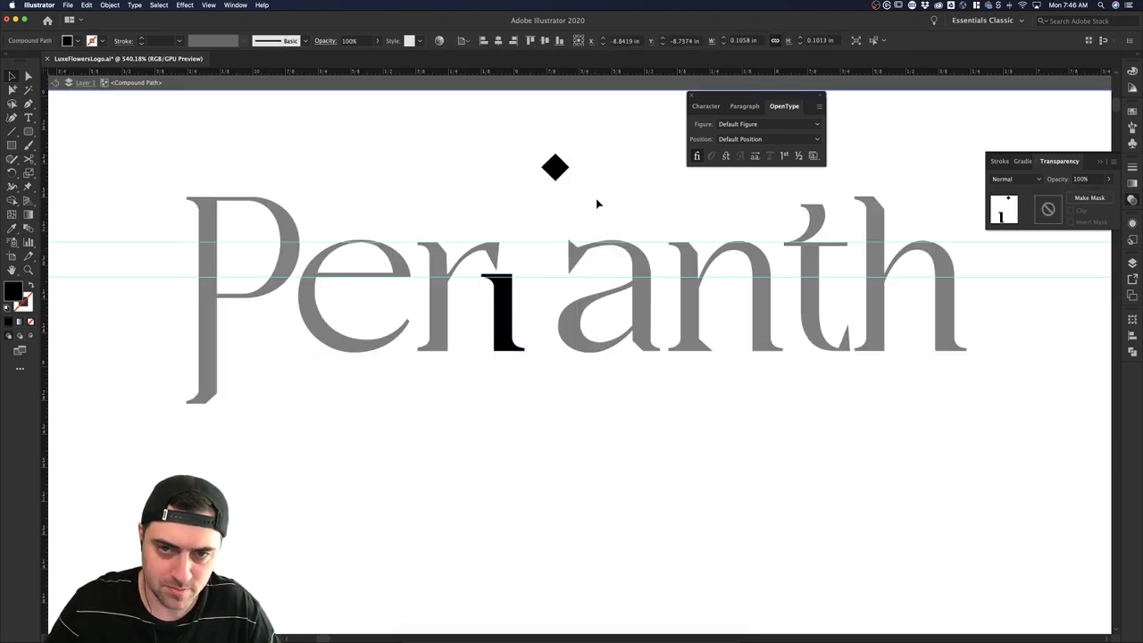
{"action": "double_click", "coordinate": [596, 199]}
{"action": "key", "text": "super+v"}
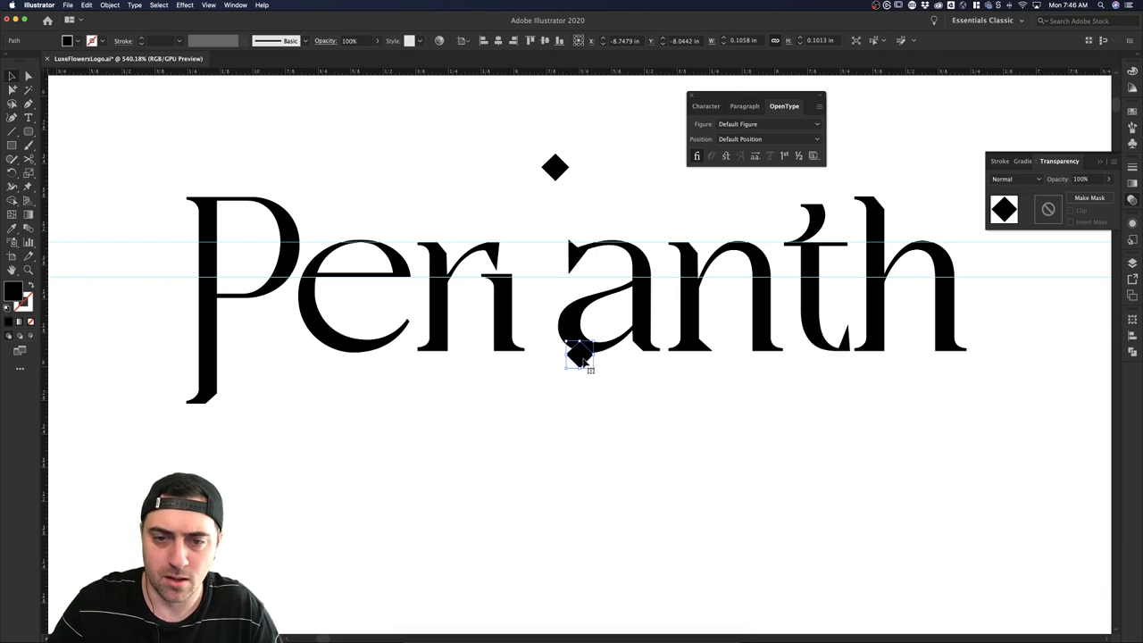
{"action": "left_click_drag", "start_coordinate": [587, 362], "coordinate": [283, 79]}
{"action": "left_click", "coordinate": [356, 138]}
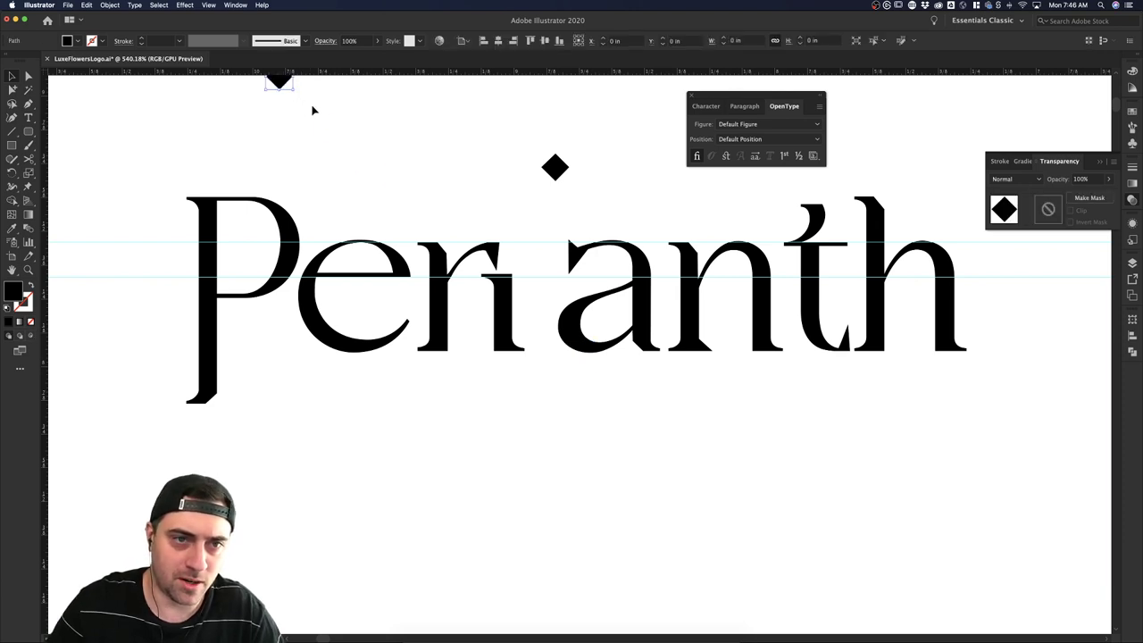
{"action": "left_click", "coordinate": [382, 137]}
Isolate the i, move its diamond dot onto the end of the r's arm above the stem, and exit isolation.
{"action": "left_click", "coordinate": [556, 169]}
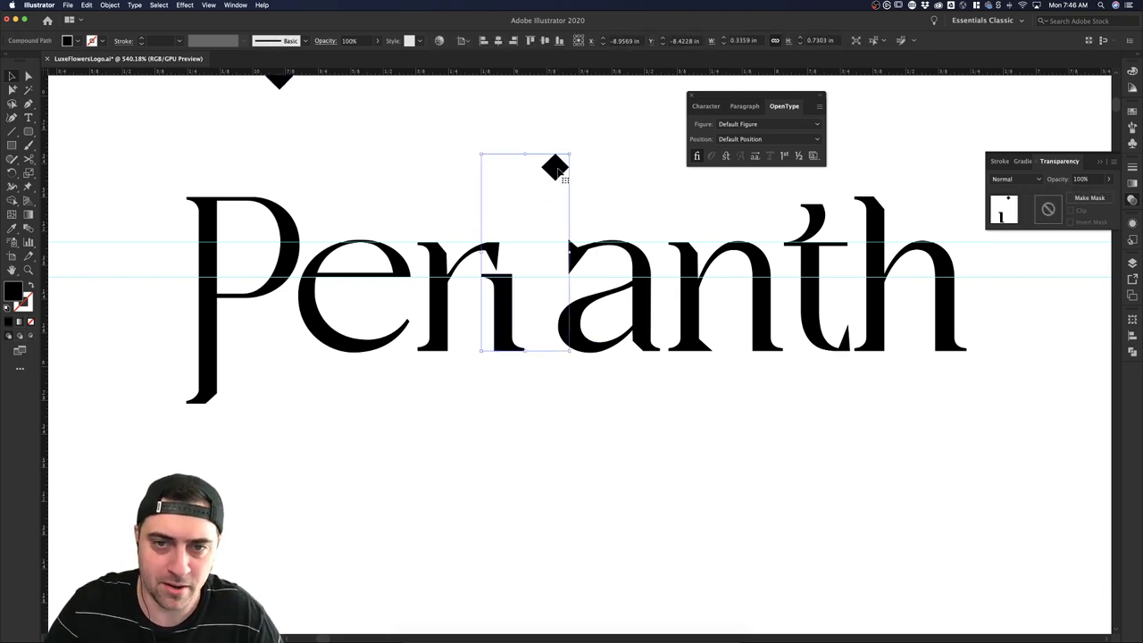
{"action": "double_click", "coordinate": [557, 170]}
{"action": "left_click_drag", "start_coordinate": [506, 258], "coordinate": [501, 257]}
{"action": "scroll", "coordinate": [513, 257], "scroll_direction": "up", "scroll_amount": 6}
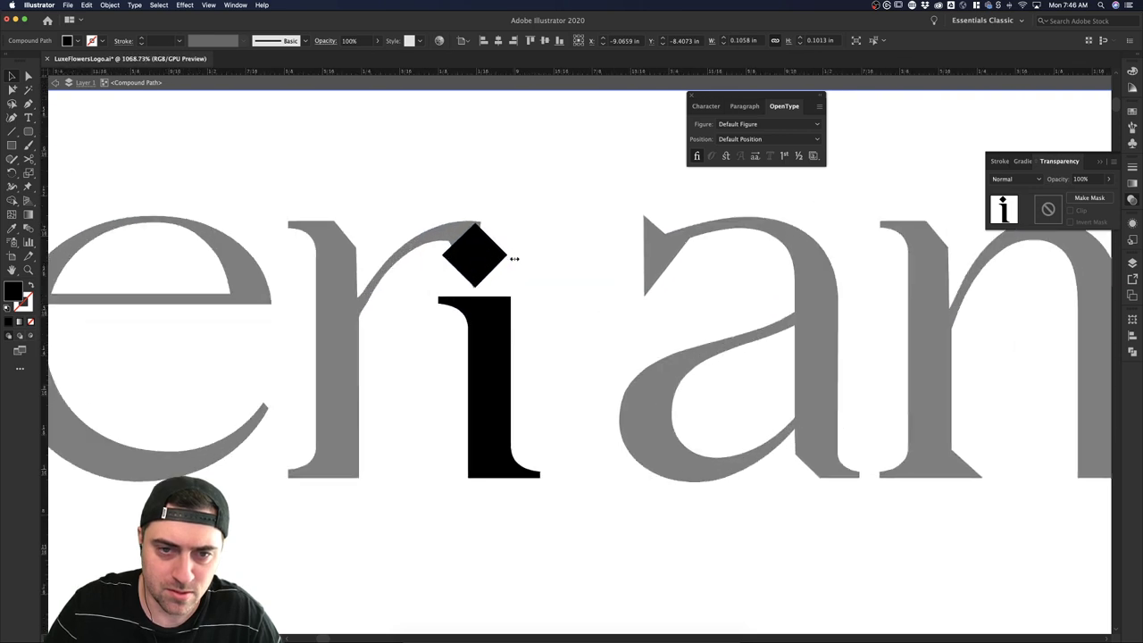
{"action": "double_click", "coordinate": [537, 245]}
Remove the diamond dot from the i's compound path and paste it in place as a separate shape.
{"action": "left_click", "coordinate": [491, 259]}
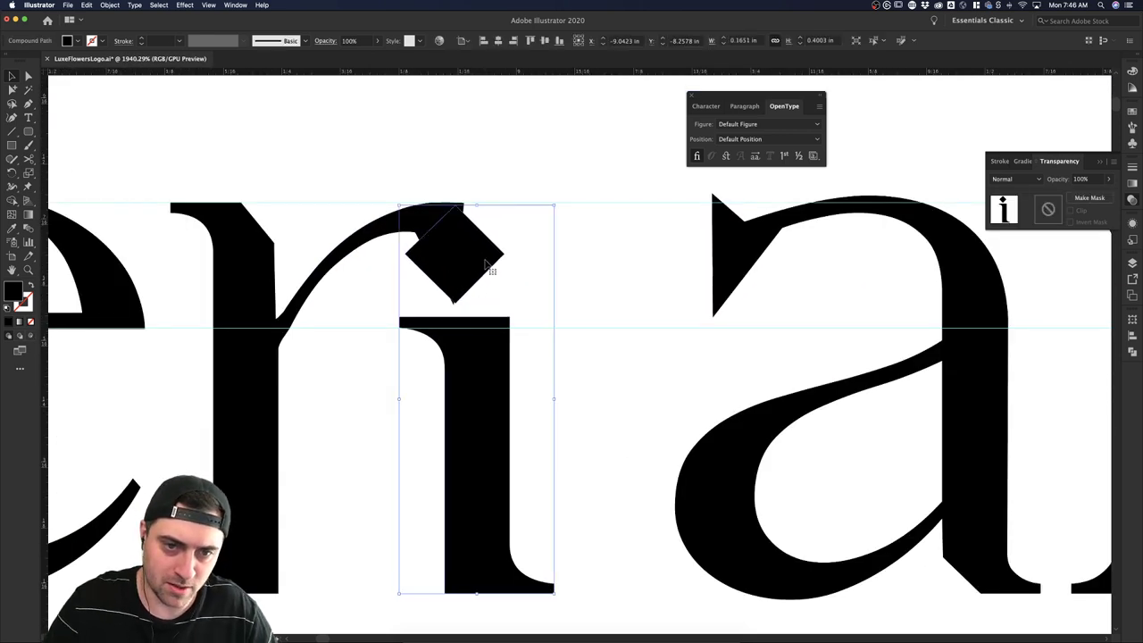
{"action": "double_click", "coordinate": [493, 261]}
{"action": "key", "text": "Delete"}
{"action": "double_click", "coordinate": [536, 268]}
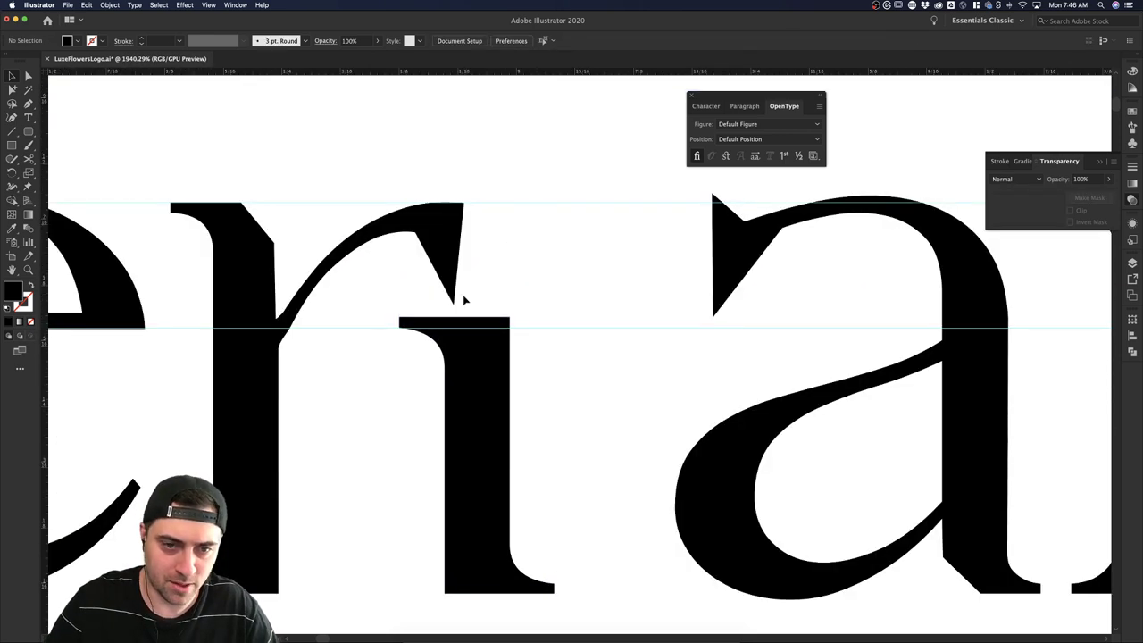
{"action": "key", "text": "super+f"}
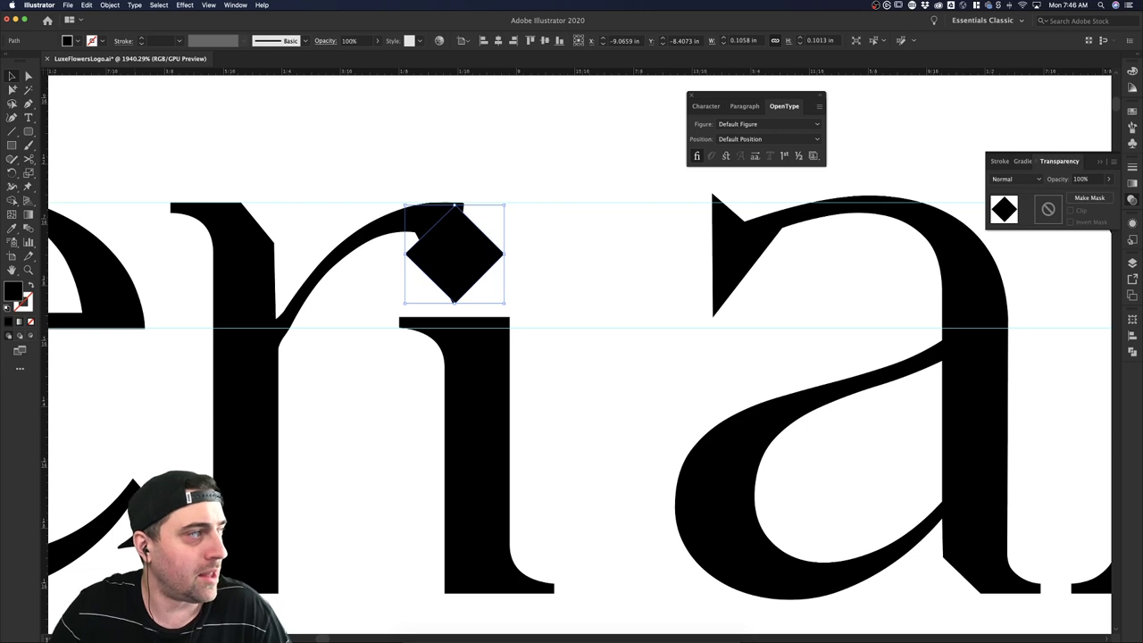
Nudge the separate diamond slightly upward over the end of the r's arm.
{"action": "scroll", "coordinate": [515, 267], "scroll_direction": "down", "scroll_amount": 2}
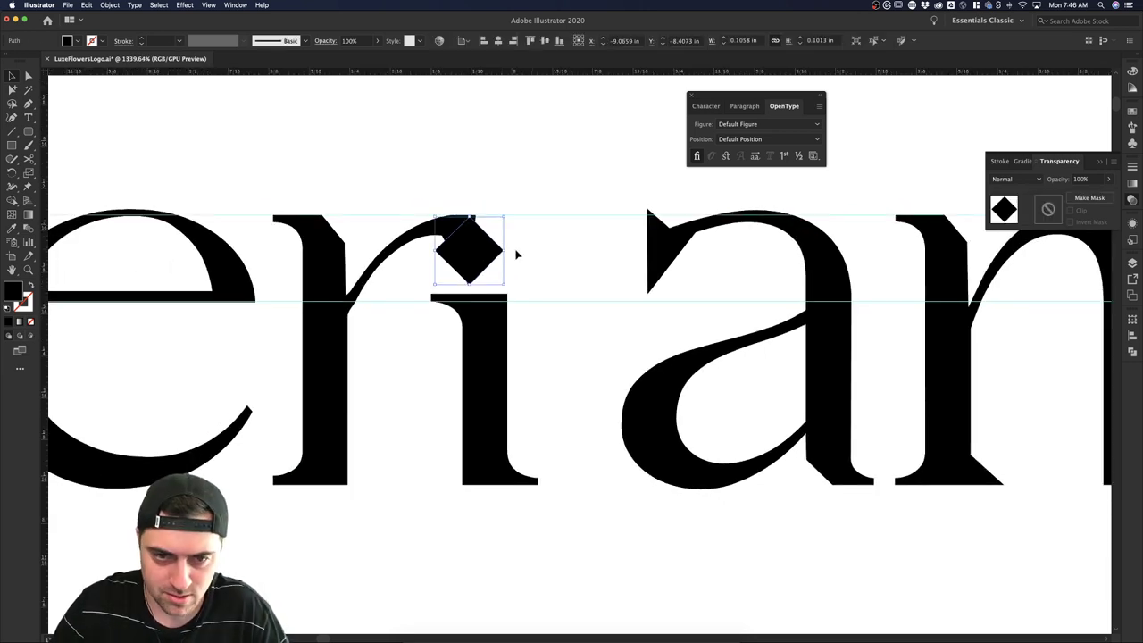
{"action": "left_click_drag", "start_coordinate": [479, 254], "coordinate": [479, 249]}
{"action": "left_click", "coordinate": [533, 292]}
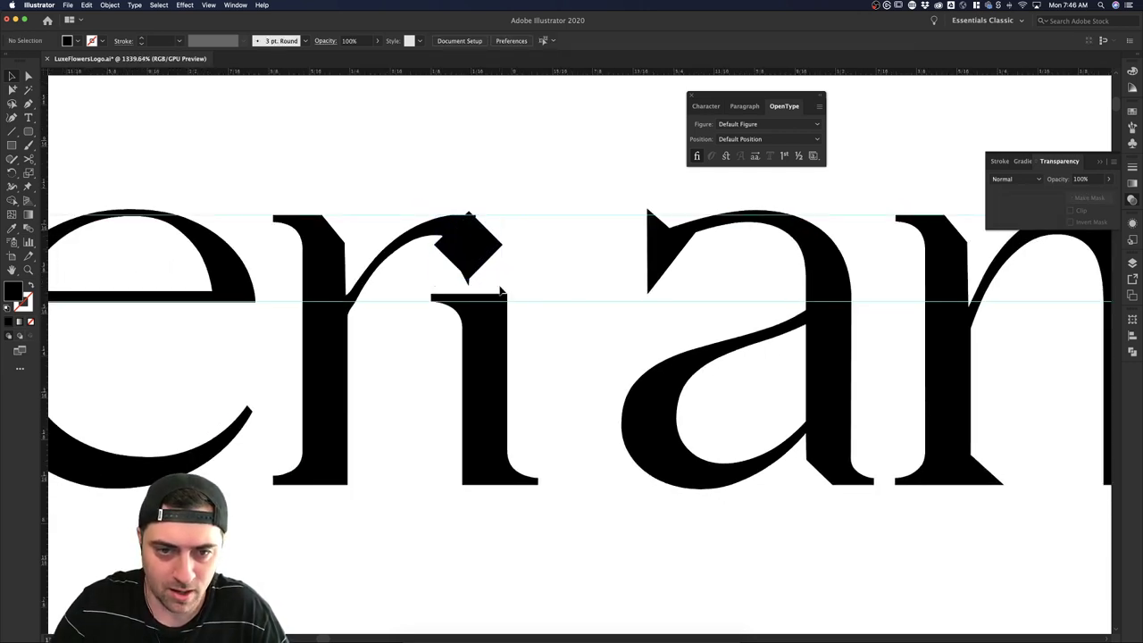
{"action": "left_click", "coordinate": [490, 306]}
{"action": "left_click", "coordinate": [484, 262]}
Rotate the diamond slightly clockwise and set its top corner on the upper tip of the r's arm.
{"action": "left_click", "coordinate": [492, 256]}
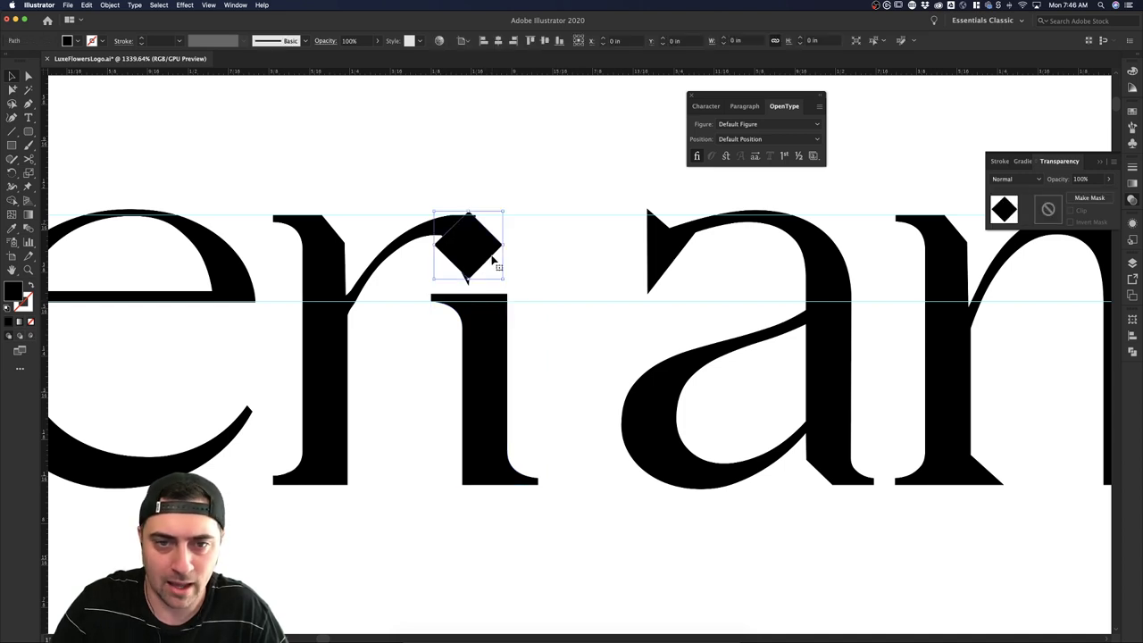
{"action": "left_click_drag", "start_coordinate": [493, 261], "coordinate": [507, 289]}
{"action": "left_click", "coordinate": [540, 275]}
{"action": "scroll", "coordinate": [490, 248], "scroll_direction": "up", "scroll_amount": 4}
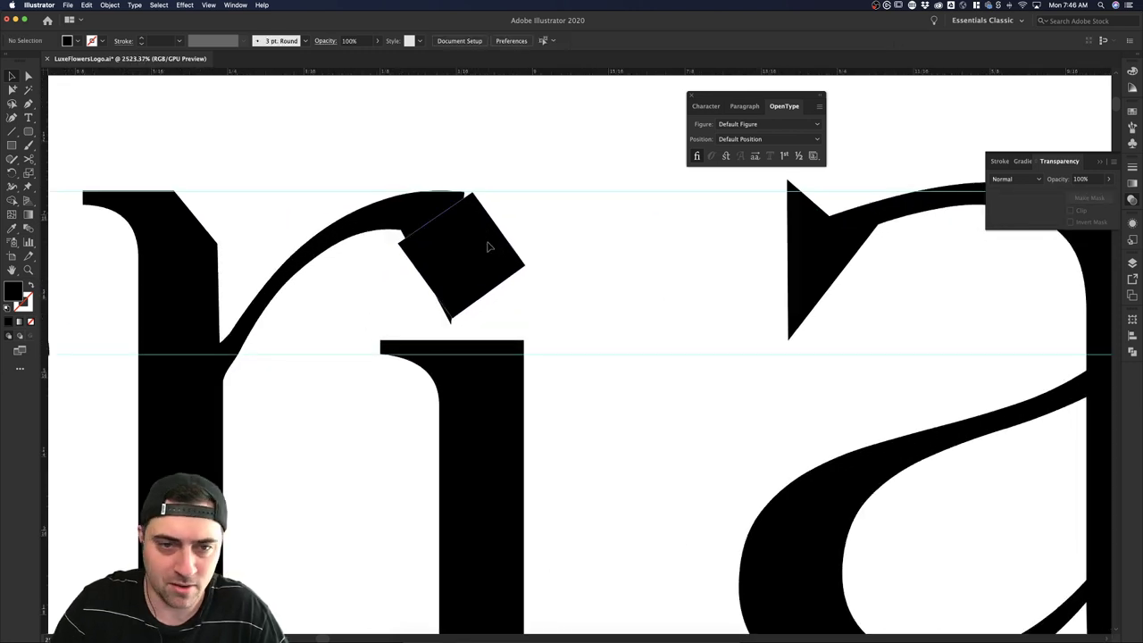
{"action": "left_click", "coordinate": [480, 247]}
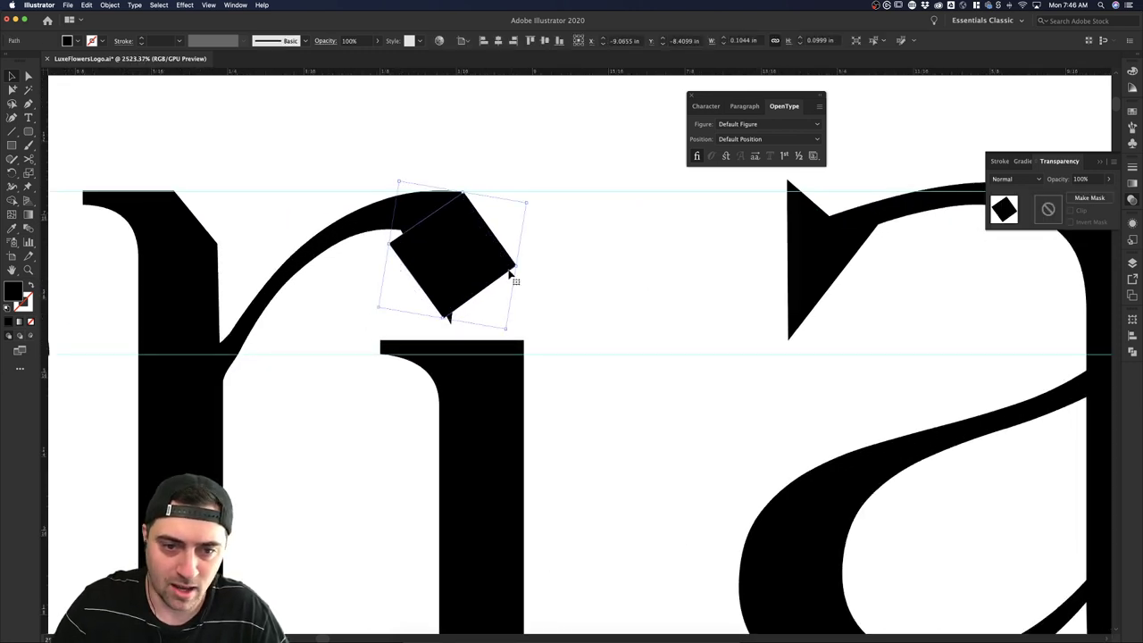
{"action": "left_click", "coordinate": [532, 321]}
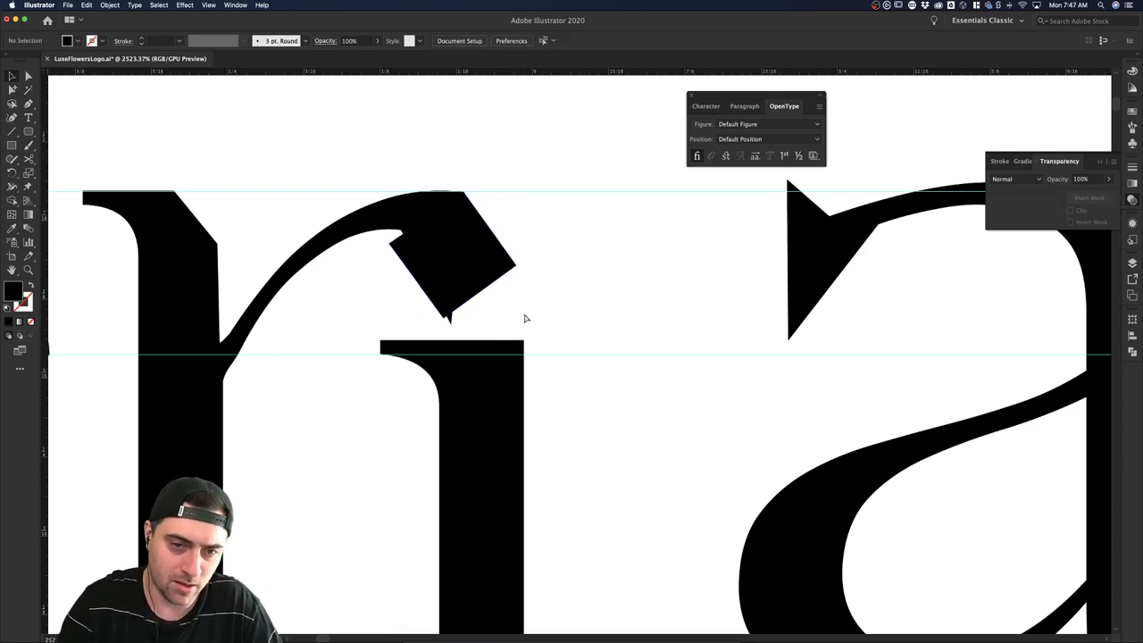
Switch to outline view and fine-tune the diamond's rotation and position against the slanted end of the r's arm.
{"action": "key", "text": "ctrl+y"}
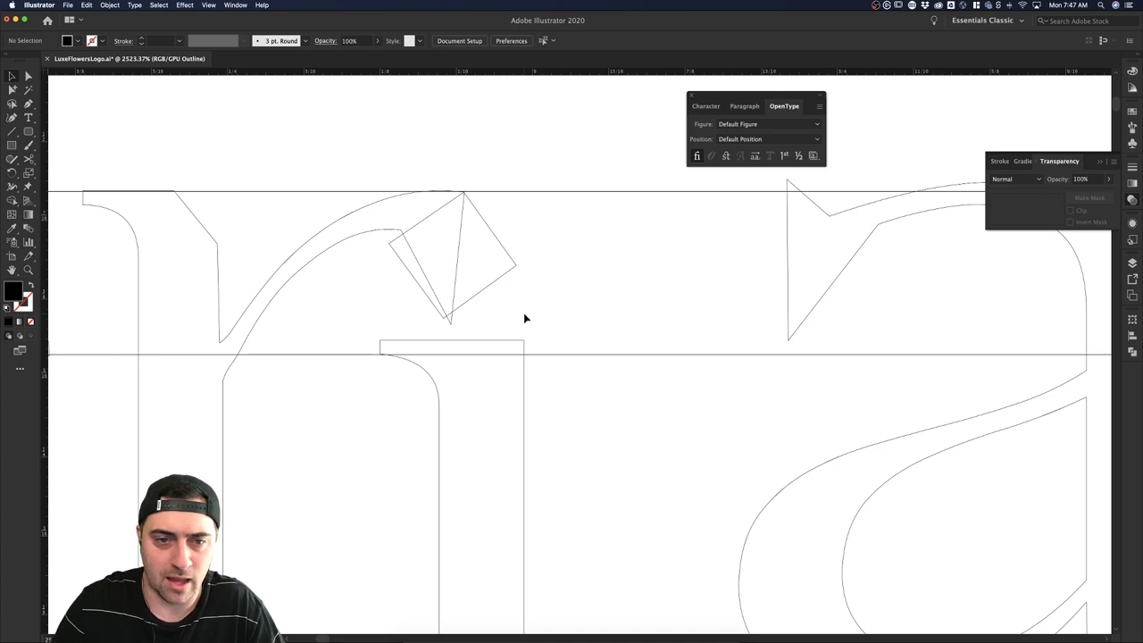
{"action": "left_click", "coordinate": [494, 295]}
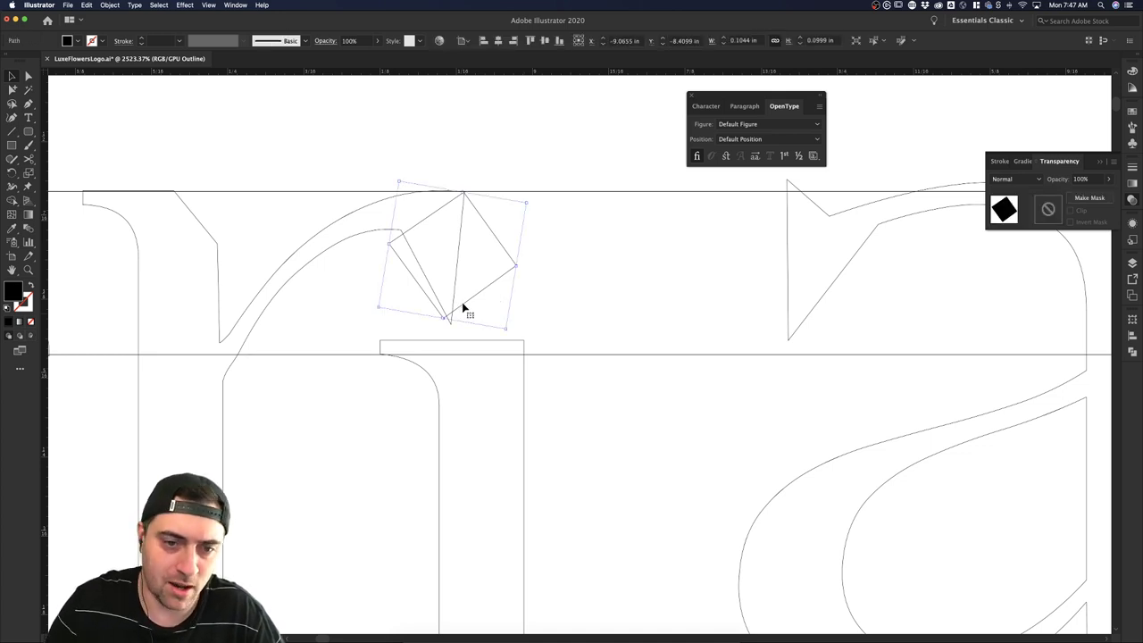
{"action": "mouse_move", "coordinate": [391, 244]}
{"action": "left_mouse_down"}
{"action": "mouse_move", "coordinate": [410, 247]}
{"action": "mouse_move", "coordinate": [390, 243]}
{"action": "left_mouse_up"}
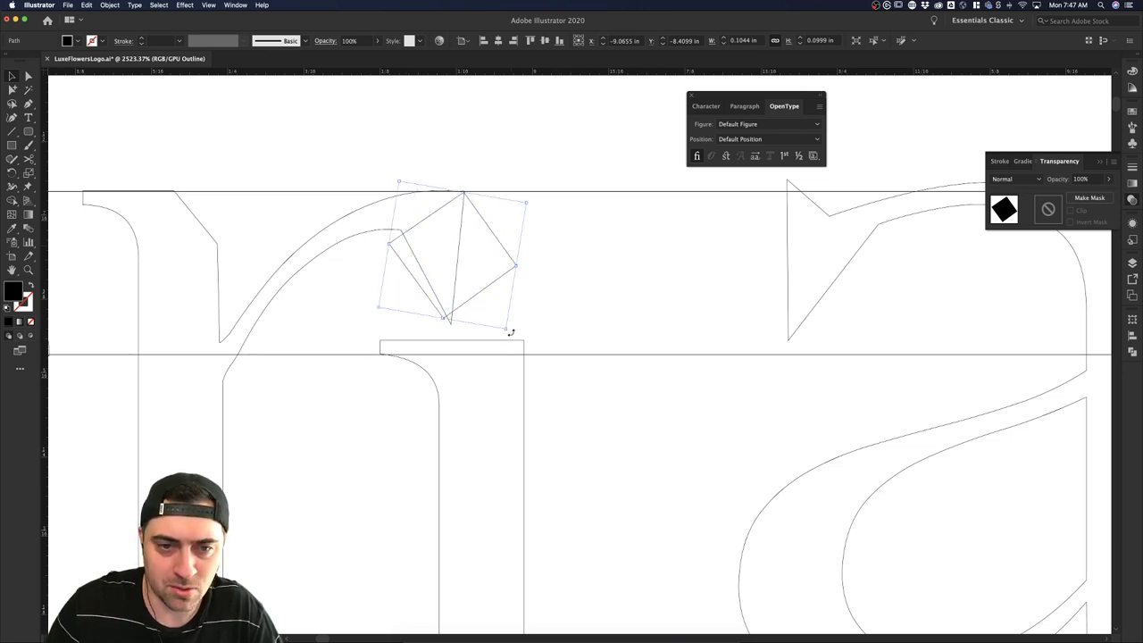
{"action": "left_click_drag", "start_coordinate": [510, 331], "coordinate": [515, 330]}
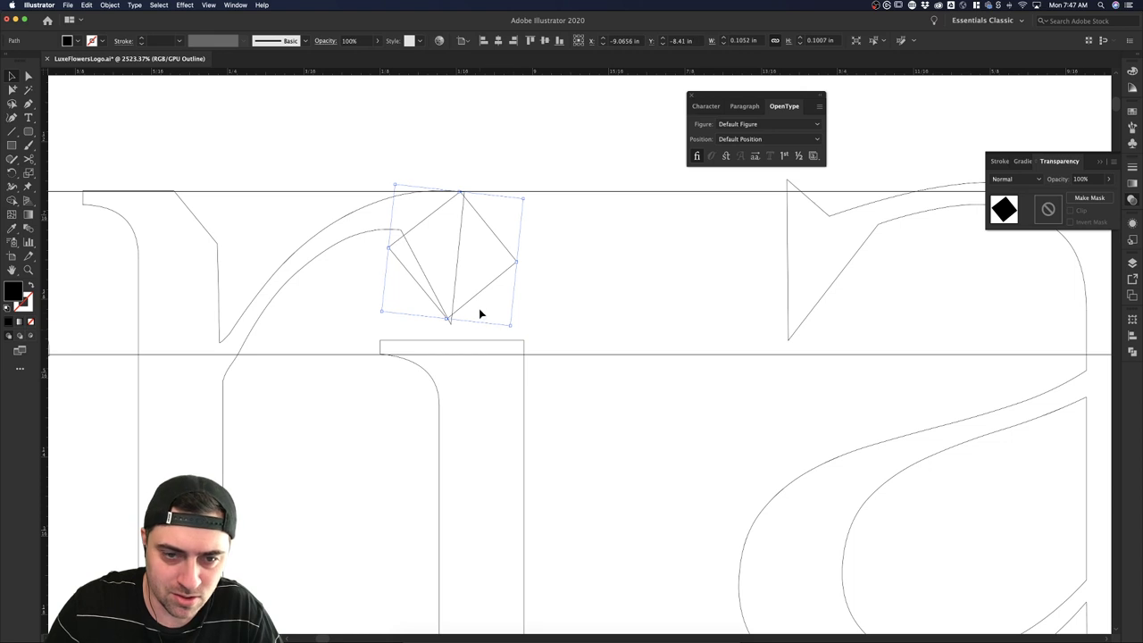
{"action": "left_click_drag", "start_coordinate": [473, 299], "coordinate": [479, 305]}
Stretch the diamond downward so that its bottom corner meets the lower point of the r's terminal.
{"action": "scroll", "coordinate": [459, 186], "scroll_direction": "up", "scroll_amount": 3}
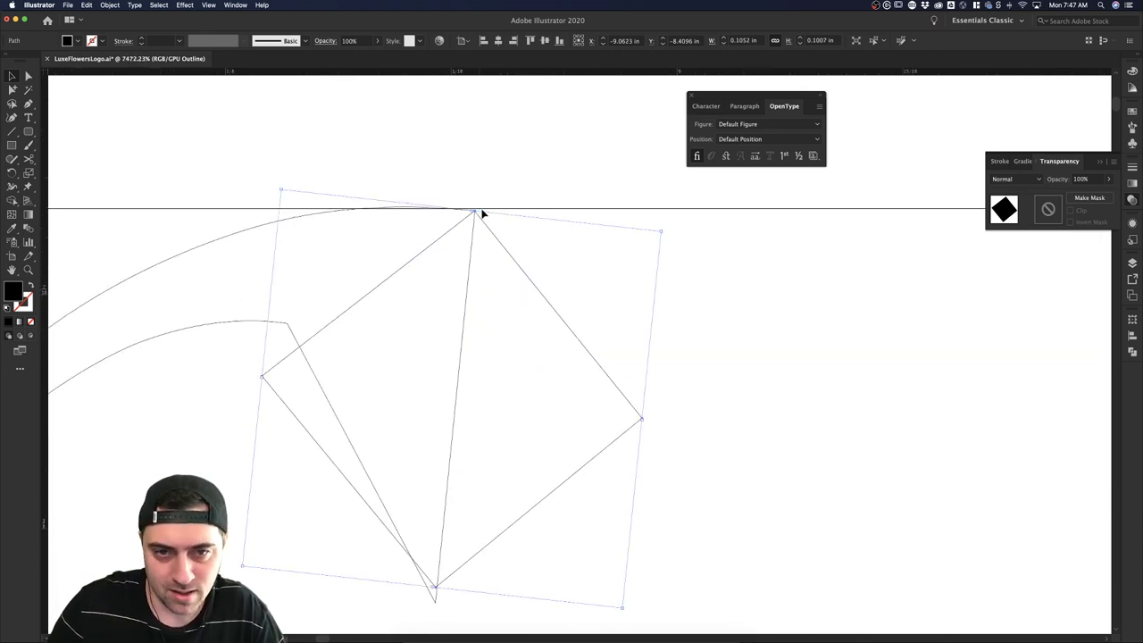
{"action": "scroll", "coordinate": [504, 551], "scroll_direction": "down", "scroll_amount": 1}
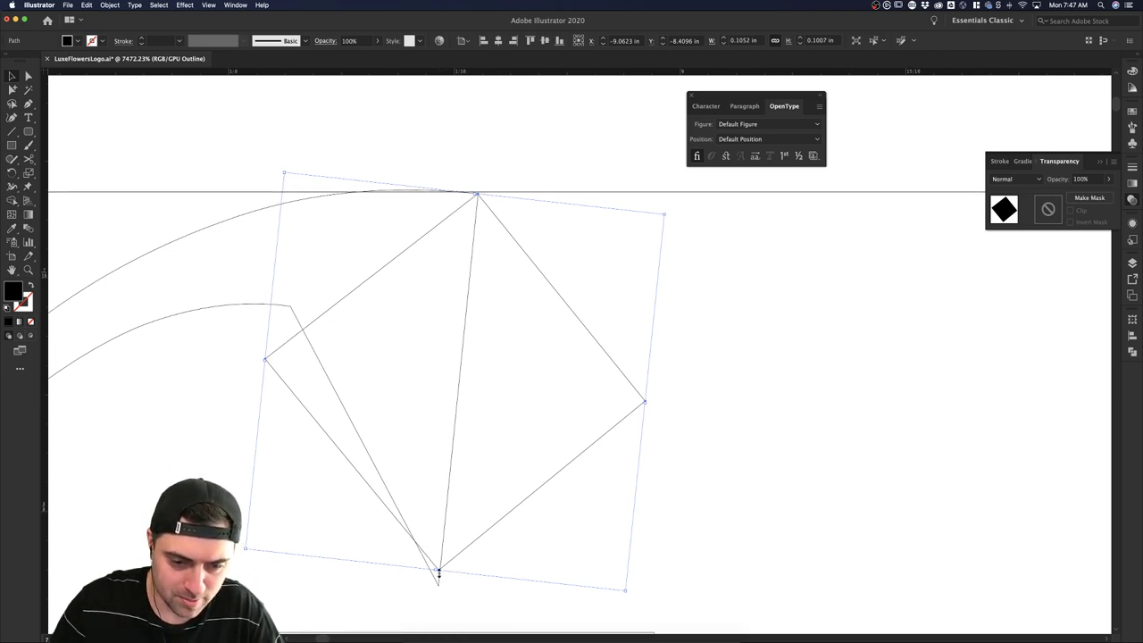
{"action": "left_click_drag", "start_coordinate": [437, 572], "coordinate": [439, 585]}
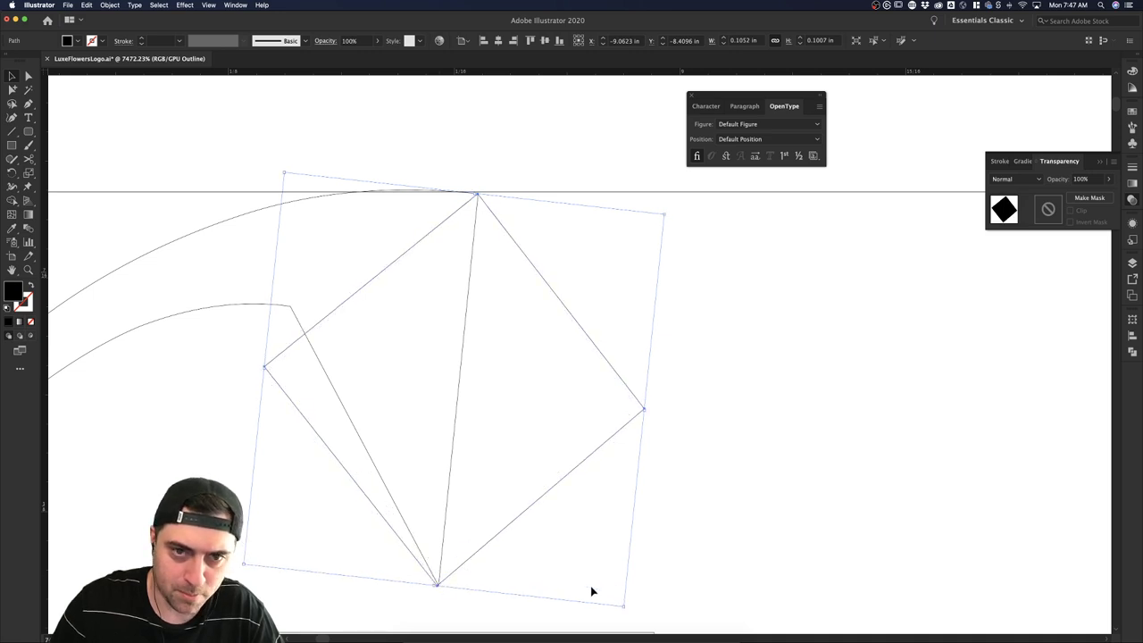
{"action": "left_click", "coordinate": [706, 544]}
Make a tiny adjustment to the diamond's angle and size to match its top corner to the r's upper tip.
{"action": "scroll", "coordinate": [706, 546], "scroll_direction": "down", "scroll_amount": 1}
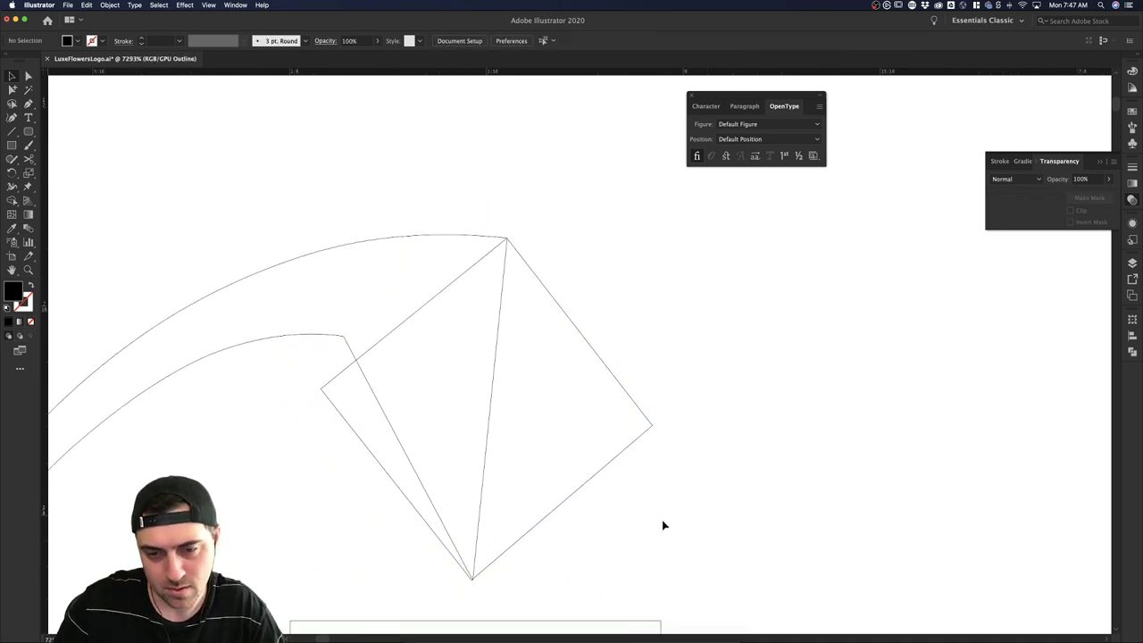
{"action": "left_click", "coordinate": [608, 472]}
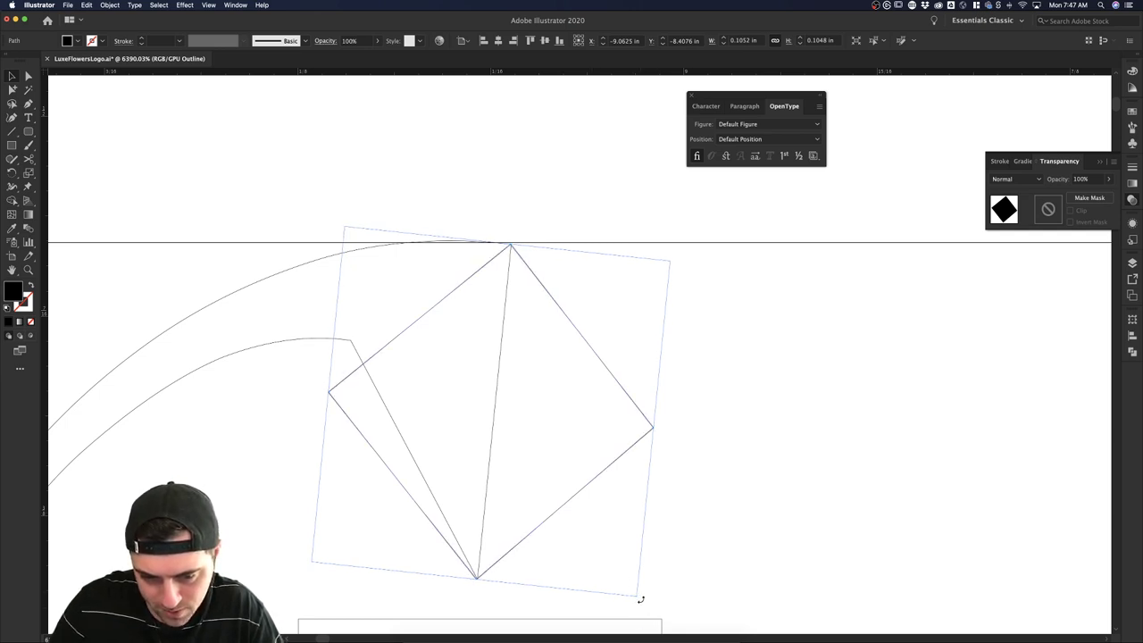
{"action": "left_click", "coordinate": [688, 572]}
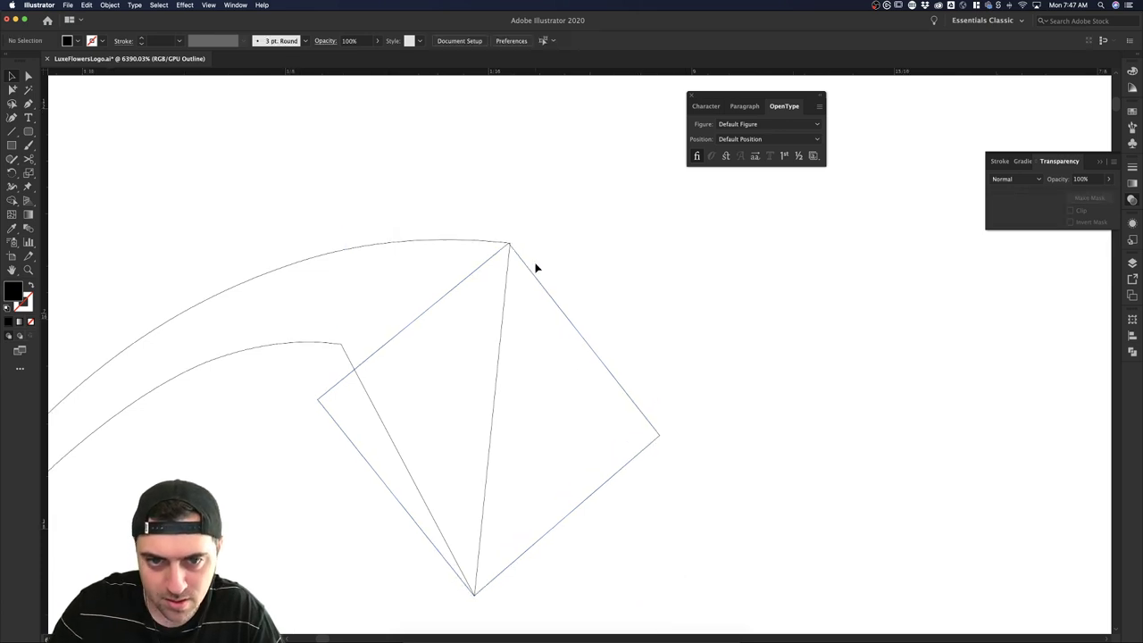
{"action": "scroll", "coordinate": [505, 241], "scroll_direction": "up", "scroll_amount": 2}
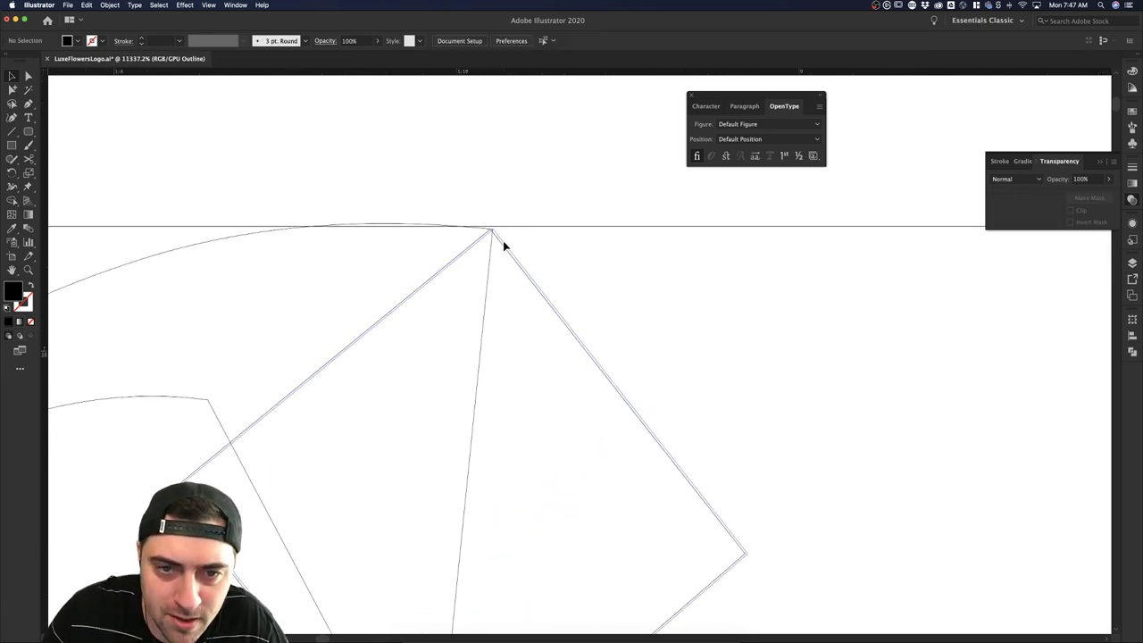
{"action": "left_click", "coordinate": [505, 242]}
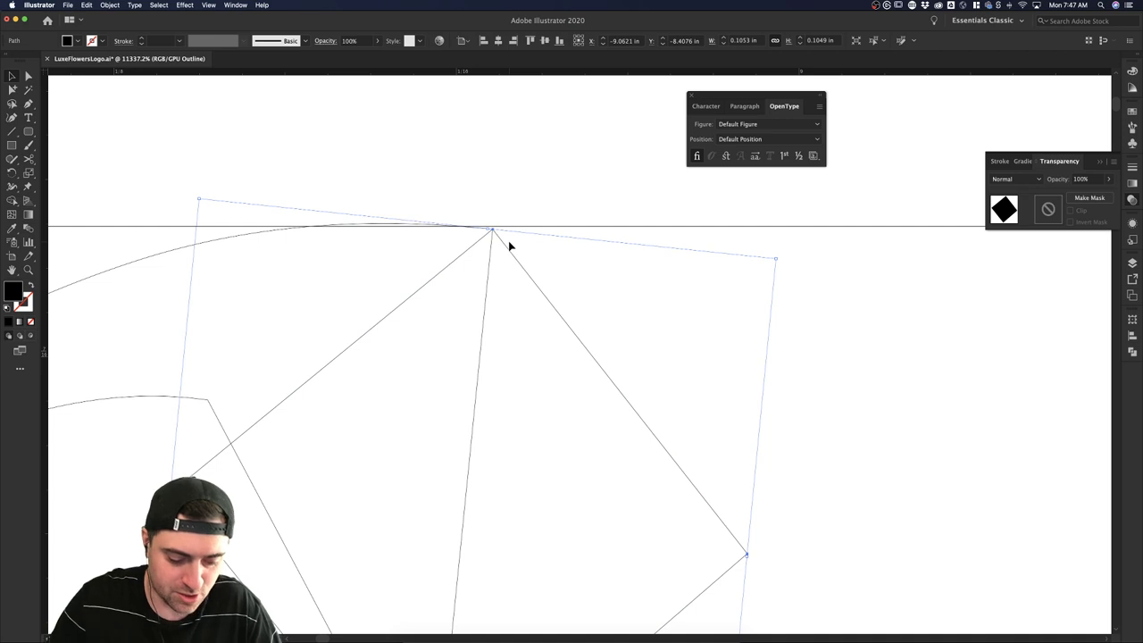
{"action": "left_click", "coordinate": [373, 150]}
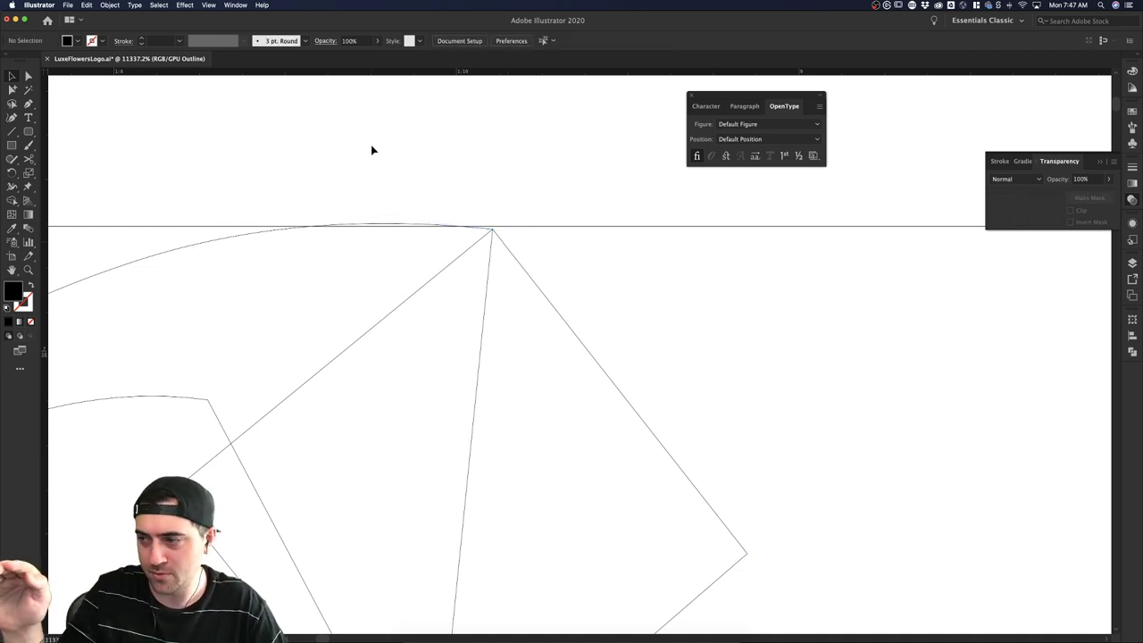
Rotate the diamond by a tiny amount so its bottom corner meets the lower point of the r's terminal.
{"action": "scroll", "coordinate": [373, 149], "scroll_direction": "down", "scroll_amount": 2}
{"action": "scroll", "coordinate": [372, 150], "scroll_direction": "down", "scroll_amount": 2}
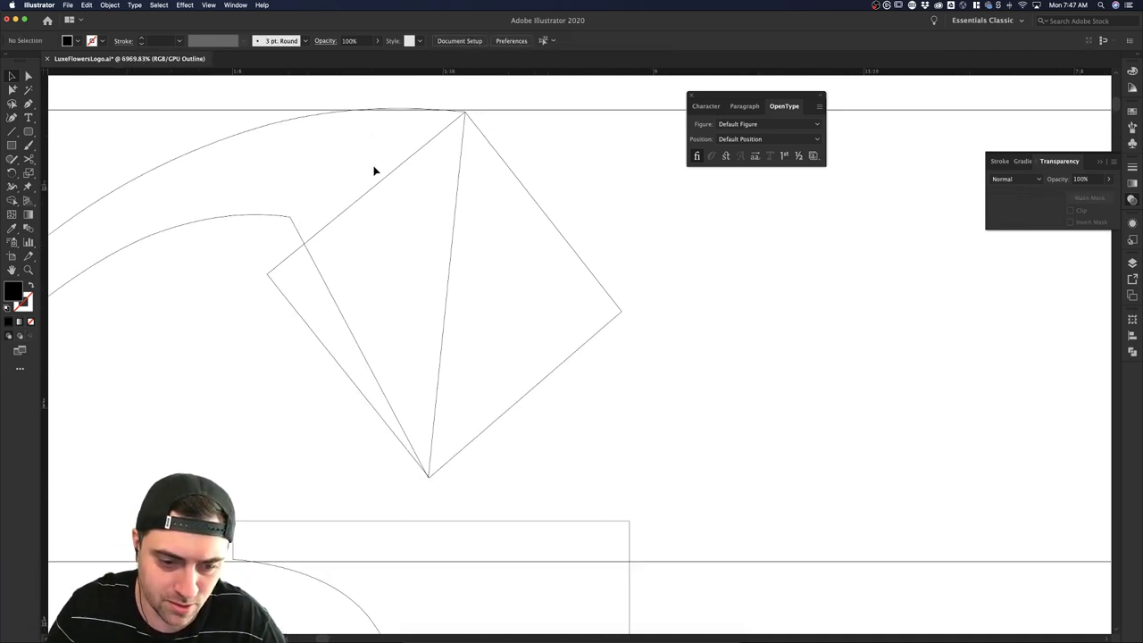
{"action": "scroll", "coordinate": [438, 506], "scroll_direction": "up", "scroll_amount": 5}
{"action": "scroll", "coordinate": [441, 553], "scroll_direction": "down", "scroll_amount": 3}
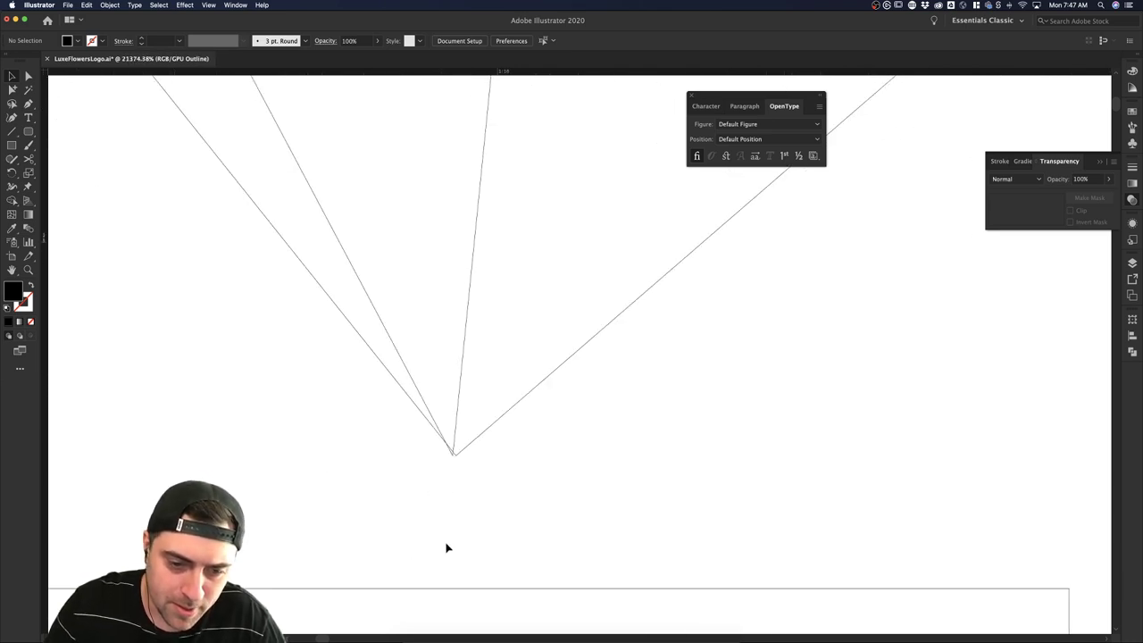
{"action": "left_click", "coordinate": [459, 454]}
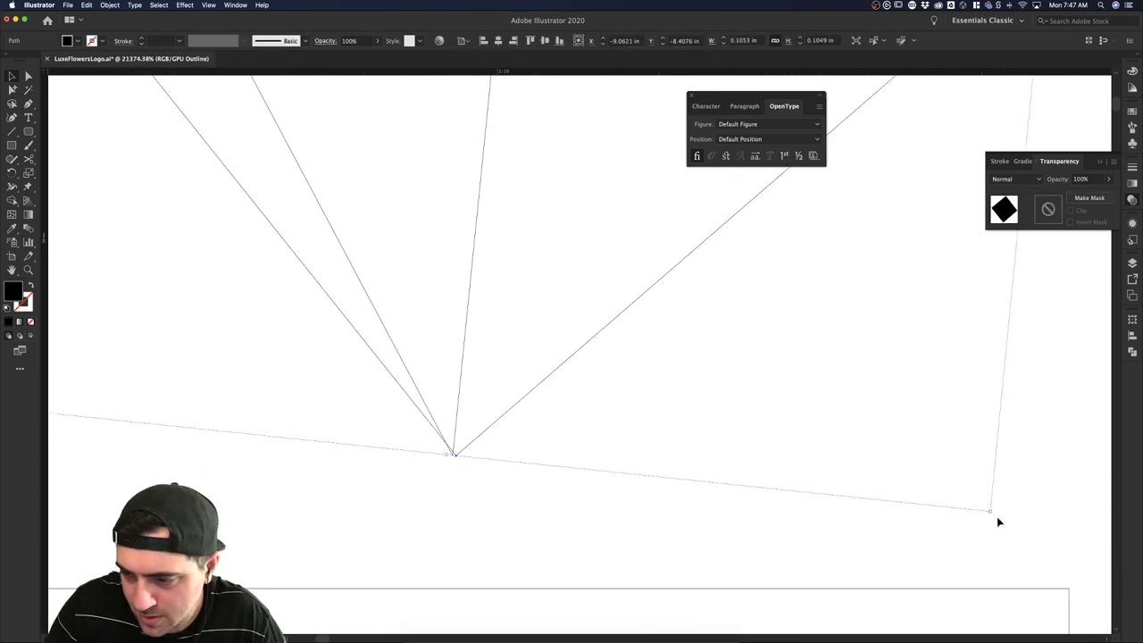
{"action": "left_click_drag", "start_coordinate": [993, 515], "coordinate": [991, 516]}
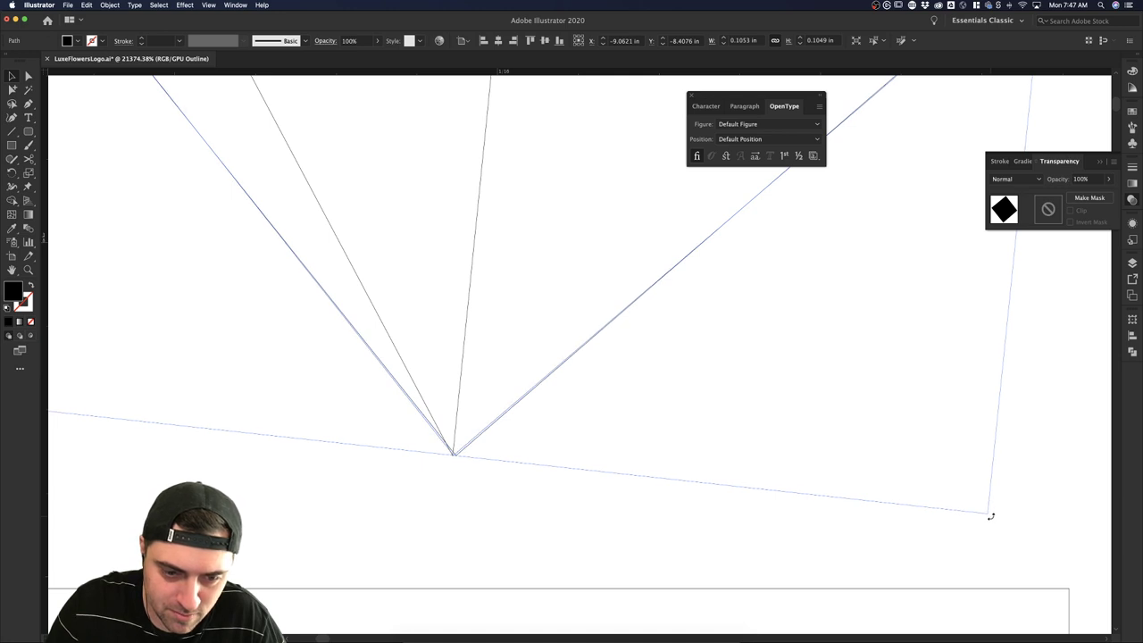
{"action": "left_click", "coordinate": [926, 473]}
{"action": "scroll", "coordinate": [923, 468], "scroll_direction": "down", "scroll_amount": 3}
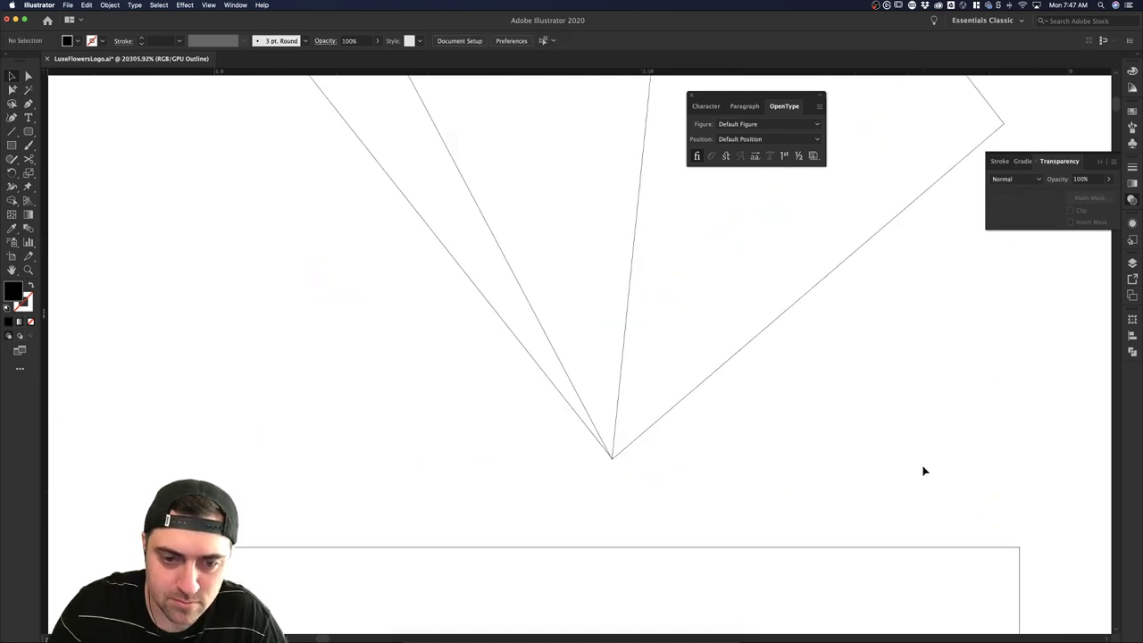
Nudge the diamond minimally to the left so its top corner sits on the upper tip of the r's arm.
{"action": "scroll", "coordinate": [907, 462], "scroll_direction": "up", "scroll_amount": 3}
{"action": "scroll", "coordinate": [905, 456], "scroll_direction": "up", "scroll_amount": 1}
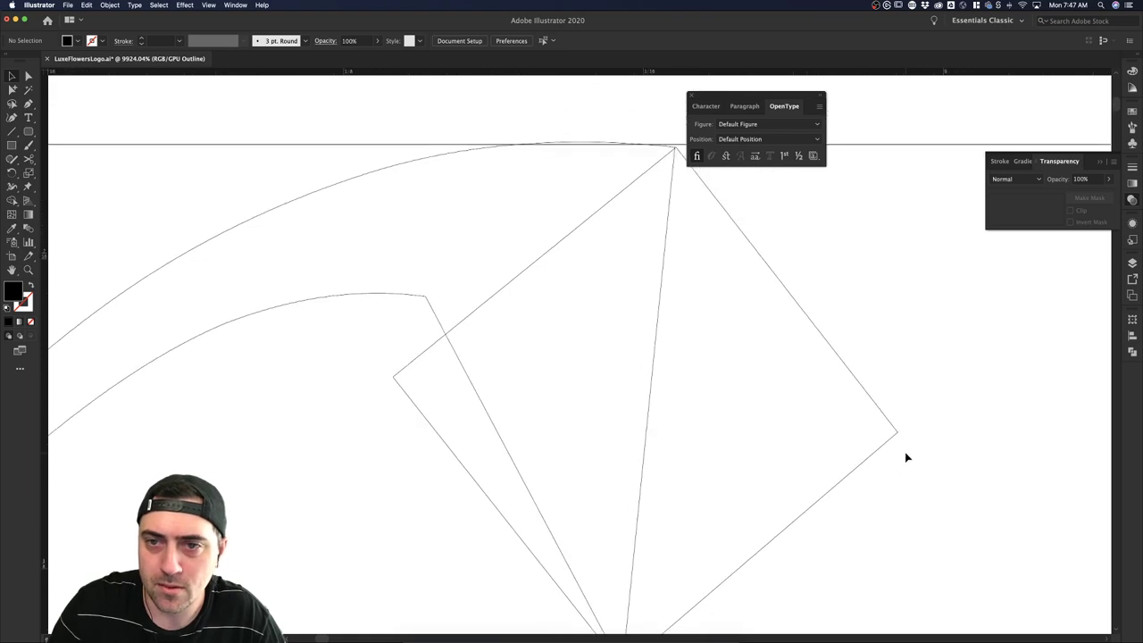
{"action": "scroll", "coordinate": [665, 158], "scroll_direction": "right", "scroll_amount": 1}
{"action": "scroll", "coordinate": [652, 166], "scroll_direction": "up", "scroll_amount": 3}
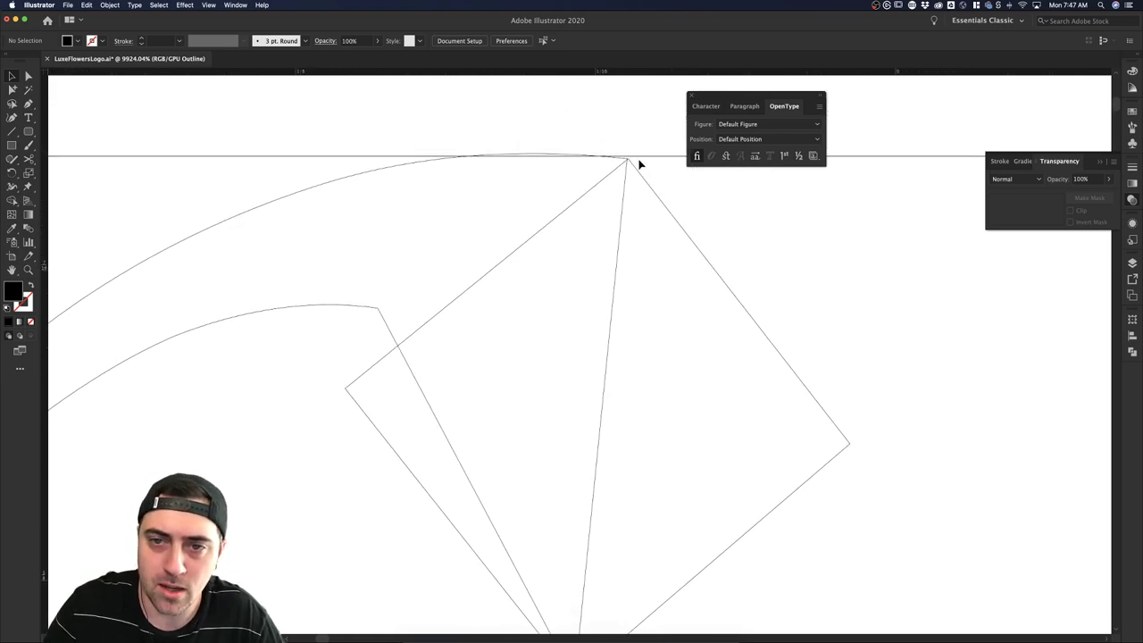
{"action": "left_click", "coordinate": [610, 168]}
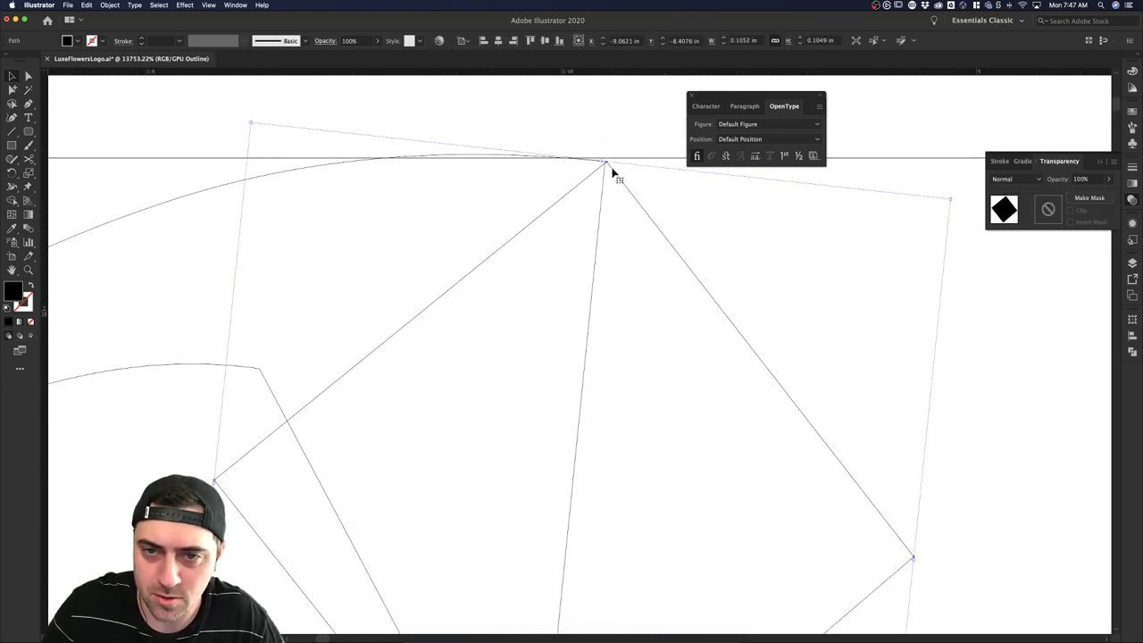
{"action": "left_click", "coordinate": [614, 143]}
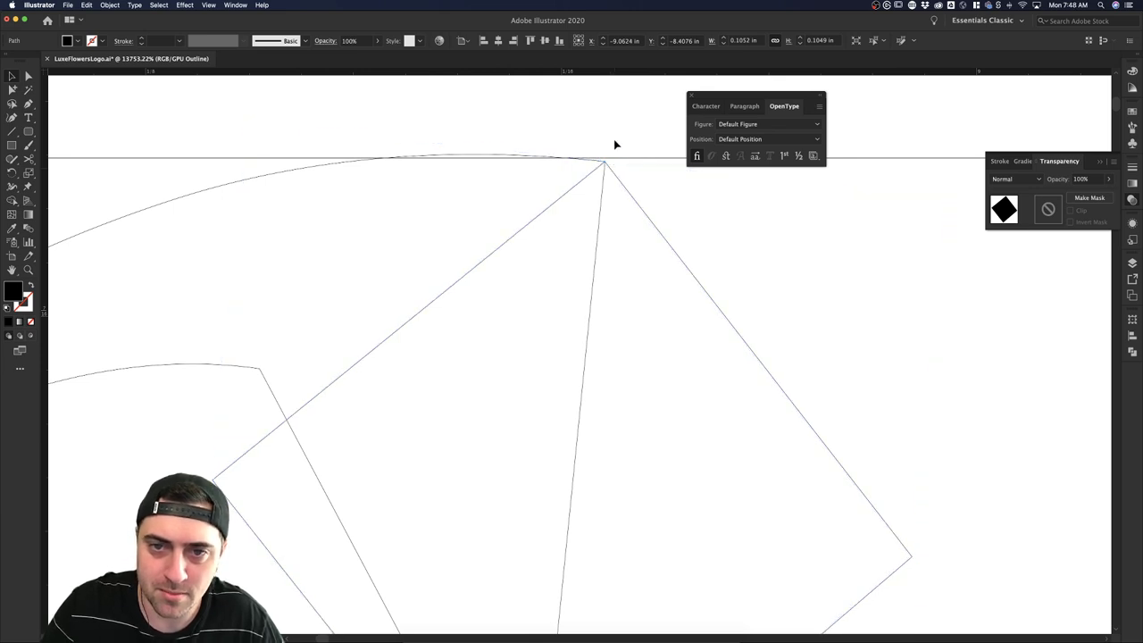
Check the diamond's bottom corner against the r's terminal and switch from outline view back to the filled preview.
{"action": "scroll", "coordinate": [616, 143], "scroll_direction": "down", "scroll_amount": 4}
{"action": "scroll", "coordinate": [616, 144], "scroll_direction": "down", "scroll_amount": 2}
{"action": "scroll", "coordinate": [617, 144], "scroll_direction": "down", "scroll_amount": 6}
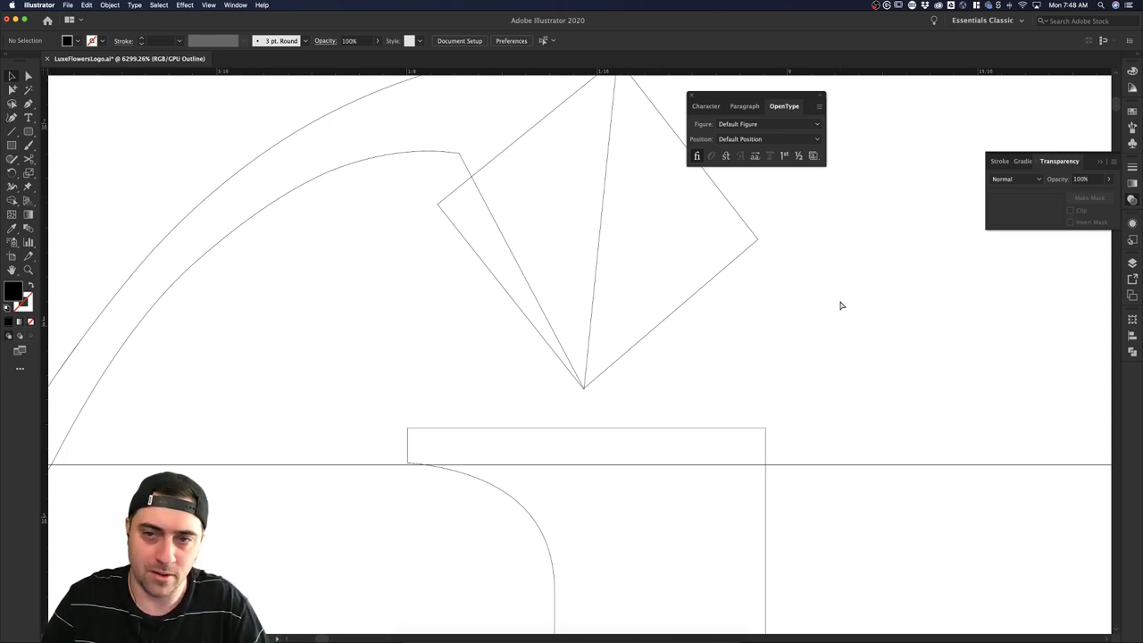
{"action": "key", "text": "super+y"}
{"action": "scroll", "coordinate": [705, 273], "scroll_direction": "down", "scroll_amount": 8}
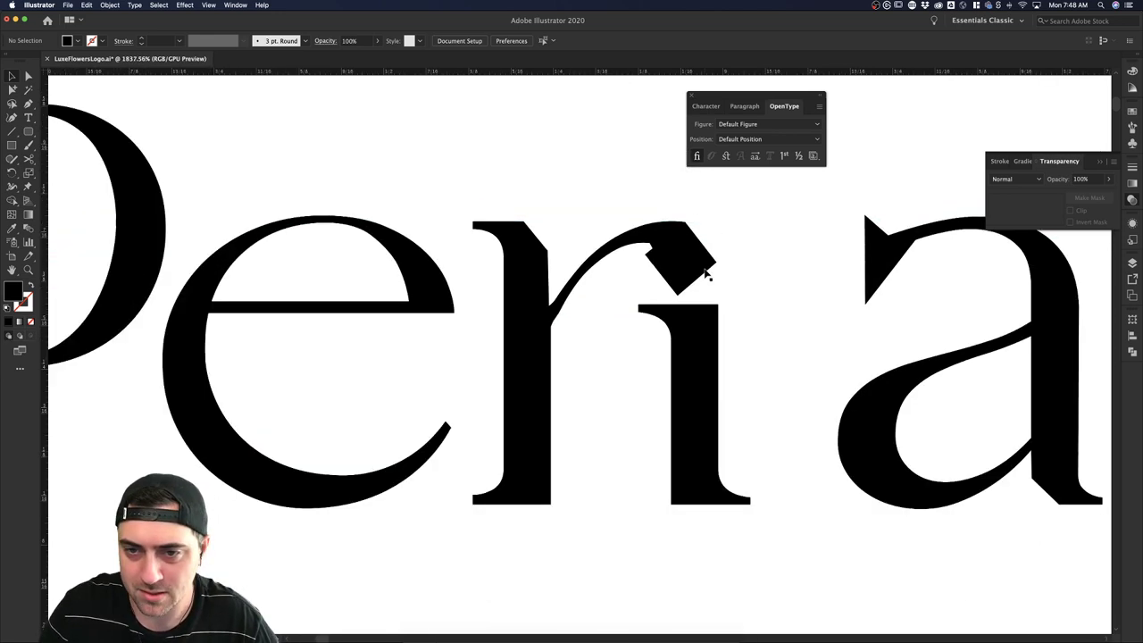
{"action": "scroll", "coordinate": [718, 261], "scroll_direction": "down", "scroll_amount": 9}
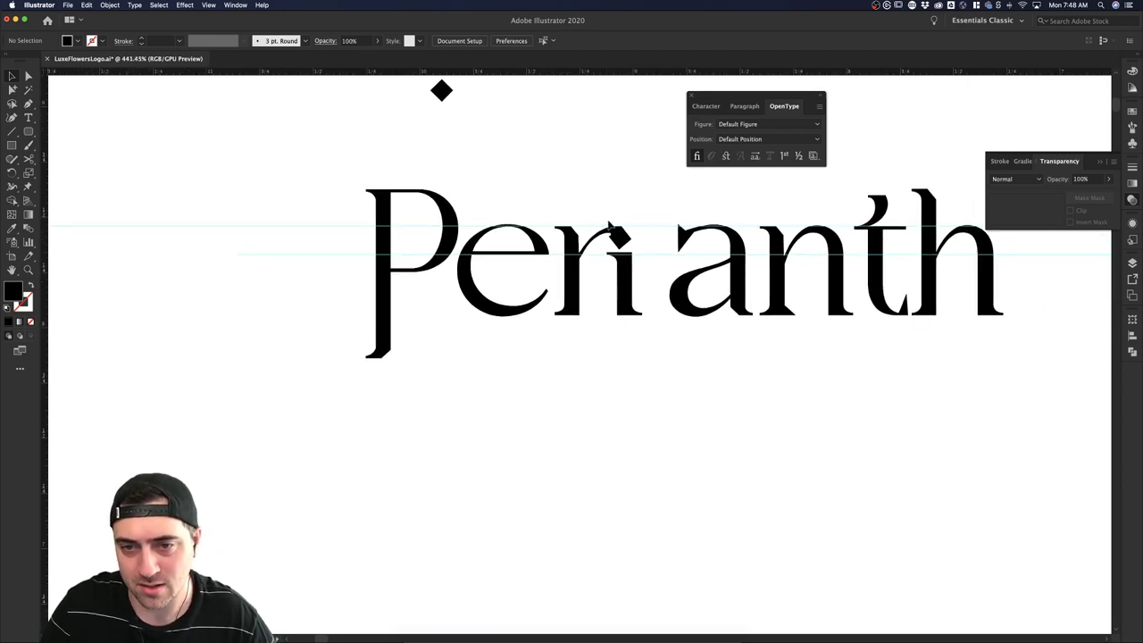
{"action": "scroll", "coordinate": [609, 225], "scroll_direction": "up", "scroll_amount": 5}
{"action": "left_click", "coordinate": [631, 259]}
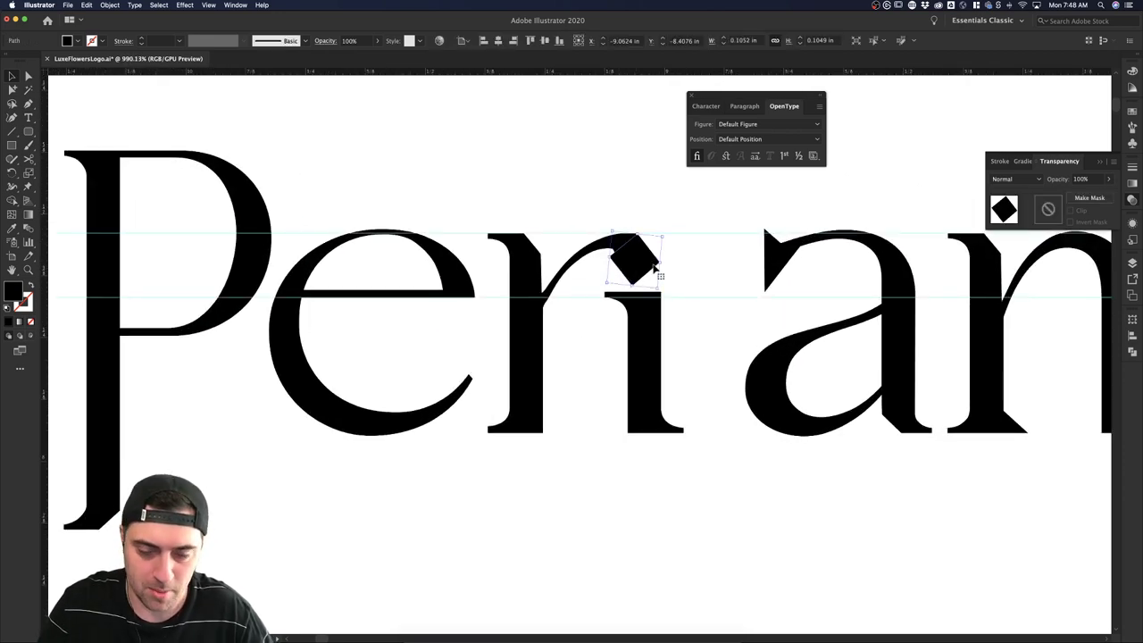
{"action": "key", "text": "a"}
{"action": "left_click", "coordinate": [680, 262]}
{"action": "left_click", "coordinate": [610, 259]}
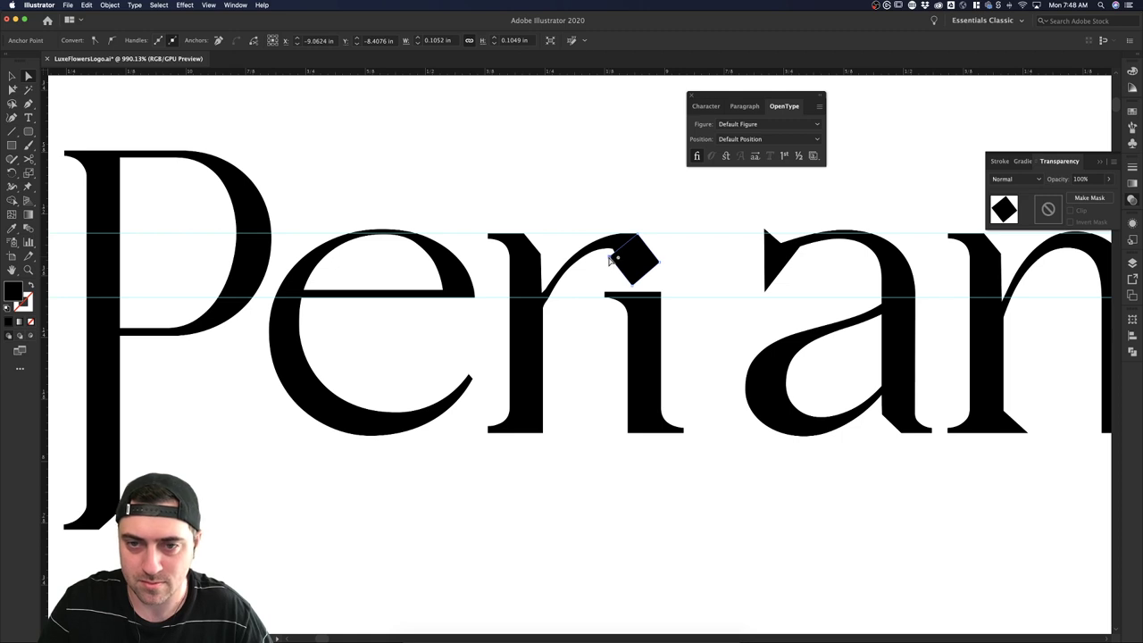
{"action": "left_click", "coordinate": [707, 292]}
Duplicate the whole customized Perianth wordmark straight down to keep the current version above the copy.
{"action": "scroll", "coordinate": [707, 292], "scroll_direction": "down", "scroll_amount": 6}
{"action": "scroll", "coordinate": [705, 292], "scroll_direction": "down", "scroll_amount": 1}
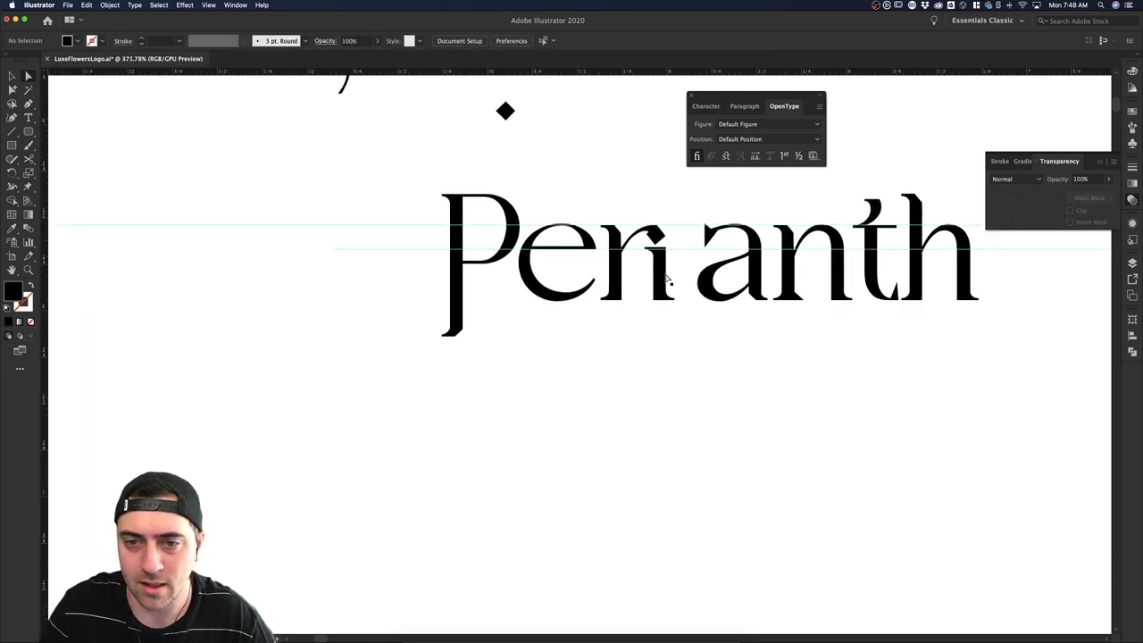
{"action": "scroll", "coordinate": [665, 281], "scroll_direction": "down", "scroll_amount": 3}
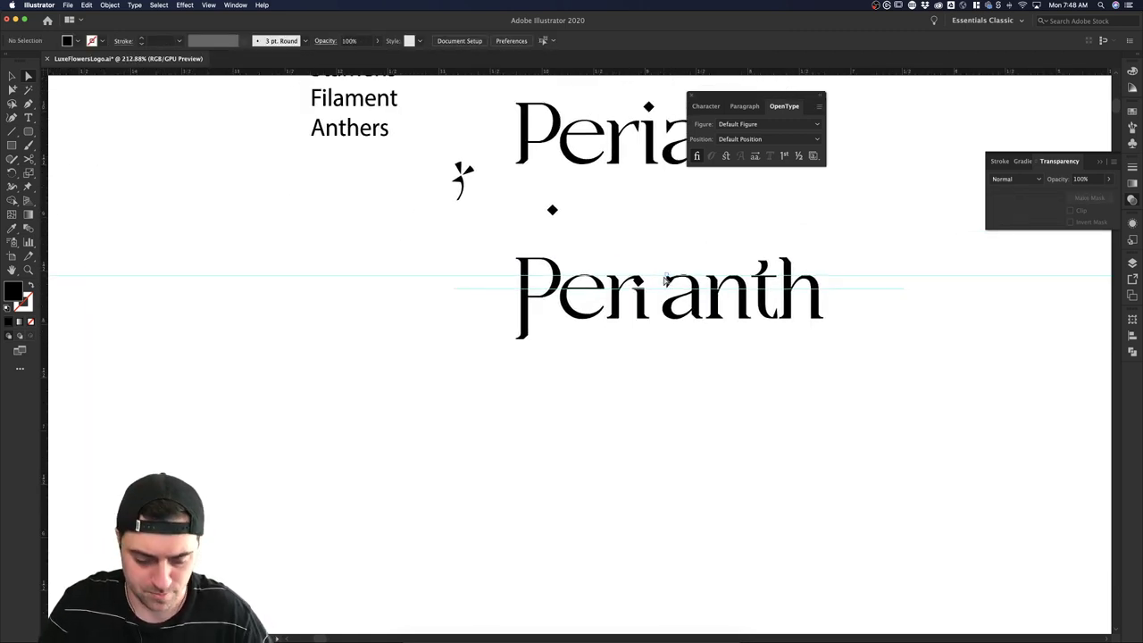
{"action": "key", "text": "v"}
{"action": "left_click_drag", "start_coordinate": [821, 337], "coordinate": [544, 257]}
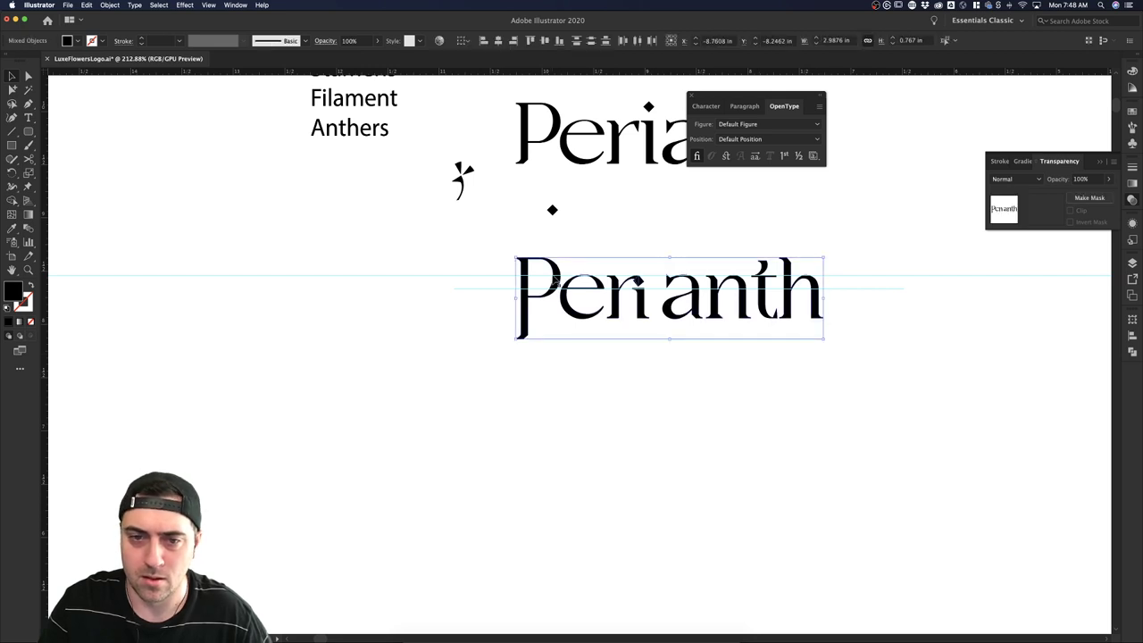
{"action": "left_click_drag", "start_coordinate": [546, 302], "coordinate": [546, 459]}
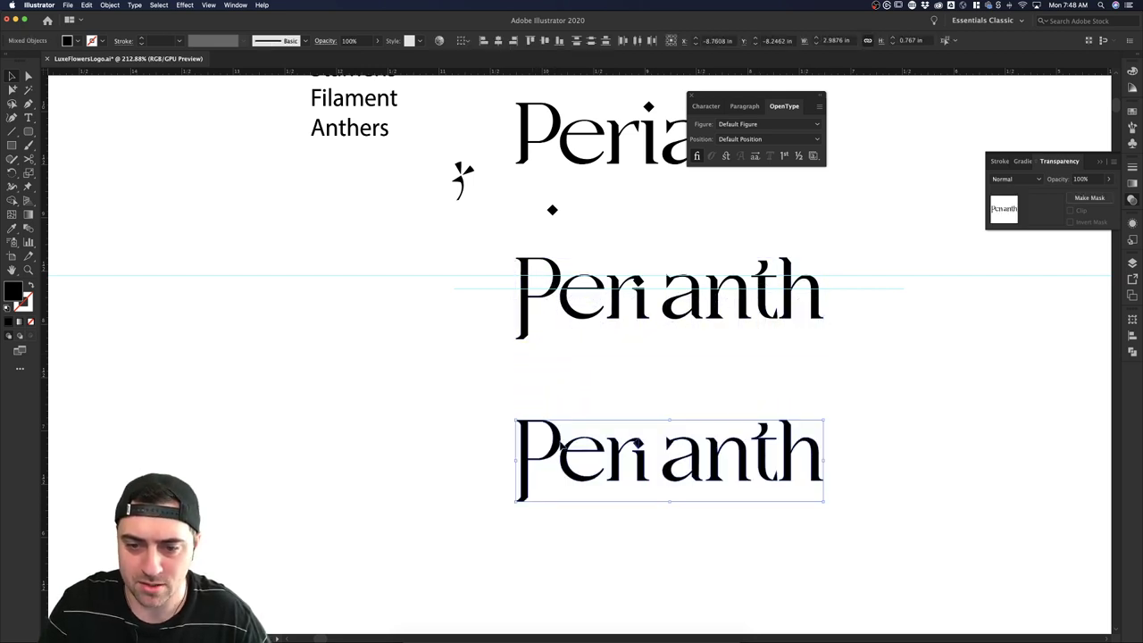
{"action": "left_click", "coordinate": [663, 401]}
Delete the left corner point of the diamond on the r's arm in the lower wordmark copy.
{"action": "scroll", "coordinate": [657, 403], "scroll_direction": "up", "scroll_amount": 2}
{"action": "scroll", "coordinate": [658, 403], "scroll_direction": "up", "scroll_amount": 1}
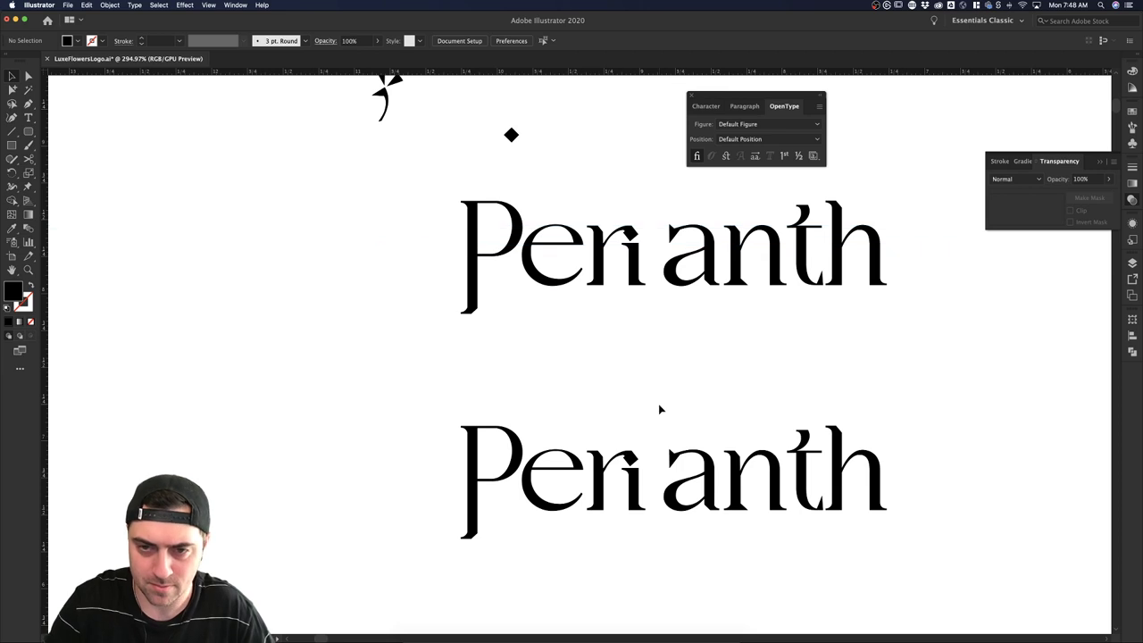
{"action": "scroll", "coordinate": [629, 473], "scroll_direction": "up", "scroll_amount": 1}
{"action": "left_click", "coordinate": [630, 459]}
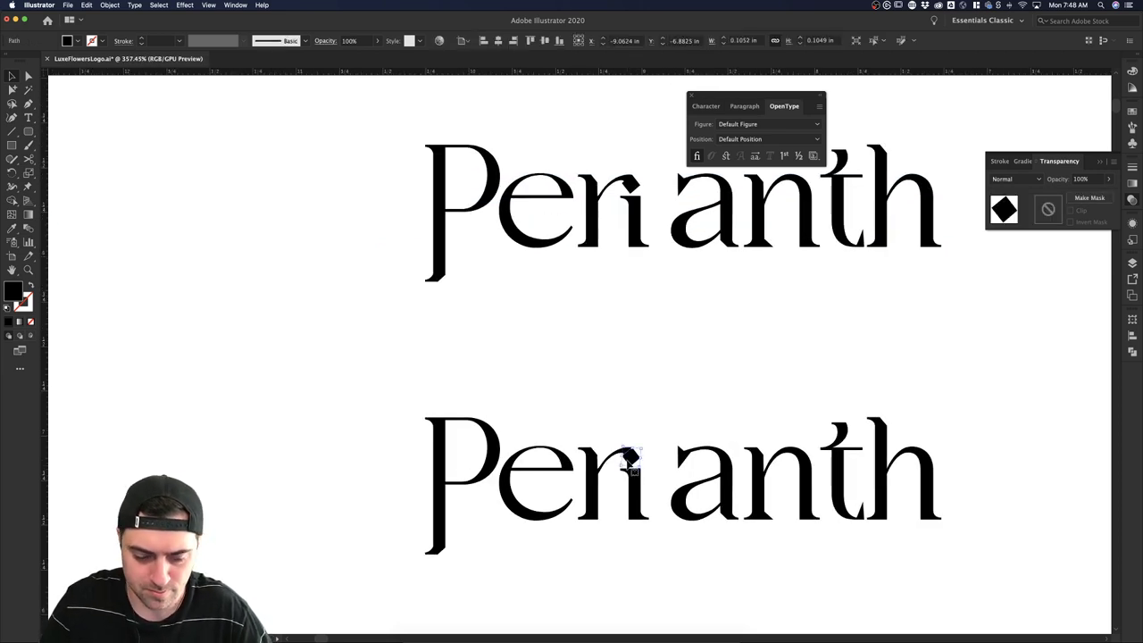
{"action": "left_click", "coordinate": [627, 457]}
{"action": "key", "text": "Delete"}
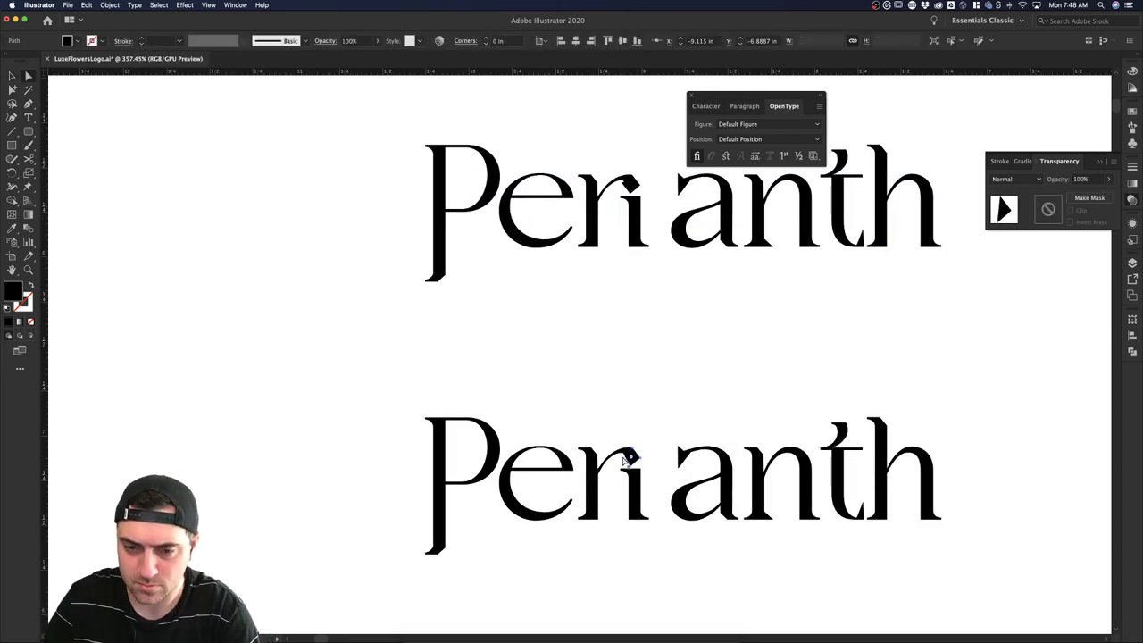
{"action": "left_click", "coordinate": [665, 437]}
Compare the two wordmark versions, examining the r's terminal with the full diamond and with the trimmed one.
{"action": "scroll", "coordinate": [669, 435], "scroll_direction": "down", "scroll_amount": 2}
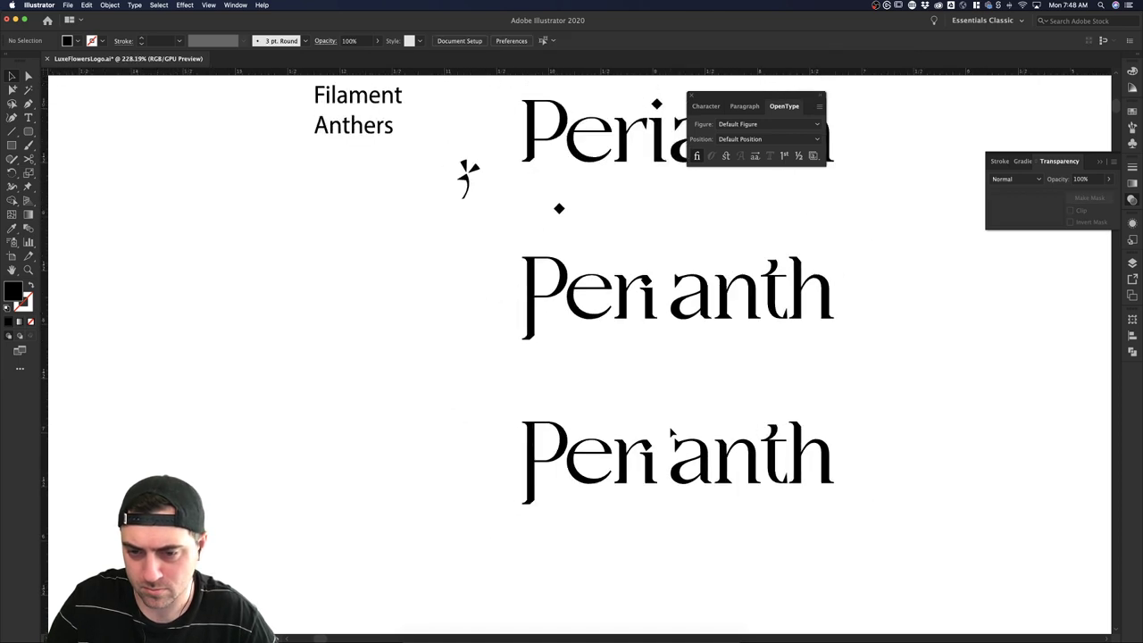
{"action": "scroll", "coordinate": [670, 434], "scroll_direction": "down", "scroll_amount": 2}
{"action": "scroll", "coordinate": [666, 464], "scroll_direction": "up", "scroll_amount": 2}
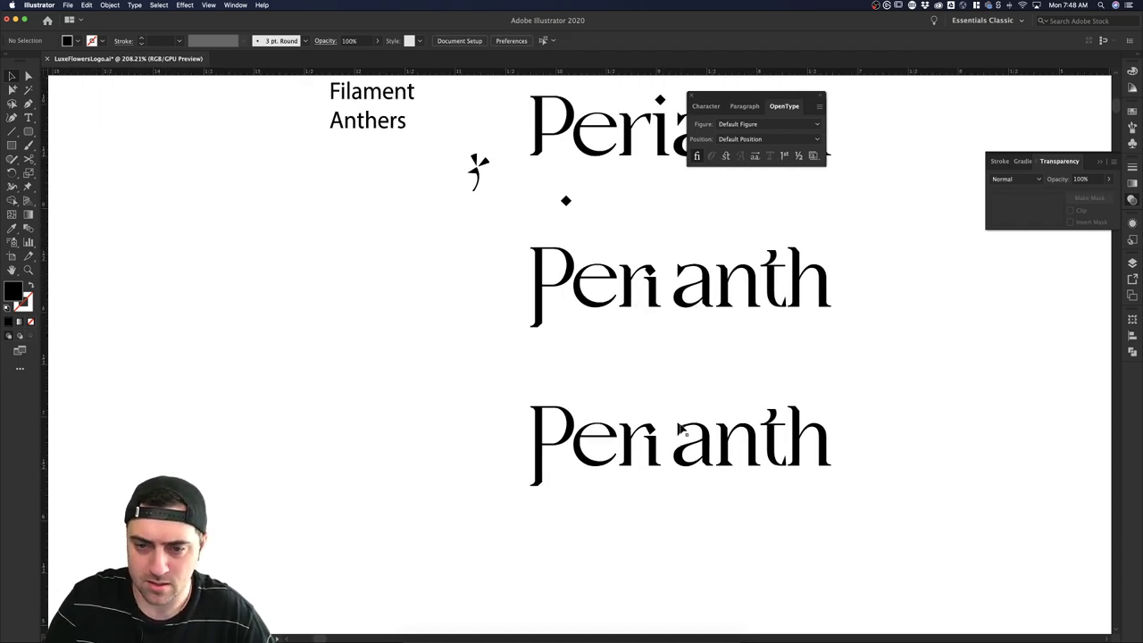
{"action": "scroll", "coordinate": [673, 410], "scroll_direction": "up", "scroll_amount": 3}
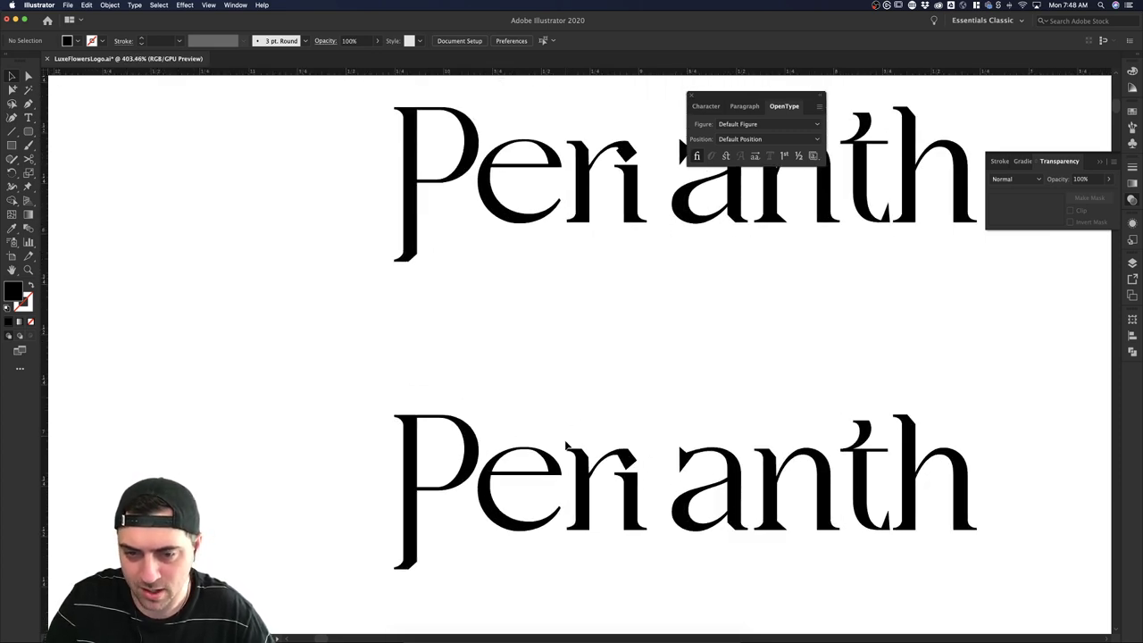
{"action": "key", "text": "a"}
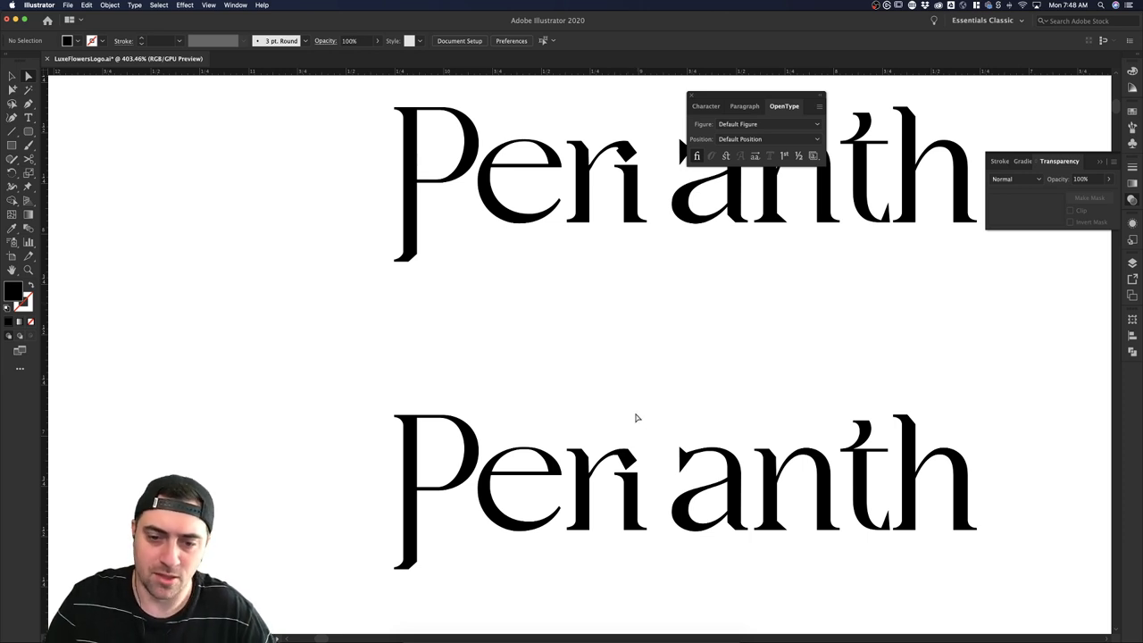
{"action": "scroll", "coordinate": [625, 188], "scroll_direction": "up", "scroll_amount": 2}
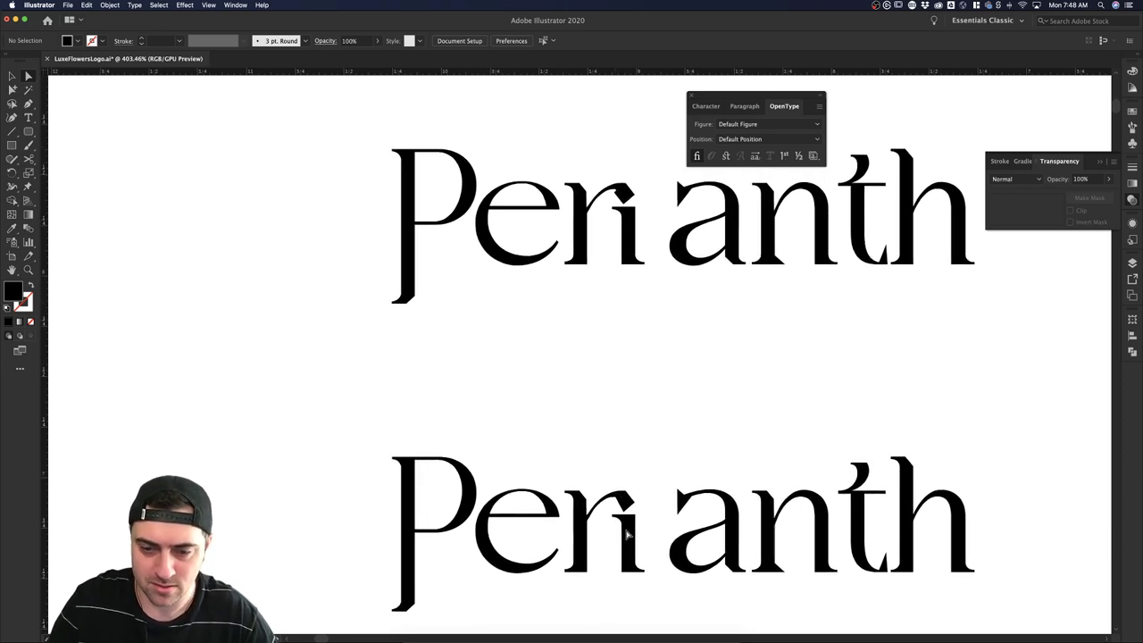
{"action": "scroll", "coordinate": [633, 179], "scroll_direction": "up", "scroll_amount": 5}
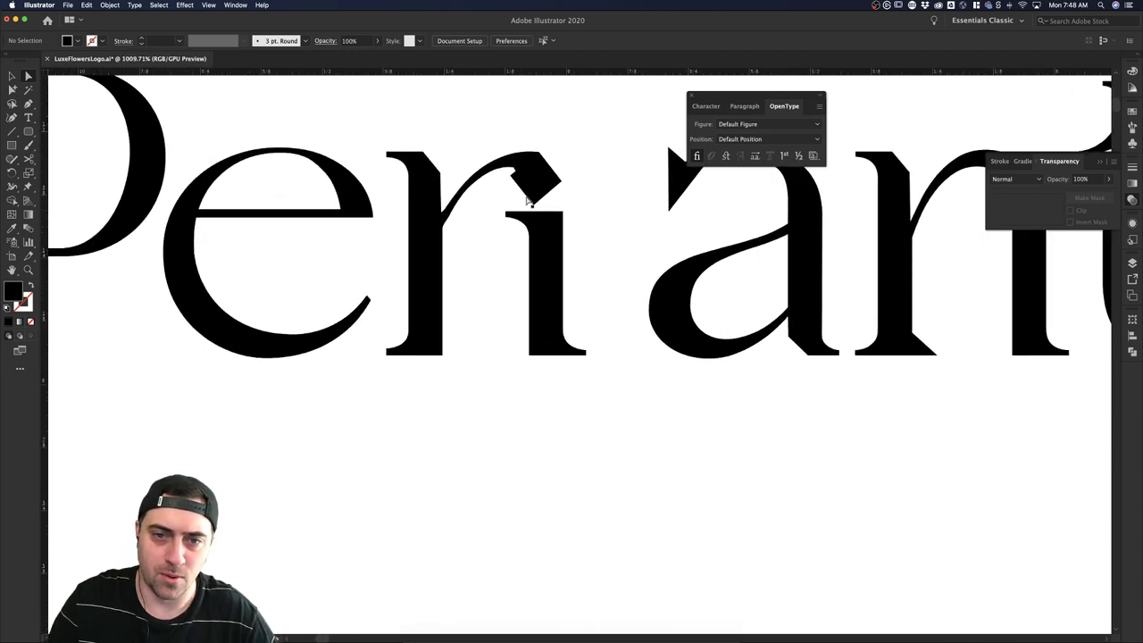
{"action": "scroll", "coordinate": [529, 206], "scroll_direction": "down", "scroll_amount": 6}
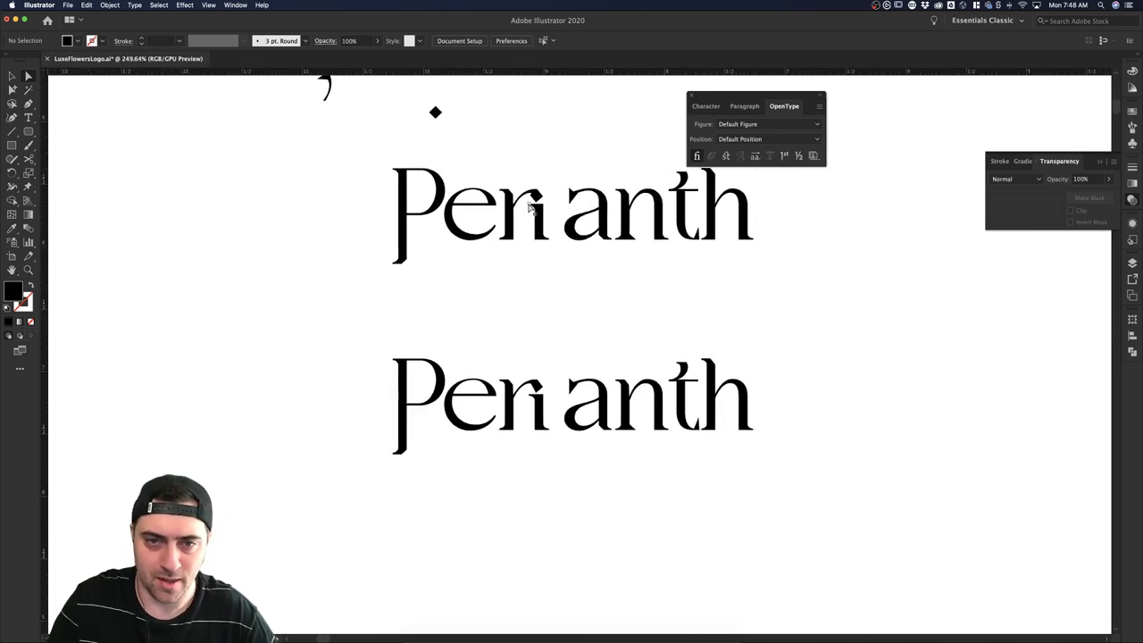
{"action": "scroll", "coordinate": [530, 209], "scroll_direction": "up", "scroll_amount": 2}
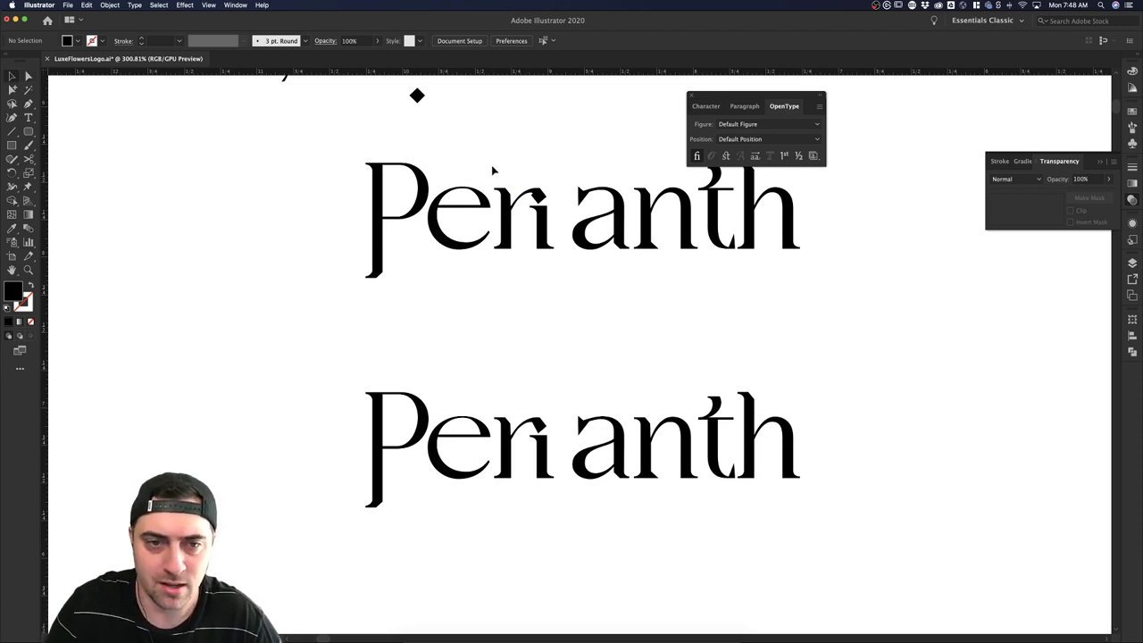
Duplicate the upper wordmark with the full diamond horizontally to its right as another working copy.
{"action": "scroll", "coordinate": [490, 231], "scroll_direction": "down", "scroll_amount": 2}
{"action": "scroll", "coordinate": [490, 230], "scroll_direction": "down", "scroll_amount": 1}
{"action": "left_click_drag", "start_coordinate": [663, 250], "coordinate": [401, 189]}
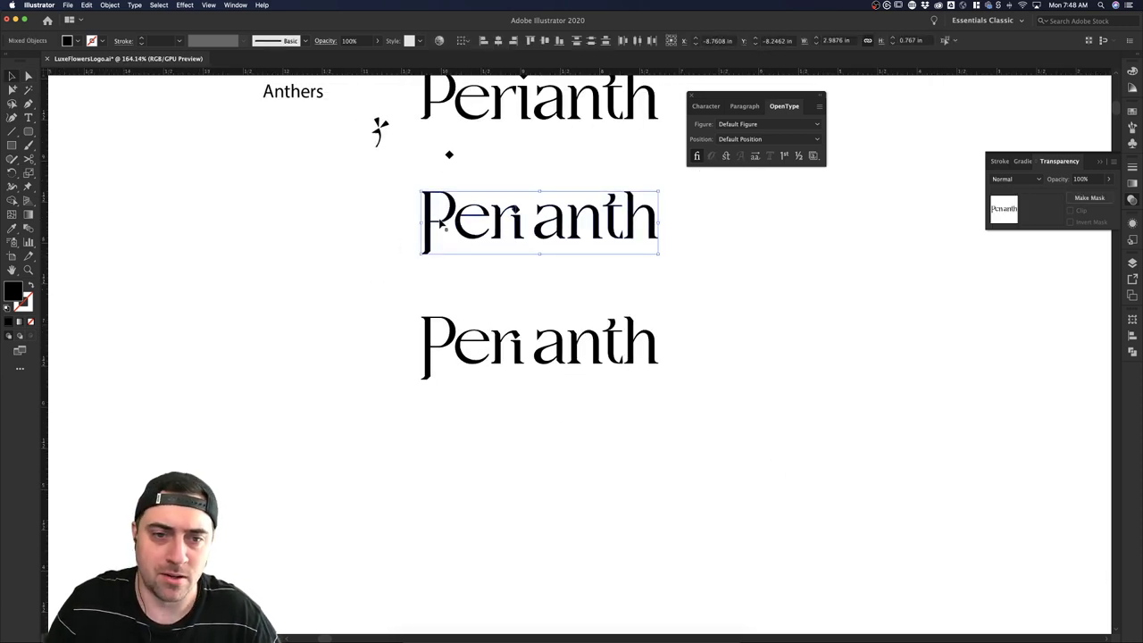
{"action": "left_click_drag", "start_coordinate": [446, 228], "coordinate": [705, 230]}
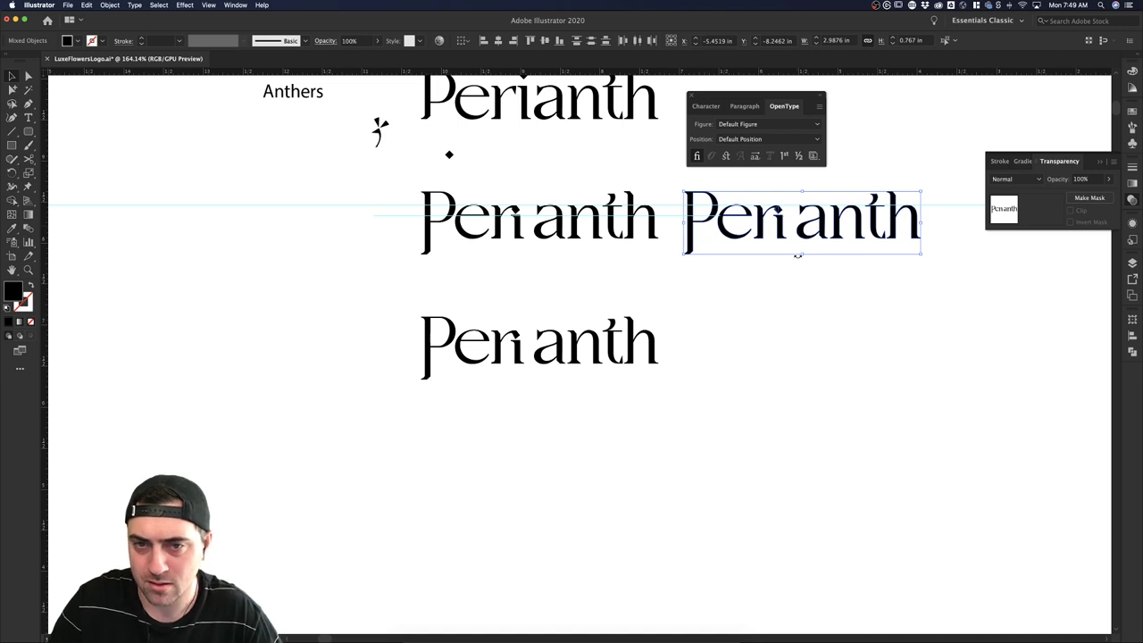
{"action": "scroll", "coordinate": [797, 257], "scroll_direction": "up", "scroll_amount": 5}
{"action": "scroll", "coordinate": [797, 256], "scroll_direction": "up", "scroll_amount": 2}
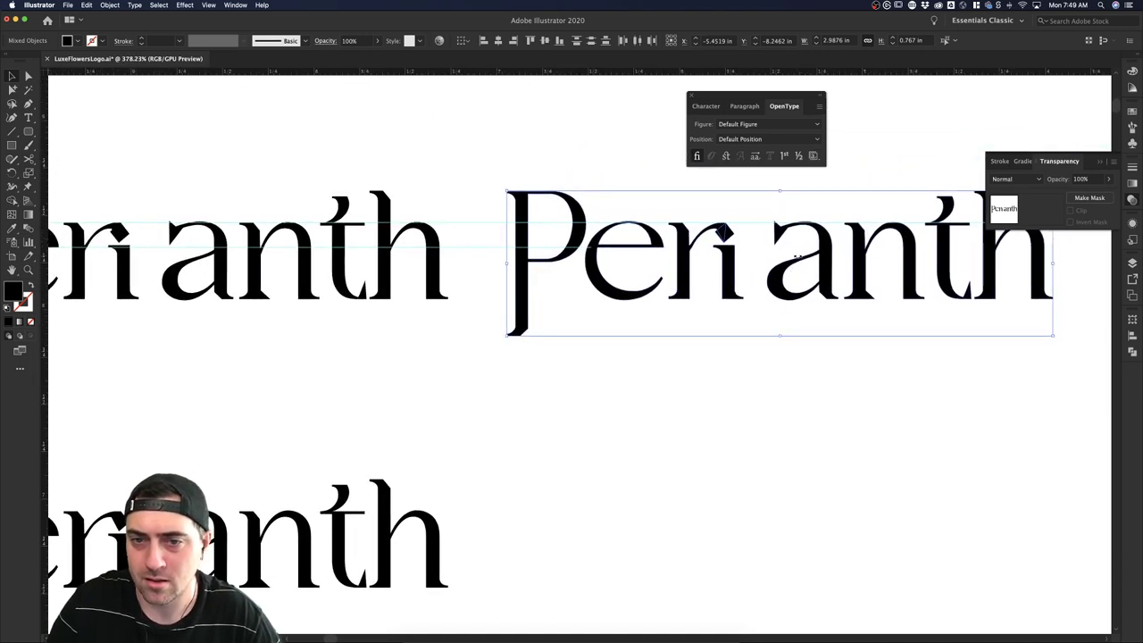
{"action": "scroll", "coordinate": [721, 232], "scroll_direction": "right", "scroll_amount": 3}
{"action": "left_click", "coordinate": [748, 394]}
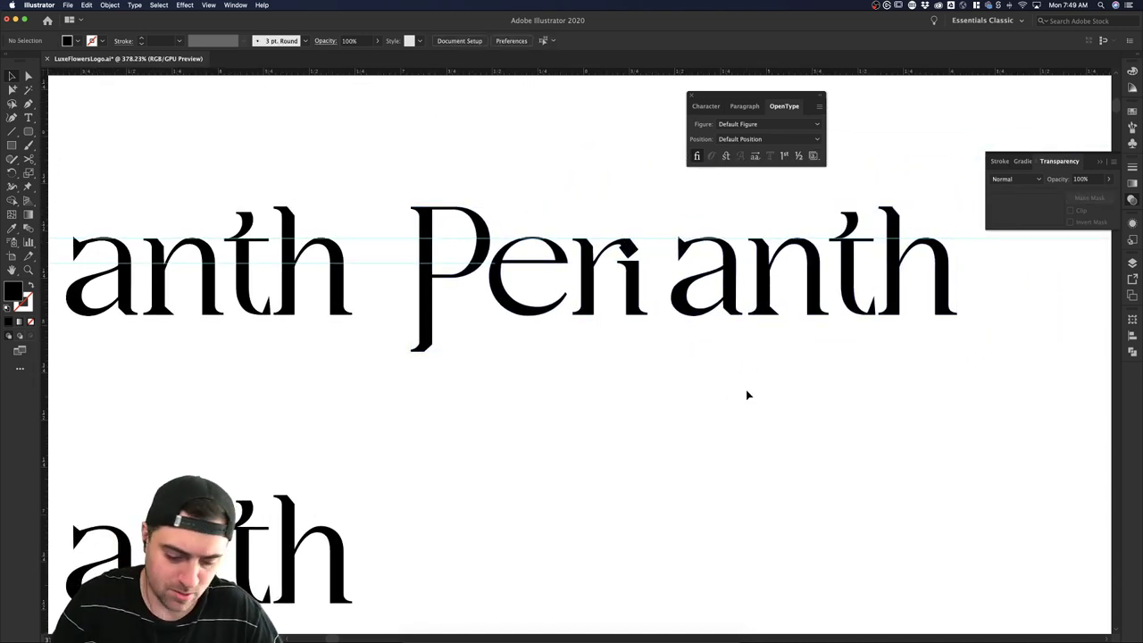
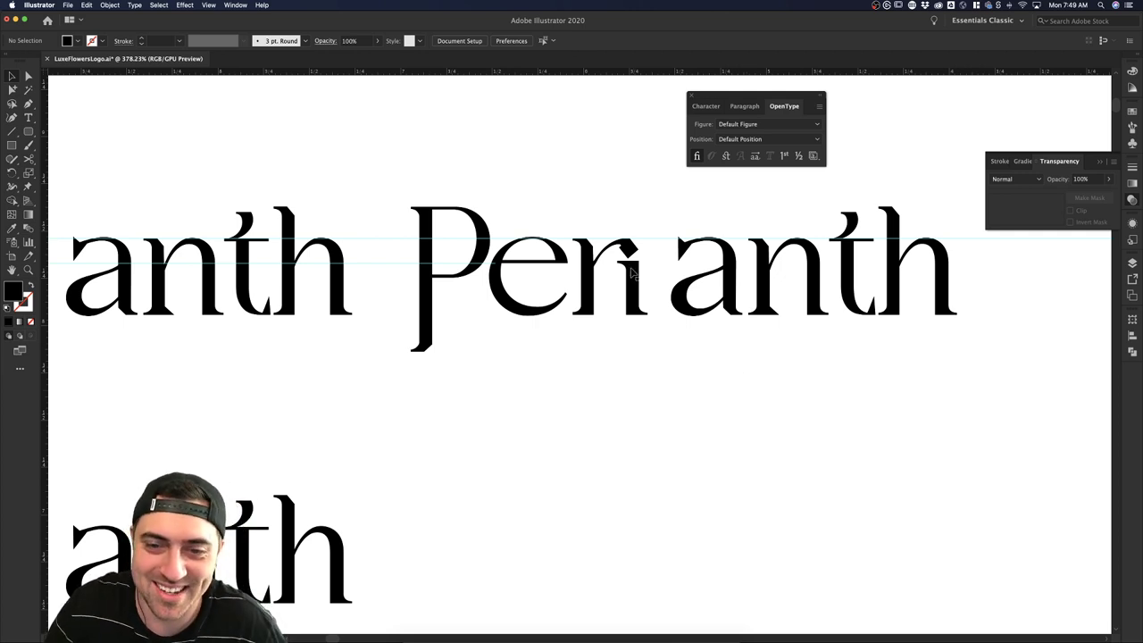
{"action": "scroll", "coordinate": [623, 239], "scroll_direction": "up", "scroll_amount": 2}
{"action": "scroll", "coordinate": [627, 243], "scroll_direction": "up", "scroll_amount": 2}
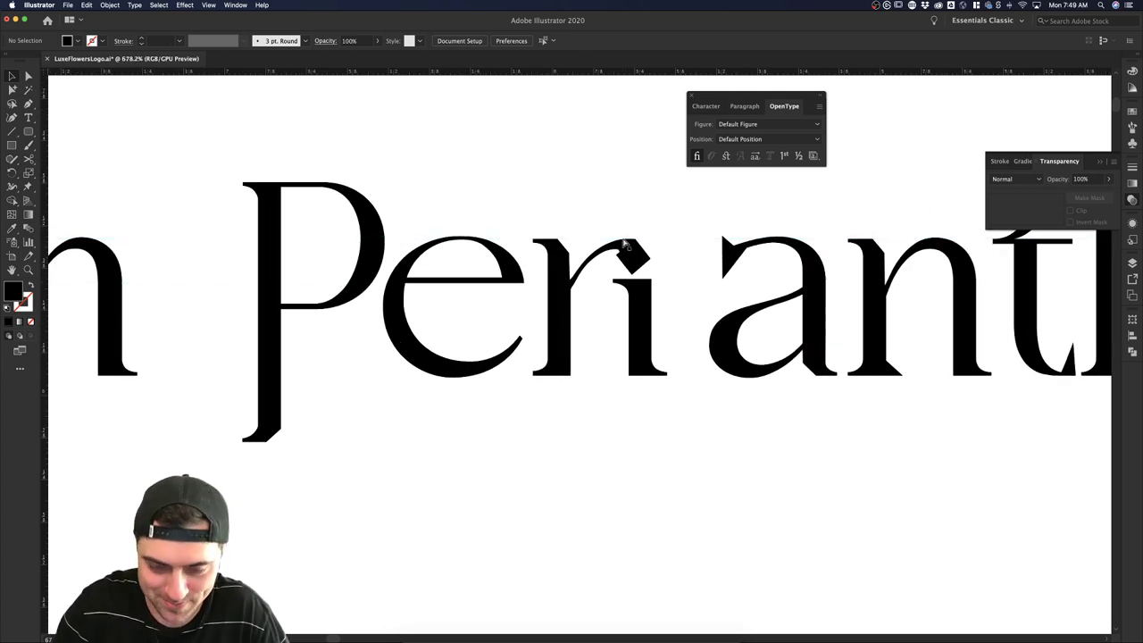
Raise the upper part of the r, including its arm and diamond, above the i's stem in the duplicated wordmark beside the original.
{"action": "scroll", "coordinate": [627, 243], "scroll_direction": "up", "scroll_amount": 2}
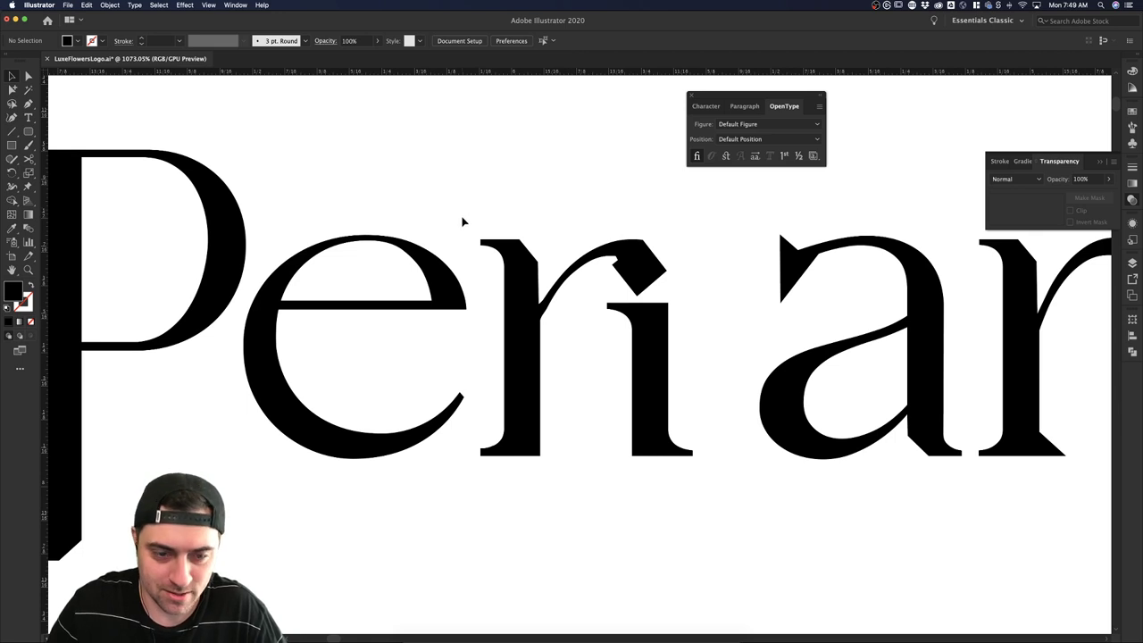
{"action": "left_click_drag", "start_coordinate": [462, 222], "coordinate": [683, 302]}
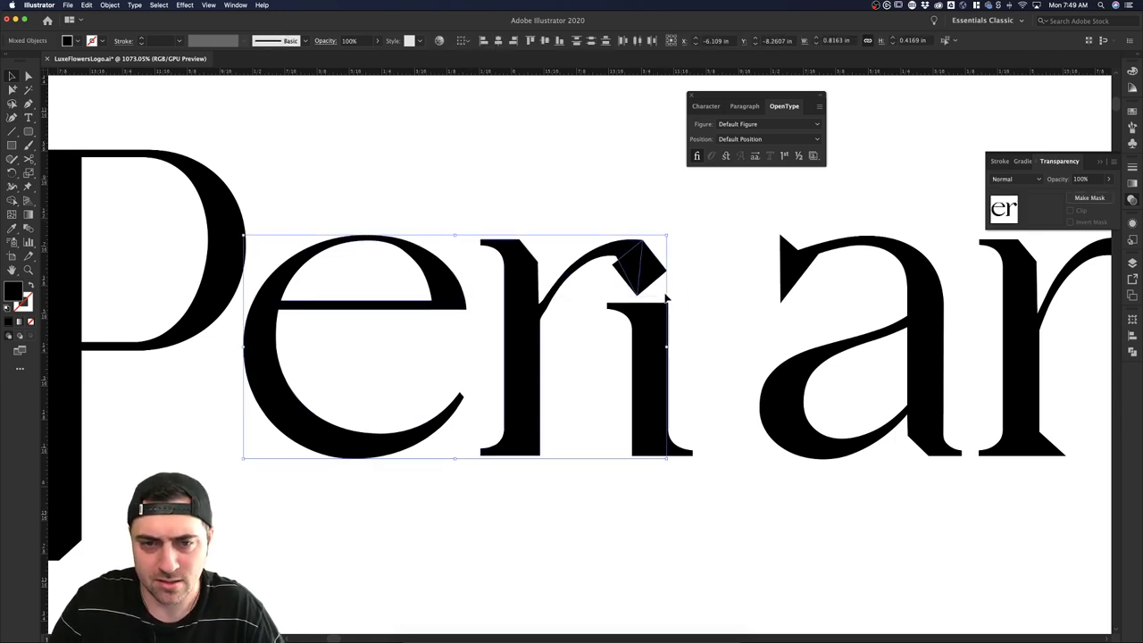
{"action": "left_click", "coordinate": [659, 227]}
{"action": "left_click", "coordinate": [633, 270]}
{"action": "key", "text": "a"}
{"action": "left_click_drag", "start_coordinate": [479, 210], "coordinate": [679, 300]}
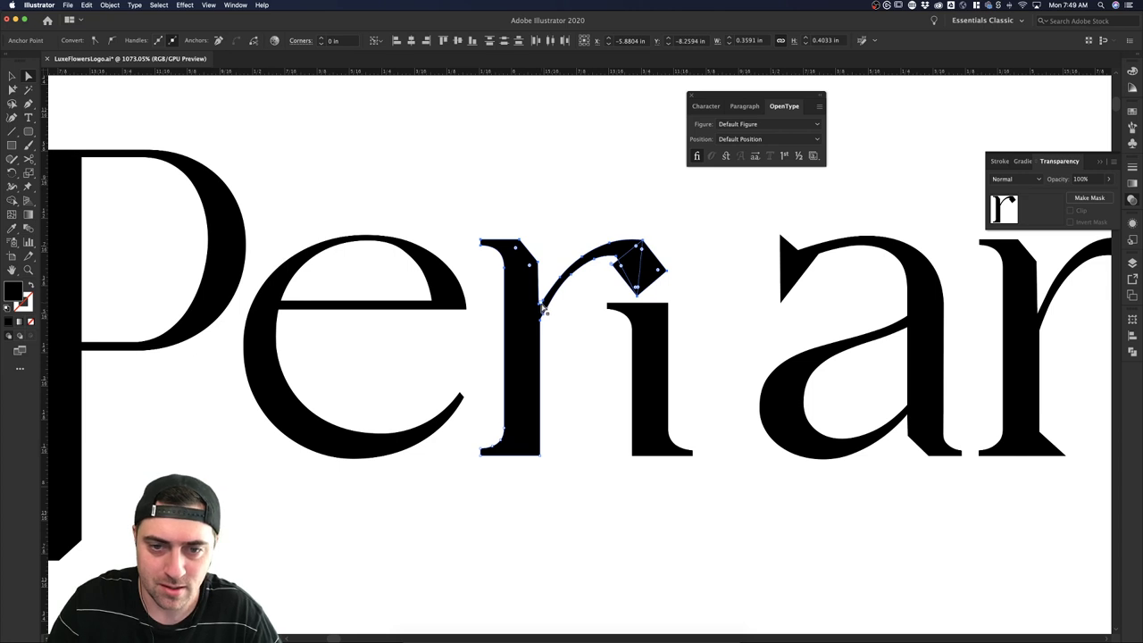
{"action": "left_click_drag", "start_coordinate": [541, 304], "coordinate": [548, 268]}
{"action": "left_click", "coordinate": [666, 277]}
{"action": "scroll", "coordinate": [666, 275], "scroll_direction": "down", "scroll_amount": 8}
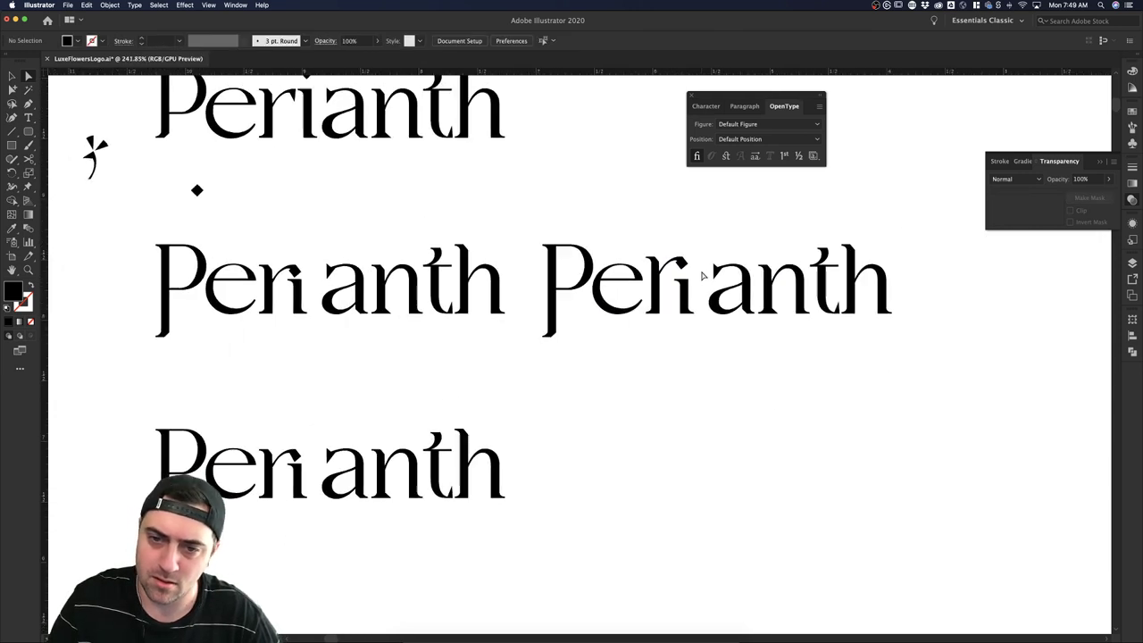
{"action": "scroll", "coordinate": [701, 277], "scroll_direction": "up", "scroll_amount": 3, "text": "alt"}
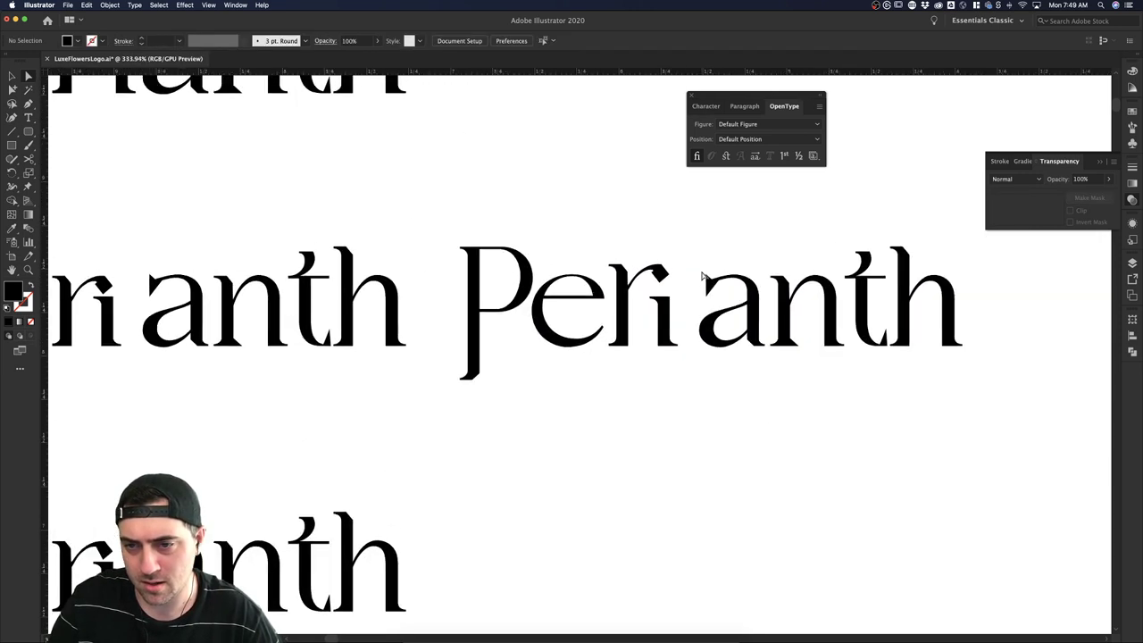
Lower the top of the r and its diamond slightly toward the i's stem in the duplicated wordmark.
{"action": "key", "text": "v"}
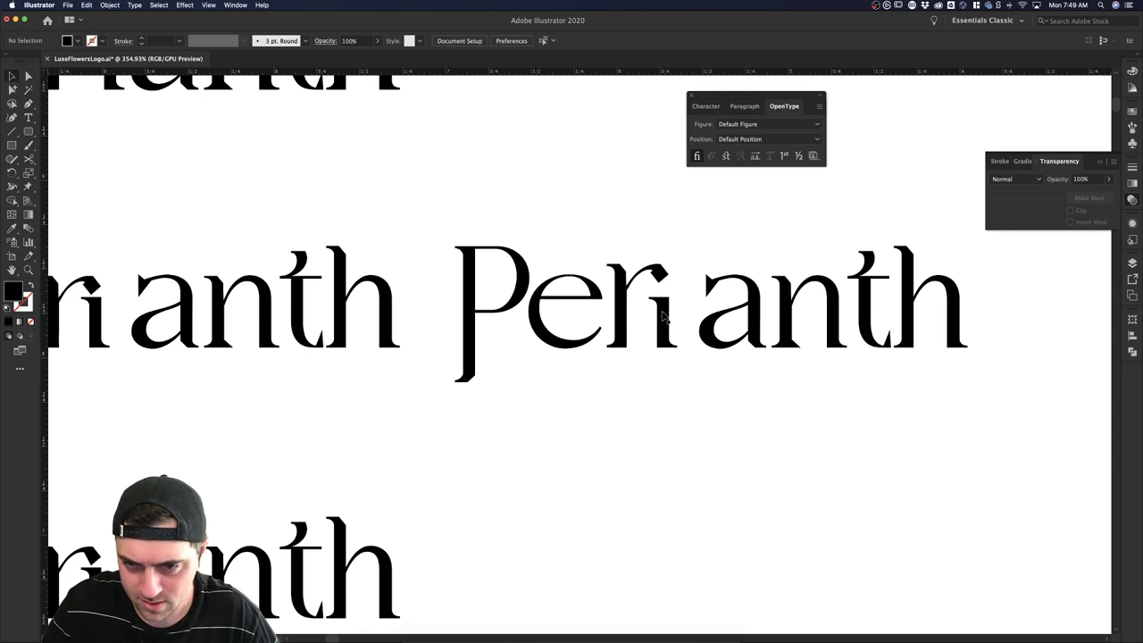
{"action": "left_click", "coordinate": [664, 314]}
{"action": "left_click", "coordinate": [684, 291]}
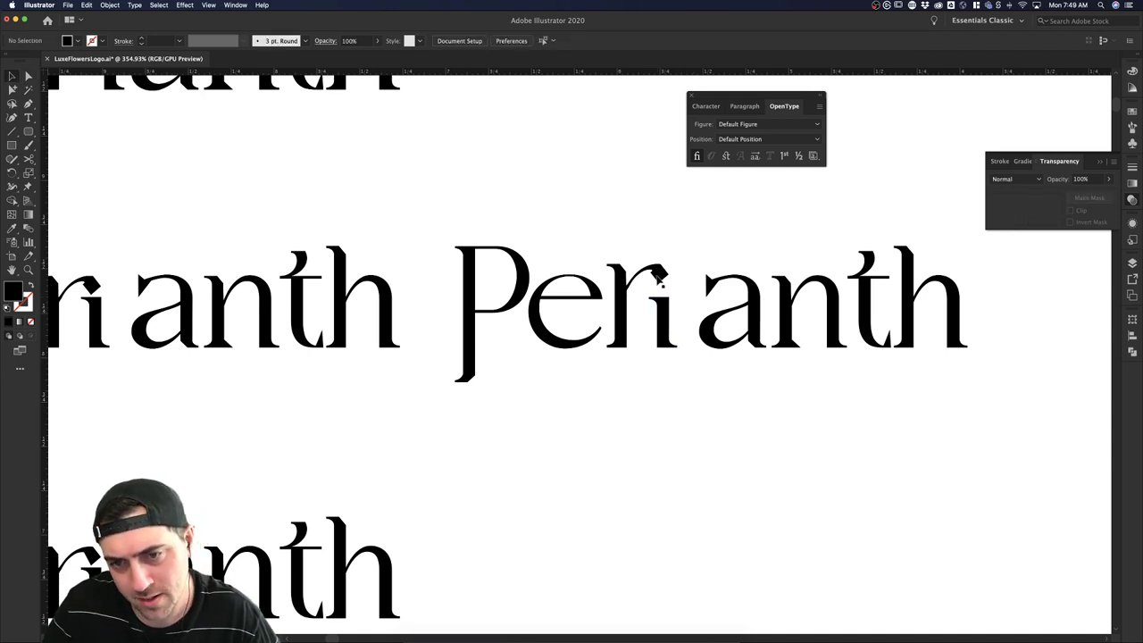
{"action": "key", "text": "a"}
{"action": "left_click_drag", "start_coordinate": [599, 244], "coordinate": [674, 288]}
{"action": "left_click", "coordinate": [676, 292]}
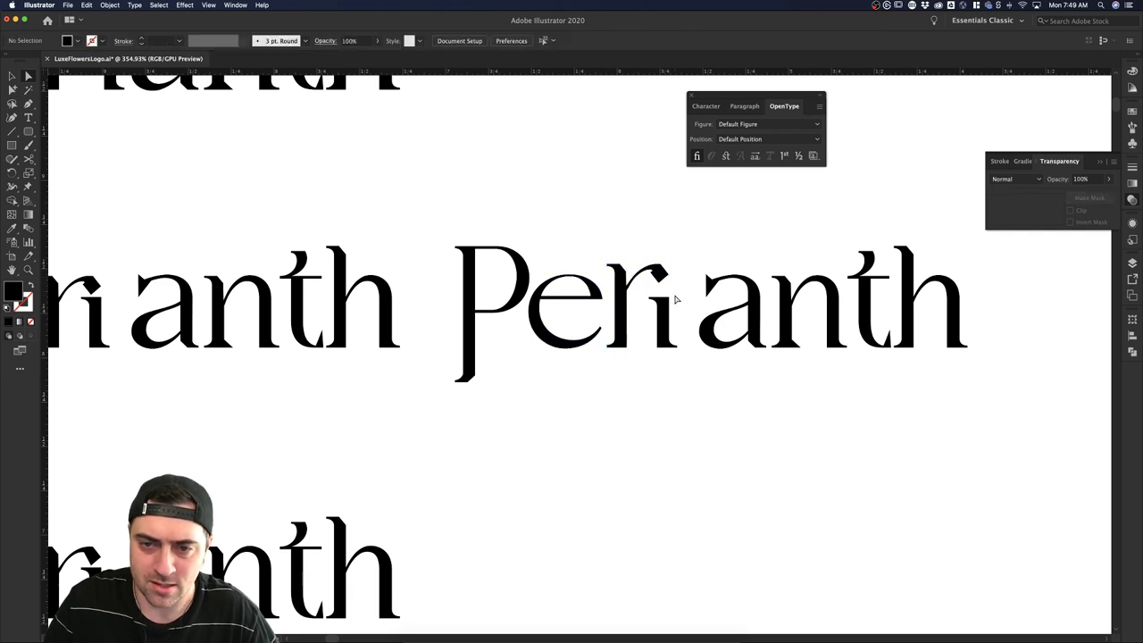
{"action": "left_click", "coordinate": [609, 264]}
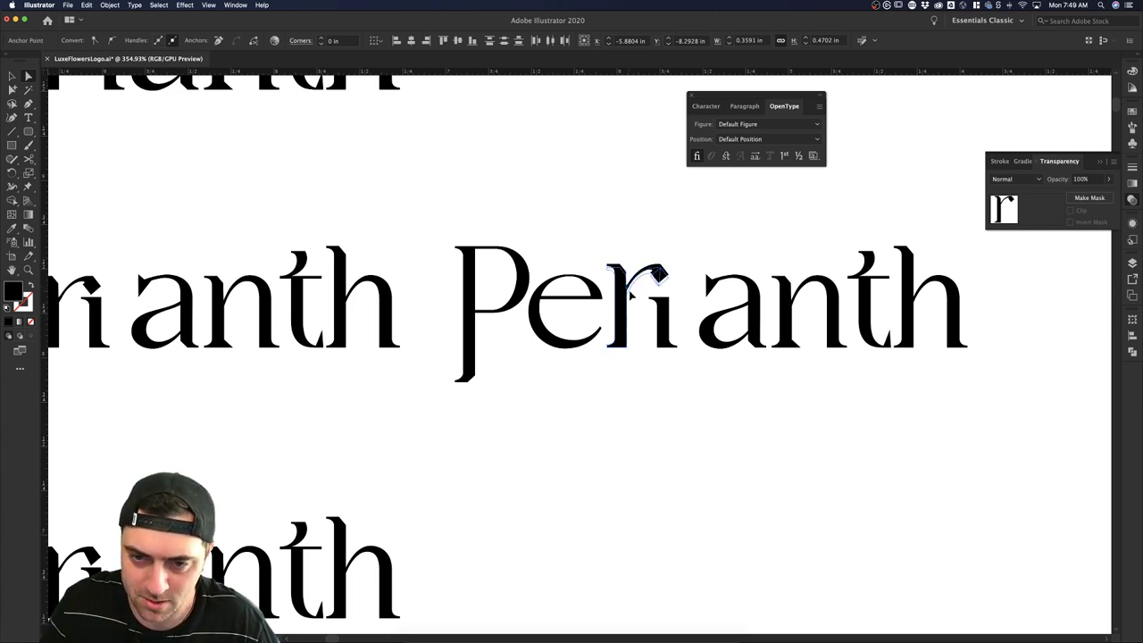
{"action": "left_click", "coordinate": [692, 260]}
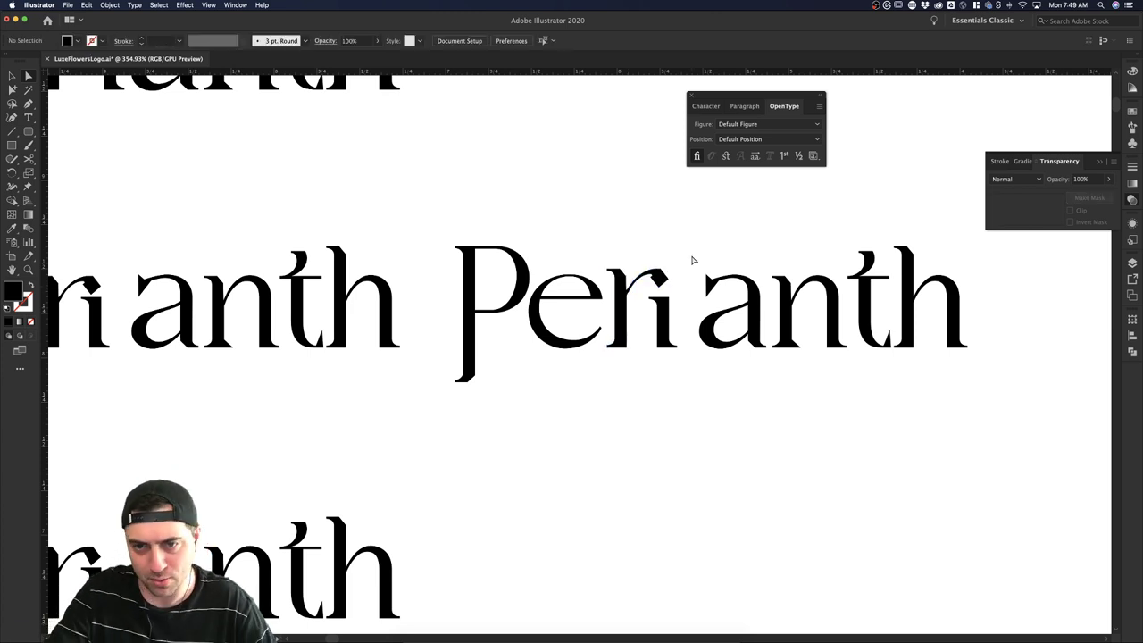
Delete the left corner point of the diamond on the raised r's arm.
{"action": "left_click", "coordinate": [658, 280]}
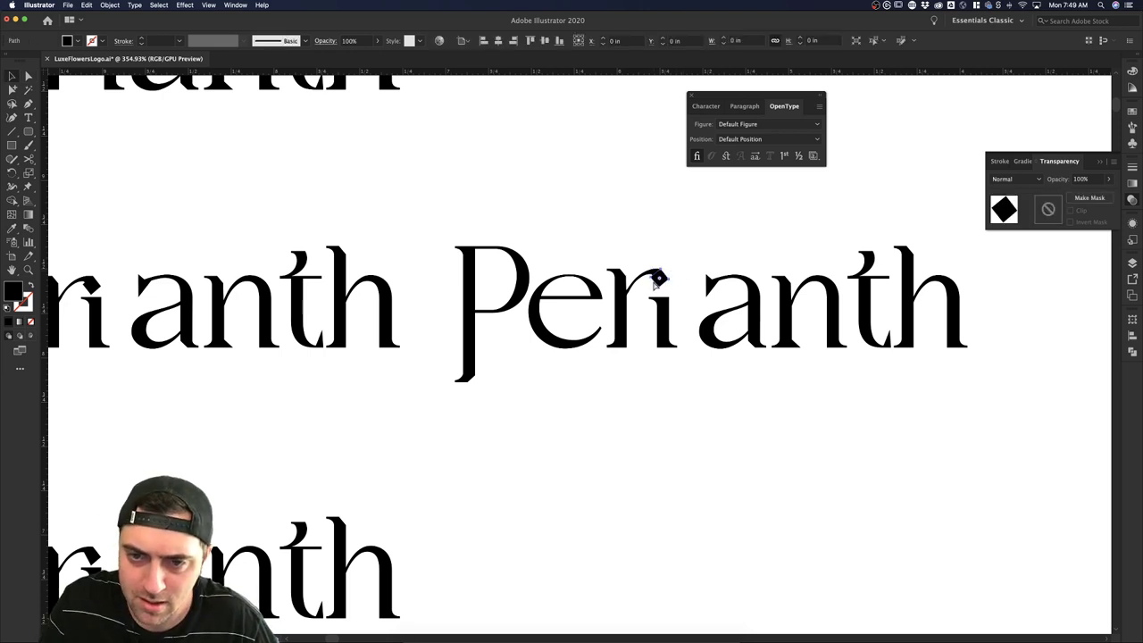
{"action": "left_click", "coordinate": [692, 268]}
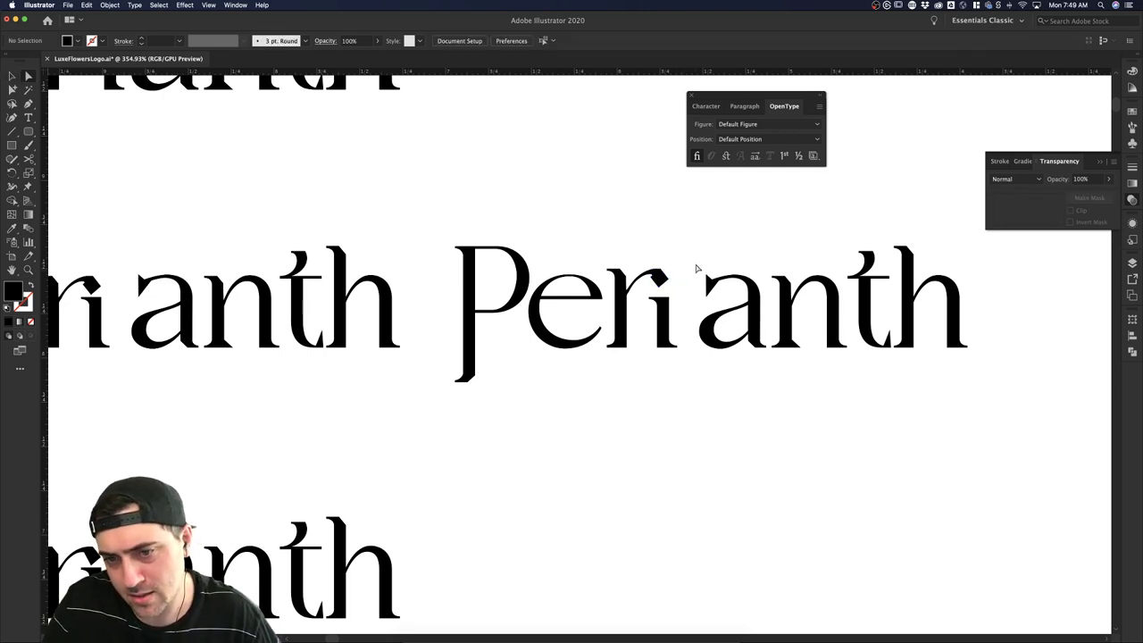
{"action": "key", "text": "v"}
{"action": "left_click", "coordinate": [657, 280]}
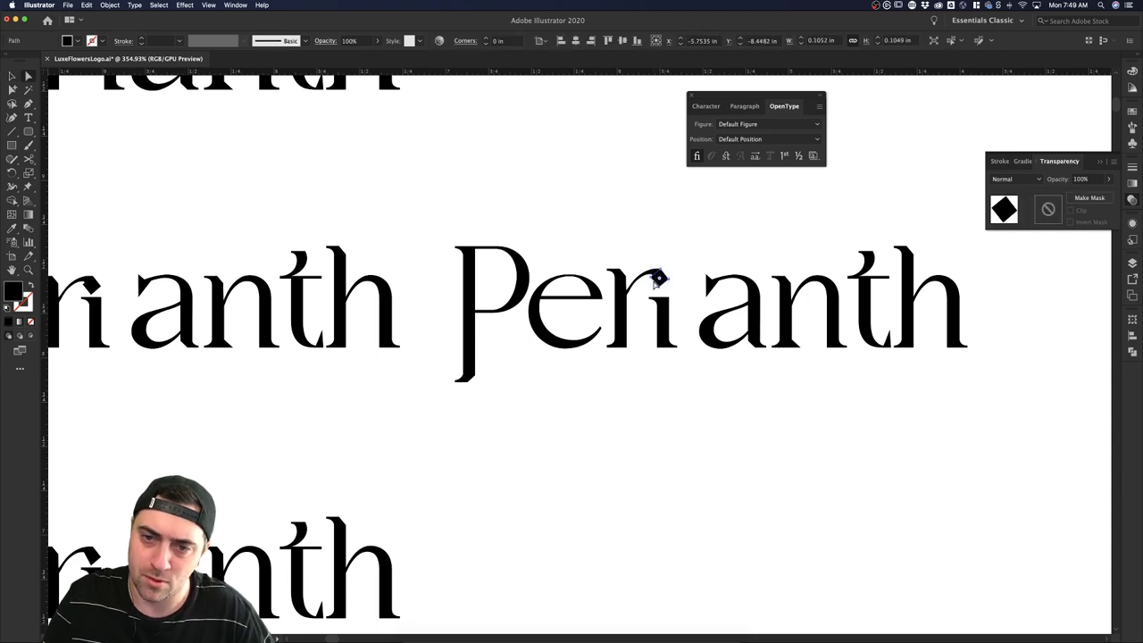
{"action": "scroll", "coordinate": [654, 279], "scroll_direction": "up", "scroll_amount": 5}
{"action": "left_click", "coordinate": [654, 278]}
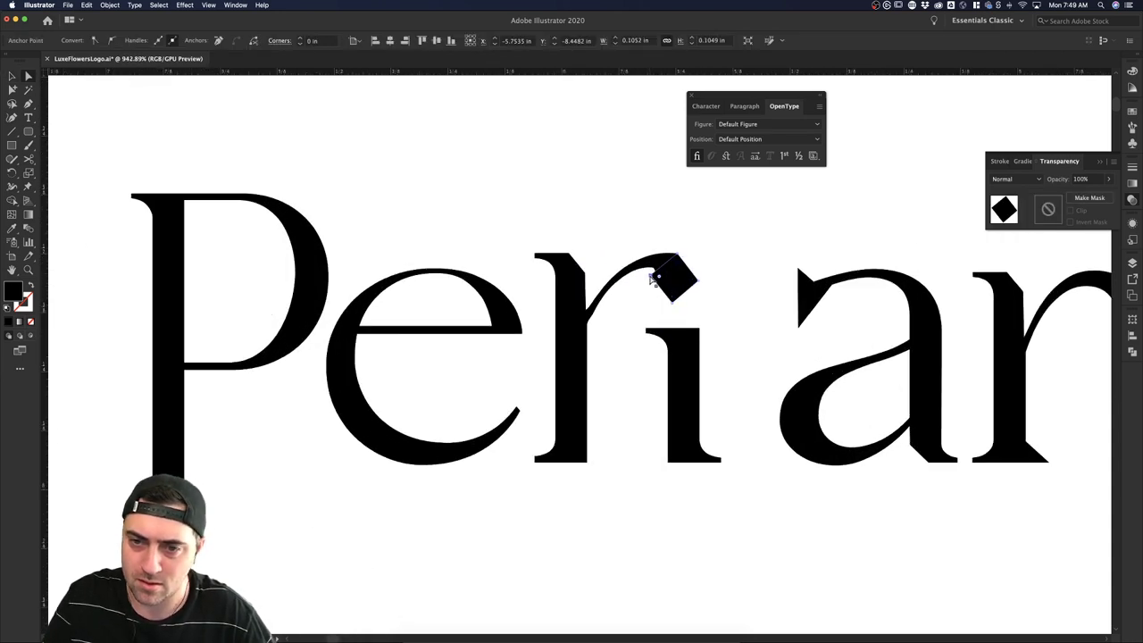
{"action": "key", "text": "Delete"}
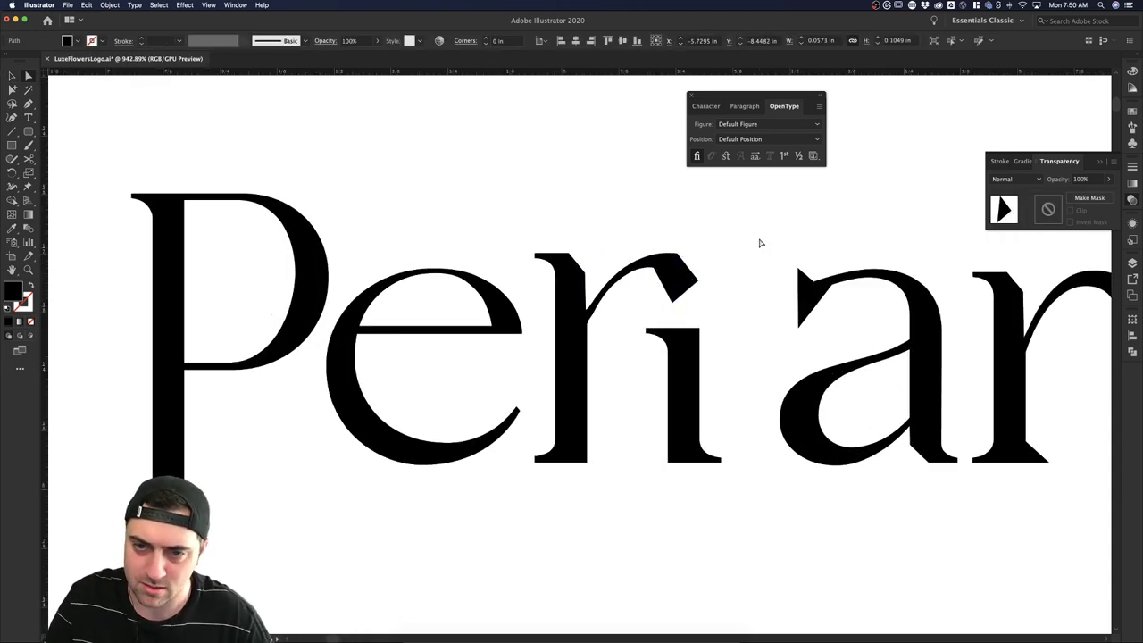
{"action": "left_click", "coordinate": [760, 243]}
{"action": "scroll", "coordinate": [758, 242], "scroll_direction": "down", "scroll_amount": 3}
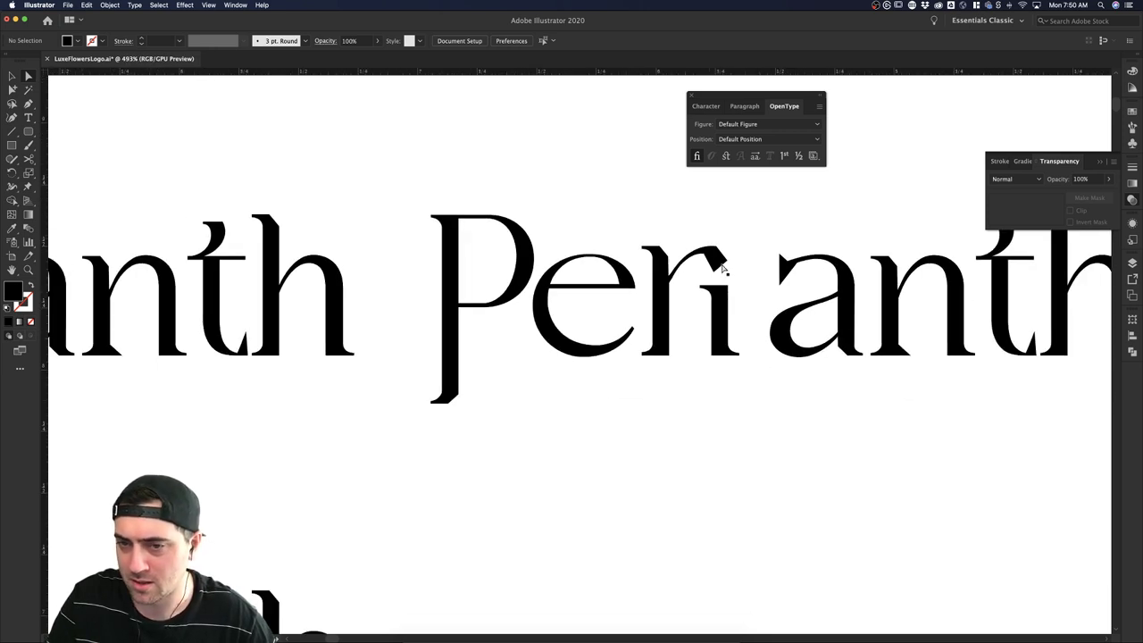
Try removing the trimmed diamond from the r's arm, and undo the deletion.
{"action": "scroll", "coordinate": [723, 267], "scroll_direction": "down", "scroll_amount": 2}
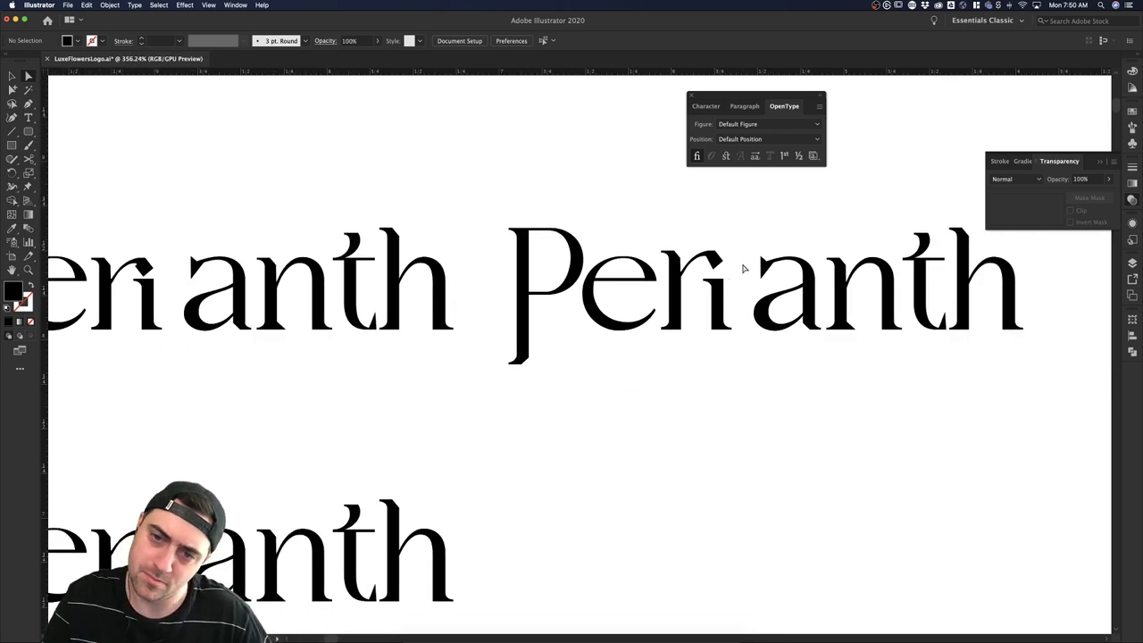
{"action": "key", "text": "v"}
{"action": "left_click_drag", "start_coordinate": [716, 264], "coordinate": [731, 261]}
{"action": "key", "text": "Delete"}
{"action": "key", "text": "super+z"}
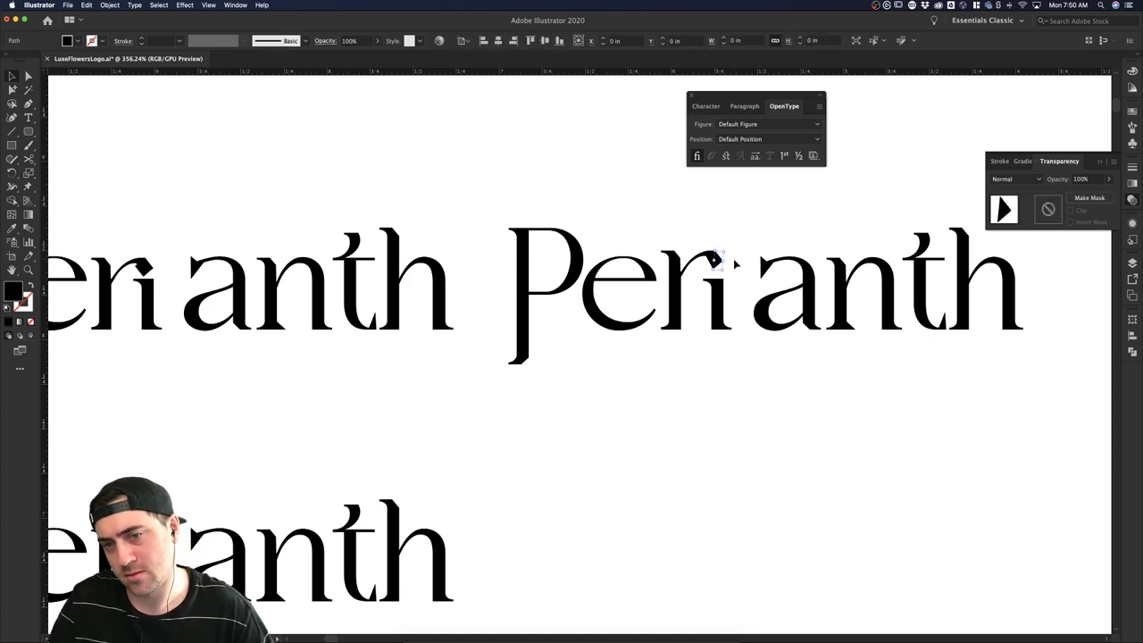
{"action": "key", "text": "super+z"}
{"action": "key", "text": "super+z"}
{"action": "key", "text": "super+z"}
{"action": "key", "text": "super+z"}
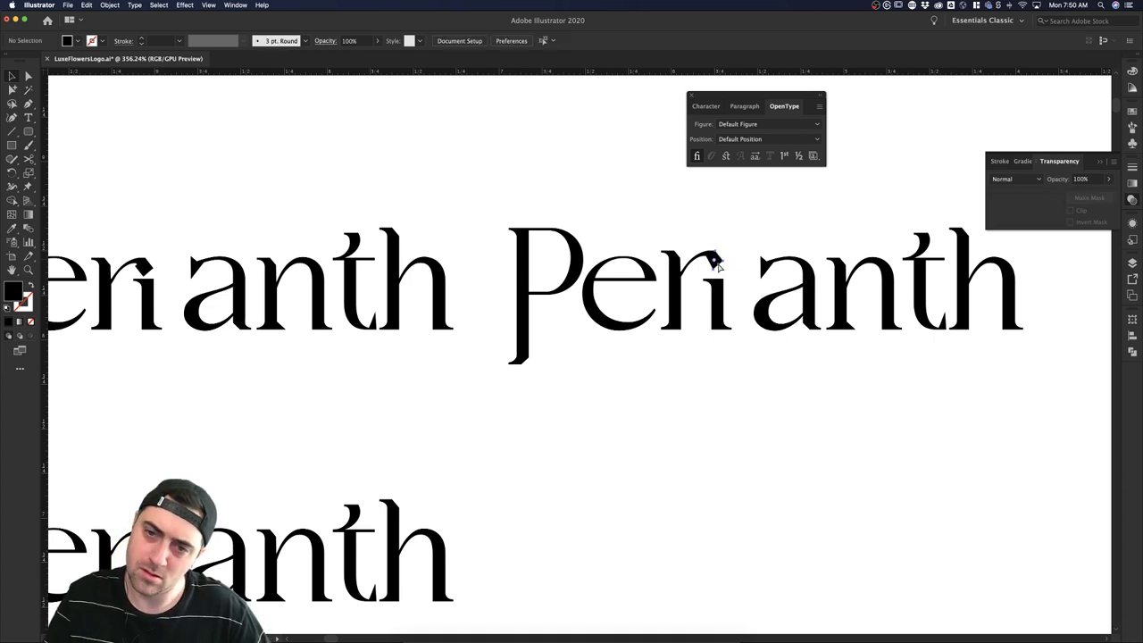
Examine the trimmed diamond terminal of the raised r in relation to the i and the rest of the wordmark.
{"action": "left_click", "coordinate": [743, 263]}
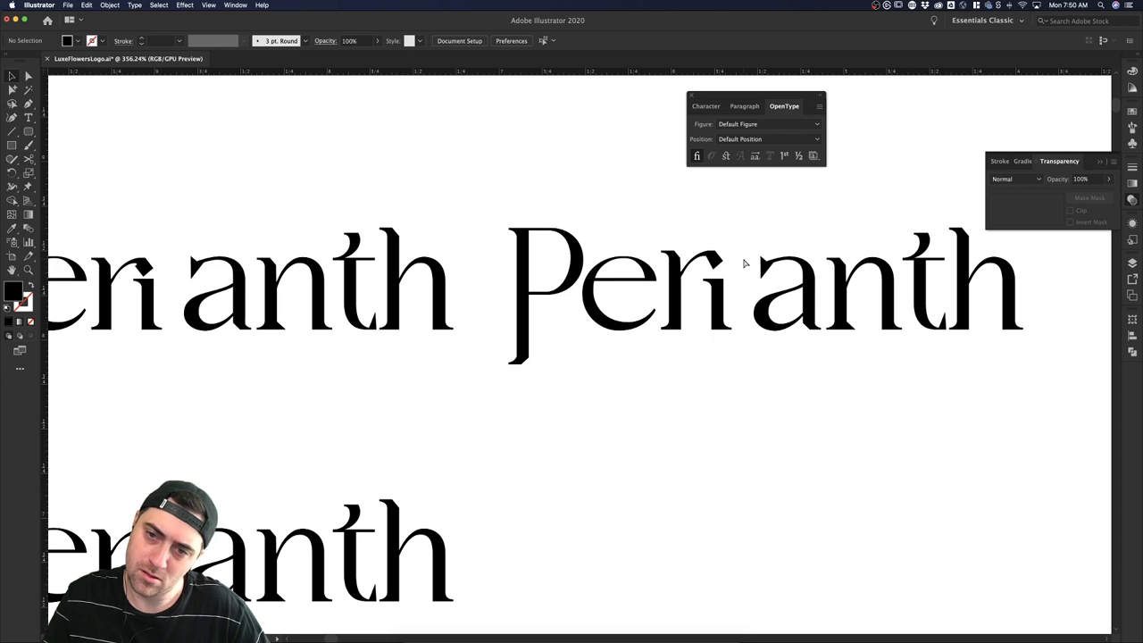
{"action": "left_click", "coordinate": [717, 259]}
{"action": "left_click", "coordinate": [744, 261]}
{"action": "left_click", "coordinate": [717, 259]}
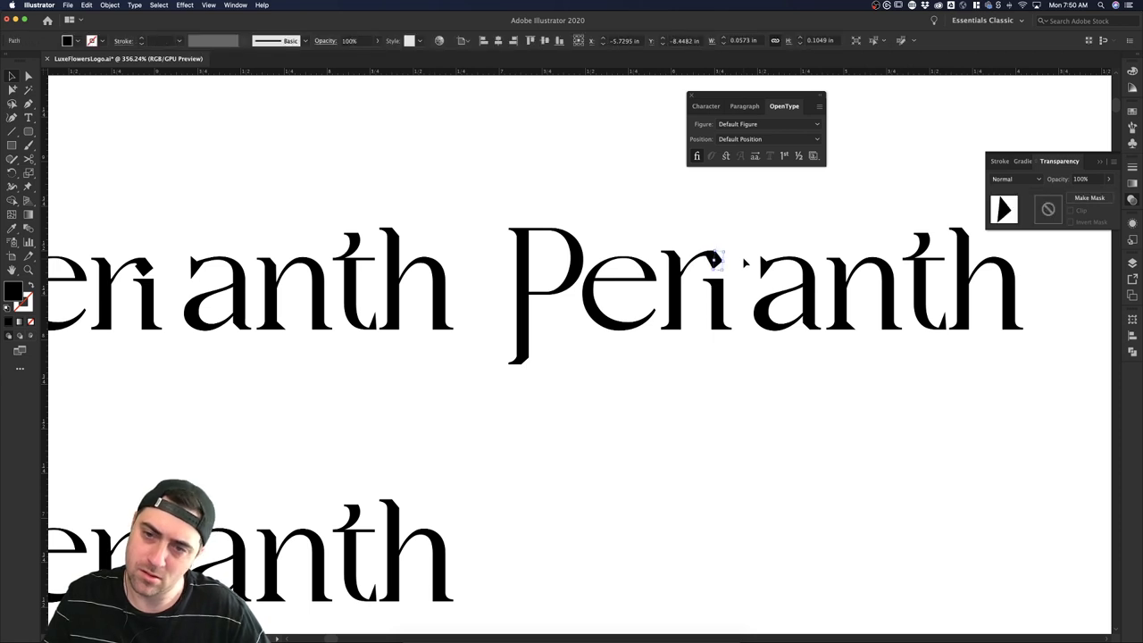
{"action": "left_click", "coordinate": [744, 262]}
{"action": "scroll", "coordinate": [743, 262], "scroll_direction": "down", "scroll_amount": 1}
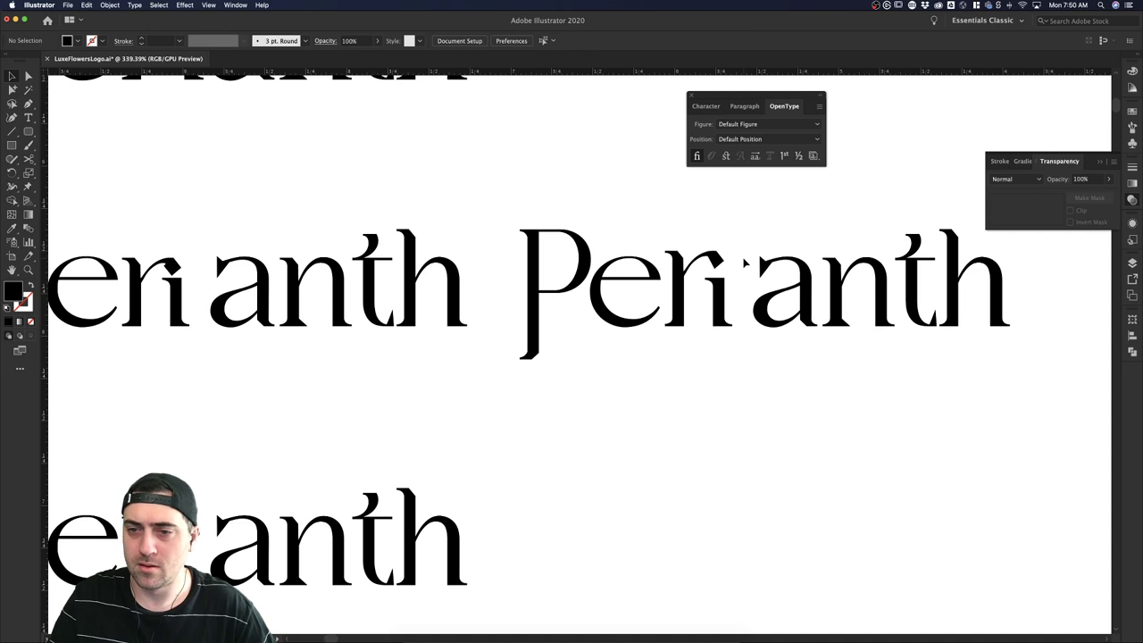
{"action": "scroll", "coordinate": [744, 262], "scroll_direction": "right", "scroll_amount": 3}
{"action": "scroll", "coordinate": [719, 255], "scroll_direction": "up", "scroll_amount": 1}
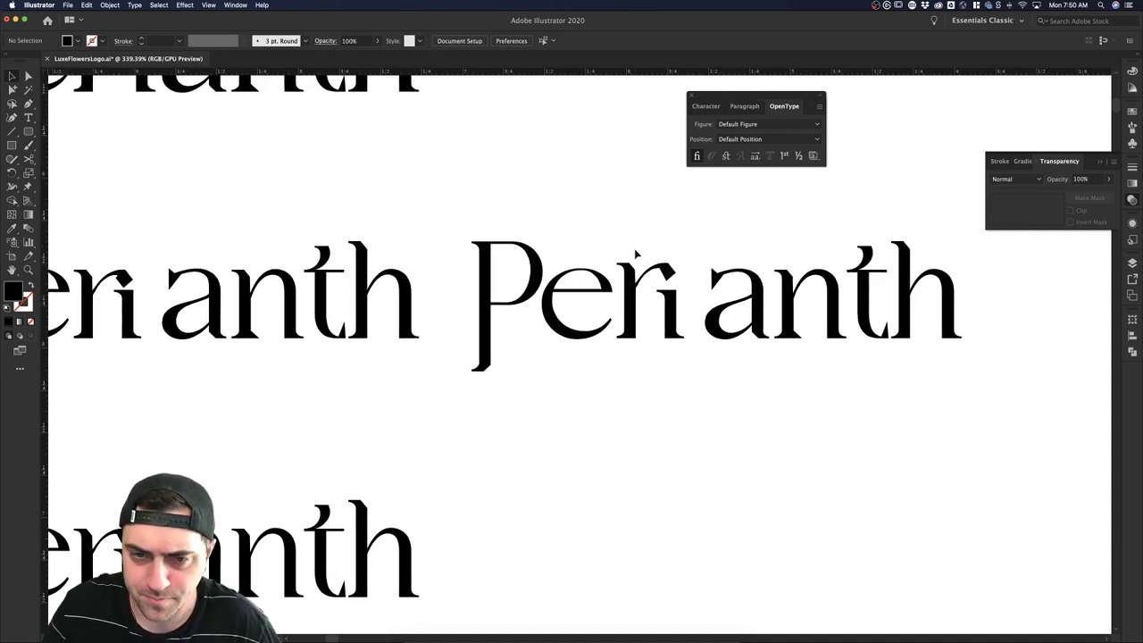
{"action": "scroll", "coordinate": [633, 248], "scroll_direction": "right", "scroll_amount": 2}
{"action": "scroll", "coordinate": [631, 243], "scroll_direction": "up", "scroll_amount": 1}
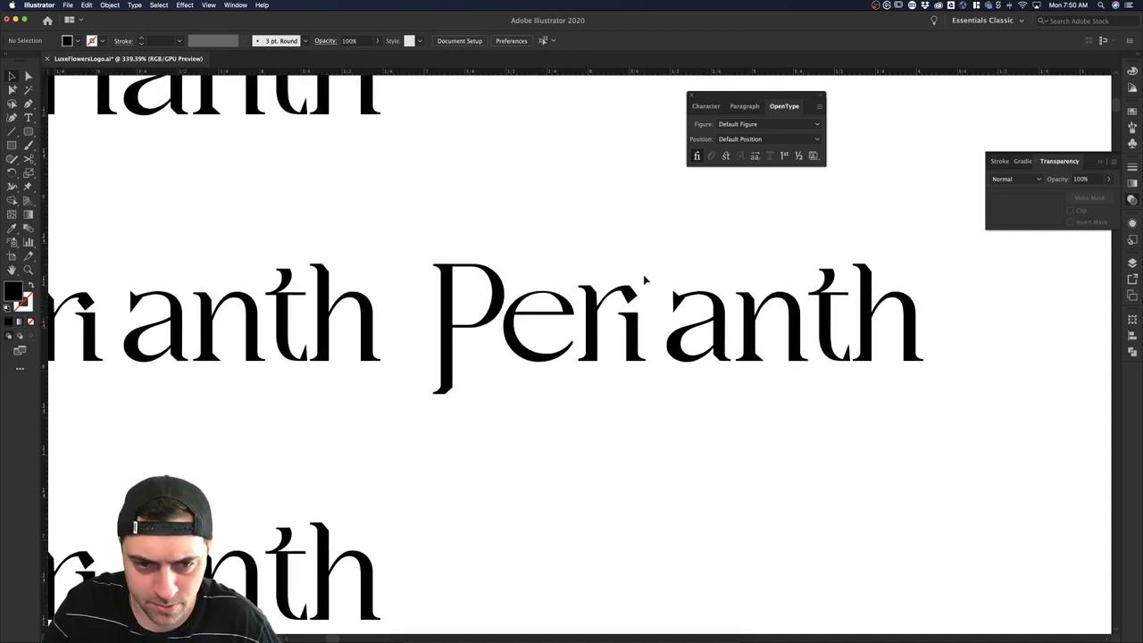
Move the r, its trimmed diamond and the i together slightly left toward the e.
{"action": "scroll", "coordinate": [644, 279], "scroll_direction": "up", "scroll_amount": 10}
{"action": "left_click_drag", "start_coordinate": [649, 460], "coordinate": [524, 259]}
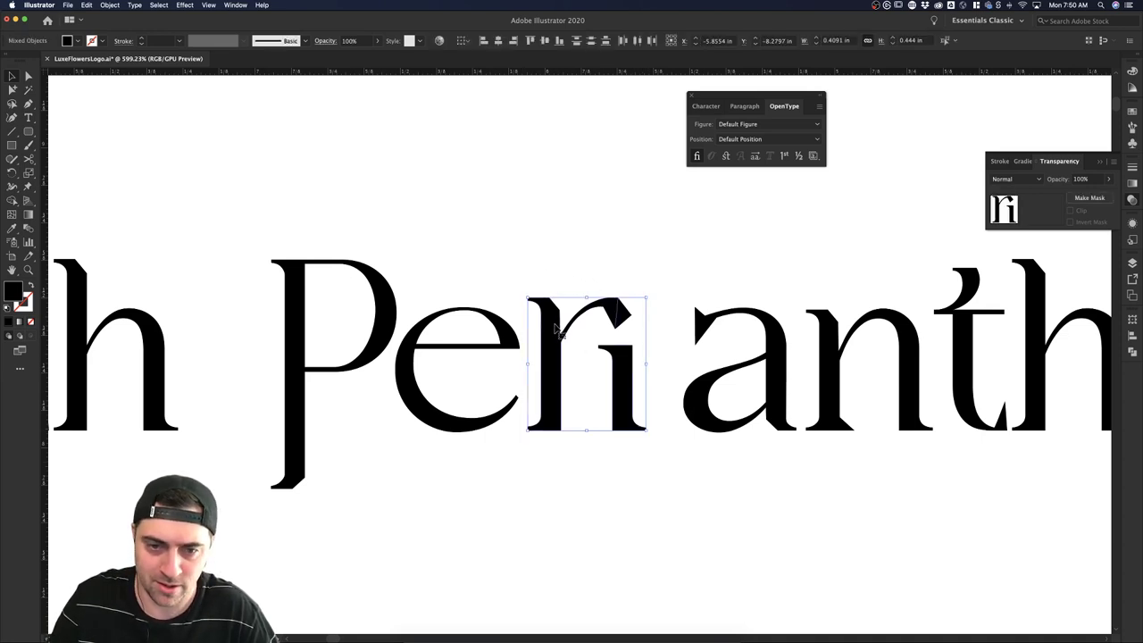
{"action": "left_click_drag", "start_coordinate": [561, 340], "coordinate": [547, 332]}
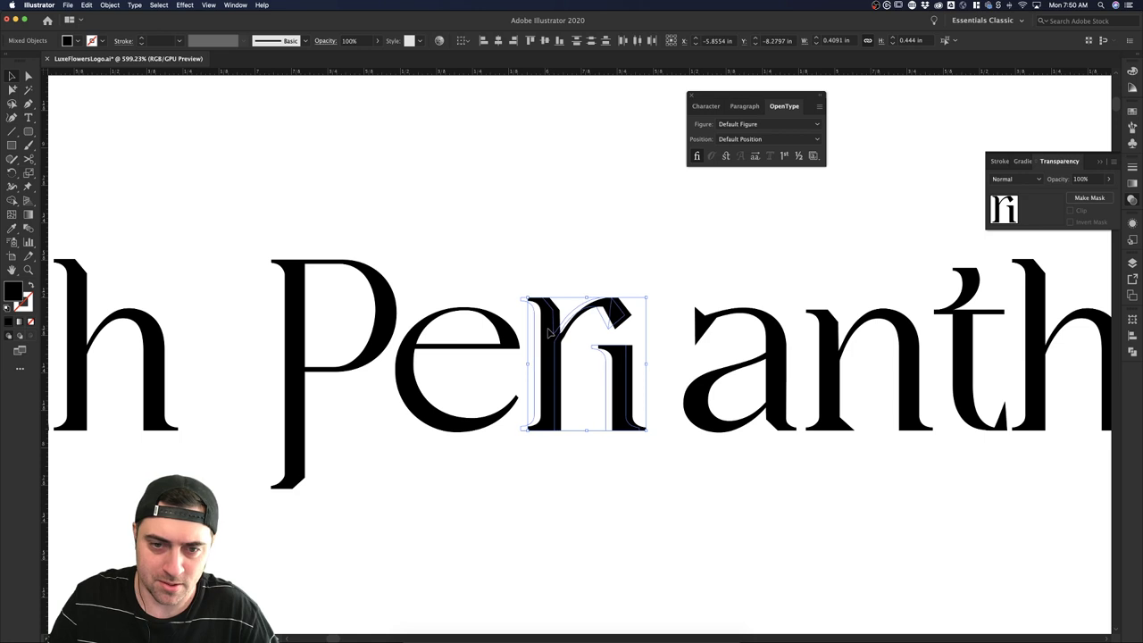
{"action": "left_click", "coordinate": [575, 248]}
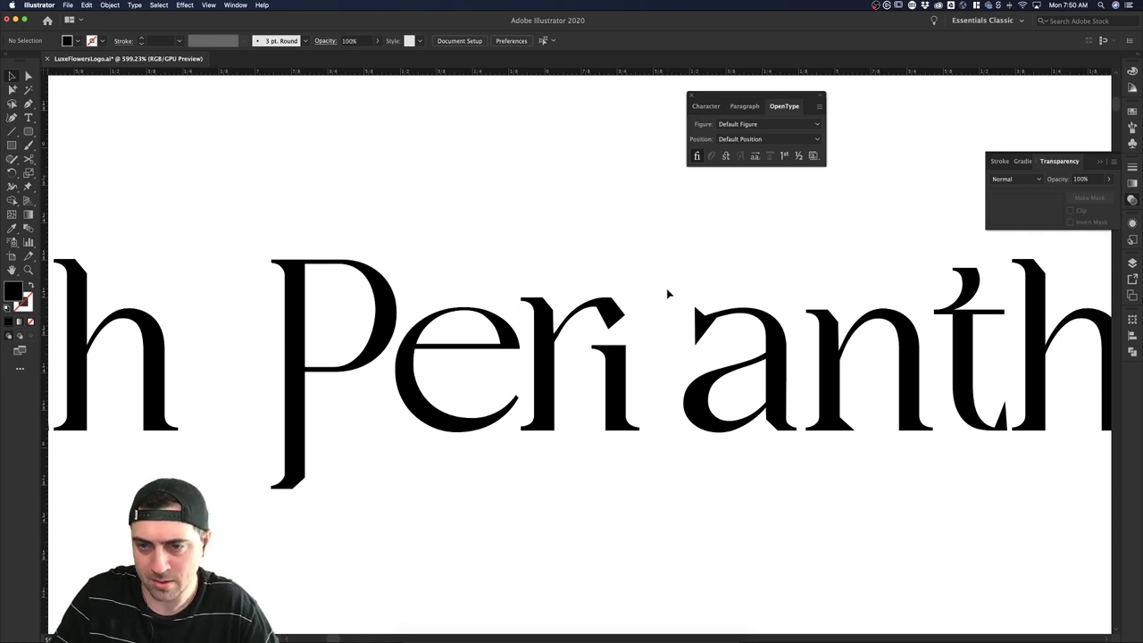
Shift the a and n, then the t and h, left to close the gaps after the i.
{"action": "left_click_drag", "start_coordinate": [665, 288], "coordinate": [862, 426]}
{"action": "left_click", "coordinate": [812, 487]}
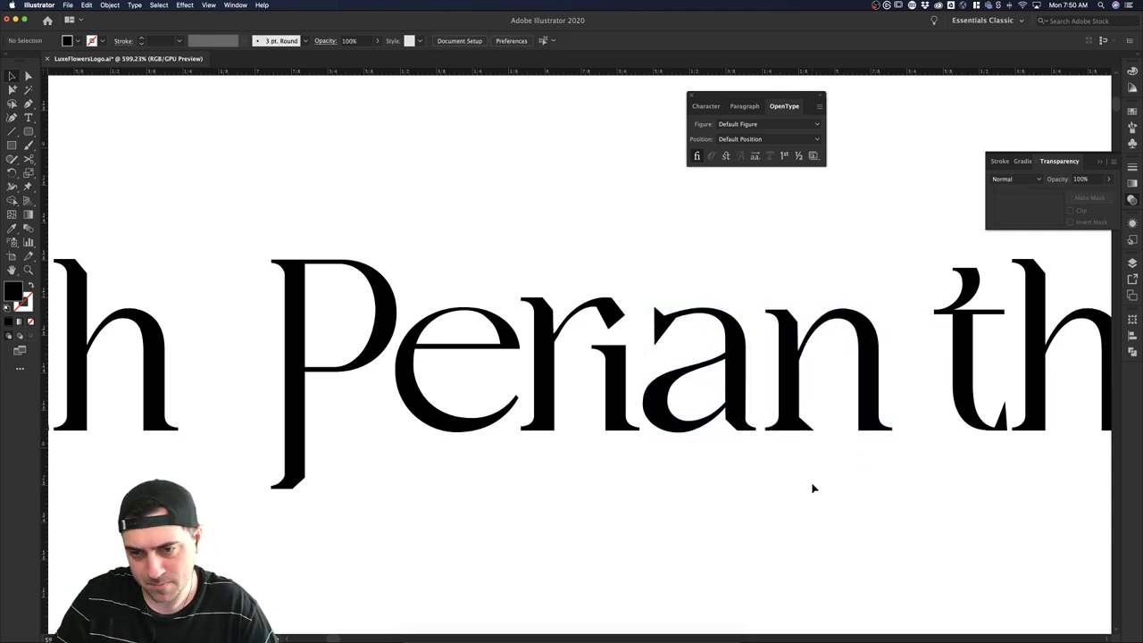
{"action": "scroll", "coordinate": [812, 488], "scroll_direction": "down", "scroll_amount": 3}
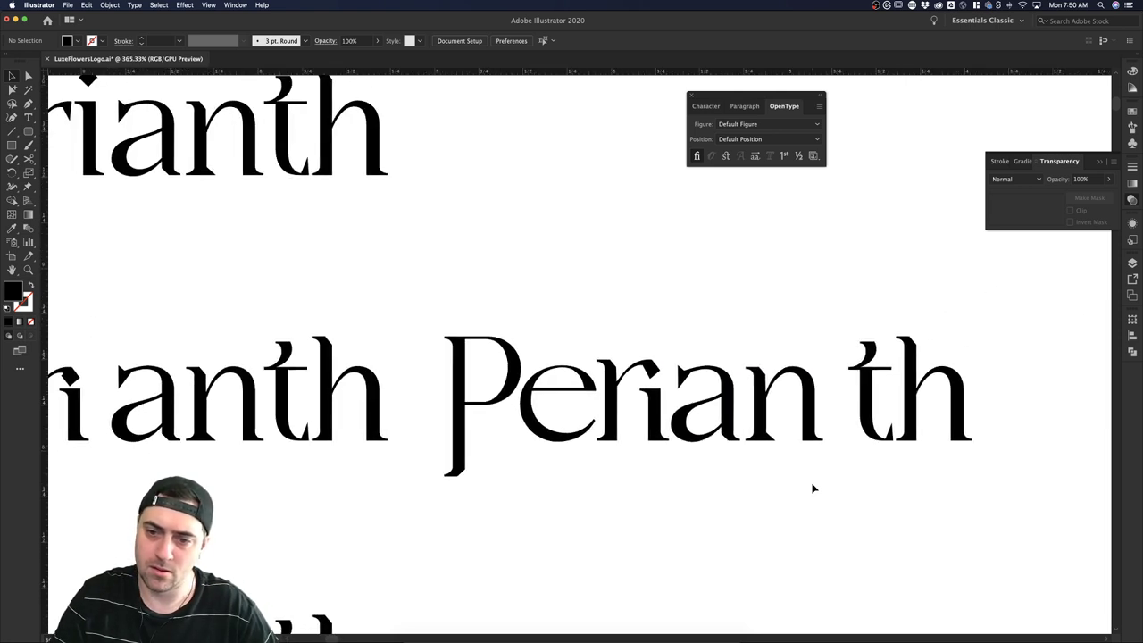
{"action": "left_click_drag", "start_coordinate": [833, 313], "coordinate": [998, 454]}
{"action": "left_click_drag", "start_coordinate": [950, 403], "coordinate": [922, 400]}
{"action": "left_click", "coordinate": [1044, 448]}
Select the anchor points of the t's crossbar and top flourish, and show the guides.
{"action": "scroll", "coordinate": [772, 354], "scroll_direction": "up", "scroll_amount": 2}
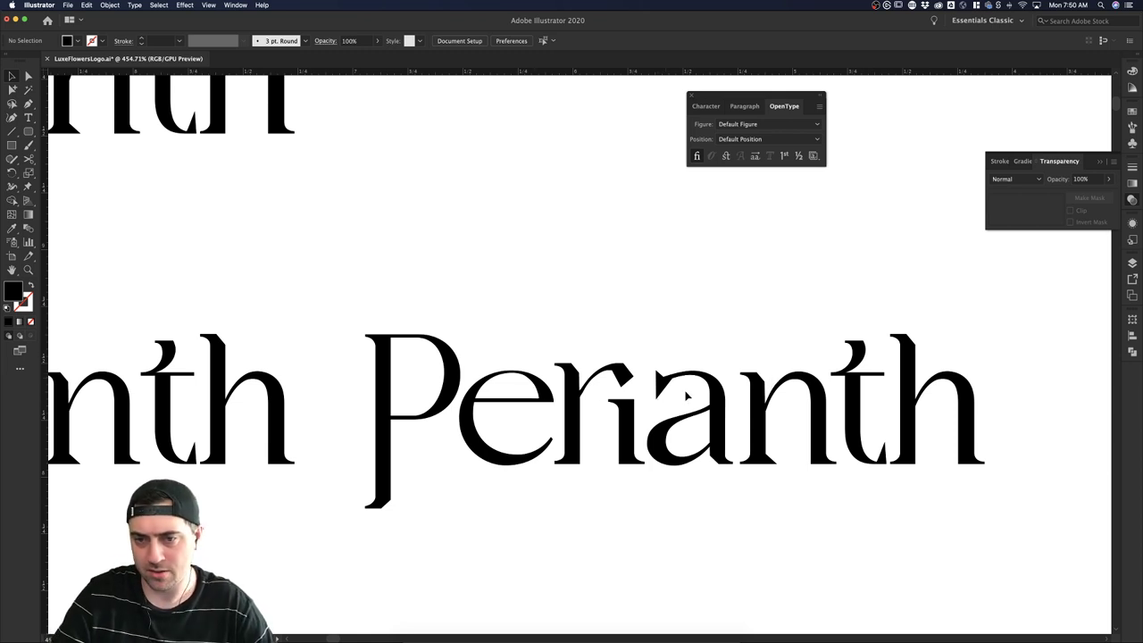
{"action": "scroll", "coordinate": [688, 396], "scroll_direction": "down", "scroll_amount": 2}
{"action": "scroll", "coordinate": [719, 371], "scroll_direction": "up", "scroll_amount": 3}
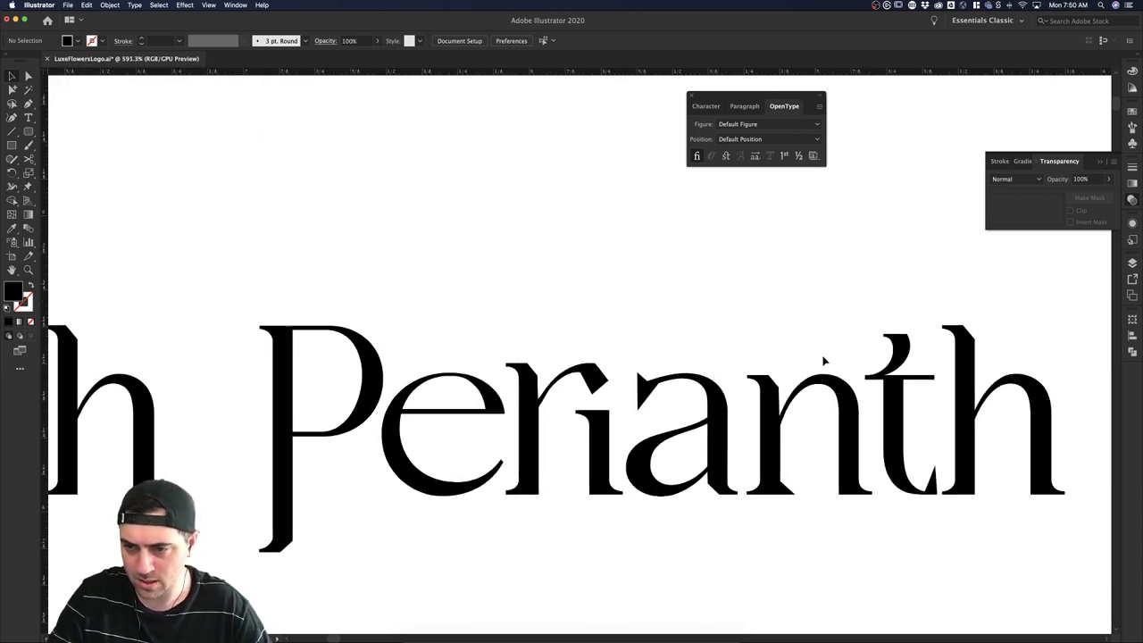
{"action": "key", "text": "a"}
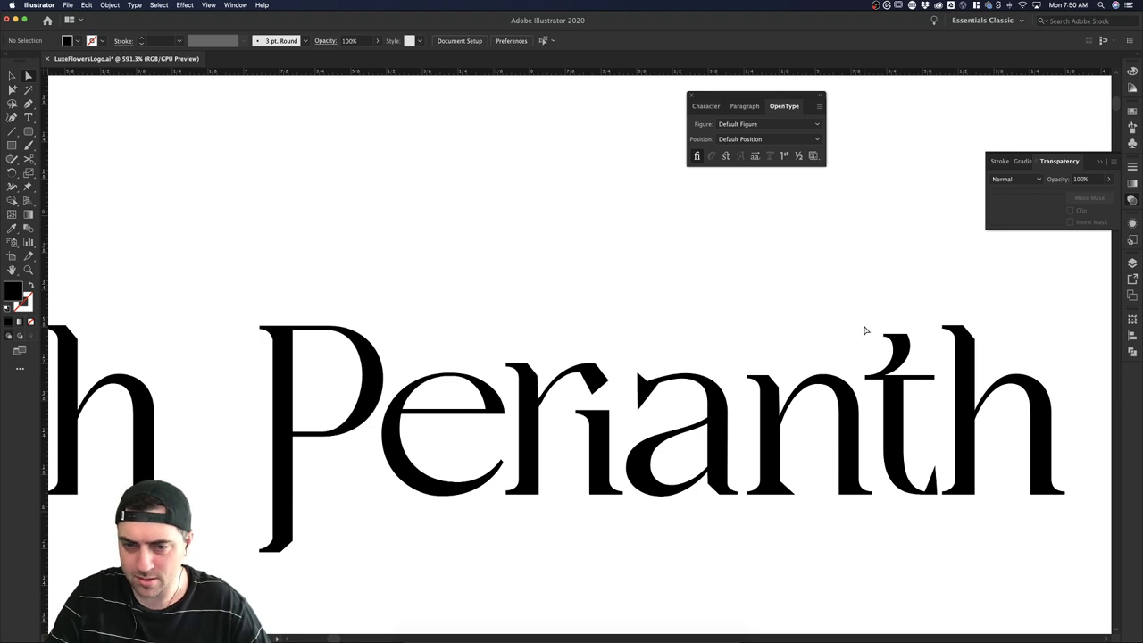
{"action": "left_click_drag", "start_coordinate": [855, 327], "coordinate": [939, 382]}
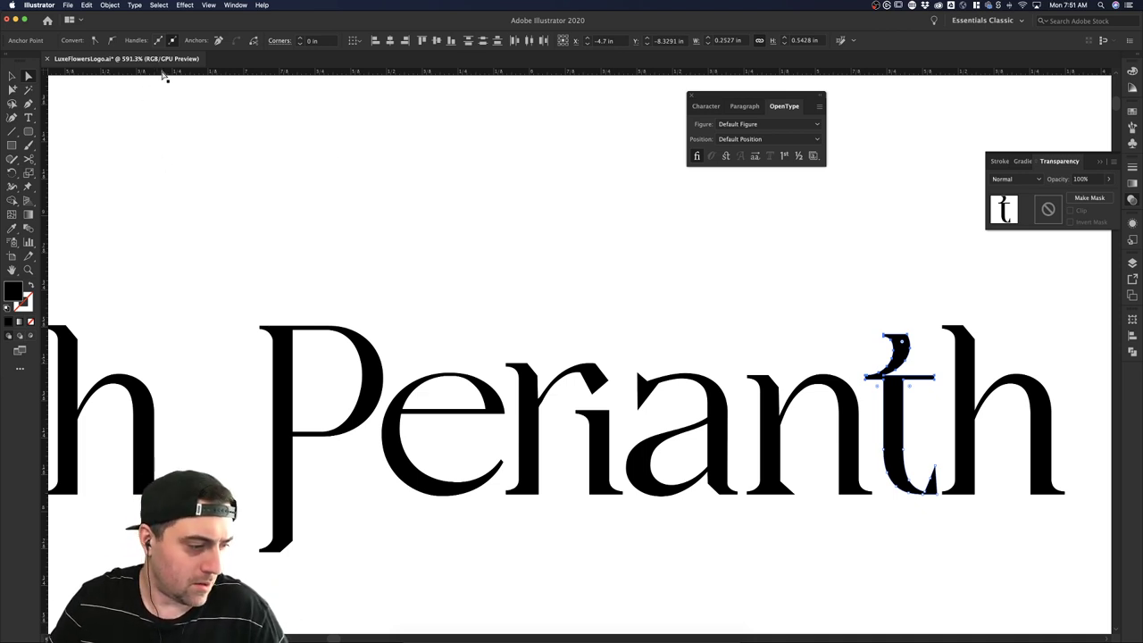
{"action": "key", "text": "super"}
{"action": "key", "text": "super+;"}
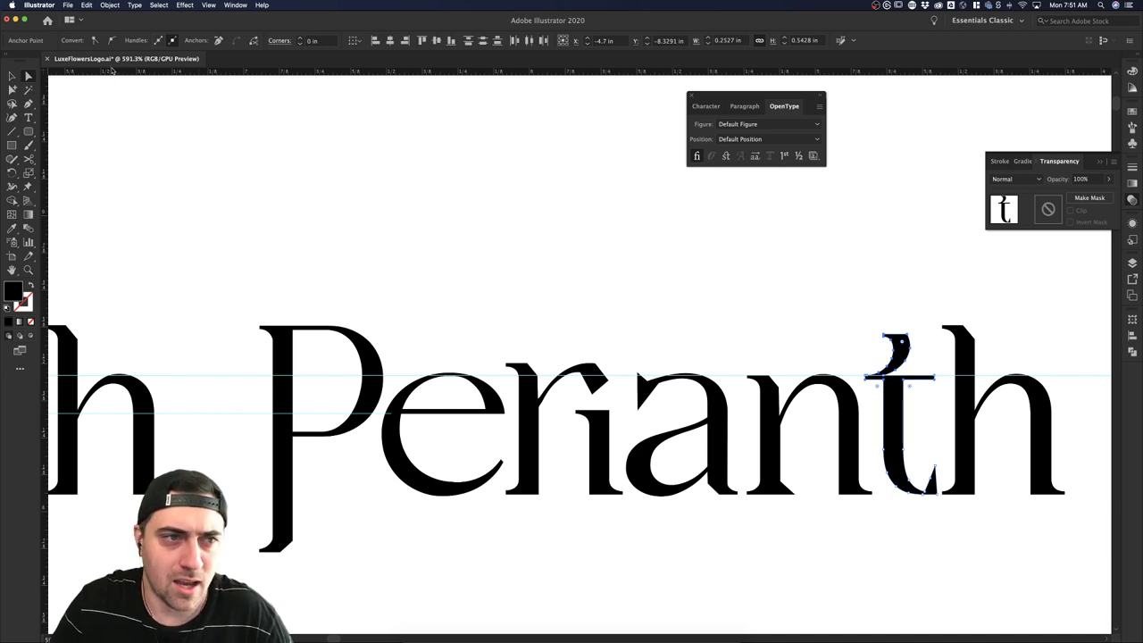
{"action": "mouse_move", "coordinate": [111, 61]}
{"action": "left_mouse_down"}
{"action": "mouse_move", "coordinate": [125, 72]}
{"action": "mouse_move", "coordinate": [119, 55]}
{"action": "mouse_move", "coordinate": [125, 62]}
{"action": "left_mouse_up"}
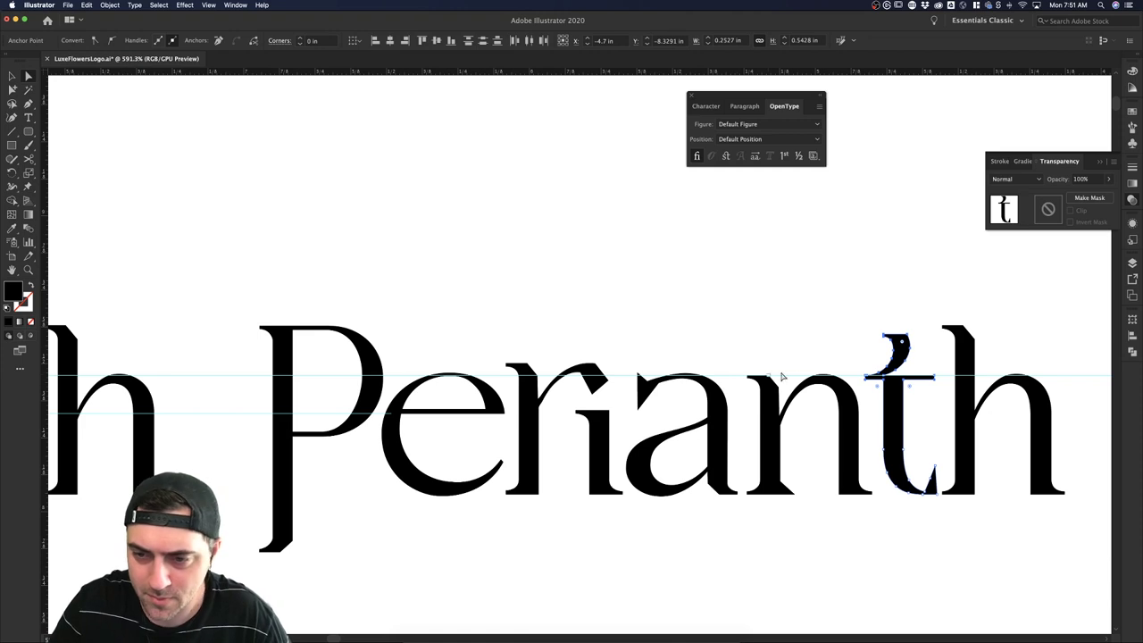
Add a horizontal guide at the top of the r and raise the upper part of the t so its crossbar meets it.
{"action": "scroll", "coordinate": [554, 375], "scroll_direction": "up", "scroll_amount": 4}
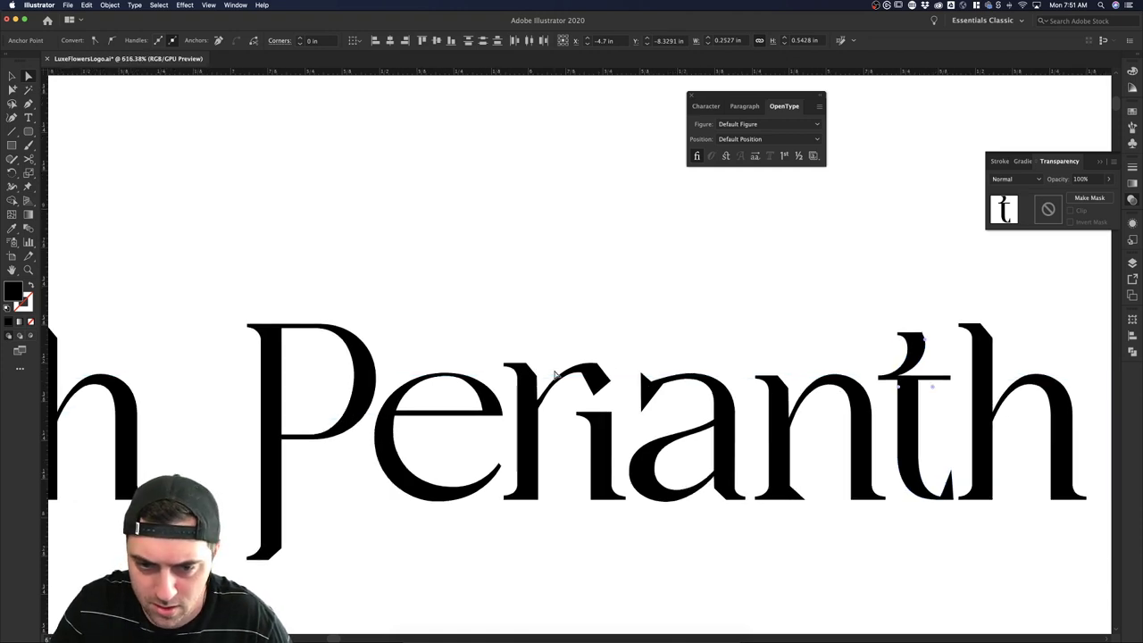
{"action": "left_click_drag", "start_coordinate": [303, 78], "coordinate": [485, 362]}
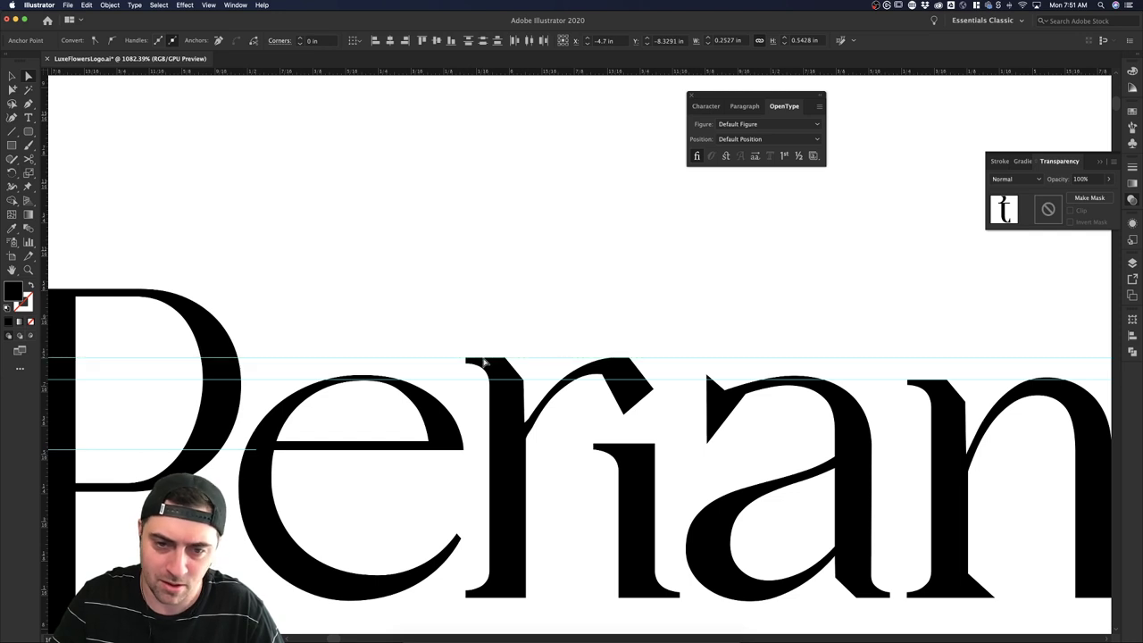
{"action": "scroll", "coordinate": [759, 364], "scroll_direction": "down", "scroll_amount": 4}
{"action": "scroll", "coordinate": [884, 338], "scroll_direction": "up", "scroll_amount": 2}
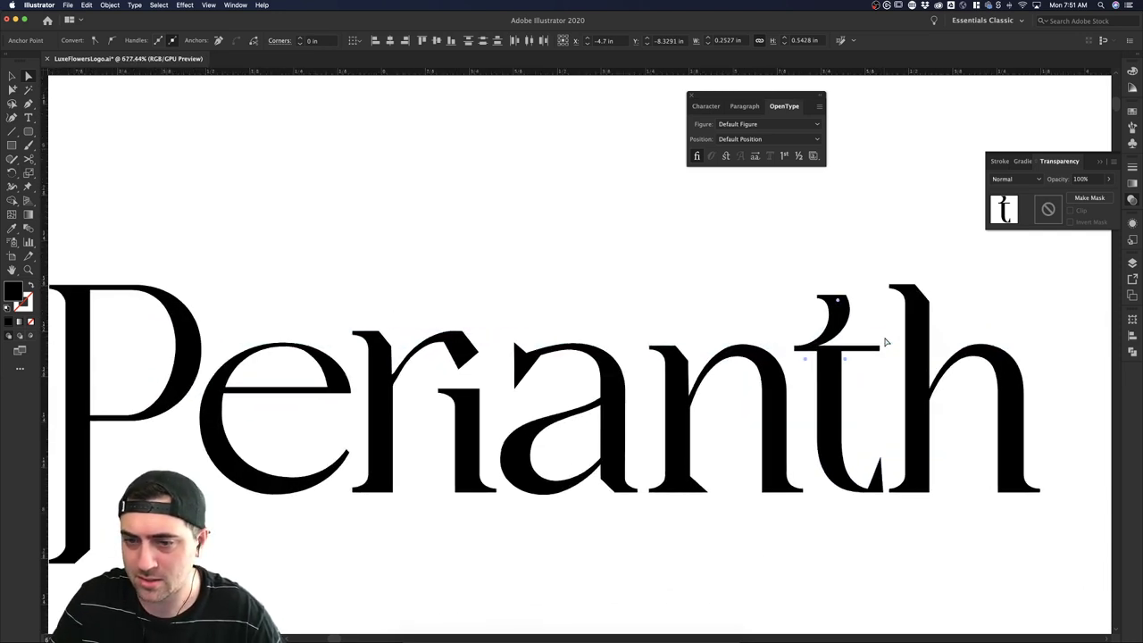
{"action": "mouse_move", "coordinate": [840, 337]}
{"action": "left_mouse_down"}
{"action": "mouse_move", "coordinate": [882, 362]}
{"action": "mouse_move", "coordinate": [856, 339]}
{"action": "left_mouse_up"}
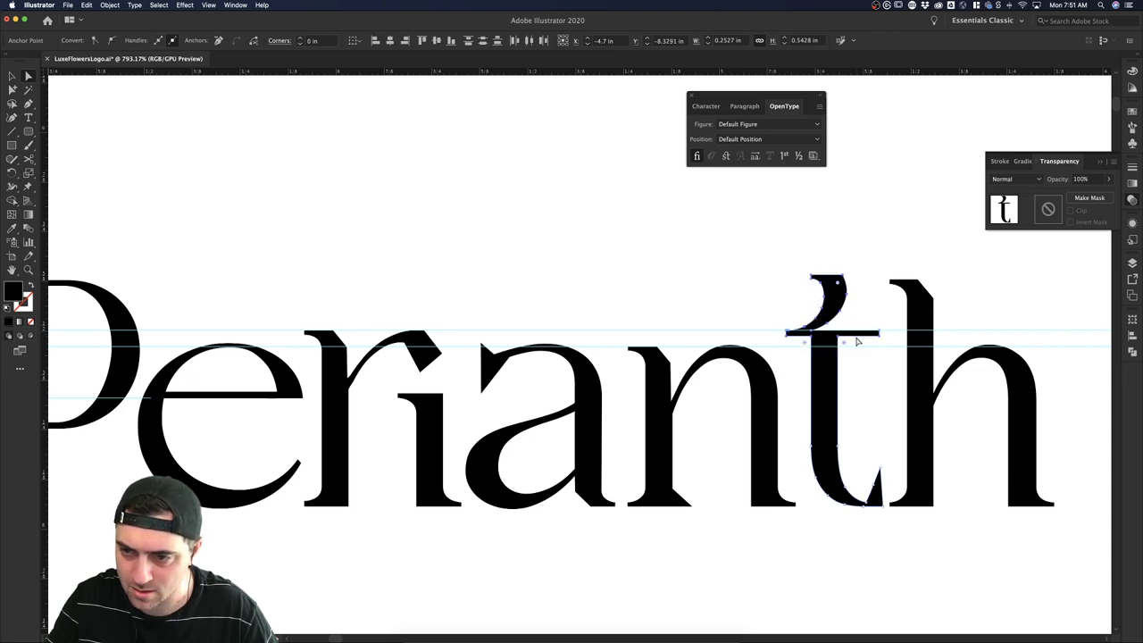
{"action": "left_click", "coordinate": [874, 315]}
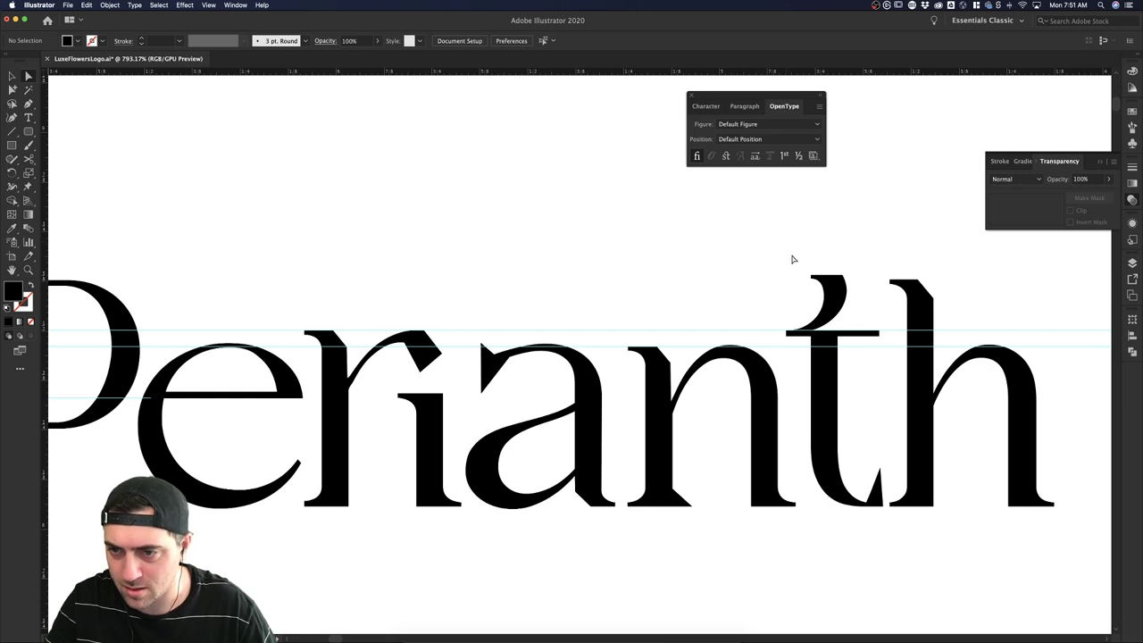
{"action": "left_click_drag", "start_coordinate": [786, 251], "coordinate": [853, 300]}
{"action": "left_click", "coordinate": [852, 281]}
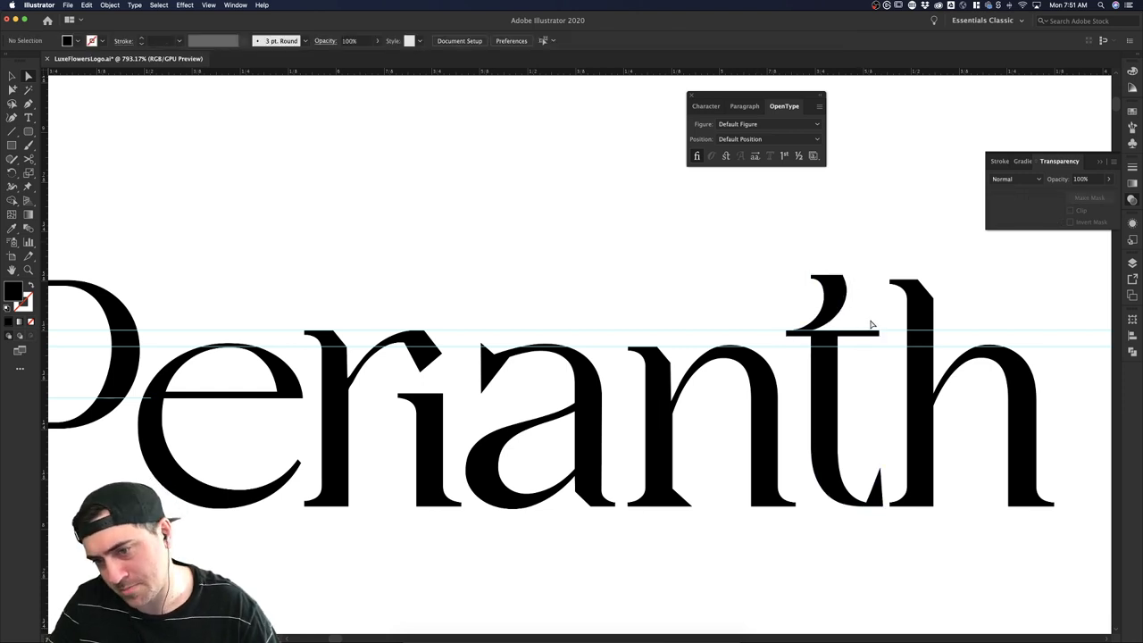
{"action": "scroll", "coordinate": [871, 324], "scroll_direction": "down", "scroll_amount": 1}
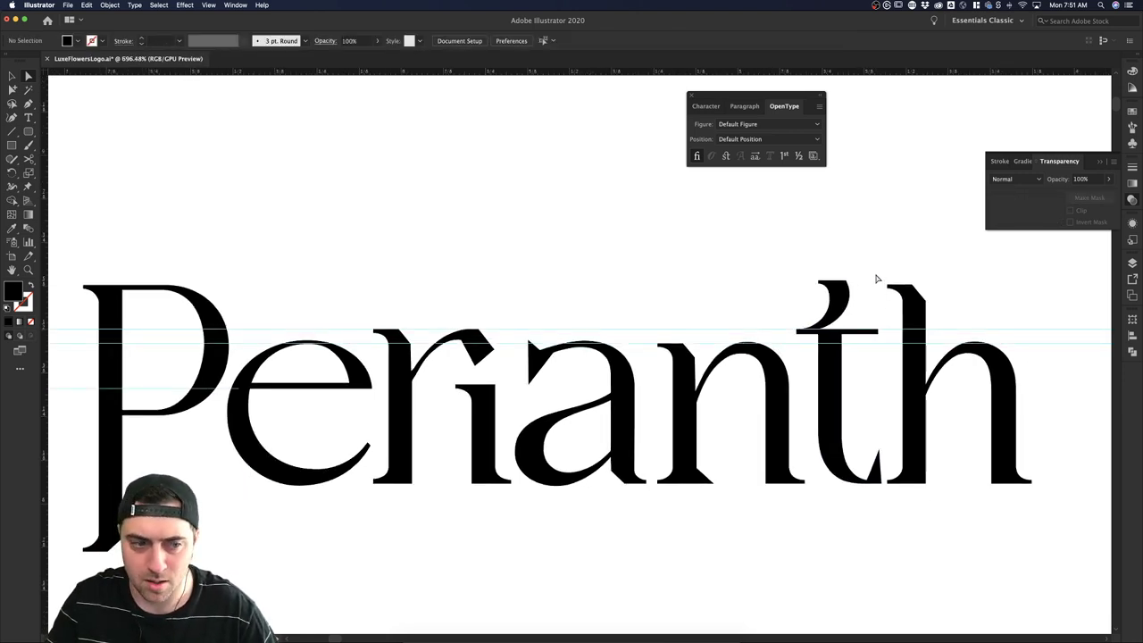
{"action": "scroll", "coordinate": [876, 279], "scroll_direction": "down", "scroll_amount": 2}
{"action": "left_click", "coordinate": [909, 308]}
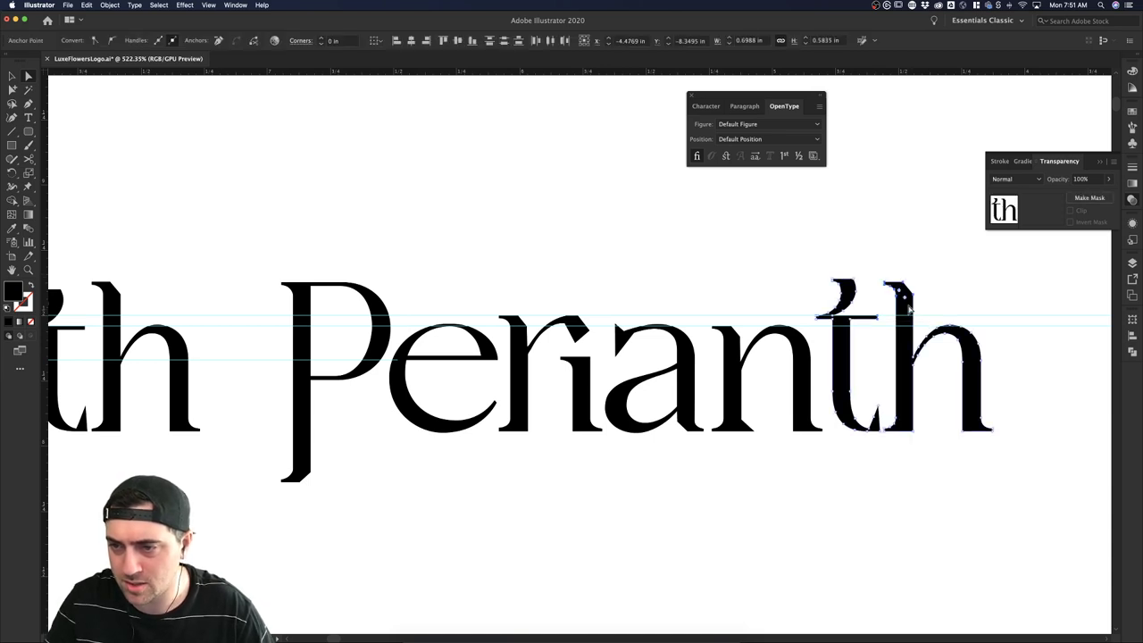
{"action": "left_click", "coordinate": [913, 273]}
Add a horizontal guide at the top of the t and raise the top of the final h to it.
{"action": "scroll", "coordinate": [914, 273], "scroll_direction": "up", "scroll_amount": 4}
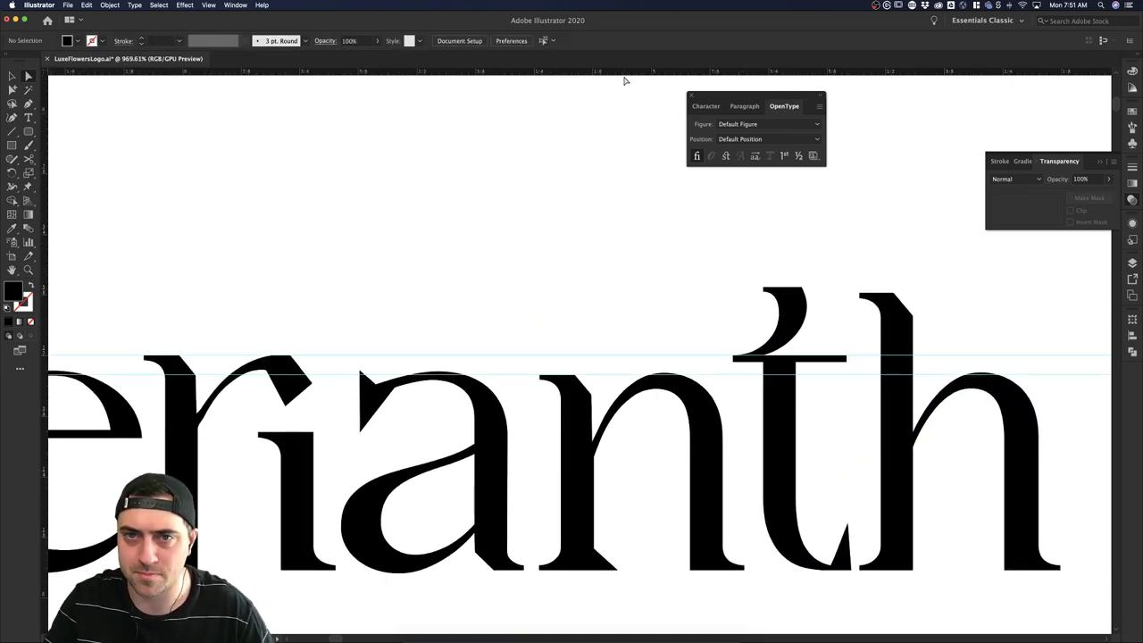
{"action": "left_click_drag", "start_coordinate": [625, 80], "coordinate": [756, 287]}
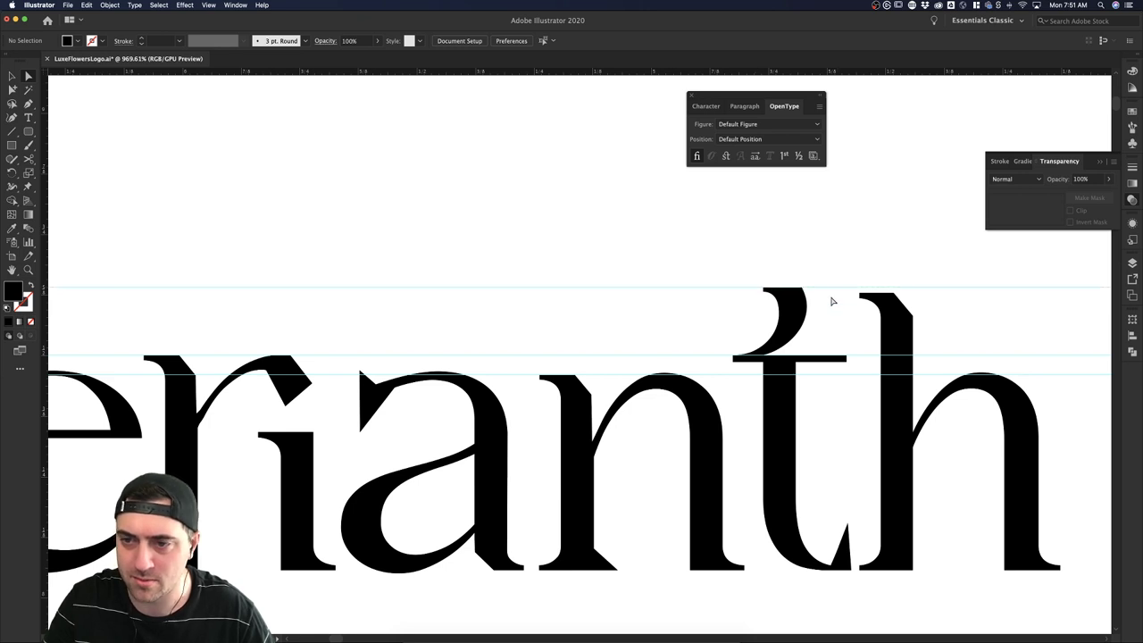
{"action": "left_click_drag", "start_coordinate": [857, 285], "coordinate": [943, 354]}
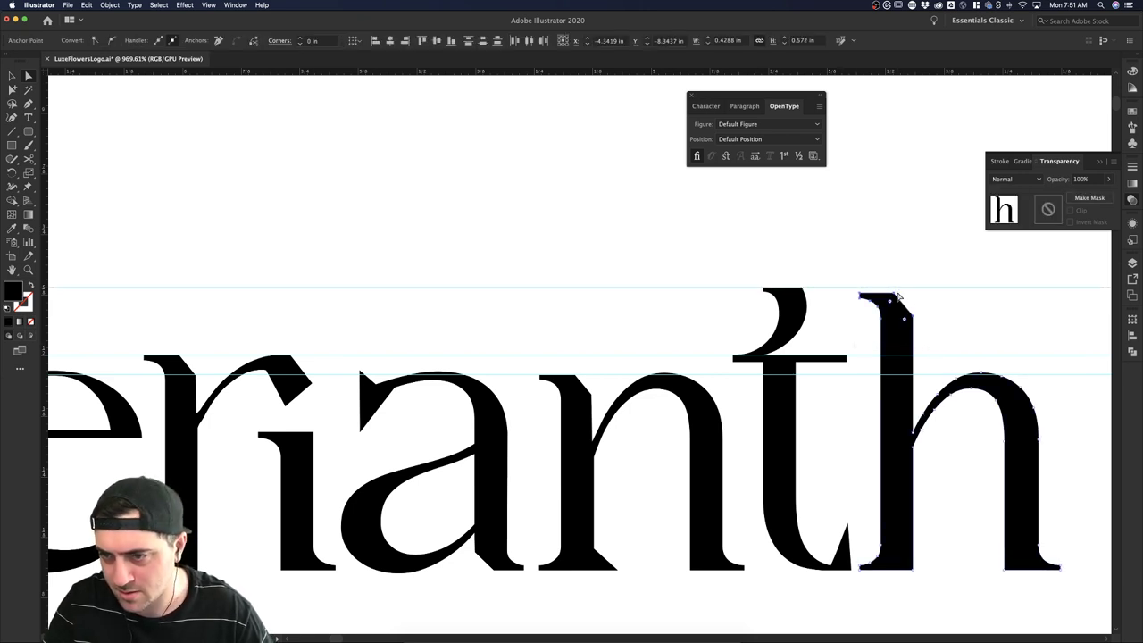
{"action": "left_click_drag", "start_coordinate": [895, 297], "coordinate": [894, 288]}
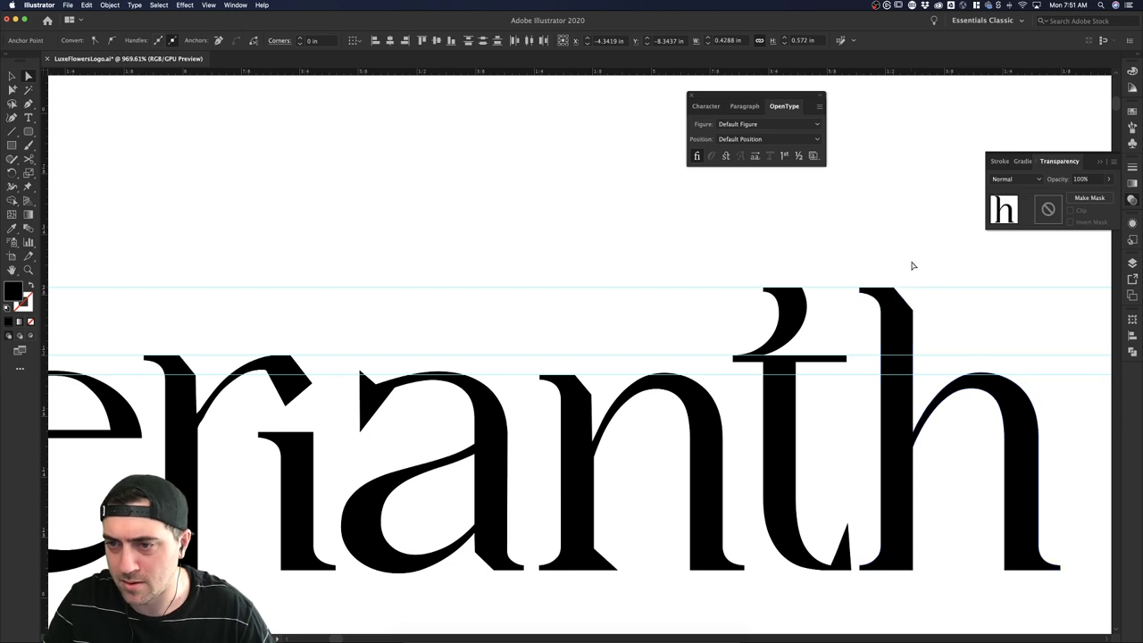
{"action": "left_click", "coordinate": [914, 262]}
Hide the guides and place a copy of the refined Perianth wordmark farther to its right, leaving a wide gap.
{"action": "scroll", "coordinate": [914, 262], "scroll_direction": "down", "scroll_amount": 3}
{"action": "scroll", "coordinate": [915, 261], "scroll_direction": "down", "scroll_amount": 2}
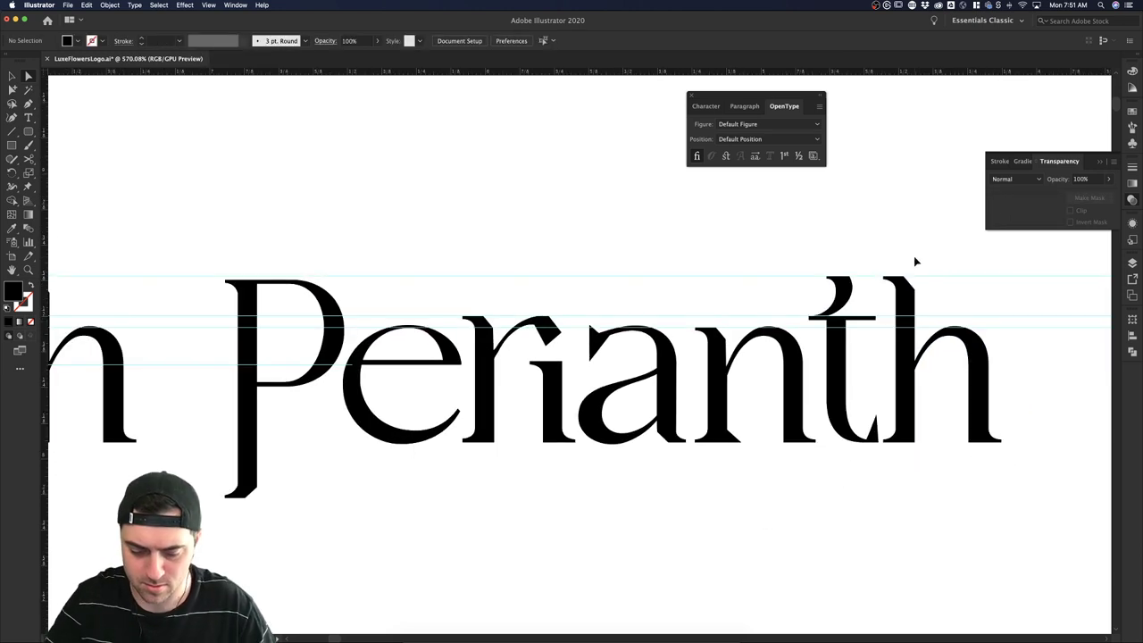
{"action": "scroll", "coordinate": [915, 262], "scroll_direction": "down", "scroll_amount": 2}
{"action": "scroll", "coordinate": [915, 260], "scroll_direction": "down", "scroll_amount": 4}
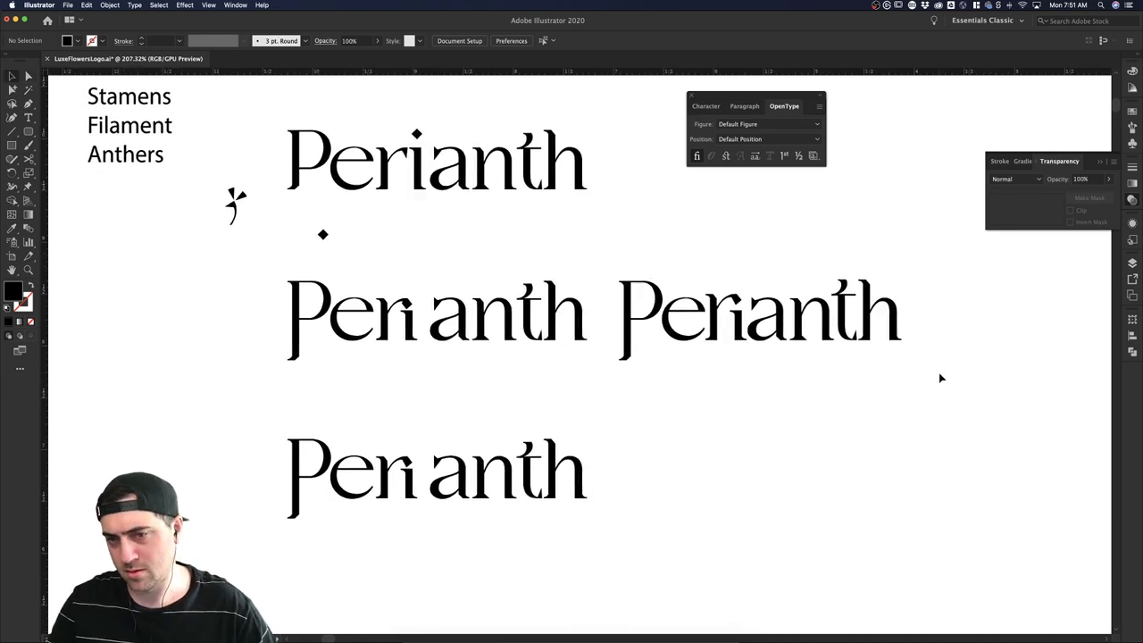
{"action": "scroll", "coordinate": [938, 372], "scroll_direction": "right", "scroll_amount": 2}
{"action": "left_click_drag", "start_coordinate": [909, 379], "coordinate": [580, 279]}
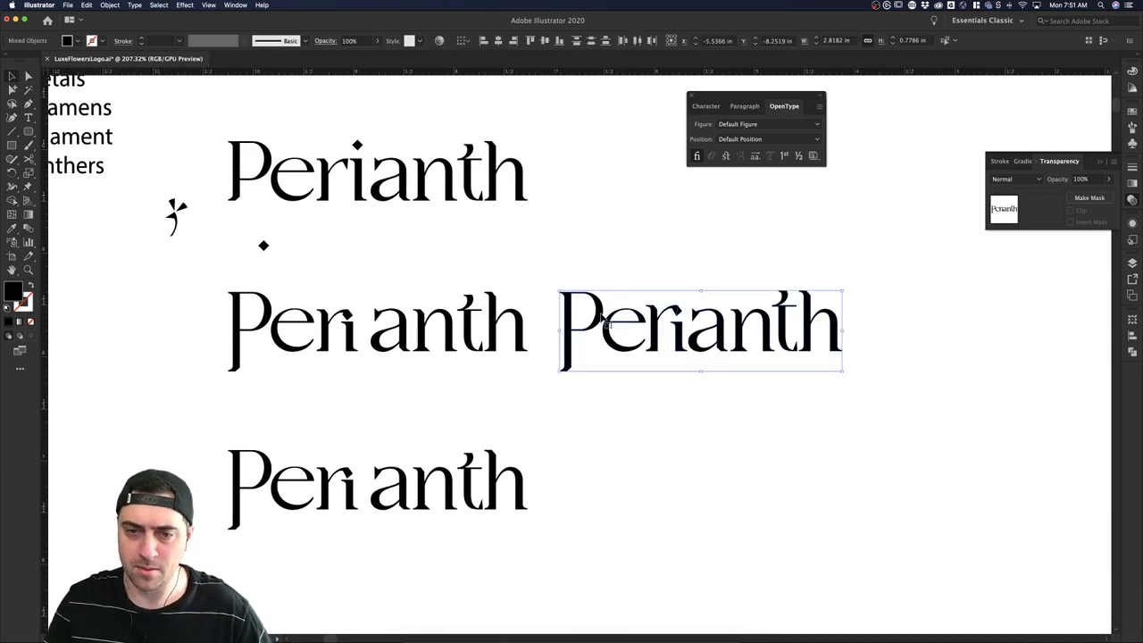
{"action": "scroll", "coordinate": [648, 351], "scroll_direction": "right", "scroll_amount": 4}
{"action": "scroll", "coordinate": [648, 351], "scroll_direction": "down", "scroll_amount": 3}
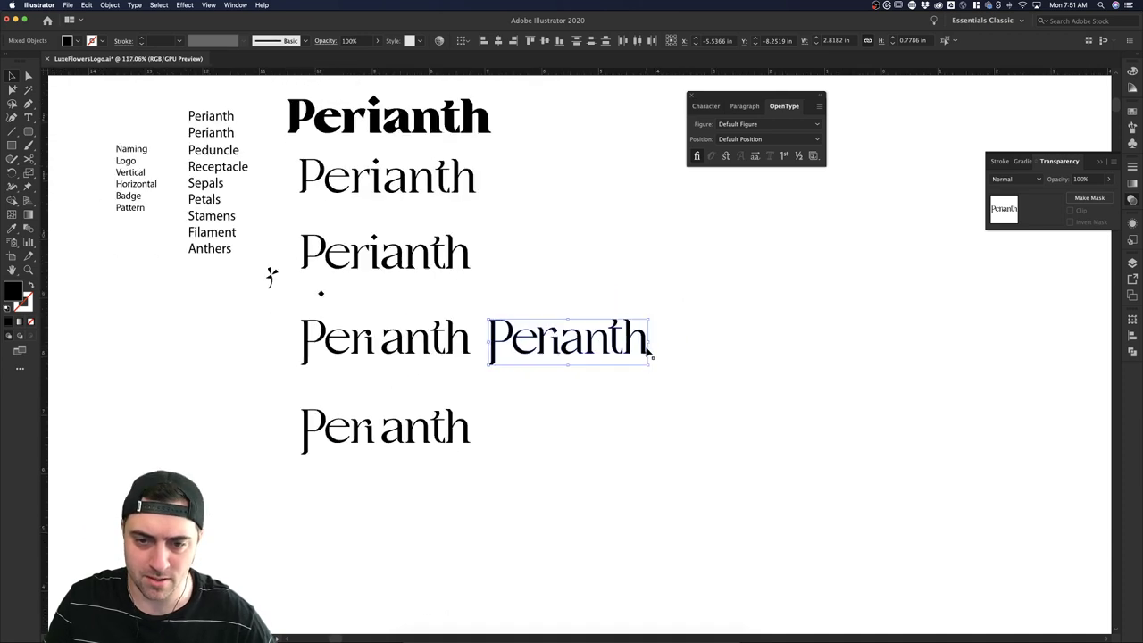
{"action": "left_click_drag", "start_coordinate": [563, 349], "coordinate": [931, 365]}
{"action": "left_click", "coordinate": [985, 416]}
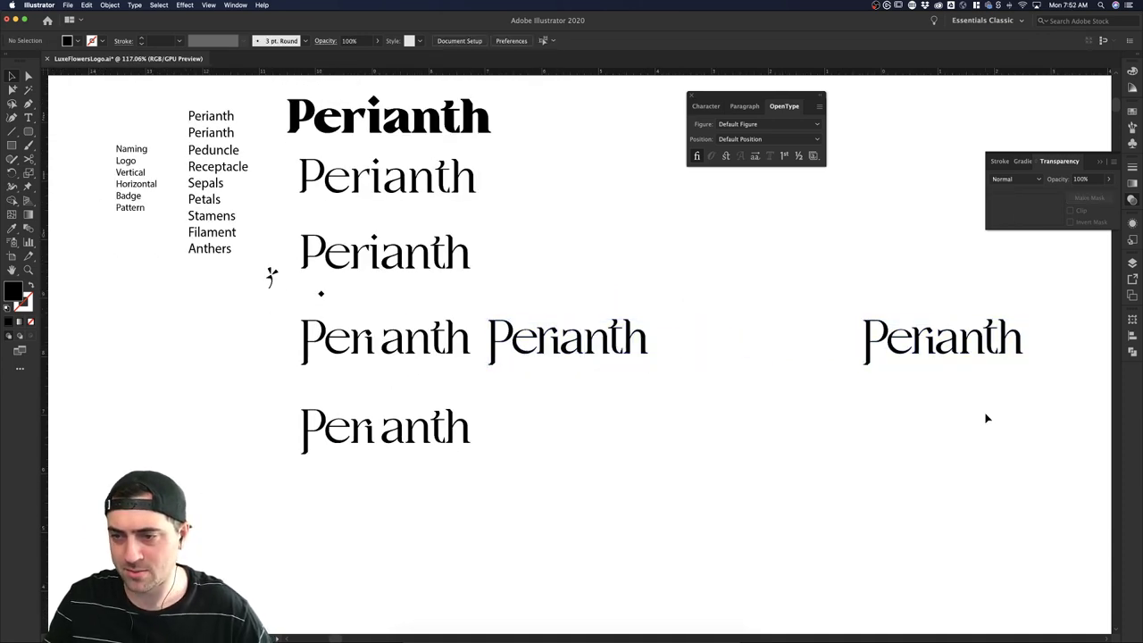
Move the floating OpenType panel out of the way, just above the Transparency panel.
{"action": "scroll", "coordinate": [985, 416], "scroll_direction": "right", "scroll_amount": 4}
{"action": "left_click_drag", "start_coordinate": [723, 95], "coordinate": [1007, 93]}
{"action": "scroll", "coordinate": [898, 214], "scroll_direction": "down", "scroll_amount": 2}
{"action": "scroll", "coordinate": [898, 215], "scroll_direction": "left", "scroll_amount": 3}
{"action": "scroll", "coordinate": [898, 214], "scroll_direction": "down", "scroll_amount": 5}
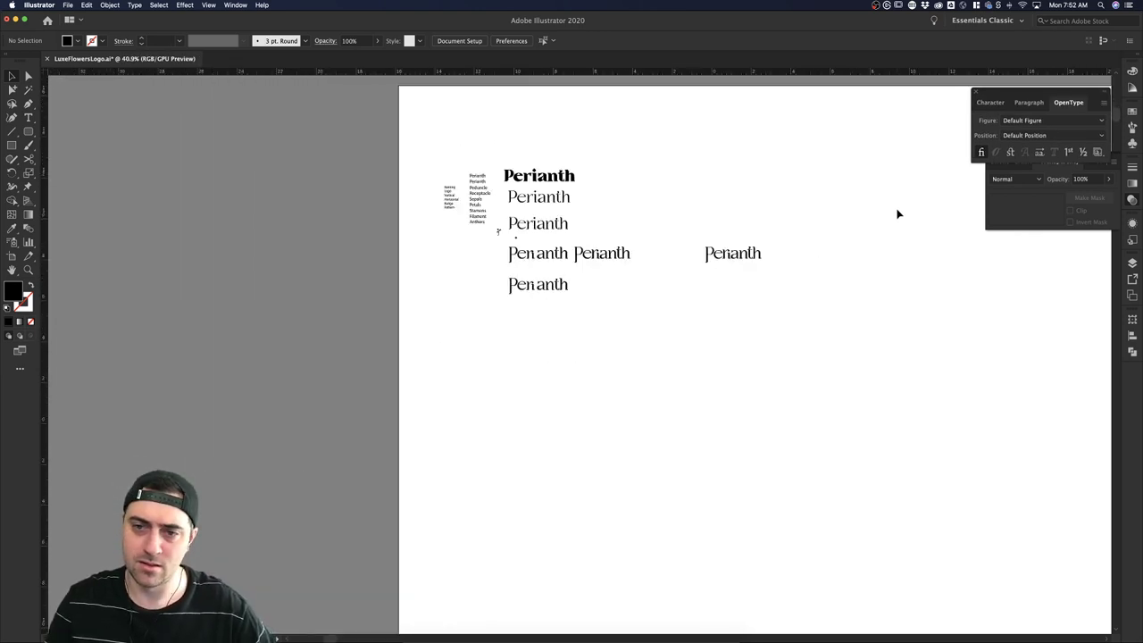
Duplicate the newly placed Perianth wordmark to its right on the same line.
{"action": "scroll", "coordinate": [898, 214], "scroll_direction": "up", "scroll_amount": 5}
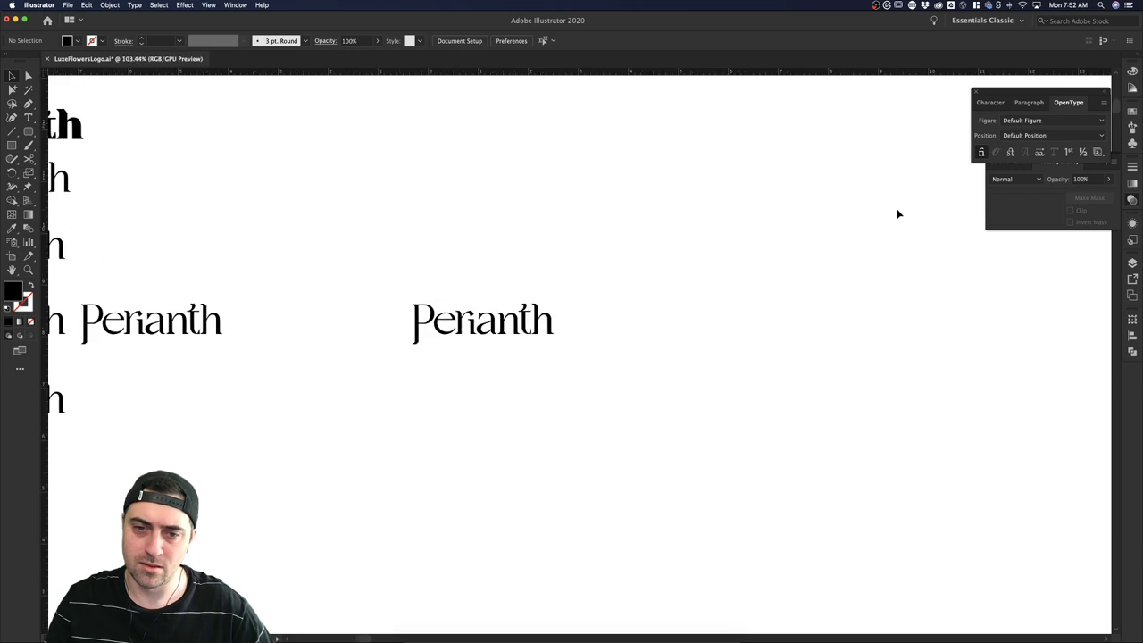
{"action": "scroll", "coordinate": [483, 357], "scroll_direction": "up", "scroll_amount": 3}
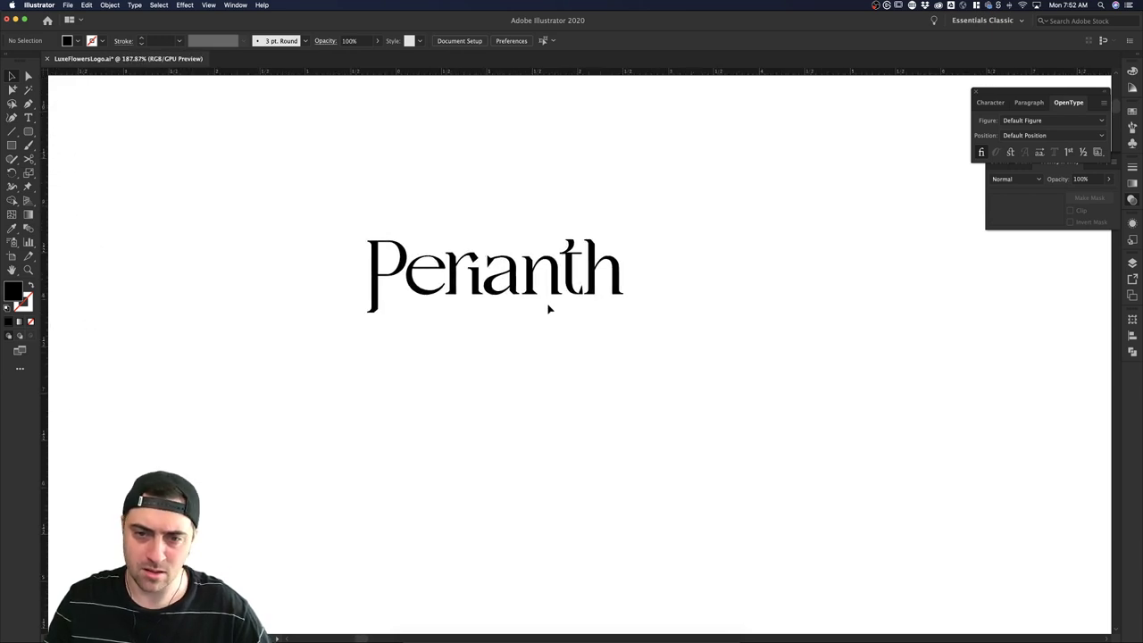
{"action": "left_click", "coordinate": [574, 287]}
{"action": "scroll", "coordinate": [599, 330], "scroll_direction": "down", "scroll_amount": 2}
{"action": "left_click_drag", "start_coordinate": [640, 316], "coordinate": [393, 261]}
{"action": "left_click_drag", "start_coordinate": [440, 293], "coordinate": [738, 288]}
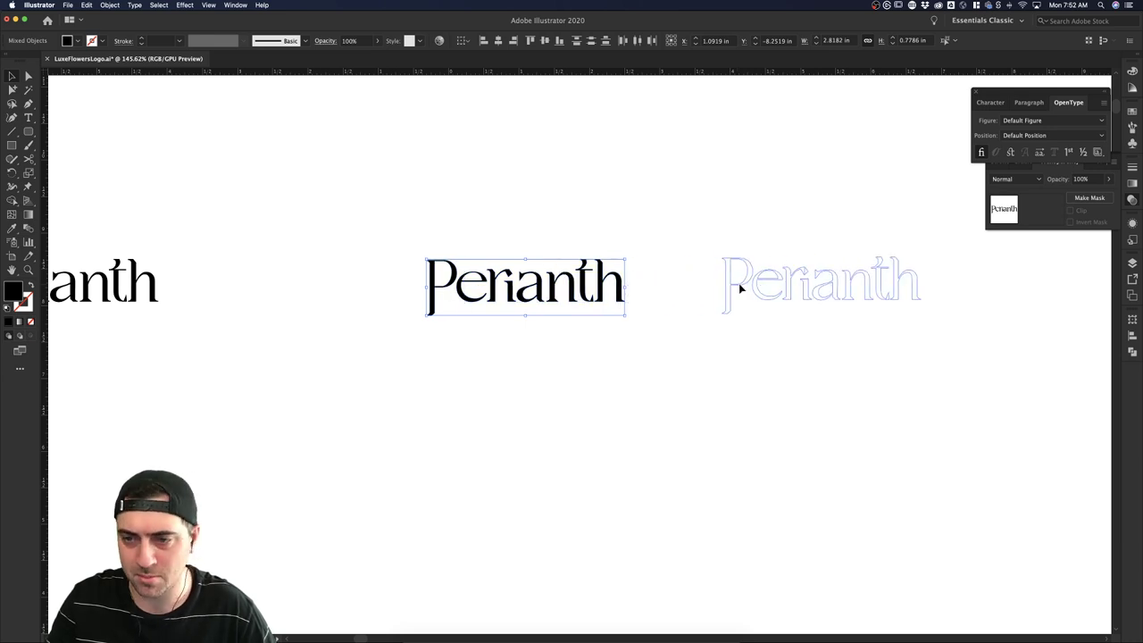
{"action": "left_click", "coordinate": [893, 324]}
Lower the t in the newest Perianth copy so that its foot drops below the baseline.
{"action": "scroll", "coordinate": [892, 303], "scroll_direction": "up", "scroll_amount": 4}
{"action": "left_click", "coordinate": [866, 277]}
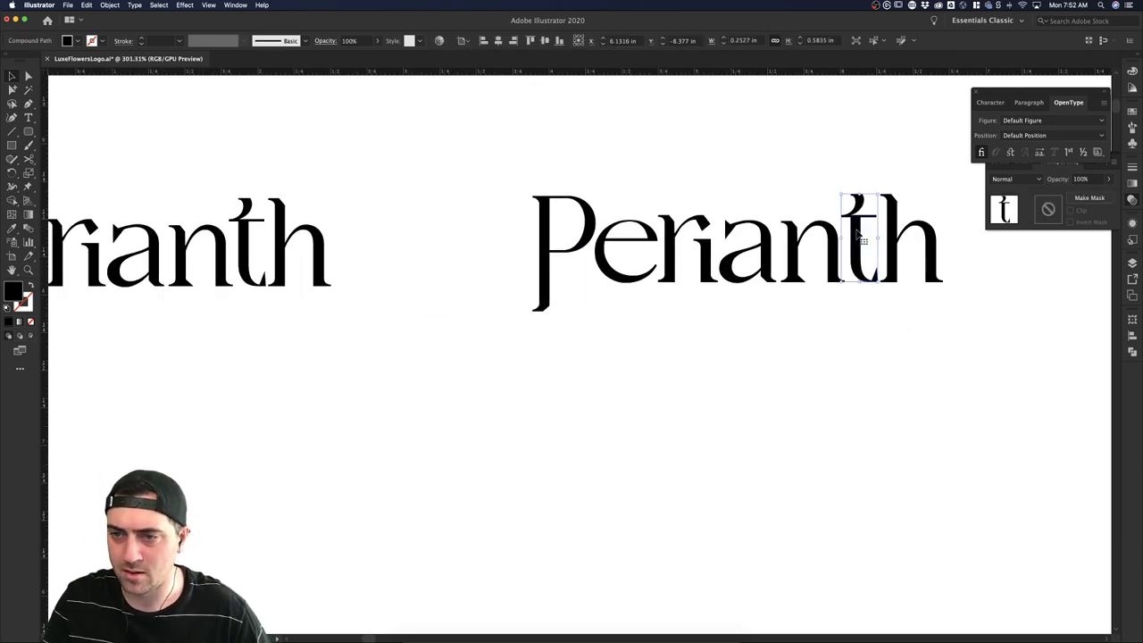
{"action": "left_click_drag", "start_coordinate": [859, 239], "coordinate": [857, 253]}
{"action": "left_click", "coordinate": [925, 317]}
{"action": "scroll", "coordinate": [925, 316], "scroll_direction": "down", "scroll_amount": 3}
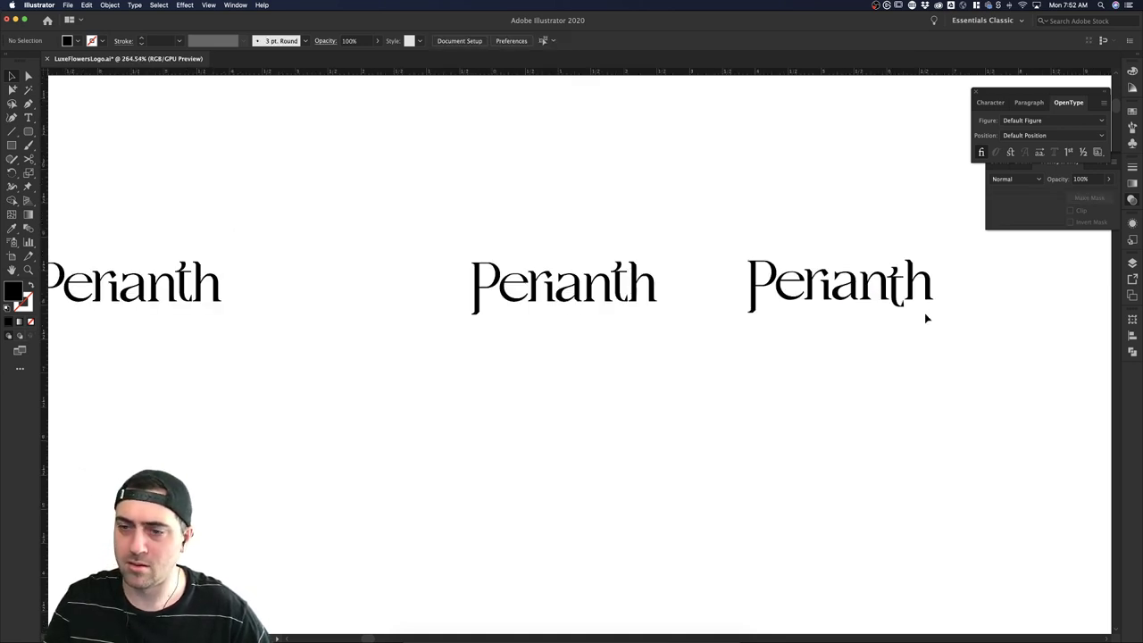
Shift the lowered t back up slightly, keeping its foot just below the baseline.
{"action": "scroll", "coordinate": [925, 317], "scroll_direction": "right", "scroll_amount": 3}
{"action": "scroll", "coordinate": [924, 317], "scroll_direction": "up", "scroll_amount": 3}
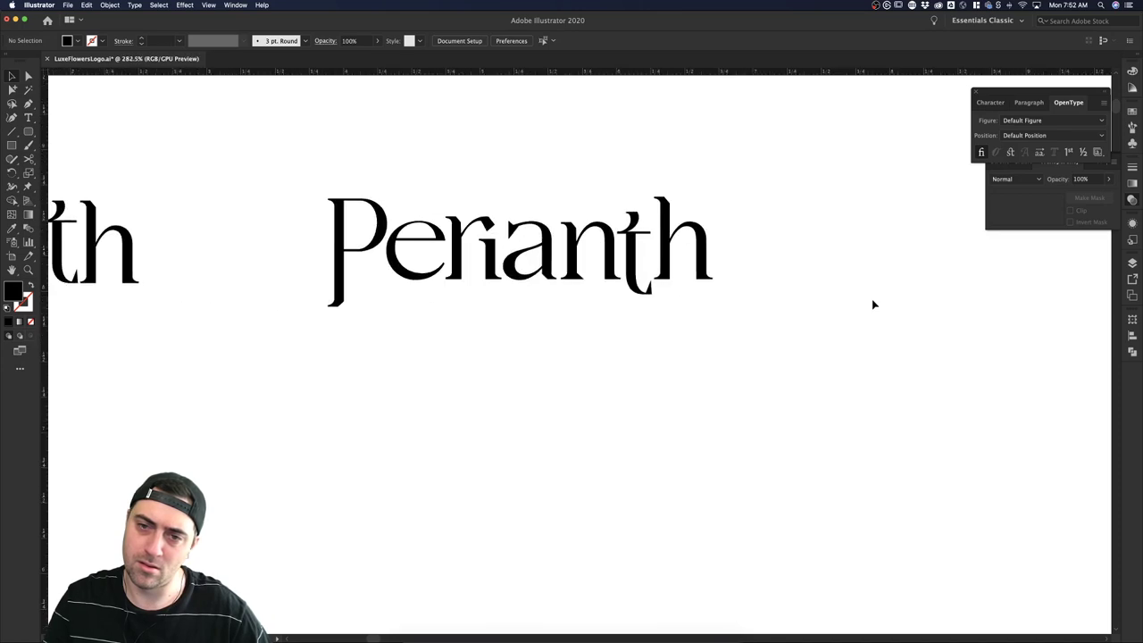
{"action": "left_click", "coordinate": [630, 230]}
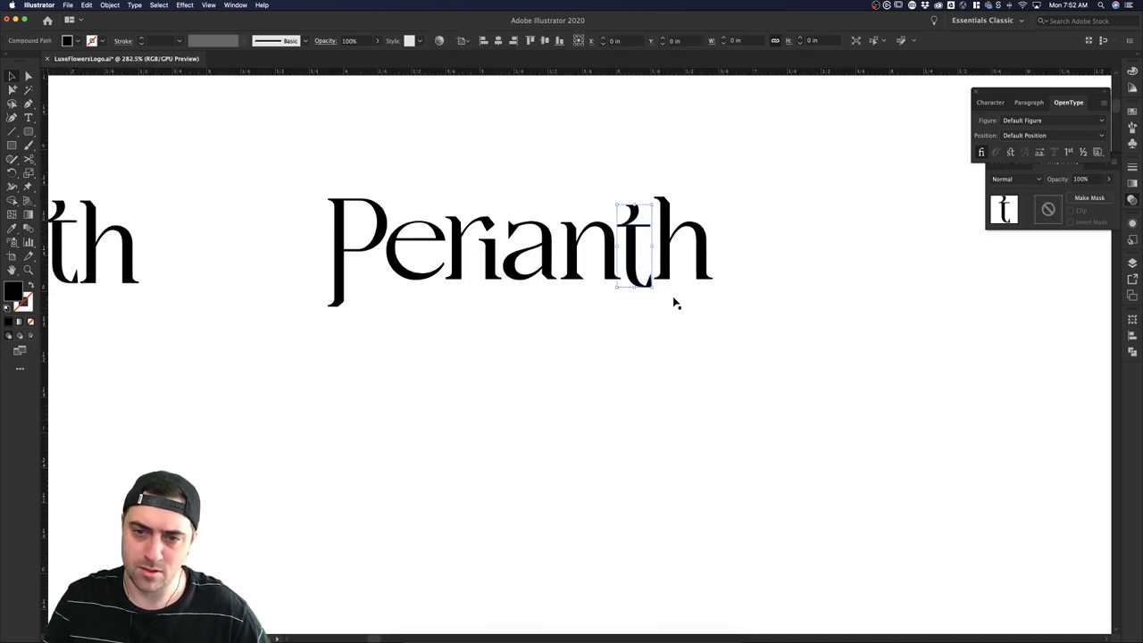
{"action": "left_click", "coordinate": [658, 307]}
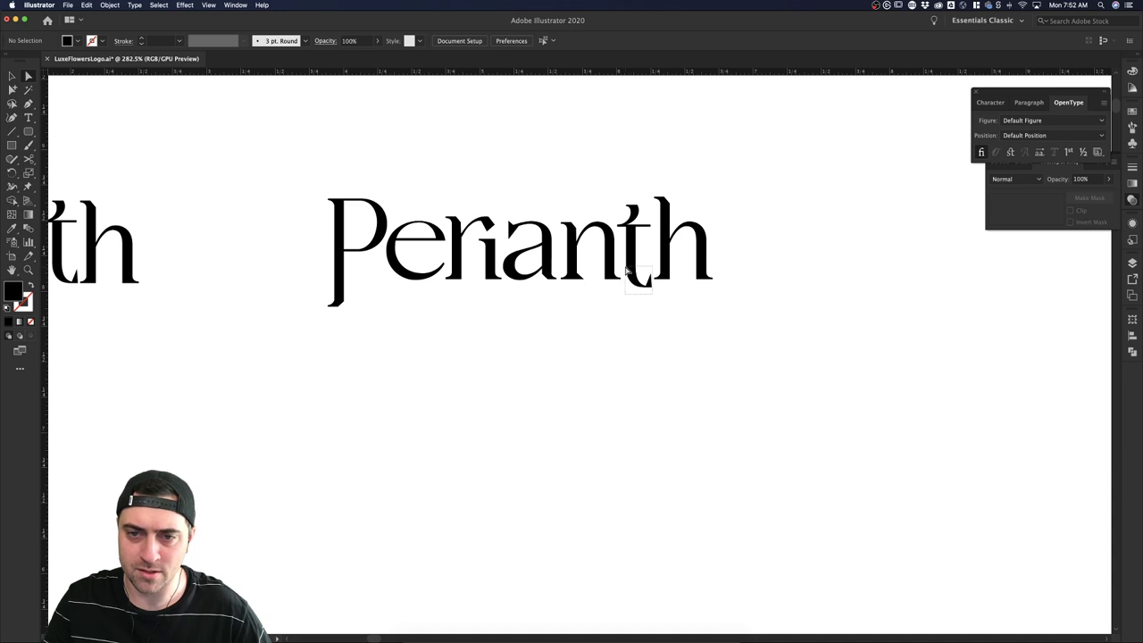
Try to stretch the curved foot of the t farther down.
{"action": "left_click", "coordinate": [637, 284]}
{"action": "left_click_drag", "start_coordinate": [637, 289], "coordinate": [643, 300]}
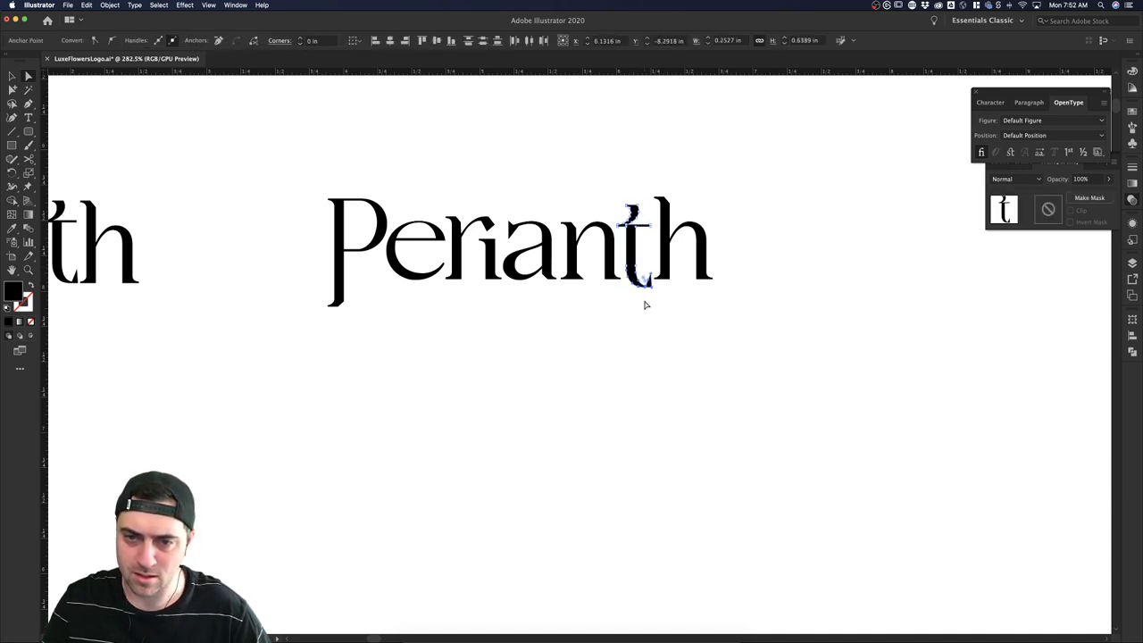
{"action": "left_click", "coordinate": [655, 298]}
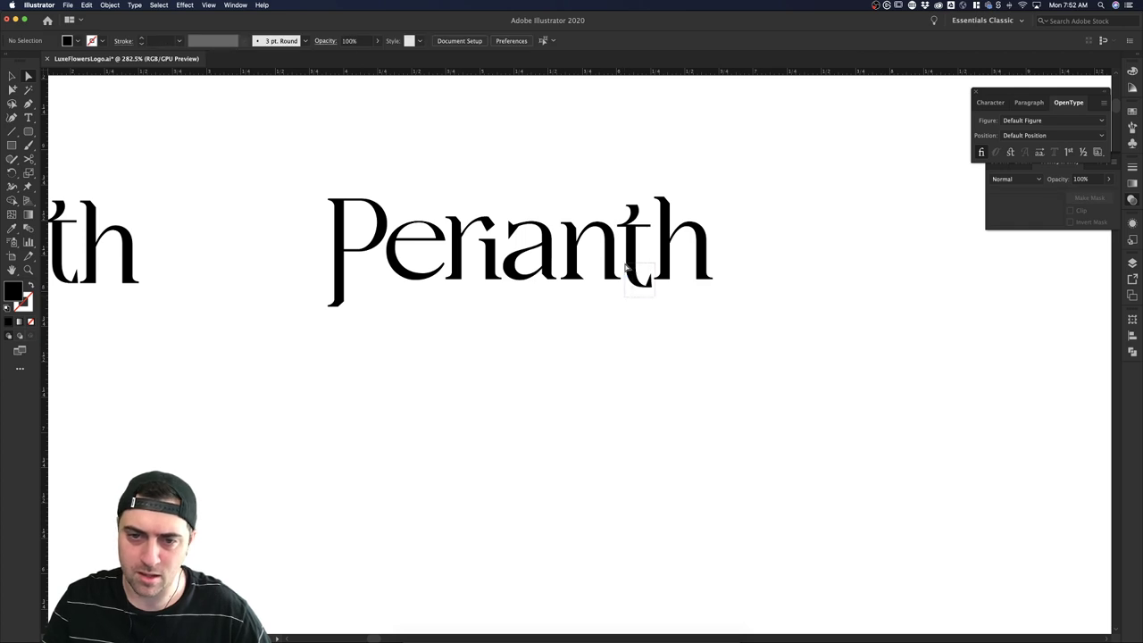
Select only the lower anchor points of the t and extend its foot downward, well below the baseline.
{"action": "left_click", "coordinate": [636, 270]}
{"action": "scroll", "coordinate": [647, 268], "scroll_direction": "up", "scroll_amount": 5}
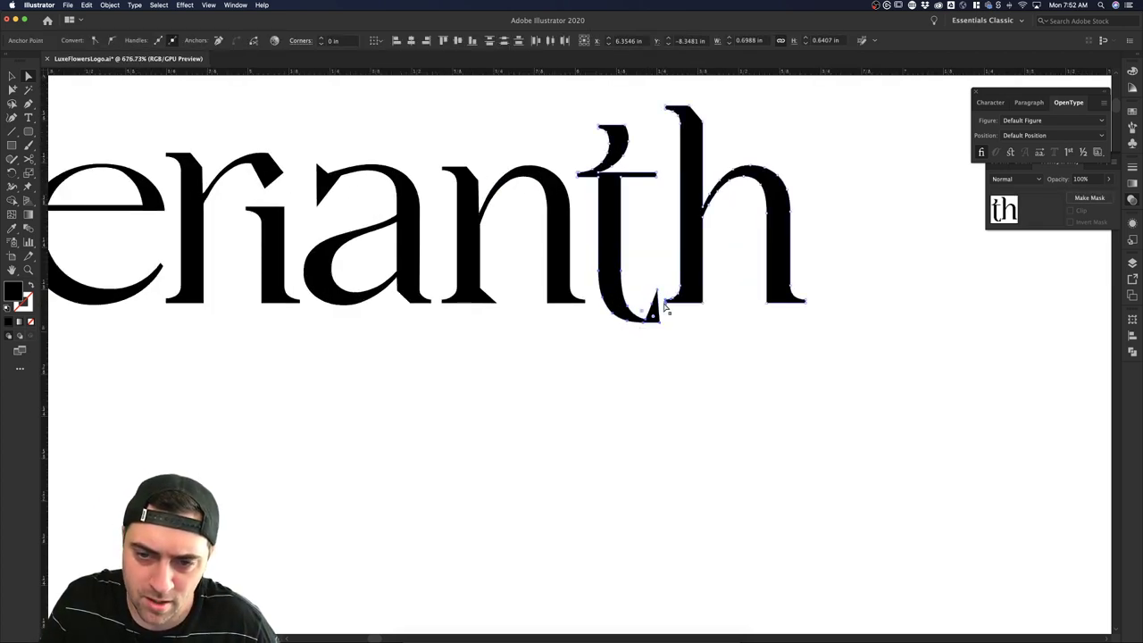
{"action": "left_click", "coordinate": [667, 306]}
{"action": "scroll", "coordinate": [678, 312], "scroll_direction": "up", "scroll_amount": 3}
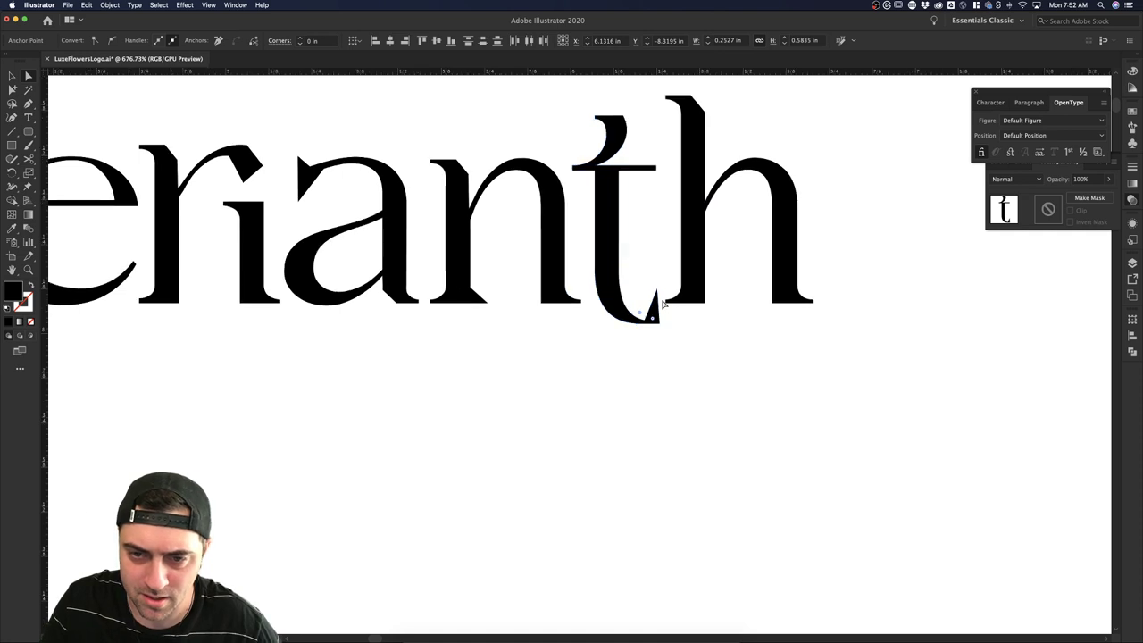
{"action": "left_click_drag", "start_coordinate": [640, 336], "coordinate": [635, 383]}
{"action": "left_click", "coordinate": [721, 366]}
{"action": "scroll", "coordinate": [718, 360], "scroll_direction": "down", "scroll_amount": 3}
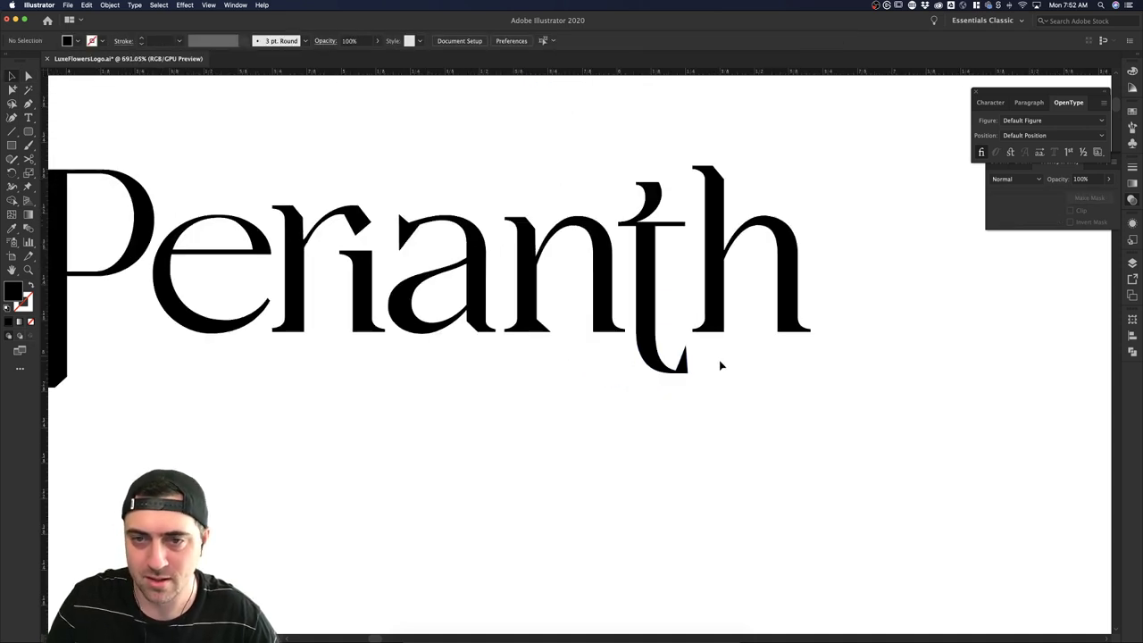
Move the final h left so that its stem serif tucks in against the t's crossbar.
{"action": "left_click", "coordinate": [715, 307]}
{"action": "left_click_drag", "start_coordinate": [700, 298], "coordinate": [707, 302]}
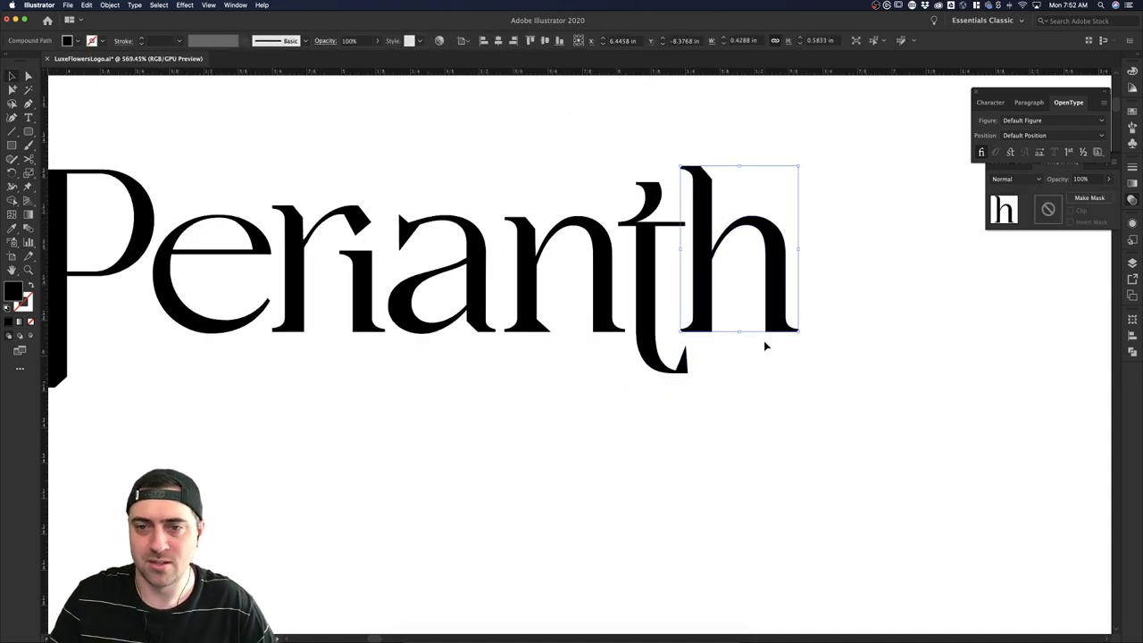
{"action": "left_click", "coordinate": [779, 399]}
{"action": "scroll", "coordinate": [778, 399], "scroll_direction": "down", "scroll_amount": 2}
{"action": "scroll", "coordinate": [778, 400], "scroll_direction": "down", "scroll_amount": 1}
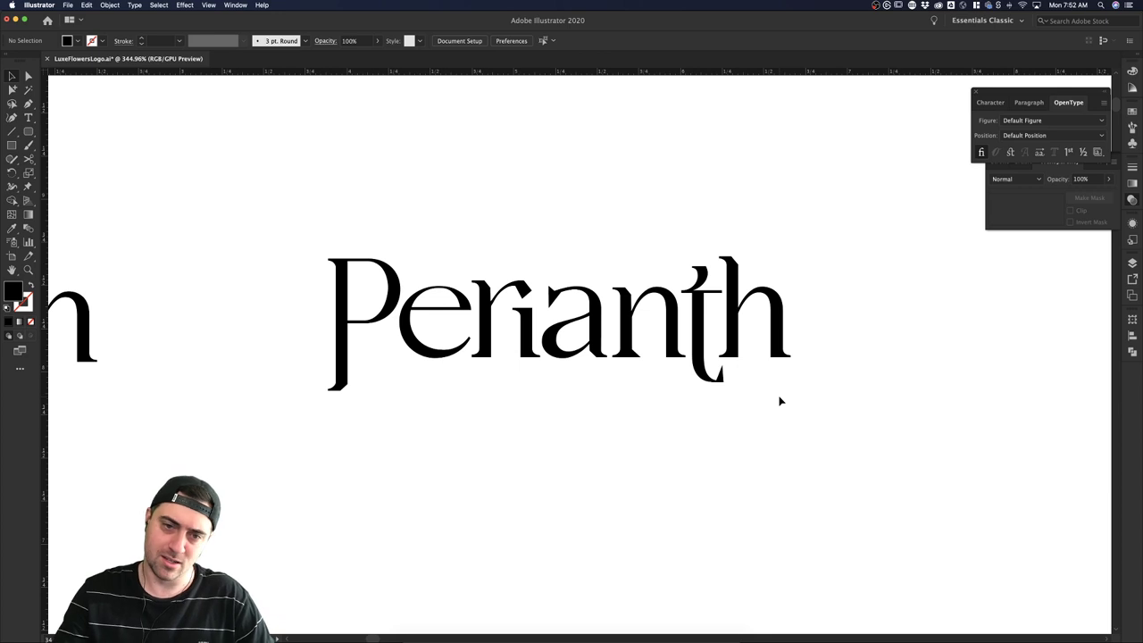
{"action": "scroll", "coordinate": [779, 400], "scroll_direction": "down", "scroll_amount": 5}
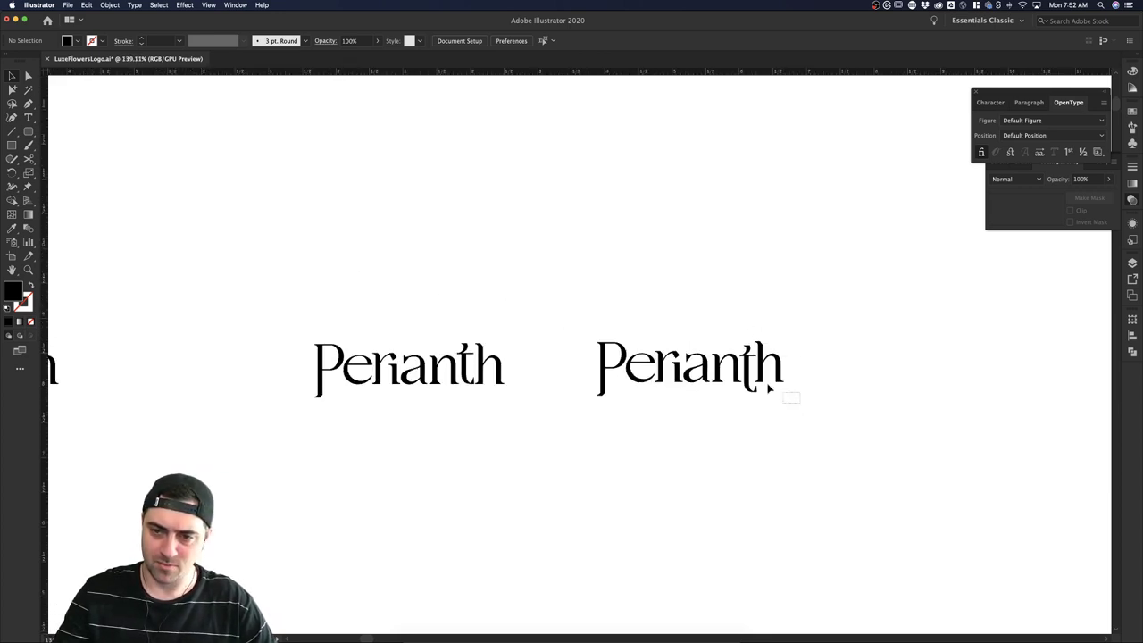
{"action": "left_click_drag", "start_coordinate": [798, 402], "coordinate": [571, 326]}
{"action": "left_click", "coordinate": [641, 335]}
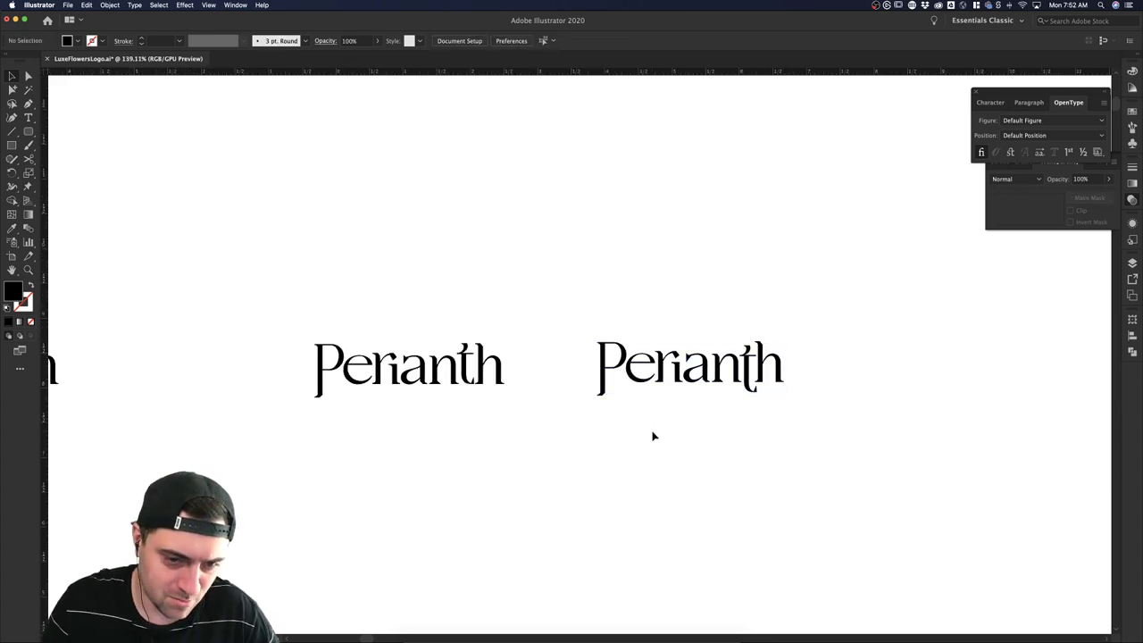
Undo the latest edits and delete the whole wordmark variation with the descending t.
{"action": "key", "text": "super+z"}
{"action": "key", "text": "super+z"}
{"action": "key", "text": "super+z"}
{"action": "key", "text": "super+z"}
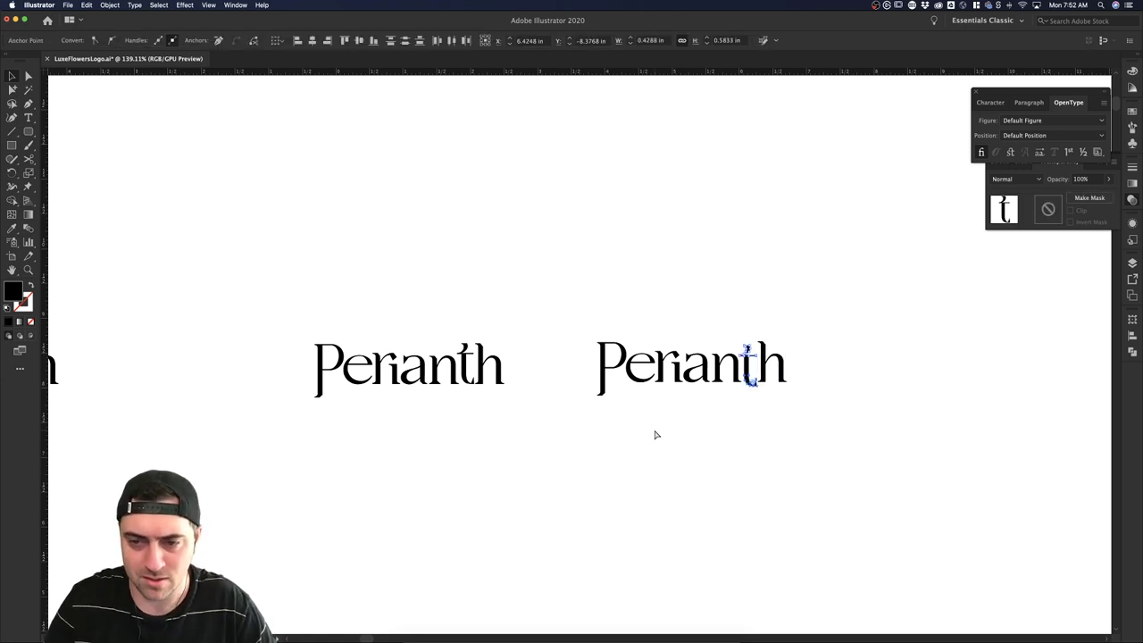
{"action": "left_click_drag", "start_coordinate": [792, 409], "coordinate": [569, 311]}
{"action": "key", "text": "Delete"}
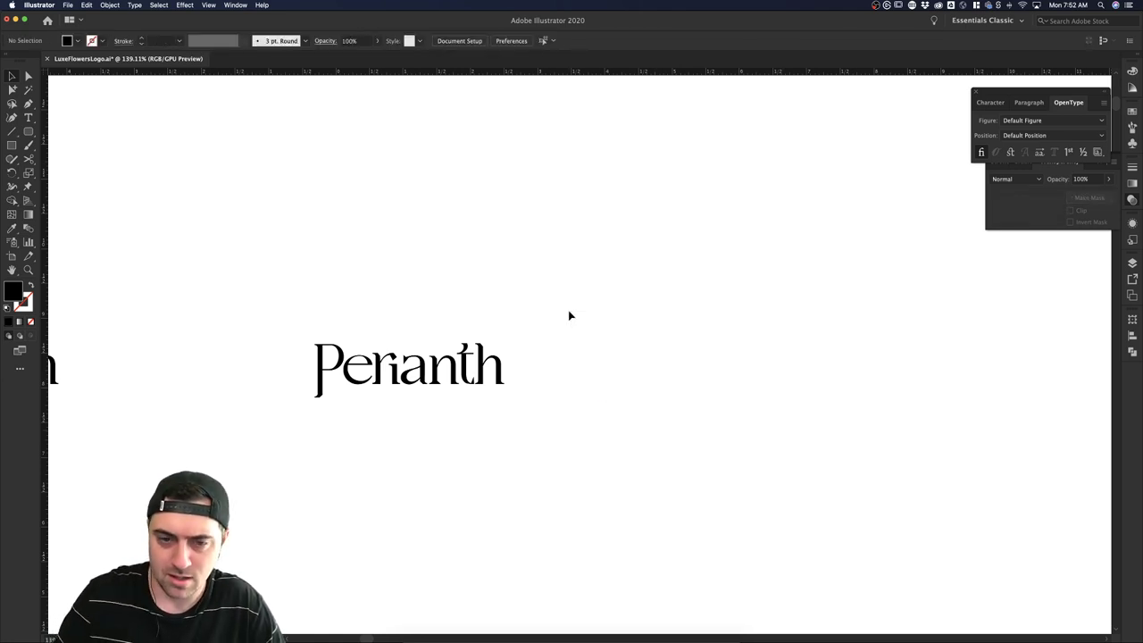
{"action": "scroll", "coordinate": [558, 348], "scroll_direction": "up", "scroll_amount": 3}
{"action": "scroll", "coordinate": [566, 362], "scroll_direction": "left", "scroll_amount": 3}
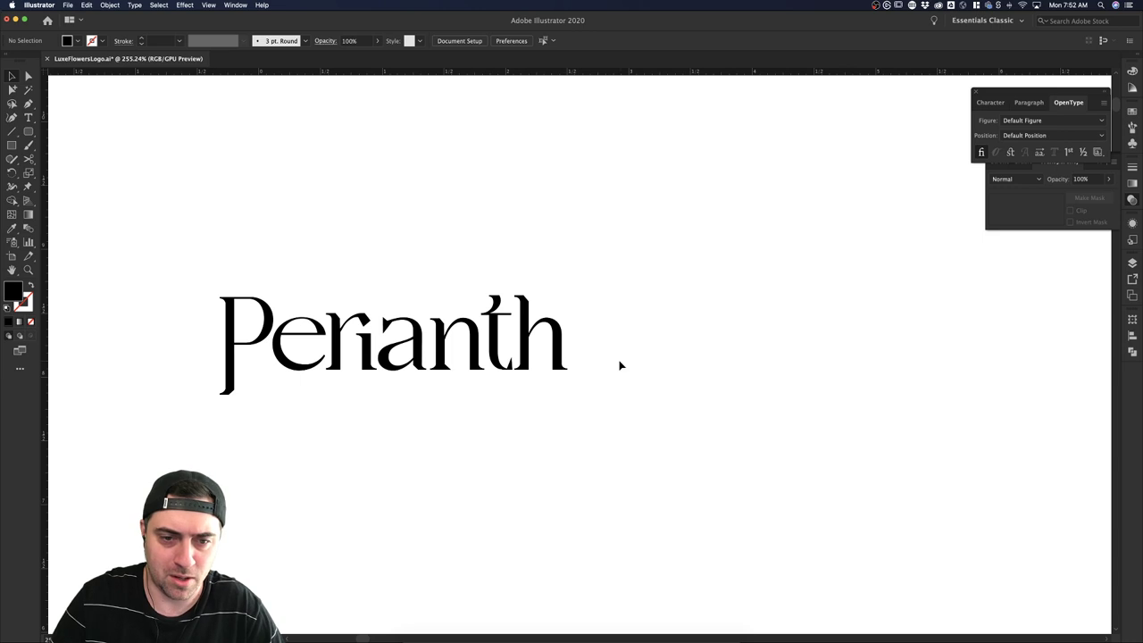
{"action": "scroll", "coordinate": [140, 362], "scroll_direction": "up", "scroll_amount": 3}
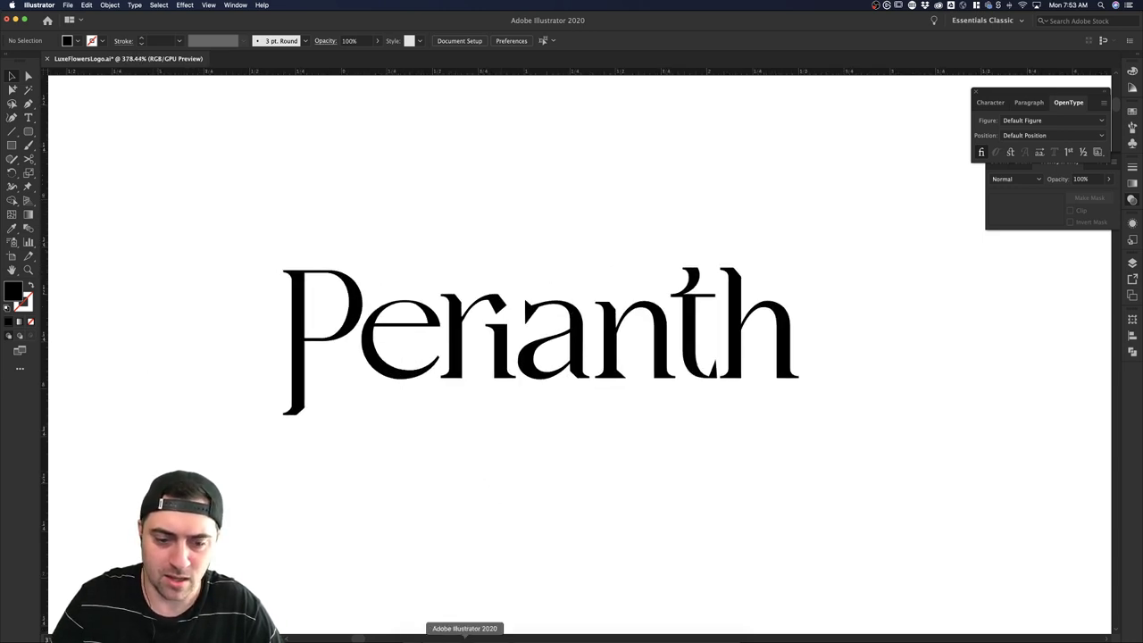
Switch to Chrome, open the Atticus project on Behance, examine its logo's joined letters up close, and return to Illustrator.
{"action": "left_click", "coordinate": [429, 637]}
{"action": "left_click", "coordinate": [402, 192]}
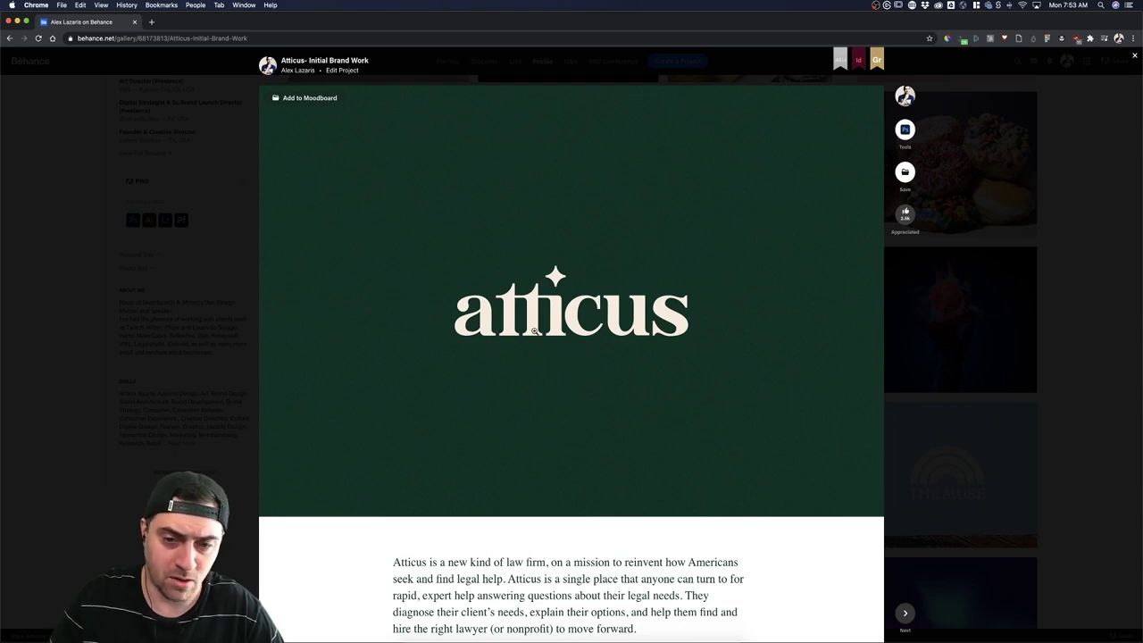
{"action": "left_click", "coordinate": [525, 337]}
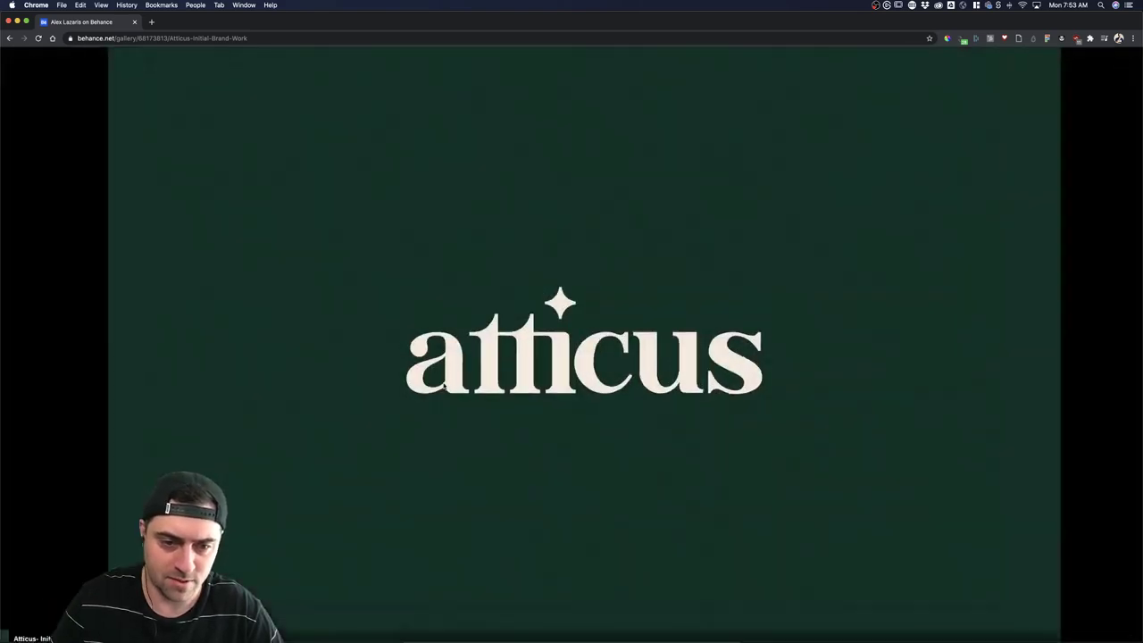
{"action": "left_click", "coordinate": [388, 395]}
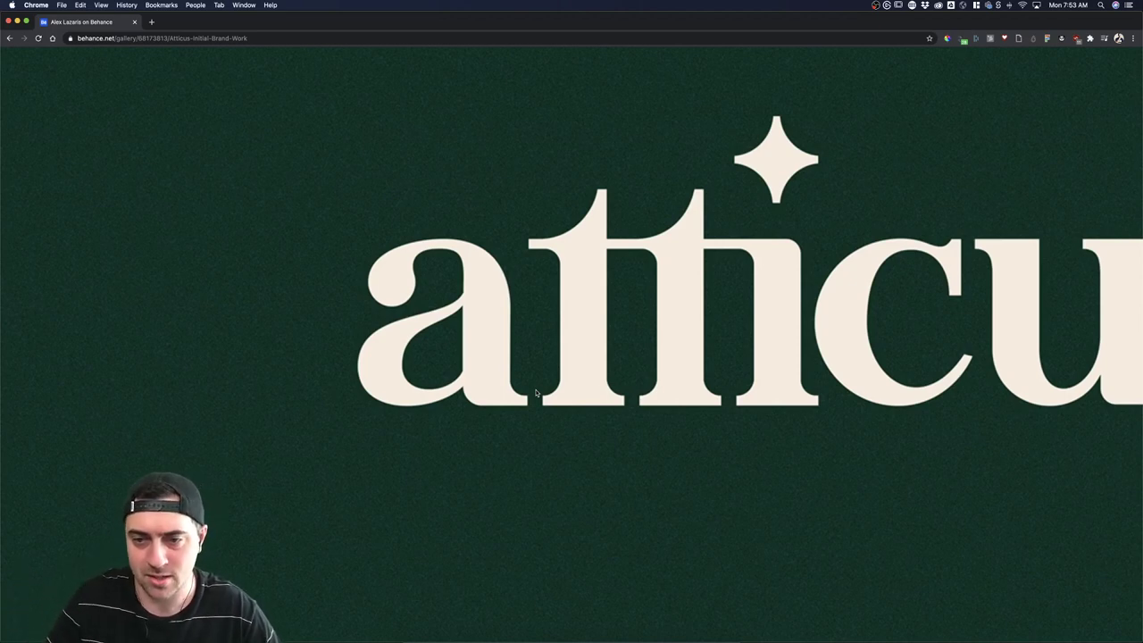
{"action": "left_click_drag", "start_coordinate": [920, 406], "coordinate": [713, 398]}
{"action": "left_click", "coordinate": [818, 394]}
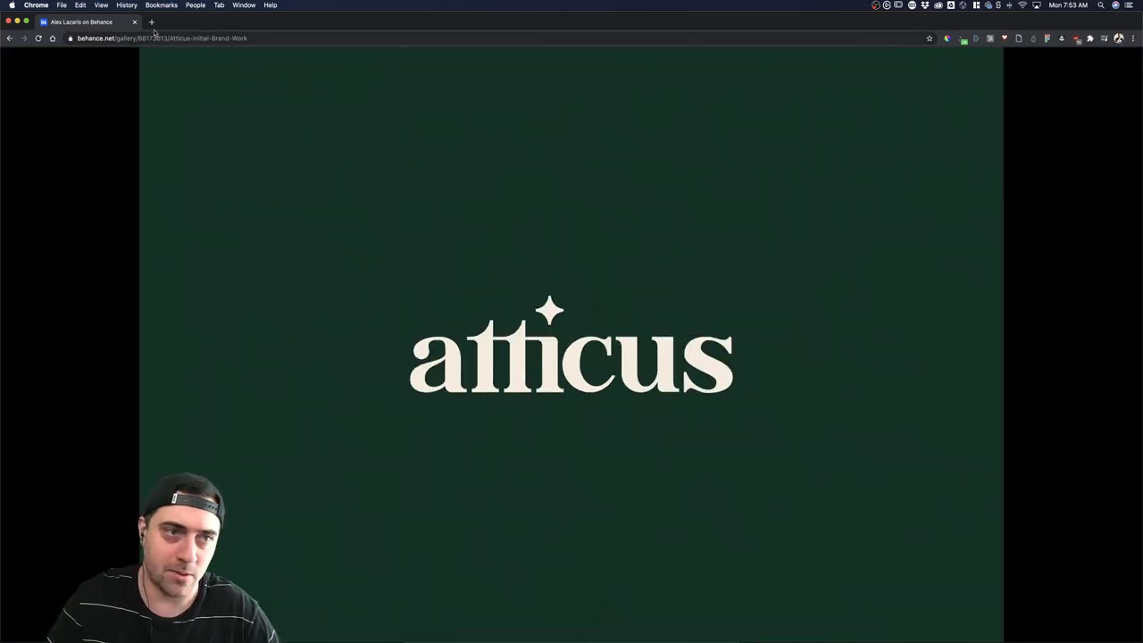
{"action": "left_click", "coordinate": [135, 22]}
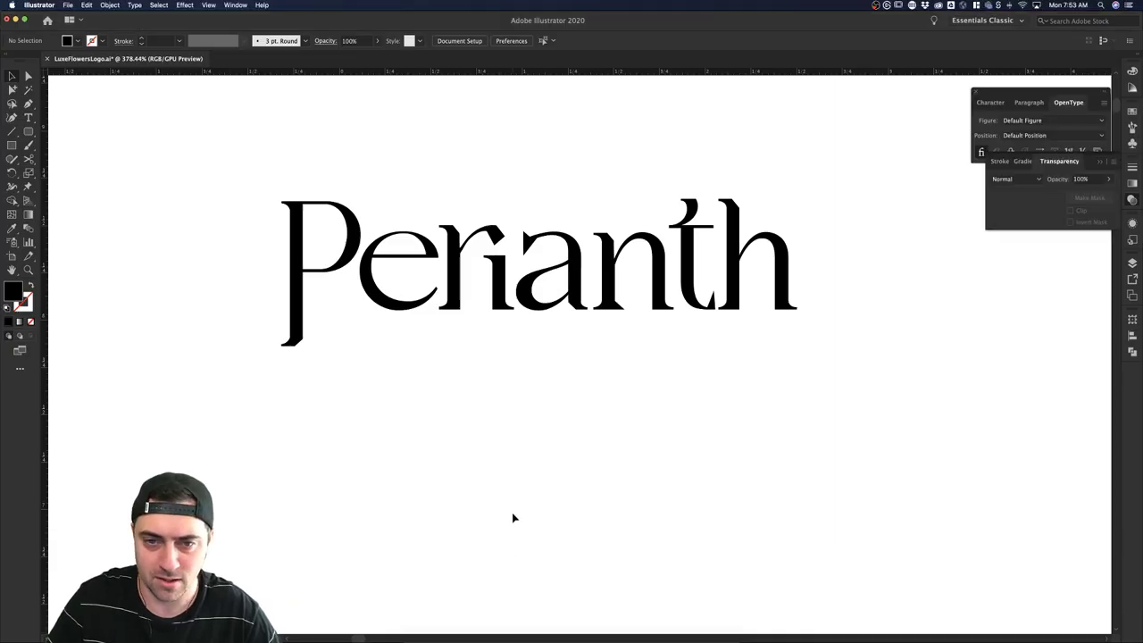
Try to move the separate Perianth wordmark up toward the earlier versions, and undo the move.
{"action": "scroll", "coordinate": [513, 515], "scroll_direction": "down", "scroll_amount": 6}
{"action": "left_click_drag", "start_coordinate": [382, 408], "coordinate": [659, 463]}
{"action": "left_click_drag", "start_coordinate": [563, 435], "coordinate": [435, 407]}
{"action": "key", "text": "super+z"}
{"action": "left_click", "coordinate": [437, 401]}
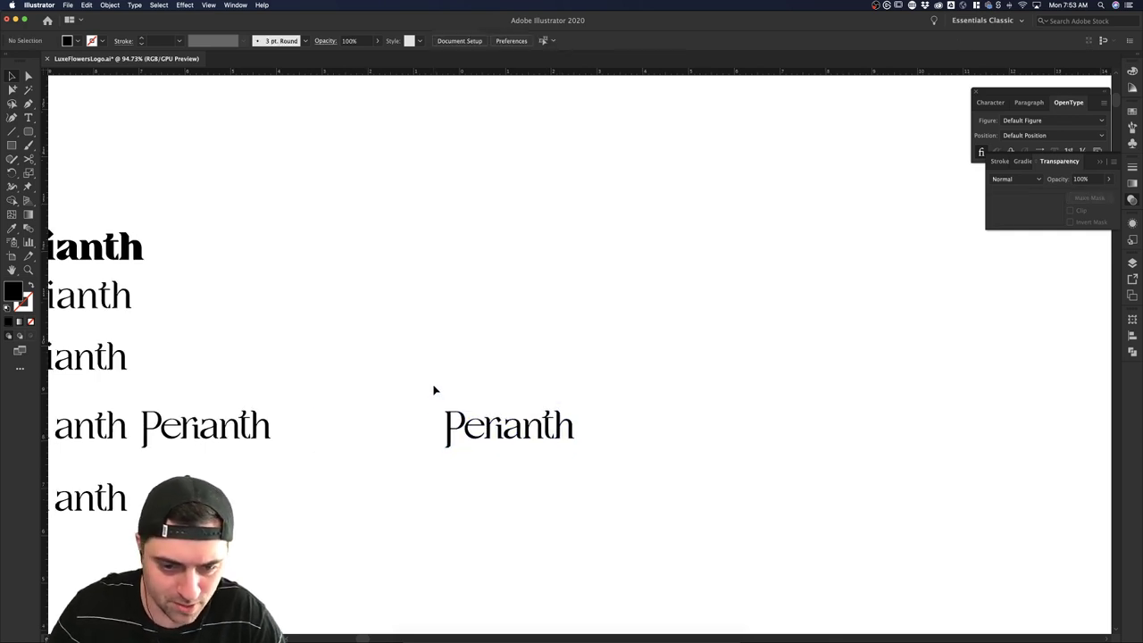
Tighten the end of the separate wordmark by shifting the t slightly toward the n and the h toward the t.
{"action": "scroll", "coordinate": [527, 348], "scroll_direction": "up", "scroll_amount": 5}
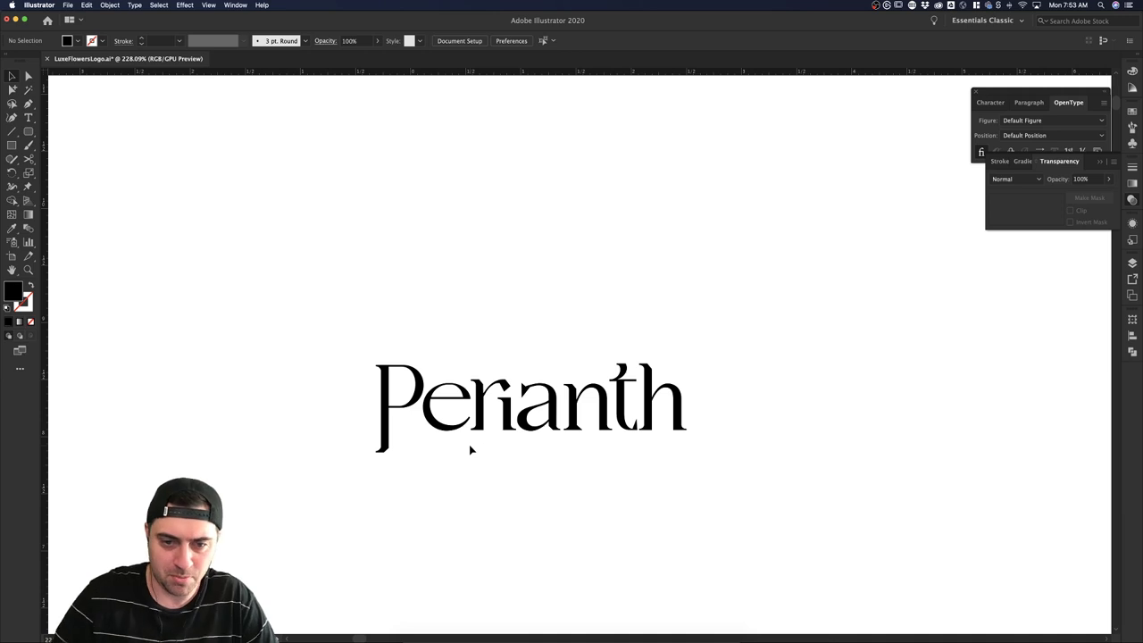
{"action": "scroll", "coordinate": [527, 434], "scroll_direction": "up", "scroll_amount": 5}
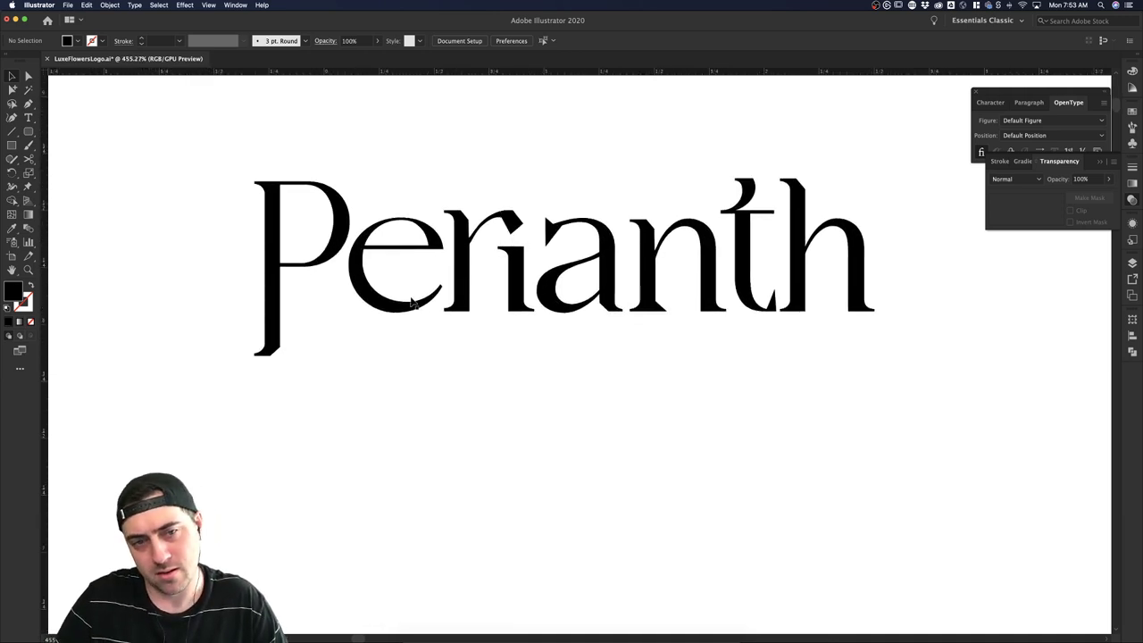
{"action": "left_click", "coordinate": [516, 308]}
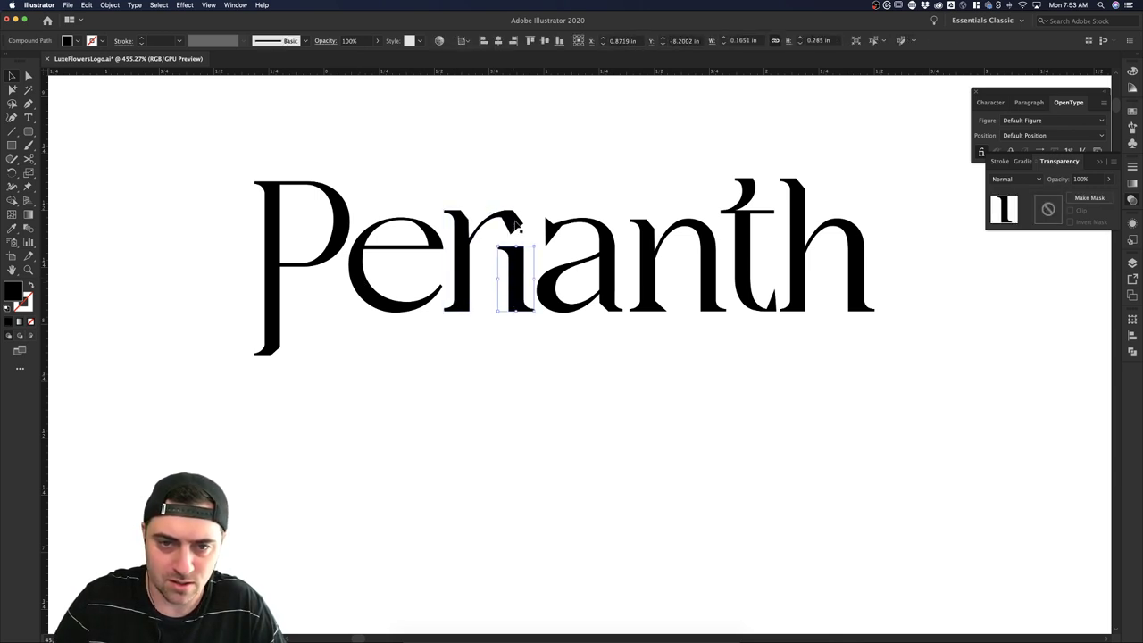
{"action": "left_click", "coordinate": [529, 347]}
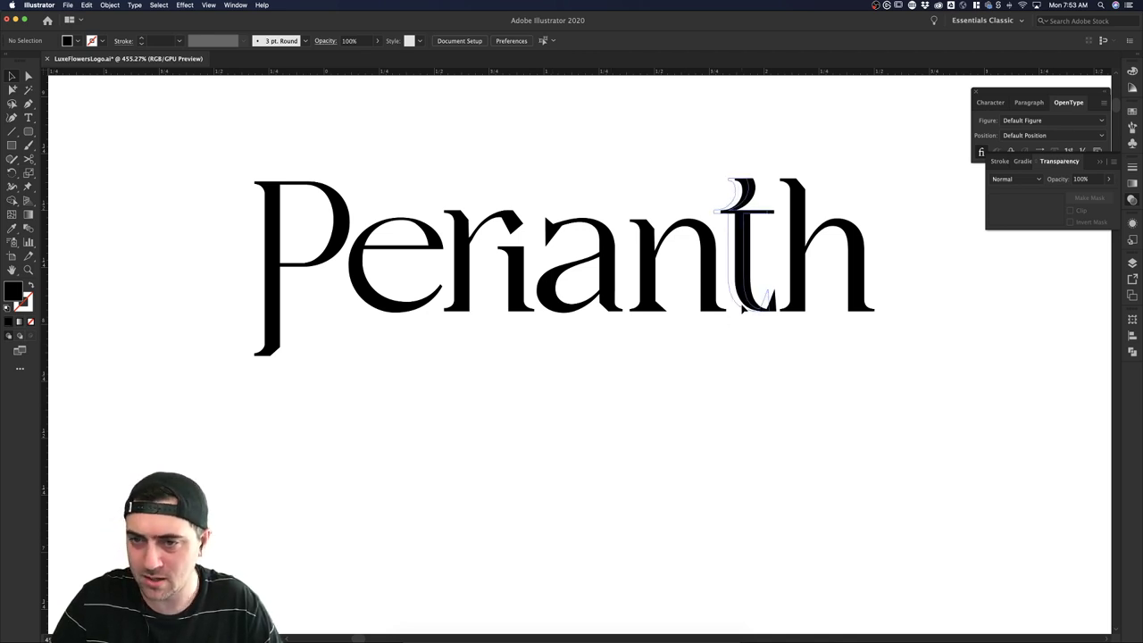
{"action": "left_click", "coordinate": [743, 308]}
{"action": "left_click", "coordinate": [755, 327]}
{"action": "left_click_drag", "start_coordinate": [800, 307], "coordinate": [796, 307]}
{"action": "left_click", "coordinate": [804, 333]}
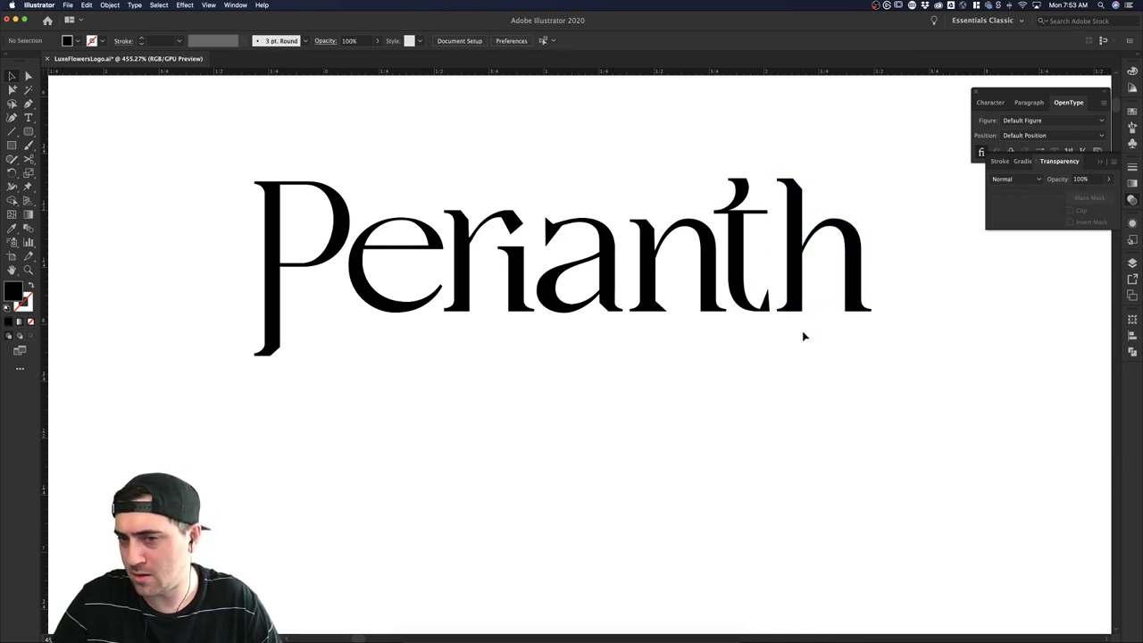
{"action": "left_click", "coordinate": [764, 305]}
{"action": "left_click", "coordinate": [770, 326]}
{"action": "scroll", "coordinate": [769, 324], "scroll_direction": "down", "scroll_amount": 3}
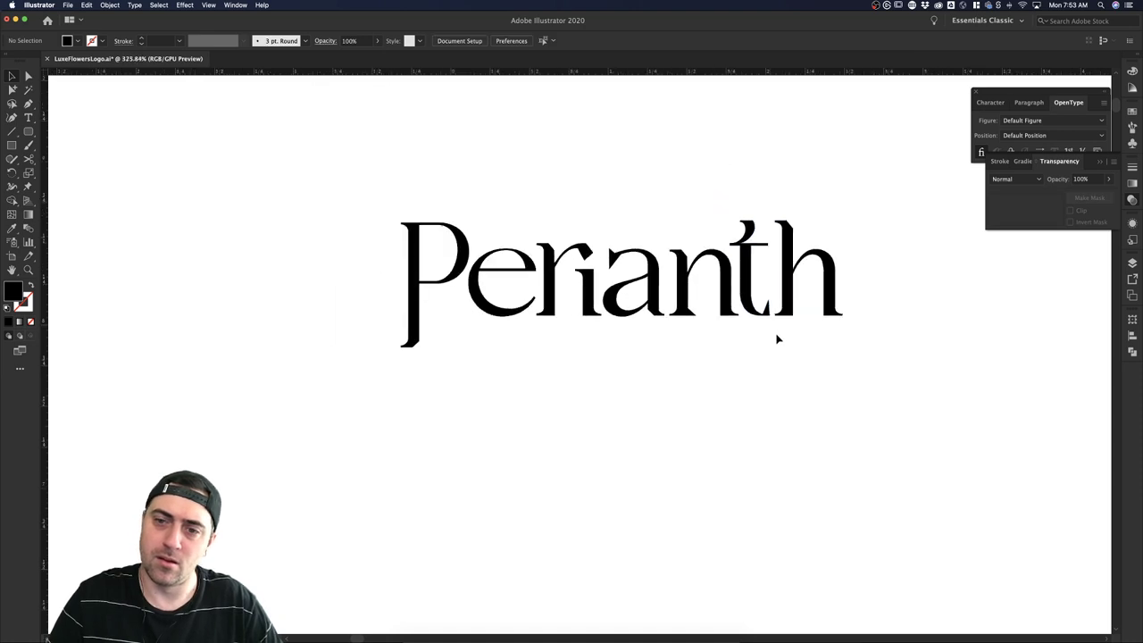
{"action": "scroll", "coordinate": [778, 338], "scroll_direction": "down", "scroll_amount": 3}
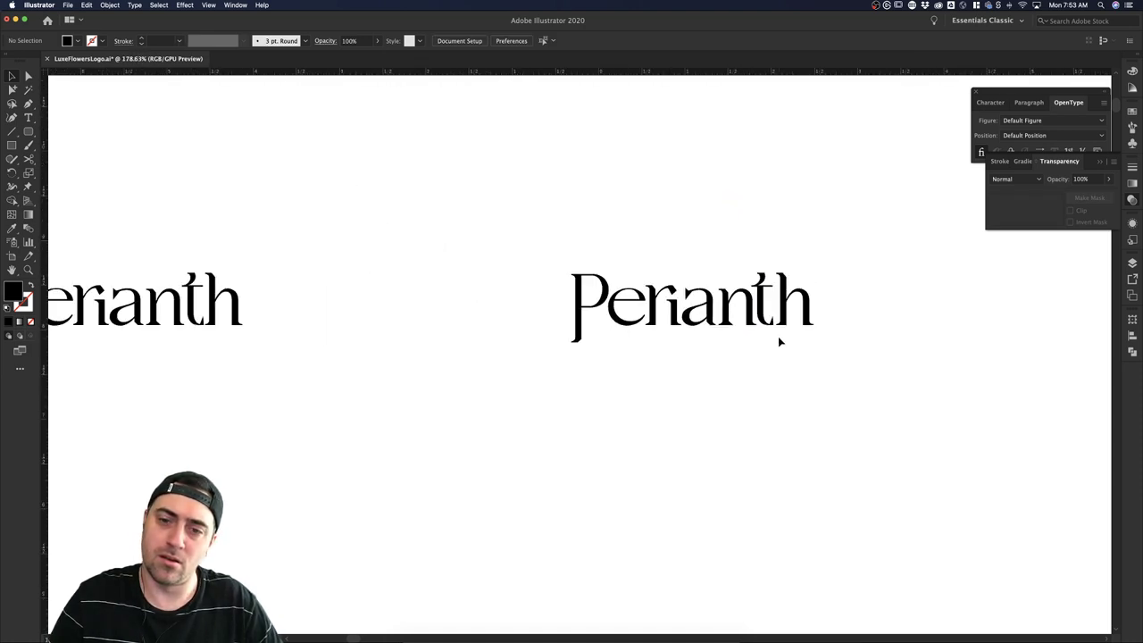
Try to nudge the t and h together slightly to the right, away from the n.
{"action": "scroll", "coordinate": [622, 377], "scroll_direction": "up", "scroll_amount": 3}
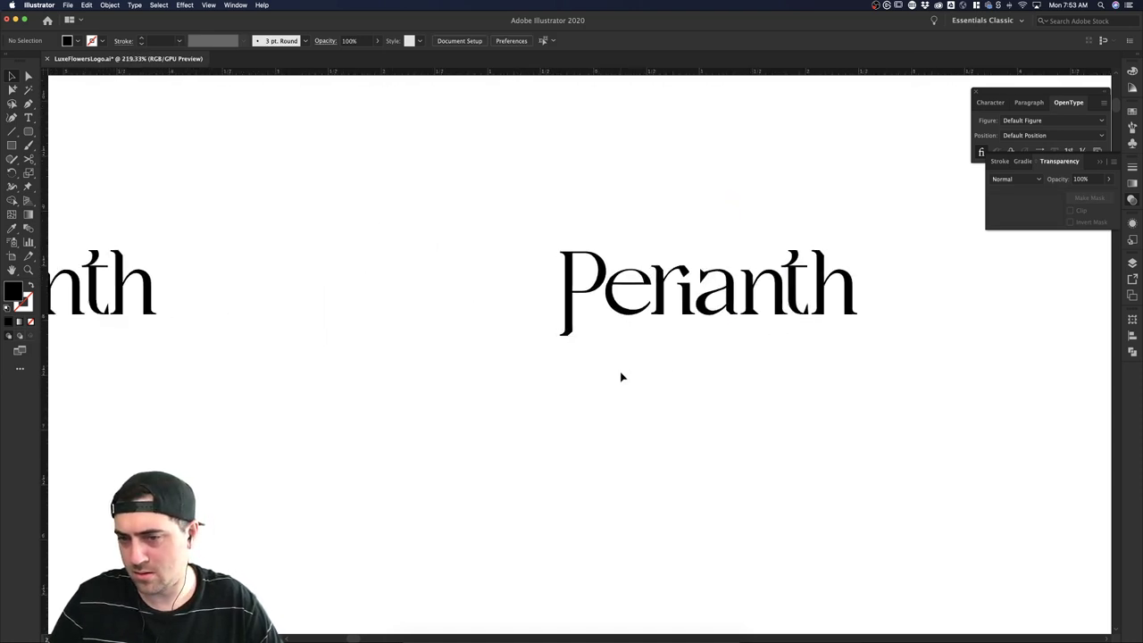
{"action": "left_click", "coordinate": [839, 288]}
{"action": "left_click", "coordinate": [860, 290], "text": "shift"}
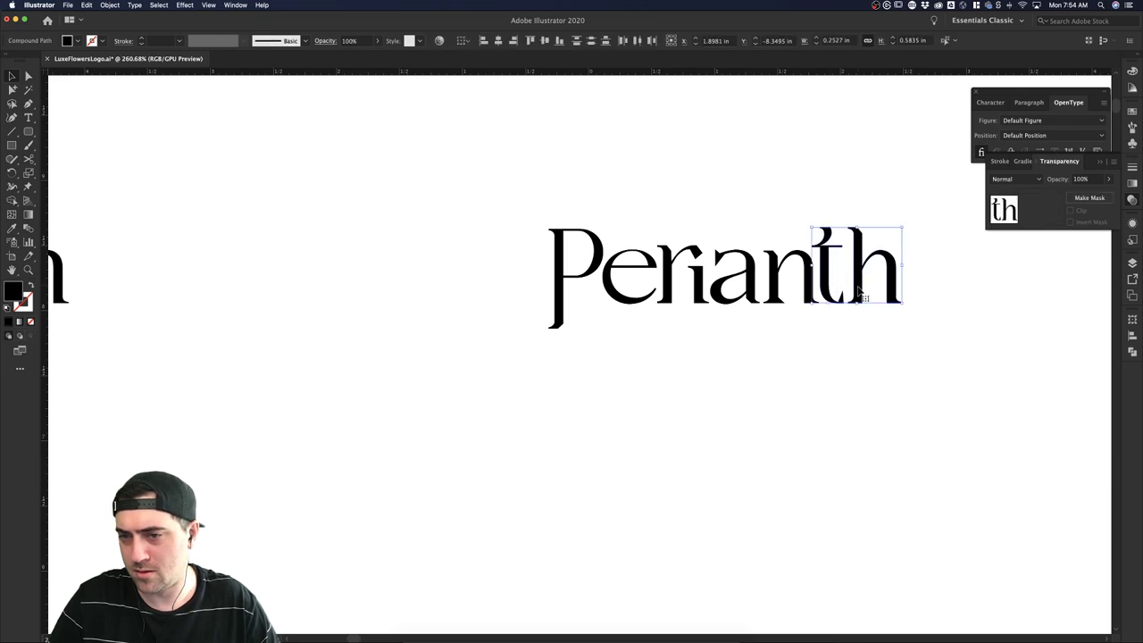
{"action": "left_click", "coordinate": [797, 427]}
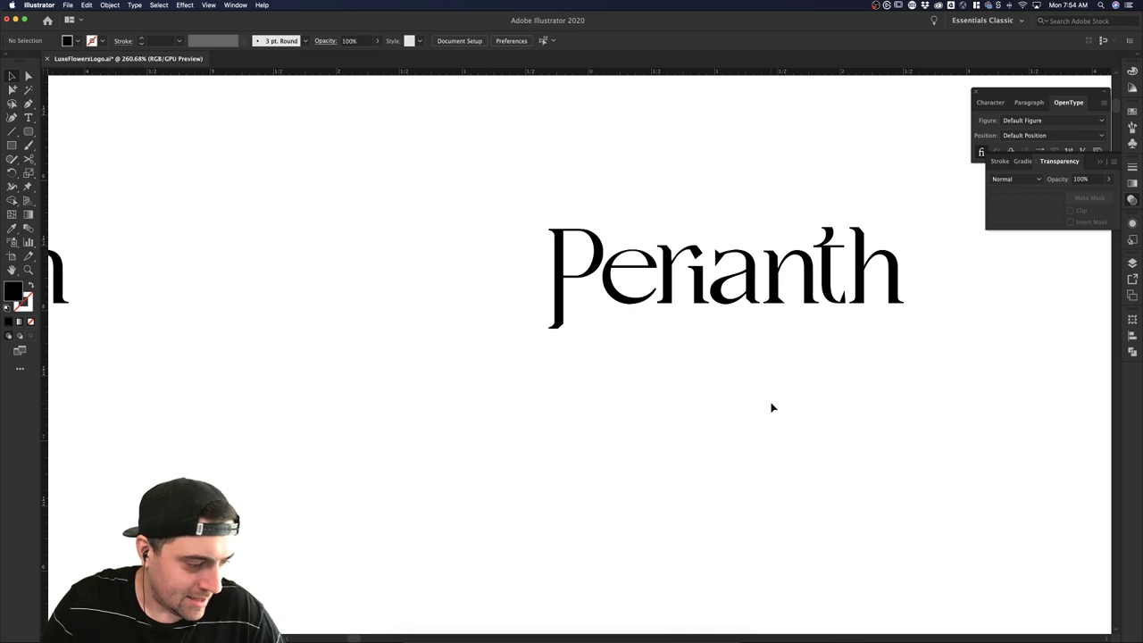
Examine the refined wordmark's letter spacing at several zoom levels and compare it with the earlier versions.
{"action": "scroll", "coordinate": [773, 343], "scroll_direction": "down", "scroll_amount": 3}
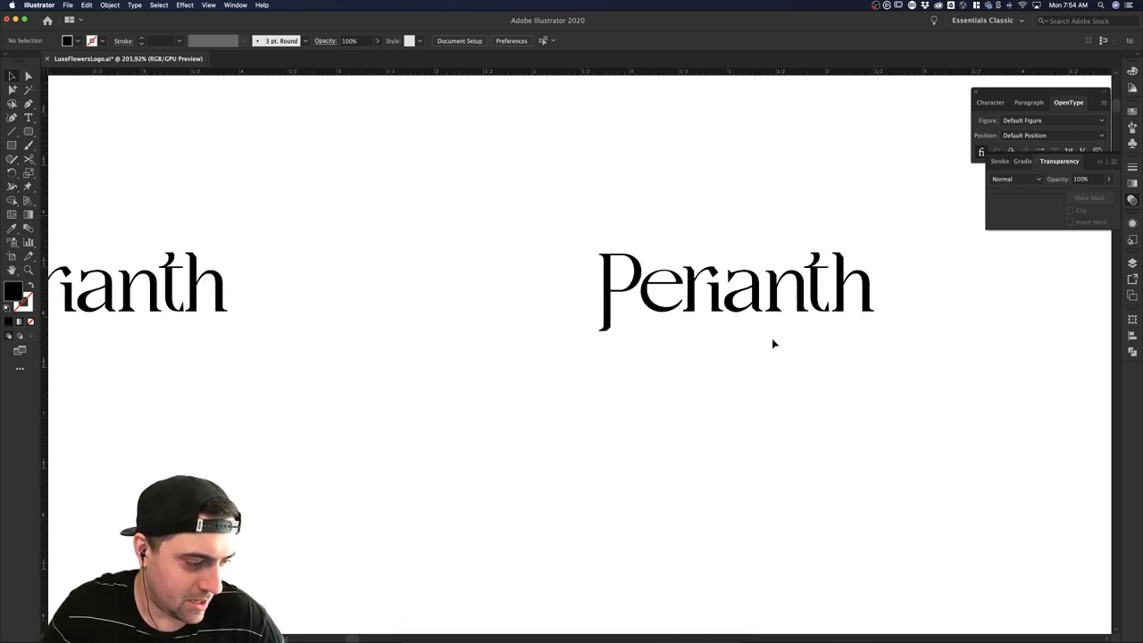
{"action": "left_click_drag", "start_coordinate": [874, 338], "coordinate": [614, 250]}
{"action": "left_click", "coordinate": [684, 388]}
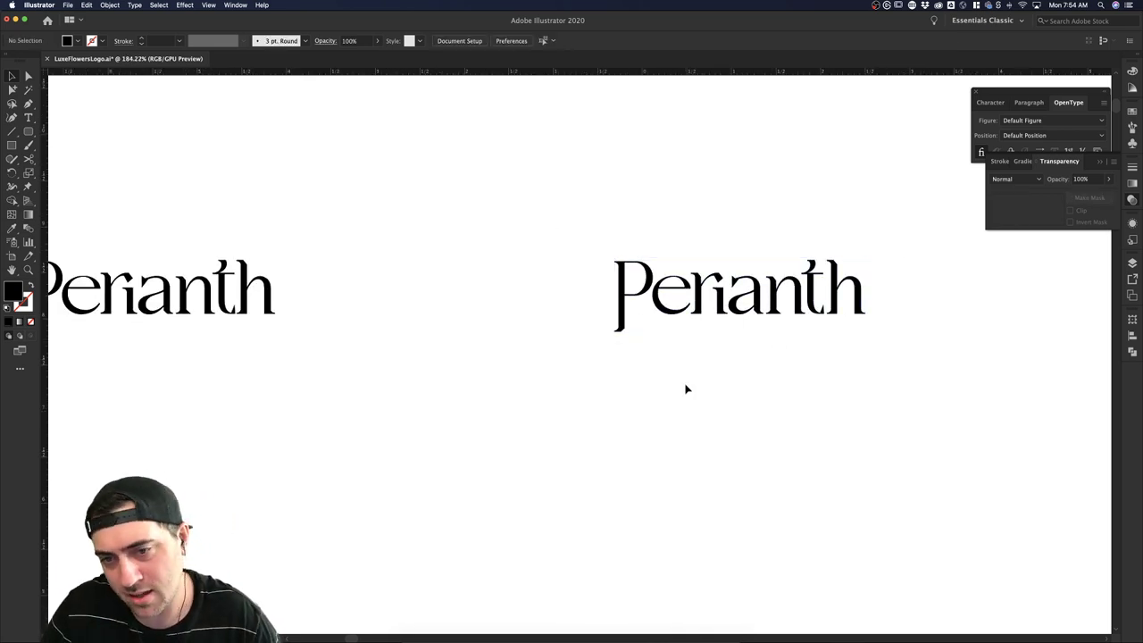
{"action": "scroll", "coordinate": [685, 388], "scroll_direction": "down", "scroll_amount": 3}
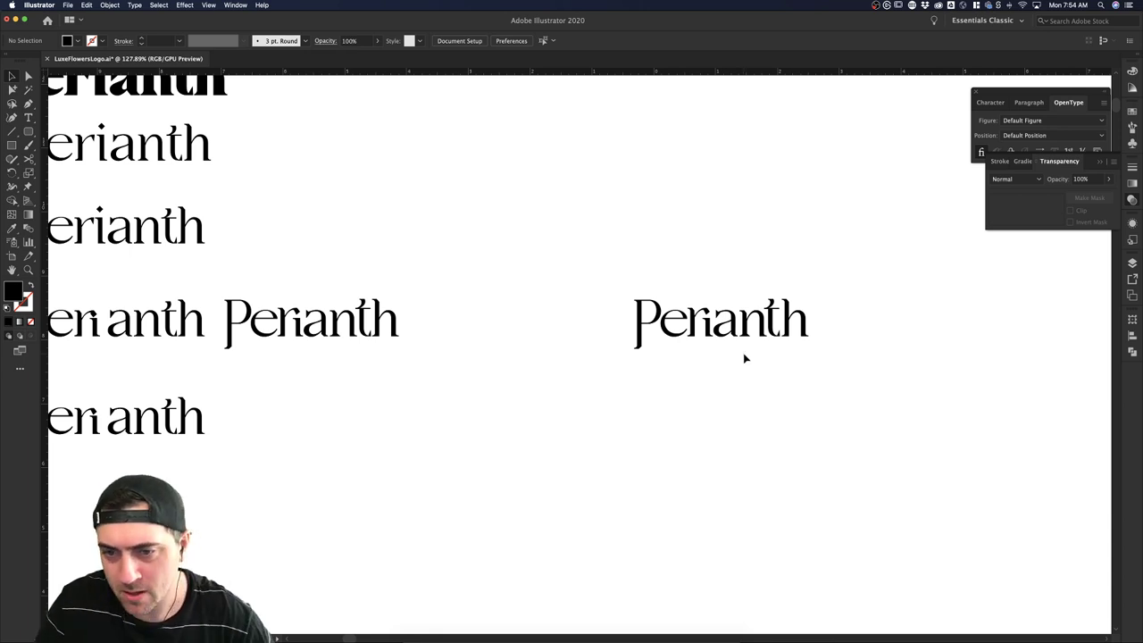
{"action": "scroll", "coordinate": [743, 357], "scroll_direction": "up", "scroll_amount": 3}
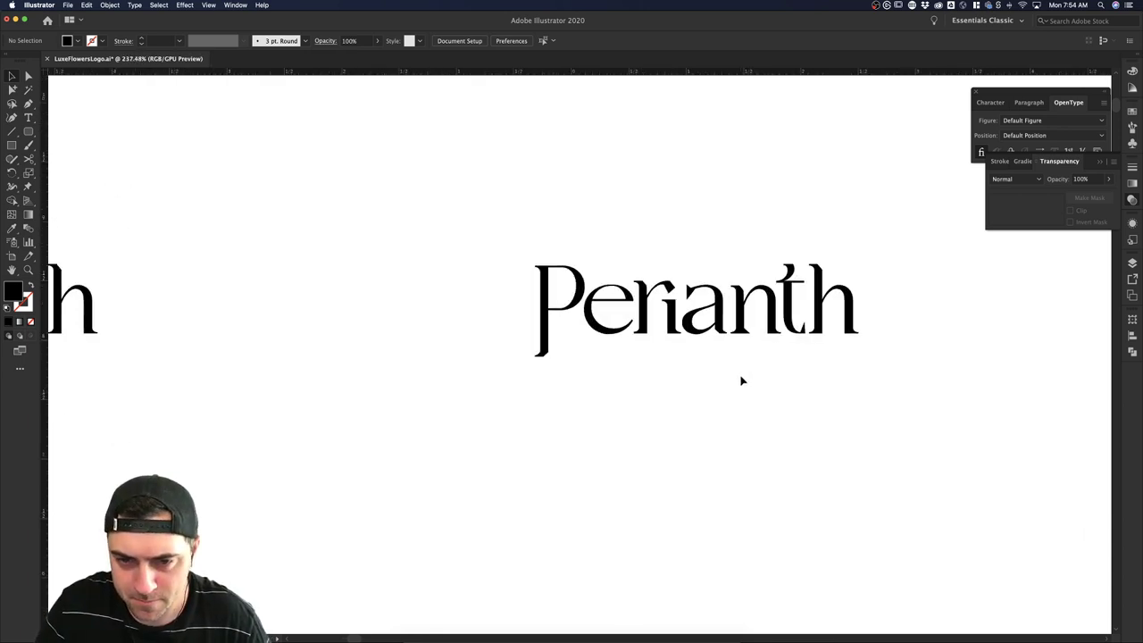
{"action": "scroll", "coordinate": [738, 380], "scroll_direction": "down", "scroll_amount": 2}
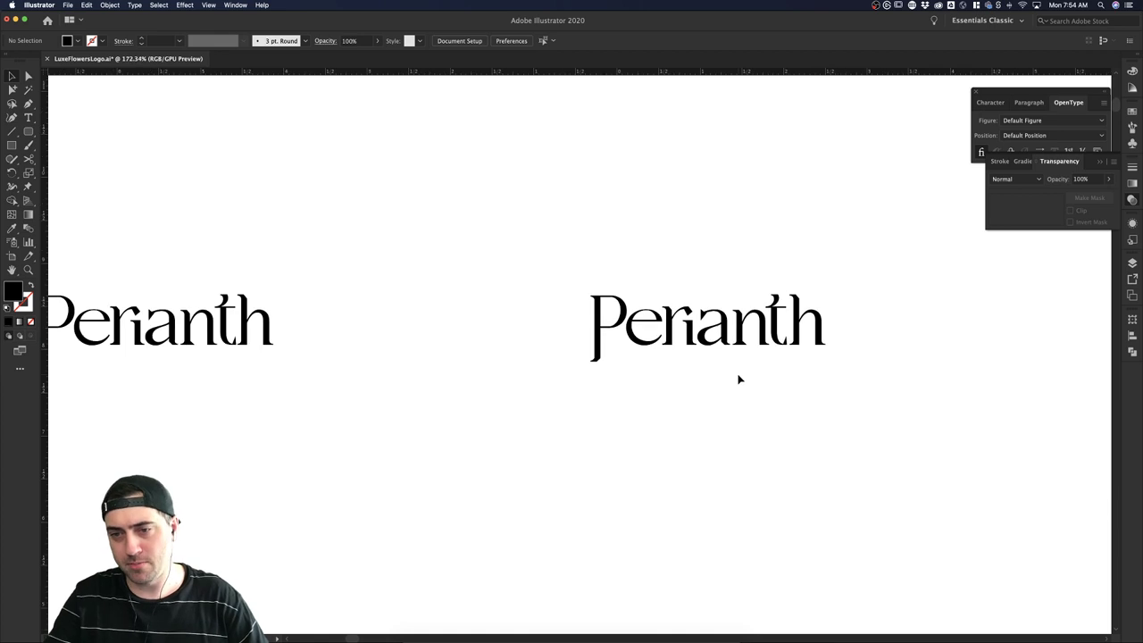
{"action": "scroll", "coordinate": [750, 374], "scroll_direction": "down", "scroll_amount": 4}
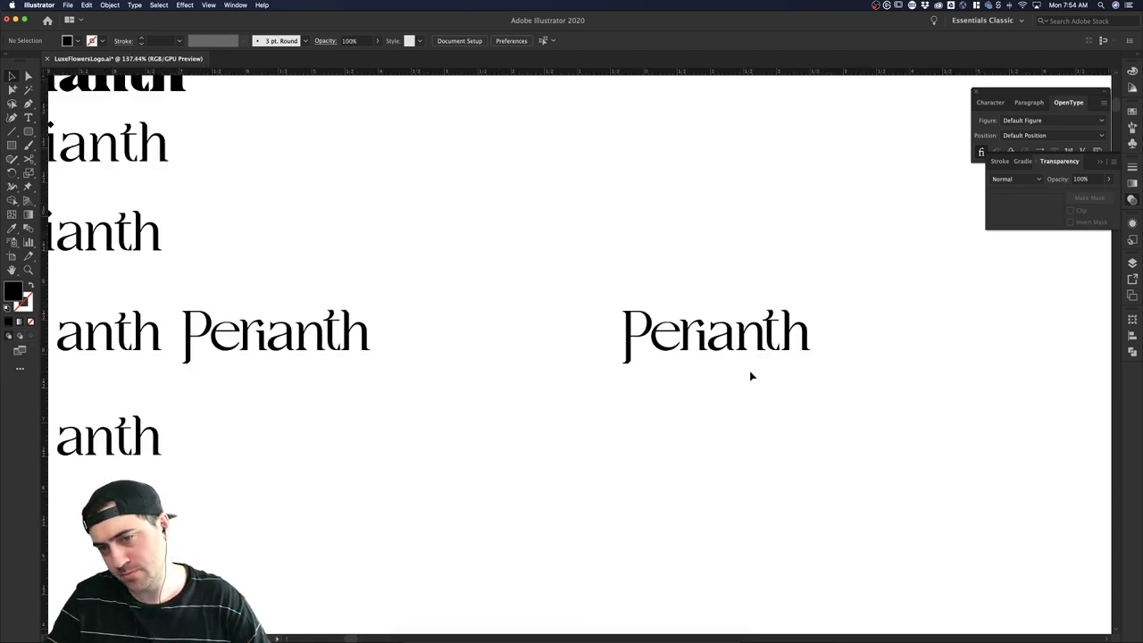
{"action": "scroll", "coordinate": [750, 376], "scroll_direction": "down", "scroll_amount": 5}
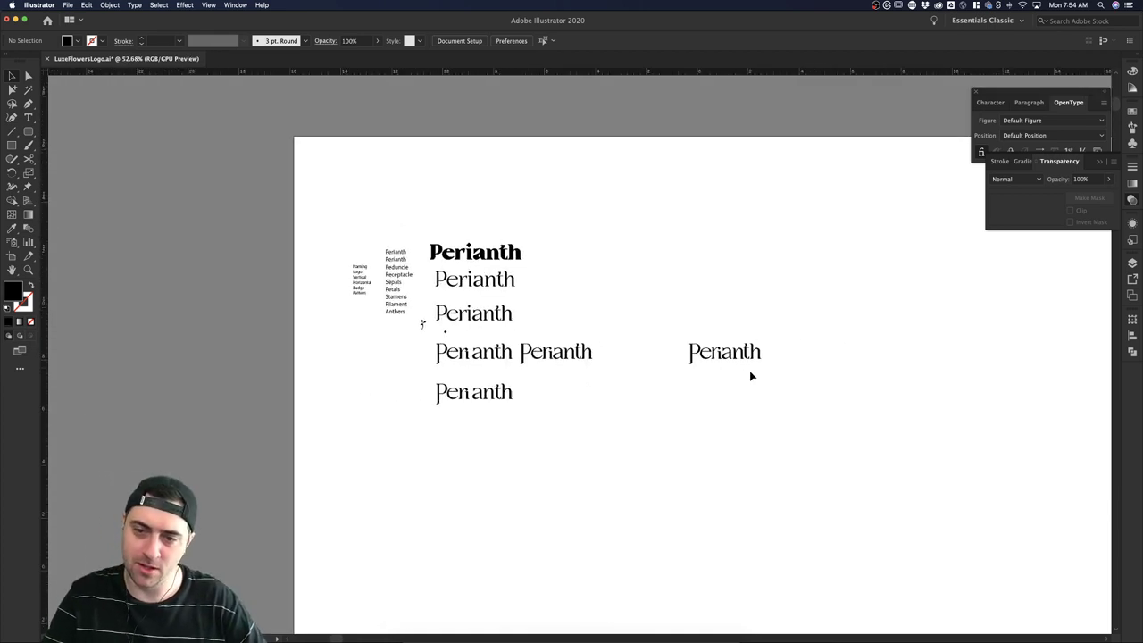
{"action": "scroll", "coordinate": [751, 376], "scroll_direction": "up", "scroll_amount": 3}
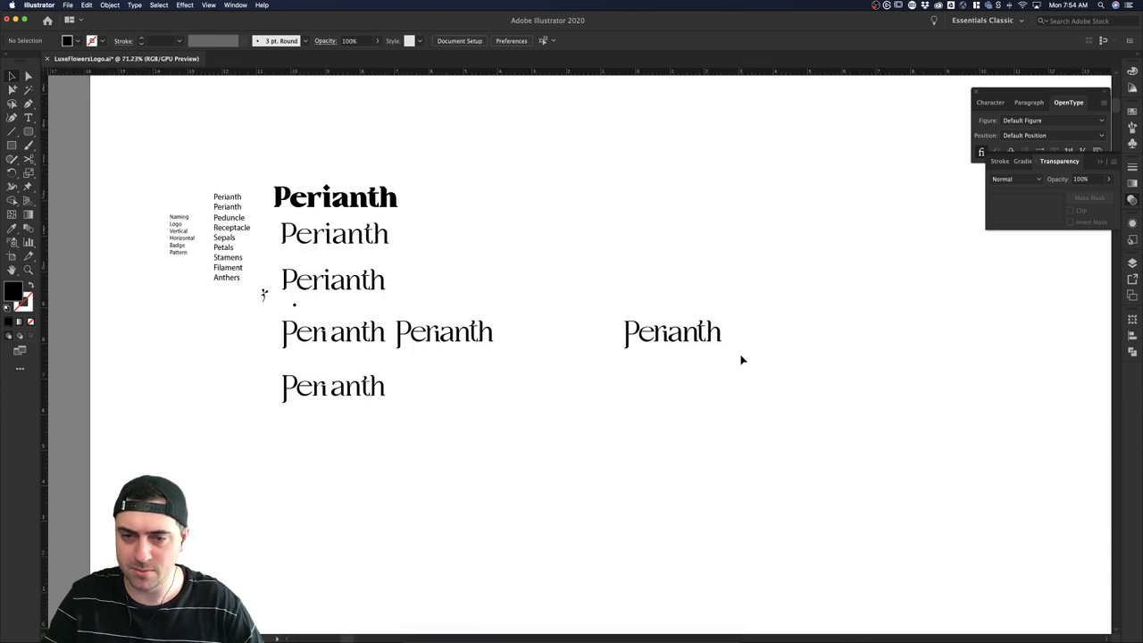
Try to shift the letters rianth away from the e, and undo that shift along with the earlier t and h nudge.
{"action": "left_click", "coordinate": [657, 324]}
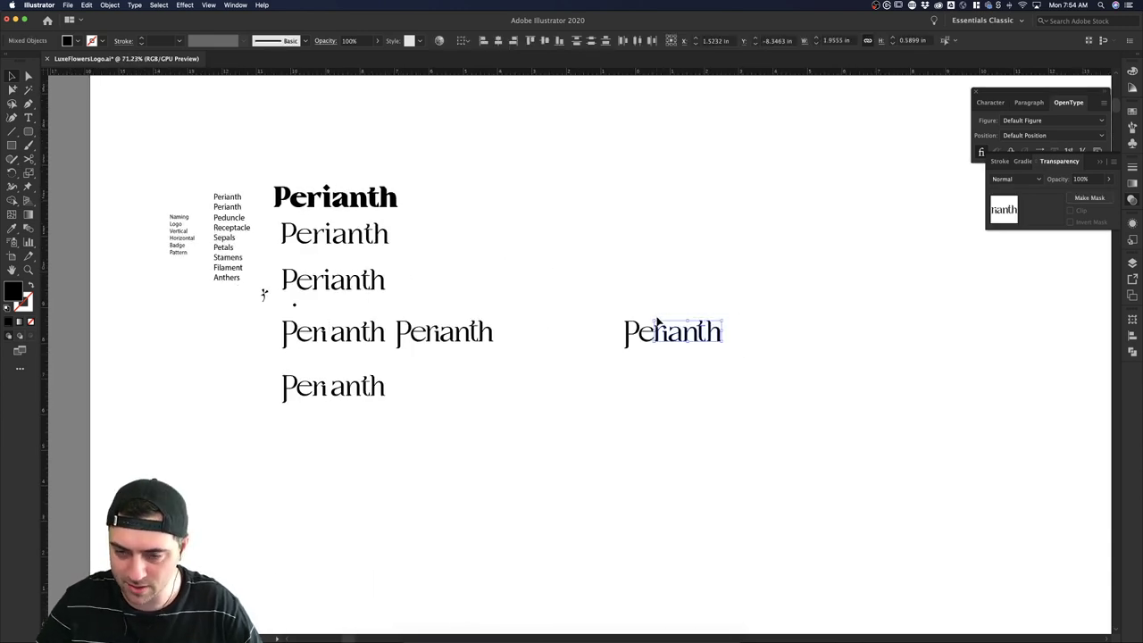
{"action": "key", "text": "Right"}
{"action": "key", "text": "Right"}
{"action": "key", "text": "Right"}
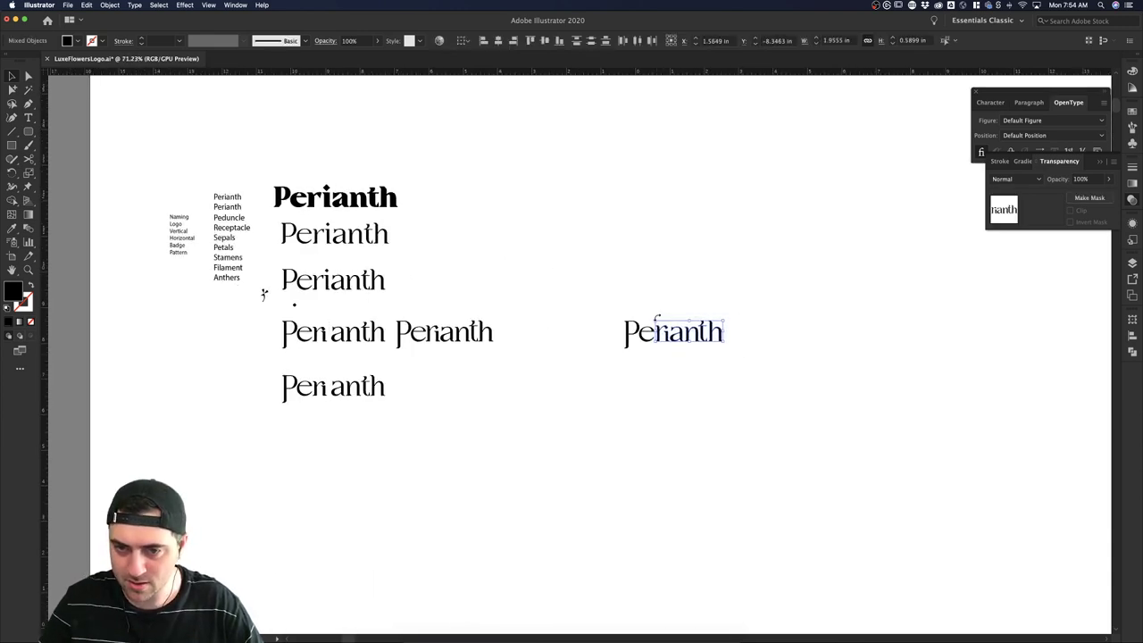
{"action": "left_click", "coordinate": [732, 328]}
{"action": "key", "text": "super+z"}
{"action": "key", "text": "super+z"}
{"action": "key", "text": "super+z"}
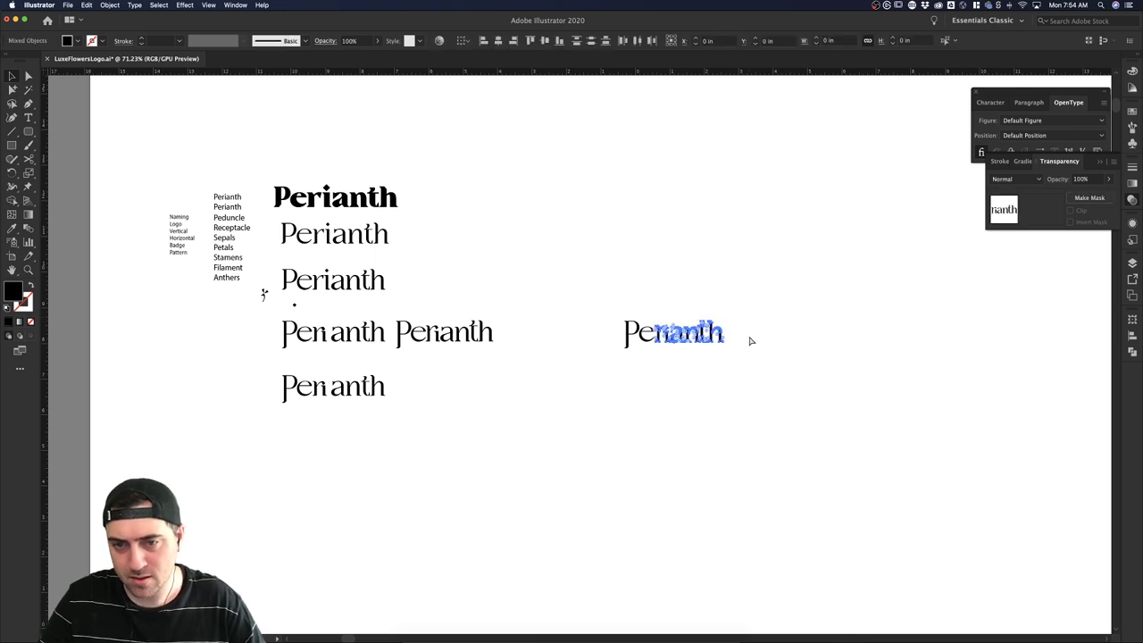
{"action": "key", "text": "super+z"}
{"action": "key", "text": "super+z"}
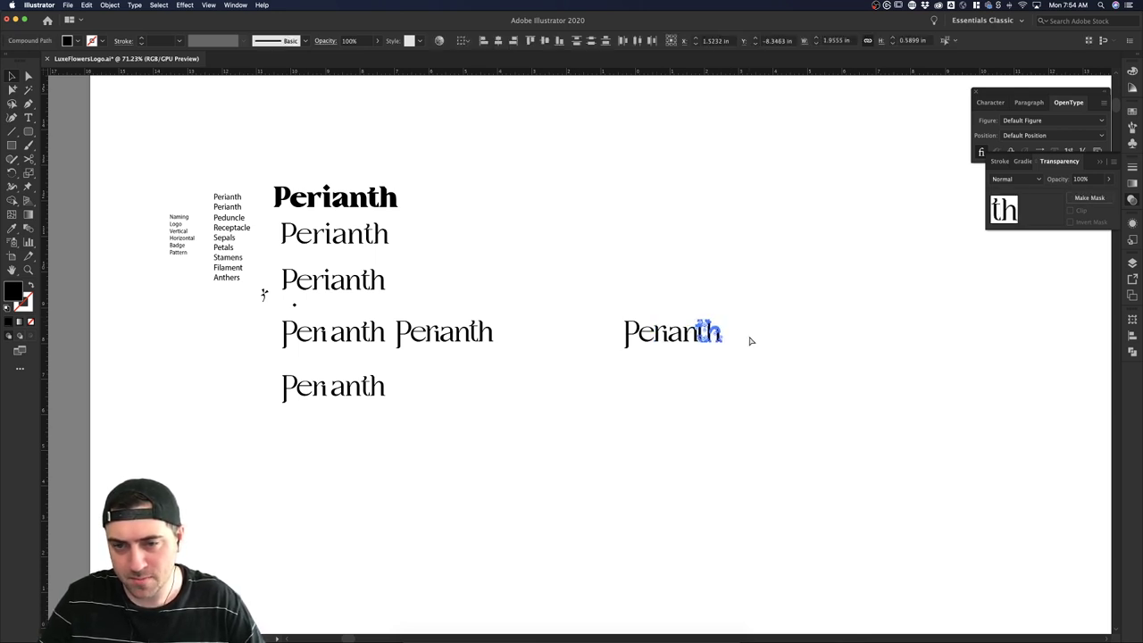
Nudge the letters rianth of the separate wordmark slightly to the right to loosen the gap after the e.
{"action": "left_click_drag", "start_coordinate": [751, 354], "coordinate": [657, 317]}
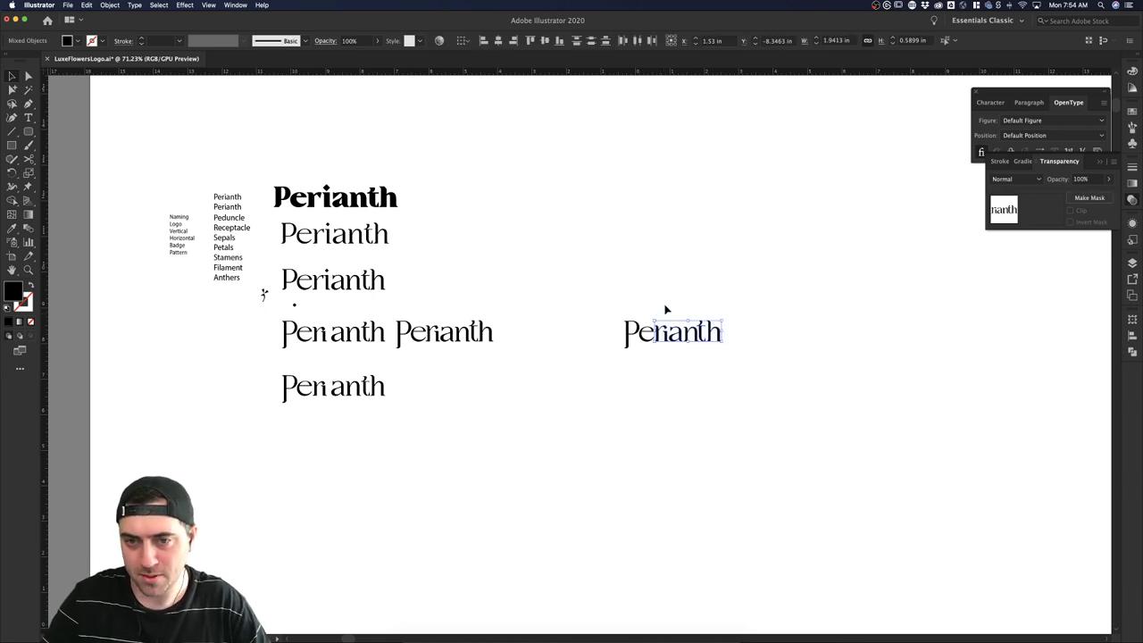
{"action": "left_click", "coordinate": [665, 309]}
{"action": "scroll", "coordinate": [665, 309], "scroll_direction": "down", "scroll_amount": 3}
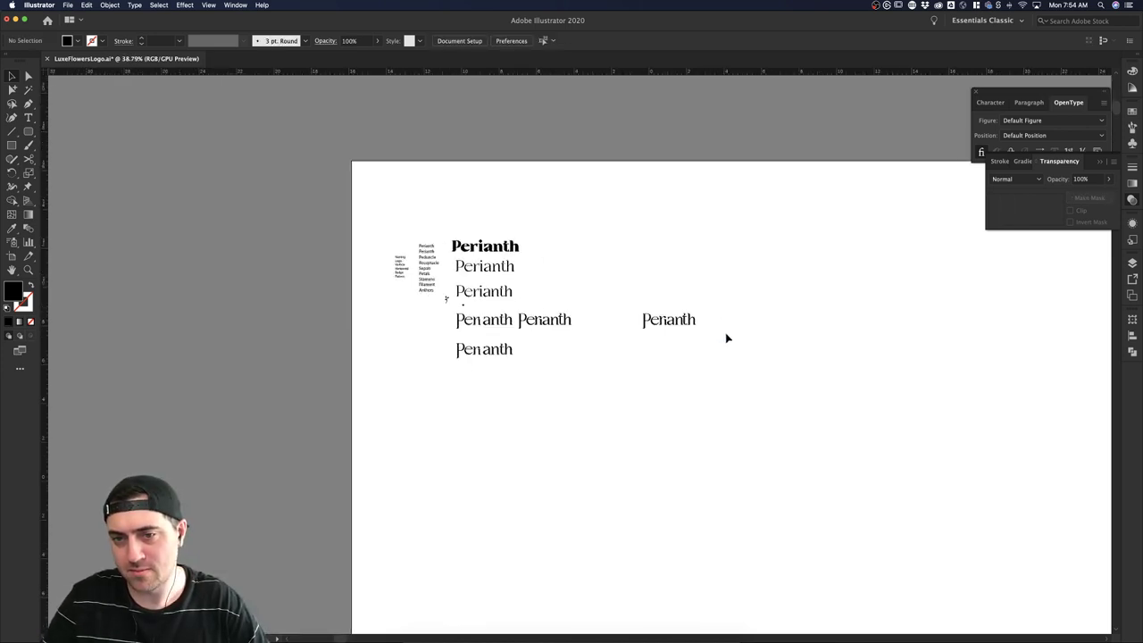
{"action": "scroll", "coordinate": [709, 332], "scroll_direction": "down", "scroll_amount": 3}
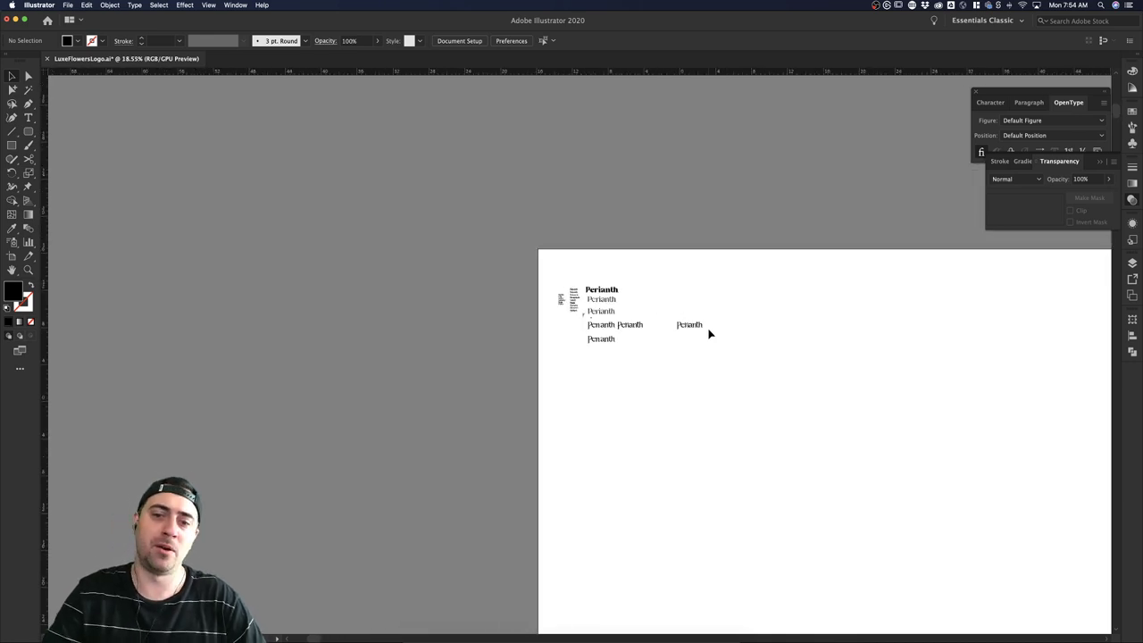
Examine the spacing of the rianth letters in the separate Perianth wordmark and compare it with the earlier versions.
{"action": "scroll", "coordinate": [709, 333], "scroll_direction": "up", "scroll_amount": 5}
{"action": "scroll", "coordinate": [709, 333], "scroll_direction": "up", "scroll_amount": 3}
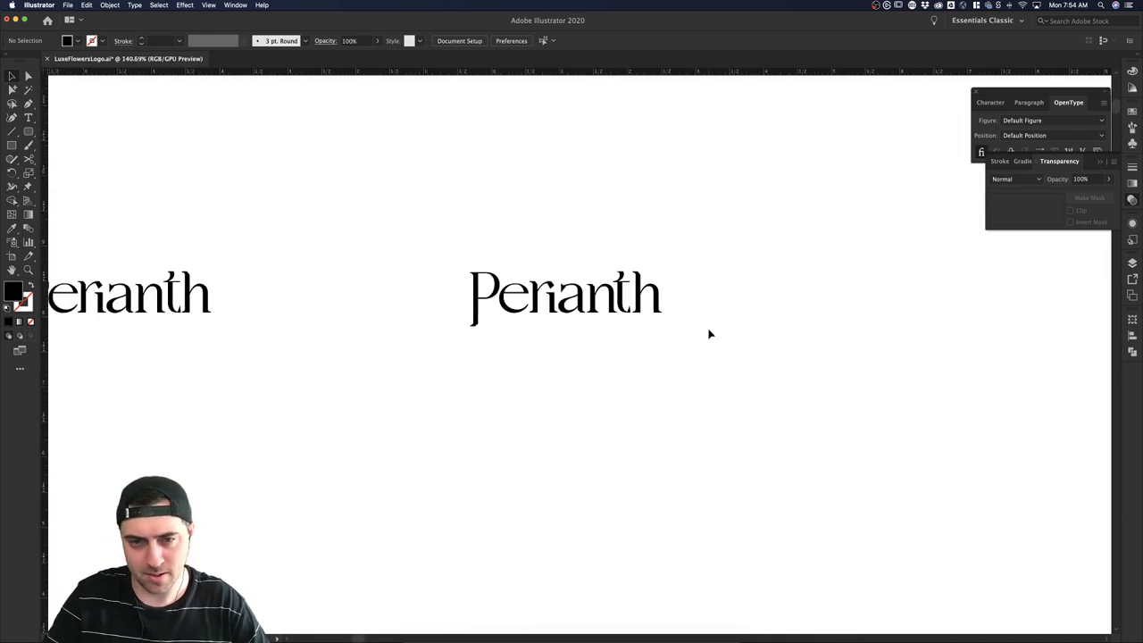
{"action": "left_click_drag", "start_coordinate": [680, 338], "coordinate": [498, 259]}
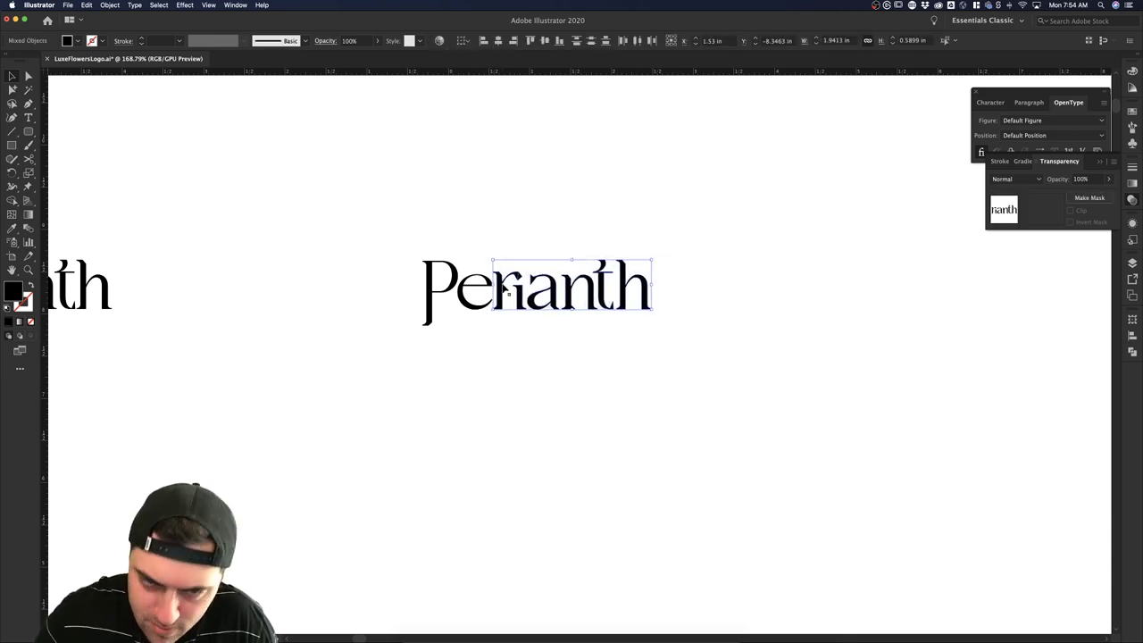
{"action": "left_click", "coordinate": [619, 510]}
{"action": "scroll", "coordinate": [616, 487], "scroll_direction": "down", "scroll_amount": 2}
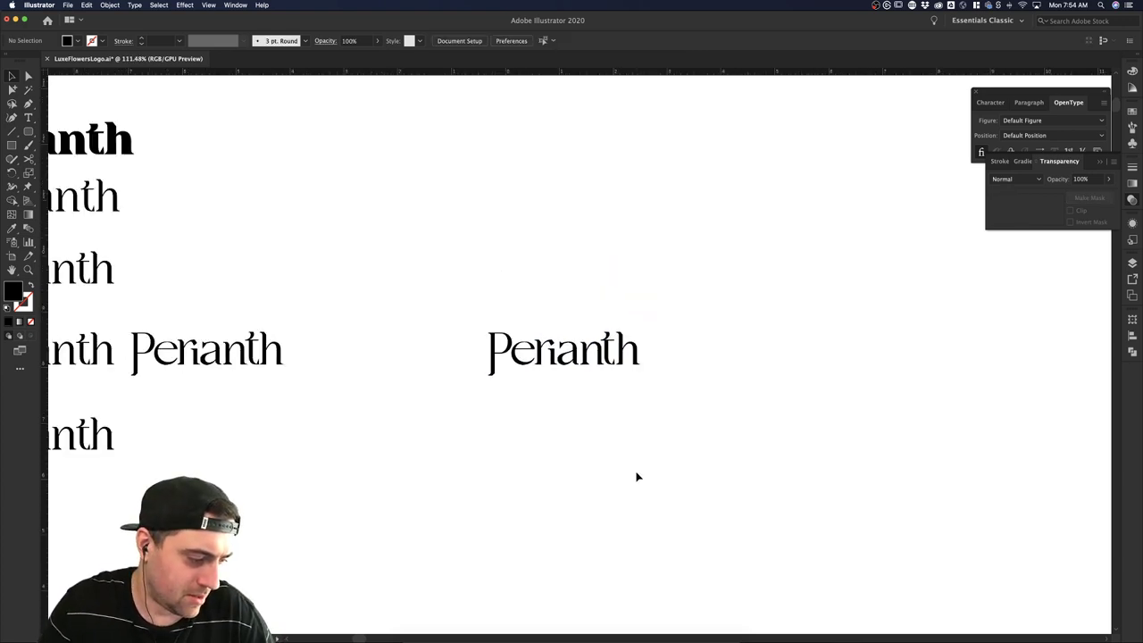
{"action": "scroll", "coordinate": [632, 466], "scroll_direction": "down", "scroll_amount": 4}
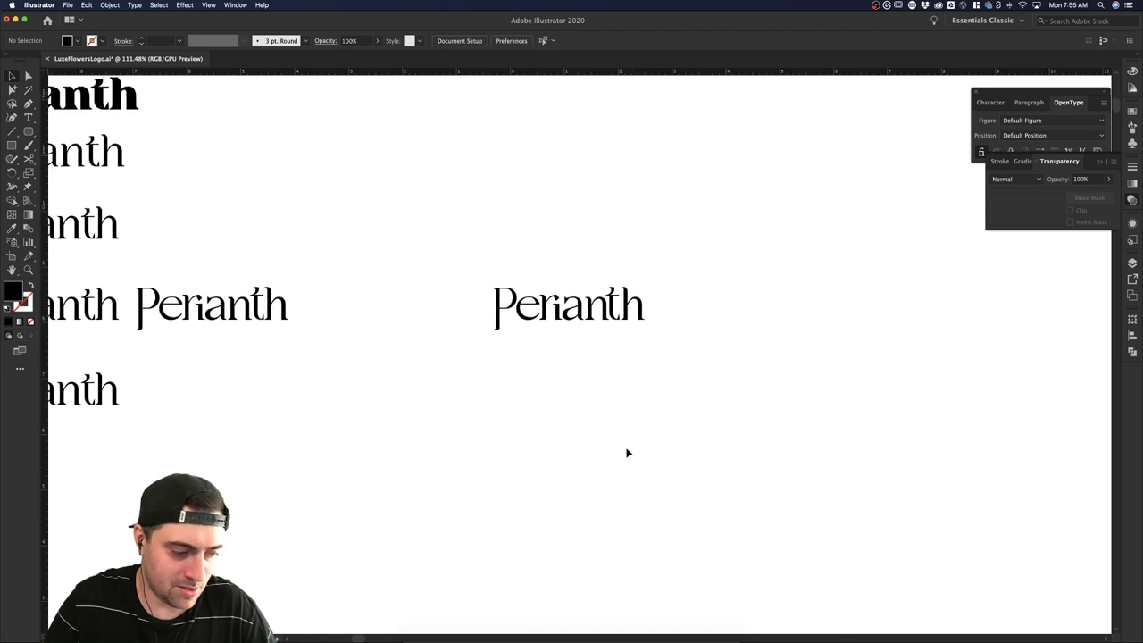
{"action": "scroll", "coordinate": [603, 330], "scroll_direction": "left", "scroll_amount": 3}
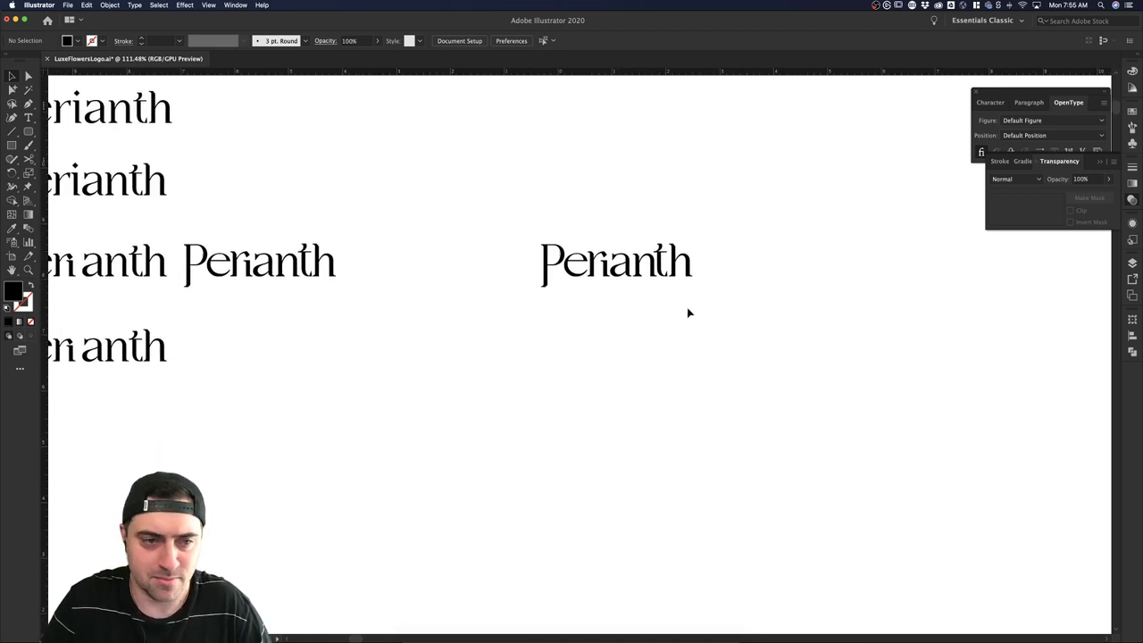
Duplicate the refined Perianth wordmark and place the copy just below the middle version with the joined ri.
{"action": "left_click_drag", "start_coordinate": [737, 295], "coordinate": [234, 327]}
{"action": "left_click", "coordinate": [291, 390]}
{"action": "scroll", "coordinate": [300, 362], "scroll_direction": "up", "scroll_amount": 5}
{"action": "scroll", "coordinate": [434, 294], "scroll_direction": "left", "scroll_amount": 3}
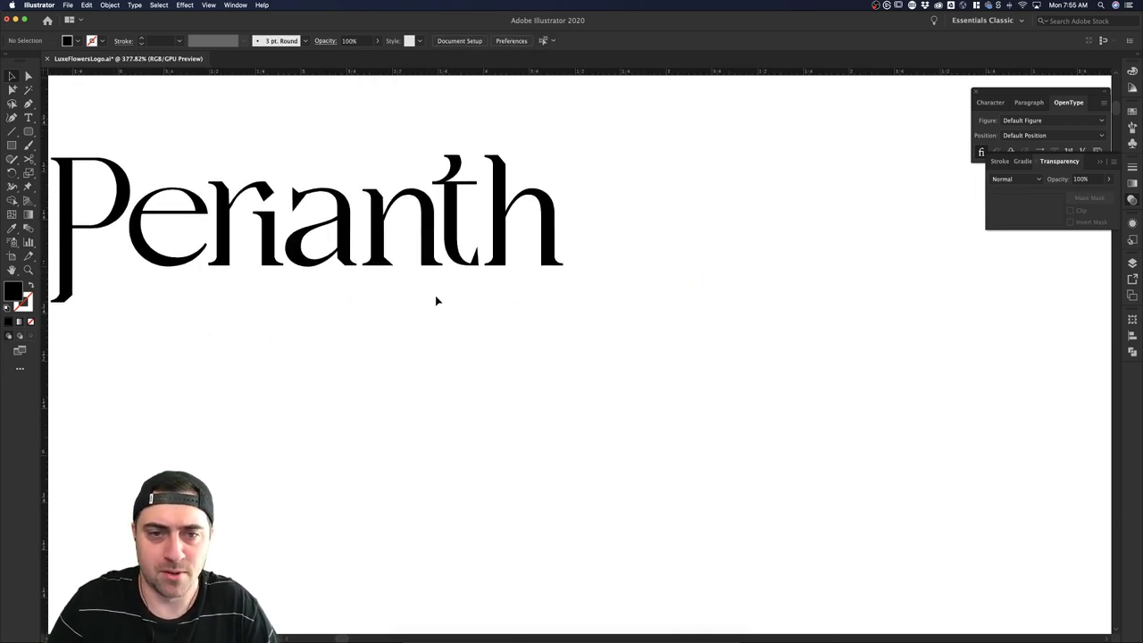
{"action": "scroll", "coordinate": [517, 222], "scroll_direction": "left", "scroll_amount": 2}
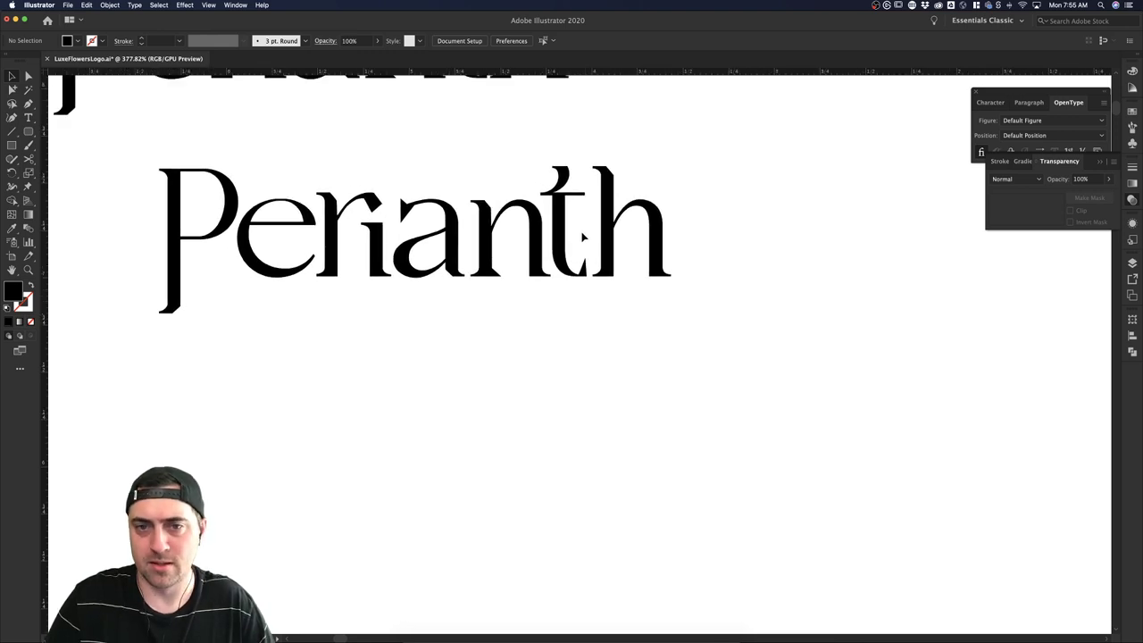
Move the t of the duplicated wordmark straight down so that its tail descends below the baseline.
{"action": "left_click_drag", "start_coordinate": [559, 222], "coordinate": [566, 283]}
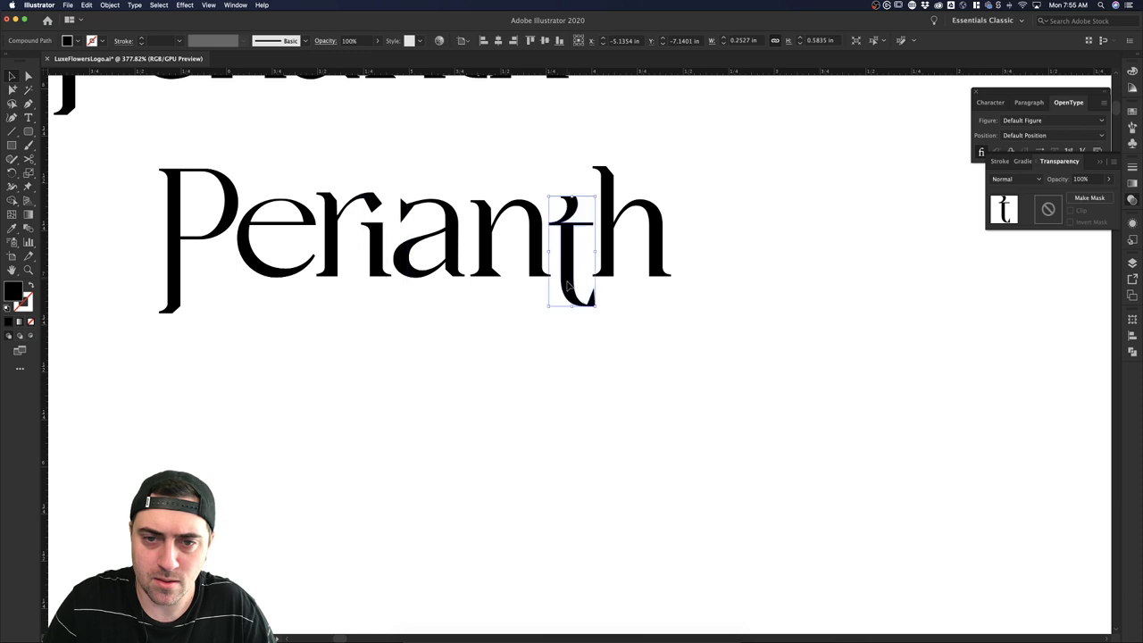
{"action": "left_click", "coordinate": [663, 326]}
{"action": "scroll", "coordinate": [664, 326], "scroll_direction": "down", "scroll_amount": 3}
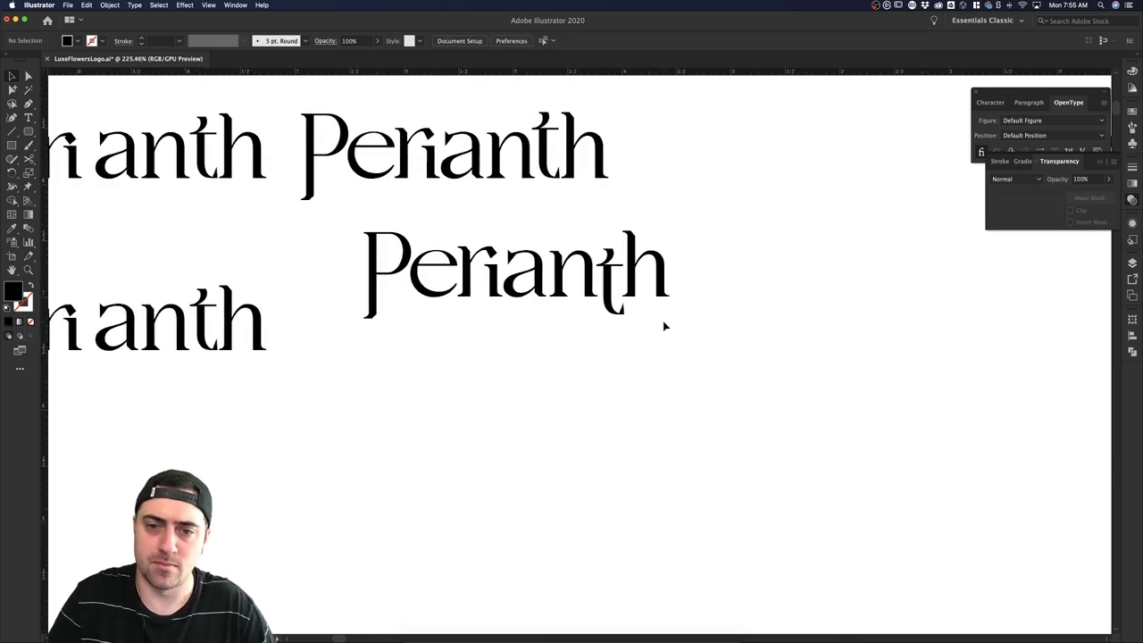
{"action": "scroll", "coordinate": [662, 326], "scroll_direction": "down", "scroll_amount": 1}
{"action": "scroll", "coordinate": [662, 323], "scroll_direction": "up", "scroll_amount": 3}
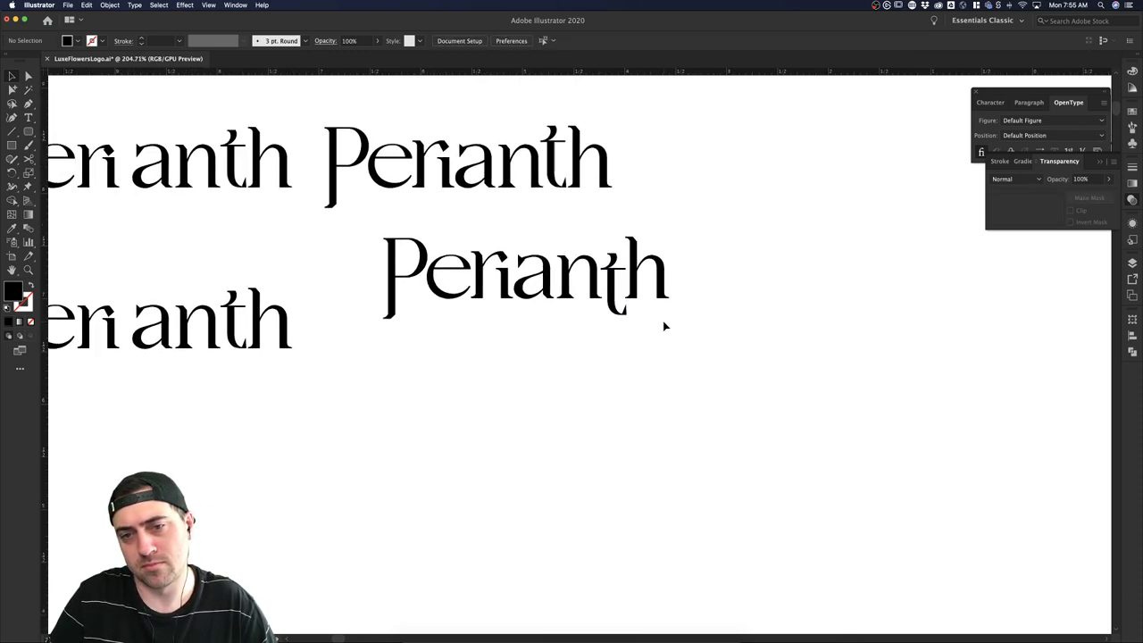
{"action": "scroll", "coordinate": [612, 310], "scroll_direction": "up", "scroll_amount": 3}
Remove the anchor points of the pointed spur at the end of the lowered t's tail.
{"action": "left_click", "coordinate": [609, 308]}
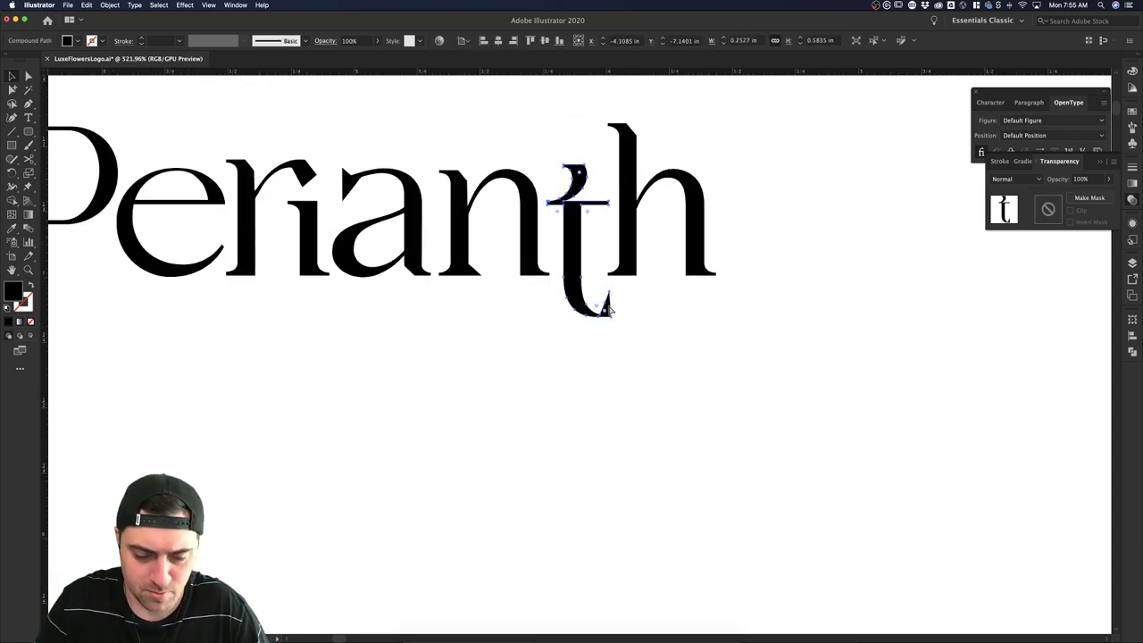
{"action": "scroll", "coordinate": [609, 308], "scroll_direction": "up", "scroll_amount": 5}
{"action": "left_click", "coordinate": [611, 306]}
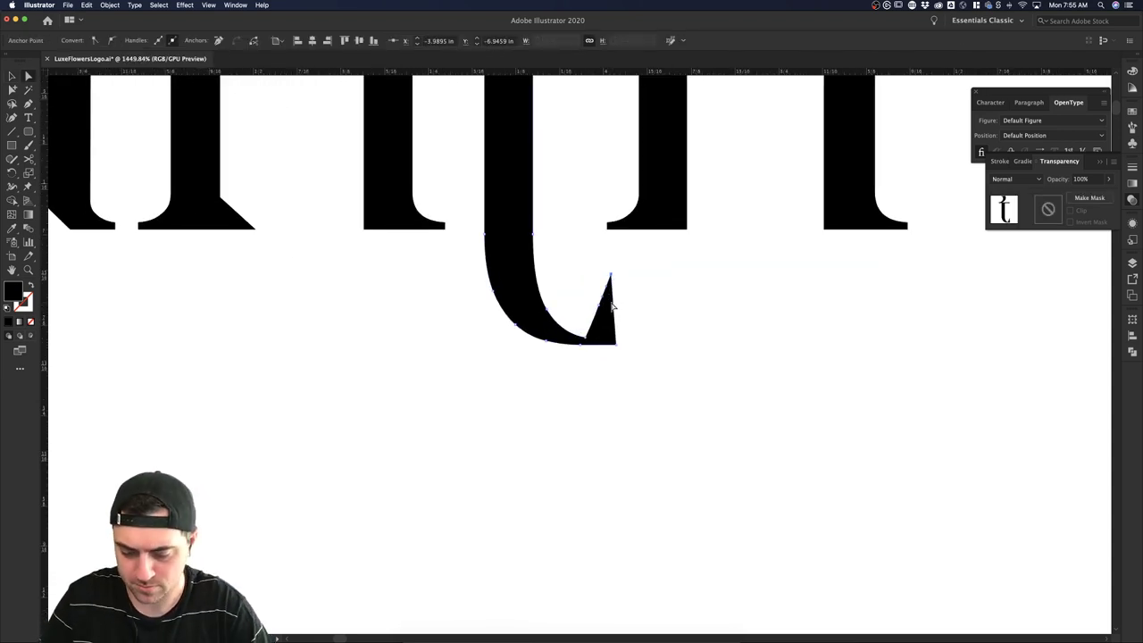
{"action": "key", "text": "Delete"}
{"action": "key", "text": "super+z"}
{"action": "key", "text": "p"}
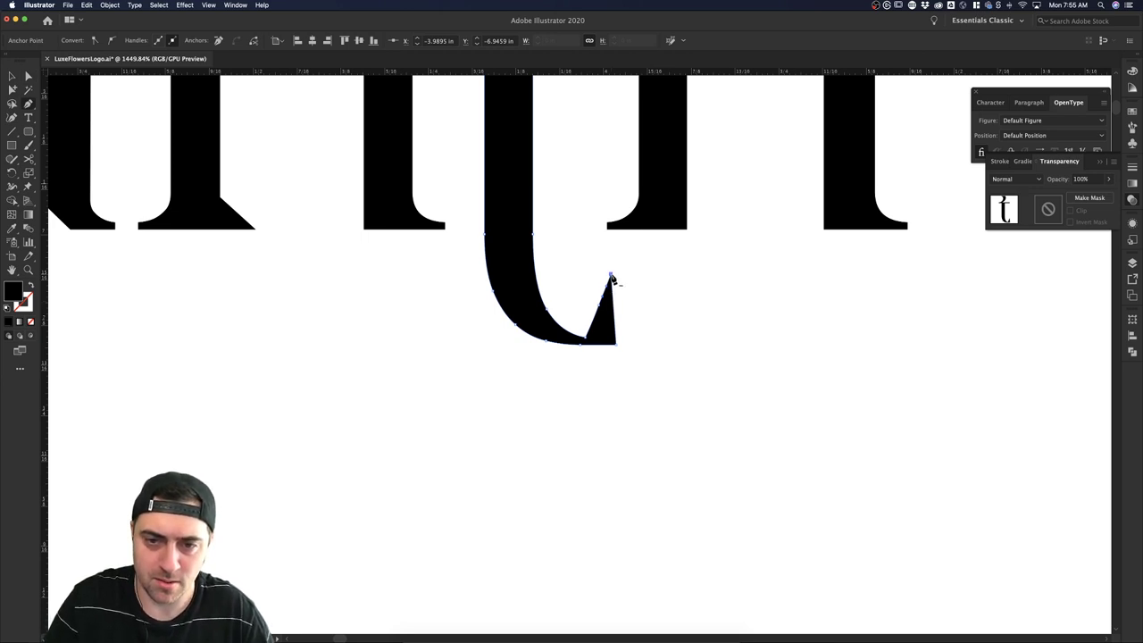
{"action": "left_click_drag", "start_coordinate": [611, 279], "coordinate": [591, 347]}
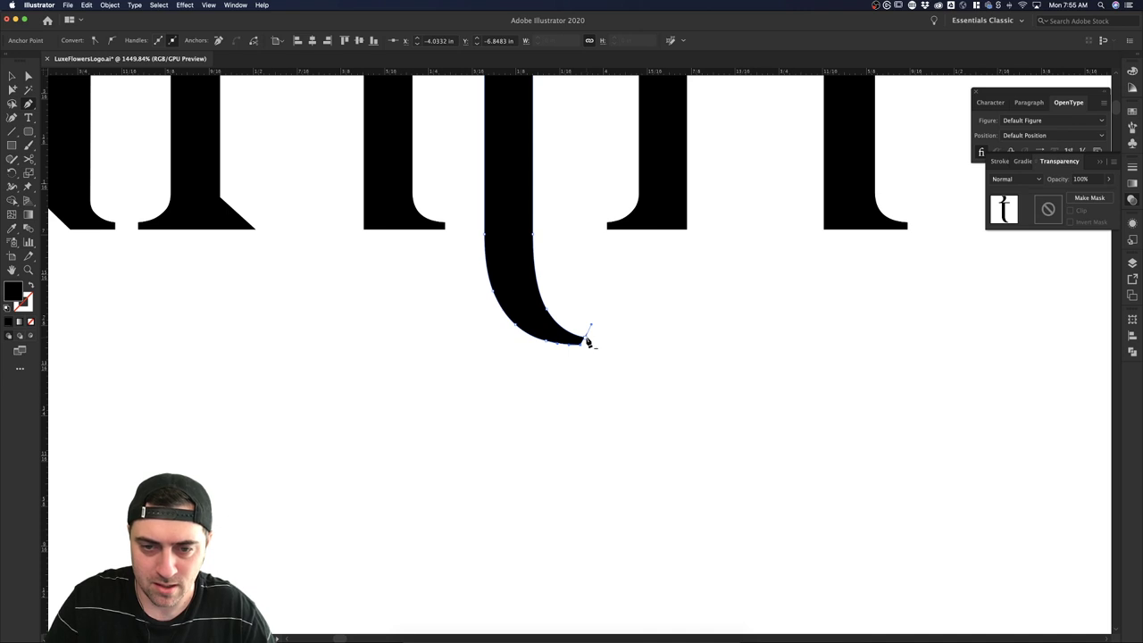
{"action": "key", "text": "v"}
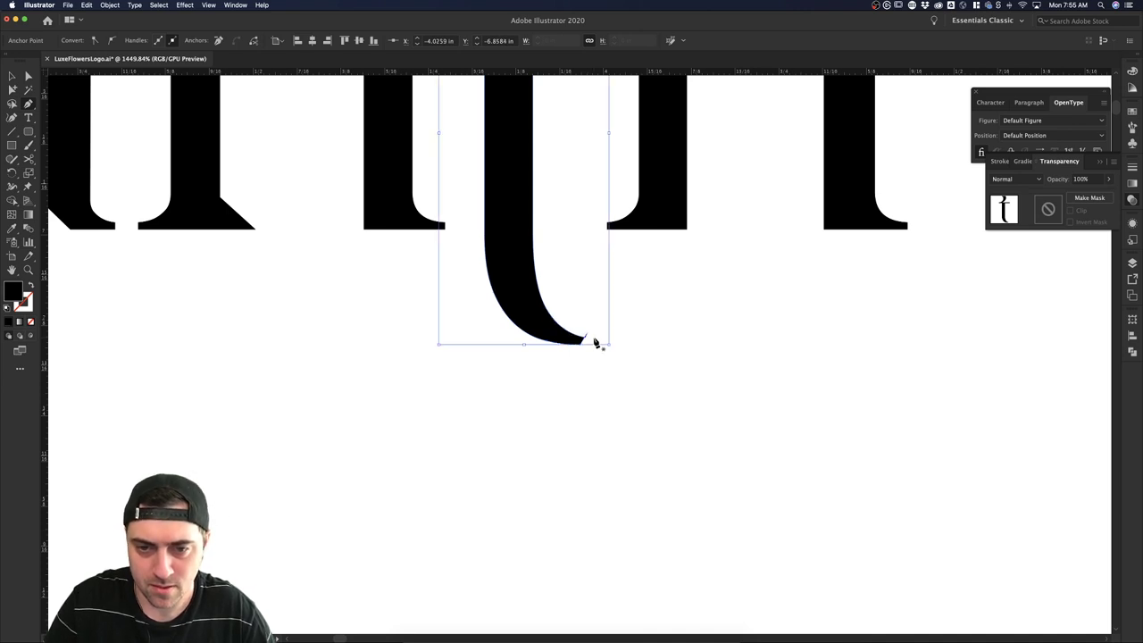
{"action": "left_click", "coordinate": [597, 348]}
Retract the stray direction handle at the tip of the t's tail to give it a clean, straight angled end.
{"action": "scroll", "coordinate": [598, 348], "scroll_direction": "up", "scroll_amount": 2}
{"action": "left_click", "coordinate": [580, 337]}
{"action": "key", "text": "a"}
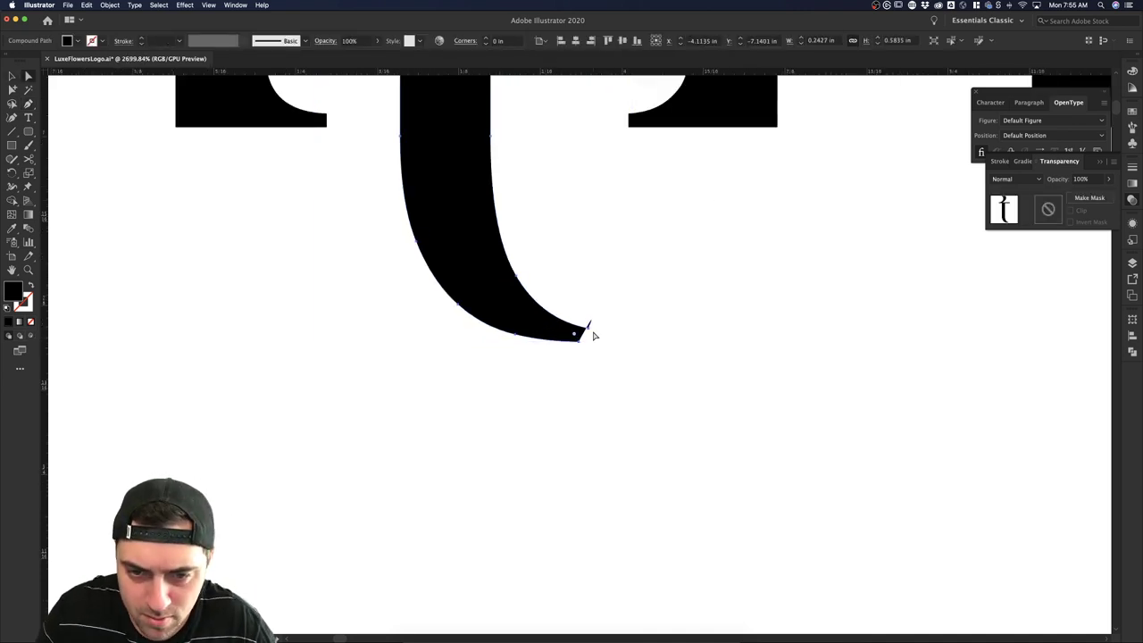
{"action": "scroll", "coordinate": [591, 332], "scroll_direction": "up", "scroll_amount": 2}
{"action": "left_click", "coordinate": [581, 324]}
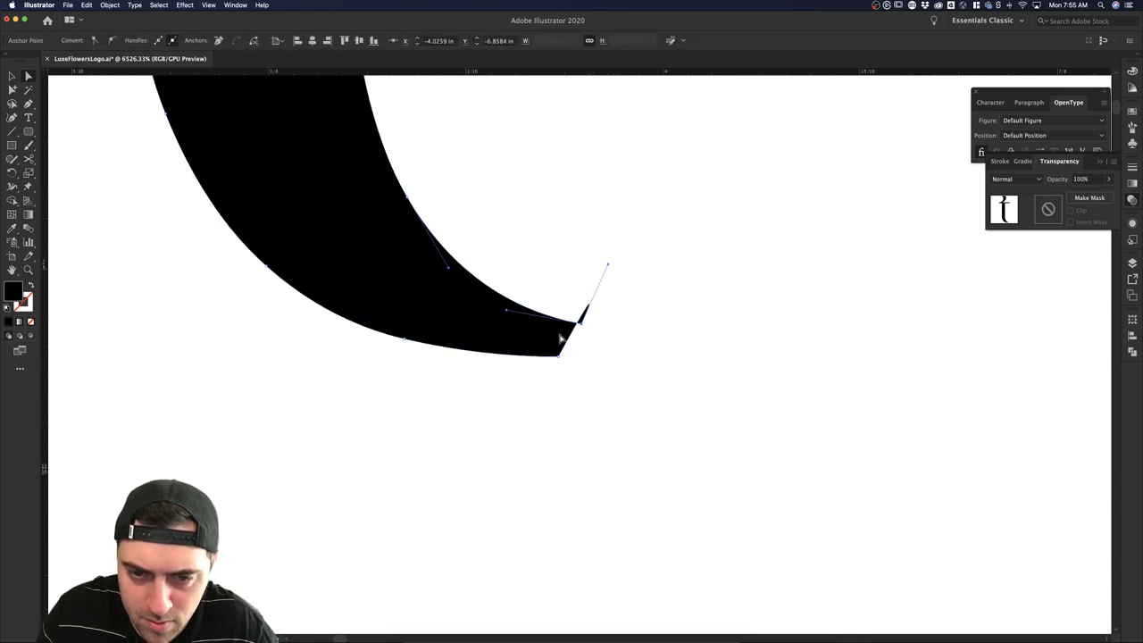
{"action": "left_click_drag", "start_coordinate": [505, 312], "coordinate": [559, 354]}
{"action": "key", "text": "super+z"}
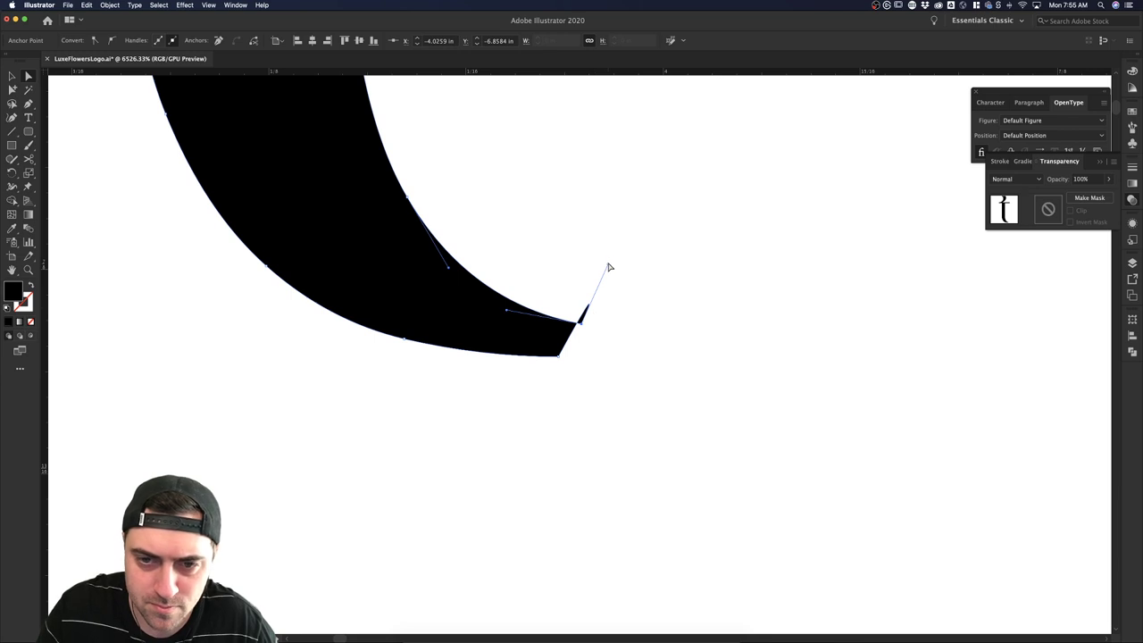
{"action": "left_click_drag", "start_coordinate": [608, 266], "coordinate": [561, 356]}
{"action": "left_click", "coordinate": [635, 372]}
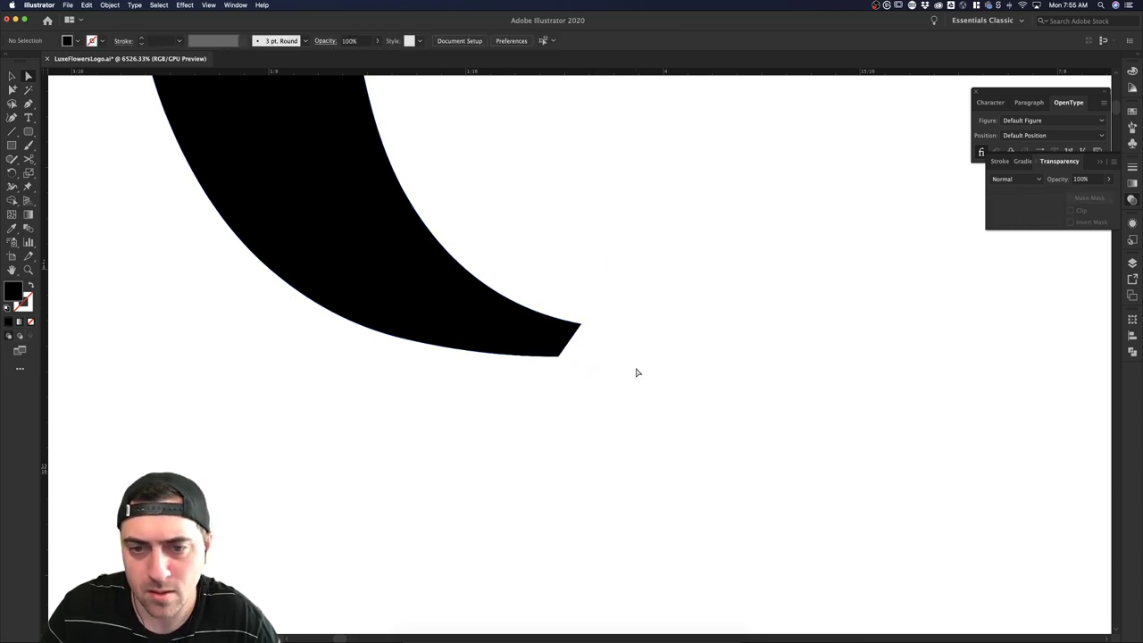
Examine the wordmark with the lowered, spurless t at several zoom levels and compare it with the other versions.
{"action": "scroll", "coordinate": [642, 372], "scroll_direction": "down", "scroll_amount": 10}
{"action": "scroll", "coordinate": [706, 379], "scroll_direction": "down", "scroll_amount": 4}
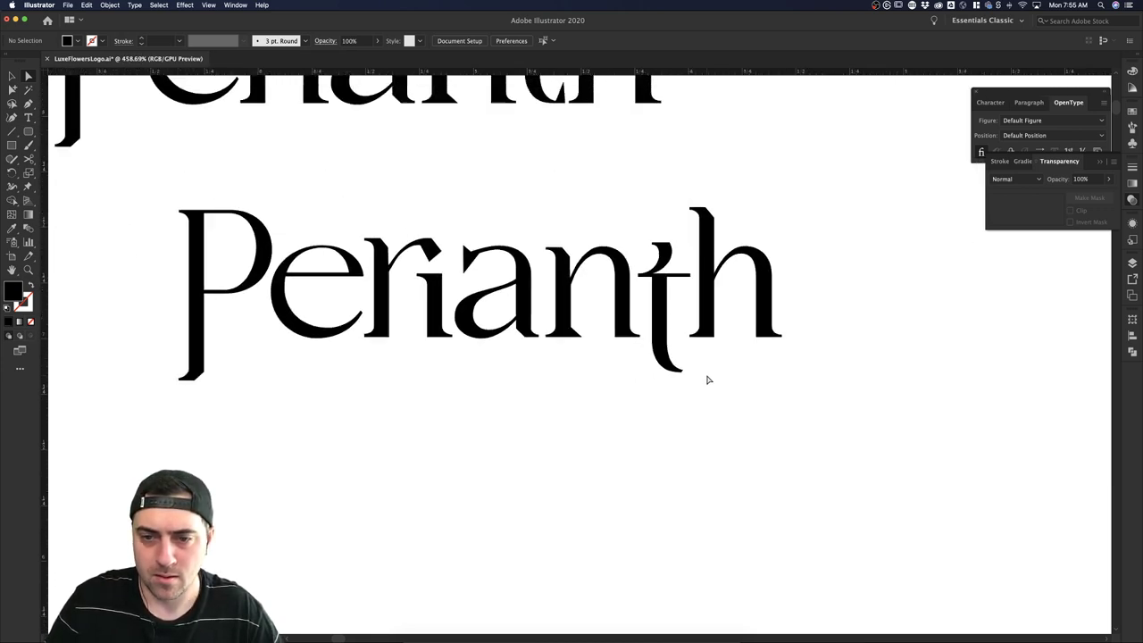
{"action": "scroll", "coordinate": [727, 376], "scroll_direction": "down", "scroll_amount": 2}
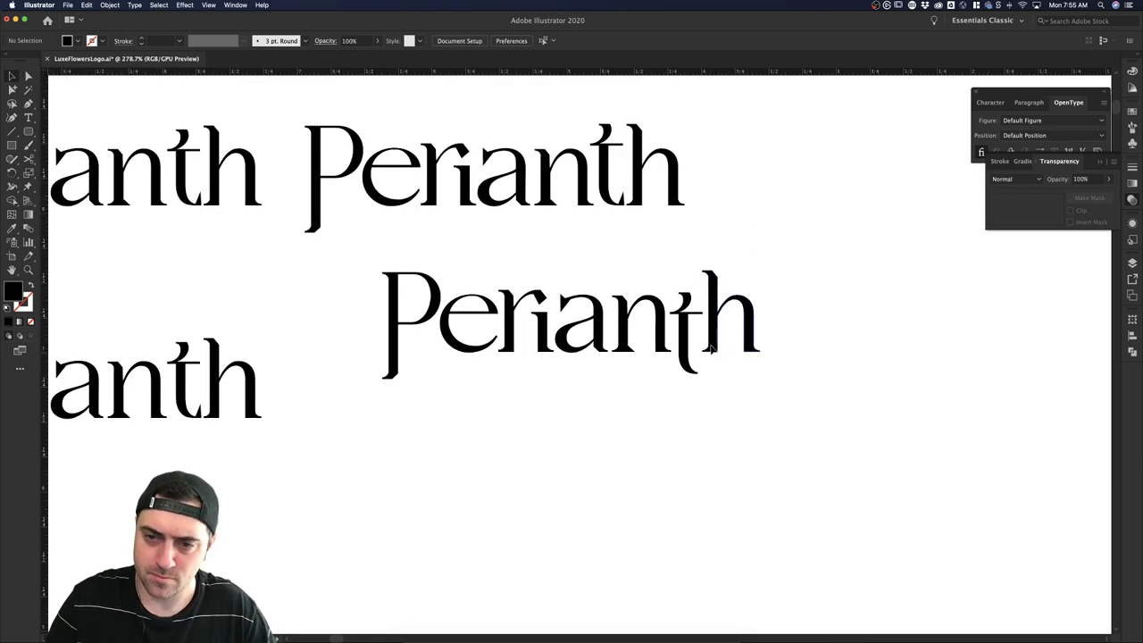
{"action": "scroll", "coordinate": [768, 382], "scroll_direction": "down", "scroll_amount": 5}
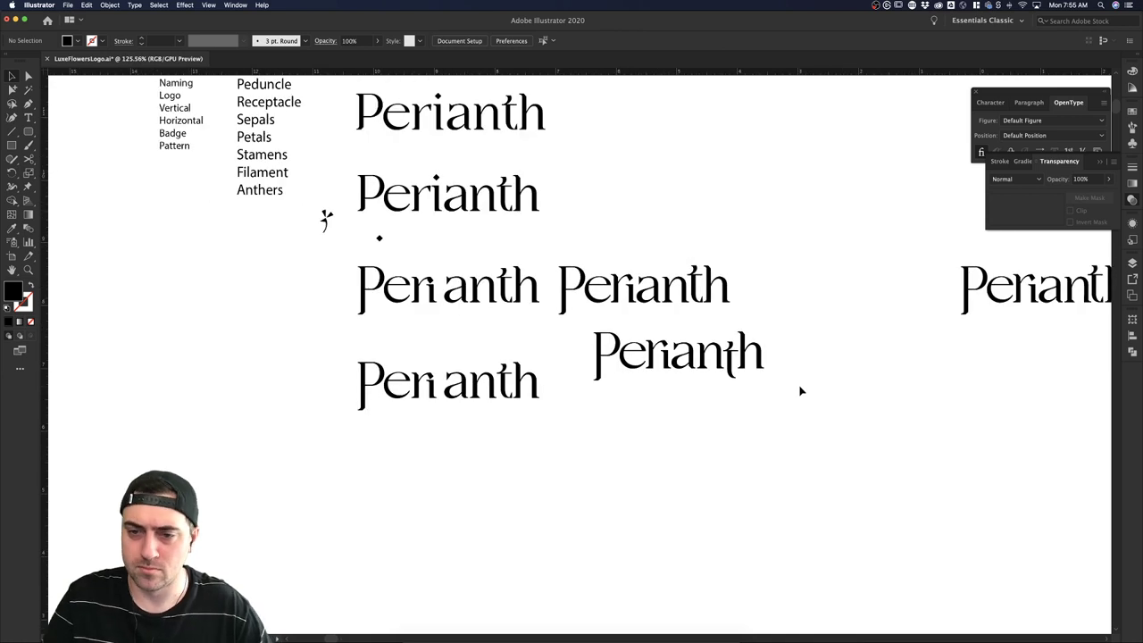
{"action": "scroll", "coordinate": [722, 396], "scroll_direction": "up", "scroll_amount": 3}
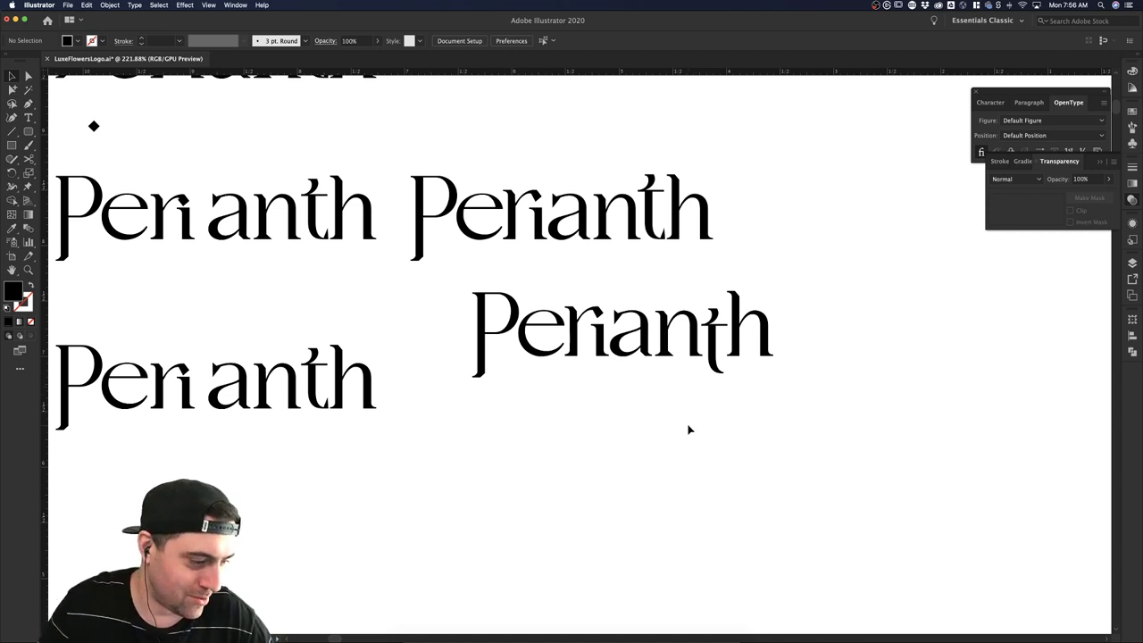
{"action": "scroll", "coordinate": [690, 419], "scroll_direction": "down", "scroll_amount": 4}
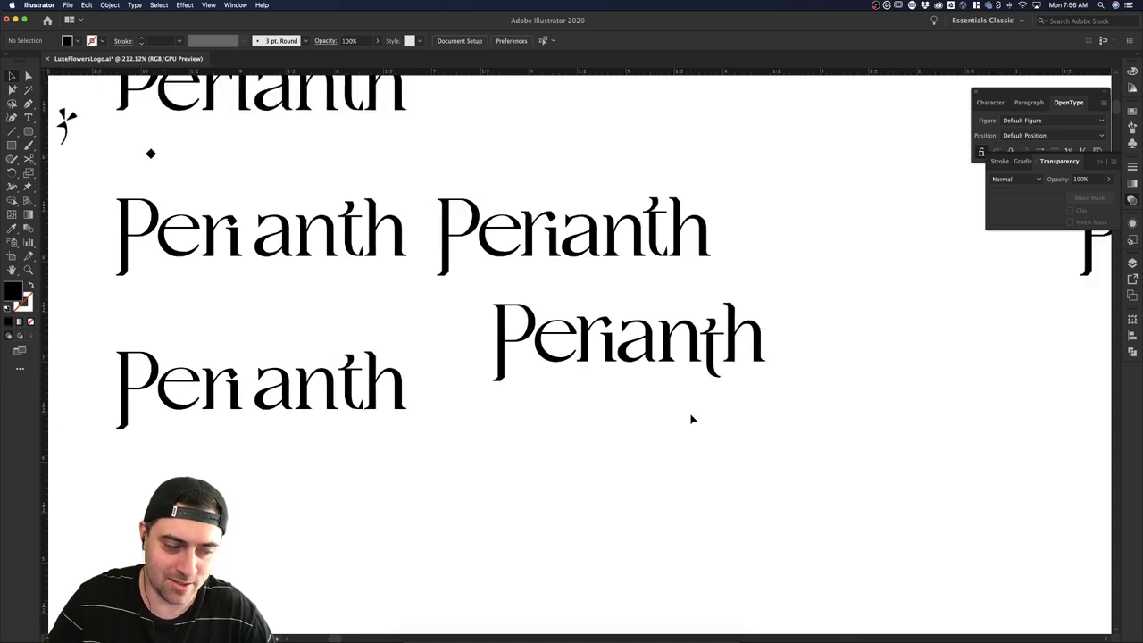
{"action": "scroll", "coordinate": [691, 418], "scroll_direction": "right", "scroll_amount": 2}
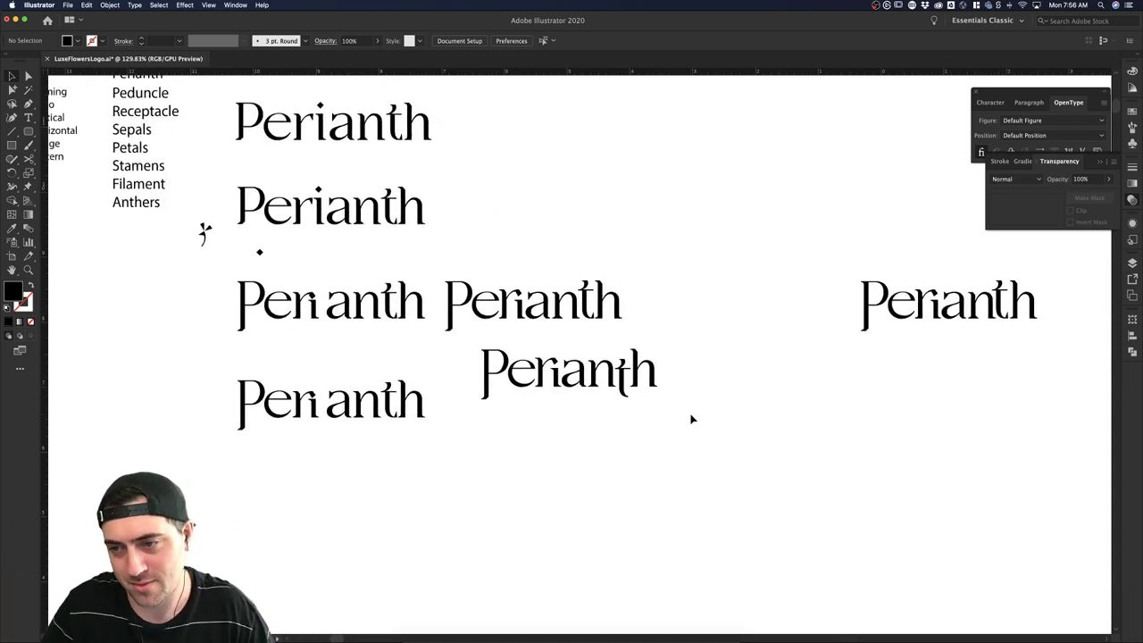
{"action": "scroll", "coordinate": [690, 418], "scroll_direction": "down", "scroll_amount": 2}
{"action": "scroll", "coordinate": [690, 419], "scroll_direction": "right", "scroll_amount": 2}
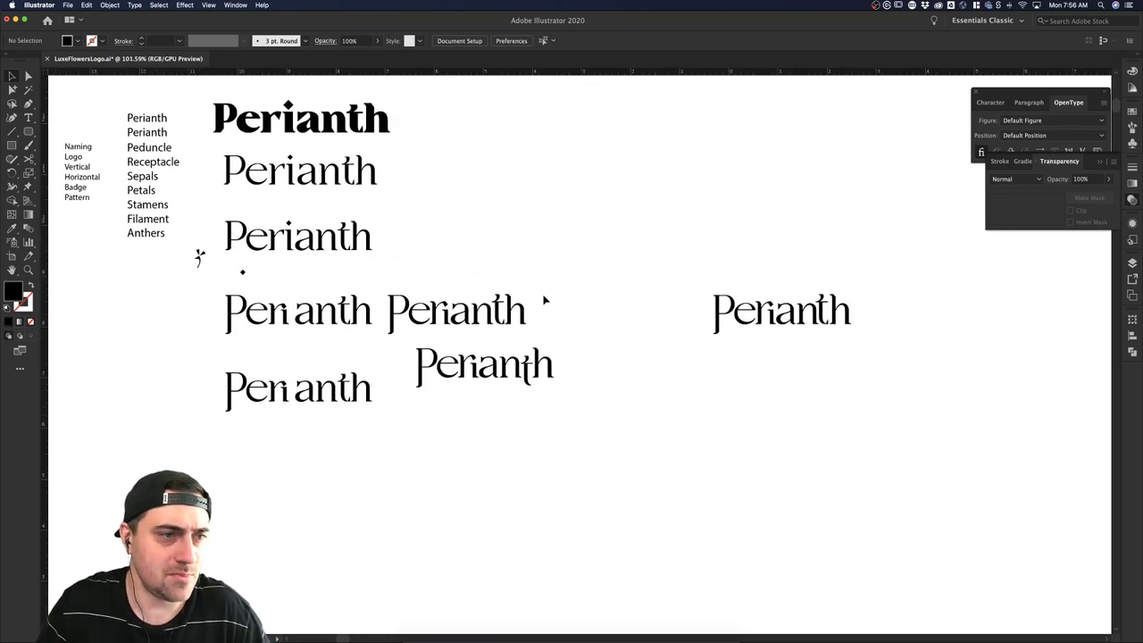
Place LOREM IPSUM sample text in Casta Variable Font in the empty area above the separate Perianth wordmark.
{"action": "key", "text": "t"}
{"action": "left_click", "coordinate": [770, 213]}
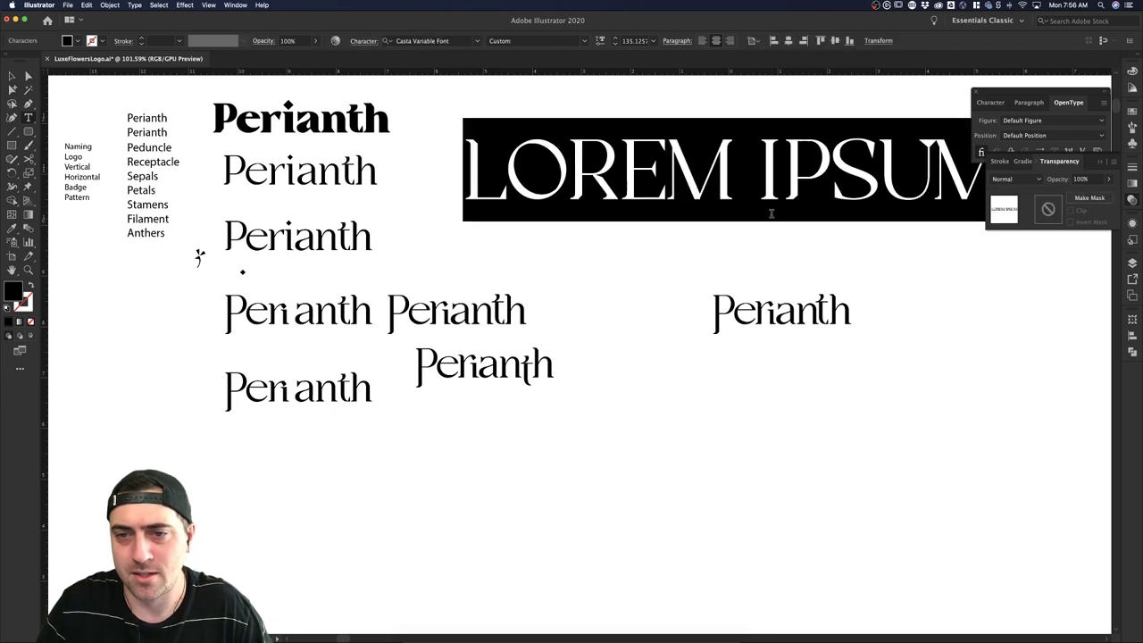
{"action": "scroll", "coordinate": [771, 213], "scroll_direction": "down", "scroll_amount": 3}
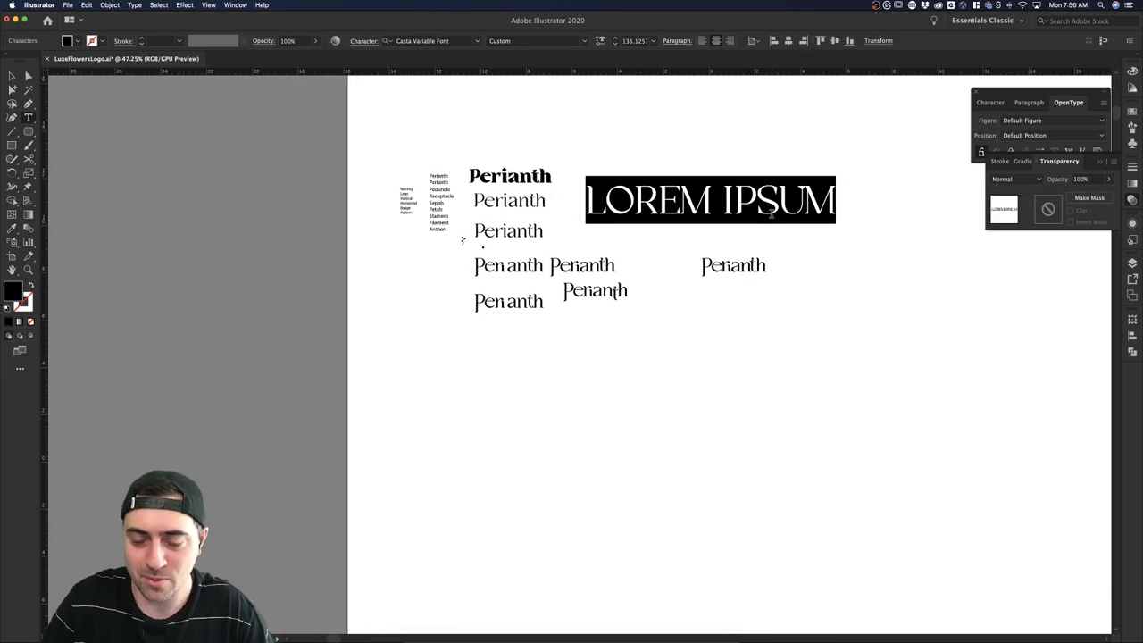
{"action": "scroll", "coordinate": [771, 213], "scroll_direction": "up", "scroll_amount": 4}
Replace the O of LOREM with its alternate glyph that has a diamond in the centre.
{"action": "left_click", "coordinate": [502, 167]}
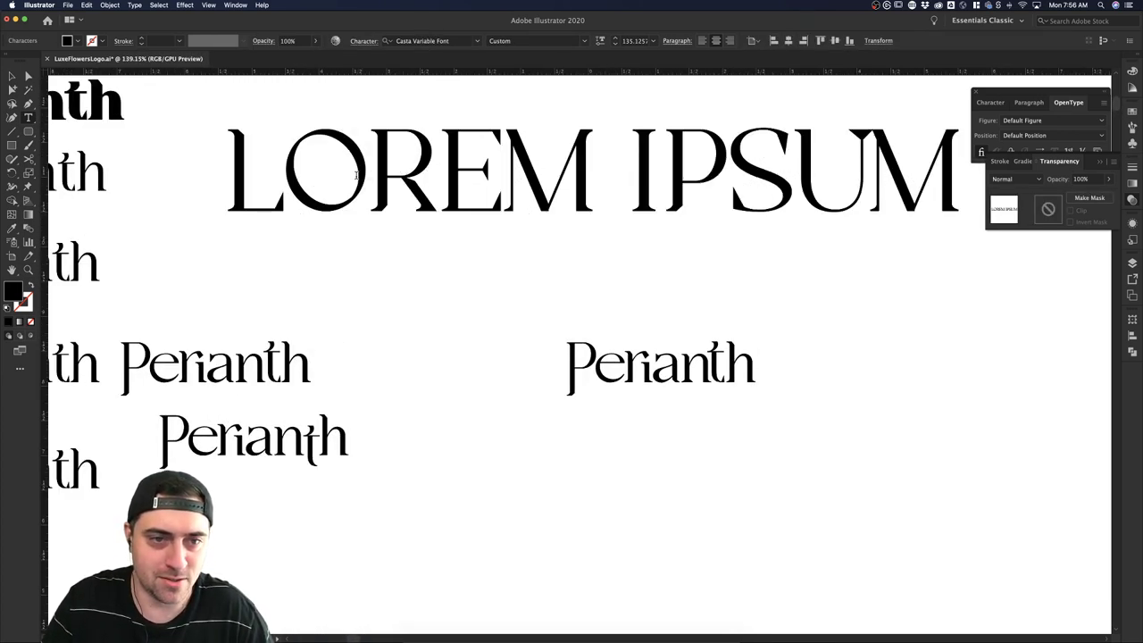
{"action": "left_click_drag", "start_coordinate": [357, 176], "coordinate": [295, 165]}
{"action": "left_click", "coordinate": [378, 250]}
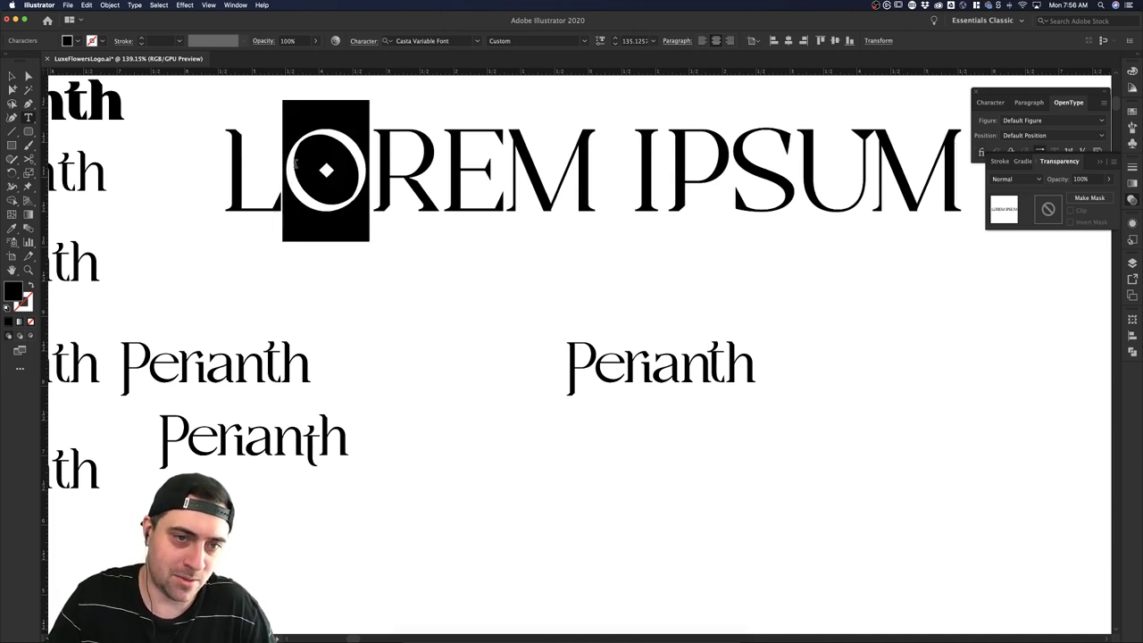
{"action": "left_click", "coordinate": [351, 199]}
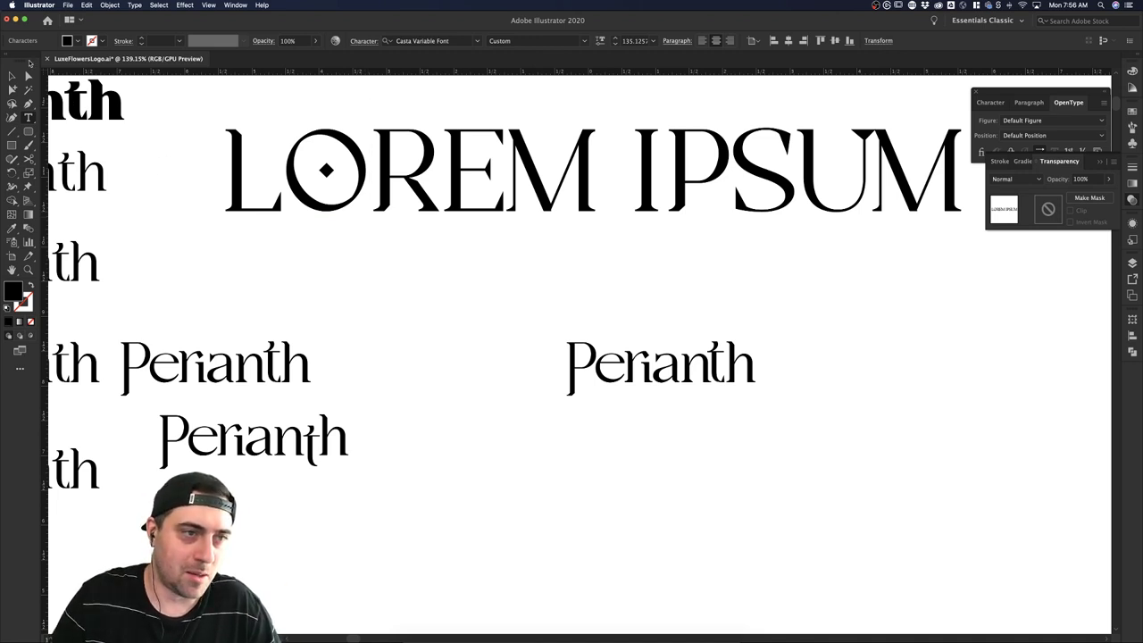
Set the variable font weight of the LOREM IPSUM text to 100.
{"action": "key", "text": "Escape"}
{"action": "left_click", "coordinate": [416, 297]}
{"action": "left_click", "coordinate": [351, 198]}
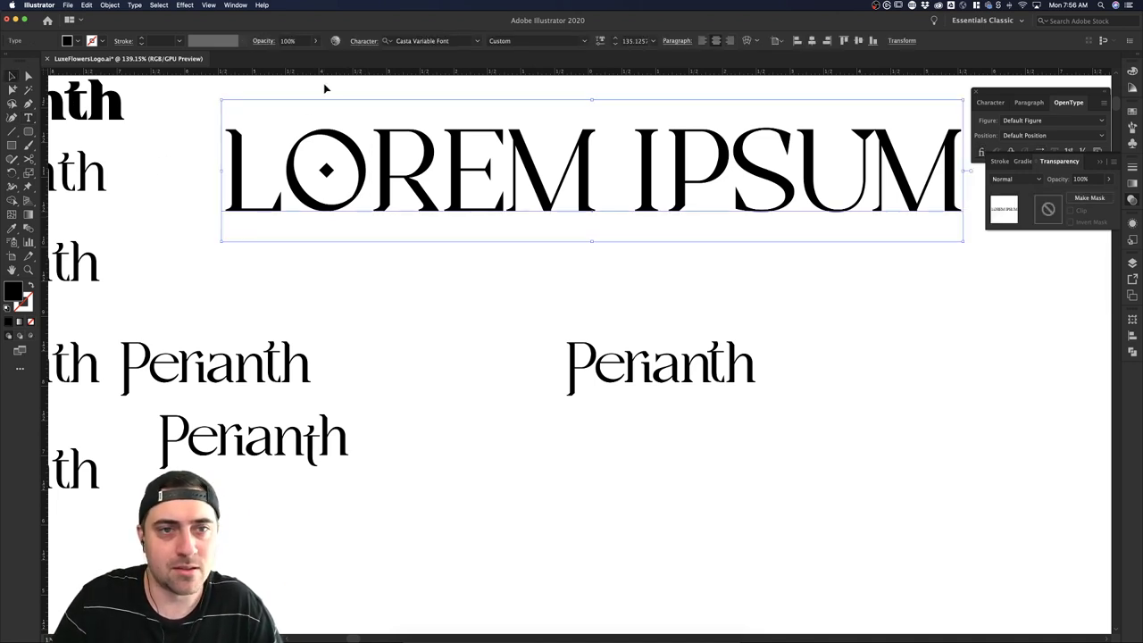
{"action": "left_click", "coordinate": [600, 40]}
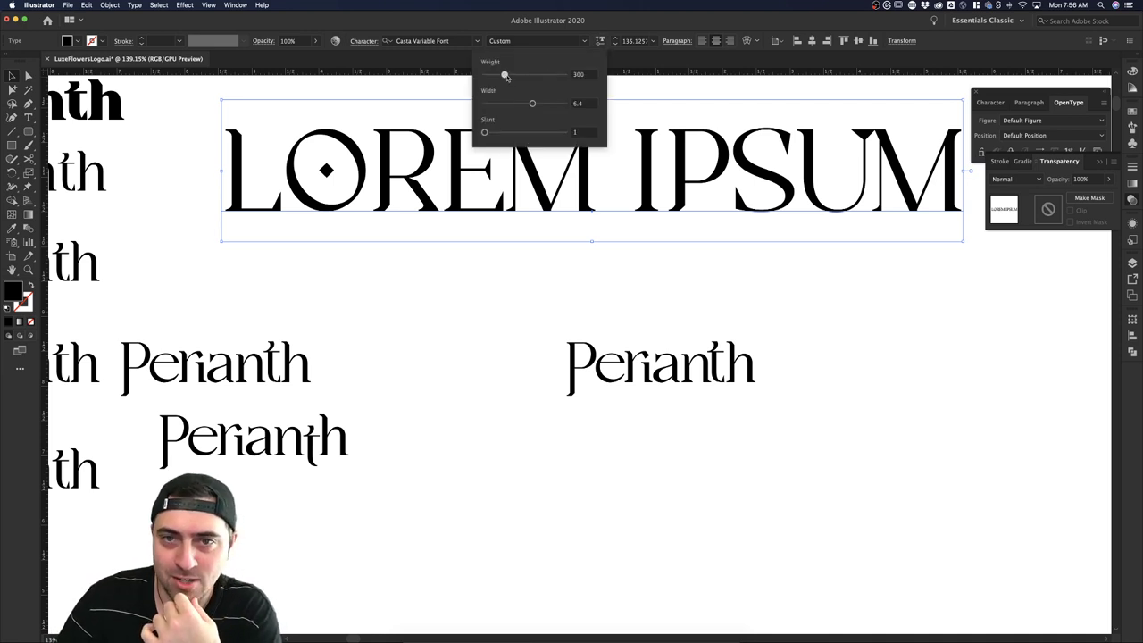
{"action": "left_click_drag", "start_coordinate": [505, 77], "coordinate": [477, 77]}
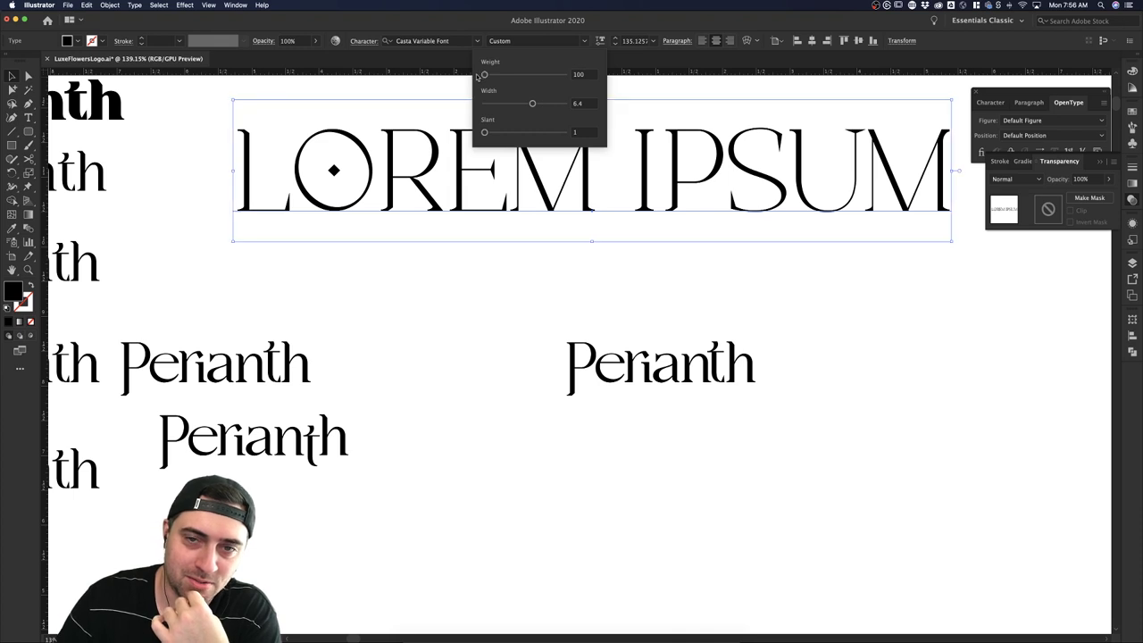
{"action": "left_click", "coordinate": [354, 205]}
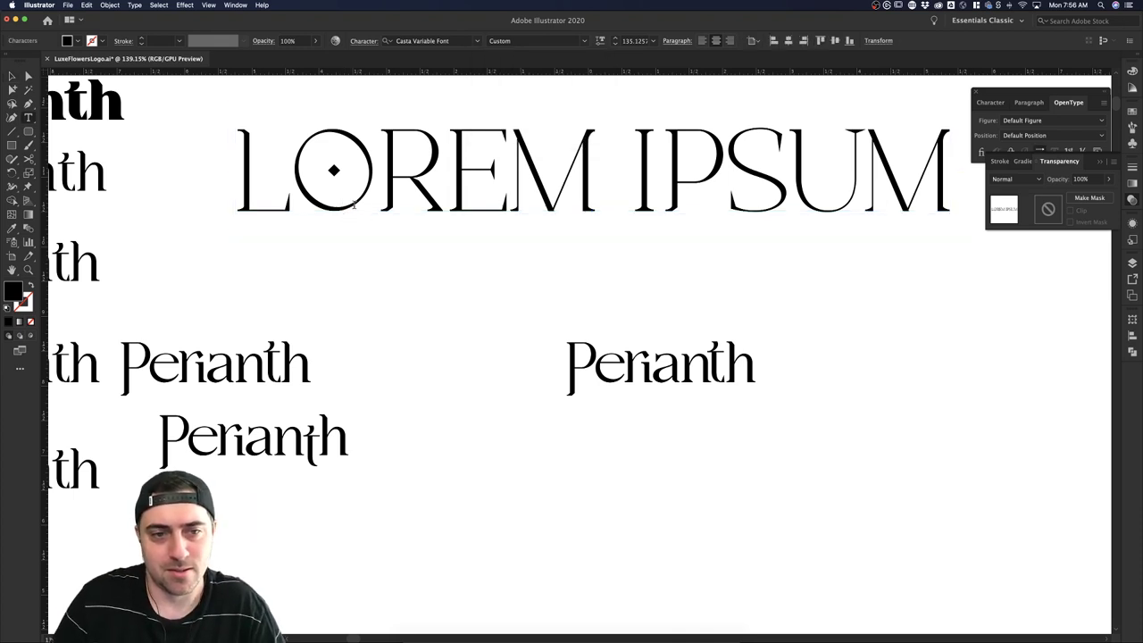
Cut the diamond-centred O out of the sample text and place it as separate text beside the lone Perianth wordmark.
{"action": "left_click_drag", "start_coordinate": [355, 205], "coordinate": [330, 205]}
{"action": "key", "text": "cmd+c"}
{"action": "key", "text": "BackSpace"}
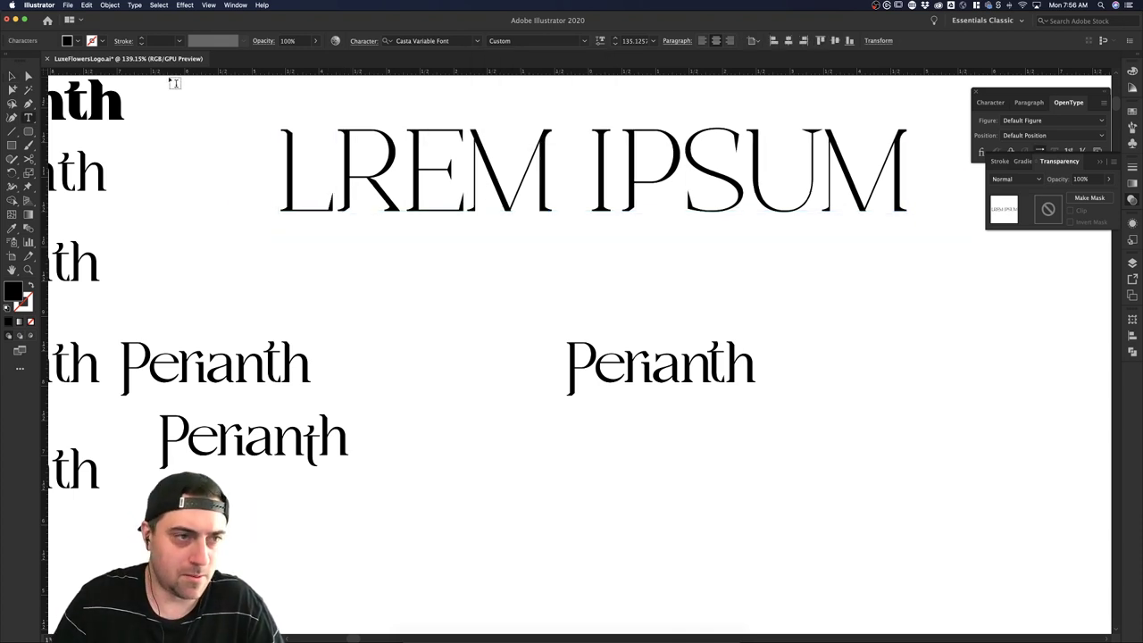
{"action": "left_click", "coordinate": [11, 76]}
{"action": "left_click", "coordinate": [399, 329]}
{"action": "key", "text": "cmd+v"}
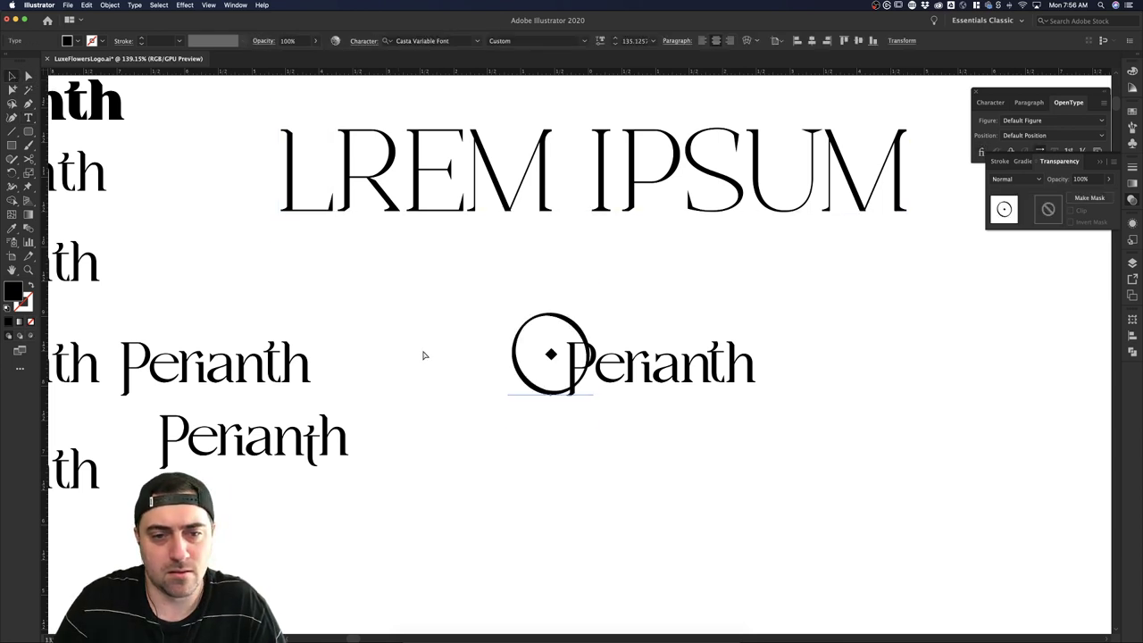
{"action": "left_click_drag", "start_coordinate": [578, 309], "coordinate": [504, 309]}
Delete the remaining LREM IPSUM text and move the diamond O up, clear of the Perianth wordmark.
{"action": "left_click", "coordinate": [502, 238]}
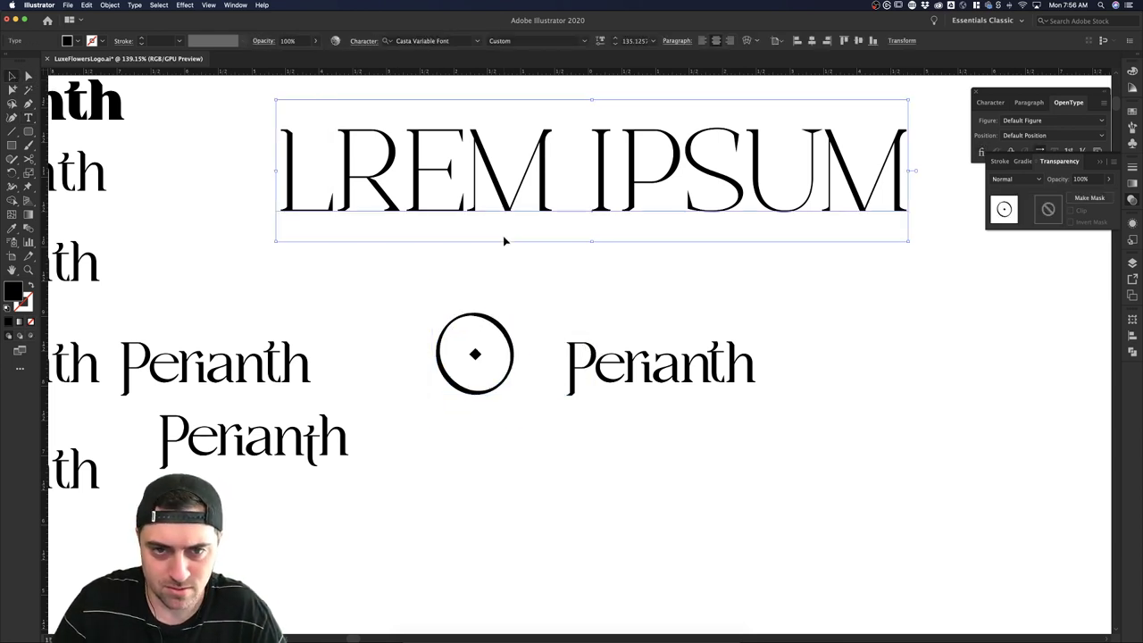
{"action": "left_click", "coordinate": [506, 245]}
{"action": "left_click_drag", "start_coordinate": [503, 362], "coordinate": [505, 311]}
{"action": "left_click", "coordinate": [603, 272]}
{"action": "left_click", "coordinate": [494, 299]}
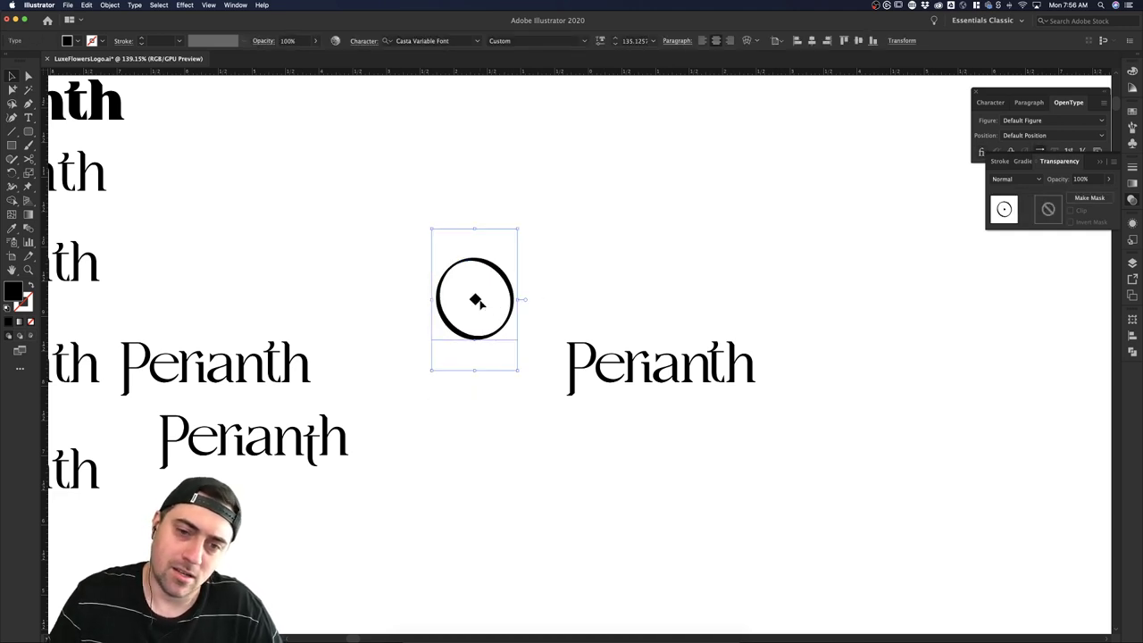
{"action": "double_click", "coordinate": [486, 306]}
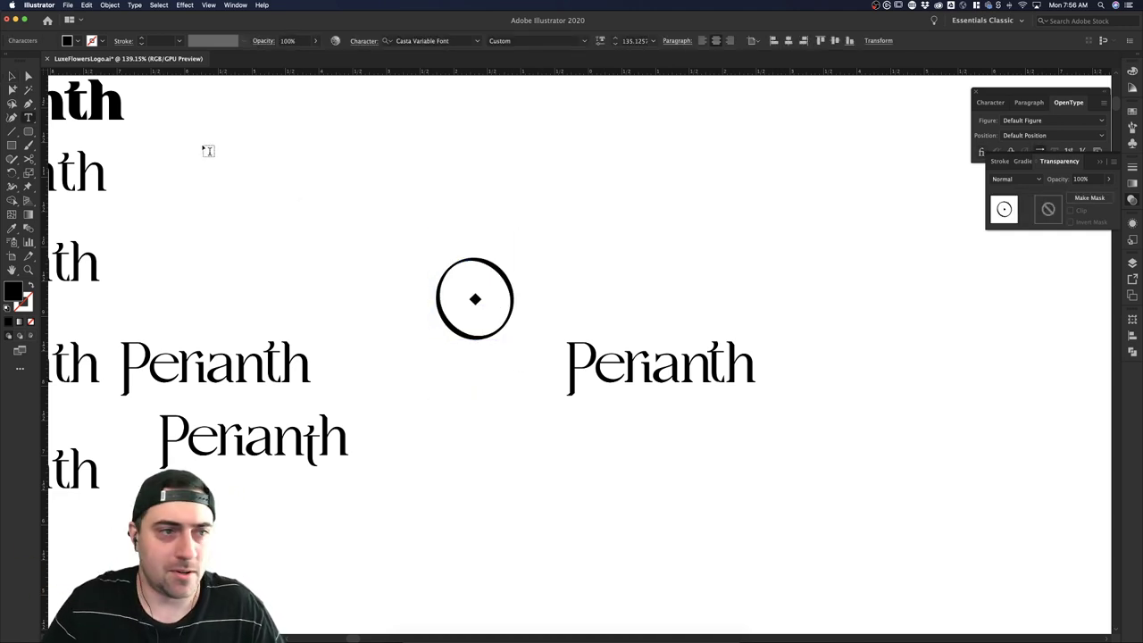
{"action": "key", "text": "Escape"}
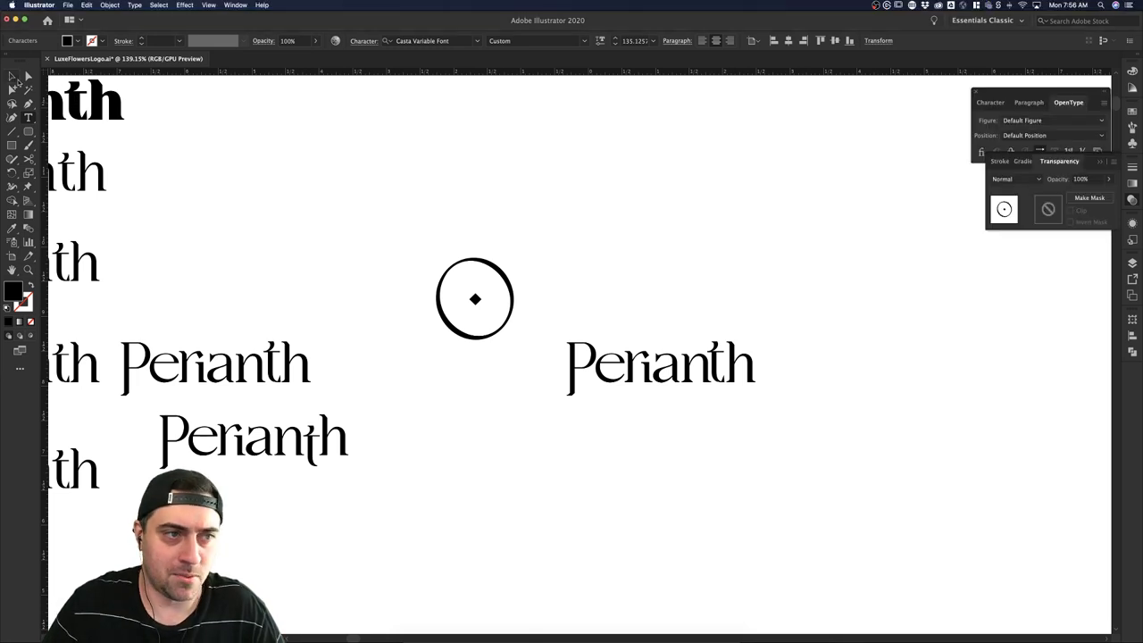
{"action": "left_click", "coordinate": [631, 239]}
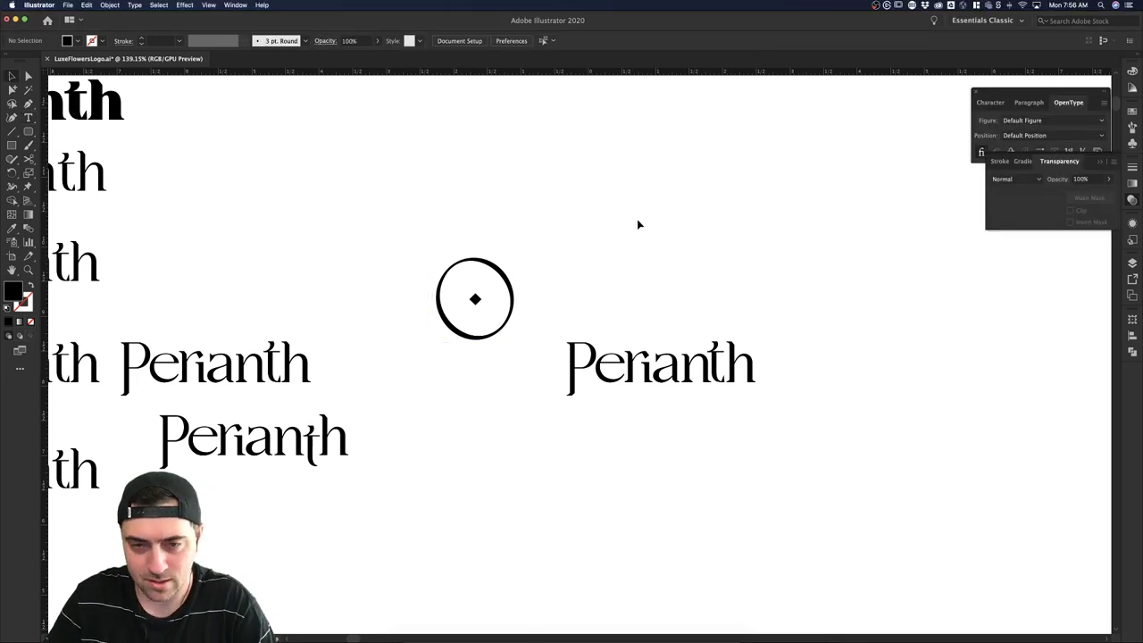
Add the initials PF as Casta Variable Font text above the separate Perianth wordmark, without a space between the letters.
{"action": "key", "text": "p"}
{"action": "key", "text": "v"}
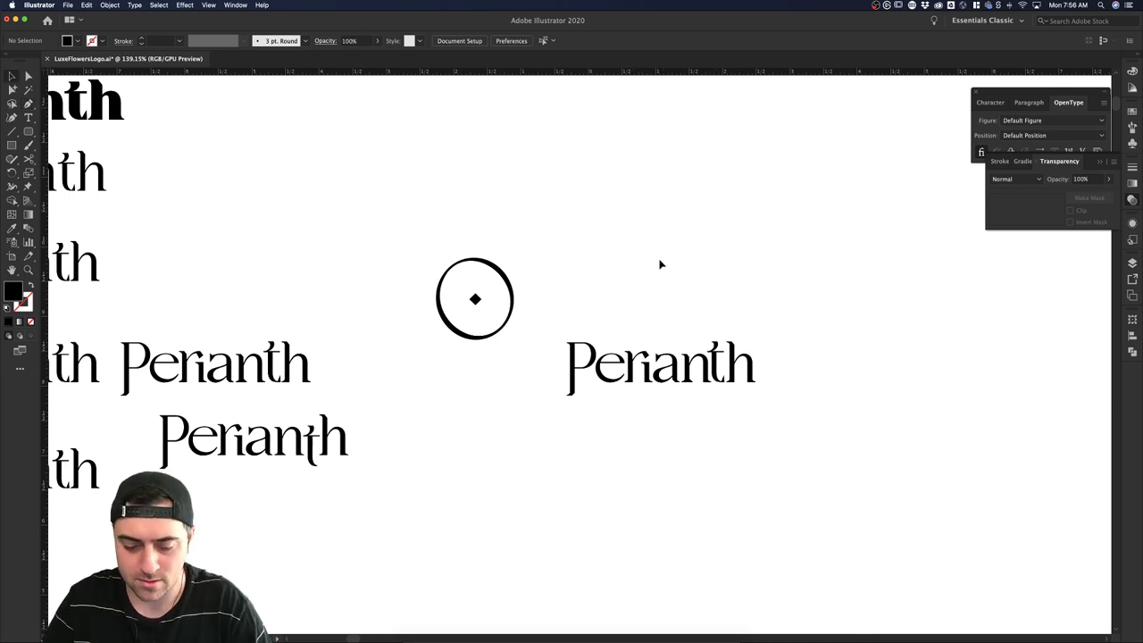
{"action": "key", "text": "t"}
{"action": "left_click", "coordinate": [635, 203]}
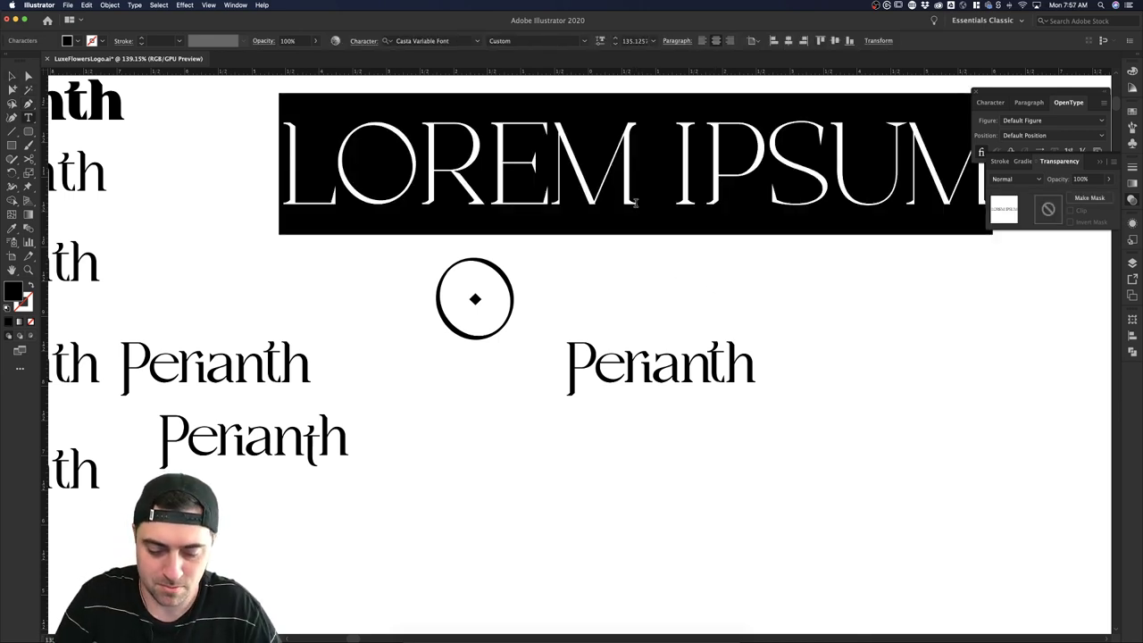
{"action": "type", "text": "P F"}
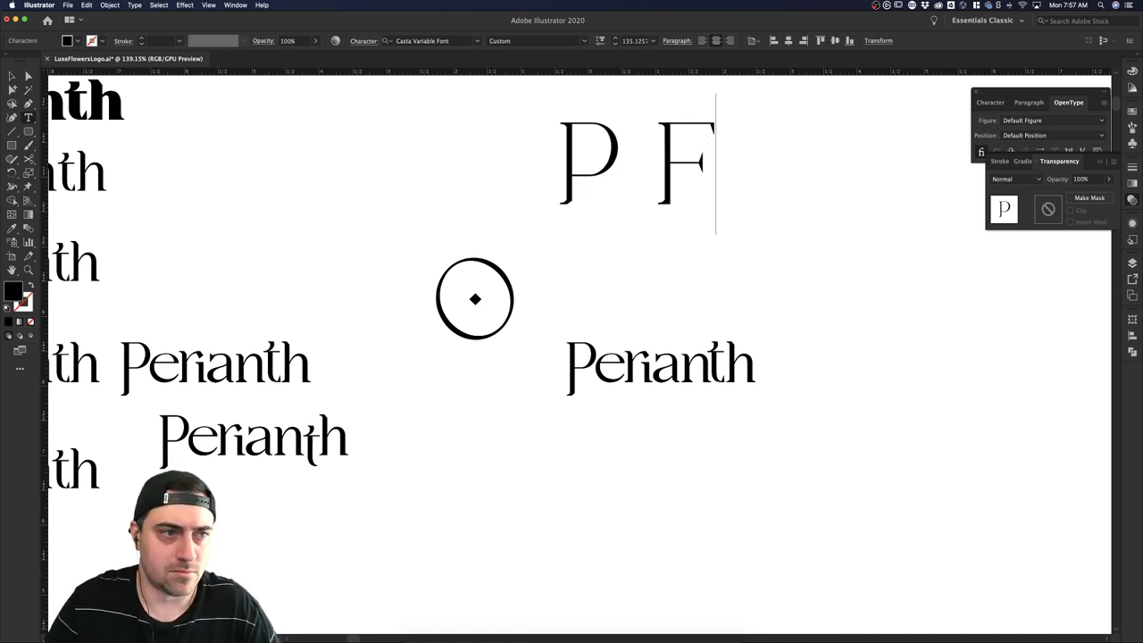
{"action": "scroll", "coordinate": [138, 303], "scroll_direction": "down", "scroll_amount": 2}
{"action": "type", "text": "I"}
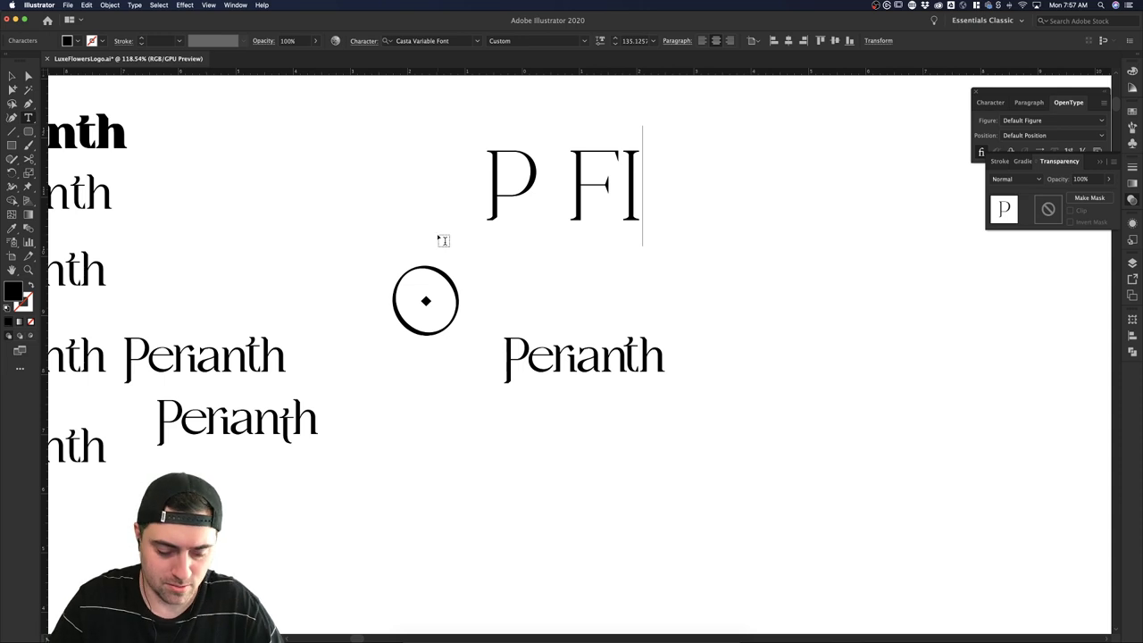
{"action": "key", "text": "super+z"}
{"action": "scroll", "coordinate": [442, 240], "scroll_direction": "down", "scroll_amount": 3}
{"action": "type", "text": "PF"}
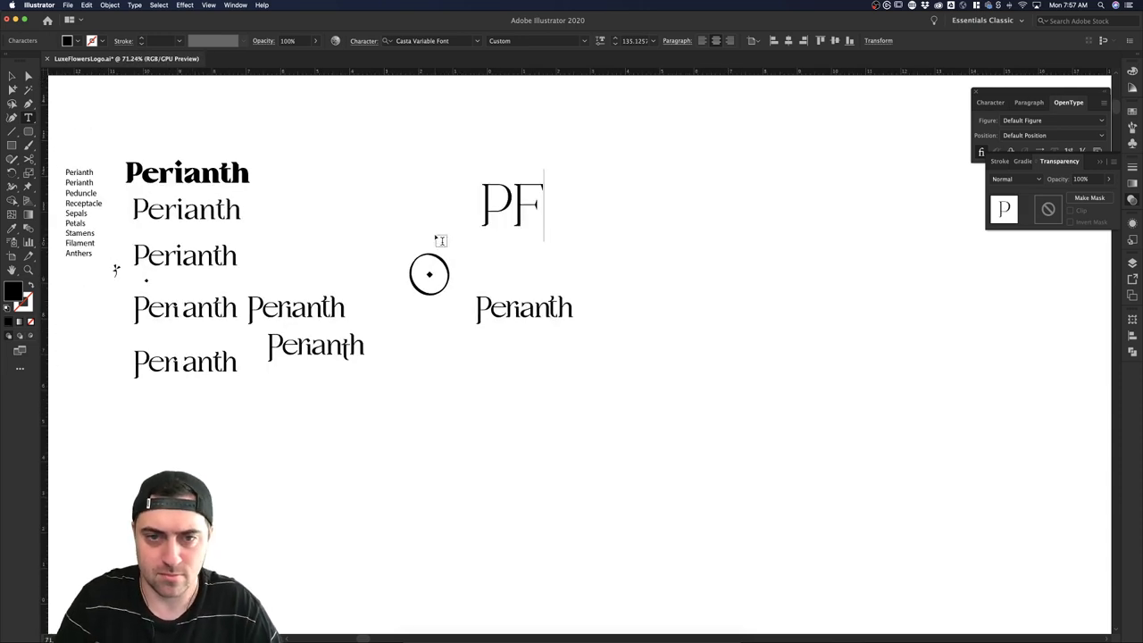
Match the PF text's formatting and size to the third Perianth sample in the column using the Eyedropper.
{"action": "key", "text": "super+a"}
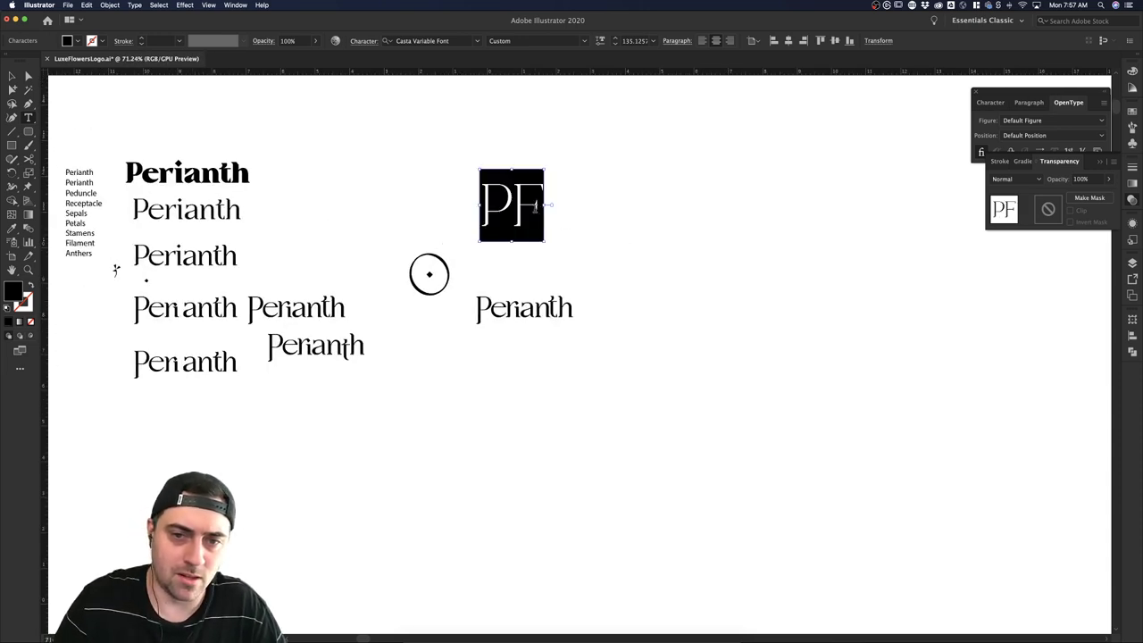
{"action": "key", "text": "i"}
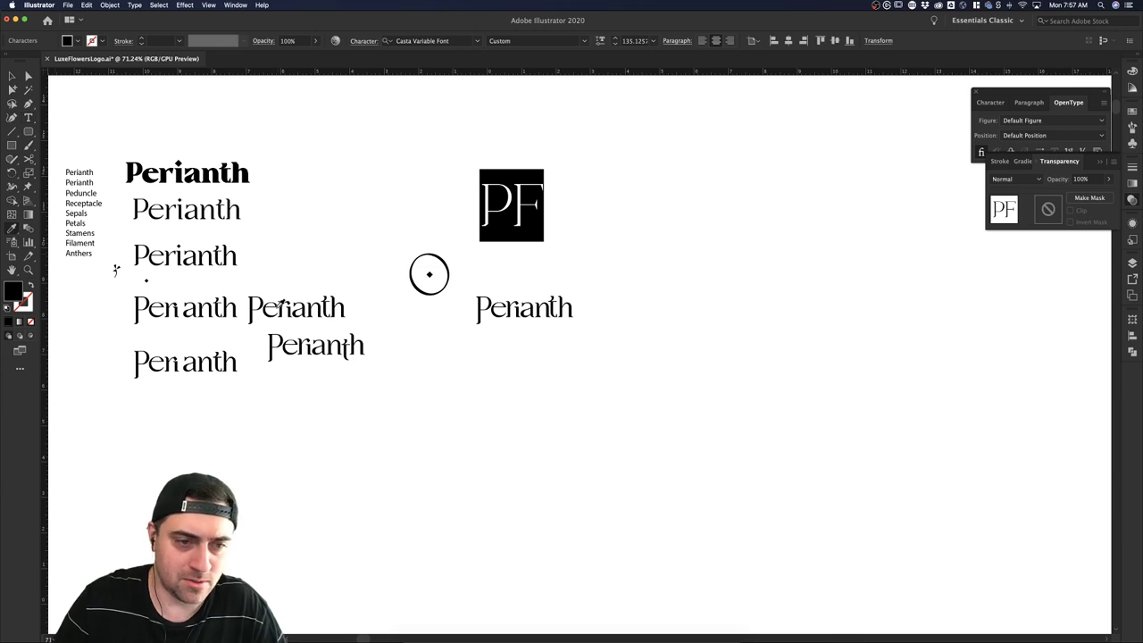
{"action": "left_click", "coordinate": [211, 250]}
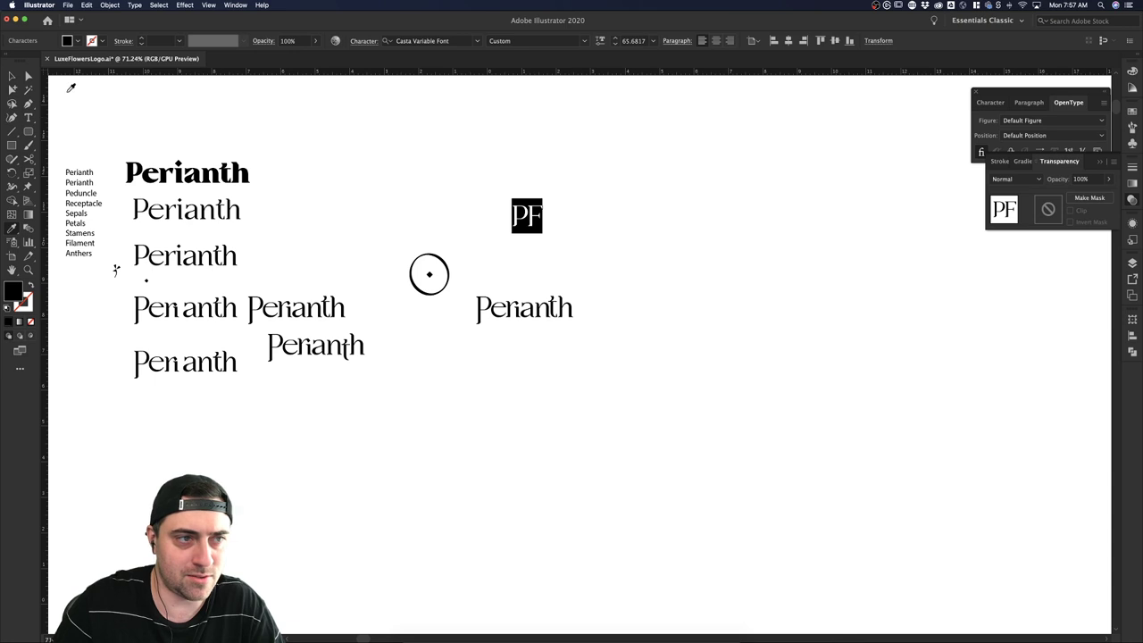
{"action": "key", "text": "v"}
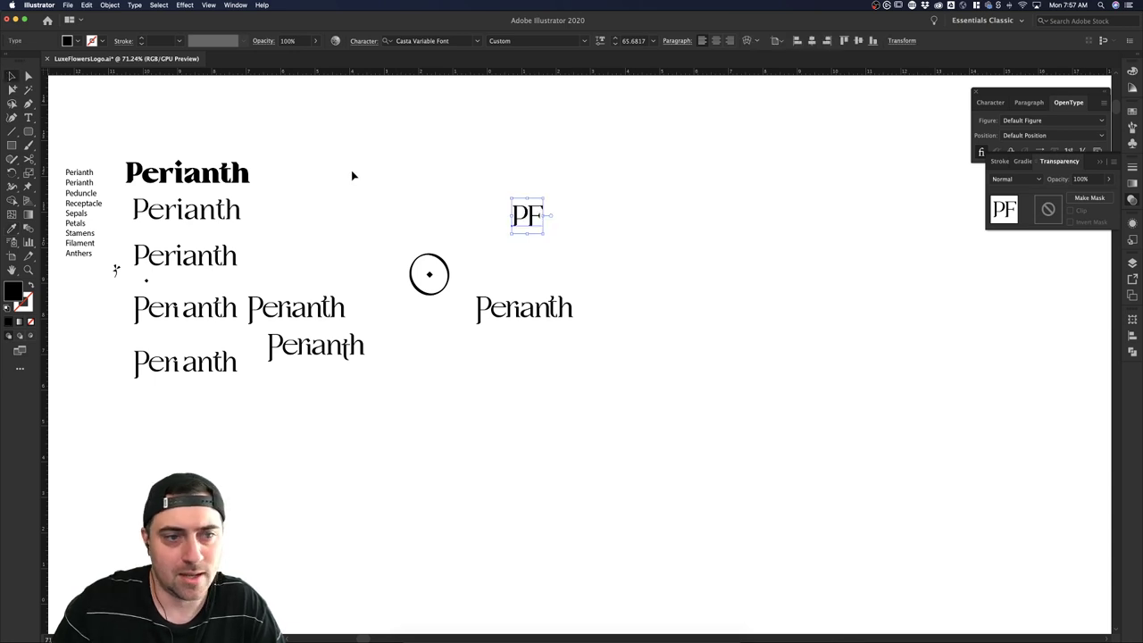
{"action": "left_click", "coordinate": [220, 265]}
{"action": "left_click", "coordinate": [314, 271]}
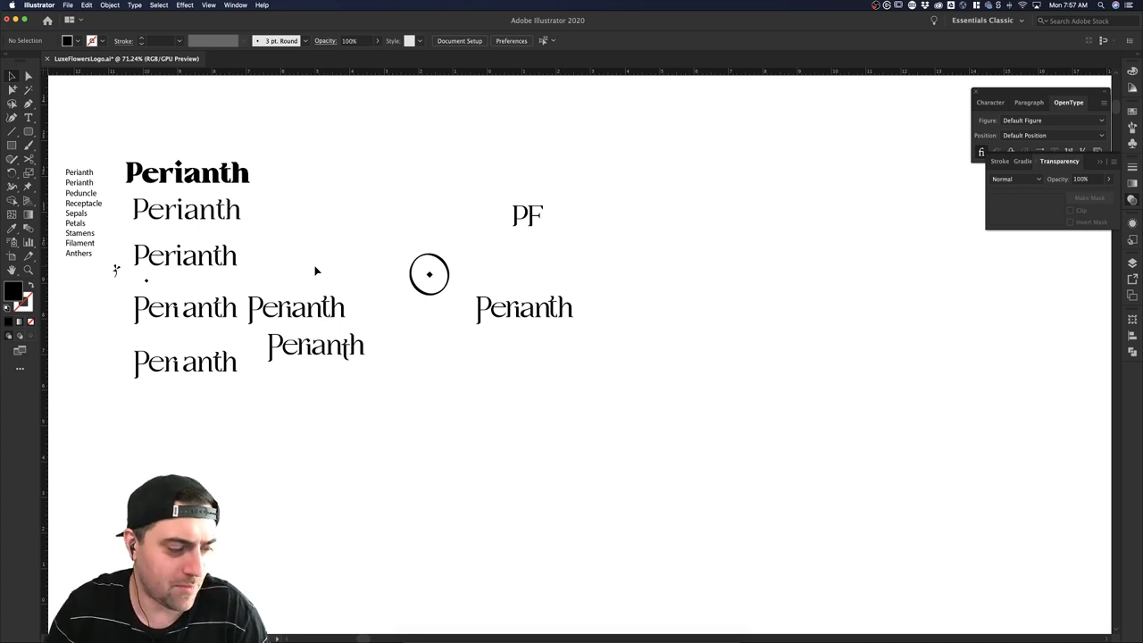
Convert the PF text to outlines.
{"action": "left_click", "coordinate": [525, 225]}
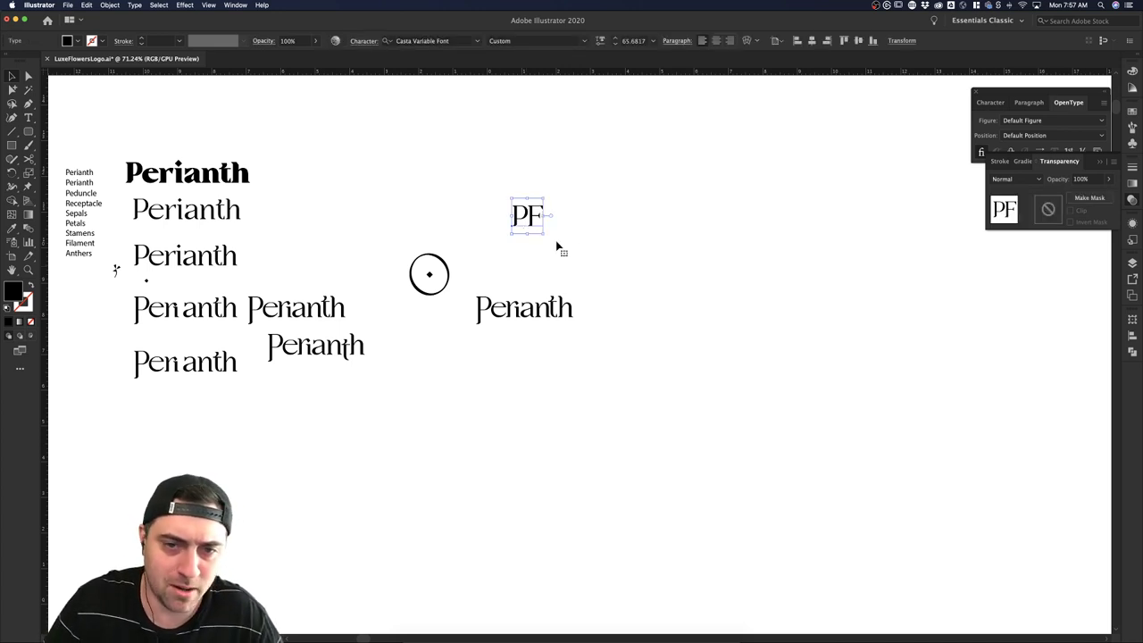
{"action": "left_click", "coordinate": [578, 244]}
{"action": "left_click", "coordinate": [526, 217]}
{"action": "left_click", "coordinate": [543, 235]}
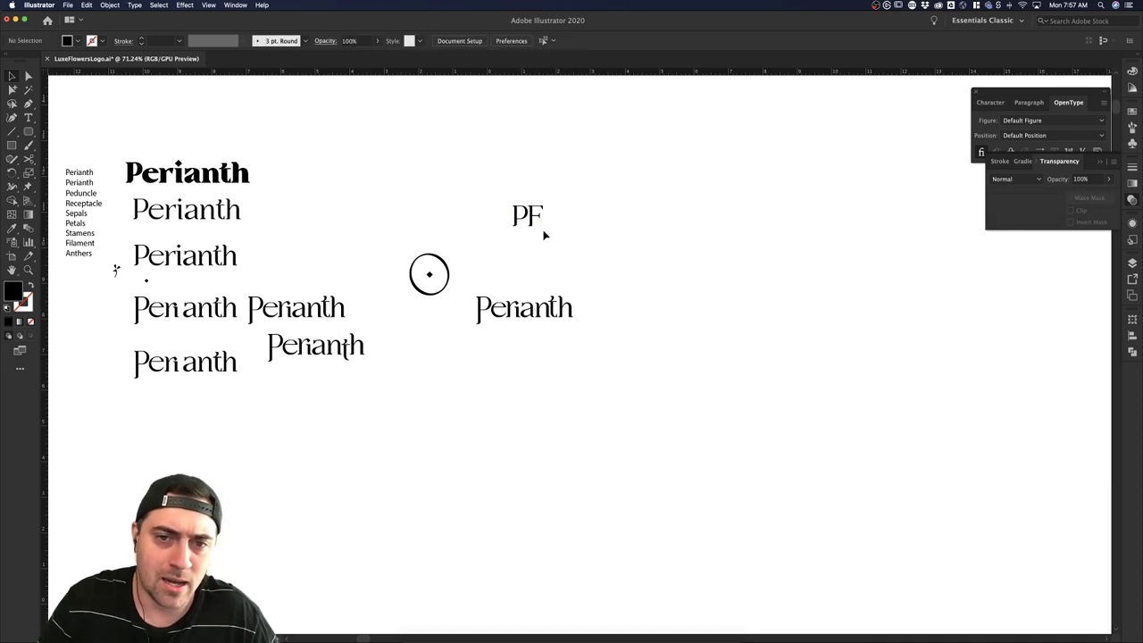
{"action": "left_click", "coordinate": [538, 227]}
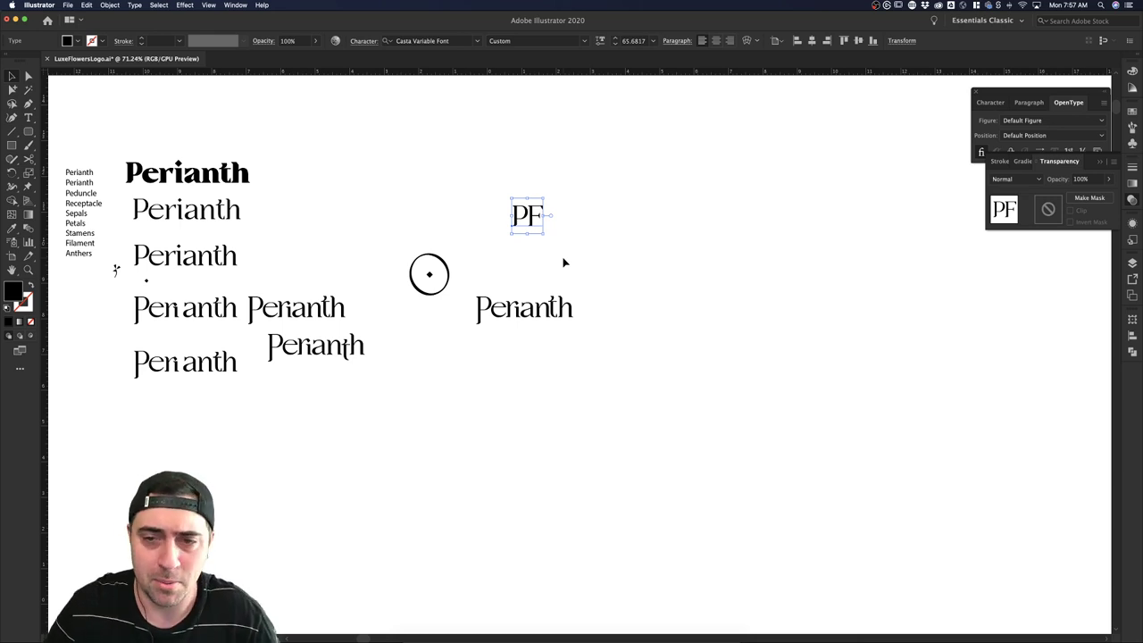
{"action": "left_click", "coordinate": [563, 262]}
{"action": "left_click", "coordinate": [527, 217]}
{"action": "right_click", "coordinate": [531, 222]}
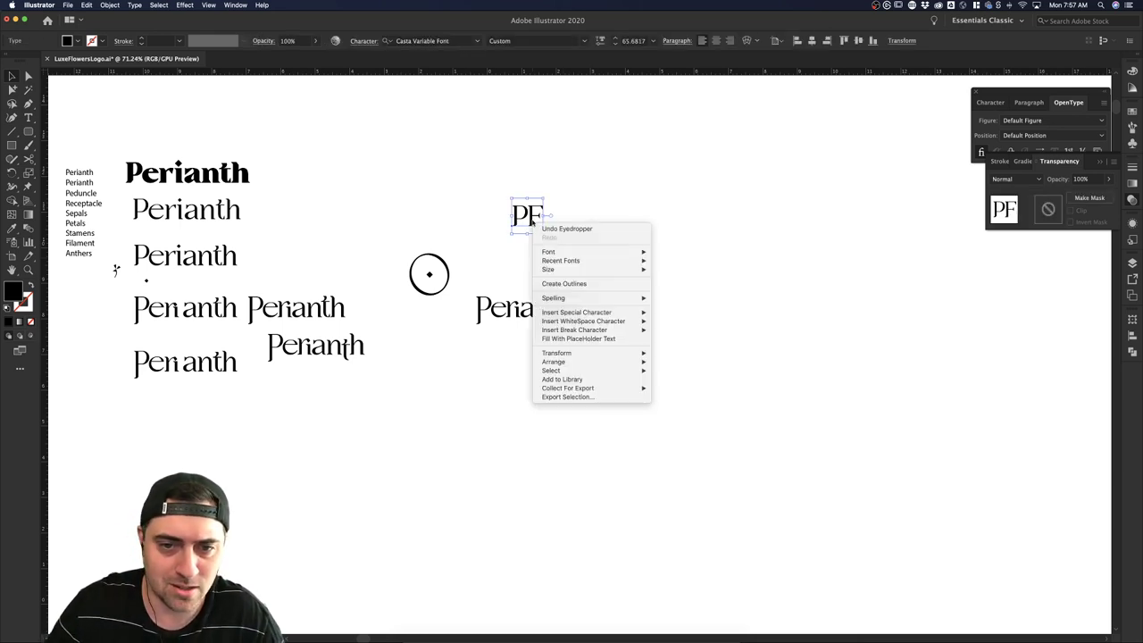
{"action": "left_click", "coordinate": [607, 283]}
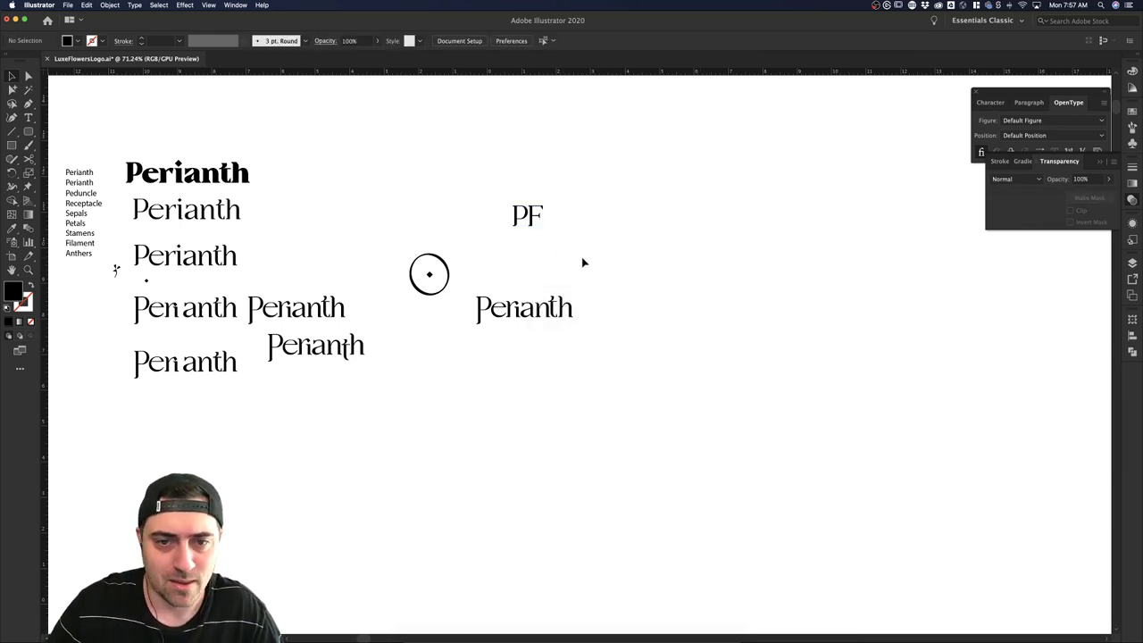
Build a PF monogram below the separate wordmark by overlapping a copy of the outlined F with a copy of the wordmark's P.
{"action": "left_click", "coordinate": [535, 224]}
{"action": "double_click", "coordinate": [533, 222]}
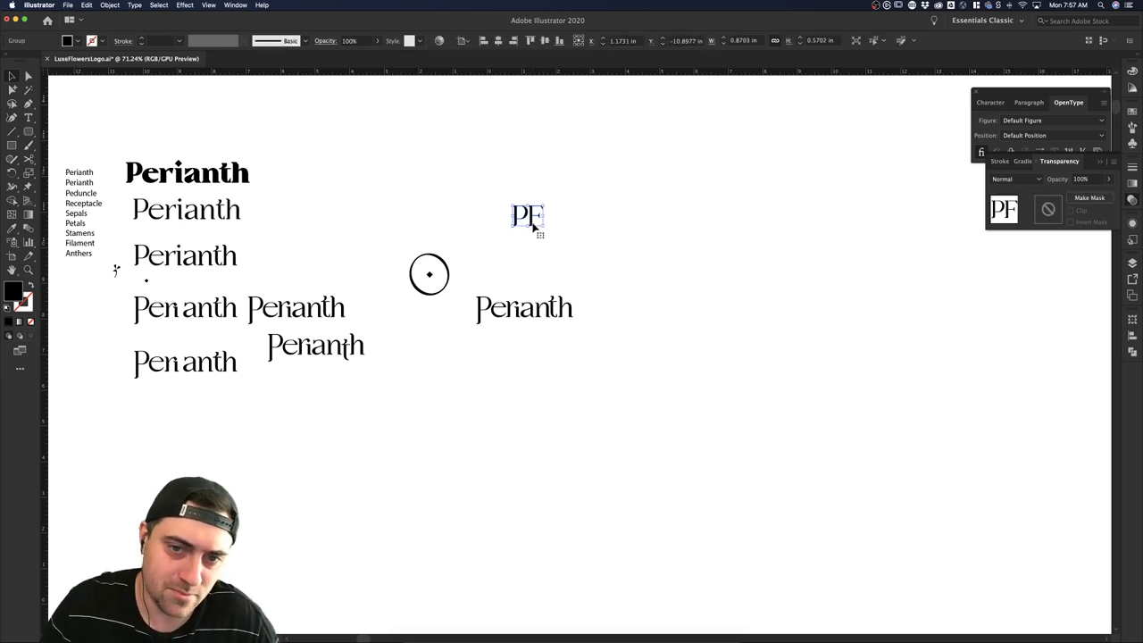
{"action": "left_click", "coordinate": [534, 223]}
{"action": "double_click", "coordinate": [572, 267]}
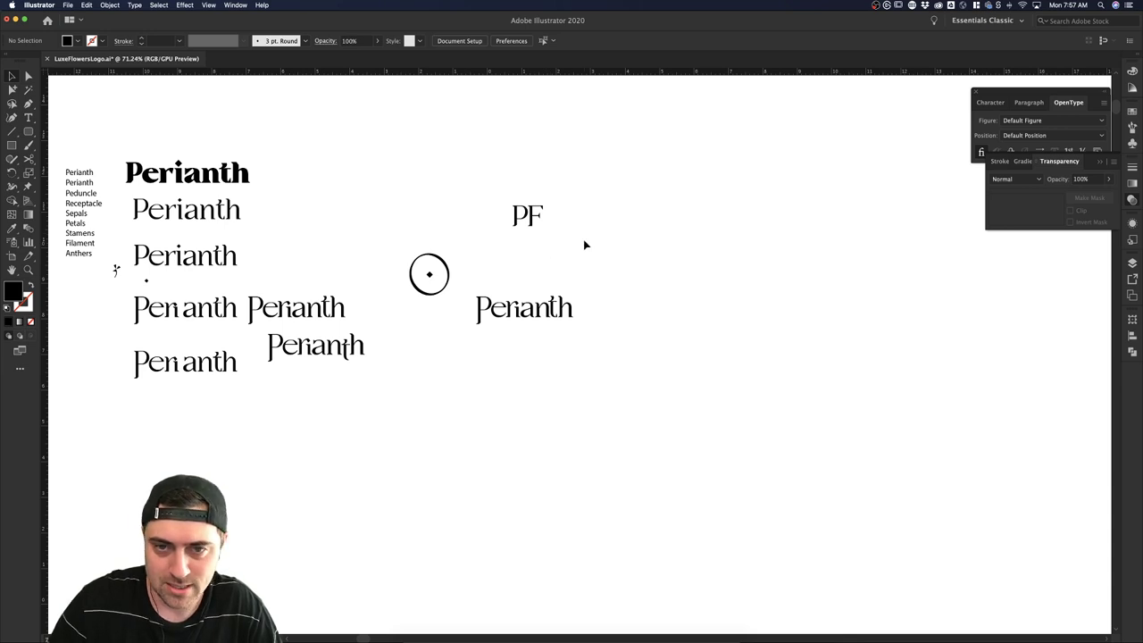
{"action": "key", "text": "super+v"}
{"action": "left_click_drag", "start_coordinate": [579, 354], "coordinate": [489, 365]}
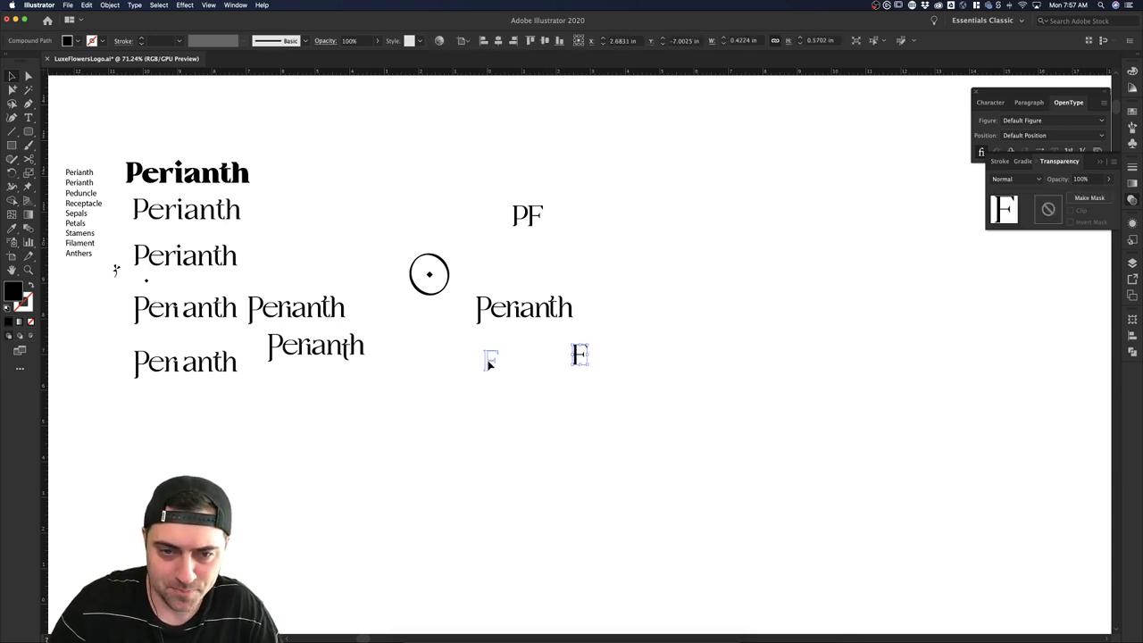
{"action": "left_click_drag", "start_coordinate": [480, 314], "coordinate": [454, 366]}
{"action": "left_click", "coordinate": [521, 382]}
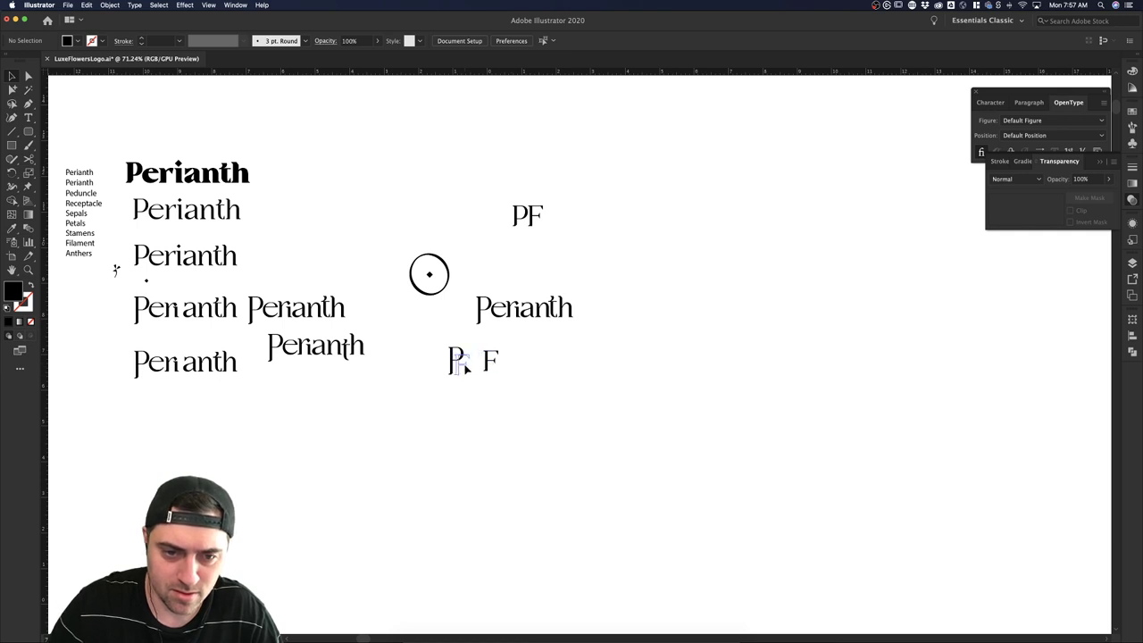
{"action": "left_click_drag", "start_coordinate": [465, 366], "coordinate": [466, 368]}
{"action": "left_click", "coordinate": [512, 374]}
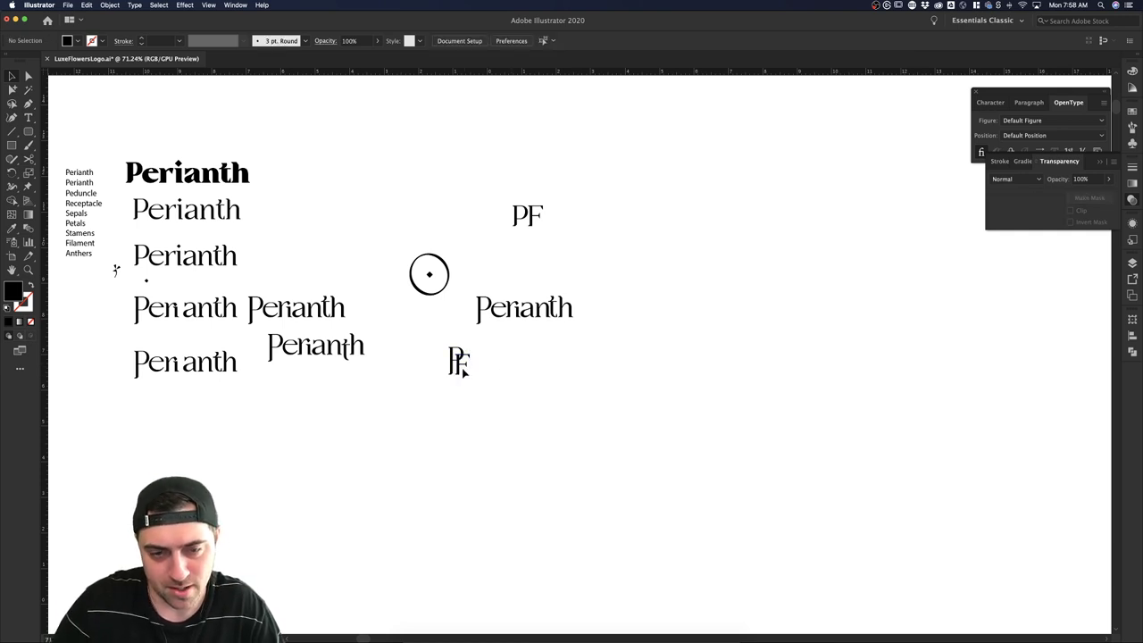
Place a copy of the monogram's F beneath the outlined PF letters and ungroup the PF pair.
{"action": "scroll", "coordinate": [457, 366], "scroll_direction": "up", "scroll_amount": 5}
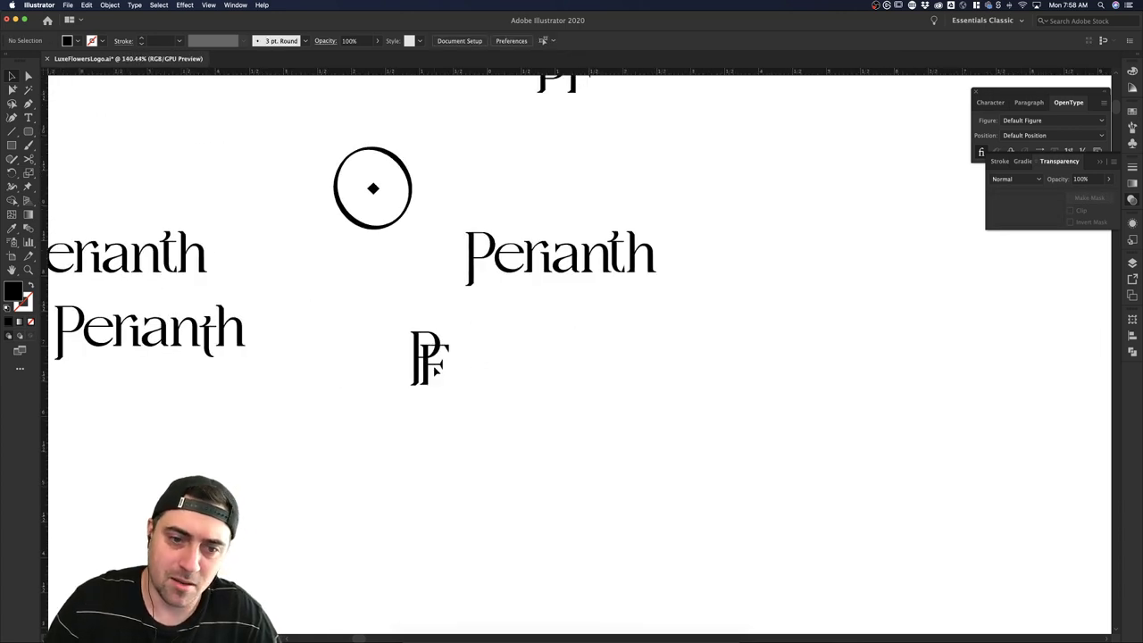
{"action": "scroll", "coordinate": [522, 381], "scroll_direction": "down", "scroll_amount": 3}
{"action": "left_click_drag", "start_coordinate": [462, 366], "coordinate": [549, 207]}
{"action": "left_click", "coordinate": [563, 177]}
{"action": "right_click", "coordinate": [556, 178]}
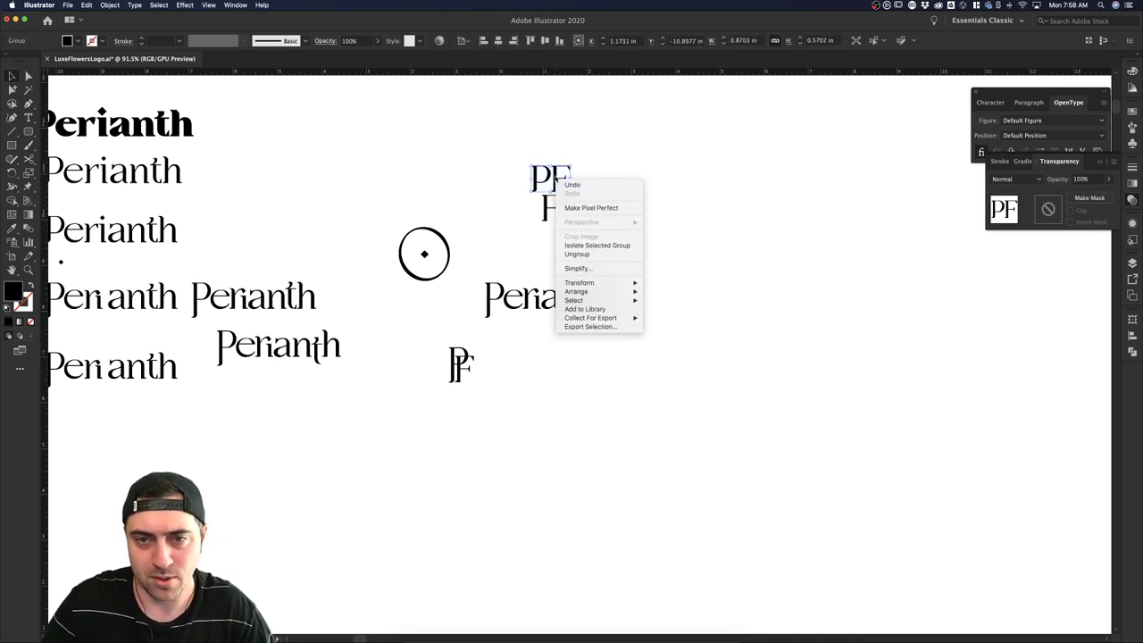
{"action": "left_click", "coordinate": [612, 255]}
{"action": "left_click", "coordinate": [696, 258]}
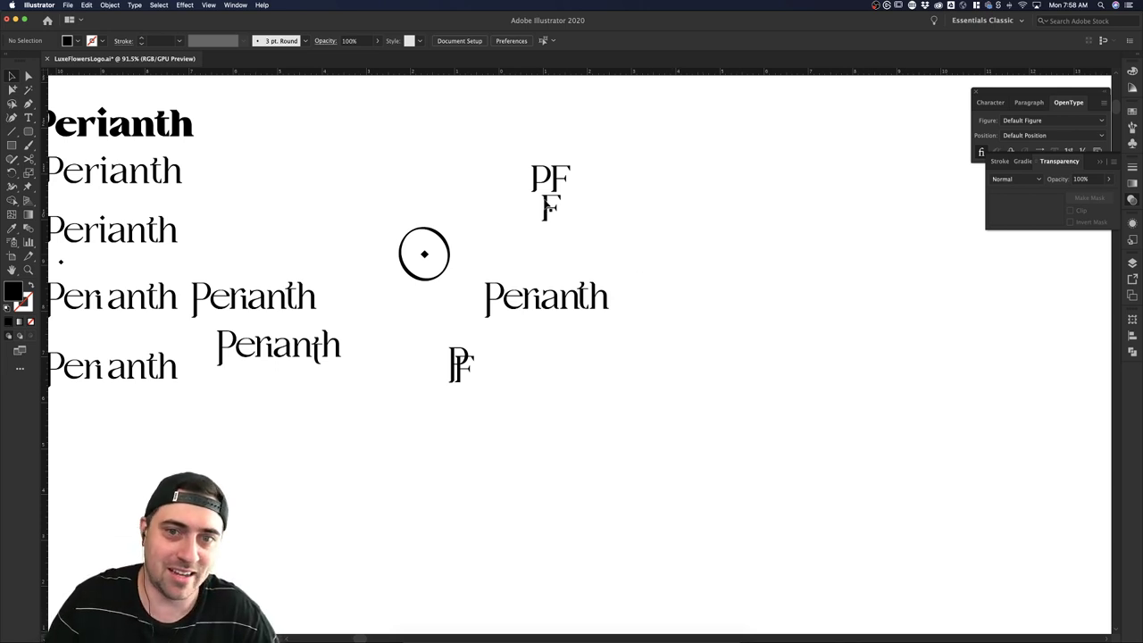
Arrange the ungrouped P and F as a second overlapping monogram with the F staggered lower, above the wordmark.
{"action": "left_click", "coordinate": [553, 183]}
{"action": "left_click", "coordinate": [576, 180]}
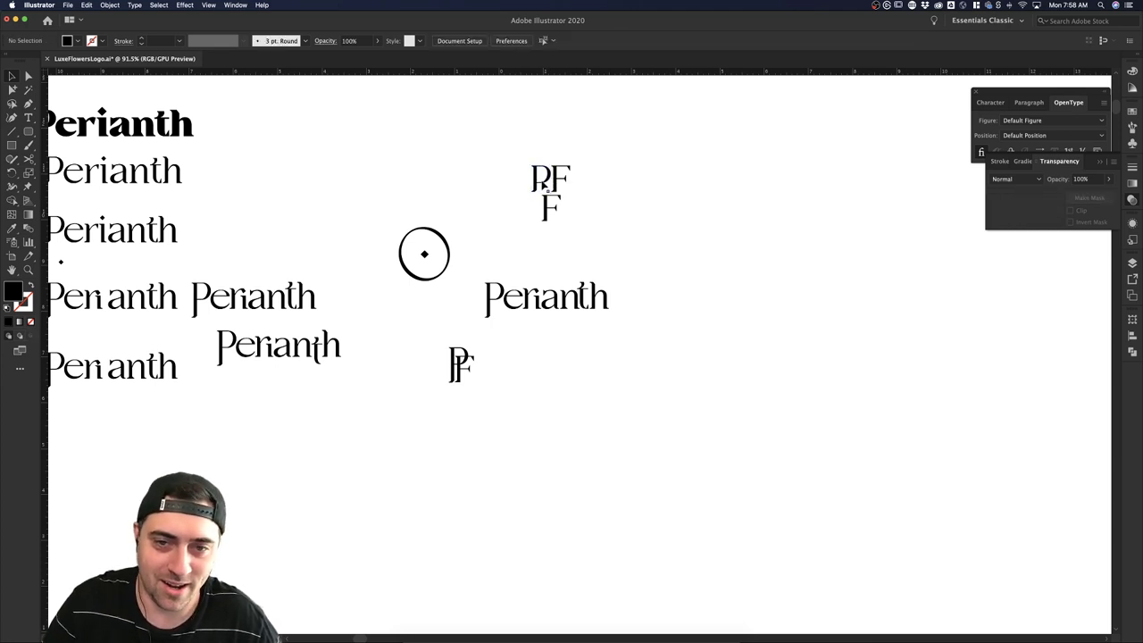
{"action": "left_click_drag", "start_coordinate": [543, 183], "coordinate": [497, 190]}
{"action": "left_click", "coordinate": [589, 189]}
{"action": "left_click", "coordinate": [523, 188]}
{"action": "left_click", "coordinate": [502, 174]}
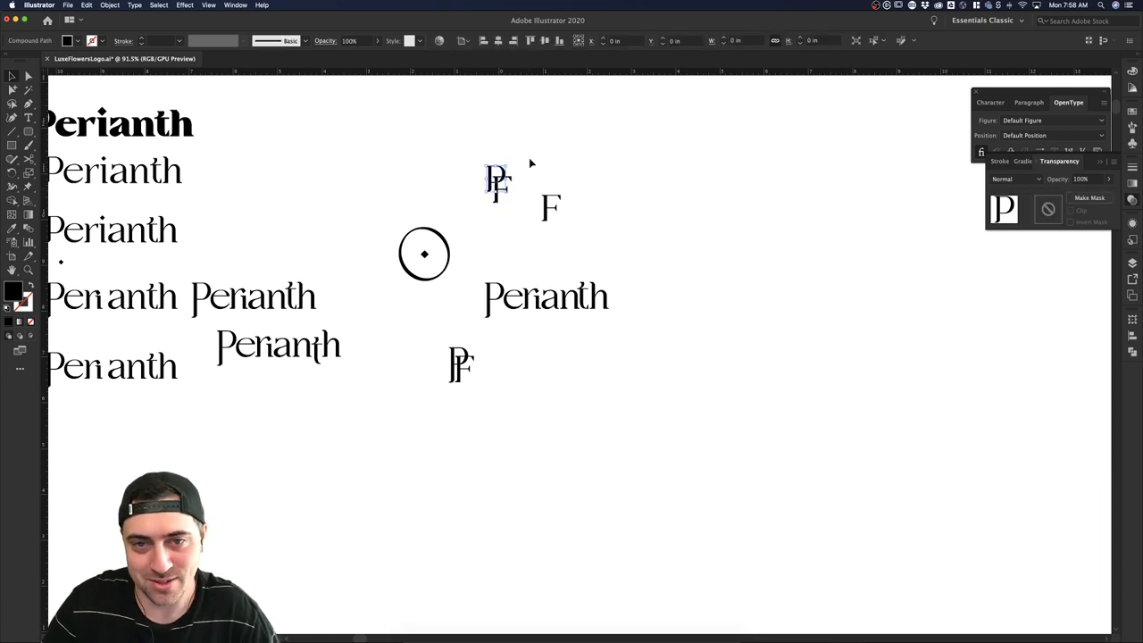
{"action": "left_click", "coordinate": [530, 164]}
{"action": "scroll", "coordinate": [510, 208], "scroll_direction": "up", "scroll_amount": 2}
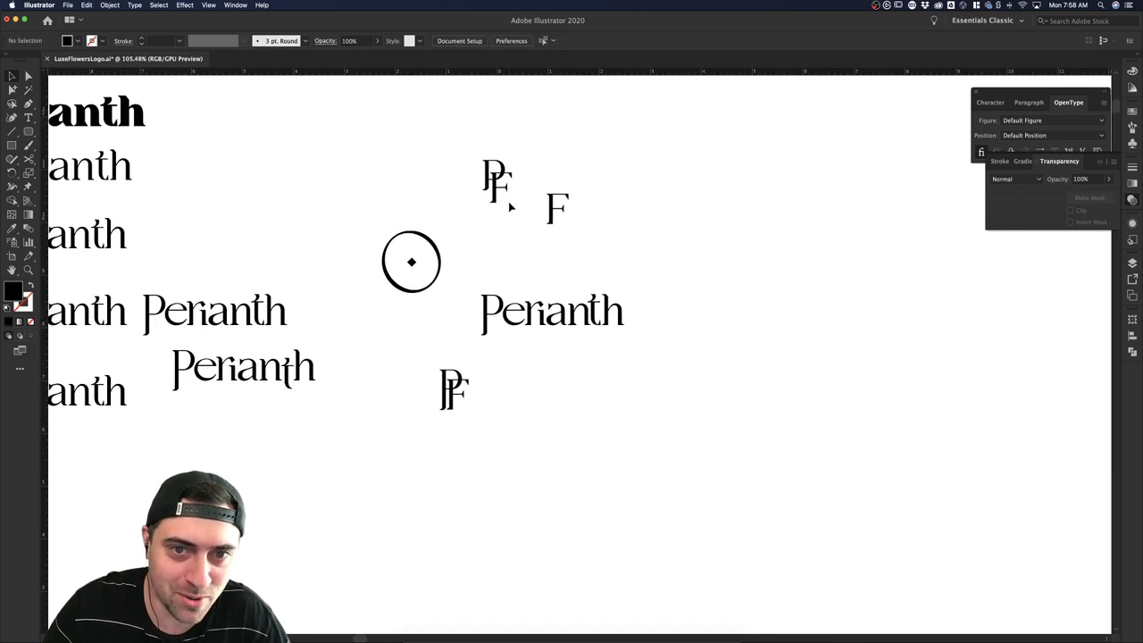
{"action": "mouse_move", "coordinate": [513, 212]}
{"action": "left_mouse_down"}
{"action": "mouse_move", "coordinate": [466, 156]}
{"action": "mouse_move", "coordinate": [527, 212]}
{"action": "left_mouse_up"}
{"action": "left_click", "coordinate": [464, 147]}
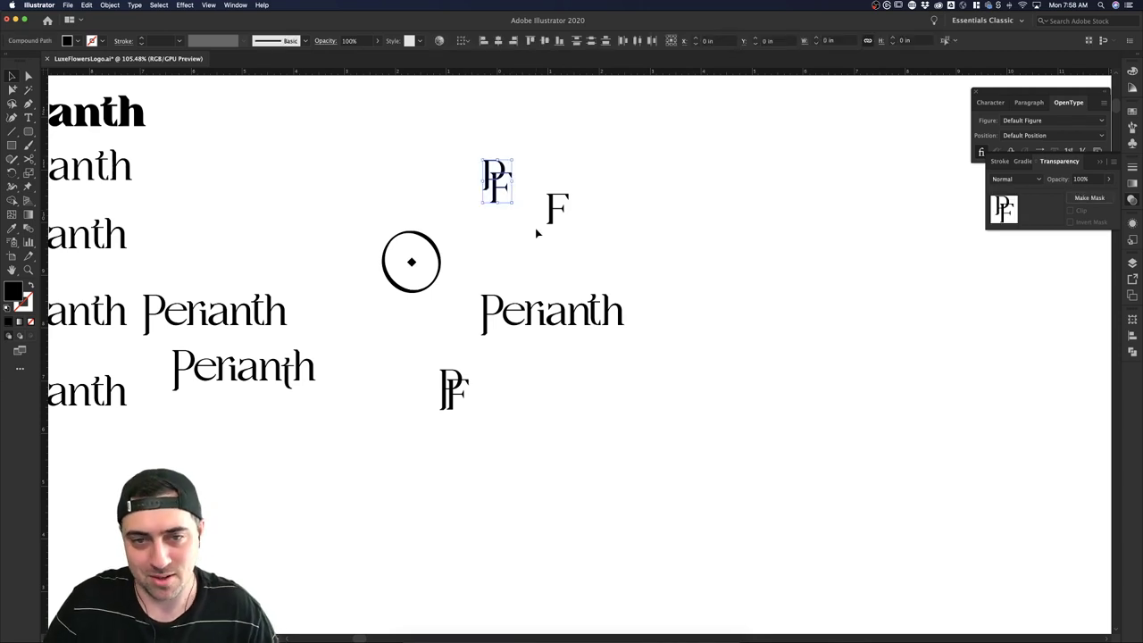
{"action": "left_click", "coordinate": [535, 228]}
{"action": "scroll", "coordinate": [535, 233], "scroll_direction": "up", "scroll_amount": 4}
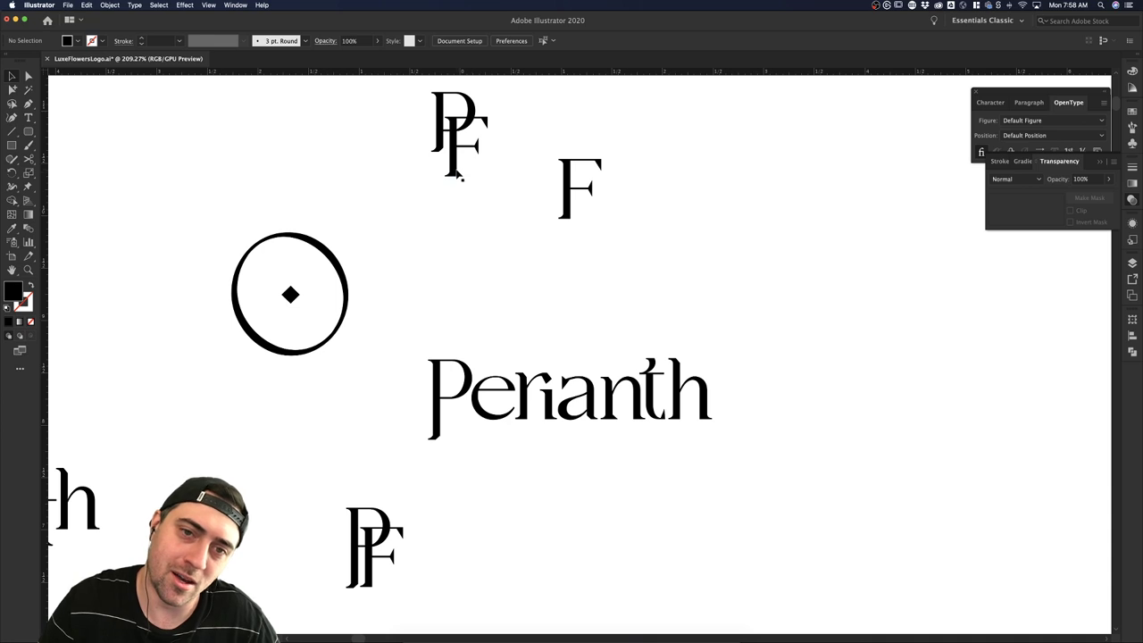
Convert the diamond O glyph beside the staggered PF monogram to outlines.
{"action": "scroll", "coordinate": [513, 179], "scroll_direction": "down", "scroll_amount": 2}
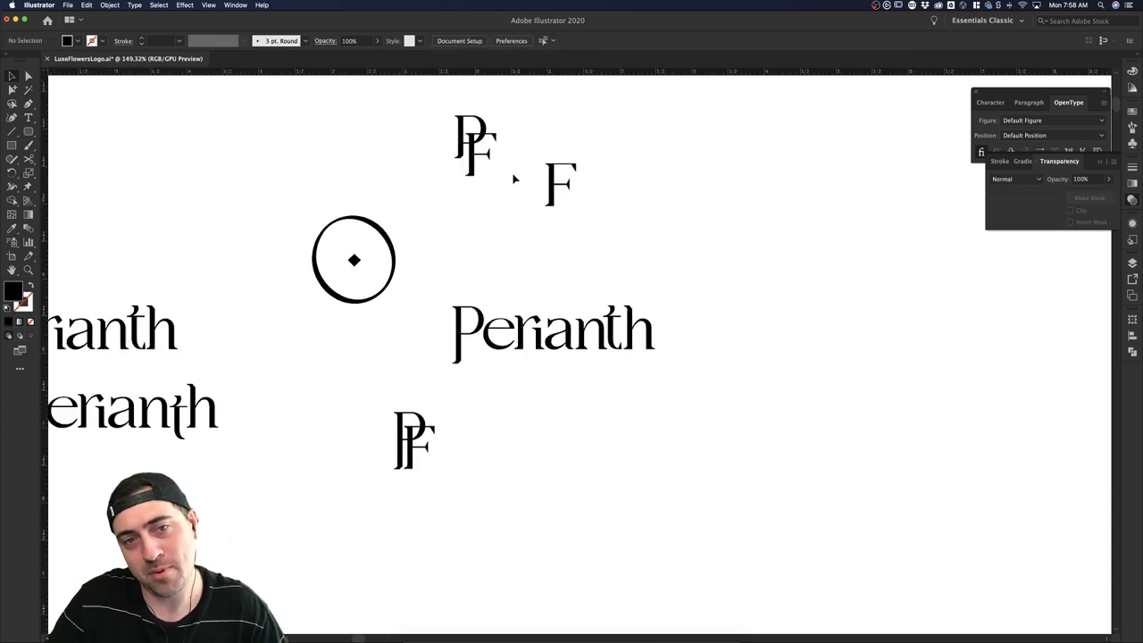
{"action": "scroll", "coordinate": [514, 179], "scroll_direction": "down", "scroll_amount": 3}
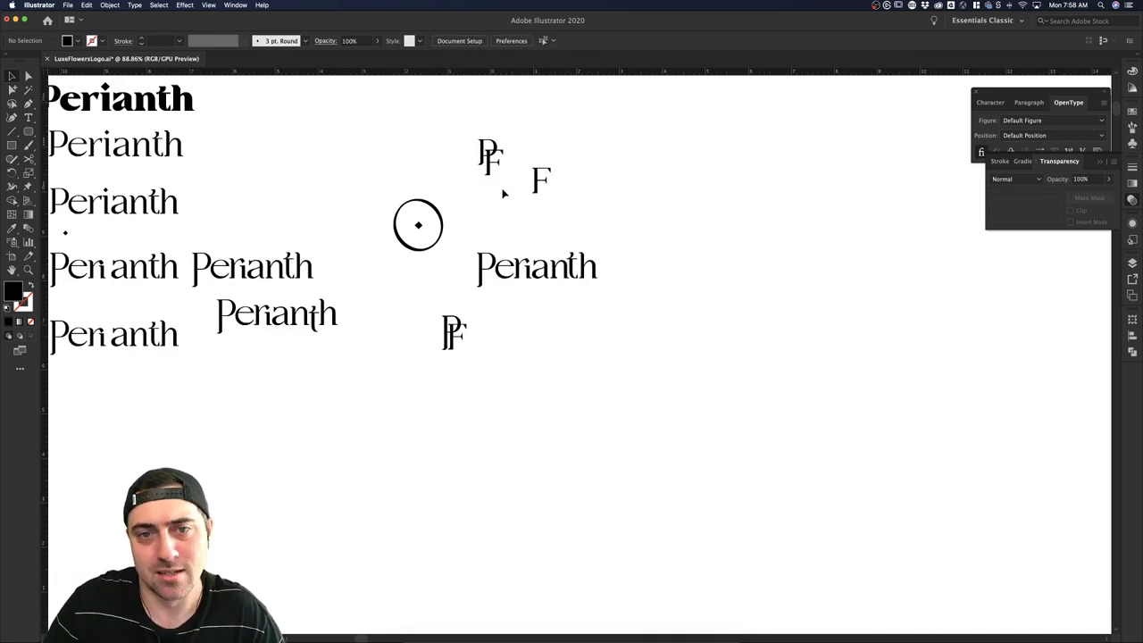
{"action": "scroll", "coordinate": [510, 172], "scroll_direction": "up", "scroll_amount": 2}
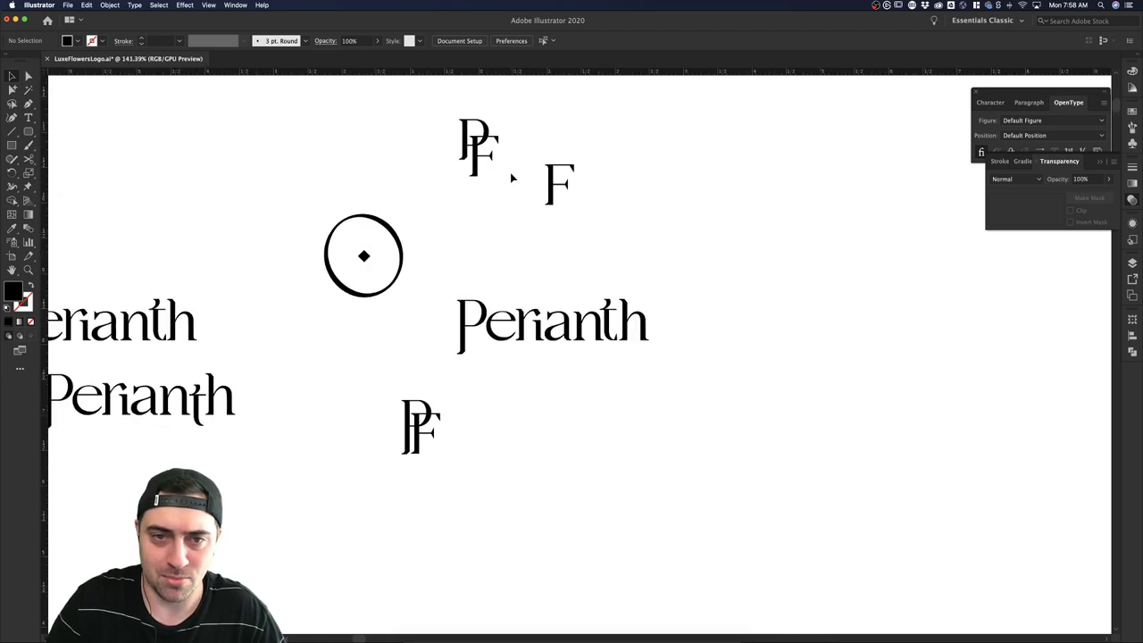
{"action": "left_click_drag", "start_coordinate": [444, 110], "coordinate": [481, 205]}
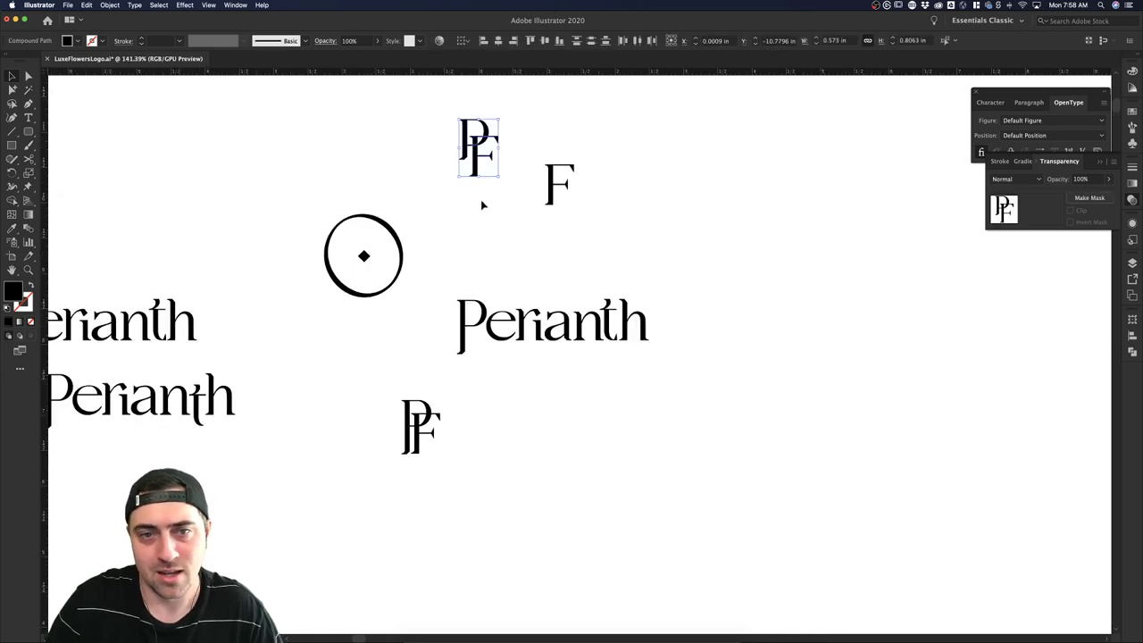
{"action": "left_click", "coordinate": [372, 270]}
{"action": "right_click", "coordinate": [375, 265]}
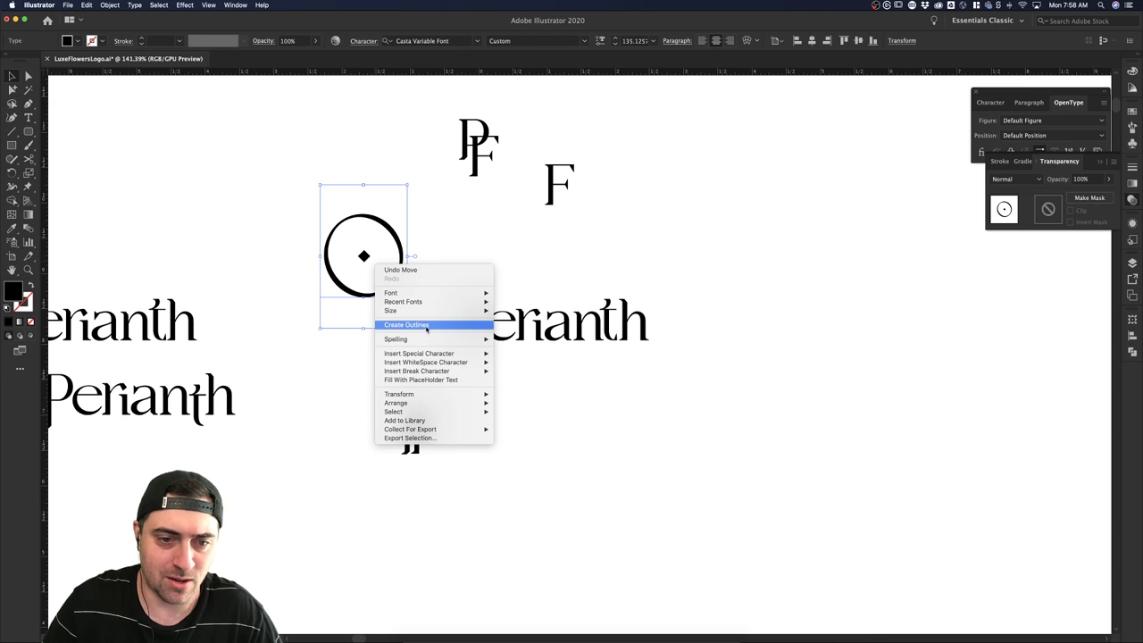
{"action": "left_click", "coordinate": [426, 327]}
Move the outlined diamond O higher above the wordmarks and place a copy of it beside the original.
{"action": "left_click", "coordinate": [413, 267]}
{"action": "left_click", "coordinate": [366, 258]}
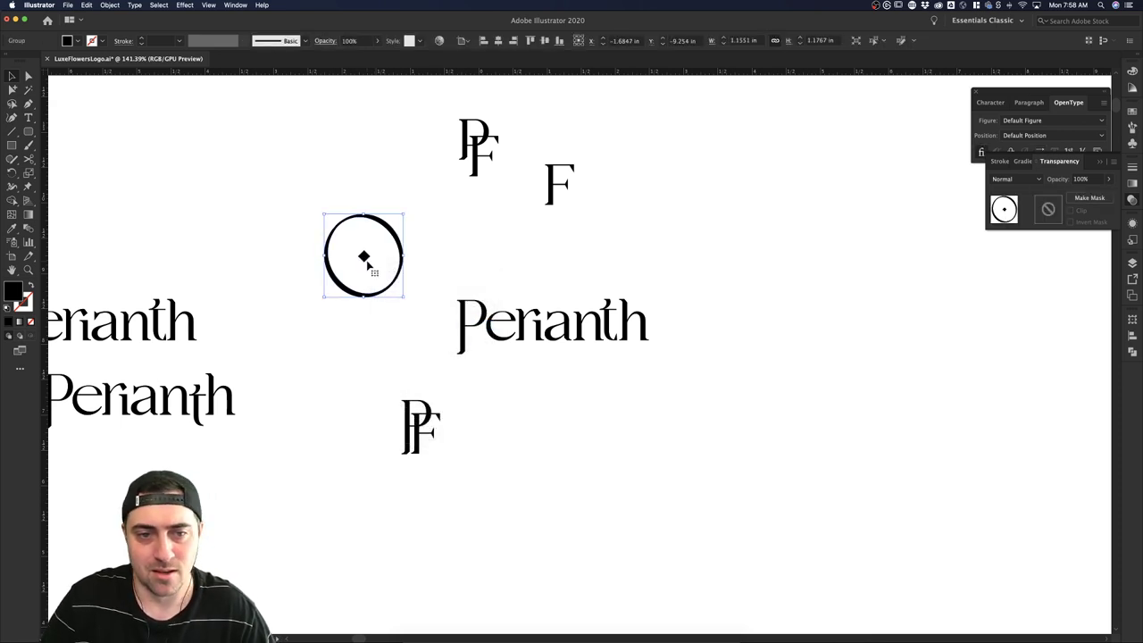
{"action": "left_click_drag", "start_coordinate": [367, 258], "coordinate": [321, 172]}
{"action": "left_click_drag", "start_coordinate": [437, 238], "coordinate": [329, 100]}
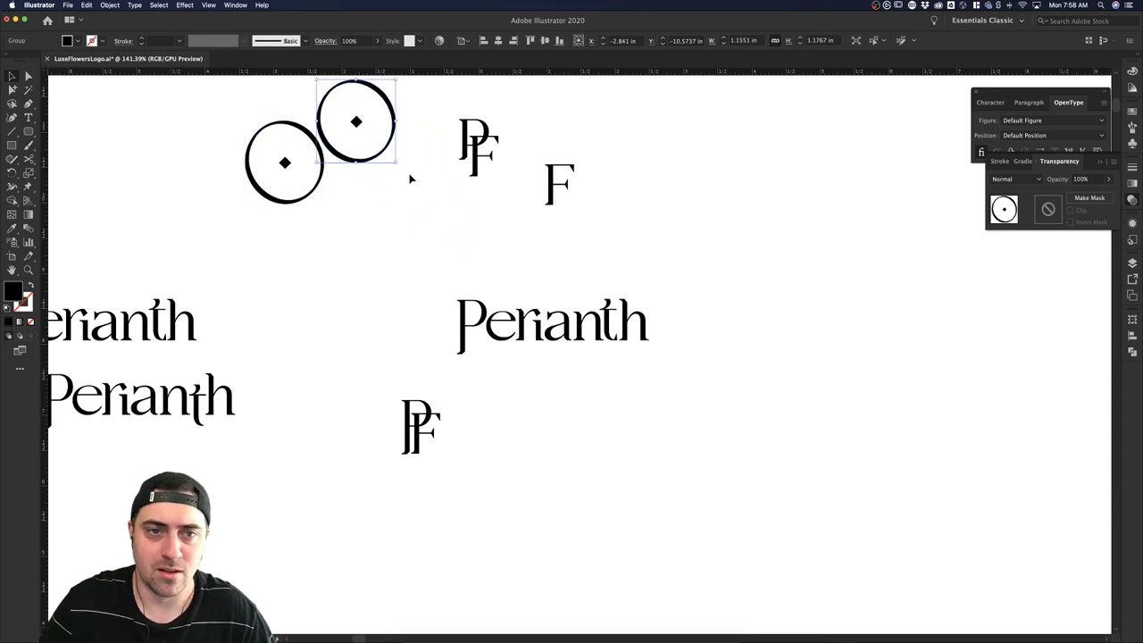
Delete the diamond from inside the copied O so only the ring is left.
{"action": "left_click", "coordinate": [411, 179]}
{"action": "double_click", "coordinate": [357, 125]}
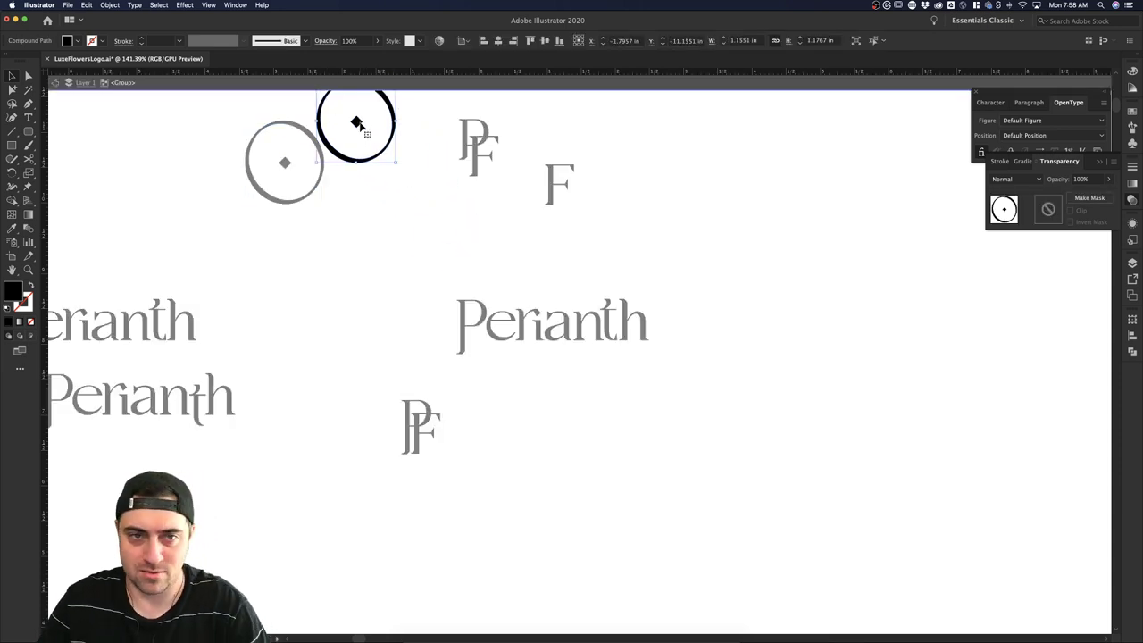
{"action": "double_click", "coordinate": [358, 124]}
{"action": "key", "text": "Delete"}
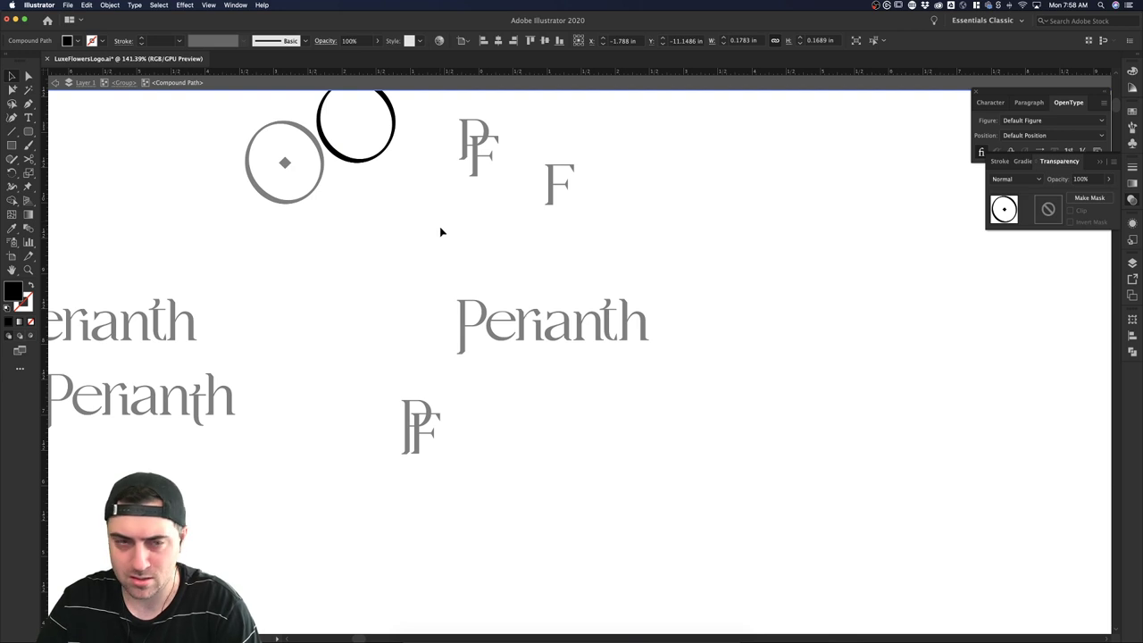
Exit isolation and place the empty ring around the staggered PF monogram.
{"action": "double_click", "coordinate": [429, 190]}
{"action": "left_click_drag", "start_coordinate": [389, 148], "coordinate": [511, 176]}
{"action": "left_click", "coordinate": [545, 234]}
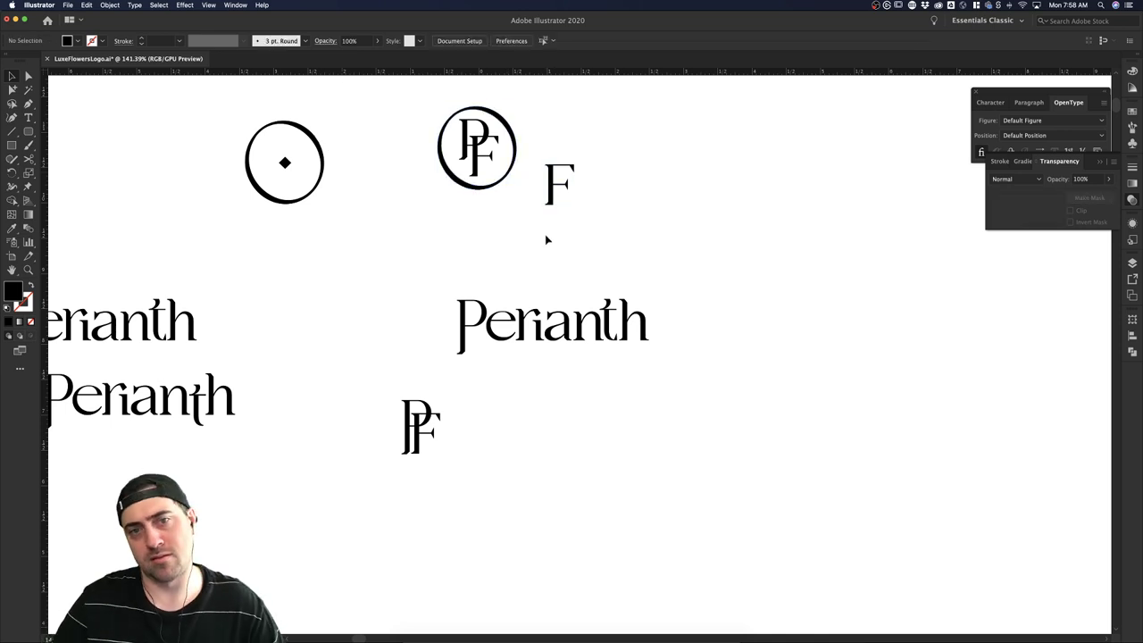
Rotate the ring clockwise so its thick strokes sit at the sides, and nudge it slightly up around the PF monogram.
{"action": "left_click", "coordinate": [515, 150]}
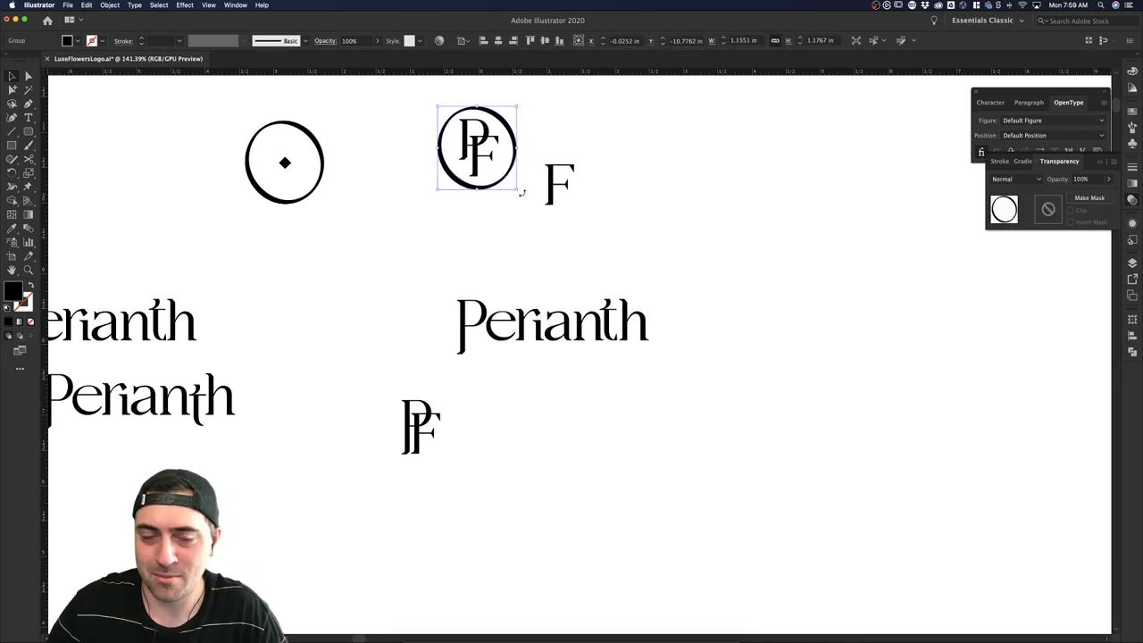
{"action": "left_click_drag", "start_coordinate": [520, 192], "coordinate": [490, 204]}
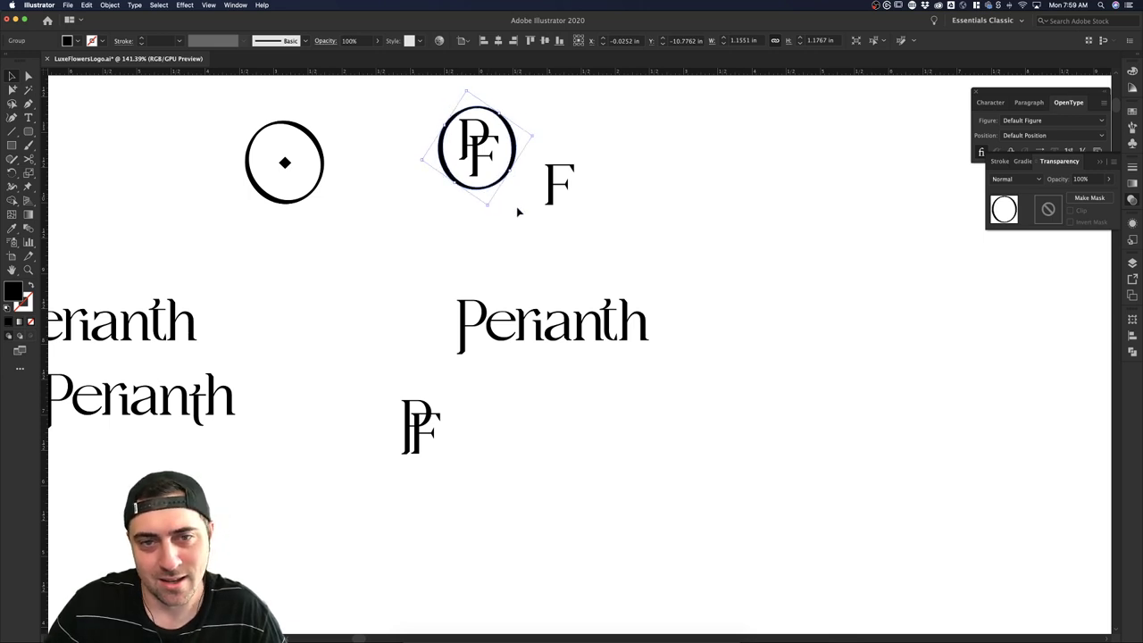
{"action": "left_click", "coordinate": [531, 169]}
{"action": "left_click_drag", "start_coordinate": [512, 153], "coordinate": [512, 151]}
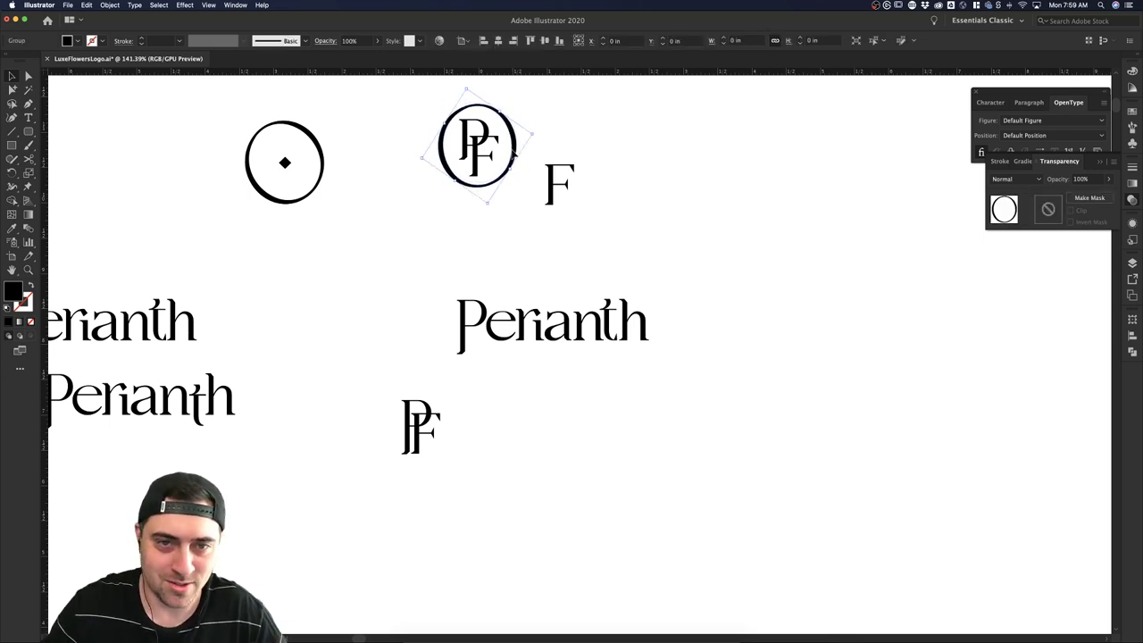
{"action": "left_click", "coordinate": [543, 130]}
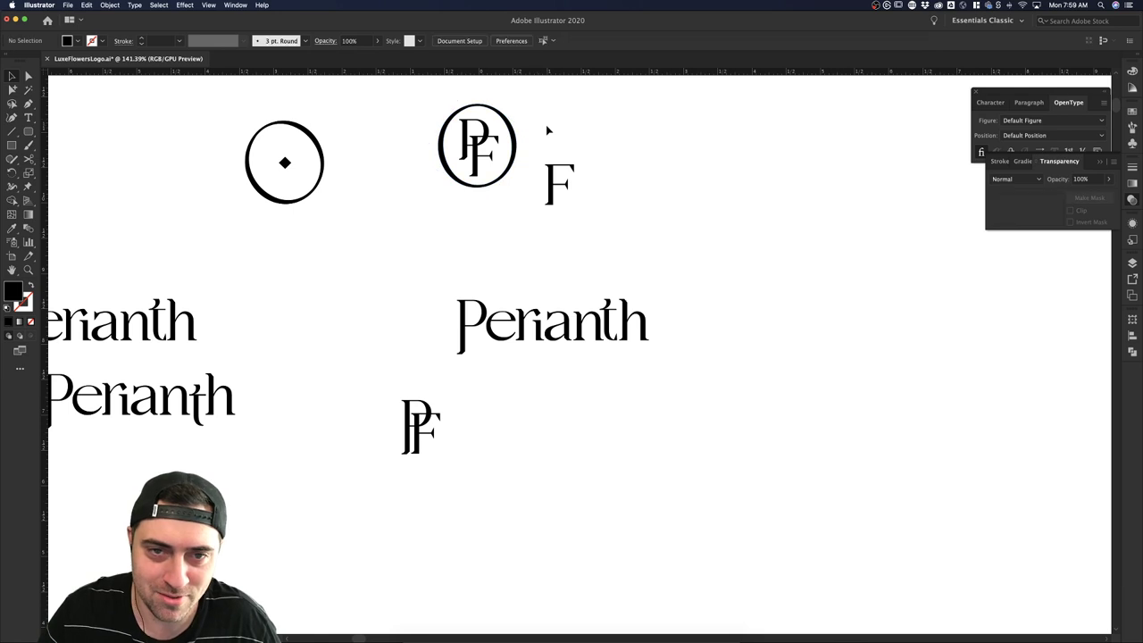
Nudge the ring slightly to the left to center it around the PF letters.
{"action": "left_click", "coordinate": [512, 139]}
{"action": "left_click", "coordinate": [566, 136]}
{"action": "left_click", "coordinate": [486, 139]}
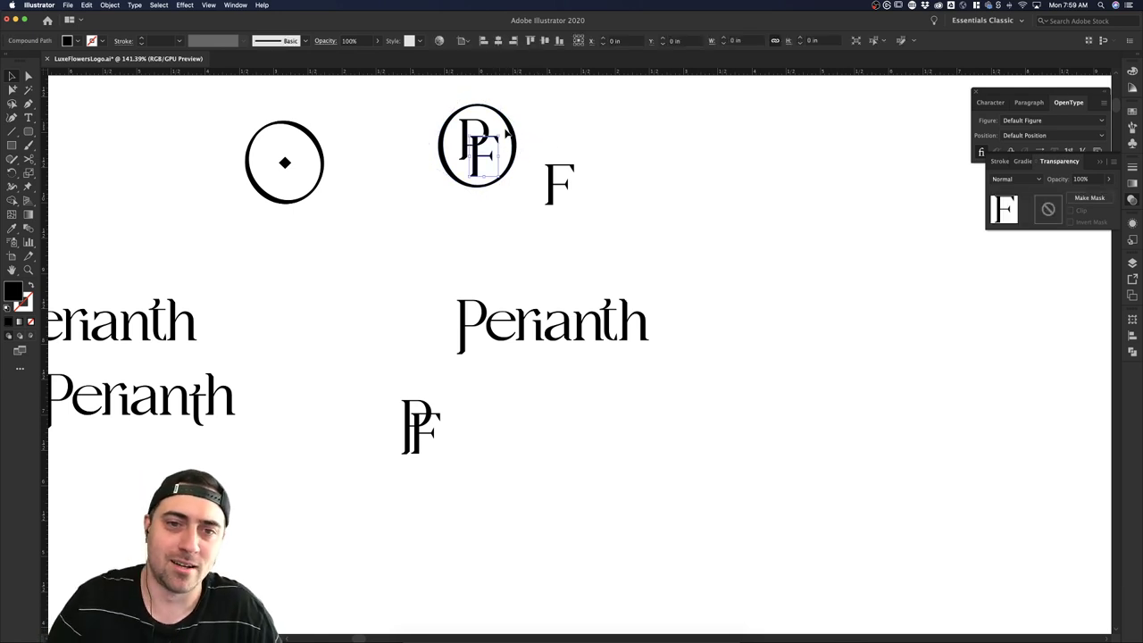
{"action": "left_click", "coordinate": [516, 136]}
{"action": "left_click_drag", "start_coordinate": [514, 132], "coordinate": [598, 207]}
{"action": "left_click", "coordinate": [560, 122]}
{"action": "left_click", "coordinate": [598, 206]}
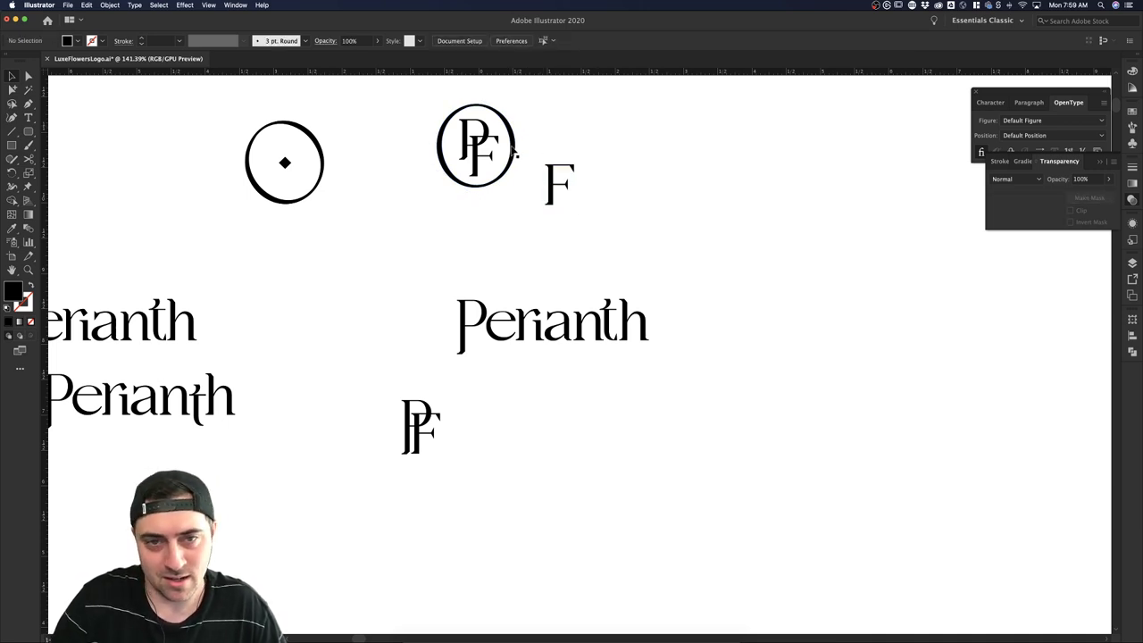
{"action": "left_click", "coordinate": [515, 153]}
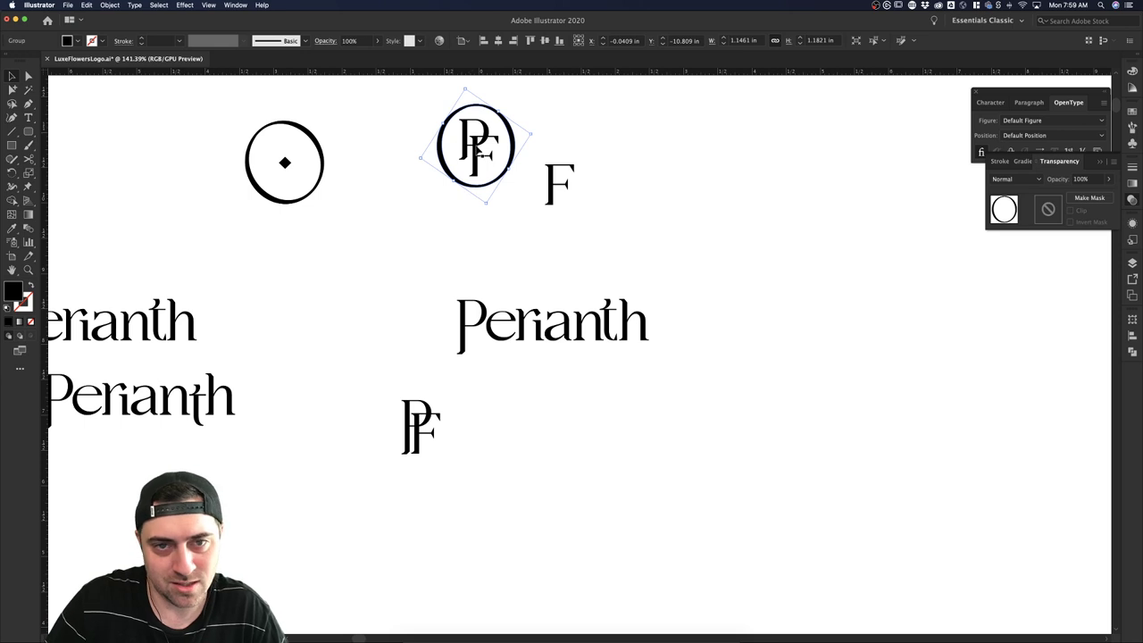
{"action": "left_click", "coordinate": [541, 126]}
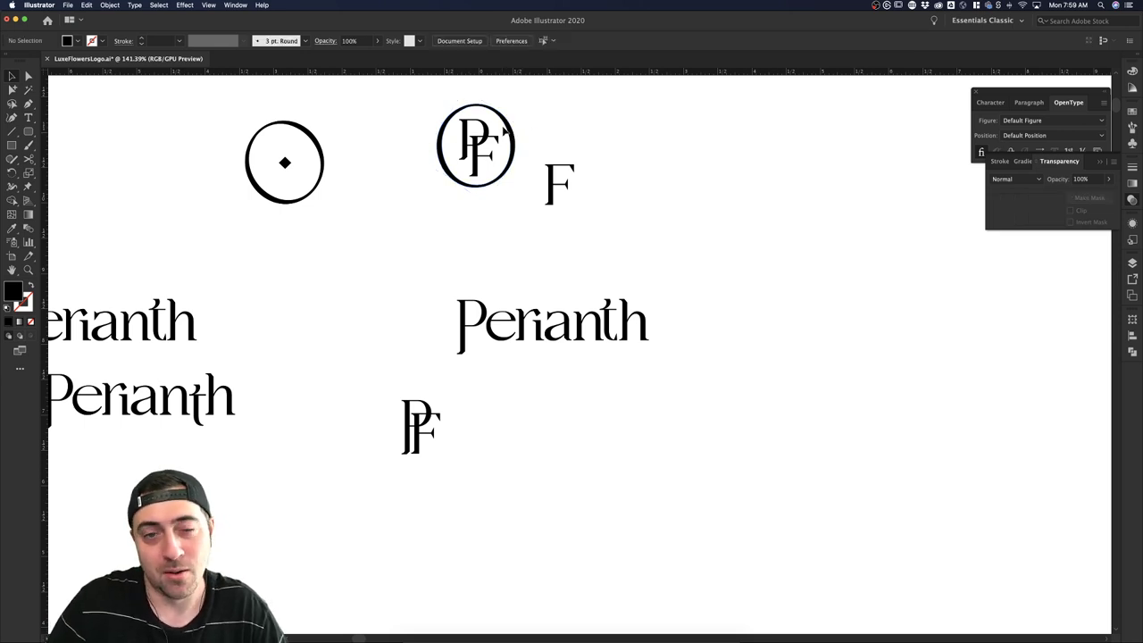
{"action": "left_click", "coordinate": [504, 130]}
{"action": "left_click", "coordinate": [493, 143]}
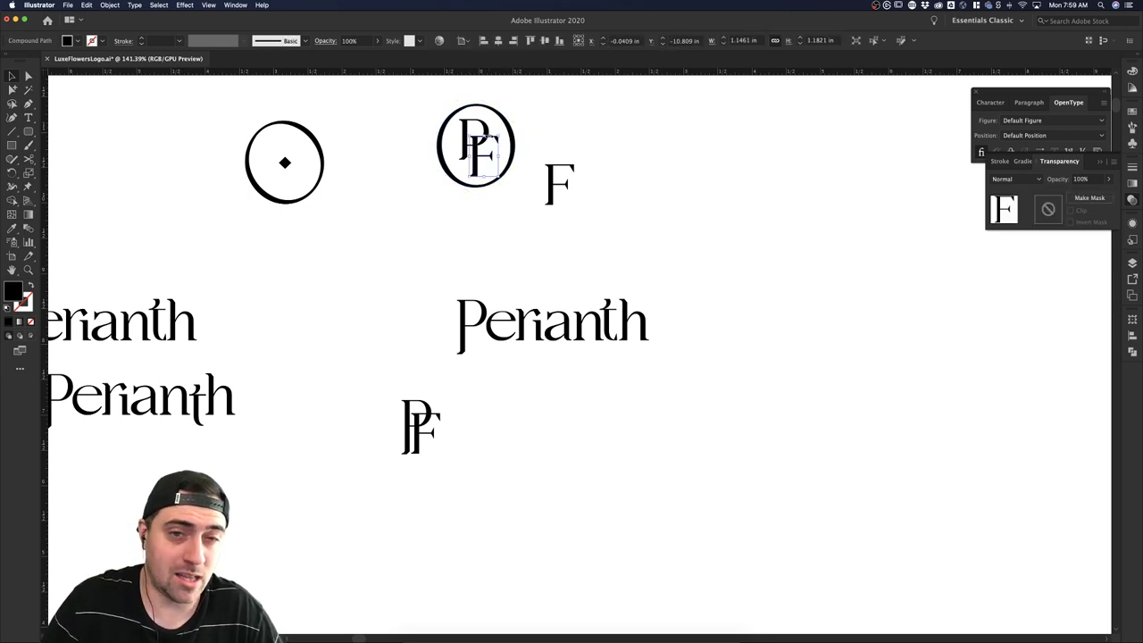
{"action": "left_click", "coordinate": [532, 109]}
{"action": "scroll", "coordinate": [532, 109], "scroll_direction": "down", "scroll_amount": 6}
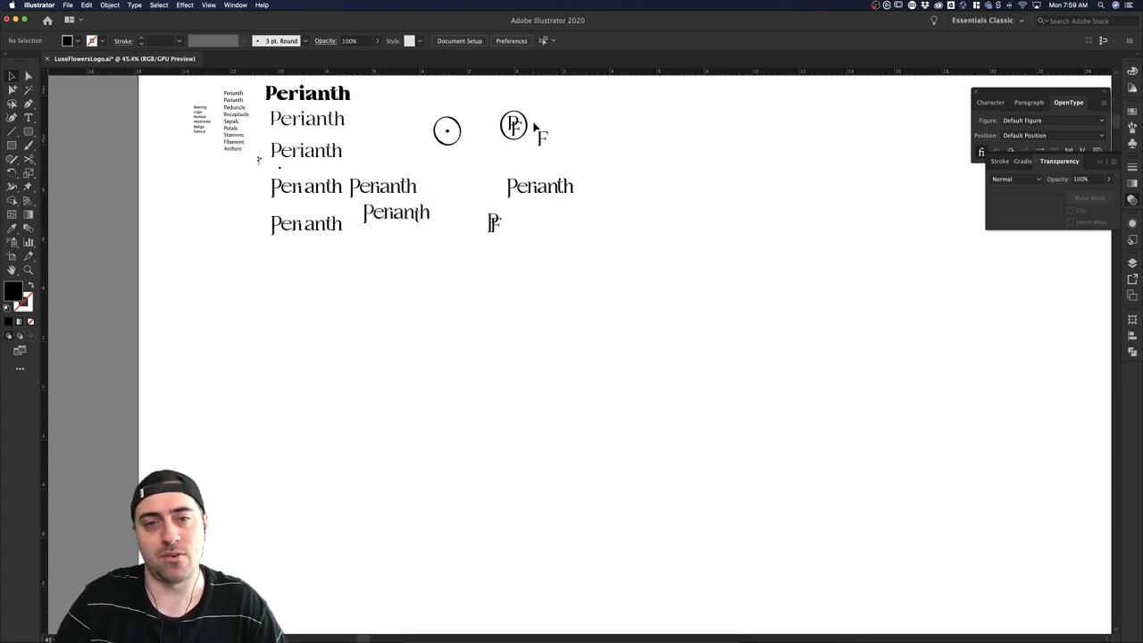
Isolate the ring's inner contour and enlarge it from its center to about 1.04 by 1.16 in, thinning the ring.
{"action": "scroll", "coordinate": [534, 128], "scroll_direction": "up", "scroll_amount": 7}
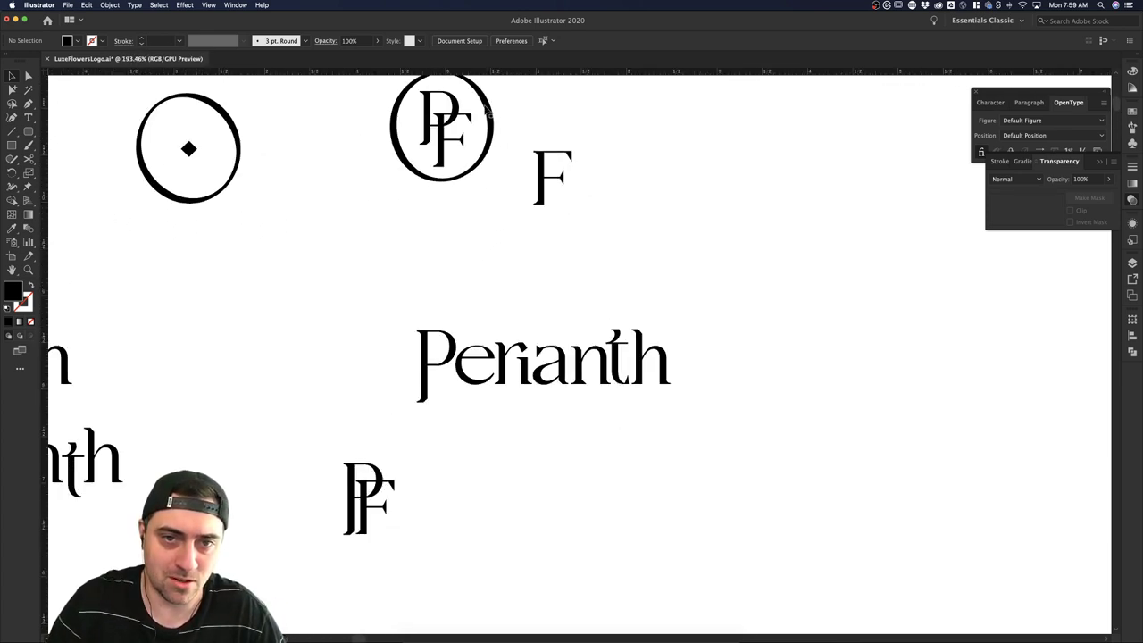
{"action": "double_click", "coordinate": [486, 109]}
{"action": "scroll", "coordinate": [482, 140], "scroll_direction": "up", "scroll_amount": 1}
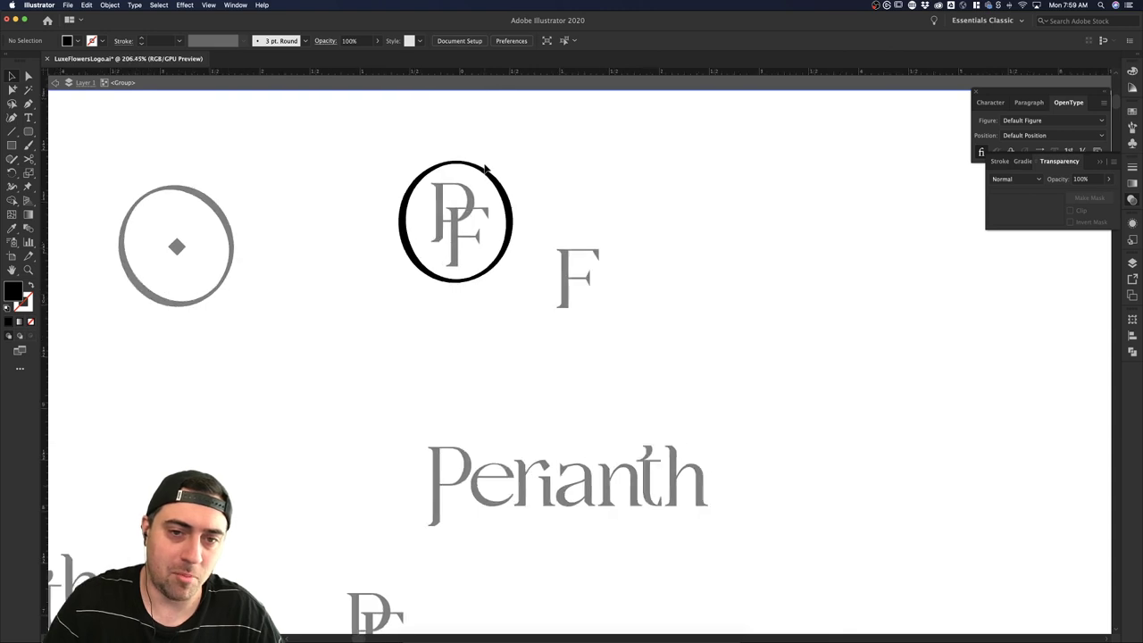
{"action": "scroll", "coordinate": [485, 168], "scroll_direction": "up", "scroll_amount": 3}
{"action": "left_click", "coordinate": [492, 188]}
{"action": "double_click", "coordinate": [492, 195]}
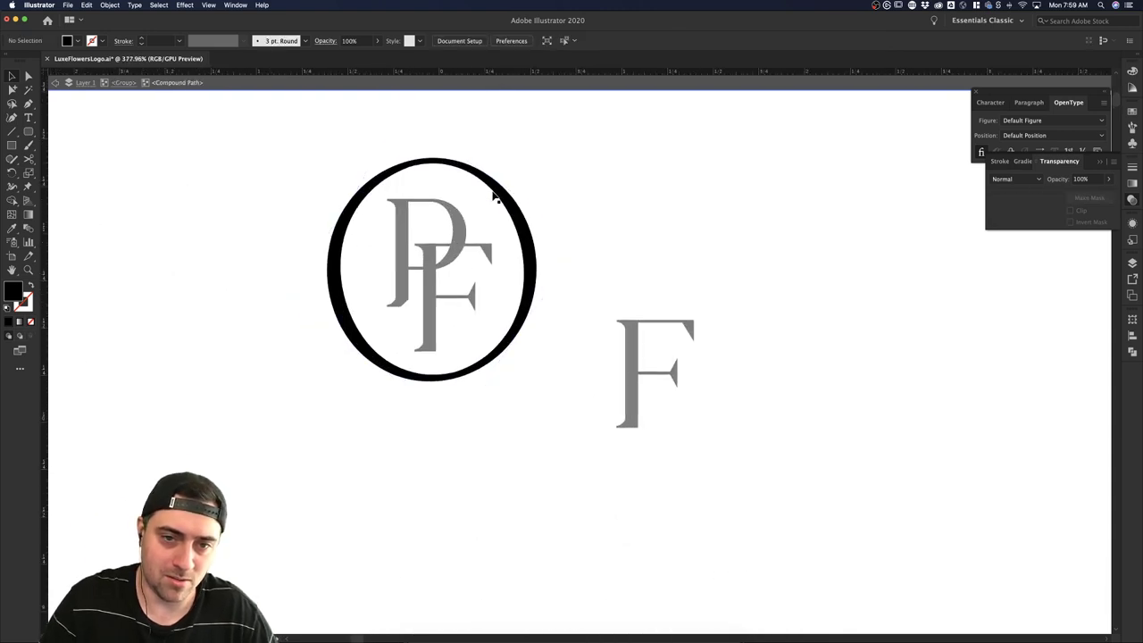
{"action": "left_click", "coordinate": [493, 195]}
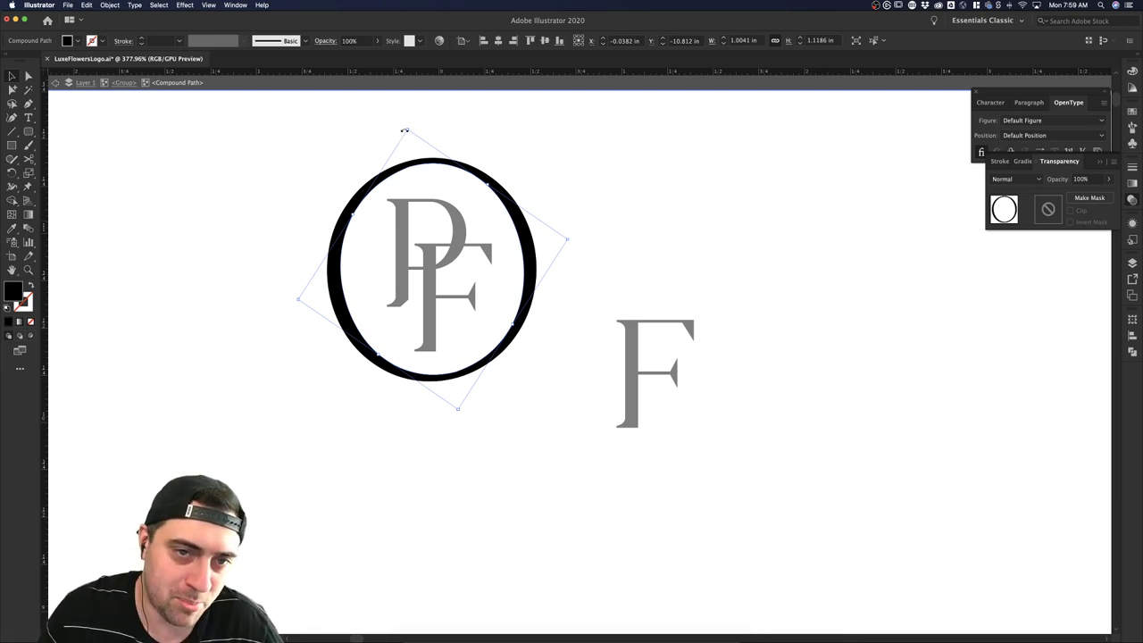
{"action": "left_click_drag", "start_coordinate": [409, 130], "coordinate": [405, 123]}
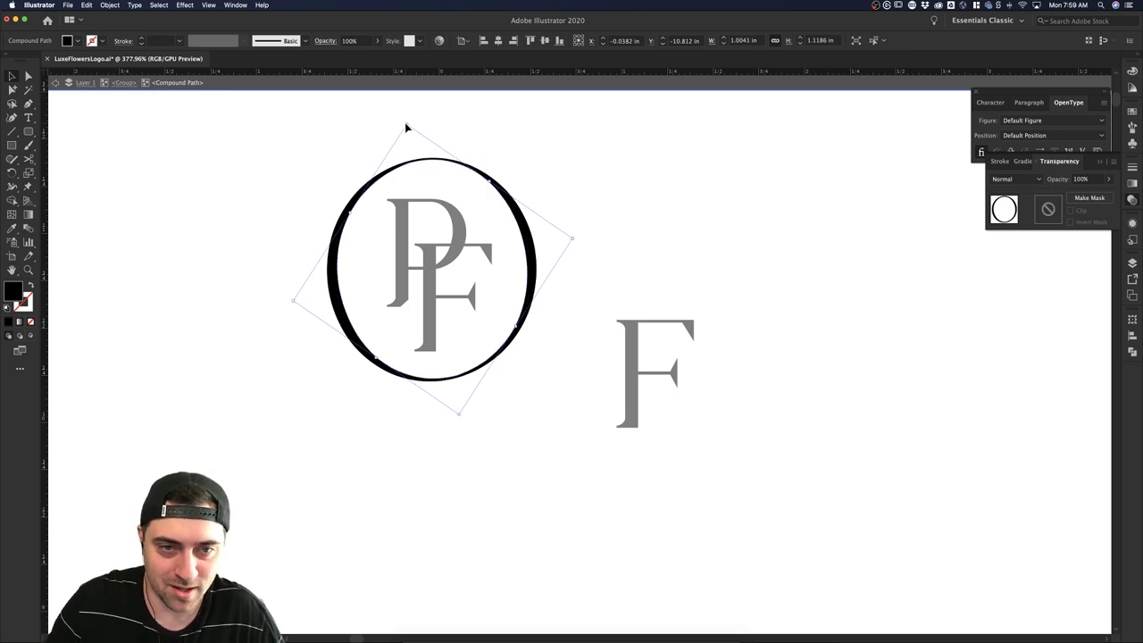
{"action": "left_click", "coordinate": [549, 247]}
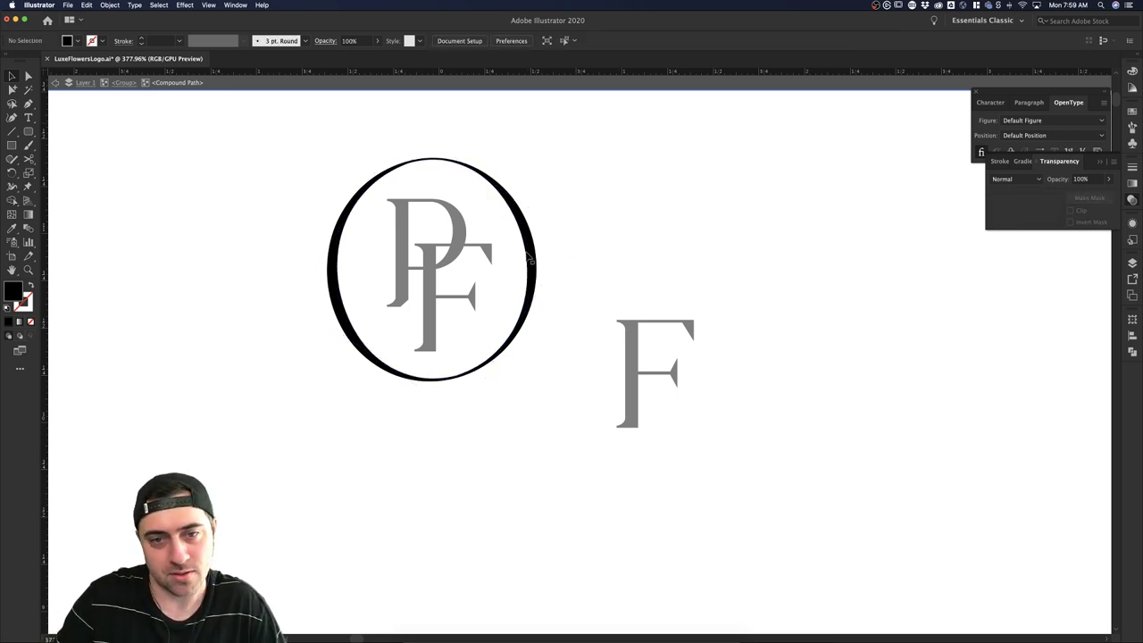
Try a slight rotation of the ring's inner contour and undo it.
{"action": "left_click", "coordinate": [533, 259]}
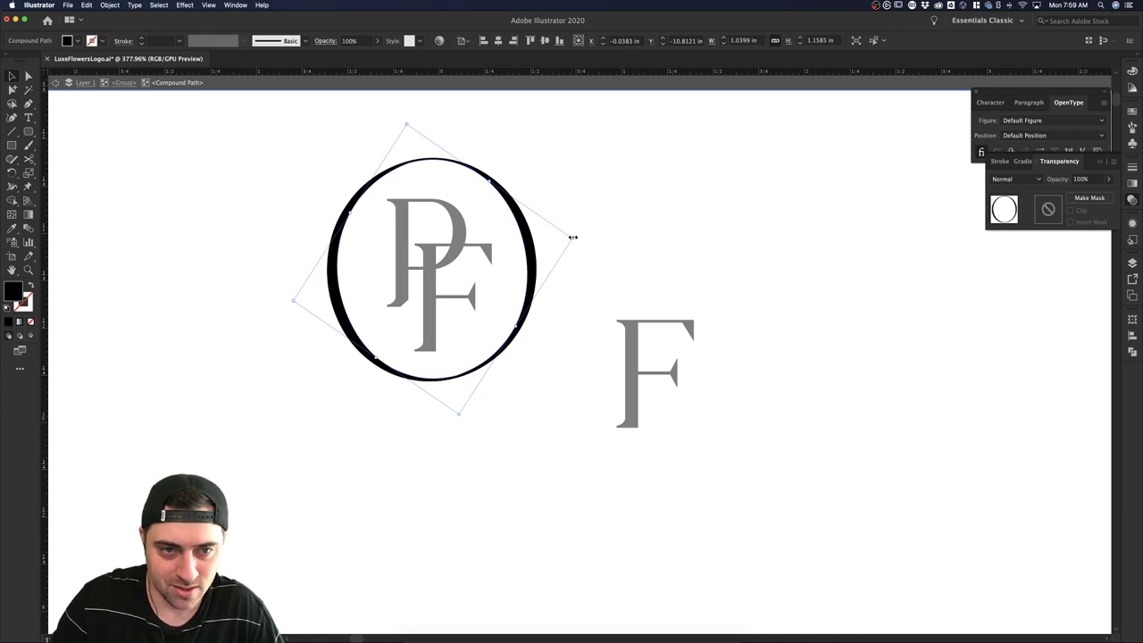
{"action": "left_click_drag", "start_coordinate": [573, 237], "coordinate": [574, 236]}
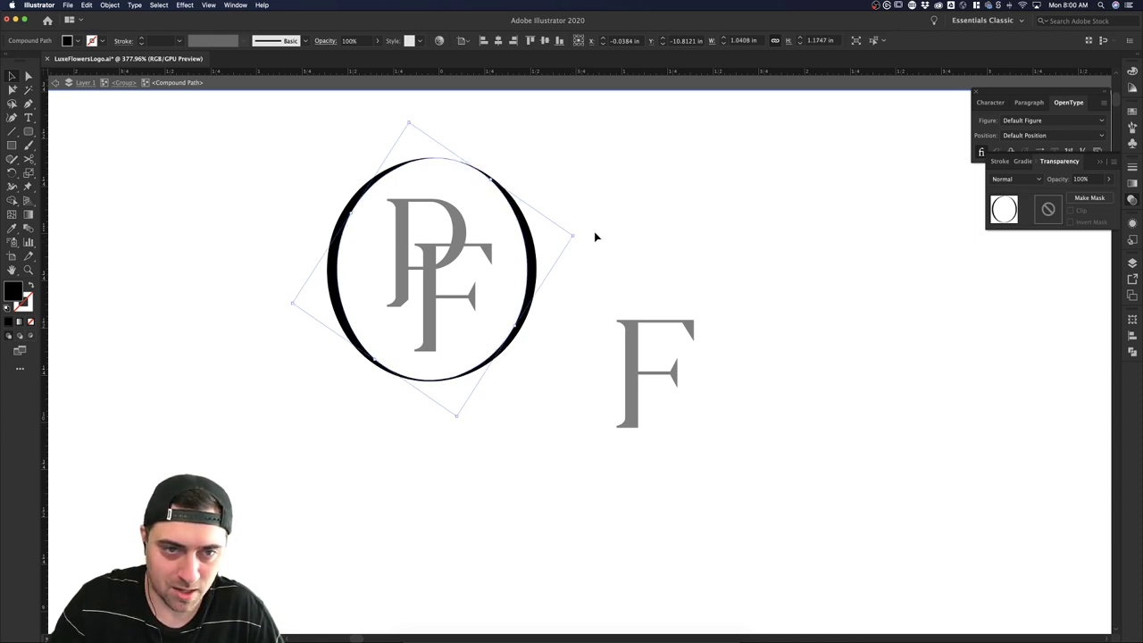
{"action": "key", "text": "super+z"}
{"action": "left_click", "coordinate": [614, 228]}
Make a very slight adjustment to the ring's inner contour and exit isolation.
{"action": "left_click", "coordinate": [533, 252]}
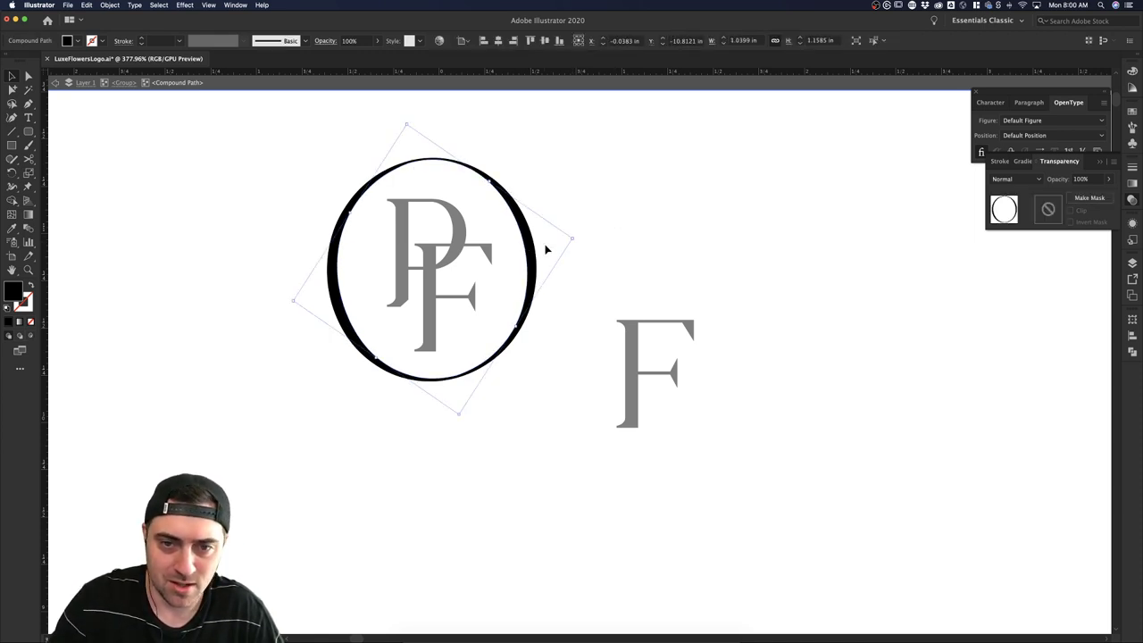
{"action": "left_click_drag", "start_coordinate": [574, 239], "coordinate": [581, 240]}
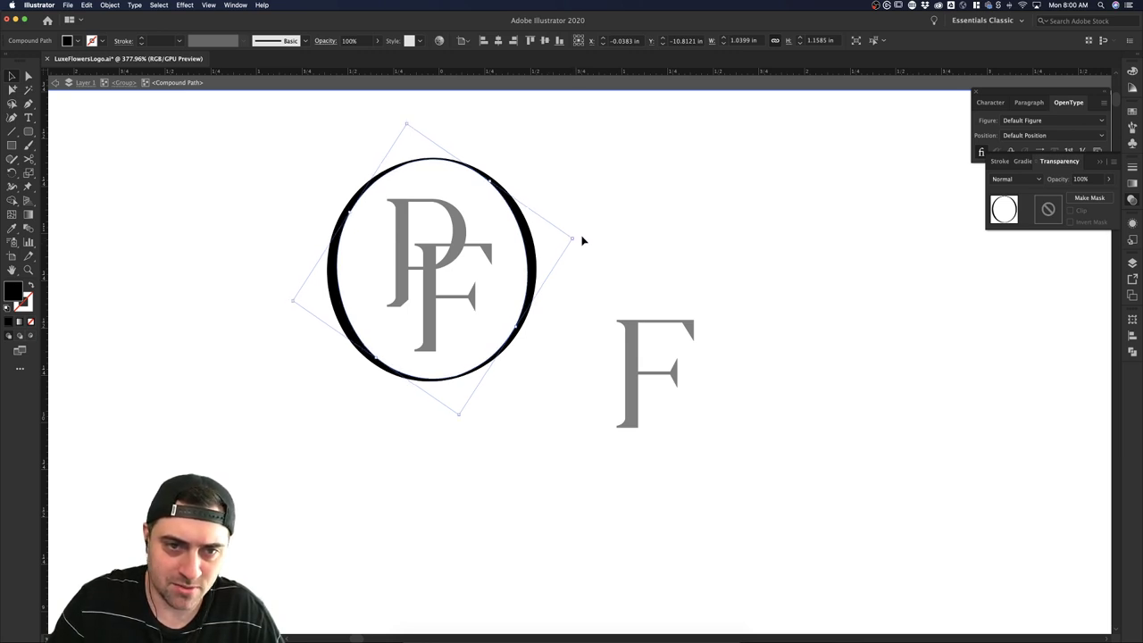
{"action": "double_click", "coordinate": [597, 235]}
{"action": "scroll", "coordinate": [593, 236], "scroll_direction": "down", "scroll_amount": 3}
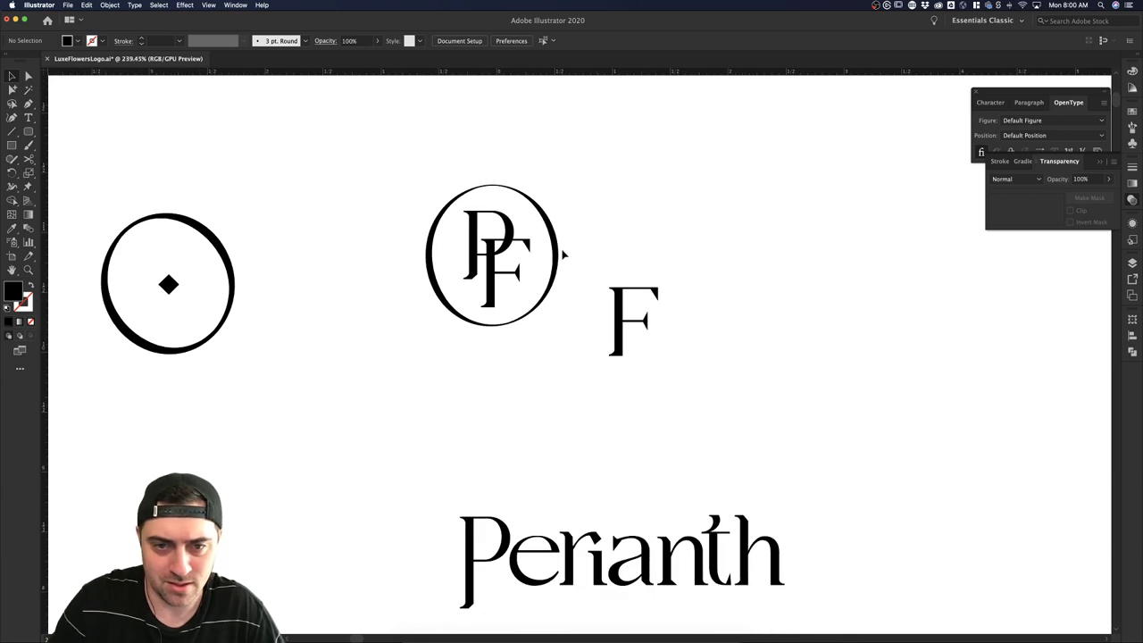
{"action": "double_click", "coordinate": [552, 243]}
{"action": "left_click", "coordinate": [551, 244]}
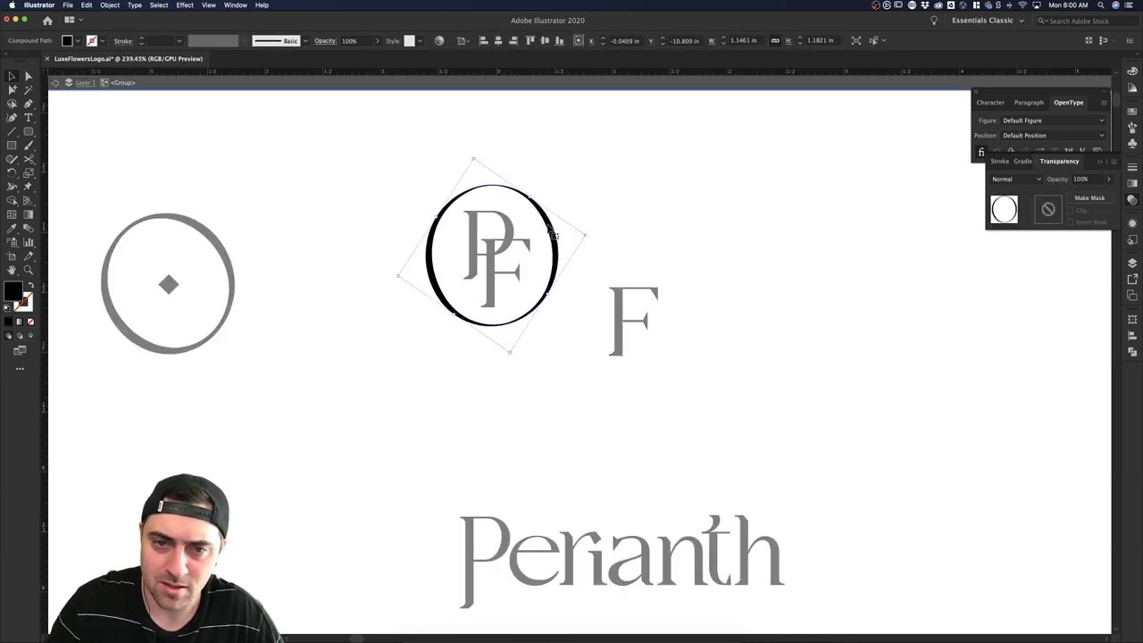
{"action": "double_click", "coordinate": [603, 189]}
{"action": "scroll", "coordinate": [603, 189], "scroll_direction": "down", "scroll_amount": 5}
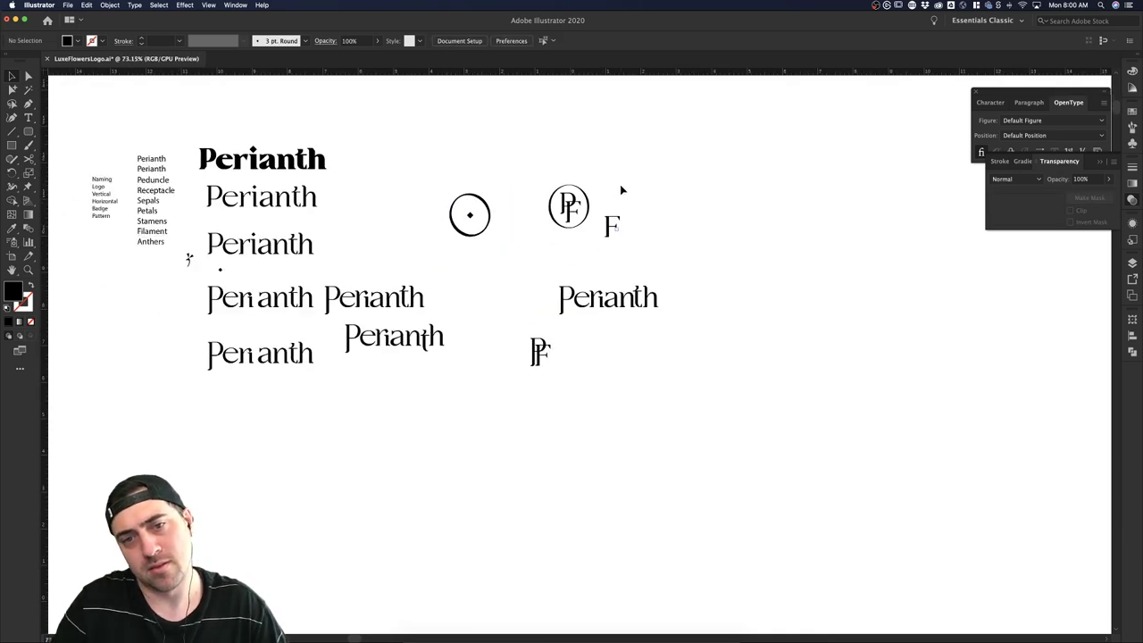
Move the spare F above the diamond O and place a copy of the ringed PF monogram beside the original.
{"action": "scroll", "coordinate": [623, 190], "scroll_direction": "up", "scroll_amount": 3}
{"action": "left_click_drag", "start_coordinate": [616, 279], "coordinate": [401, 134]}
{"action": "left_click_drag", "start_coordinate": [478, 159], "coordinate": [578, 293]}
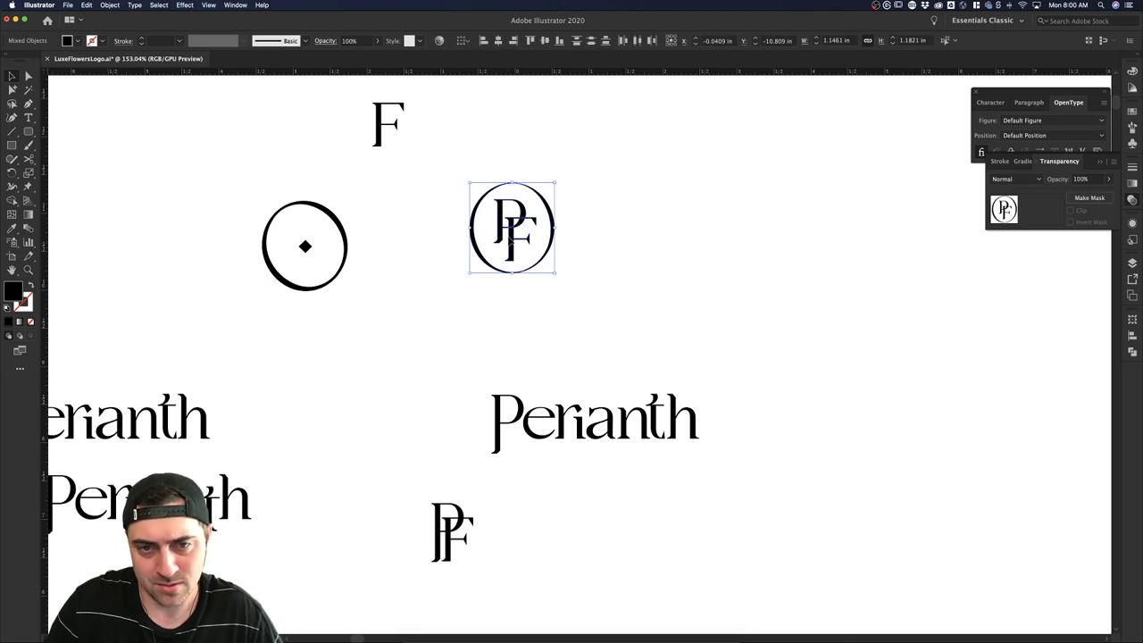
{"action": "left_click_drag", "start_coordinate": [513, 244], "coordinate": [648, 244], "text": "alt"}
{"action": "left_click", "coordinate": [762, 245]}
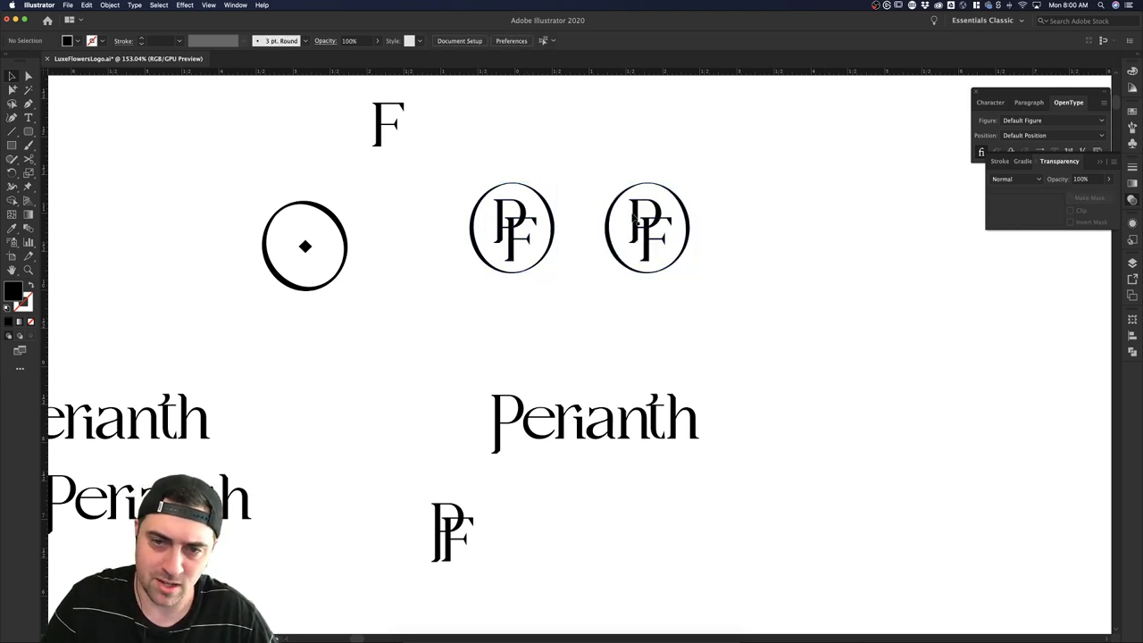
Isolate the inner contour of the copied monogram's ring, shrink it slightly to about 1.04 by 1.15 in, and exit isolation.
{"action": "double_click", "coordinate": [659, 189]}
{"action": "left_click", "coordinate": [658, 188]}
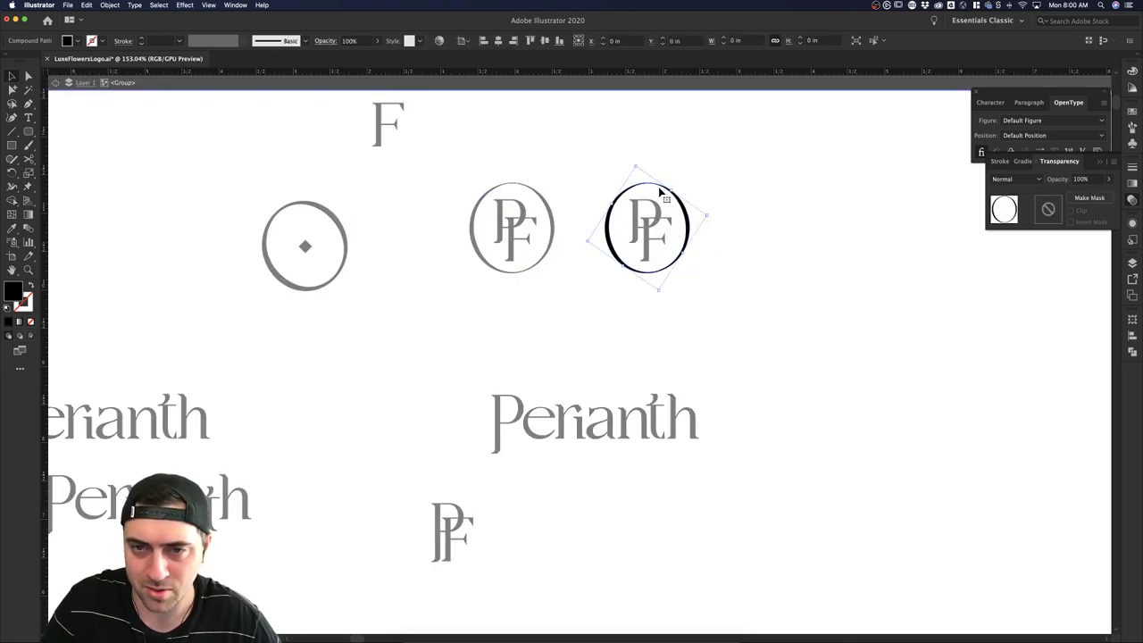
{"action": "left_click_drag", "start_coordinate": [659, 189], "coordinate": [732, 198], "text": "super"}
{"action": "double_click", "coordinate": [732, 199]}
{"action": "double_click", "coordinate": [668, 194]}
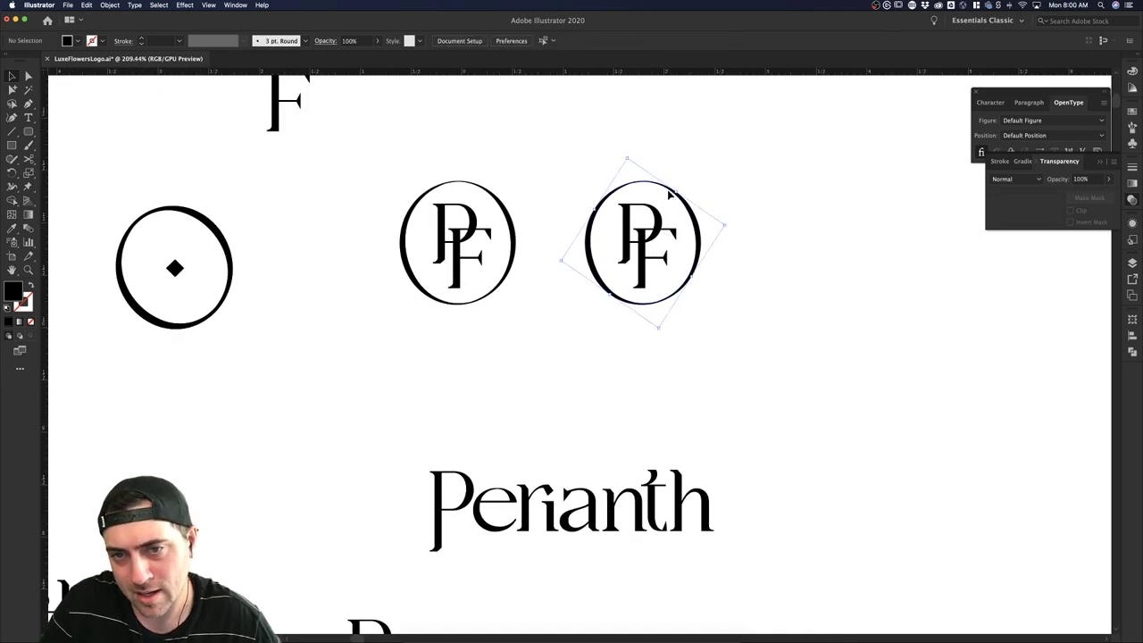
{"action": "double_click", "coordinate": [666, 192]}
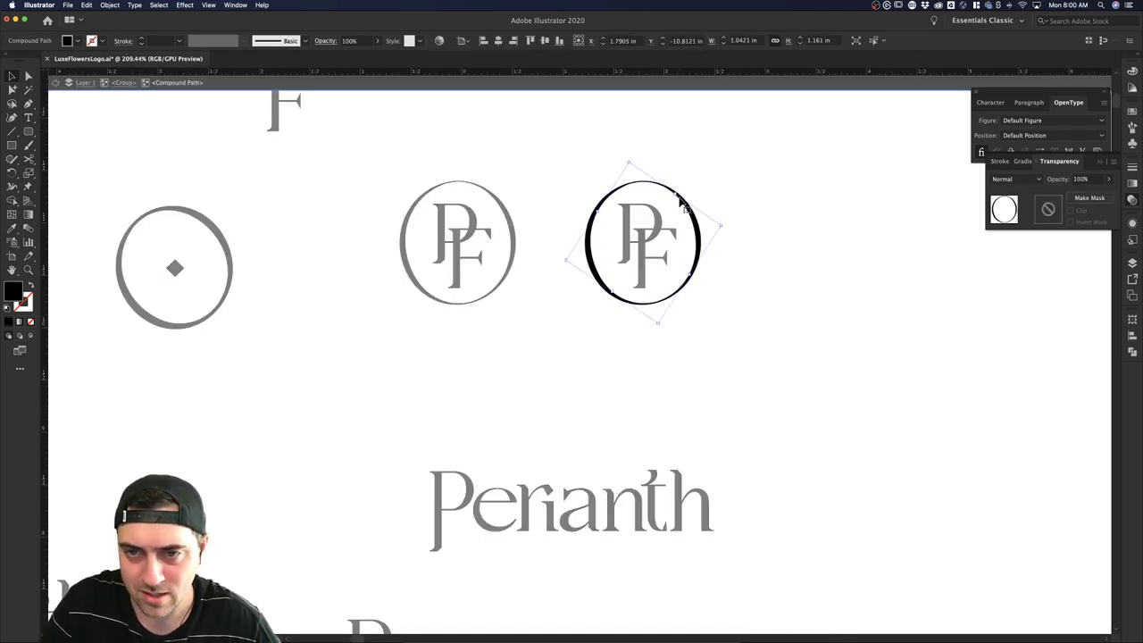
{"action": "scroll", "coordinate": [649, 171], "scroll_direction": "up", "scroll_amount": 4}
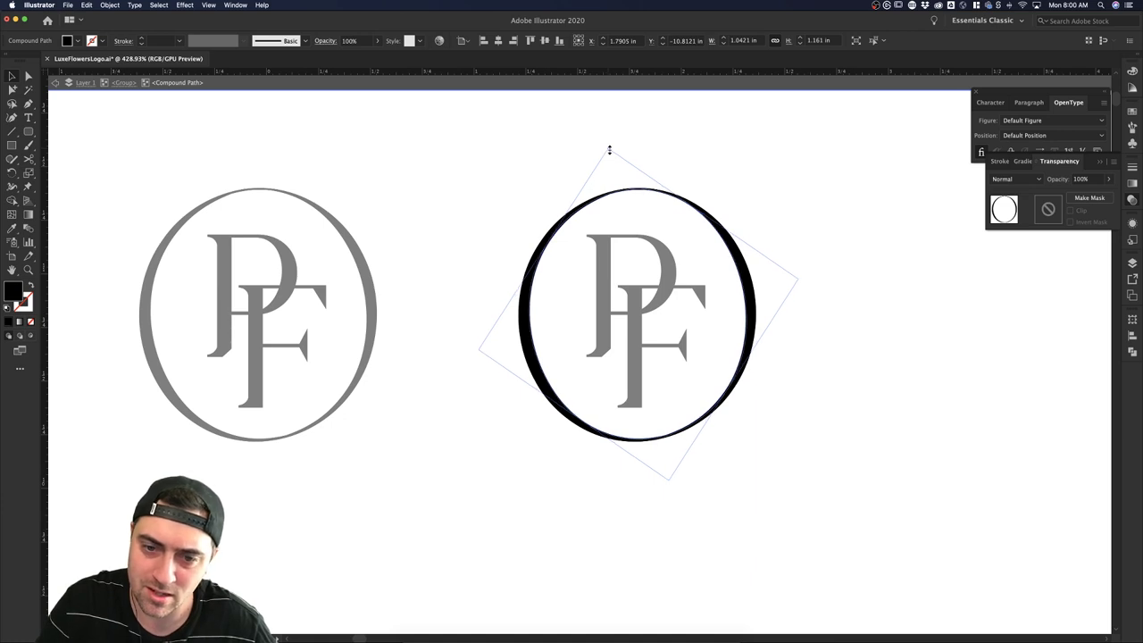
{"action": "left_click_drag", "start_coordinate": [609, 150], "coordinate": [609, 152]}
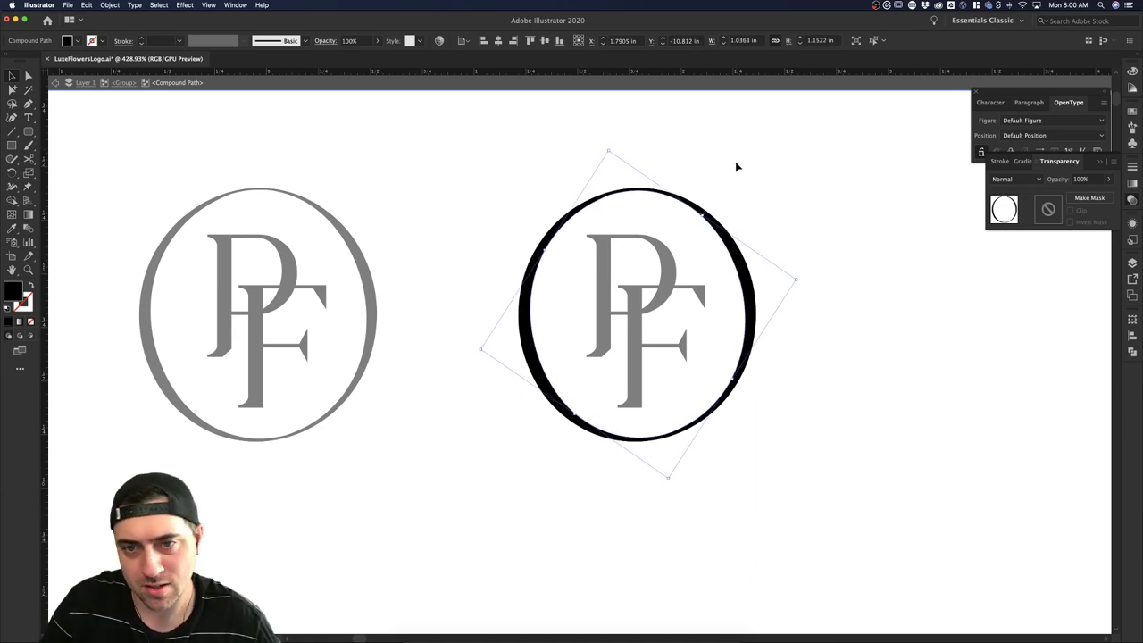
{"action": "left_click", "coordinate": [730, 170]}
{"action": "left_click", "coordinate": [660, 195]}
Place a third copy of the ringed PF monogram beside the second and delete the ring from this copy.
{"action": "scroll", "coordinate": [732, 180], "scroll_direction": "down", "scroll_amount": 5}
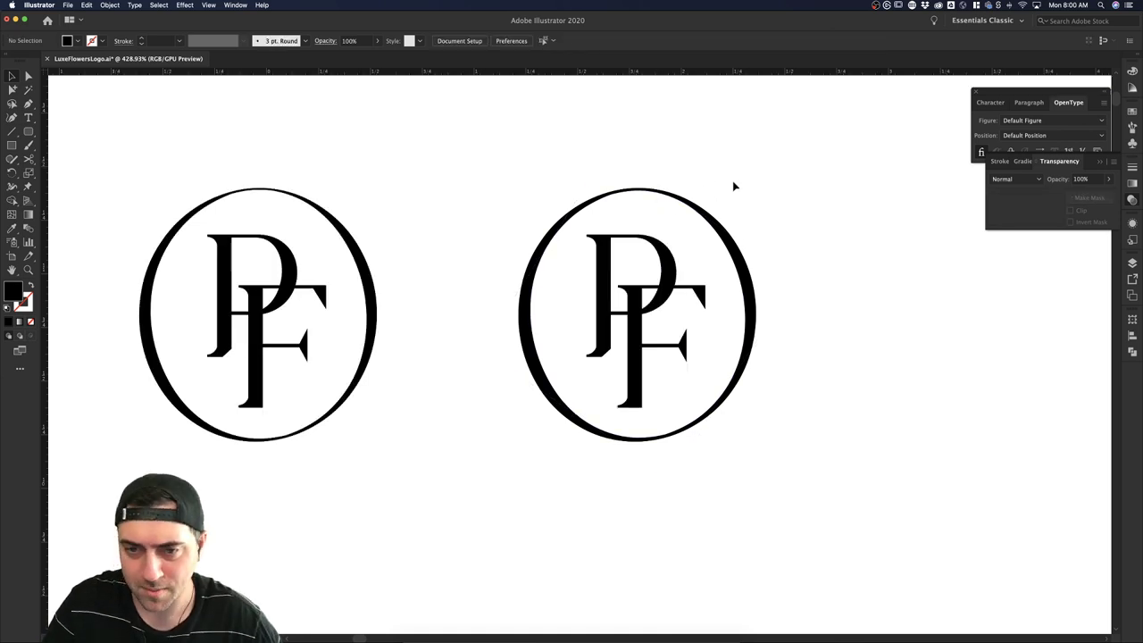
{"action": "left_click_drag", "start_coordinate": [802, 299], "coordinate": [674, 189]}
{"action": "left_click_drag", "start_coordinate": [678, 234], "coordinate": [844, 235]}
{"action": "left_click", "coordinate": [955, 287]}
{"action": "scroll", "coordinate": [953, 287], "scroll_direction": "right", "scroll_amount": 3}
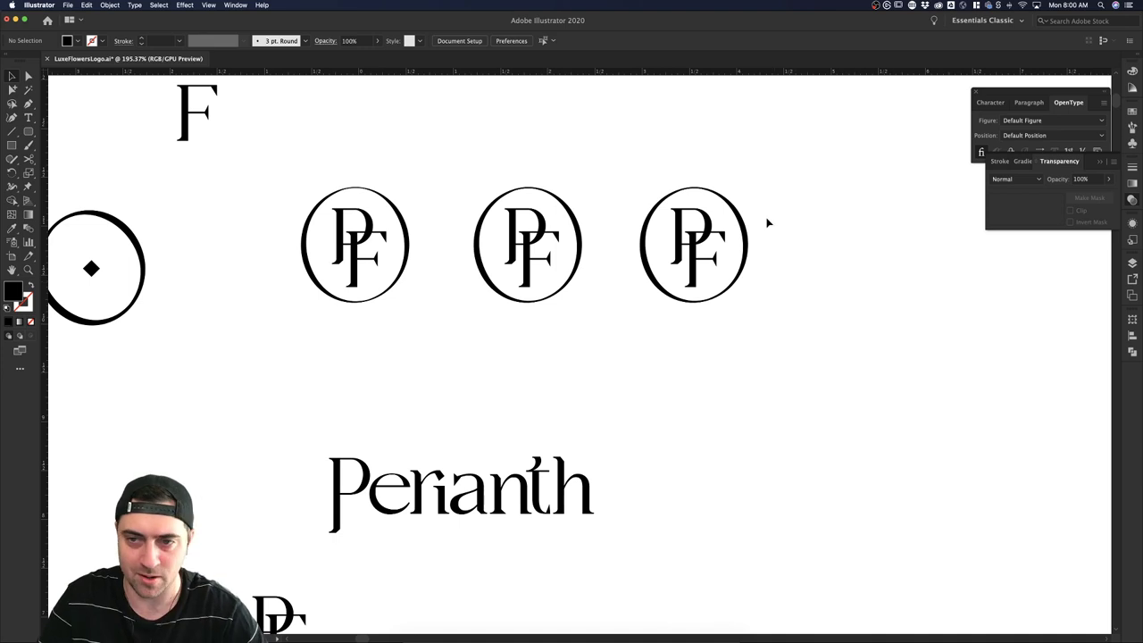
{"action": "left_click", "coordinate": [745, 230]}
{"action": "key", "text": "Delete"}
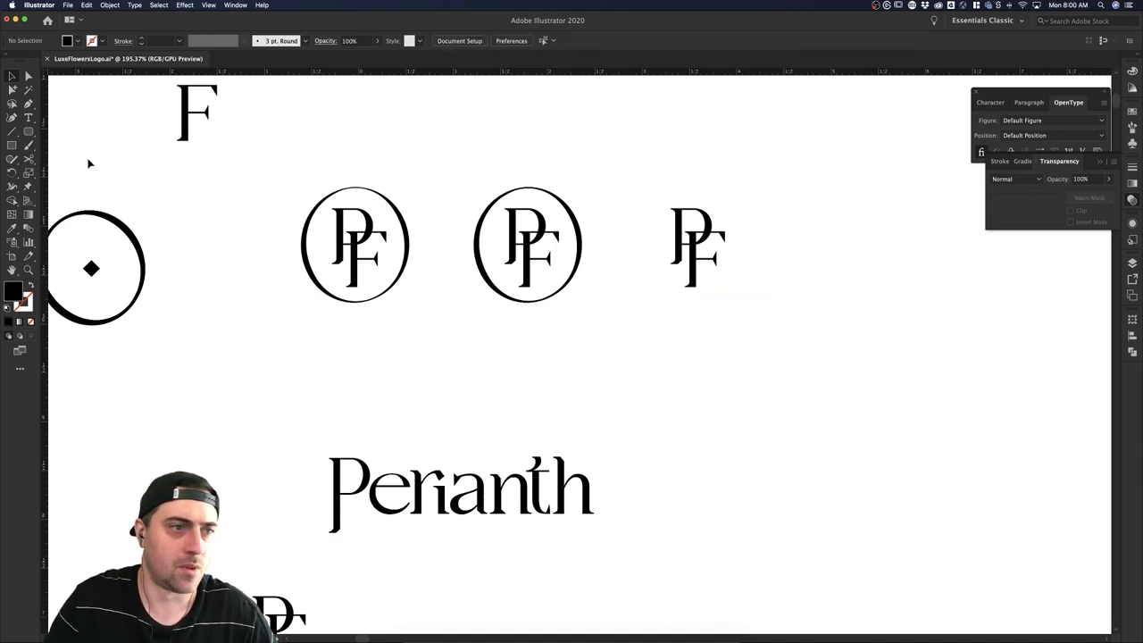
Draw a circle about 1.29 in across over the unringed PF monogram and swap its fill and stroke to leave a 1 pt outline.
{"action": "left_click_drag", "start_coordinate": [28, 131], "coordinate": [81, 155]}
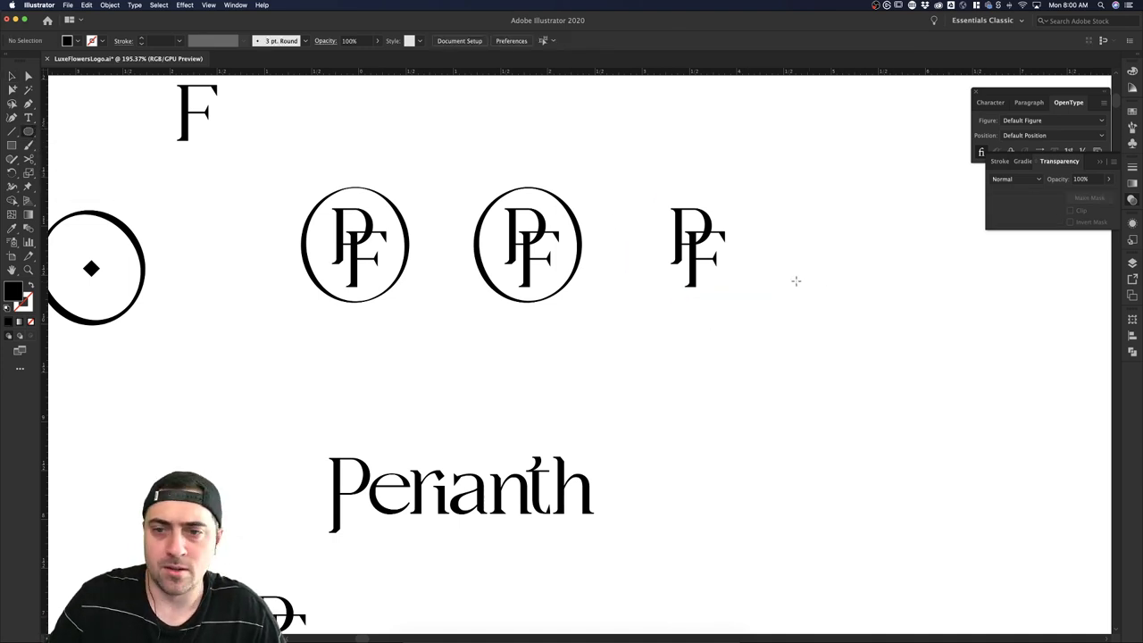
{"action": "left_click_drag", "start_coordinate": [679, 244], "coordinate": [744, 288]}
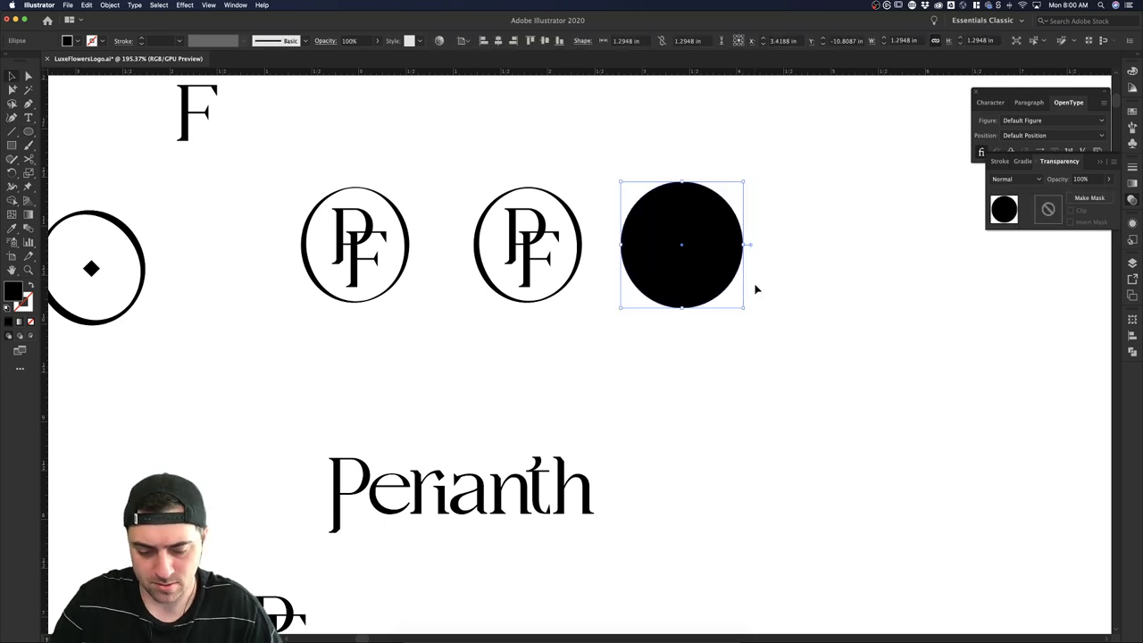
{"action": "key", "text": "shift+x"}
{"action": "key", "text": "shift+x"}
{"action": "key", "text": "shift+x"}
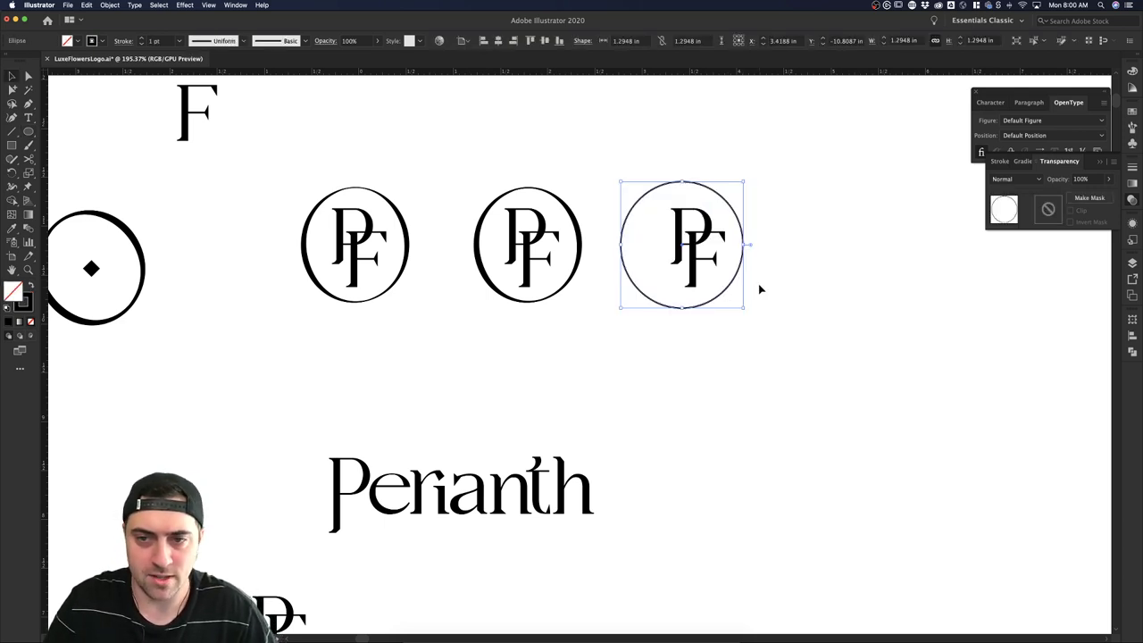
{"action": "key", "text": "shift+x"}
{"action": "key", "text": "shift+x"}
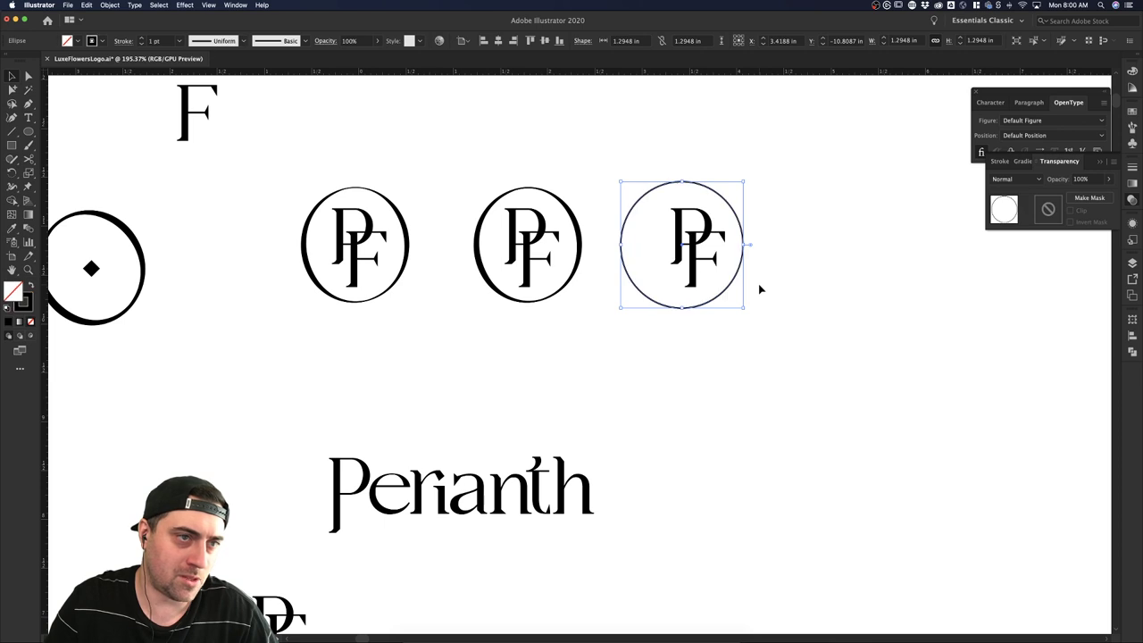
{"action": "key", "text": "shift+x"}
{"action": "key", "text": "shift+x"}
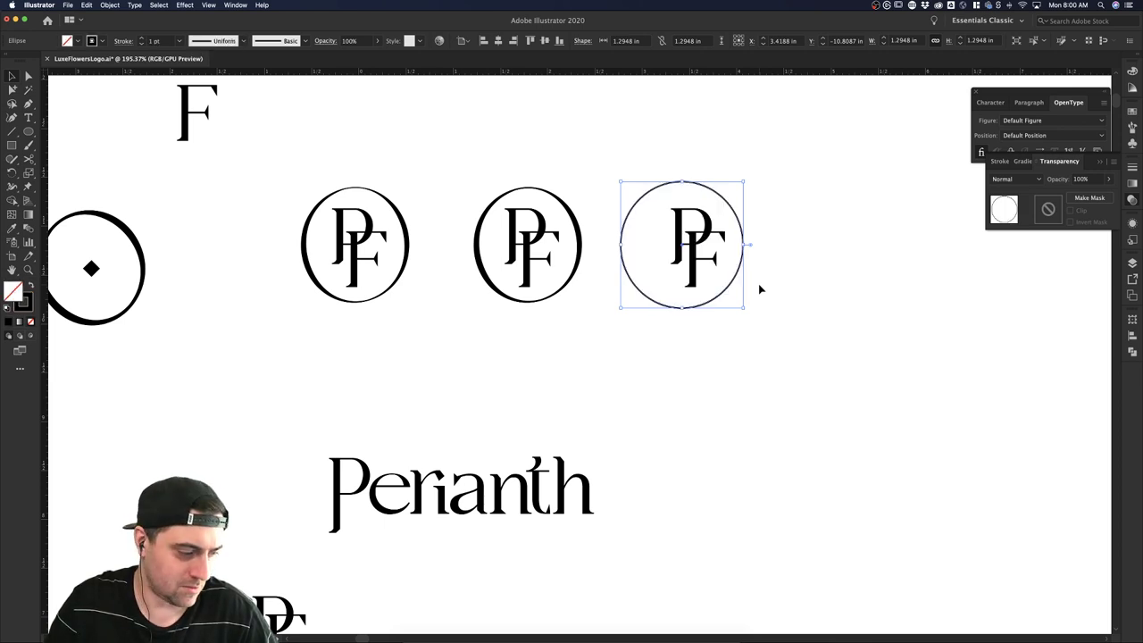
{"action": "key", "text": "shift+x"}
{"action": "key", "text": "shift+x"}
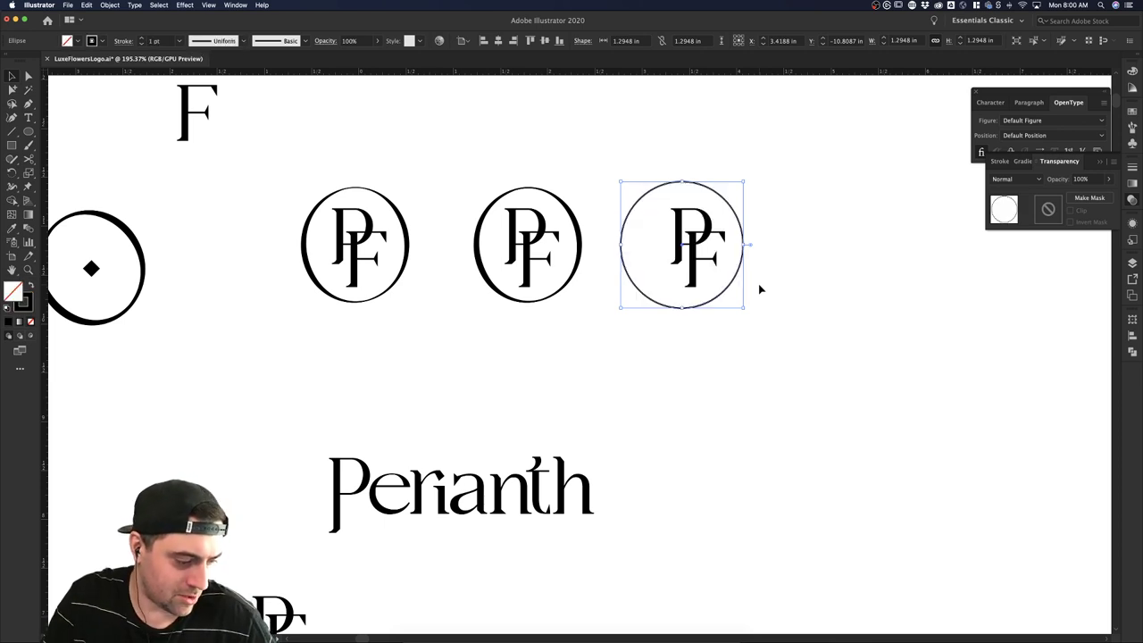
{"action": "key", "text": "shift+x"}
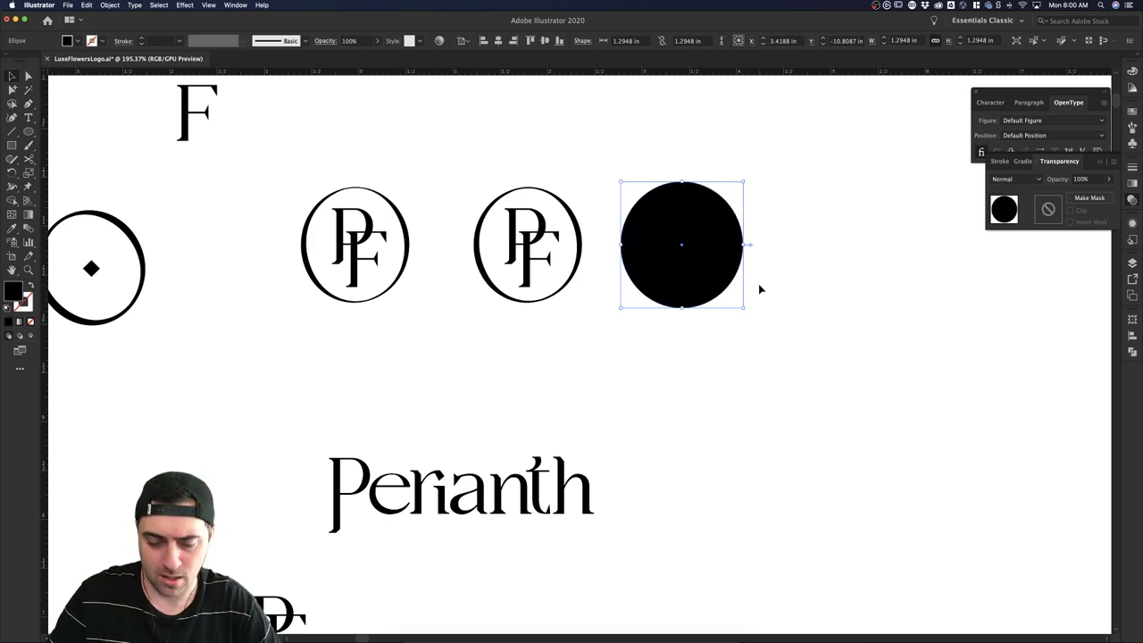
{"action": "key", "text": "shift+x"}
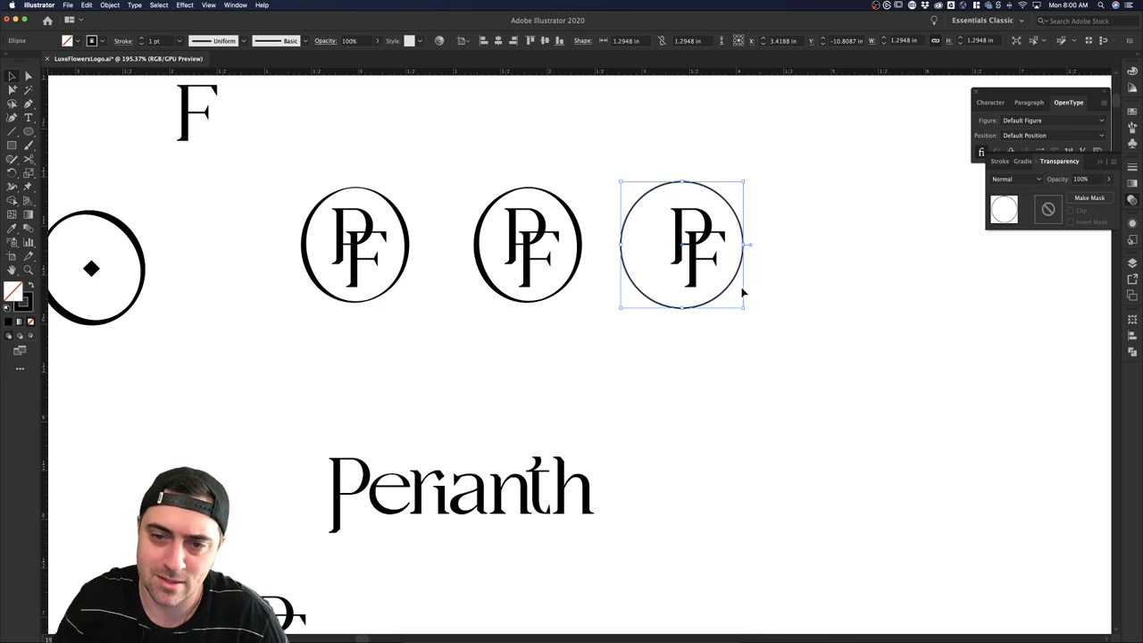
Shrink the outlined circle to about 1.05 in across and nudge it to center it around the third PF monogram.
{"action": "left_click_drag", "start_coordinate": [619, 308], "coordinate": [656, 295]}
{"action": "left_click", "coordinate": [821, 281]}
{"action": "mouse_move", "coordinate": [741, 214]}
{"action": "left_mouse_down"}
{"action": "mouse_move", "coordinate": [744, 233]}
{"action": "mouse_move", "coordinate": [745, 194]}
{"action": "left_mouse_up"}
{"action": "left_click", "coordinate": [859, 250]}
{"action": "left_click", "coordinate": [737, 225]}
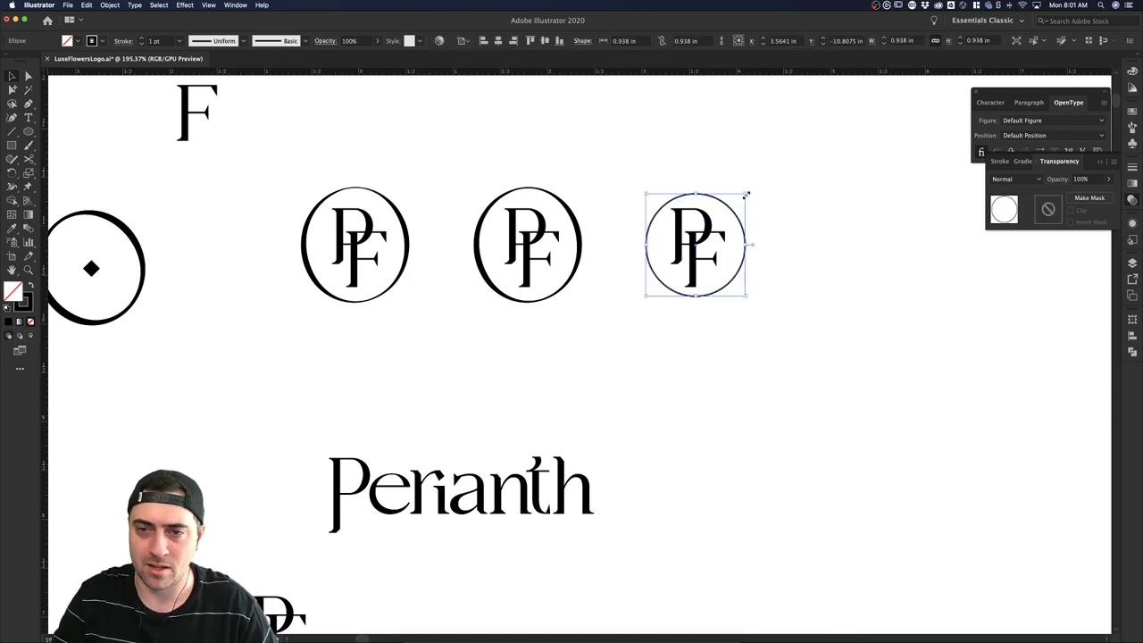
{"action": "left_click", "coordinate": [773, 221]}
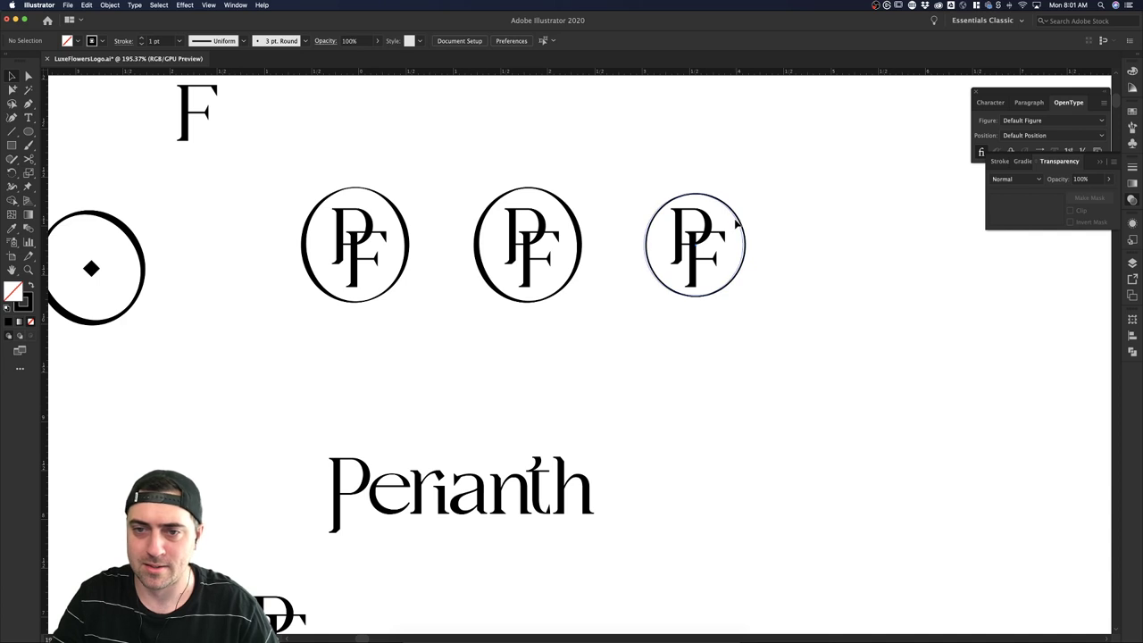
{"action": "left_click", "coordinate": [743, 219]}
{"action": "left_click", "coordinate": [776, 222]}
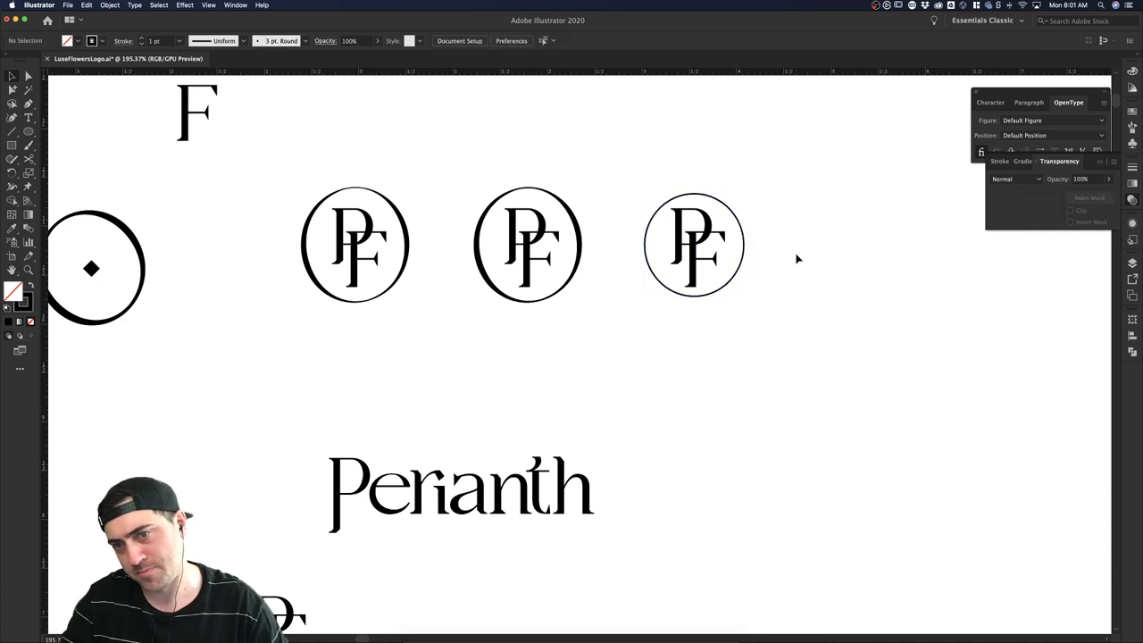
Set the stroke weight of the circle around the third monogram to 2 pt.
{"action": "left_click", "coordinate": [719, 203]}
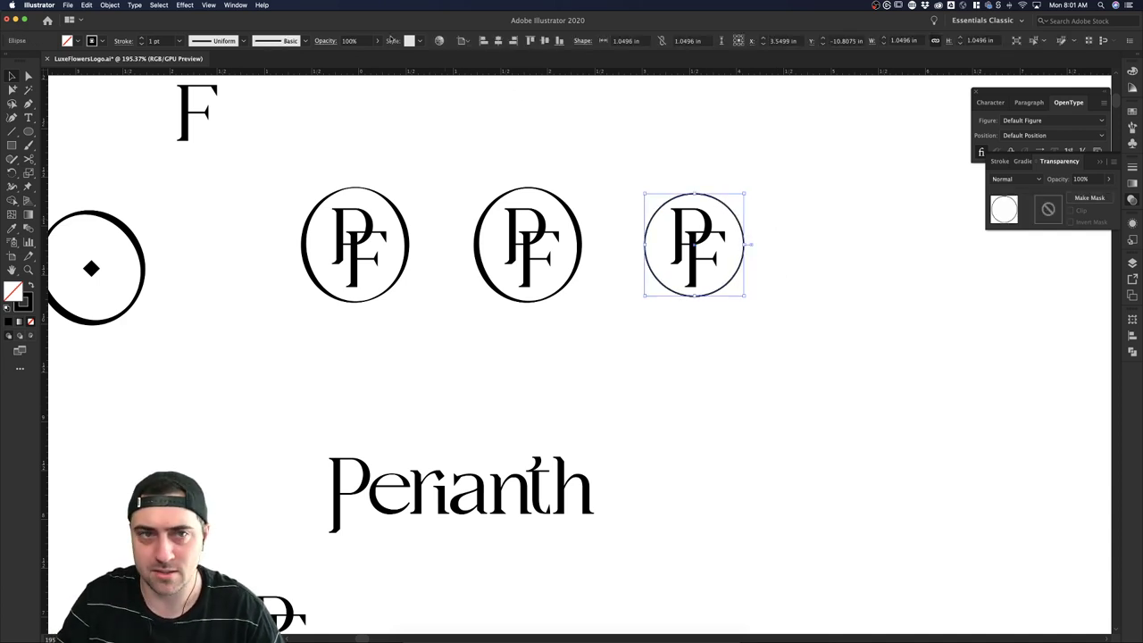
{"action": "left_click", "coordinate": [141, 39]}
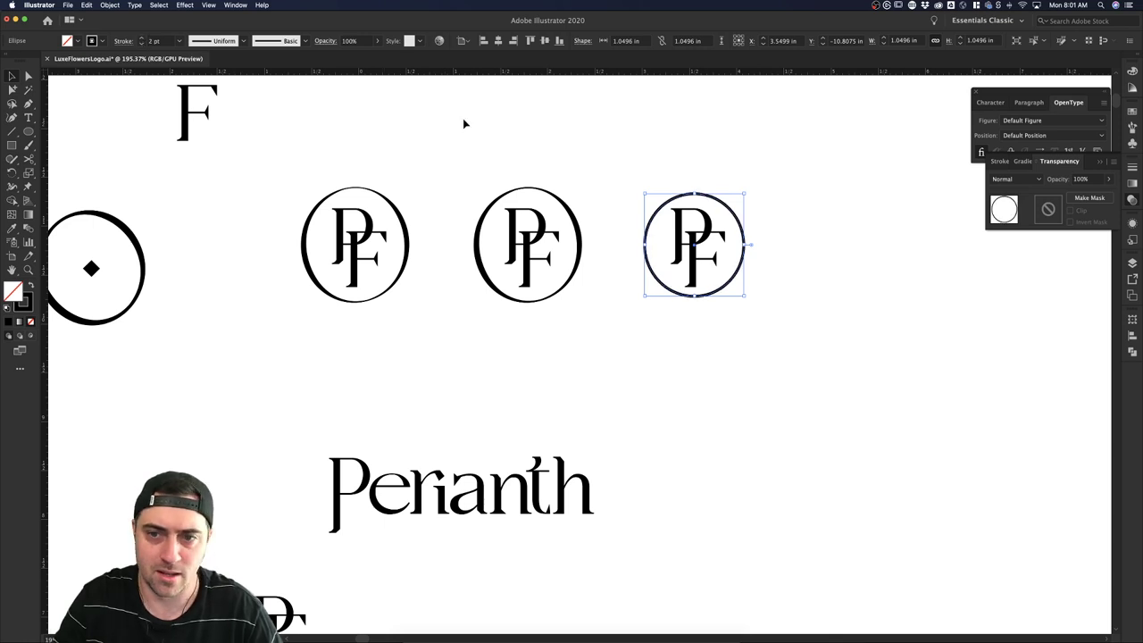
{"action": "left_click", "coordinate": [612, 146]}
{"action": "scroll", "coordinate": [613, 147], "scroll_direction": "down", "scroll_amount": 4}
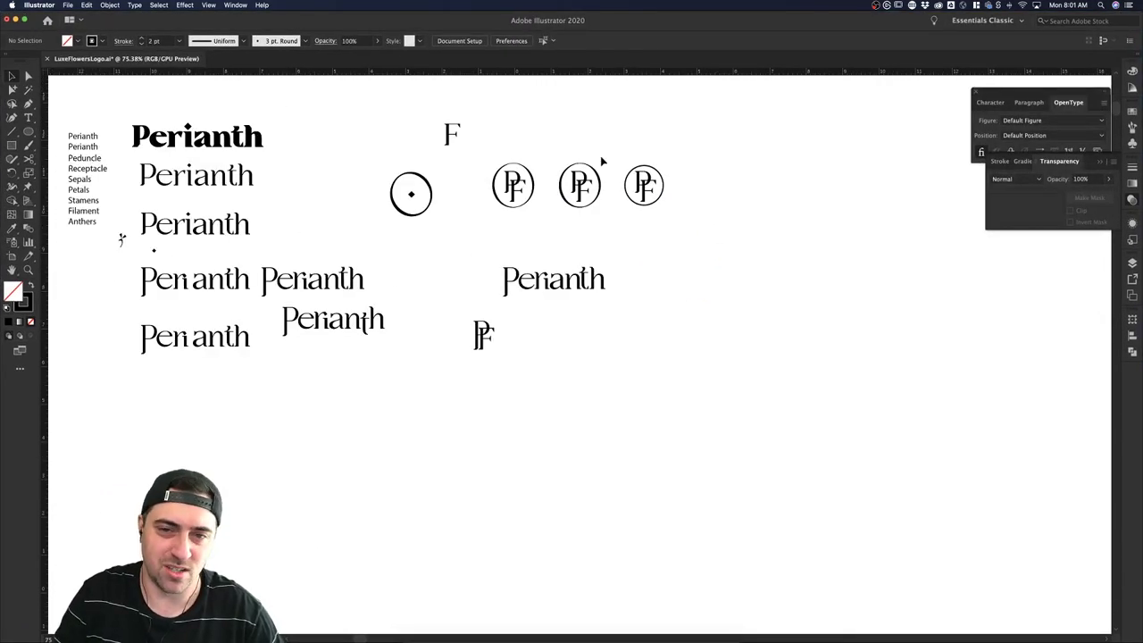
{"action": "scroll", "coordinate": [571, 161], "scroll_direction": "up", "scroll_amount": 4}
{"action": "left_click_drag", "start_coordinate": [507, 120], "coordinate": [491, 102]}
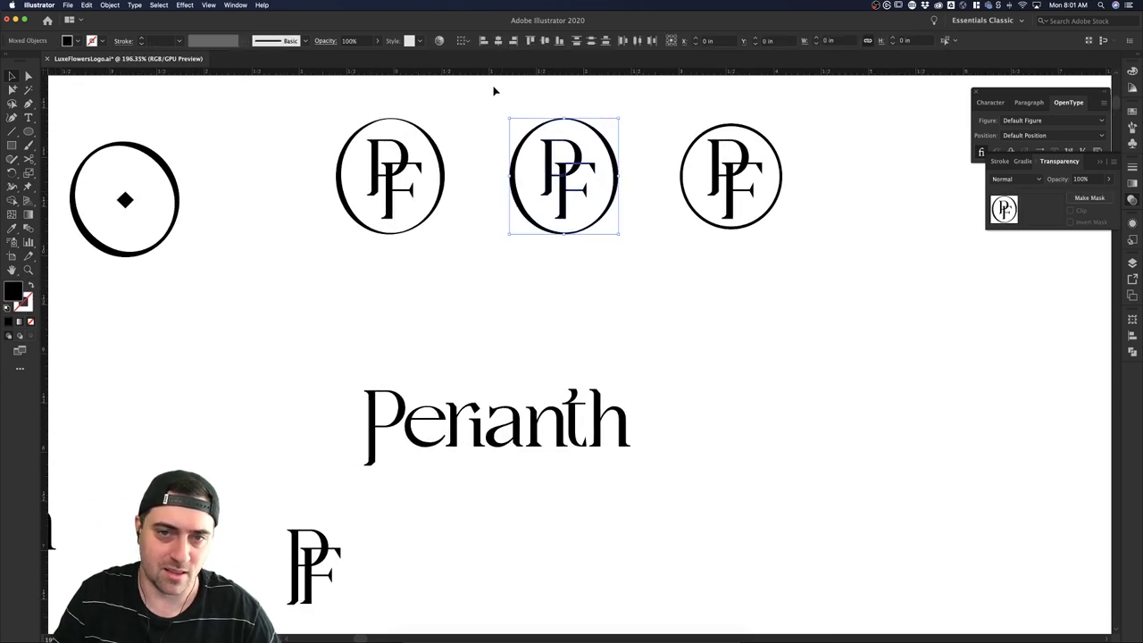
{"action": "left_click", "coordinate": [755, 325]}
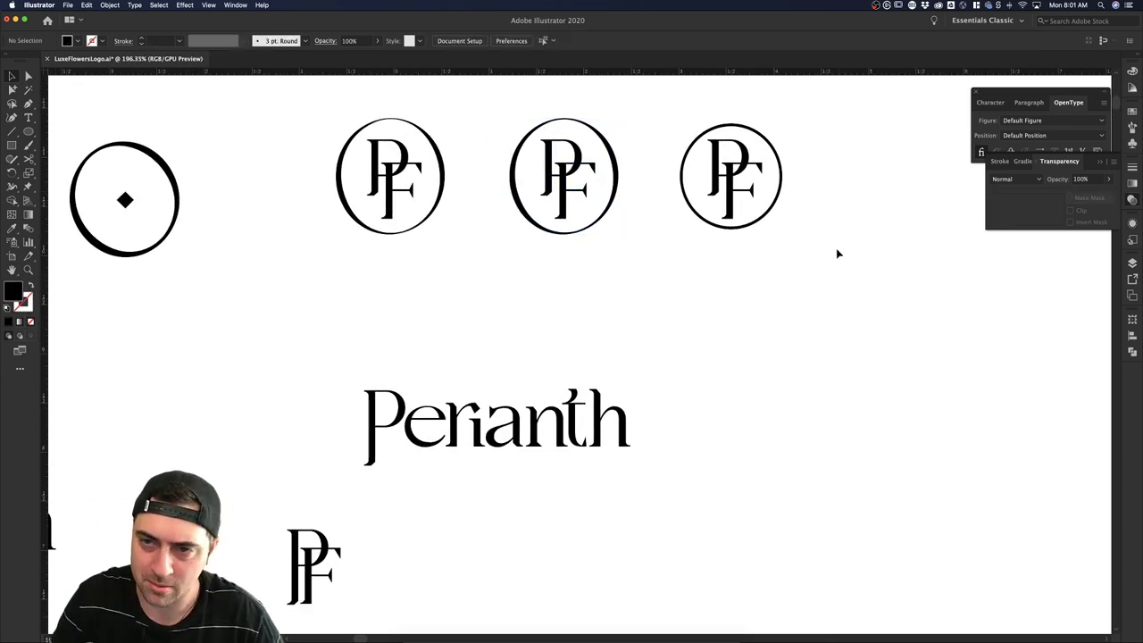
Duplicate the circled third PF monogram as a fourth version beside it.
{"action": "left_click_drag", "start_coordinate": [837, 253], "coordinate": [834, 145]}
{"action": "left_click", "coordinate": [847, 283]}
{"action": "scroll", "coordinate": [842, 230], "scroll_direction": "right", "scroll_amount": 5}
{"action": "scroll", "coordinate": [842, 230], "scroll_direction": "up", "scroll_amount": 1}
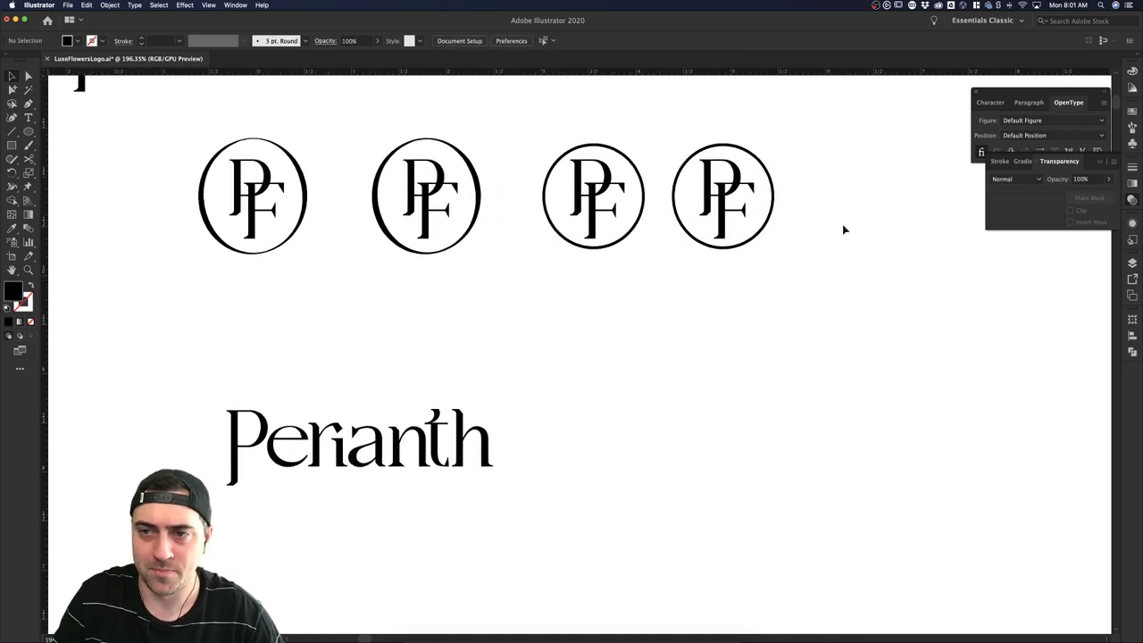
Try the lens-shaped variable width profile, thick in the middle and tapered at both ends, on the fourth monogram's circle.
{"action": "left_click", "coordinate": [726, 156]}
{"action": "left_click", "coordinate": [303, 41]}
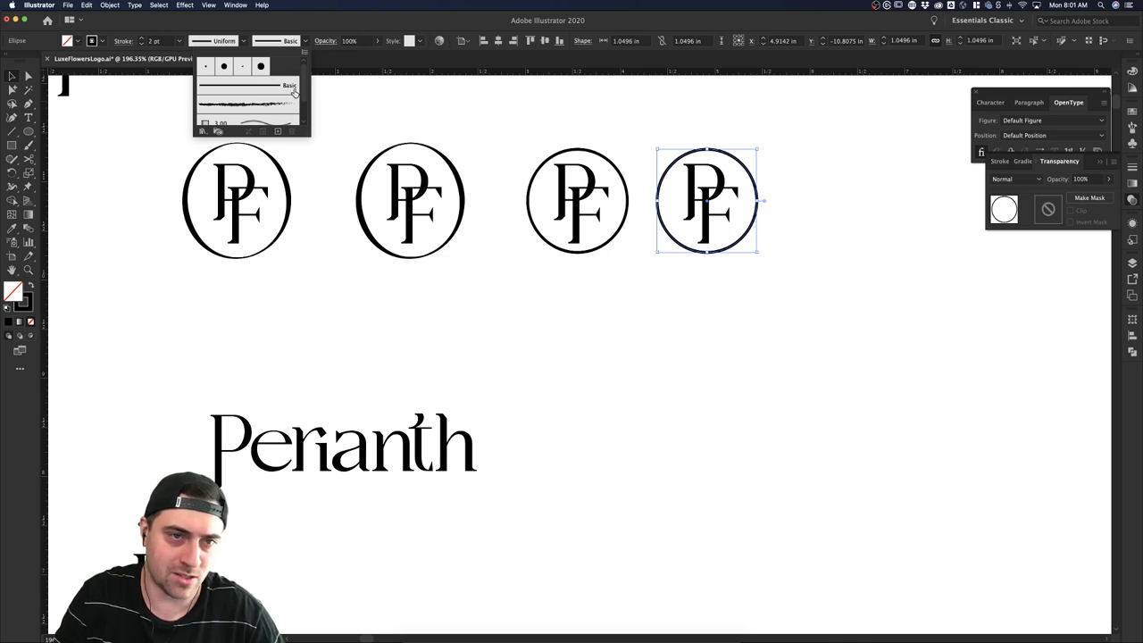
{"action": "scroll", "coordinate": [295, 93], "scroll_direction": "down", "scroll_amount": 2}
{"action": "scroll", "coordinate": [295, 92], "scroll_direction": "up", "scroll_amount": 2}
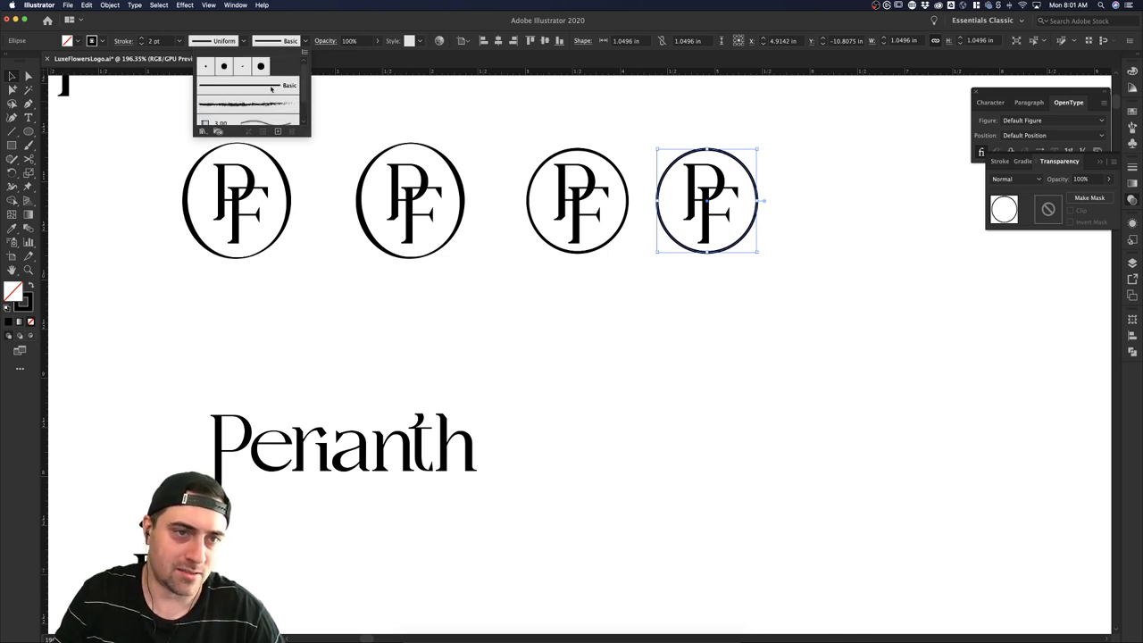
{"action": "left_click", "coordinate": [243, 40]}
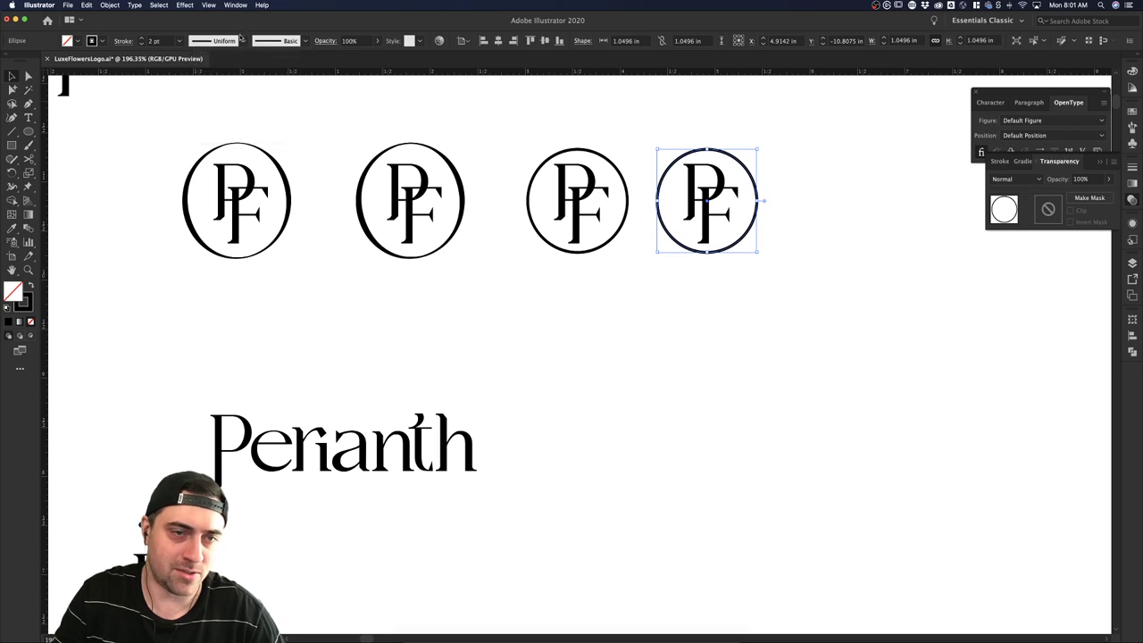
{"action": "left_click", "coordinate": [237, 41]}
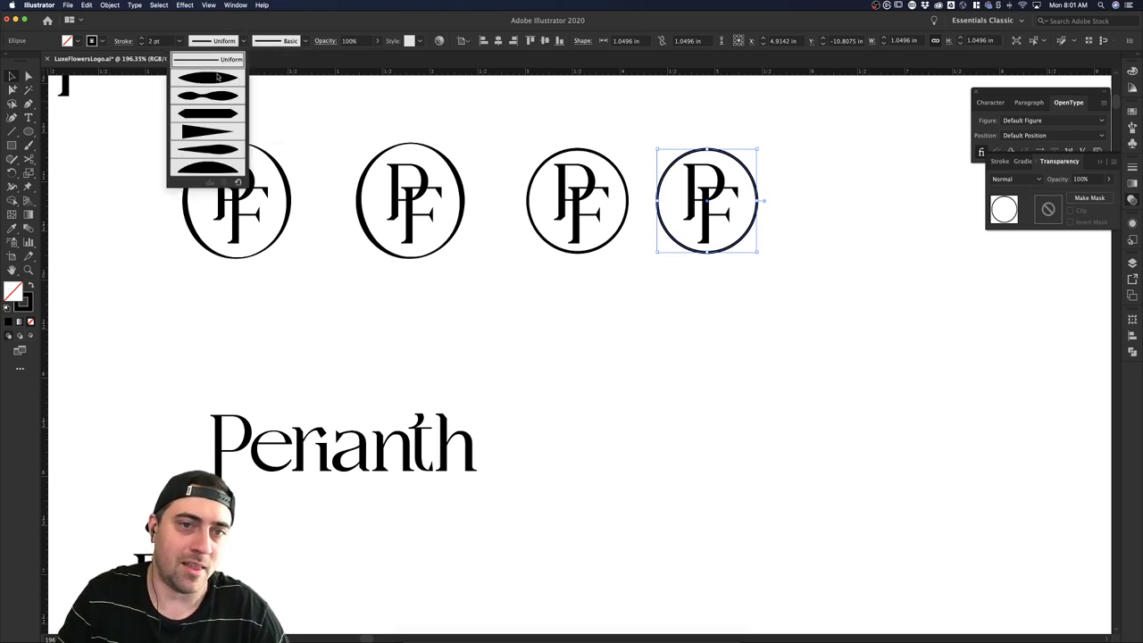
{"action": "left_click", "coordinate": [217, 77]}
{"action": "left_click", "coordinate": [569, 120]}
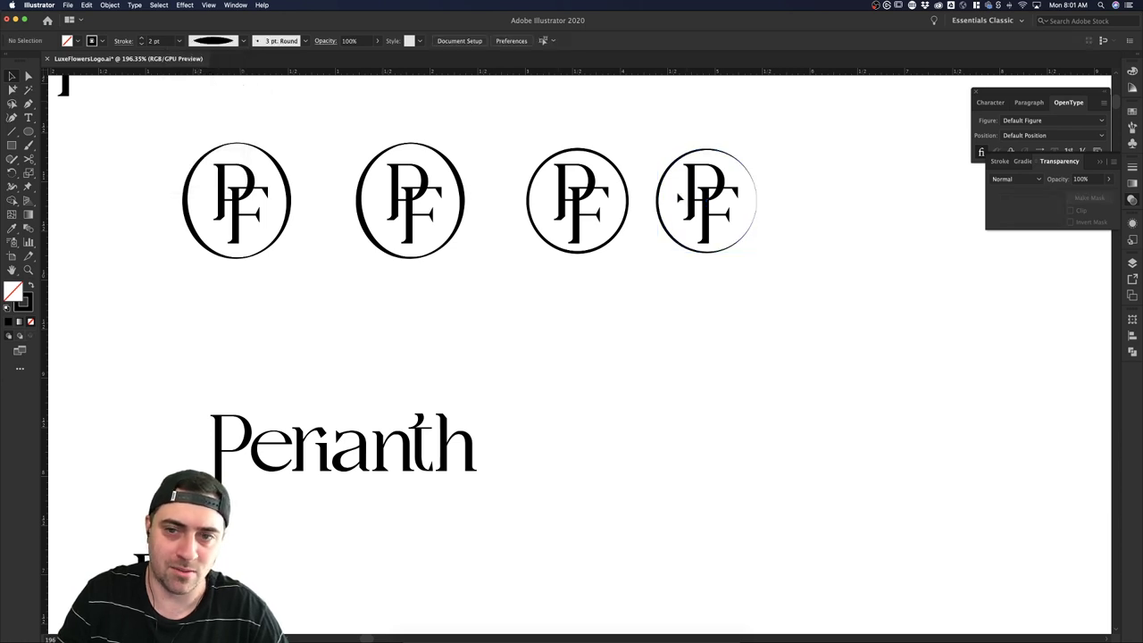
Try the double-bulge variable width profile with a narrow middle on the fourth monogram's circle.
{"action": "left_click", "coordinate": [661, 198]}
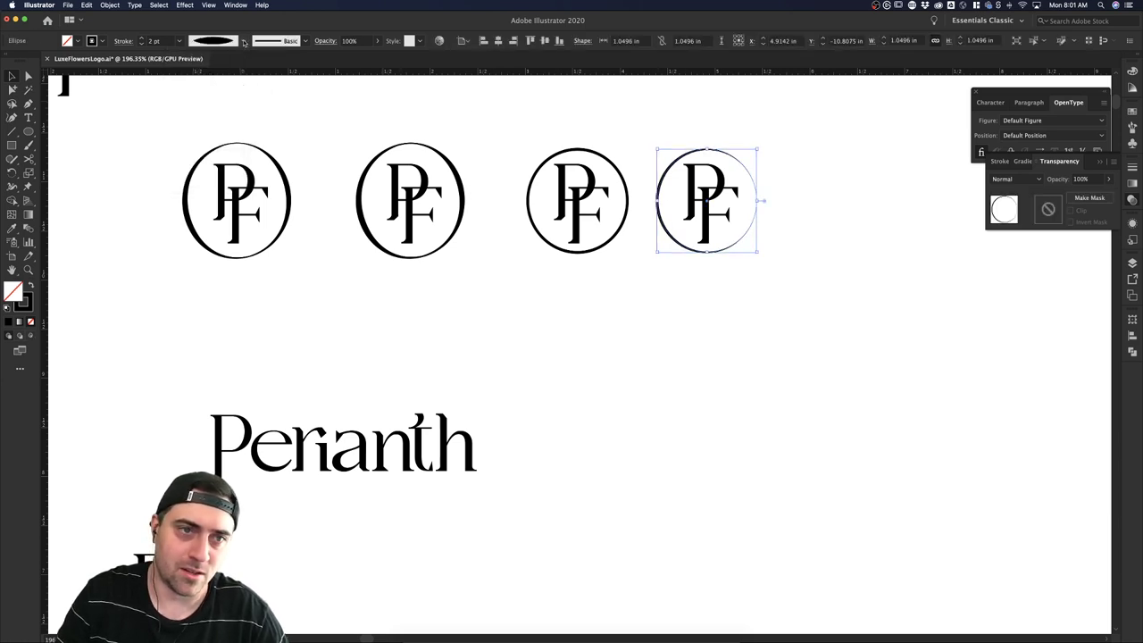
{"action": "left_click", "coordinate": [243, 40]}
{"action": "left_click", "coordinate": [214, 93]}
{"action": "left_click", "coordinate": [730, 147]}
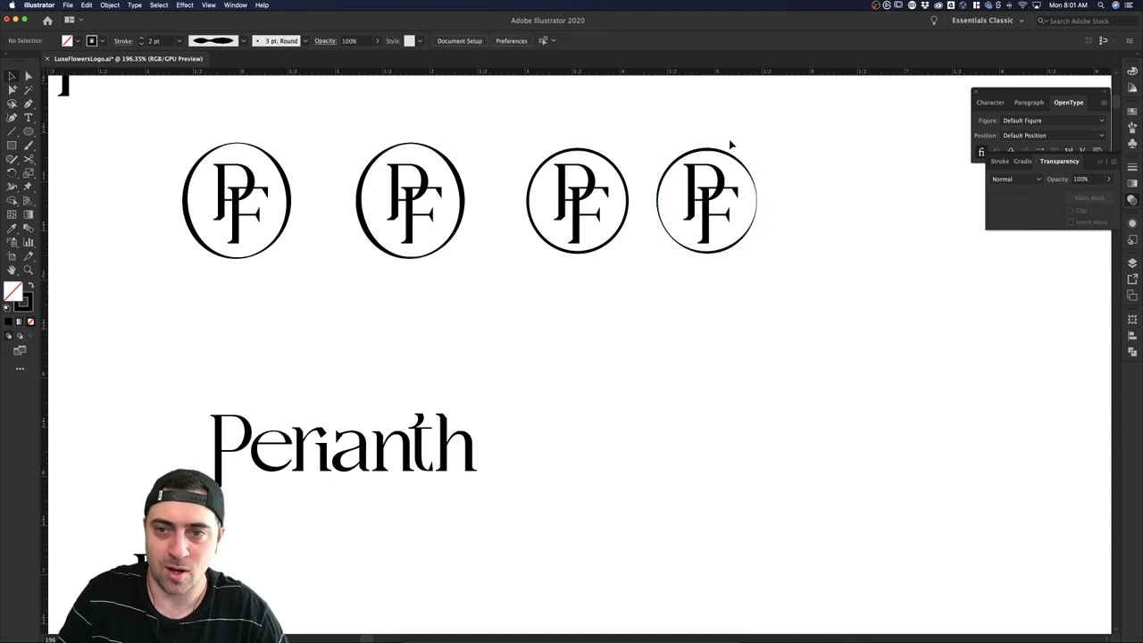
Apply the flat bar-shaped variable width profile with short pointed ends to the fourth monogram's circle.
{"action": "left_click", "coordinate": [238, 41]}
{"action": "left_click", "coordinate": [216, 111]}
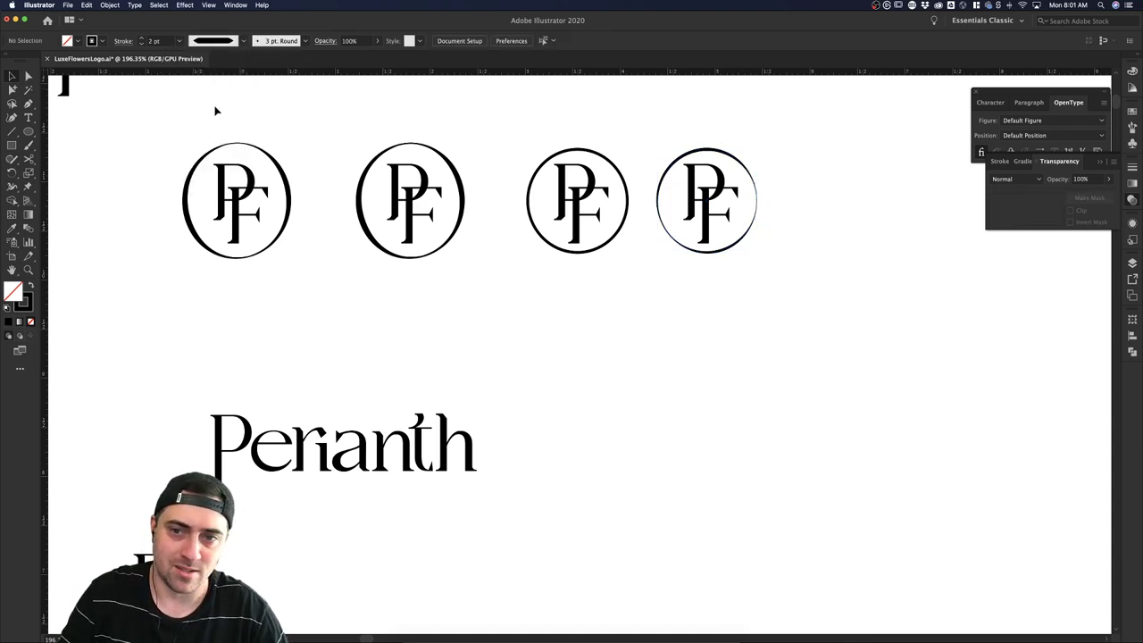
{"action": "left_click", "coordinate": [702, 154]}
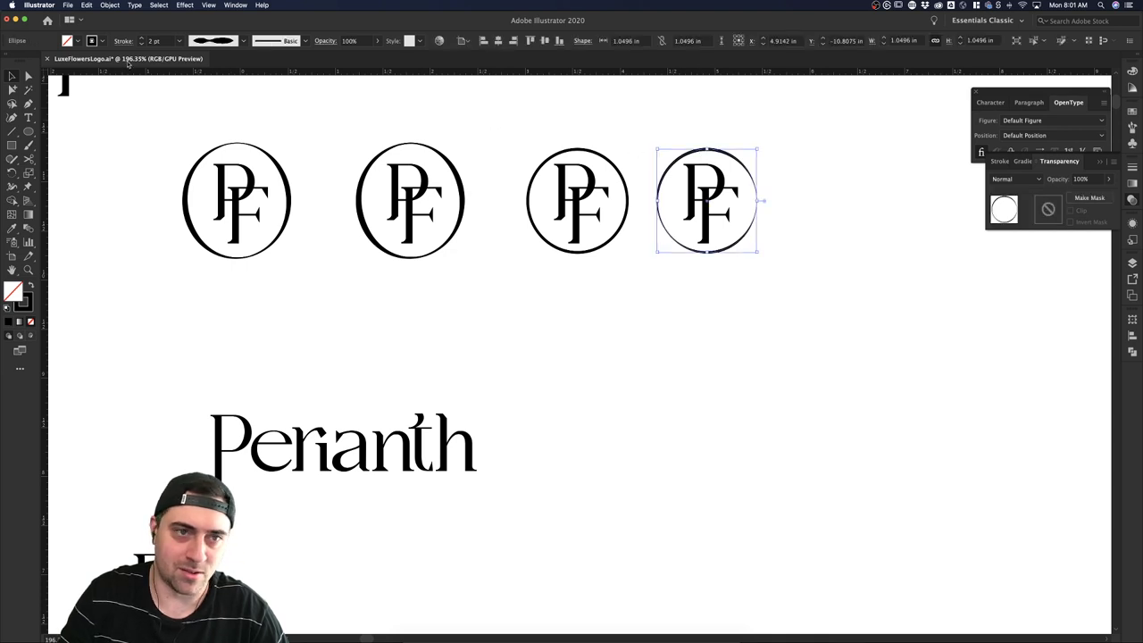
{"action": "left_click", "coordinate": [239, 41]}
{"action": "left_click", "coordinate": [211, 113]}
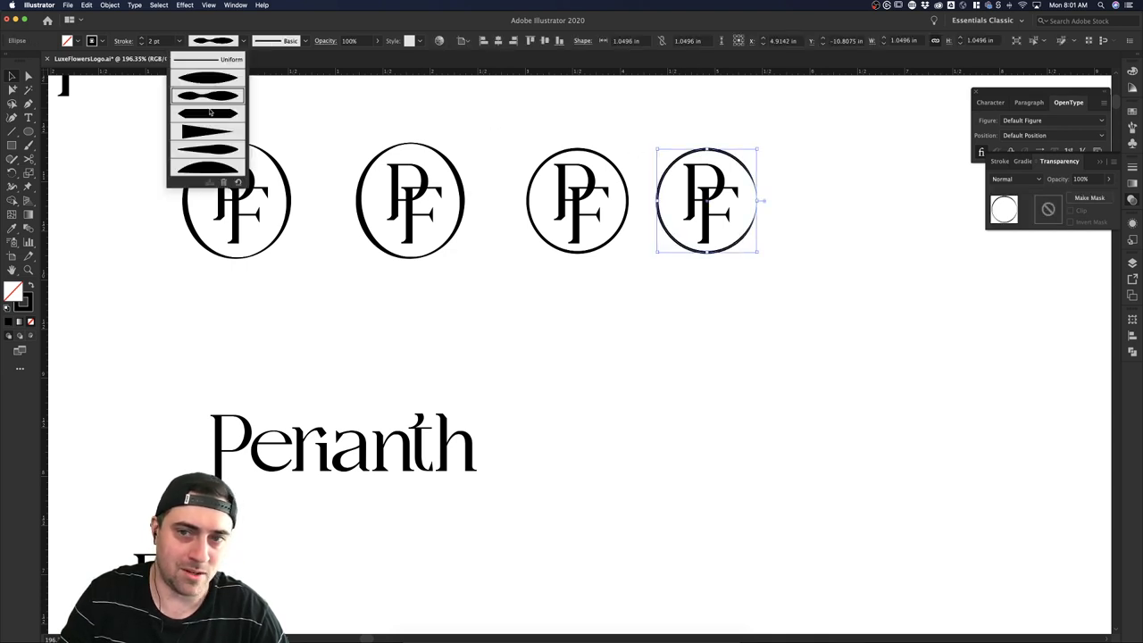
Try the wedge-shaped and the off-centre tapered variable width profiles on the fourth monogram's circle.
{"action": "left_click", "coordinate": [629, 123]}
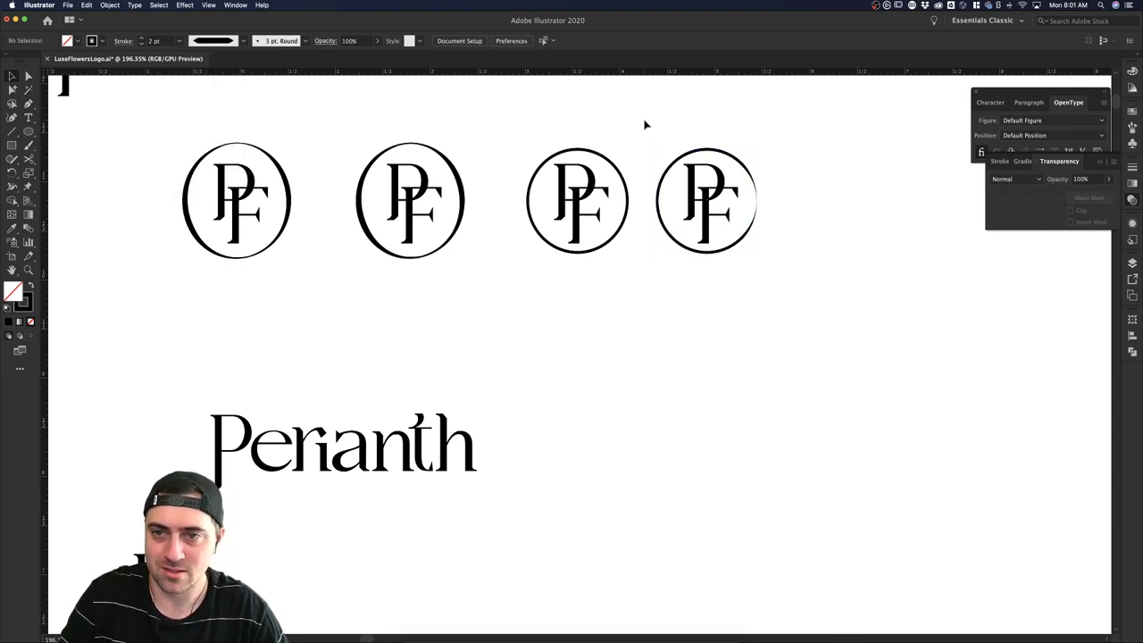
{"action": "left_click", "coordinate": [705, 150]}
{"action": "left_click", "coordinate": [239, 41]}
{"action": "left_click", "coordinate": [231, 134]}
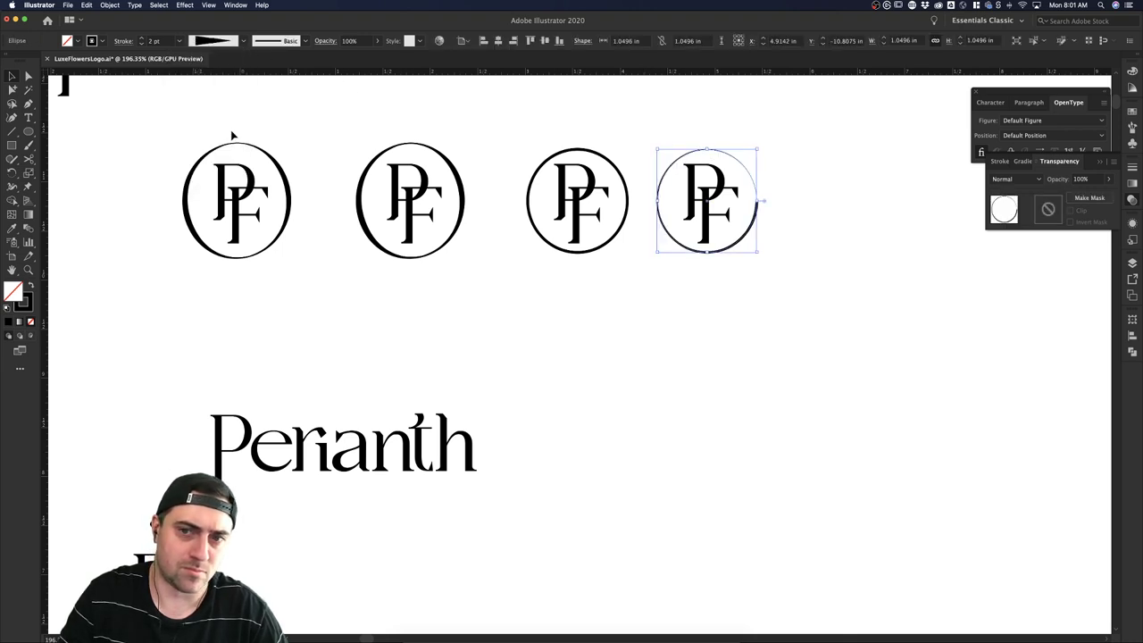
{"action": "left_click", "coordinate": [816, 90]}
{"action": "left_click", "coordinate": [724, 158]}
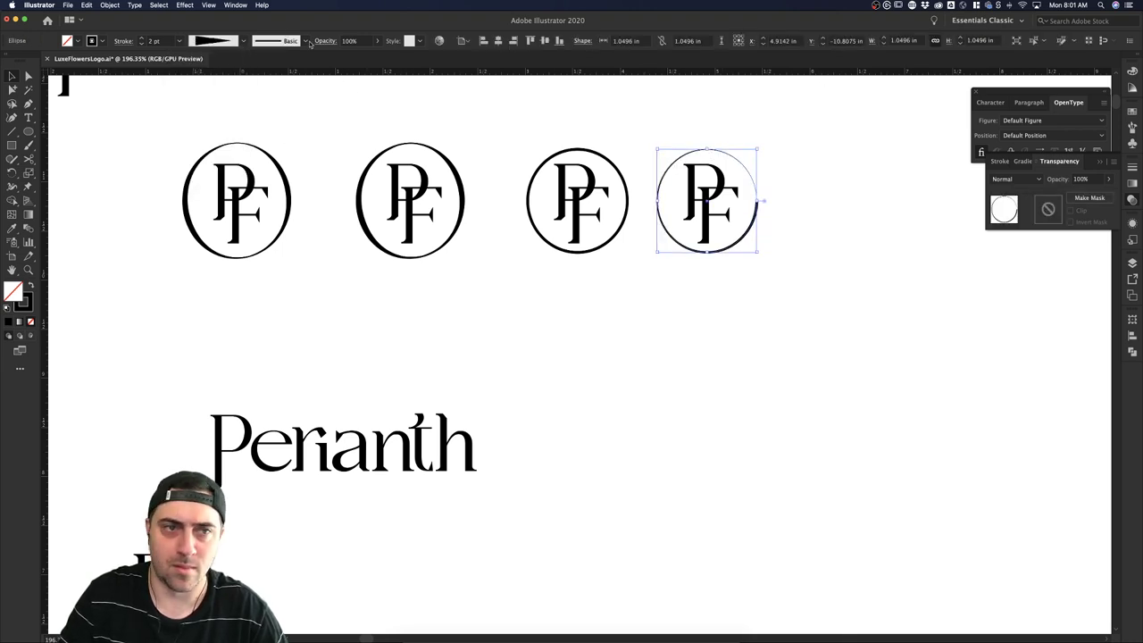
{"action": "left_click", "coordinate": [239, 41]}
{"action": "left_click", "coordinate": [206, 149]}
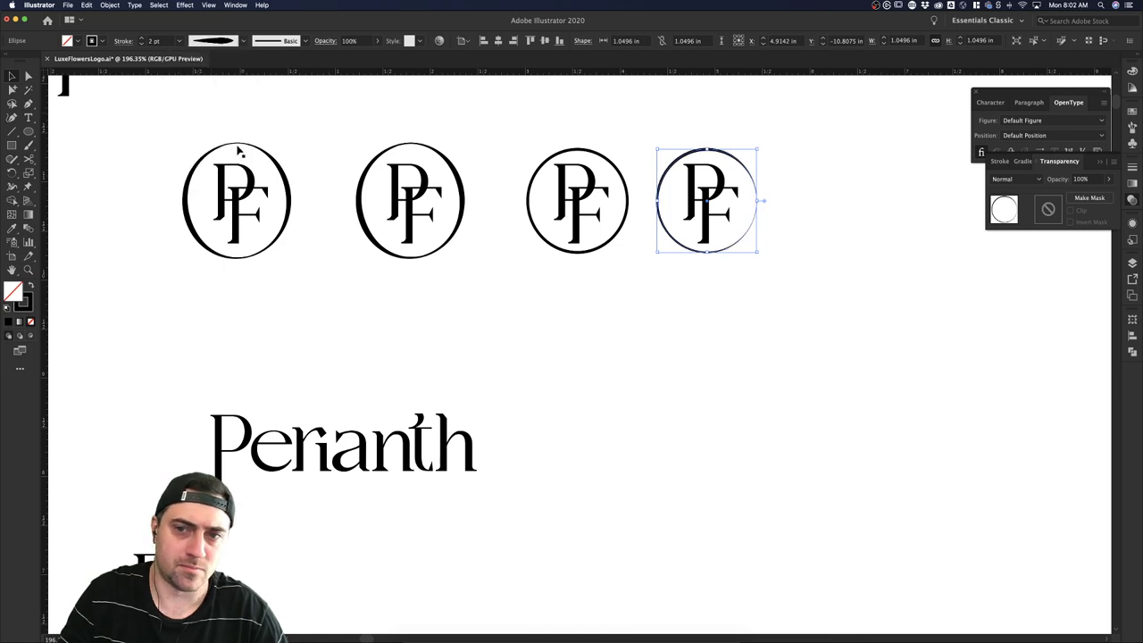
Apply the double-bulge variable width profile with a narrow middle to the fourth monogram's circle.
{"action": "left_click", "coordinate": [239, 41]}
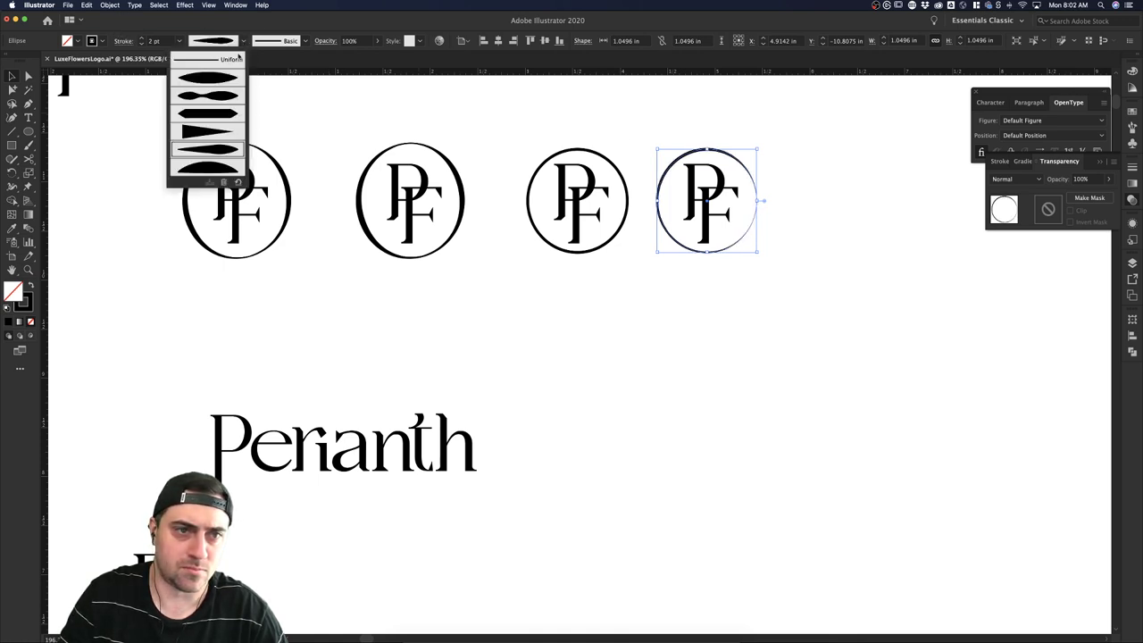
{"action": "left_click", "coordinate": [233, 95]}
{"action": "left_click", "coordinate": [567, 123]}
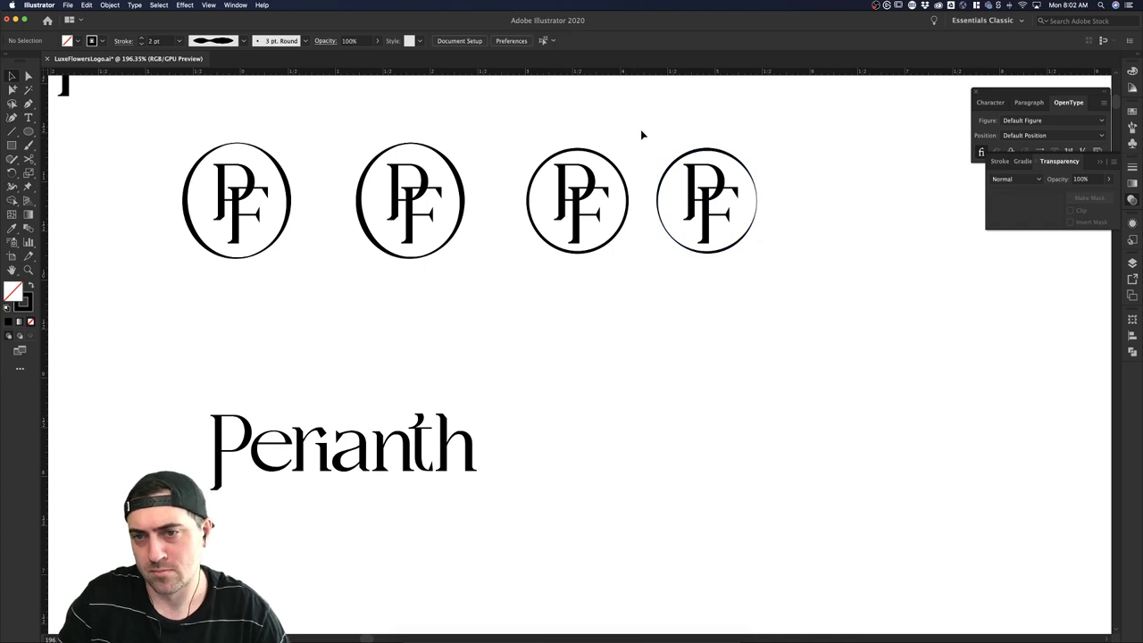
{"action": "scroll", "coordinate": [725, 139], "scroll_direction": "down", "scroll_amount": 3}
{"action": "left_click", "coordinate": [742, 166]}
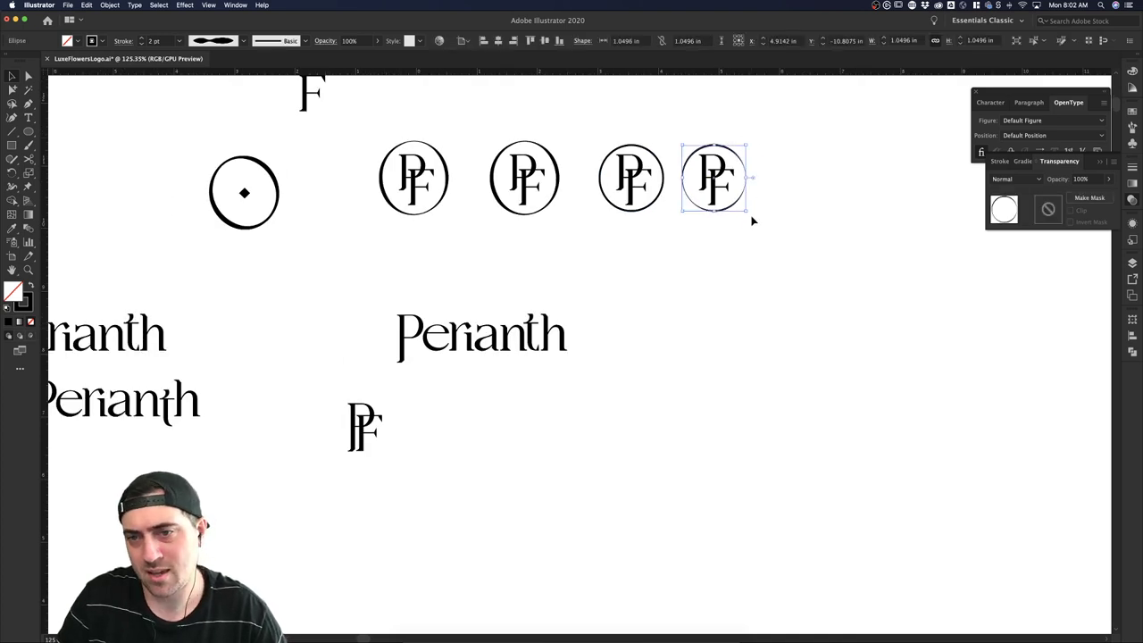
{"action": "left_click", "coordinate": [803, 187]}
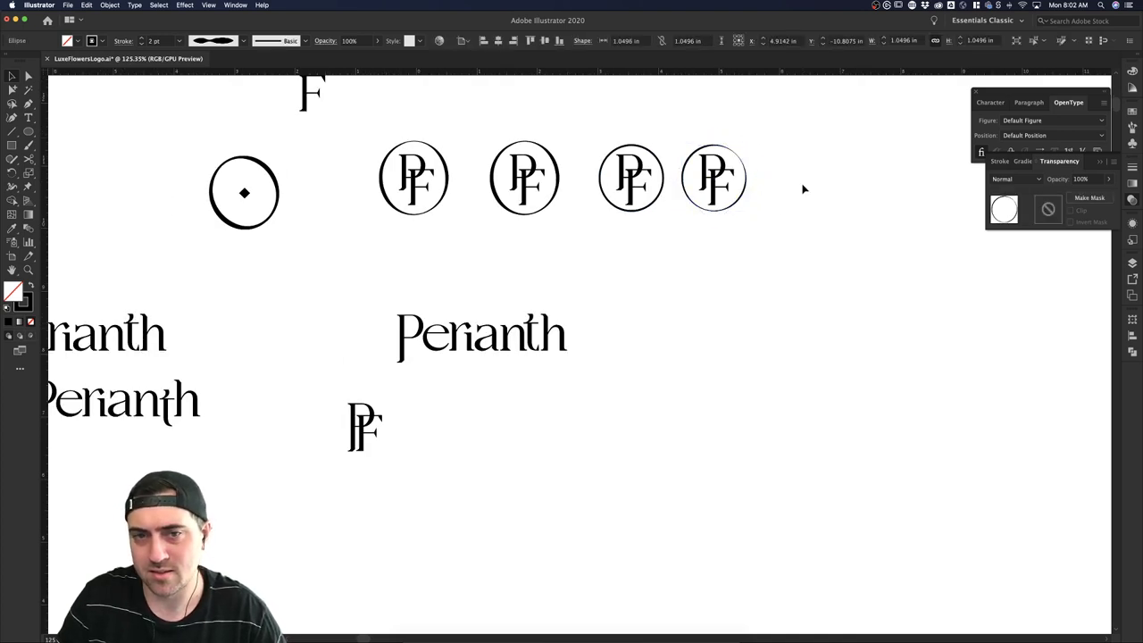
Duplicate the second circled PF monogram into the empty space beneath the third one.
{"action": "left_click", "coordinate": [539, 187]}
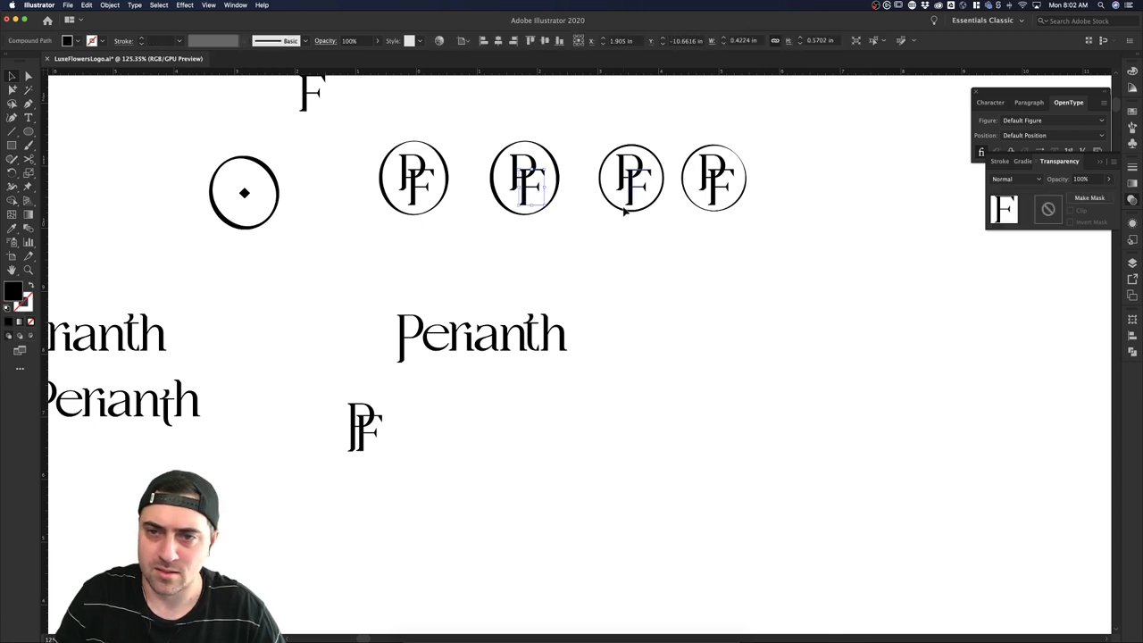
{"action": "left_click", "coordinate": [743, 213]}
{"action": "left_click_drag", "start_coordinate": [476, 111], "coordinate": [625, 265]}
{"action": "left_click", "coordinate": [573, 189]}
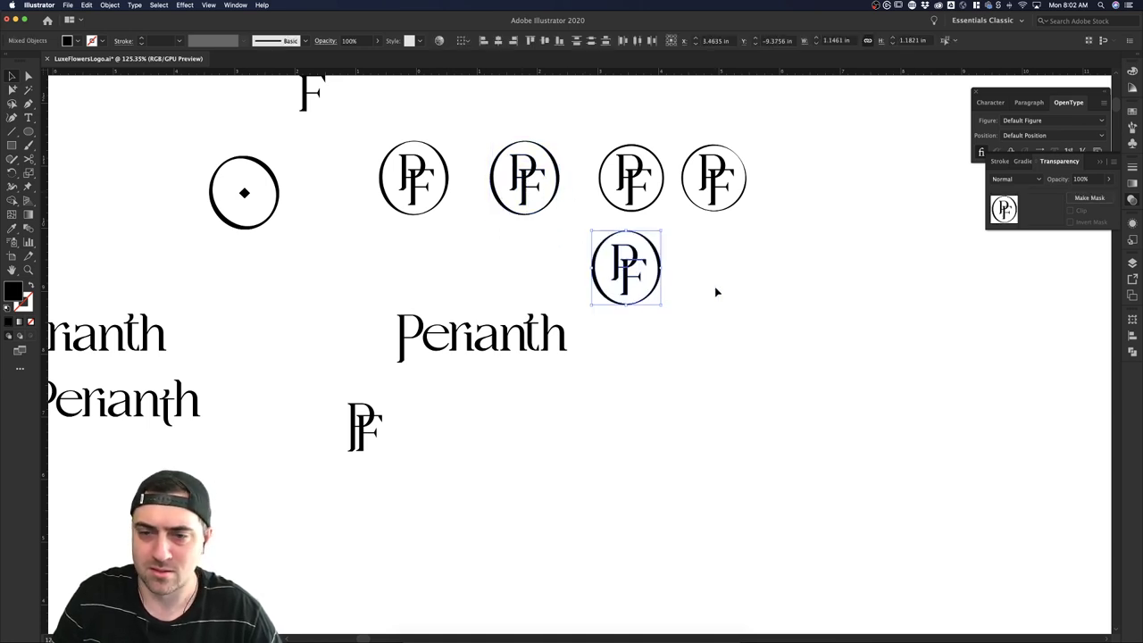
{"action": "left_click", "coordinate": [720, 288]}
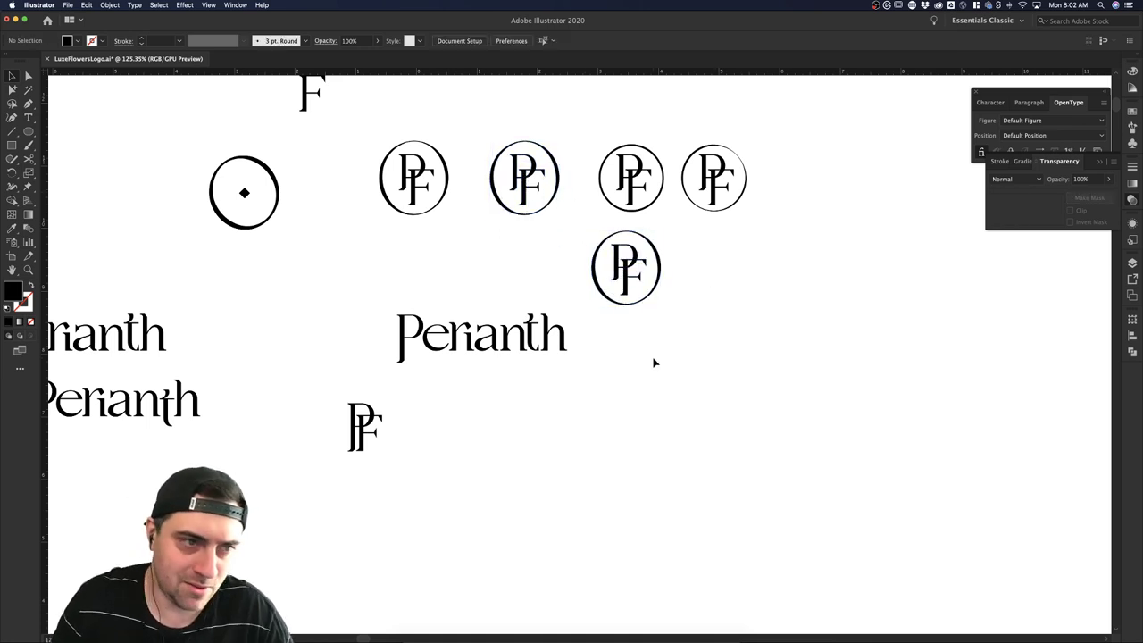
Copy the duplicated circled PF monogram and switch to the flower stationery photo in Photoshop.
{"action": "left_click", "coordinate": [591, 250]}
{"action": "left_click_drag", "start_coordinate": [679, 298], "coordinate": [589, 257]}
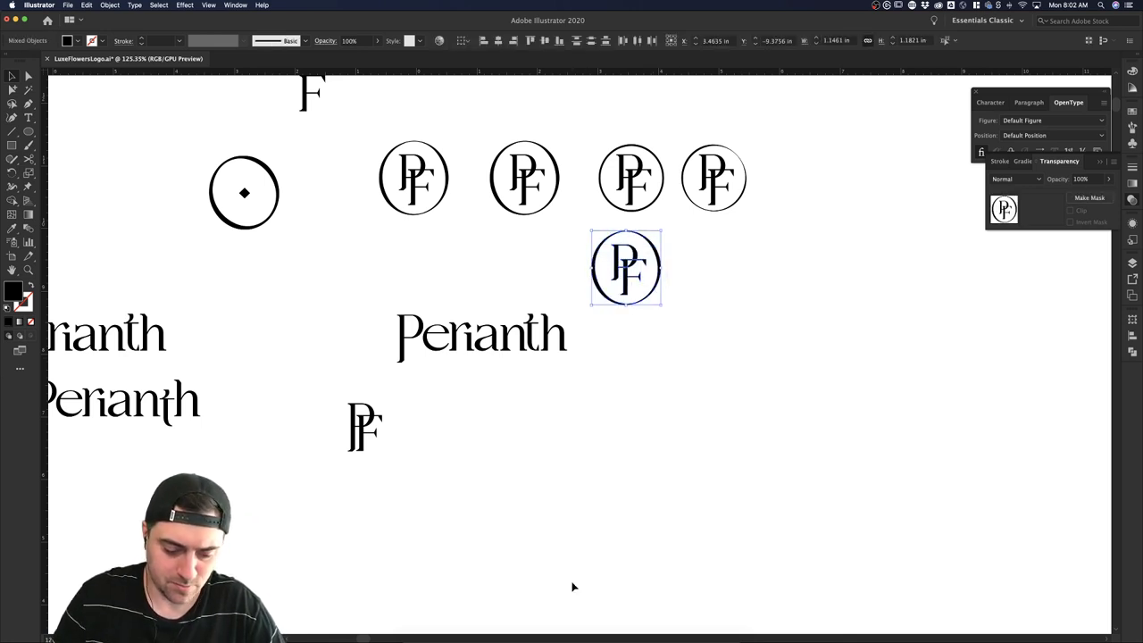
{"action": "left_click", "coordinate": [551, 520]}
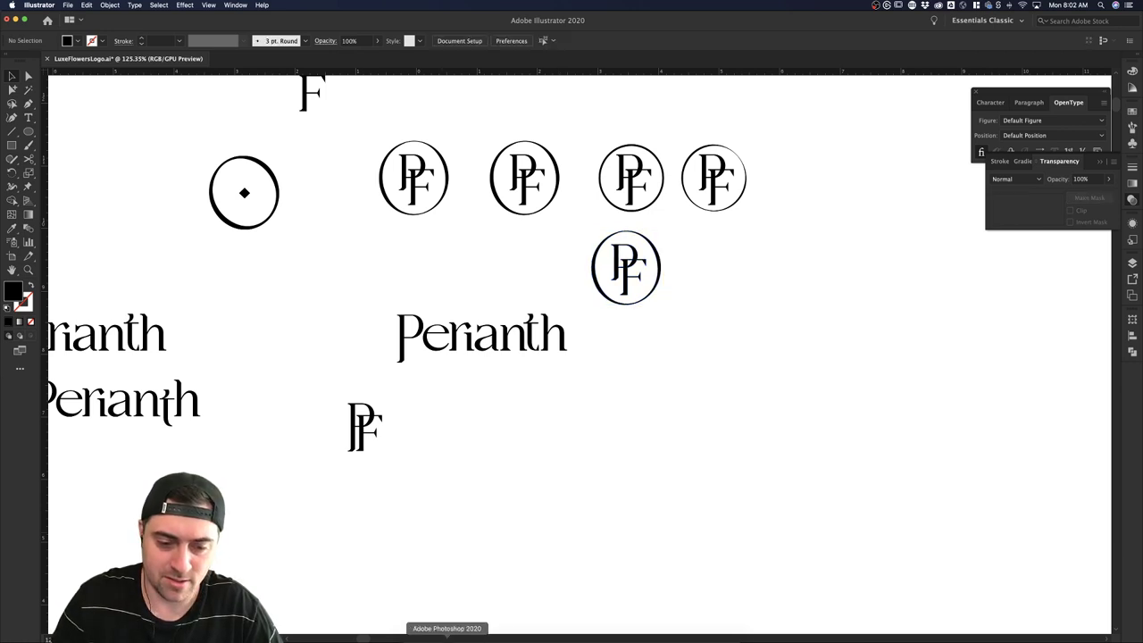
{"action": "left_click", "coordinate": [592, 265]}
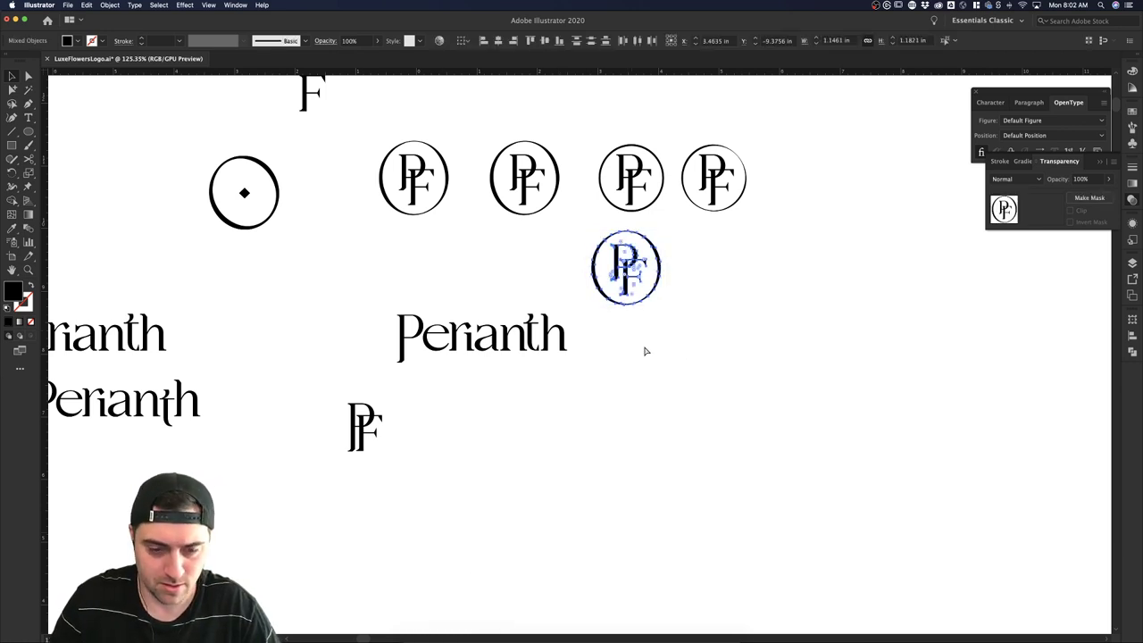
{"action": "left_click", "coordinate": [645, 347]}
{"action": "left_click", "coordinate": [446, 638]}
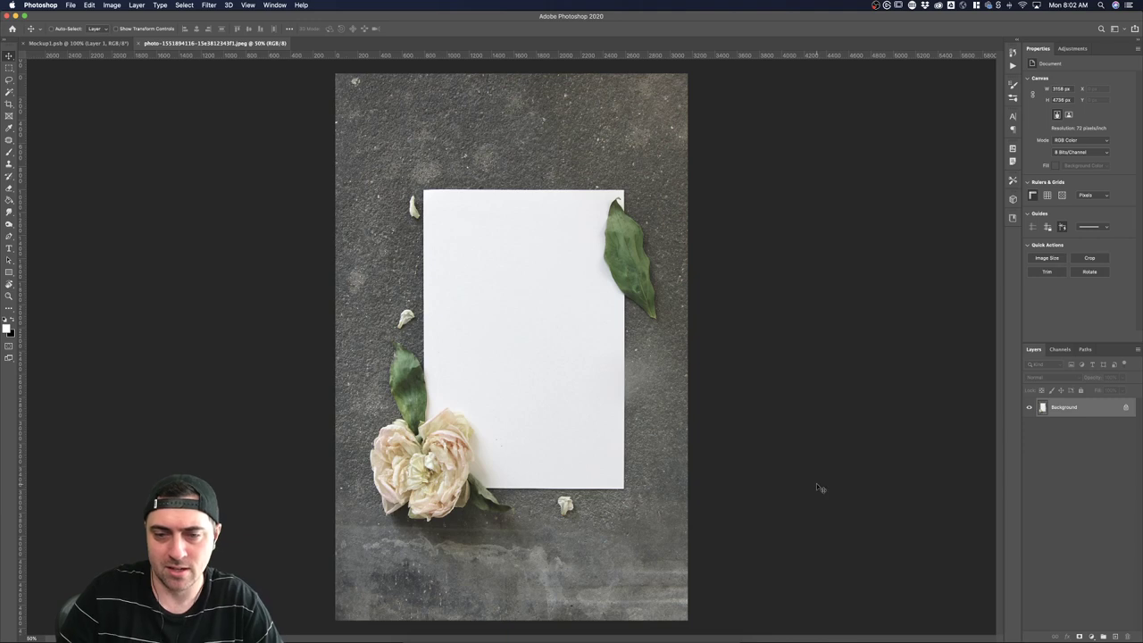
Add a new layer to the stationery photo and paste the monogram as a smart object.
{"action": "left_click", "coordinate": [1109, 631]}
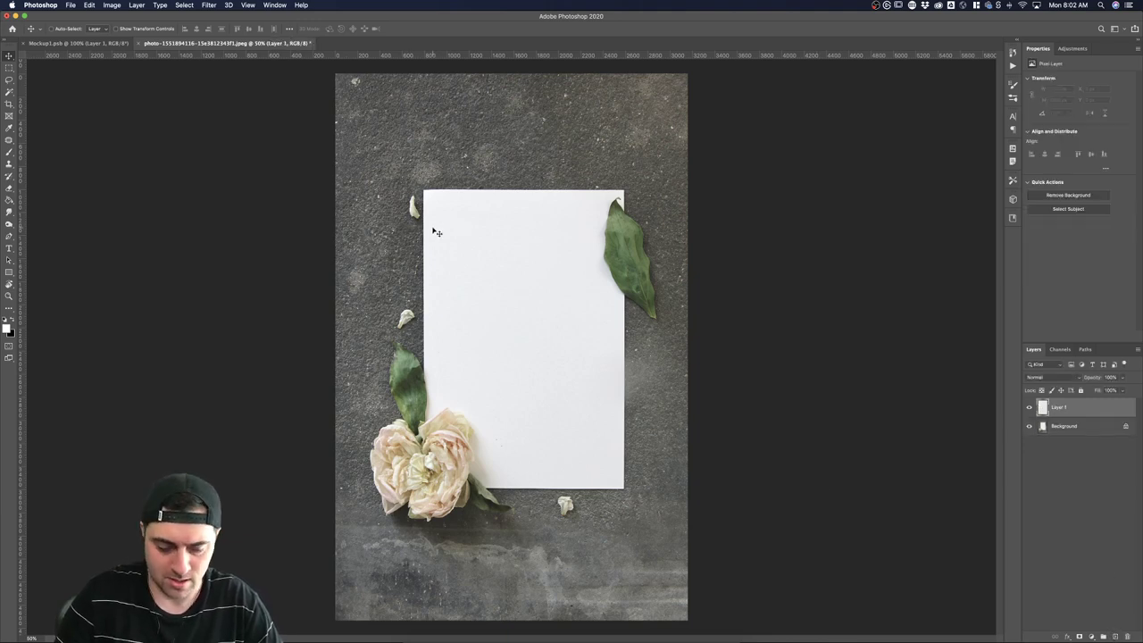
{"action": "key", "text": "super+v"}
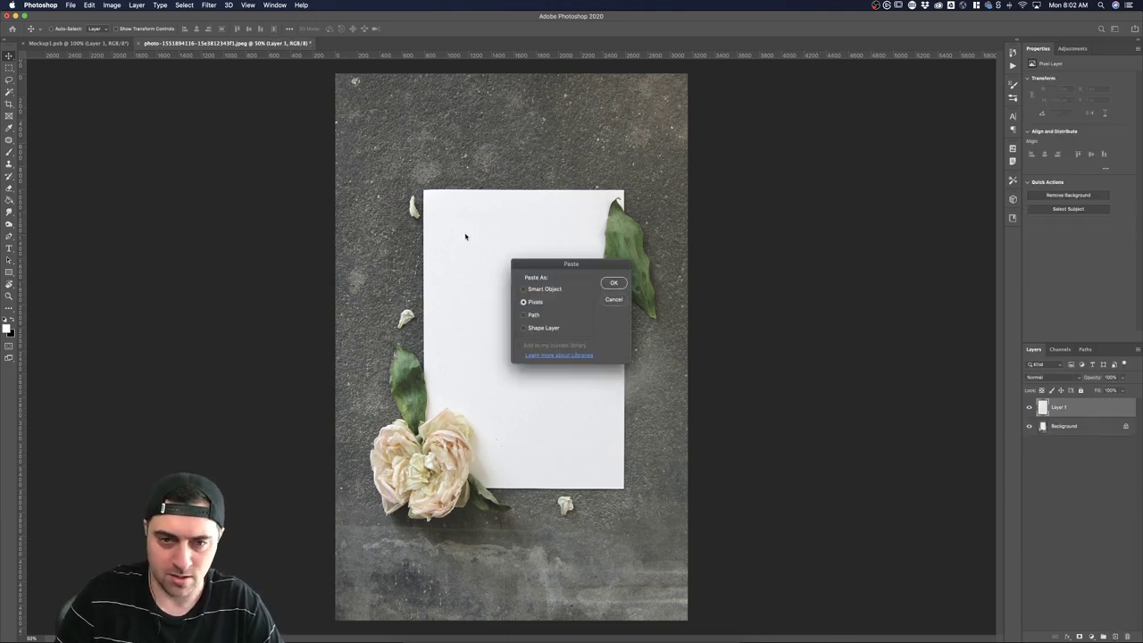
{"action": "left_click", "coordinate": [564, 289]}
{"action": "left_click", "coordinate": [613, 283]}
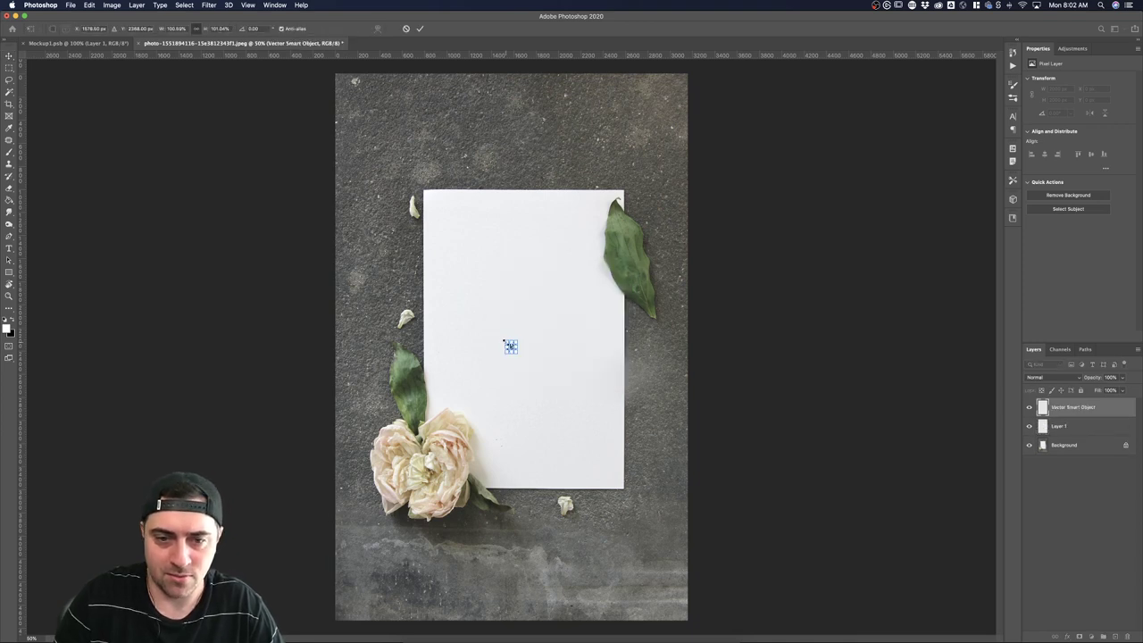
{"action": "key", "text": "Return"}
Move the monogram to the upper-left corner of the white sheet and scale it to about 124 × 128 px.
{"action": "left_click_drag", "start_coordinate": [512, 347], "coordinate": [453, 224]}
{"action": "key", "text": "super+t"}
{"action": "key", "text": "Return"}
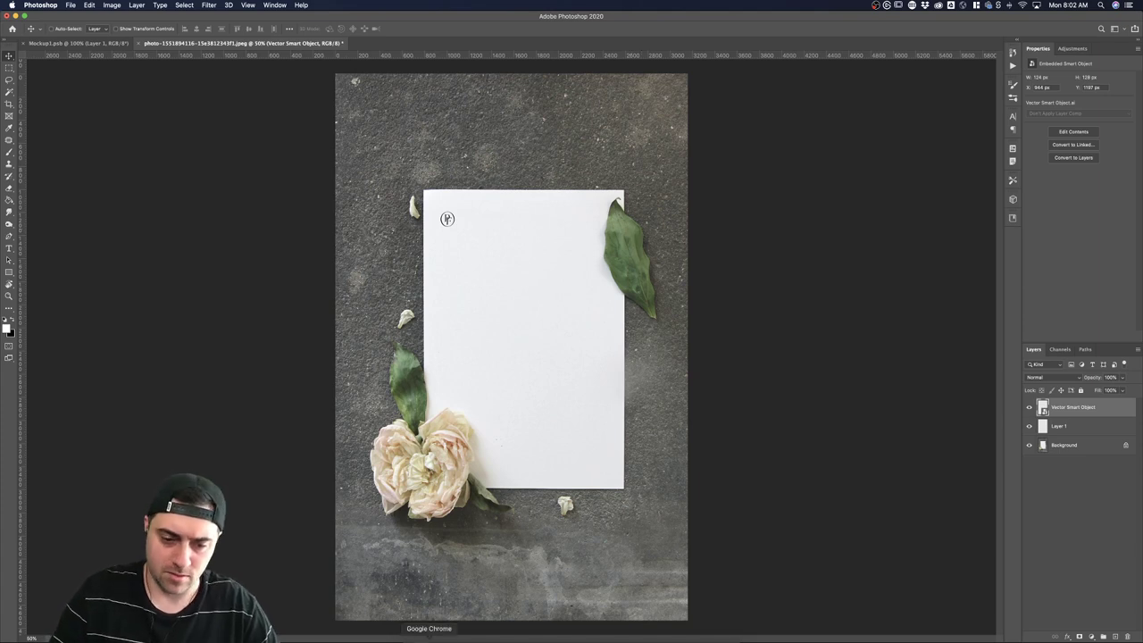
Copy the custom Perianth wordmark from Illustrator and paste it into the Photoshop stationery mockup as a smart object.
{"action": "left_click", "coordinate": [500, 636]}
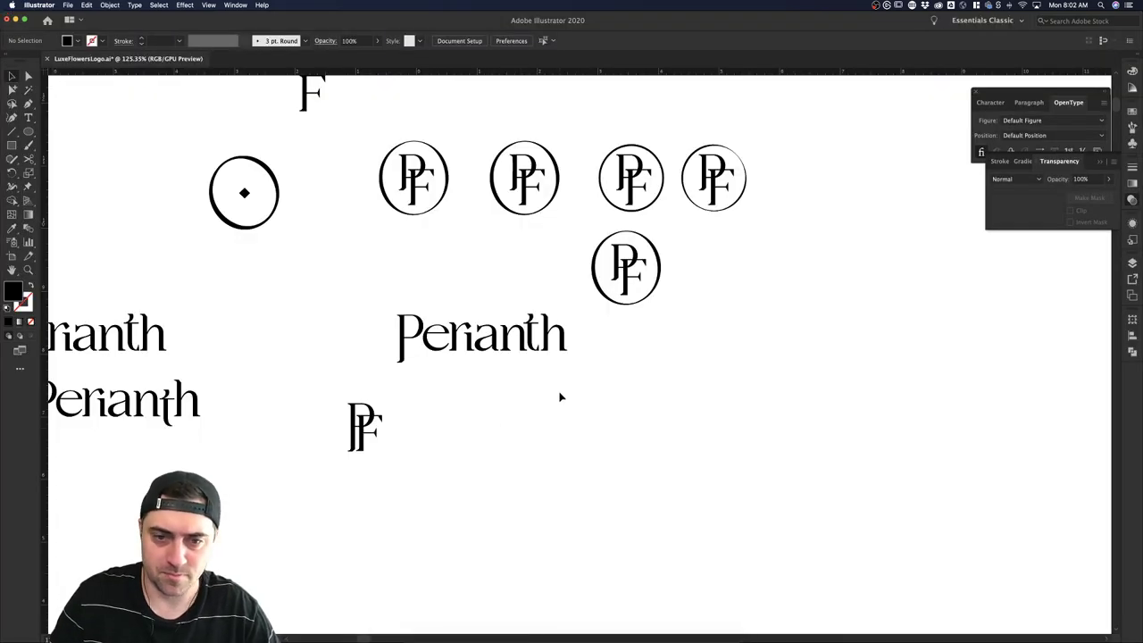
{"action": "left_click_drag", "start_coordinate": [559, 396], "coordinate": [390, 319]}
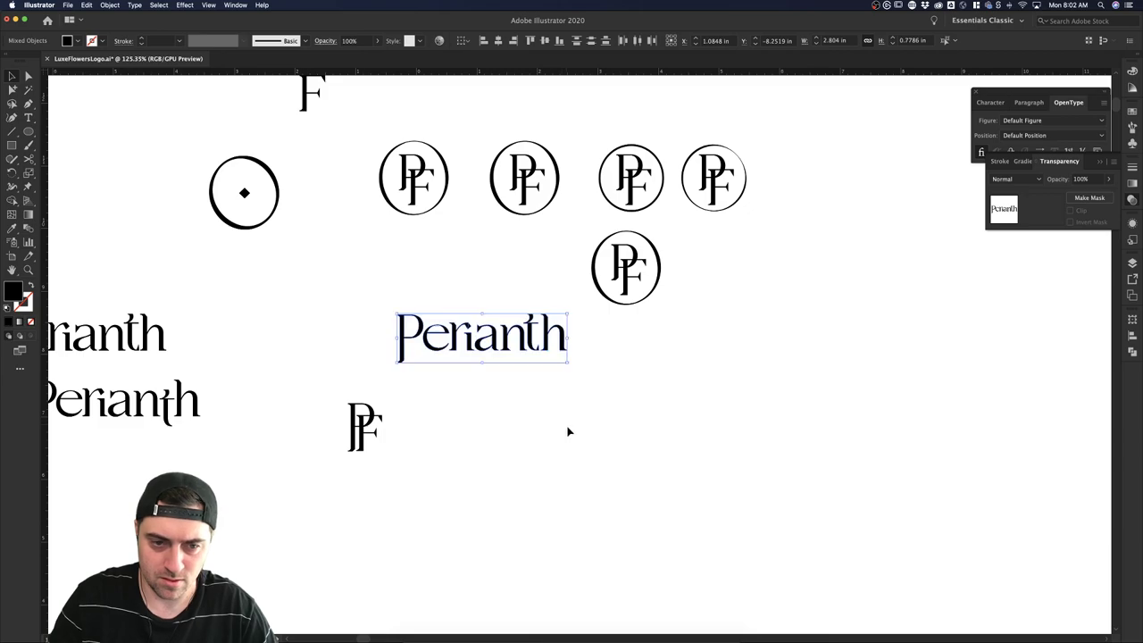
{"action": "left_click", "coordinate": [566, 429]}
{"action": "left_click", "coordinate": [455, 635]}
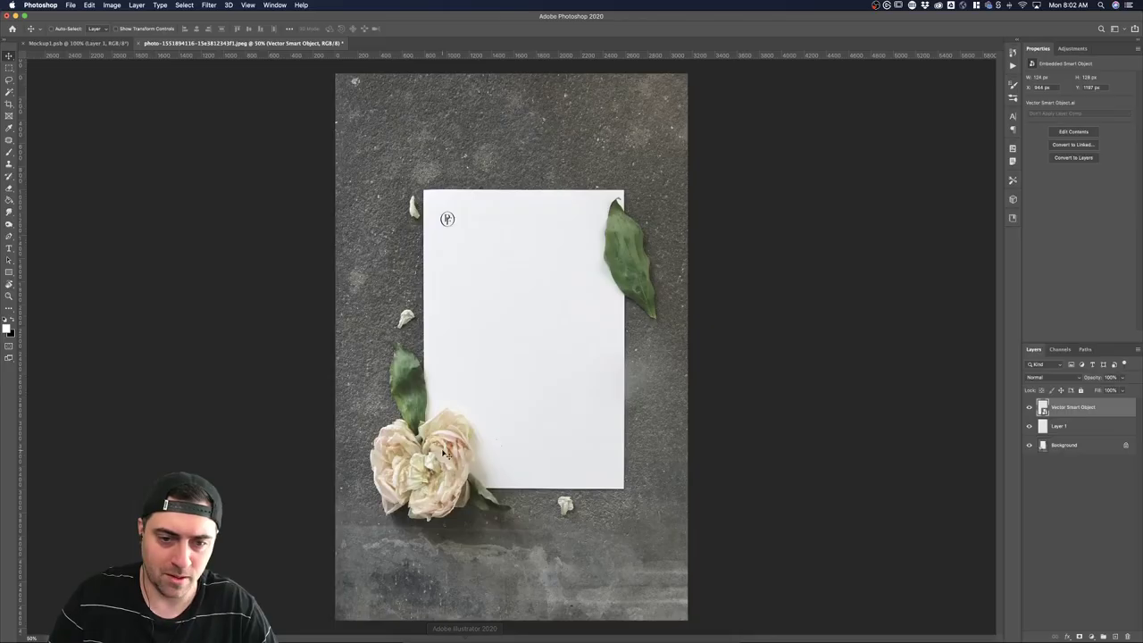
{"action": "key", "text": "super+v"}
{"action": "left_click", "coordinate": [613, 282]}
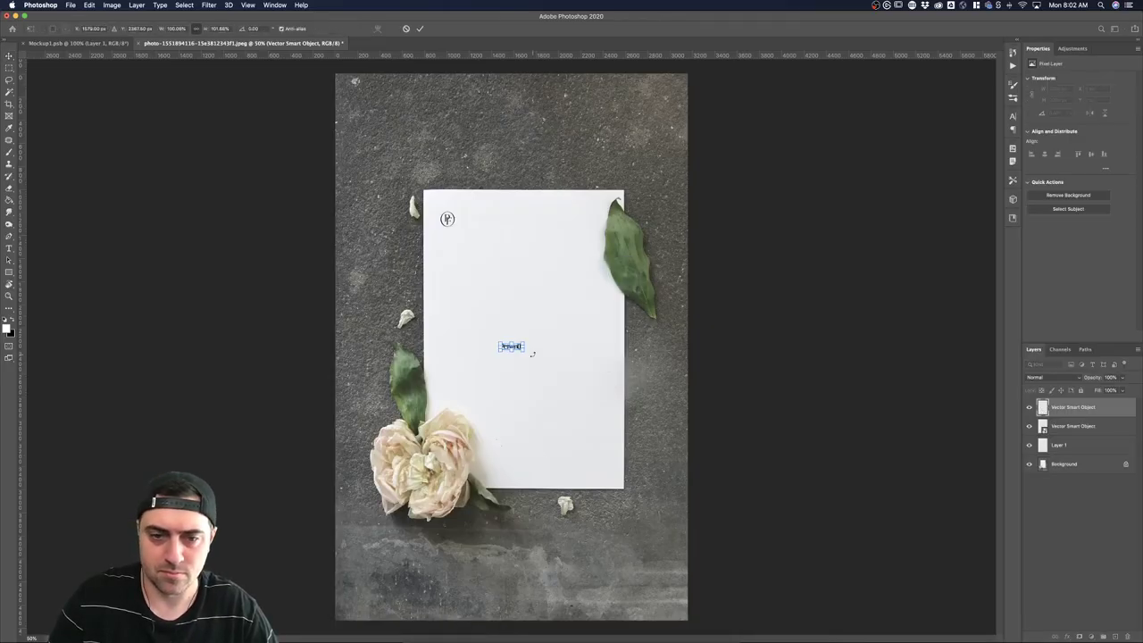
{"action": "key", "text": "Return"}
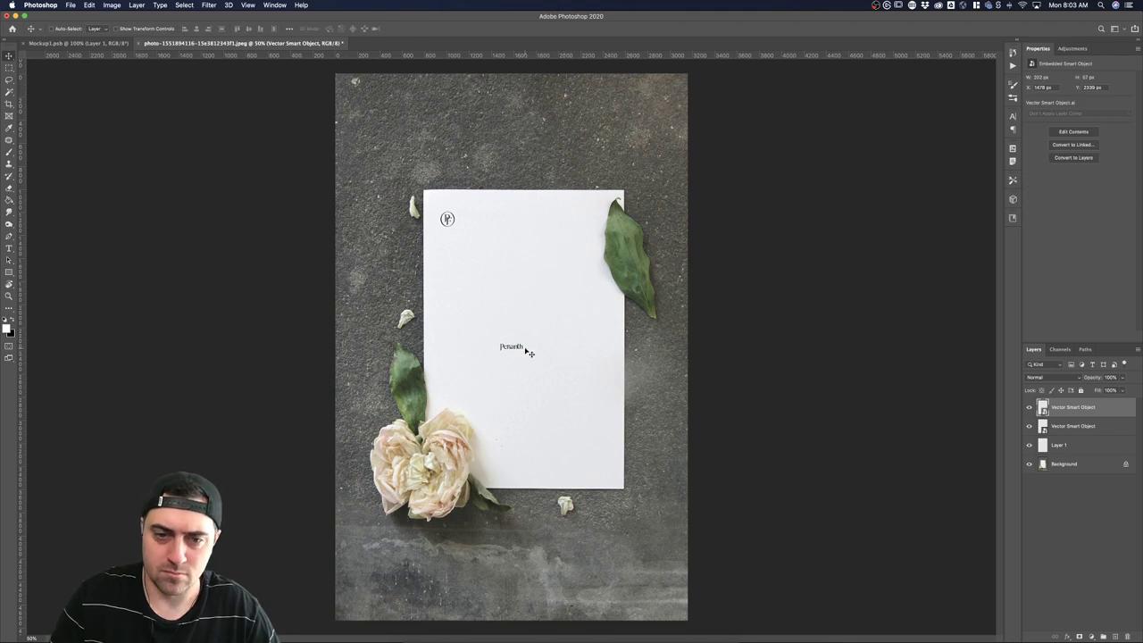
Move the Perianth wordmark to the lower-right corner of the sheet and scale it to about 258 × 73 px.
{"action": "left_click_drag", "start_coordinate": [527, 352], "coordinate": [606, 473]}
{"action": "key", "text": "ctrl+t"}
{"action": "key", "text": "Return"}
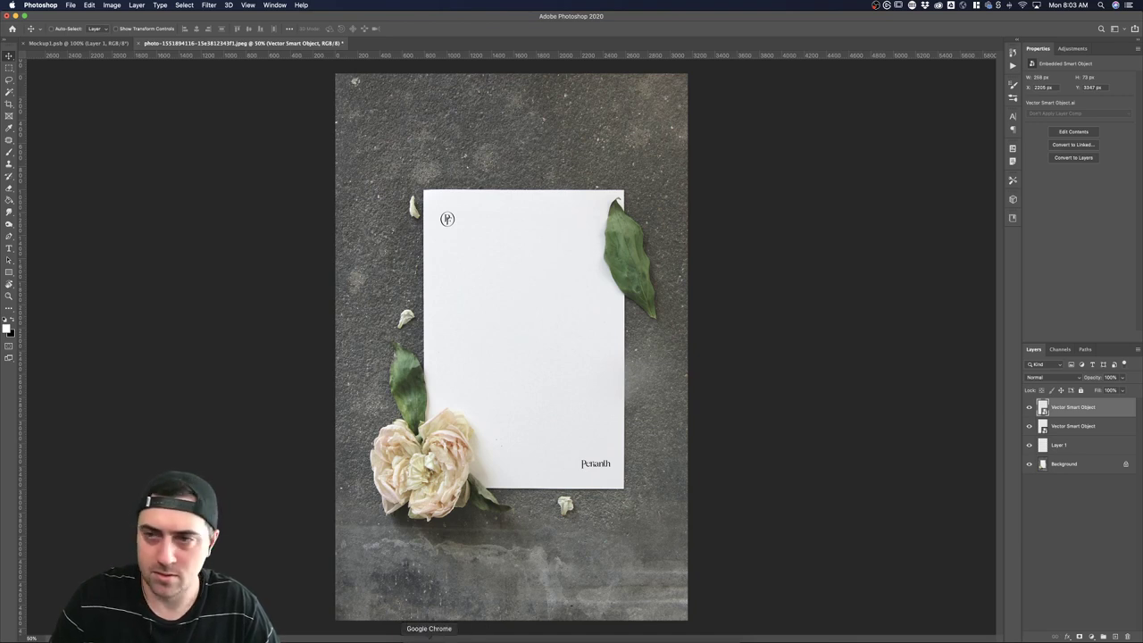
{"action": "left_click", "coordinate": [429, 637]}
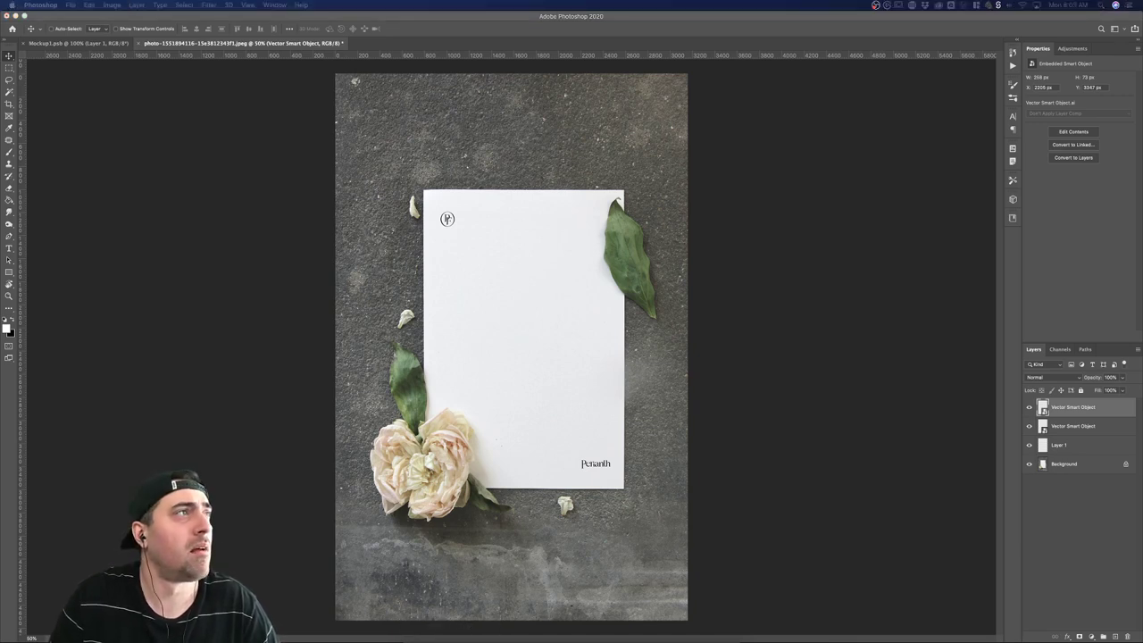
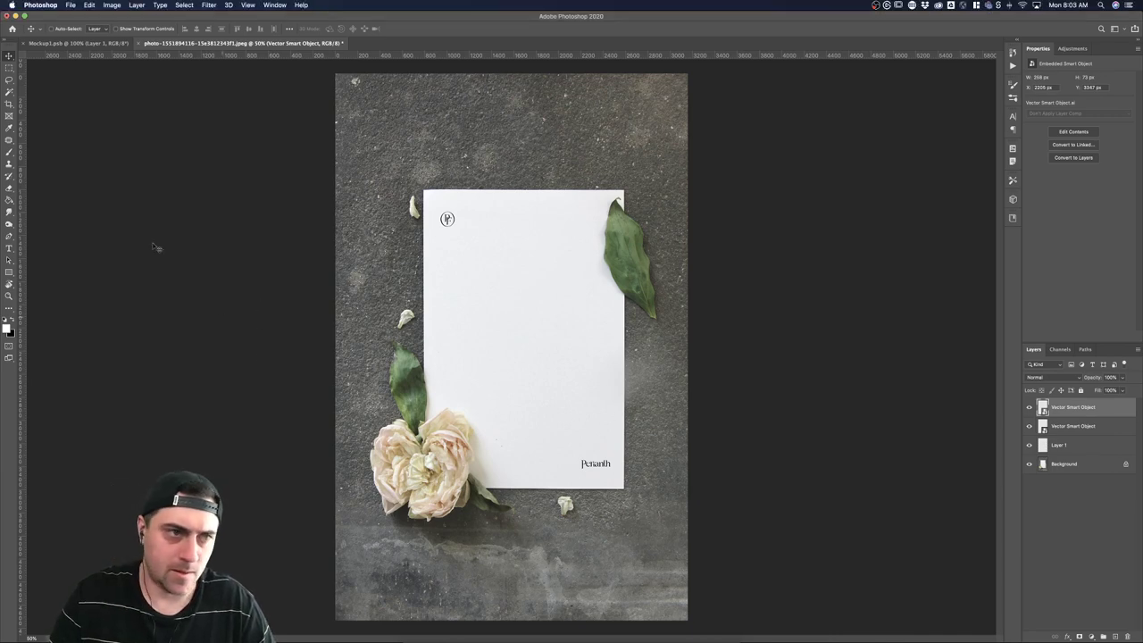
{"action": "key", "text": "t"}
{"action": "left_click", "coordinate": [444, 251]}
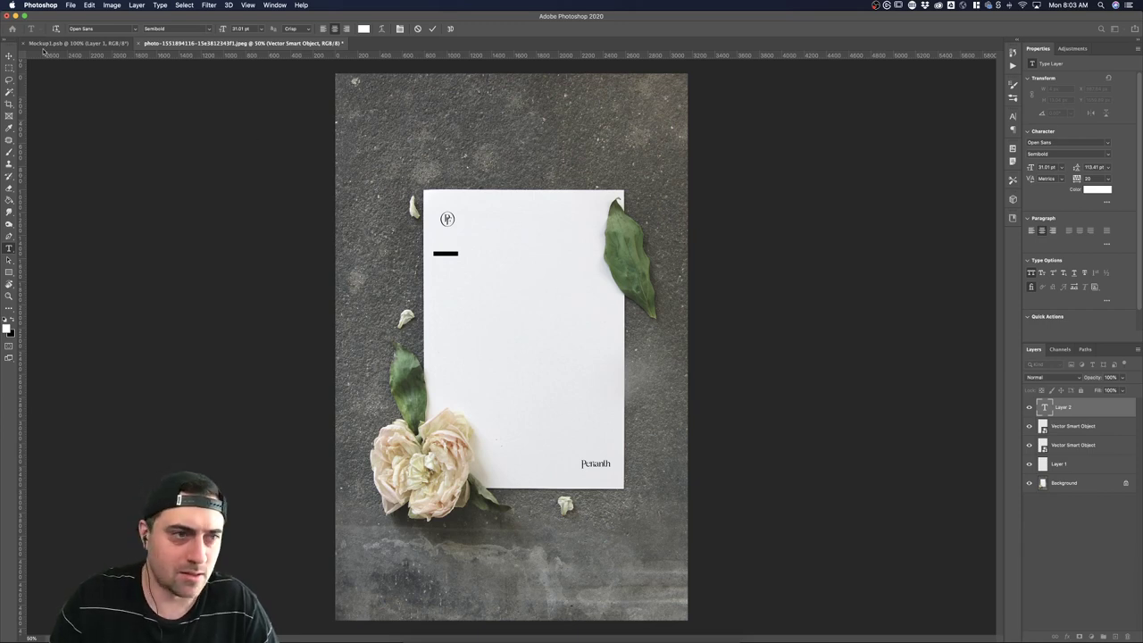
{"action": "left_click", "coordinate": [9, 55]}
{"action": "left_click", "coordinate": [487, 298], "text": "super"}
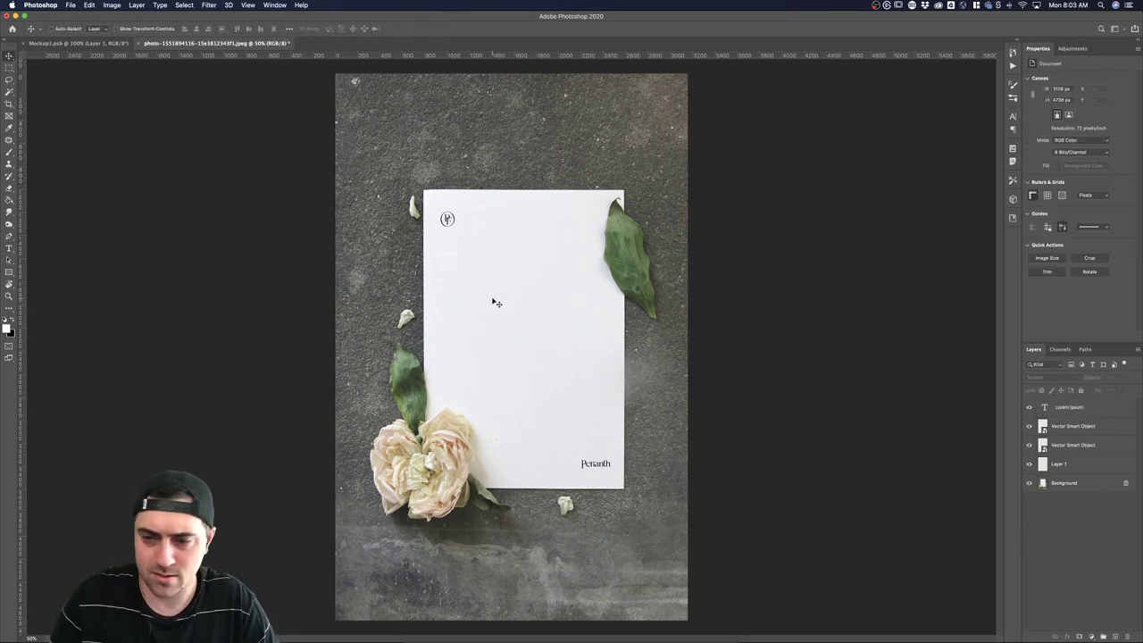
{"action": "left_click", "coordinate": [1082, 409]}
{"action": "key", "text": "BackSpace"}
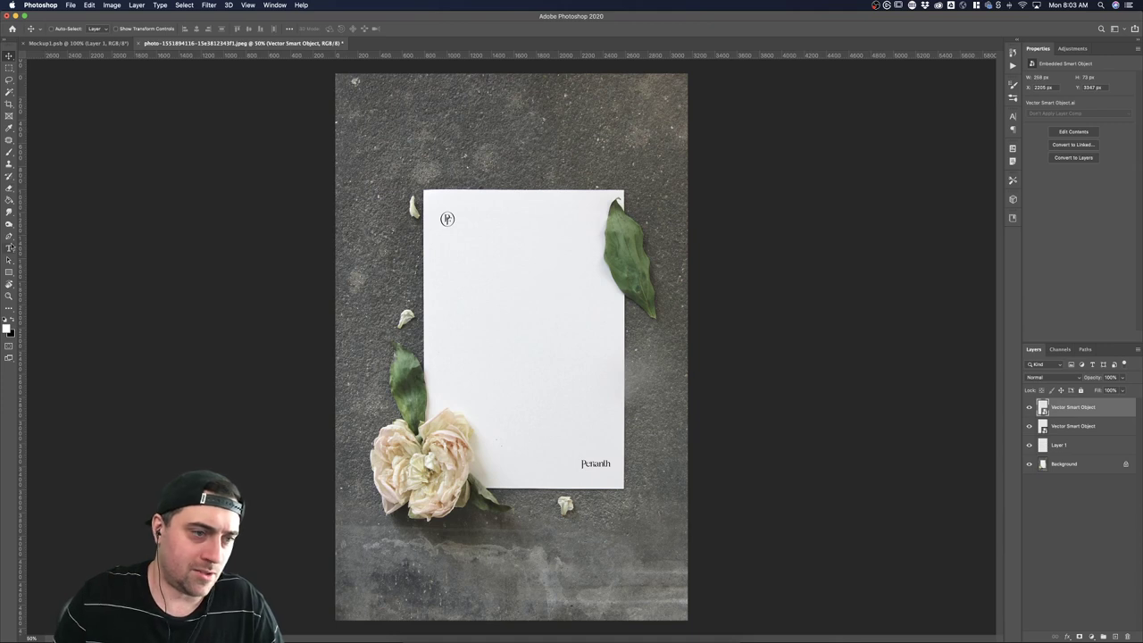
Create a paragraph text box about 1380 px wide on the sheet below the monogram and paste the placeholder body text.
{"action": "left_click", "coordinate": [9, 248]}
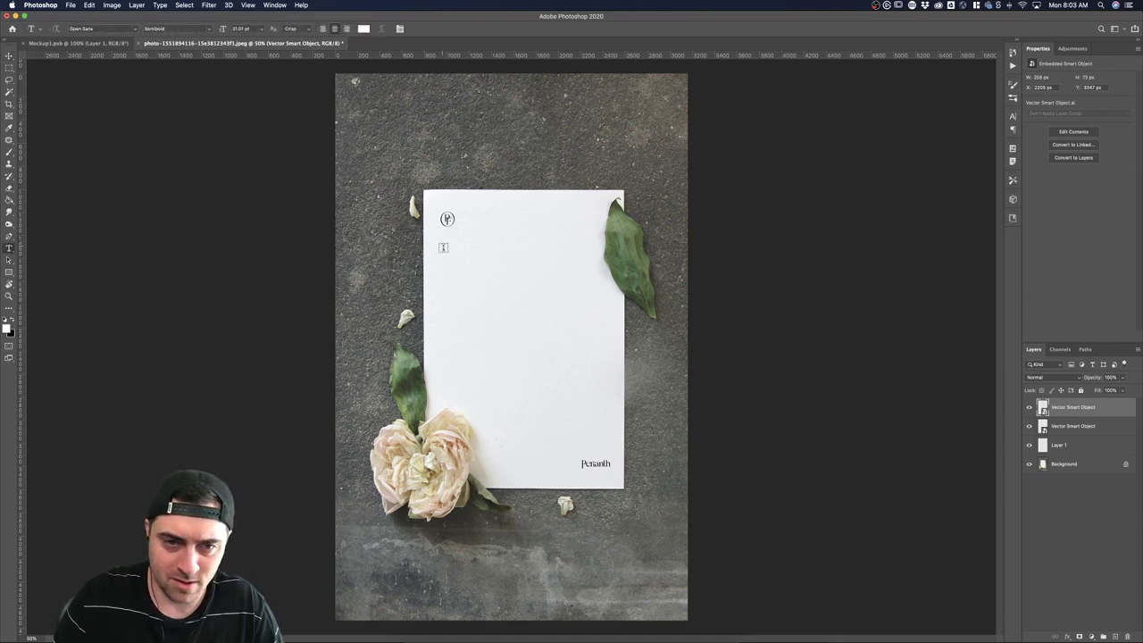
{"action": "left_click_drag", "start_coordinate": [442, 246], "coordinate": [596, 399]}
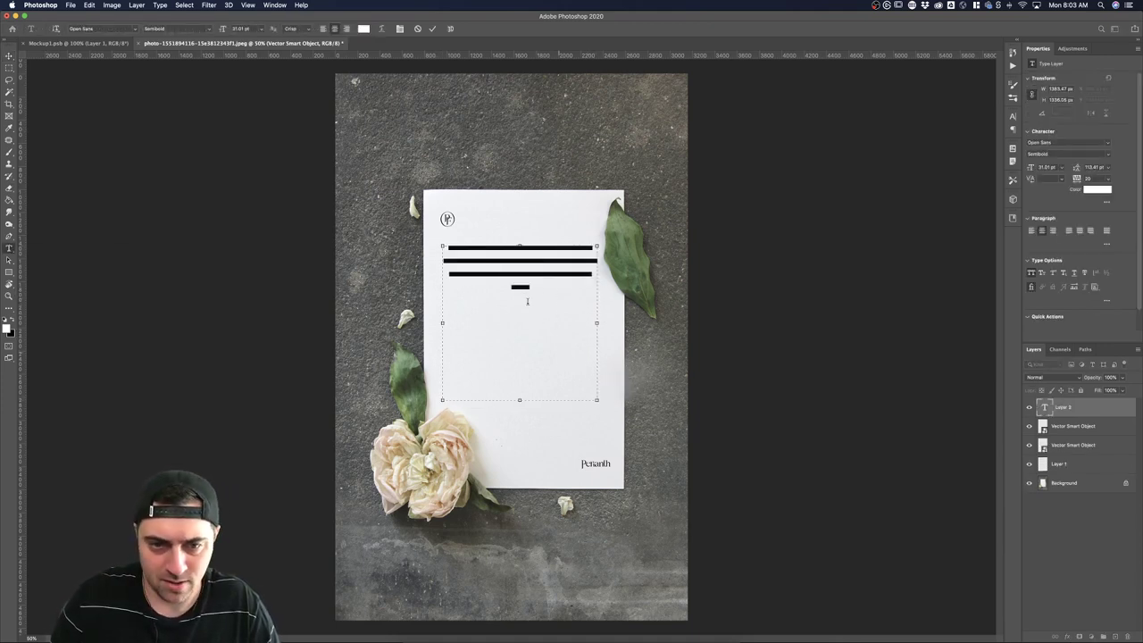
{"action": "key", "text": "super+v"}
Set the font of all the body text to Casta Regular.
{"action": "key", "text": "super+a"}
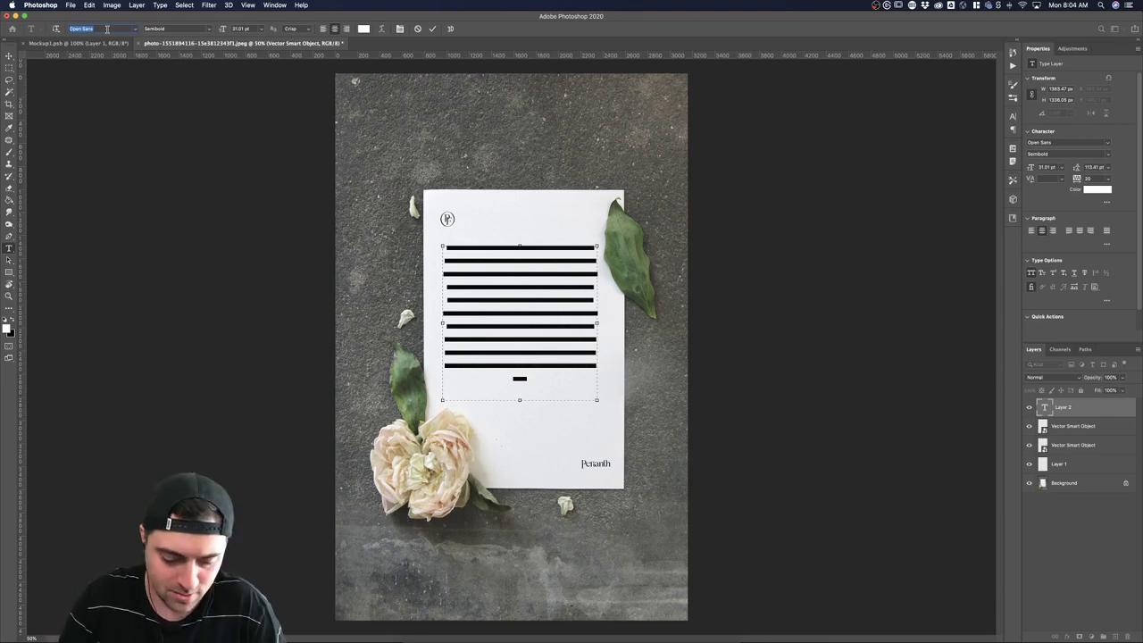
{"action": "type", "text": "casta"}
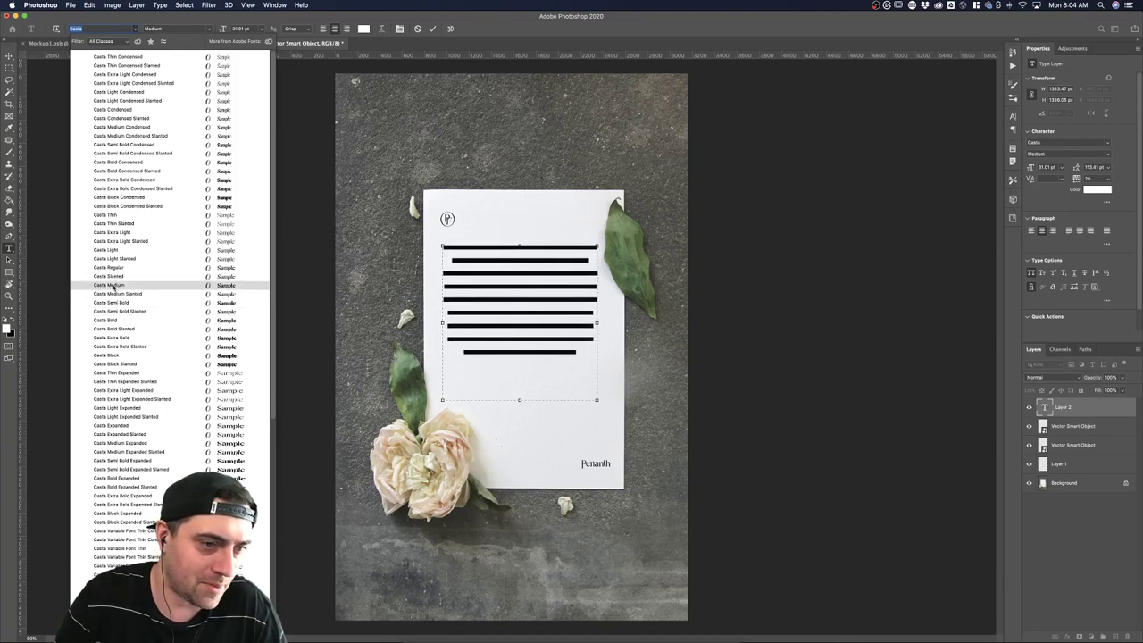
{"action": "key", "text": "Return"}
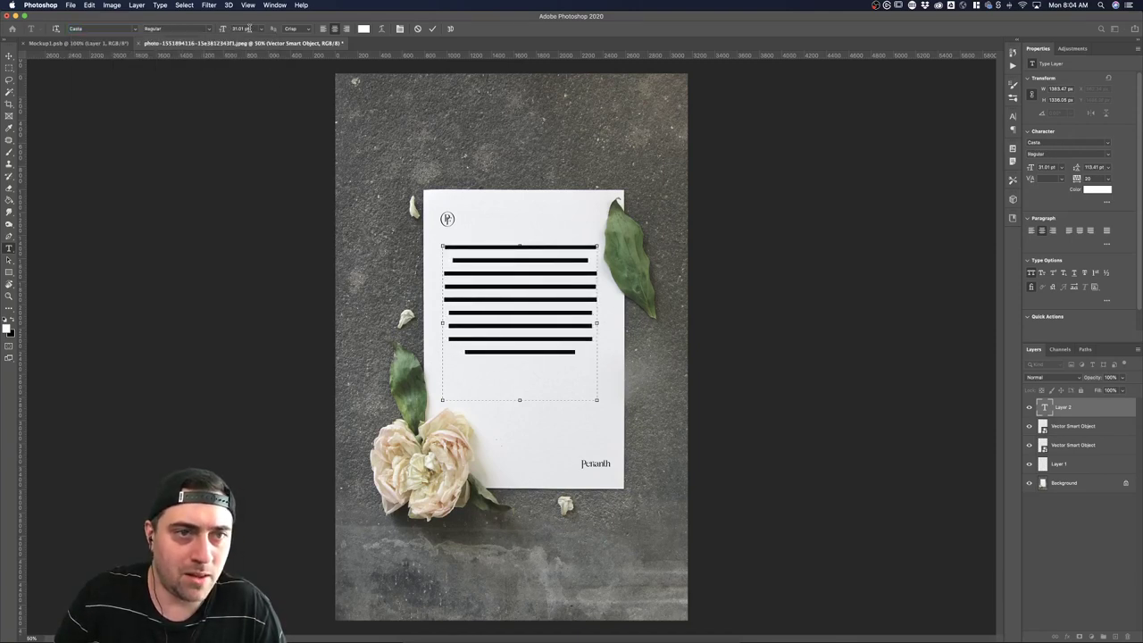
Set the colour of all the body text to black and turn off its All Caps option.
{"action": "left_click", "coordinate": [241, 29]}
{"action": "left_click", "coordinate": [364, 29]}
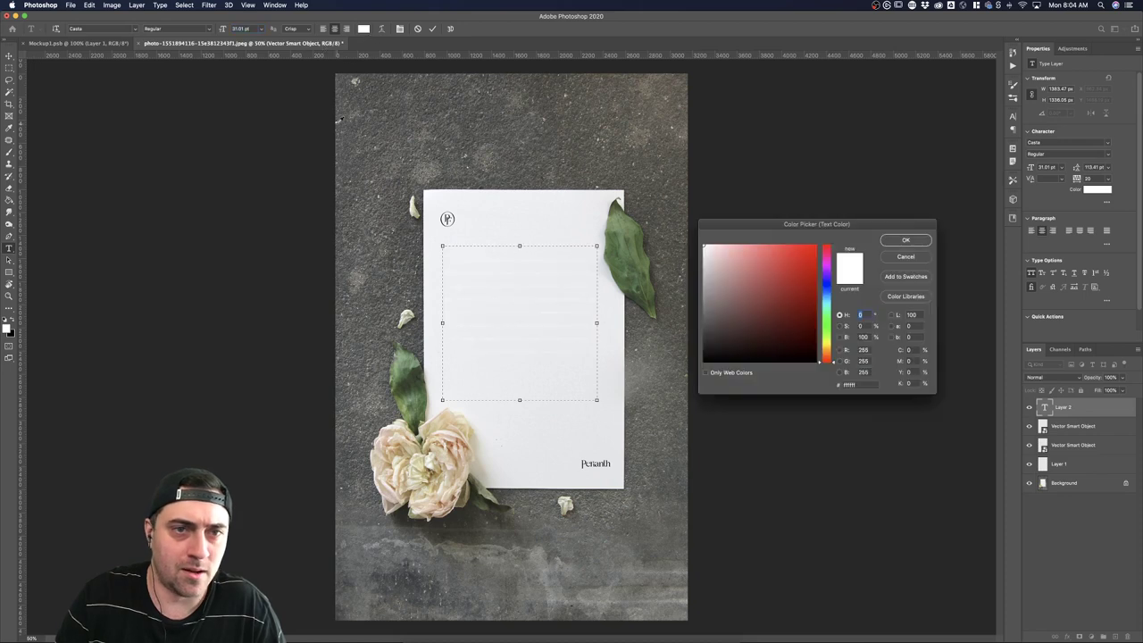
{"action": "left_click_drag", "start_coordinate": [752, 332], "coordinate": [703, 362]}
{"action": "left_click", "coordinate": [906, 241]}
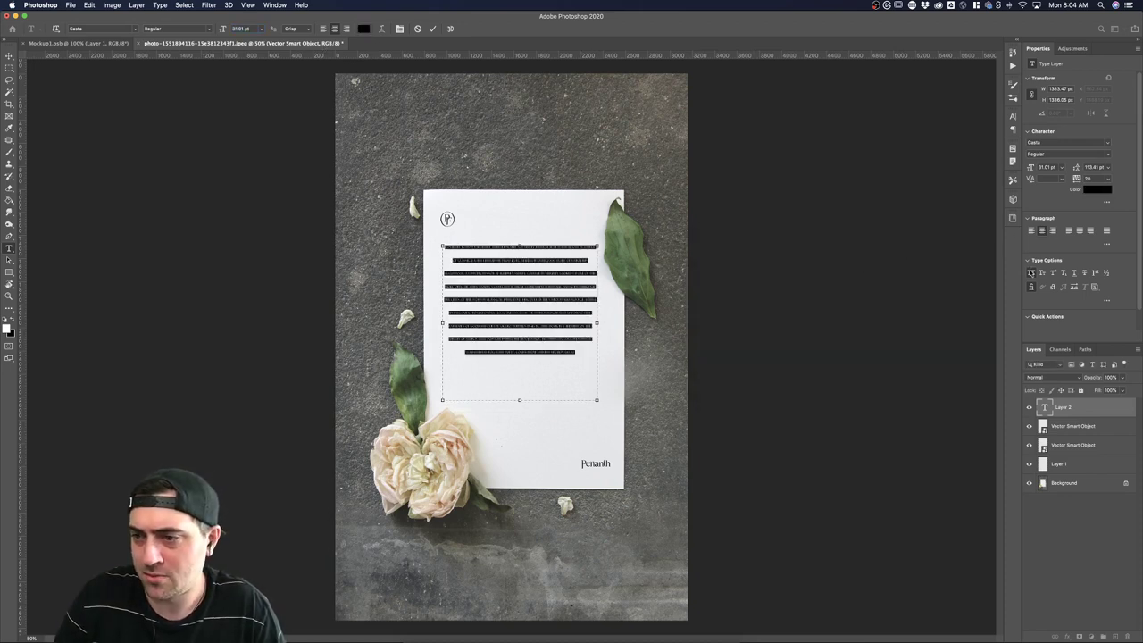
{"action": "left_click", "coordinate": [1030, 273]}
{"action": "left_click", "coordinate": [526, 280]}
{"action": "key", "text": "super+a"}
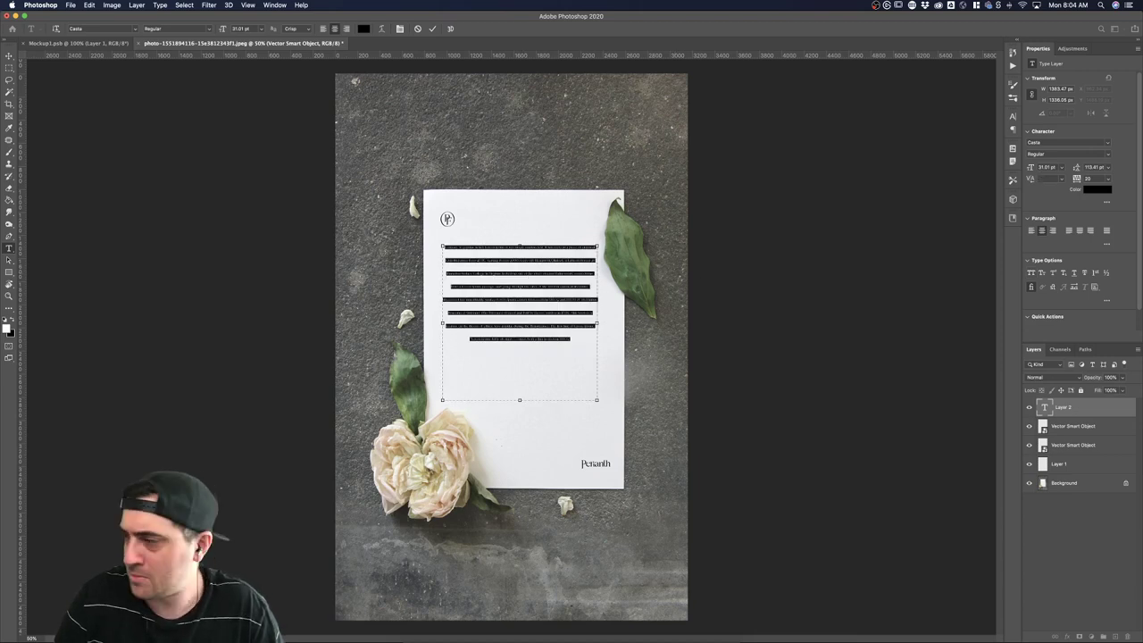
{"action": "key", "text": "super+Return"}
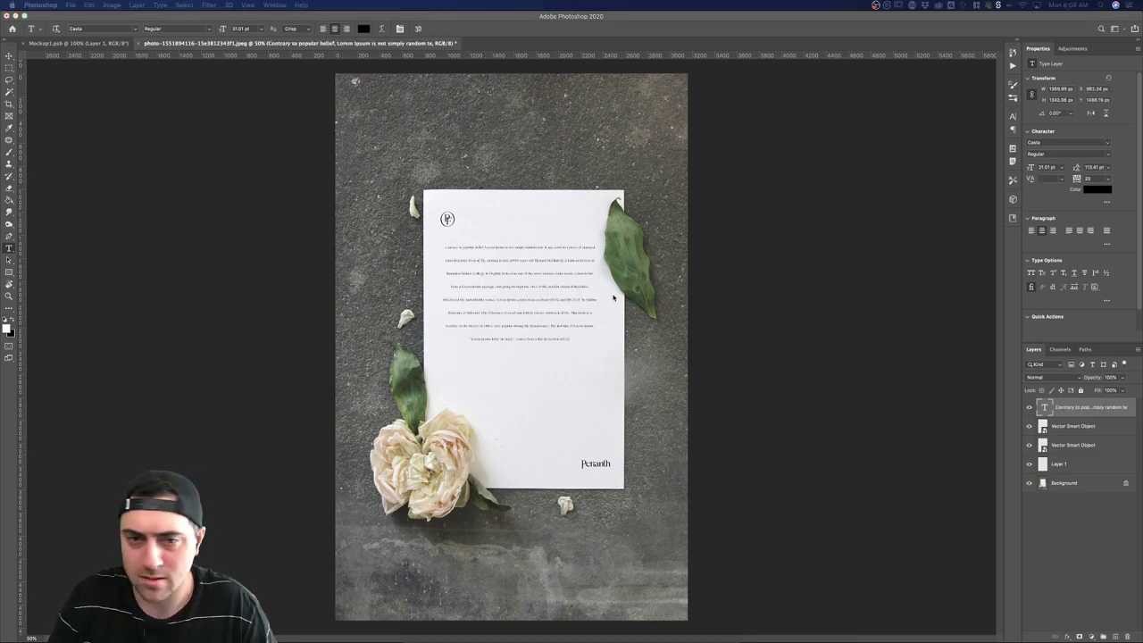
Select all the body text and set its font size to 72 pt.
{"action": "left_click", "coordinate": [569, 300]}
{"action": "key", "text": "super+a"}
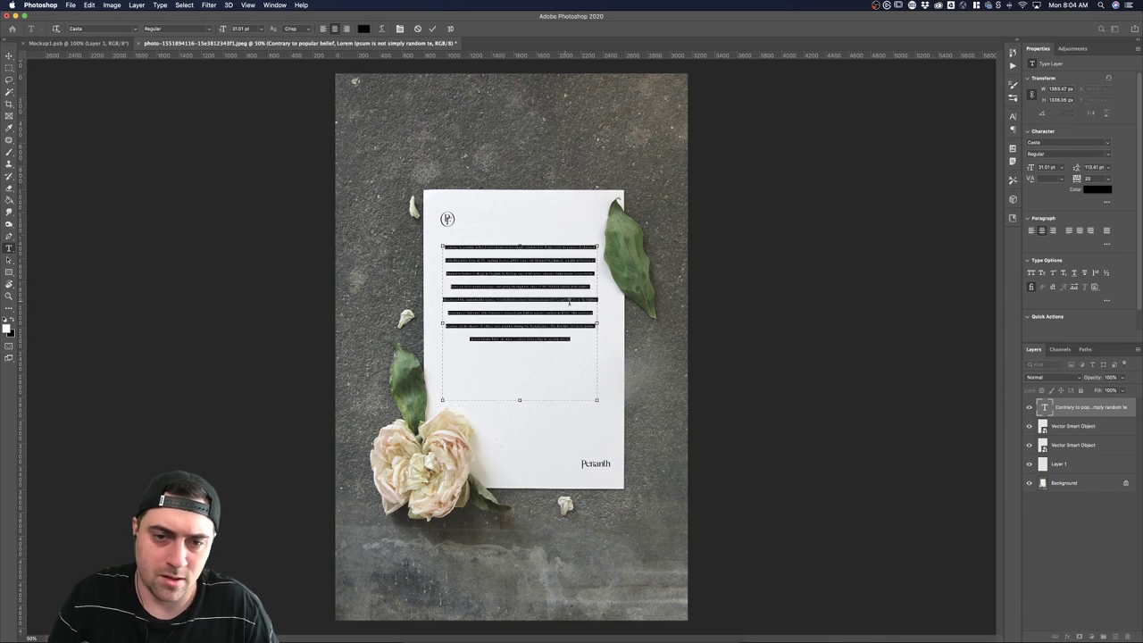
{"action": "left_click", "coordinate": [268, 31]}
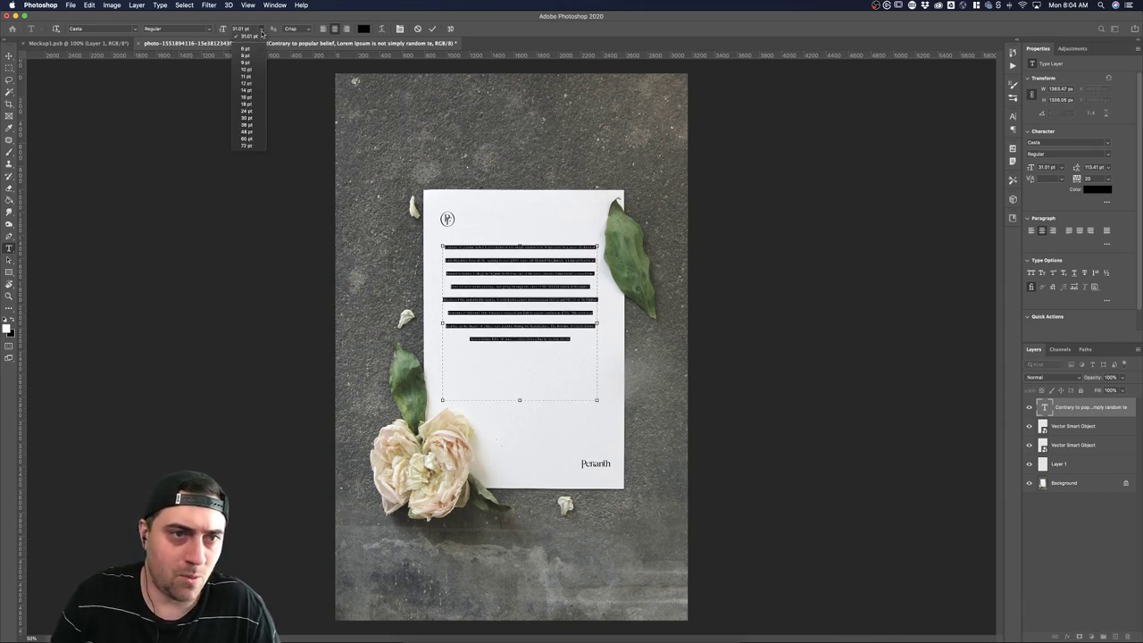
{"action": "left_click", "coordinate": [248, 148]}
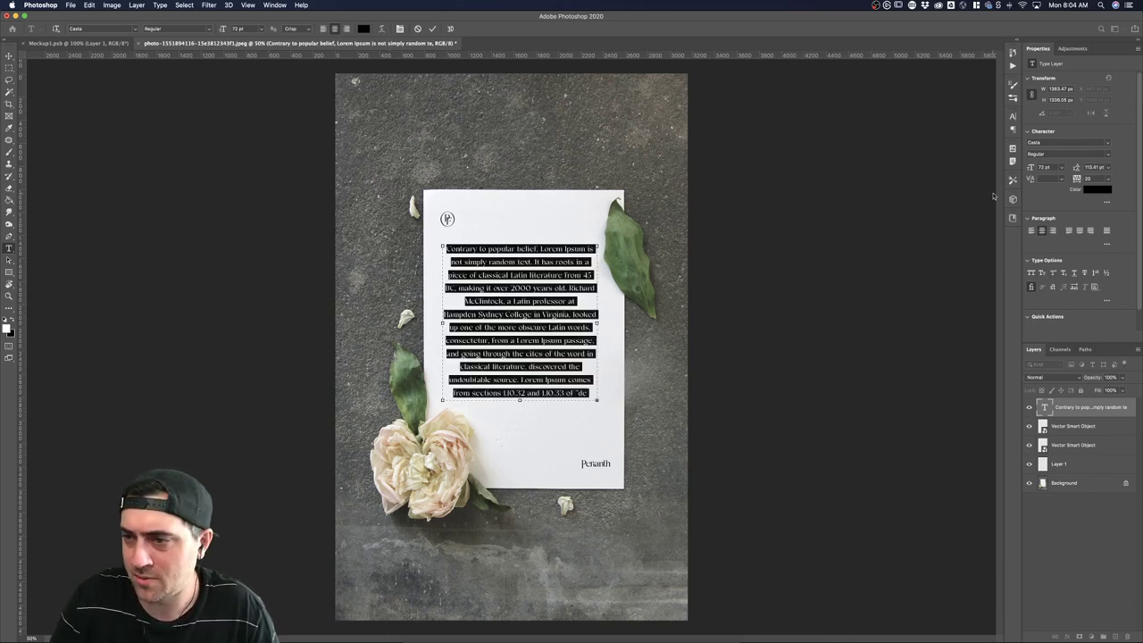
Tighten the line spacing of the body text to about 88 pt.
{"action": "key", "text": "alt+Up"}
{"action": "key", "text": "alt+Up"}
{"action": "key", "text": "alt+Up"}
{"action": "key", "text": "alt+Up"}
{"action": "key", "text": "alt+Up"}
{"action": "key", "text": "alt+Up"}
{"action": "key", "text": "alt+Up"}
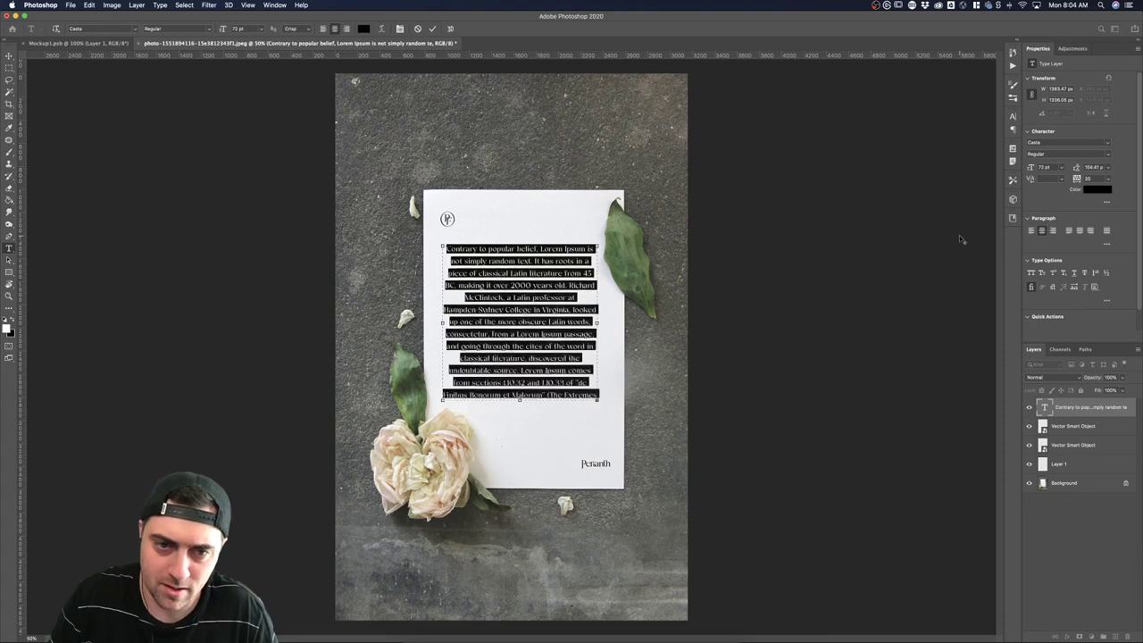
{"action": "key", "text": "alt+Up"}
{"action": "key", "text": "alt+Up"}
{"action": "key", "text": "alt+Up"}
{"action": "key", "text": "alt+Up"}
{"action": "key", "text": "alt+Up"}
{"action": "key", "text": "alt+Up"}
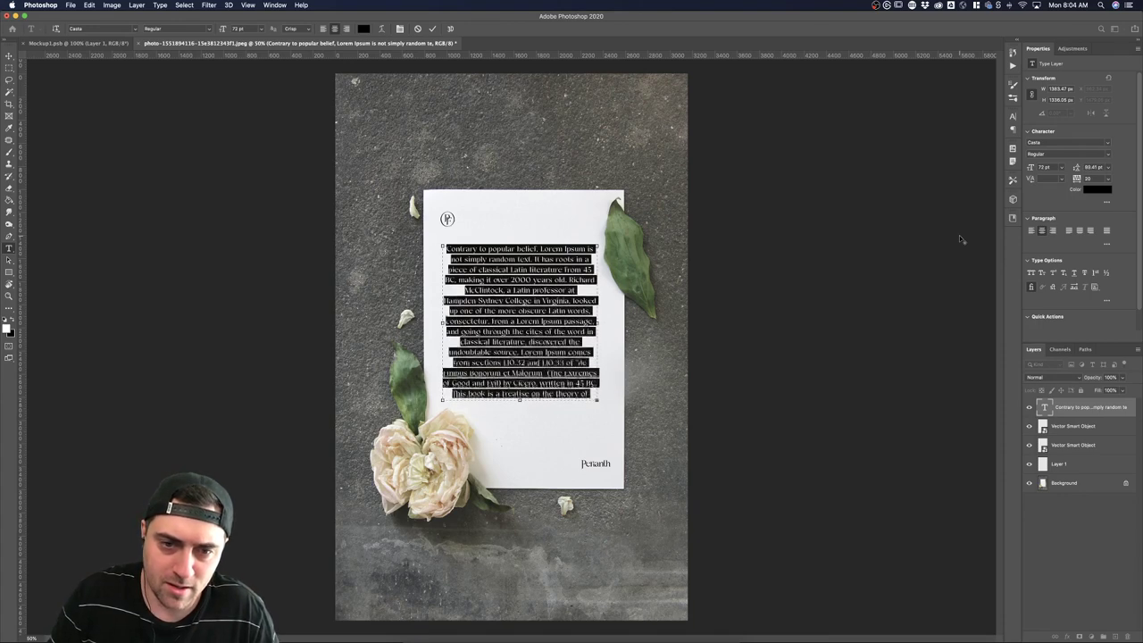
Set the body text size to 36 pt and reduce its leading to about 78 pt.
{"action": "left_click", "coordinate": [263, 30]}
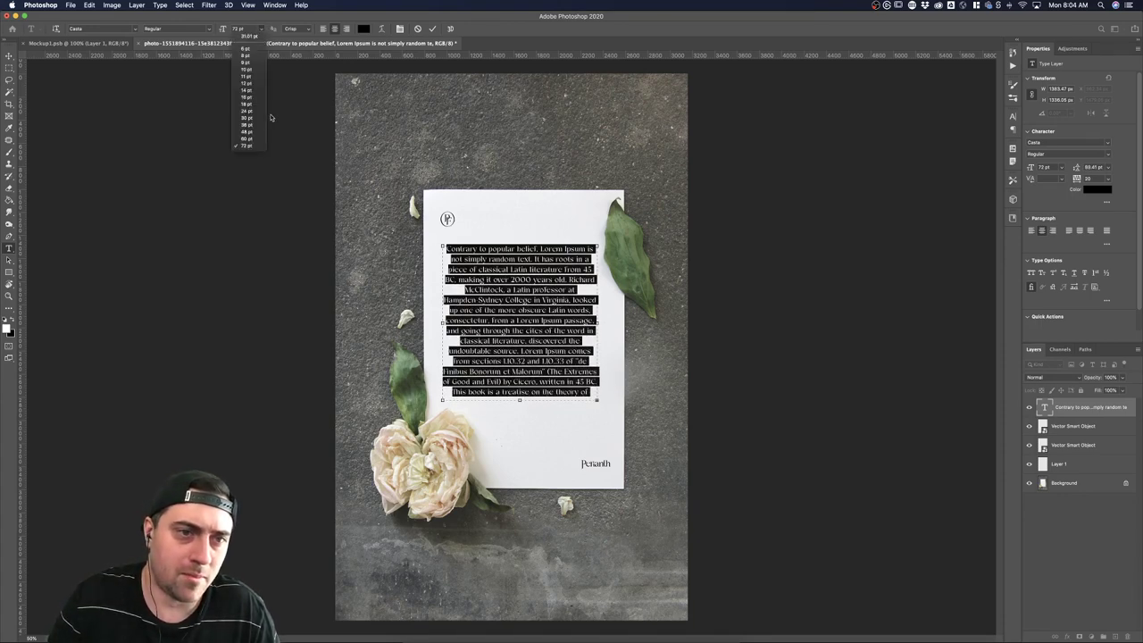
{"action": "left_click", "coordinate": [258, 125]}
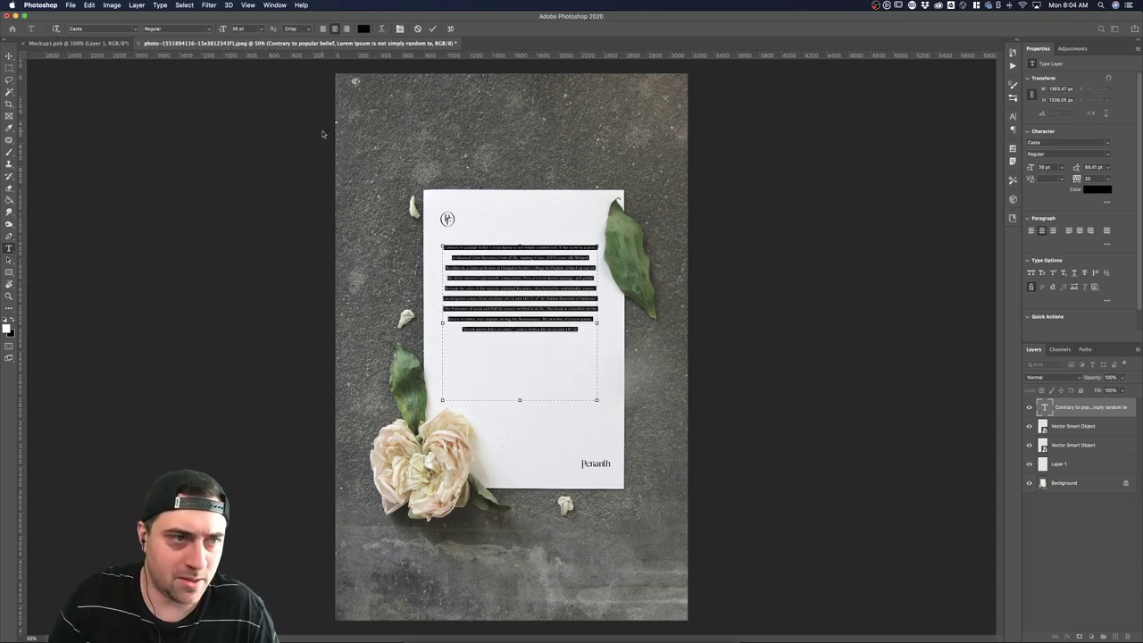
{"action": "key", "text": "alt+Up"}
{"action": "key", "text": "alt+Up"}
{"action": "key", "text": "alt+Up"}
{"action": "key", "text": "alt+Up"}
{"action": "key", "text": "alt+Up"}
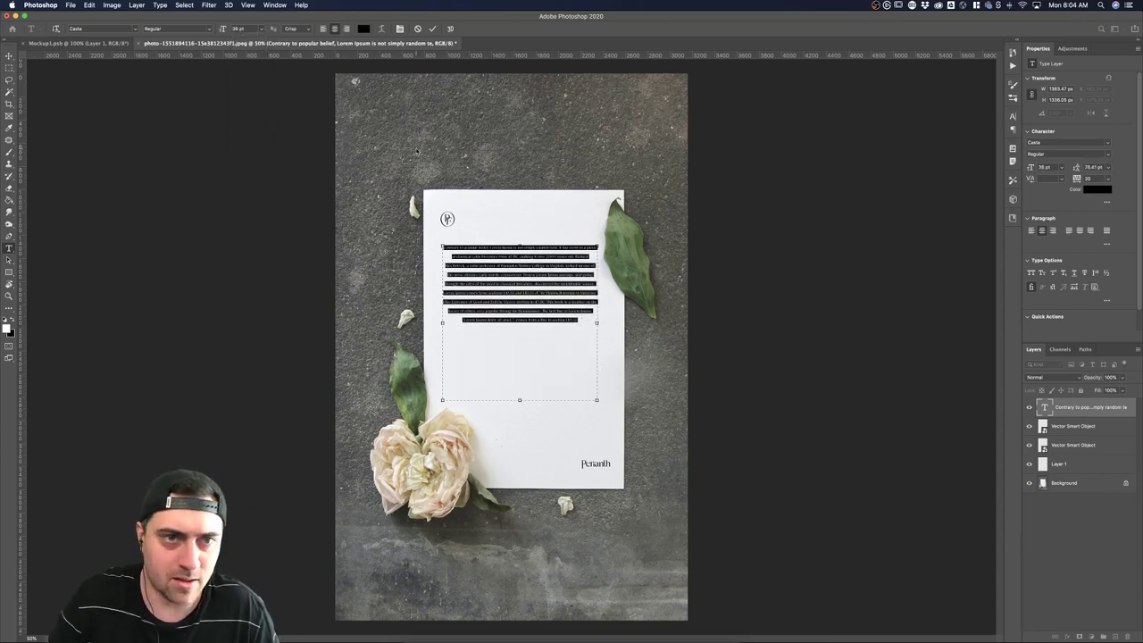
Left-align the body text and reduce its leading further to about 65 pt.
{"action": "left_click", "coordinate": [323, 28]}
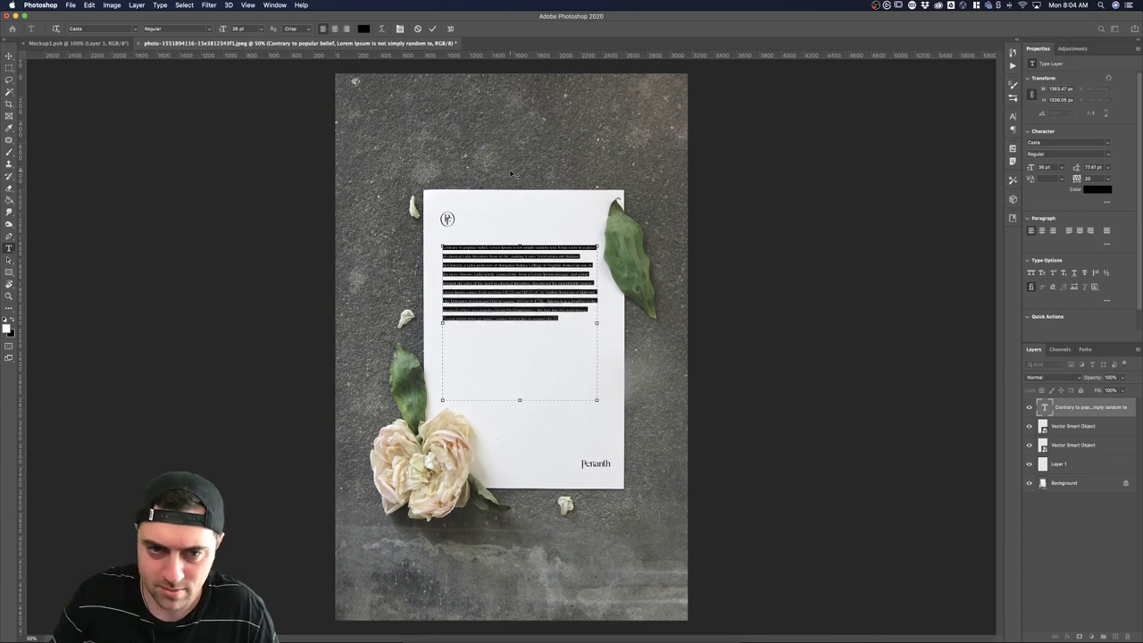
{"action": "key", "text": "alt+Up"}
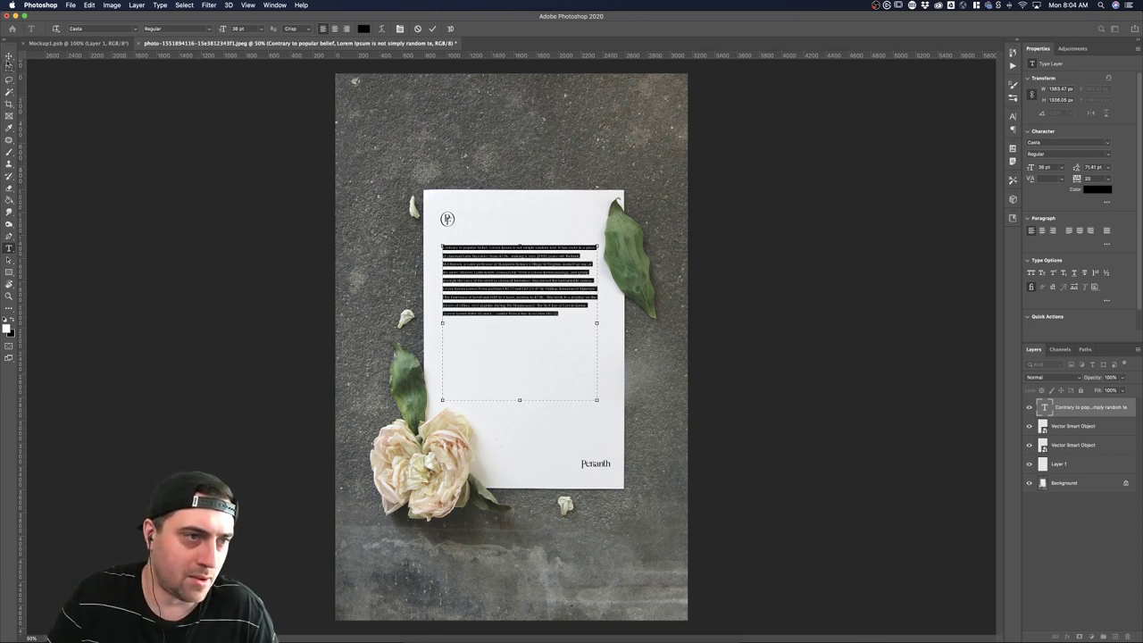
{"action": "key", "text": "alt+Up"}
{"action": "key", "text": "alt+Up"}
{"action": "key", "text": "alt+Up"}
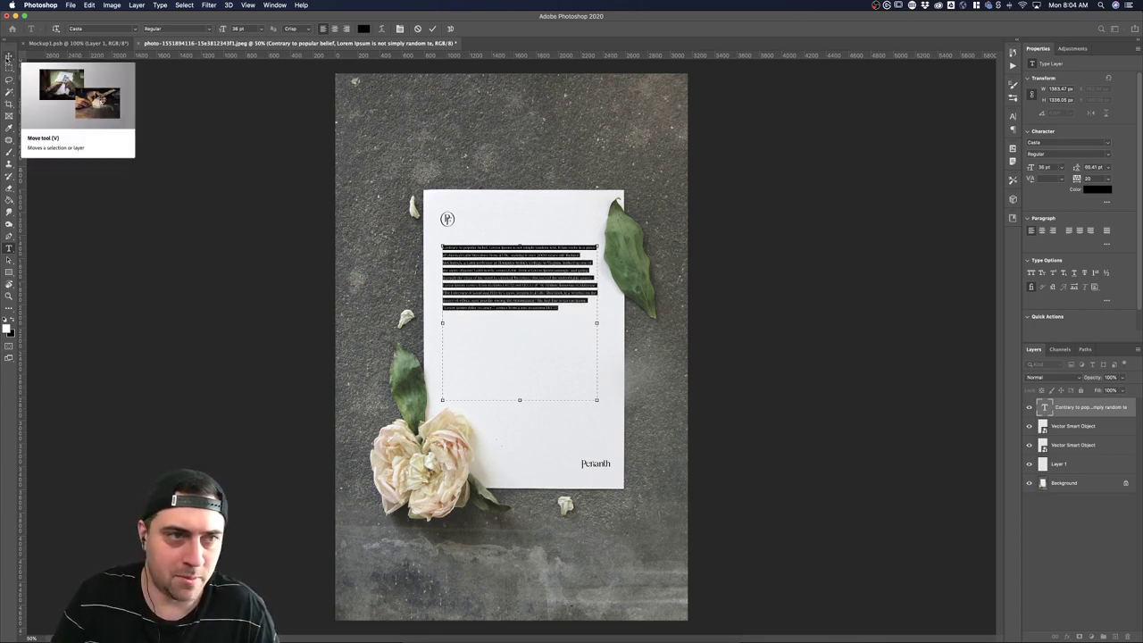
Move the body text block straight down on the sheet, leaving a wider gap below the monogram.
{"action": "left_click", "coordinate": [9, 56]}
{"action": "left_click_drag", "start_coordinate": [549, 289], "coordinate": [569, 309]}
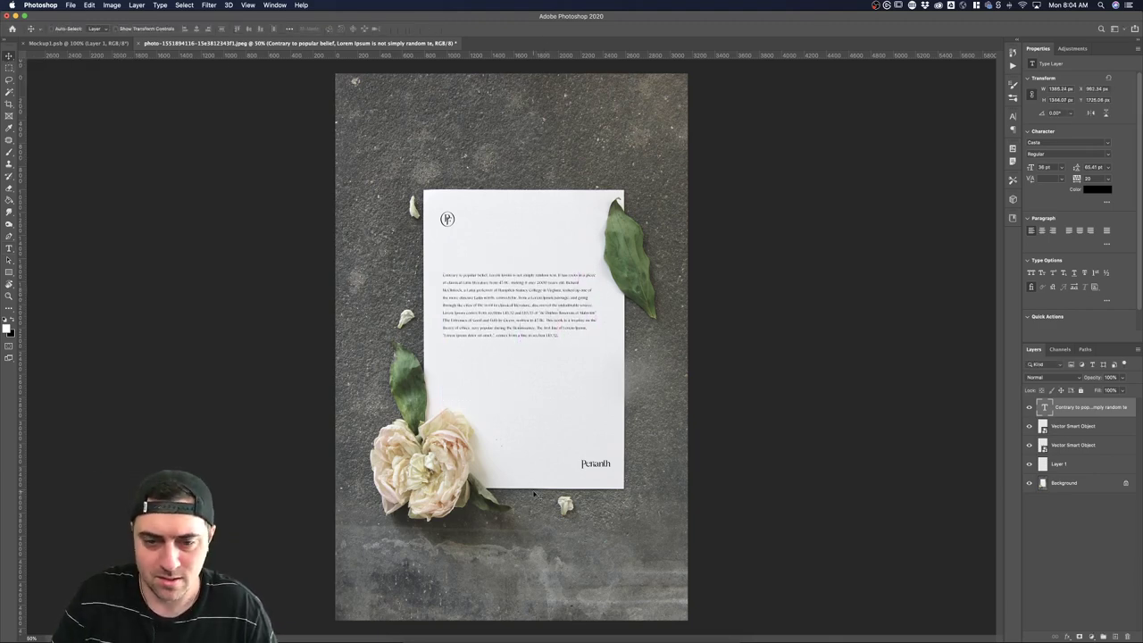
{"action": "key", "text": "z"}
{"action": "left_click", "coordinate": [503, 377]}
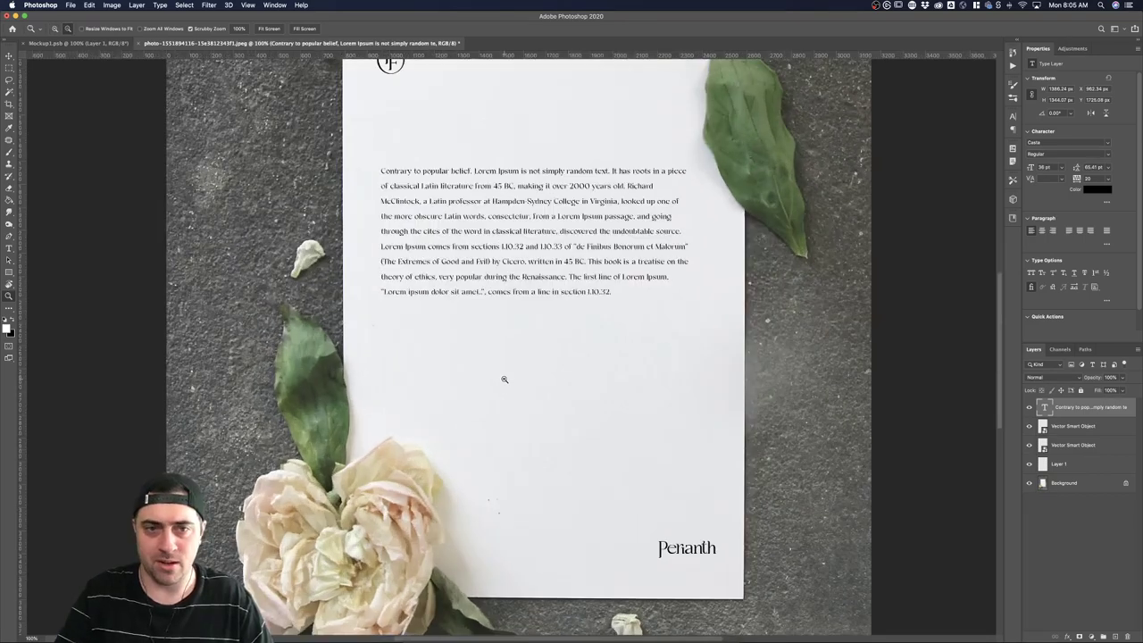
{"action": "left_click", "coordinate": [503, 379], "text": "alt"}
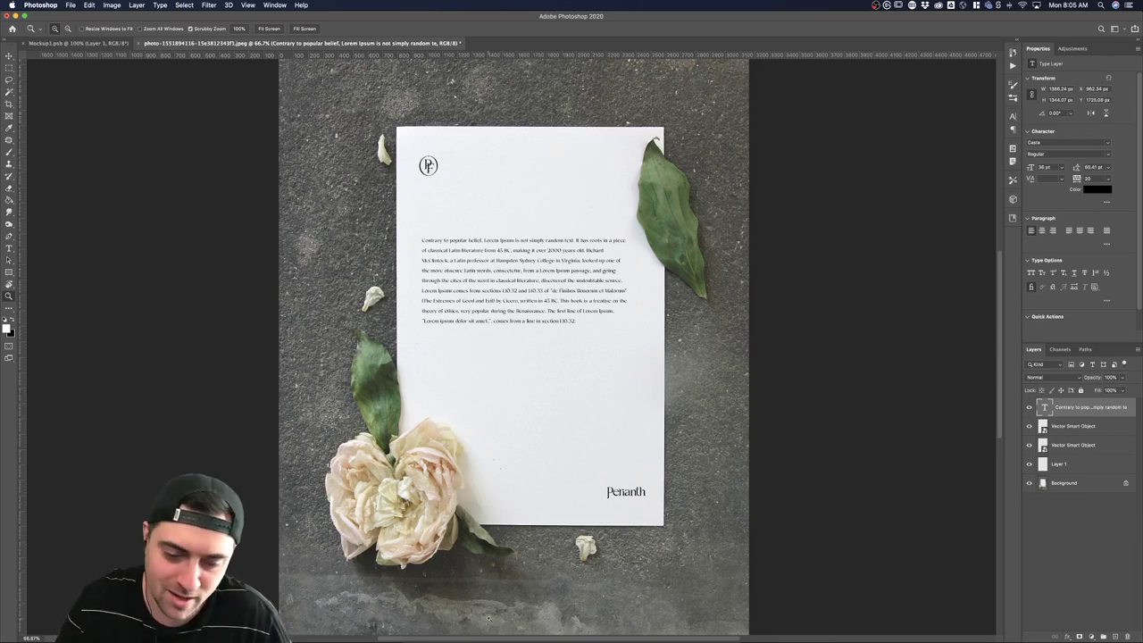
Switch to Illustrator and review the Perianth wordmark and ringed monogram variations.
{"action": "left_click", "coordinate": [462, 635]}
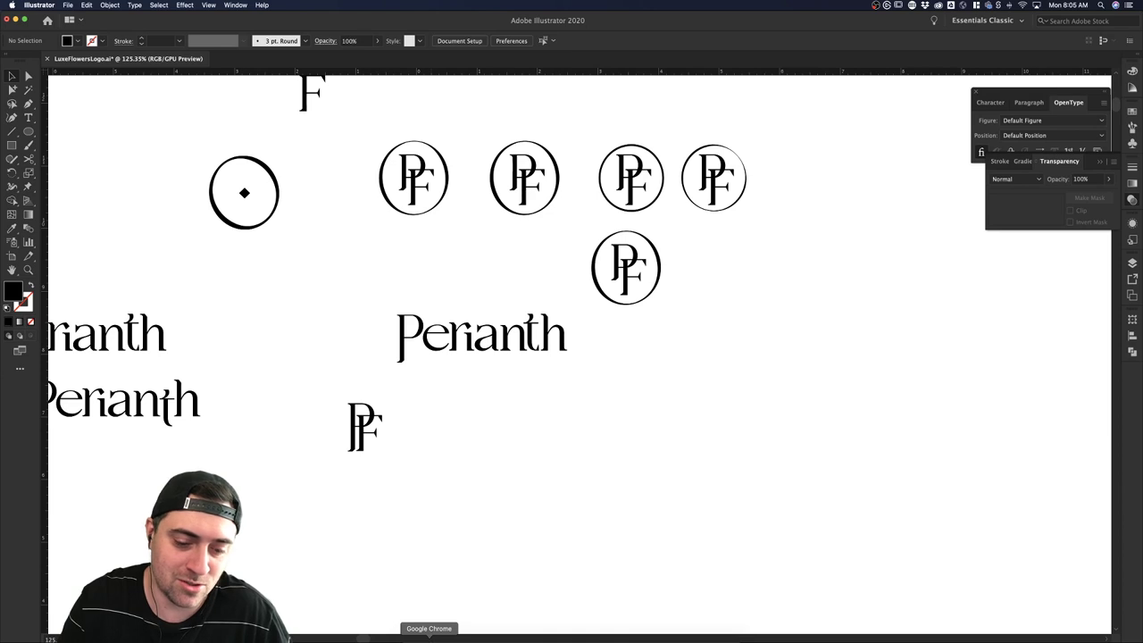
{"action": "left_click", "coordinate": [429, 636]}
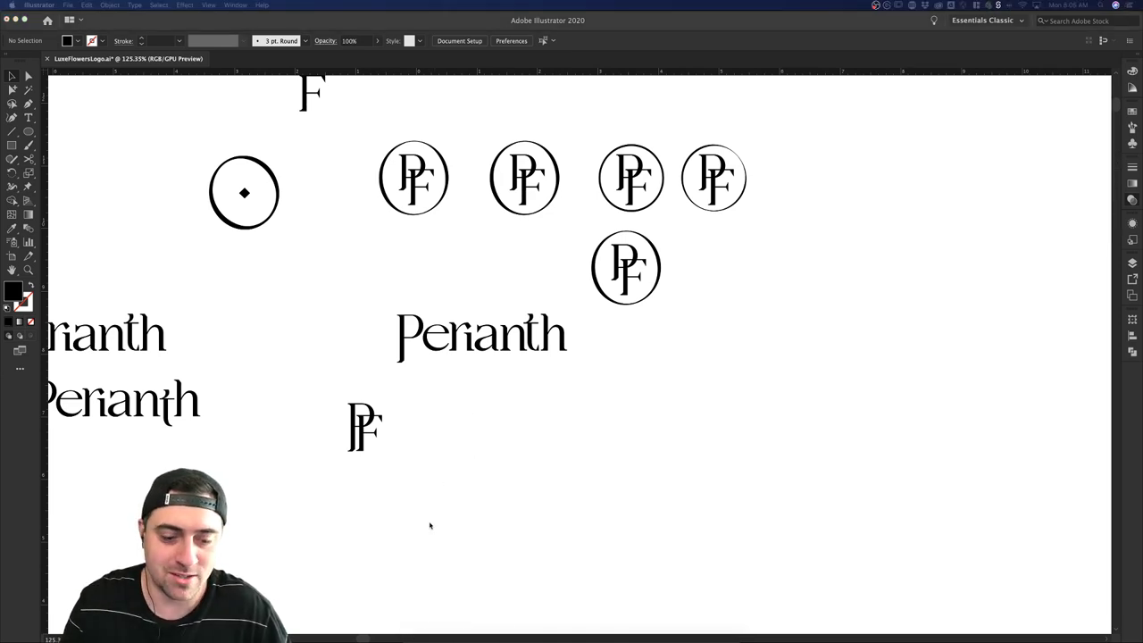
{"action": "scroll", "coordinate": [624, 330], "scroll_direction": "down", "scroll_amount": 1}
{"action": "scroll", "coordinate": [991, 196], "scroll_direction": "down", "scroll_amount": 2}
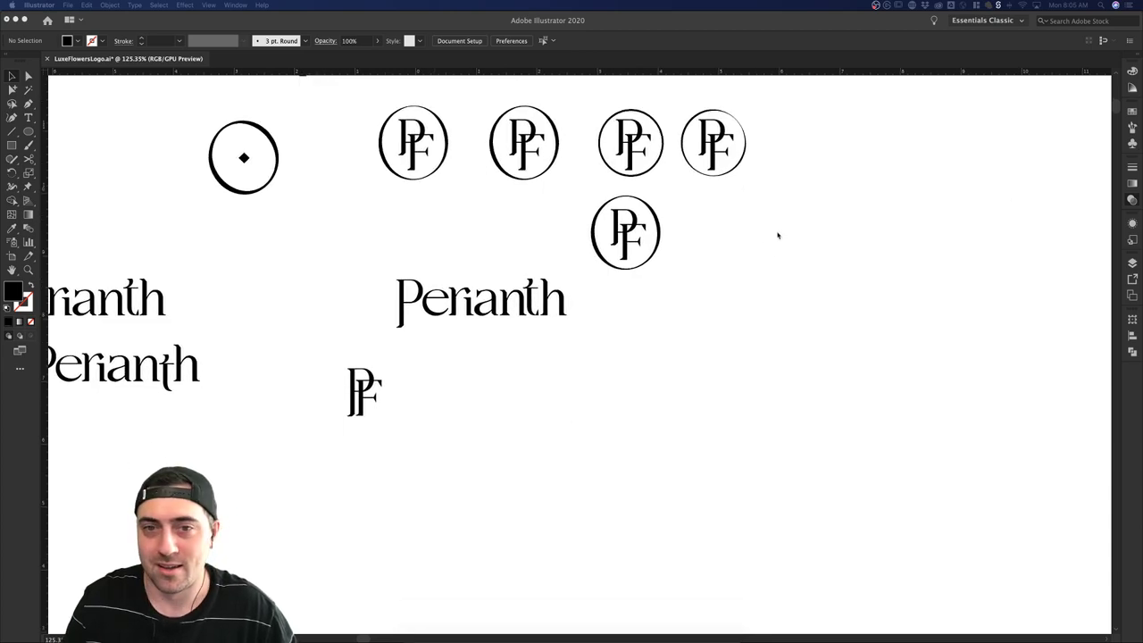
{"action": "left_click", "coordinate": [765, 237]}
{"action": "scroll", "coordinate": [764, 238], "scroll_direction": "down", "scroll_amount": 3}
{"action": "key", "text": "ctrl+Up"}
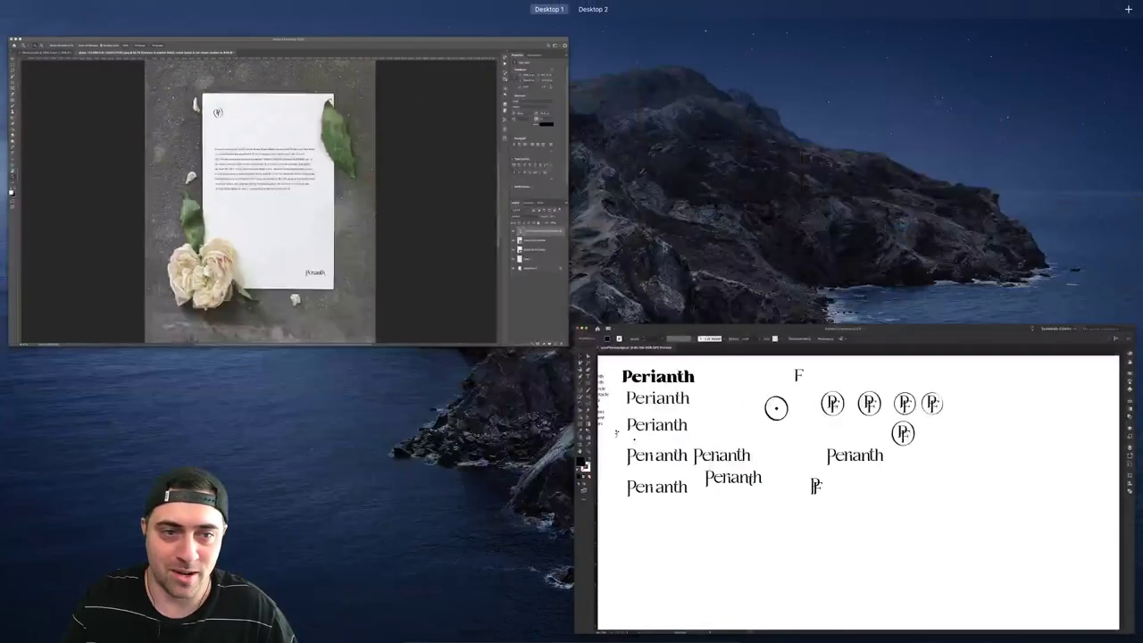
{"action": "left_click", "coordinate": [645, 398]}
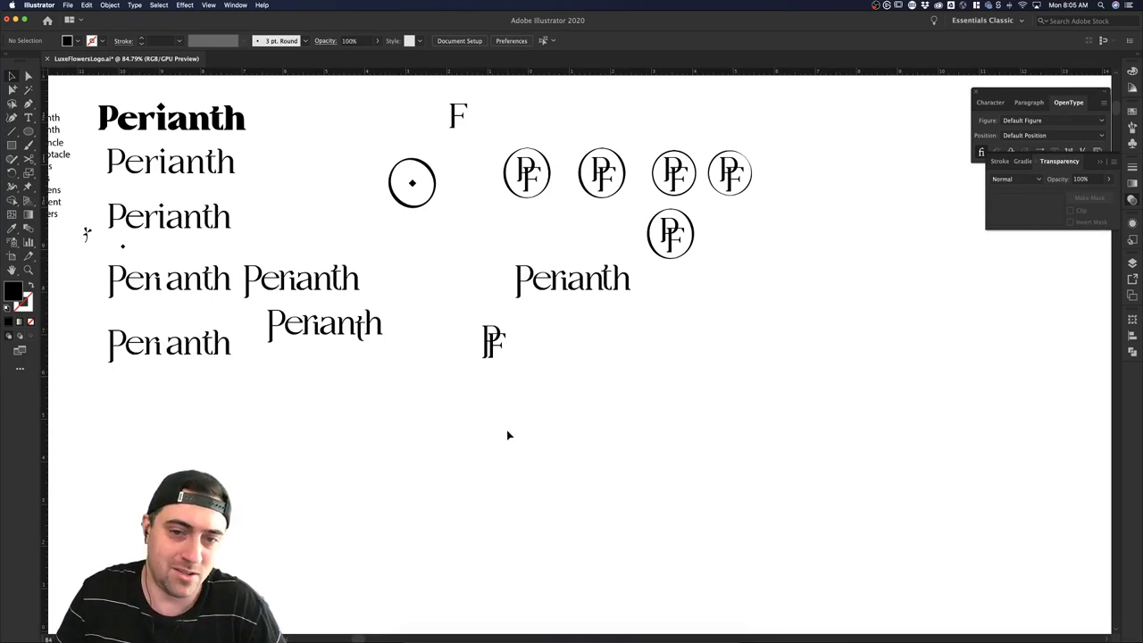
{"action": "left_click_drag", "start_coordinate": [641, 303], "coordinate": [508, 273]}
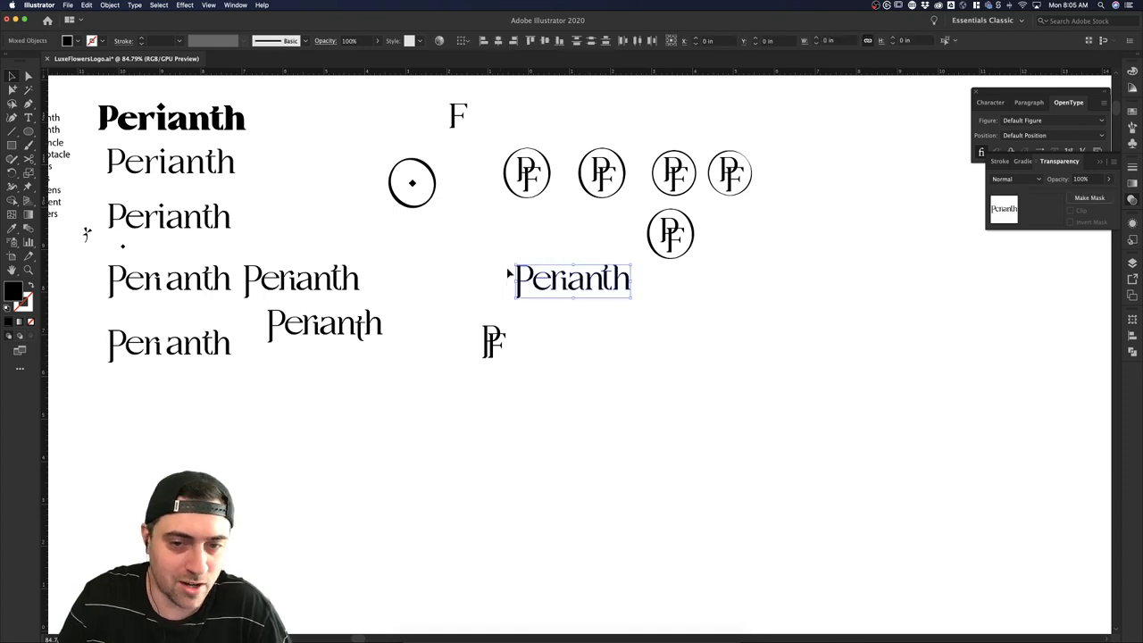
{"action": "left_click", "coordinate": [614, 336]}
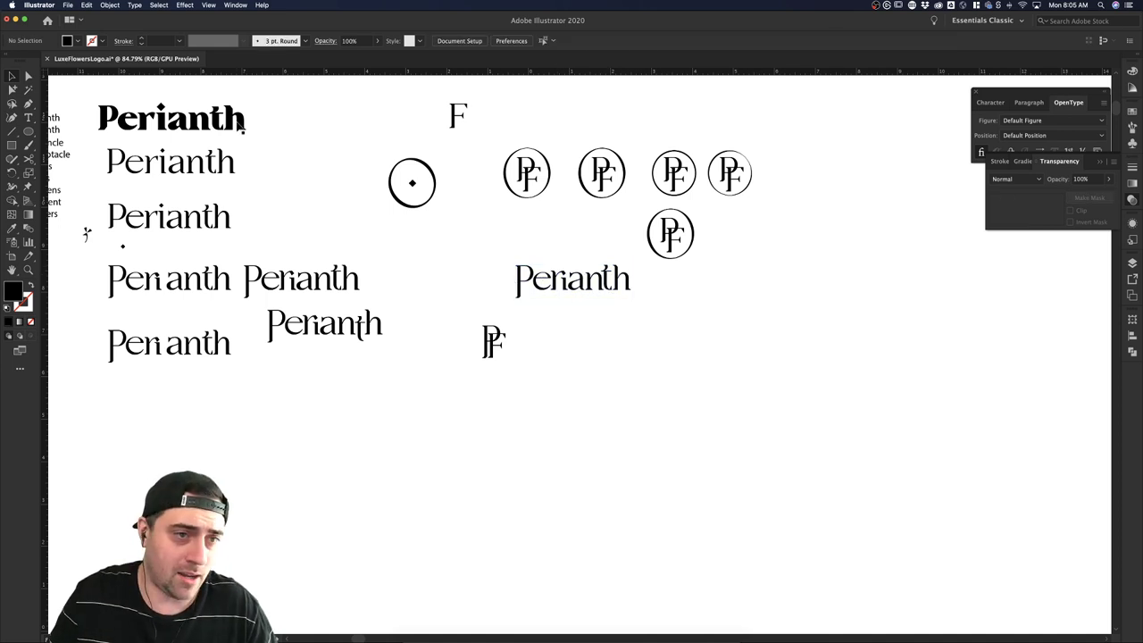
{"action": "left_click_drag", "start_coordinate": [237, 125], "coordinate": [274, 136]}
{"action": "left_click_drag", "start_coordinate": [274, 136], "coordinate": [356, 160]}
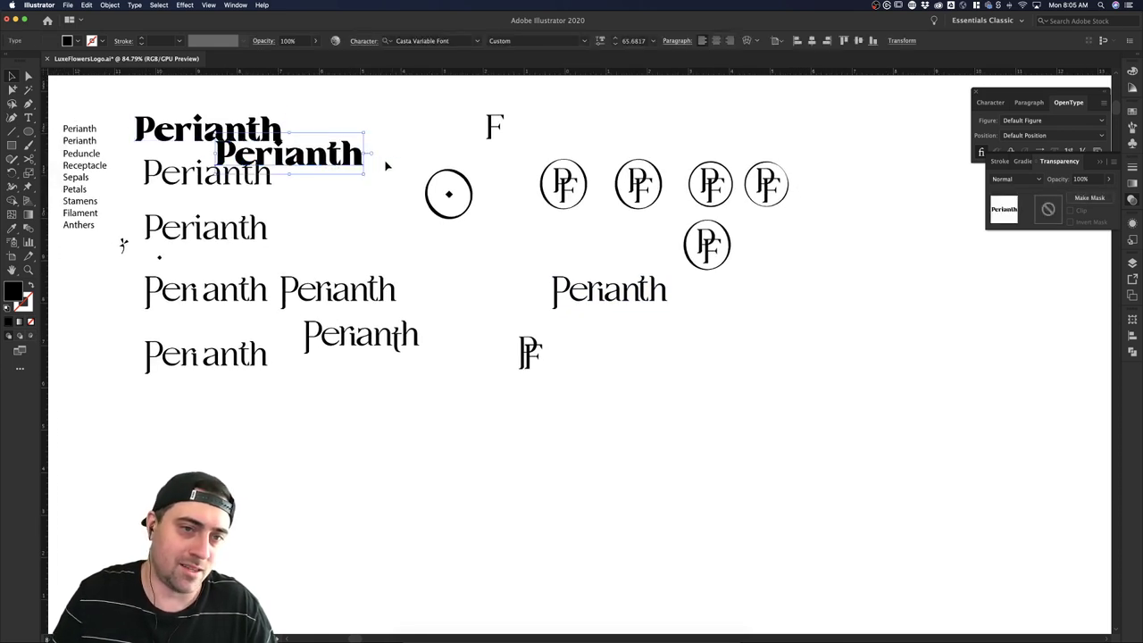
{"action": "key", "text": "super+z"}
Duplicate the bold Perianth wordmark into the empty area of the artboard below the ringed monograms.
{"action": "left_click_drag", "start_coordinate": [256, 125], "coordinate": [859, 449]}
{"action": "left_click", "coordinate": [911, 454]}
{"action": "scroll", "coordinate": [911, 454], "scroll_direction": "down", "scroll_amount": 5}
{"action": "scroll", "coordinate": [910, 454], "scroll_direction": "down", "scroll_amount": 3}
{"action": "scroll", "coordinate": [911, 455], "scroll_direction": "right", "scroll_amount": 3}
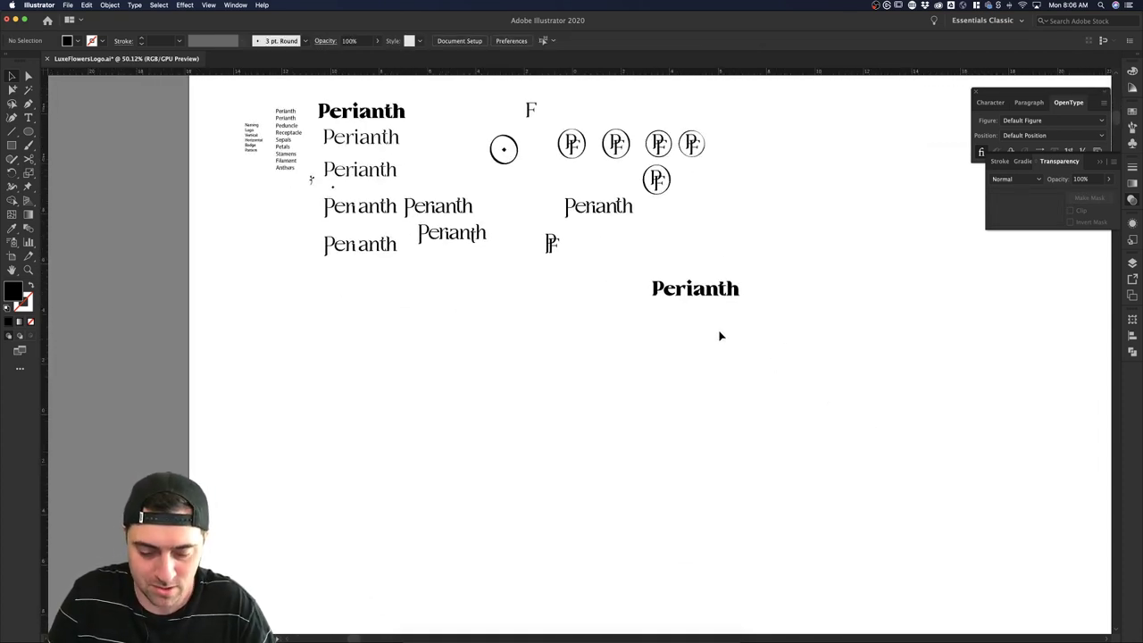
Draw a portrait rectangle about 6.8 × 9 in just below the duplicated bold wordmark.
{"action": "key", "text": "m"}
{"action": "left_click_drag", "start_coordinate": [698, 315], "coordinate": [862, 540]}
{"action": "key", "text": "v"}
{"action": "left_click", "coordinate": [923, 505]}
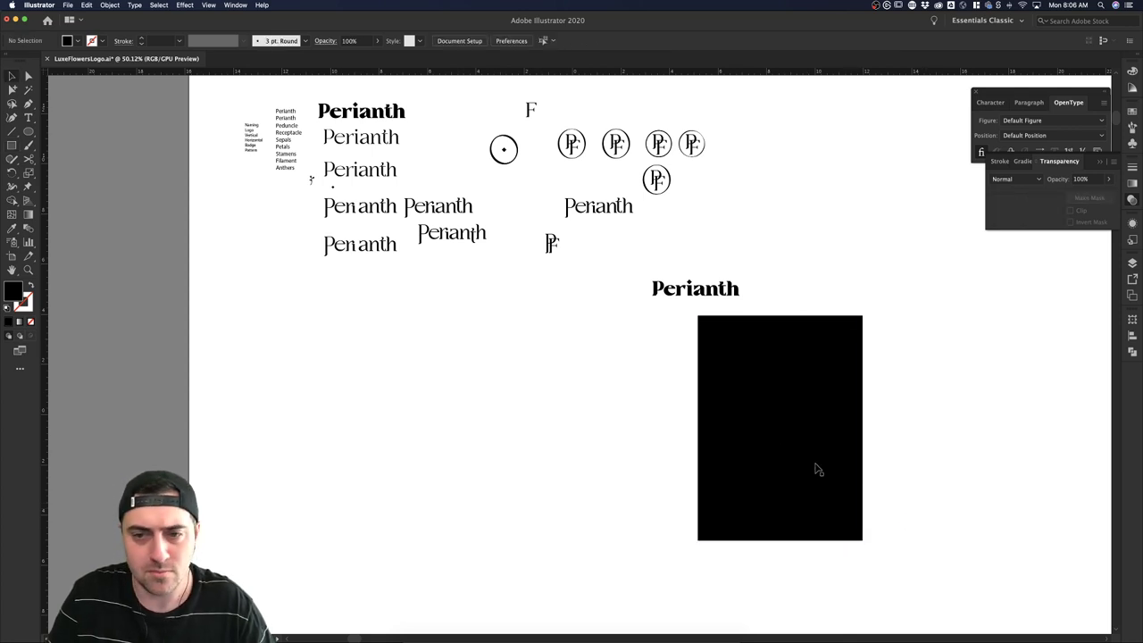
Change the rectangle's fill to a bright blue.
{"action": "left_click", "coordinate": [817, 469]}
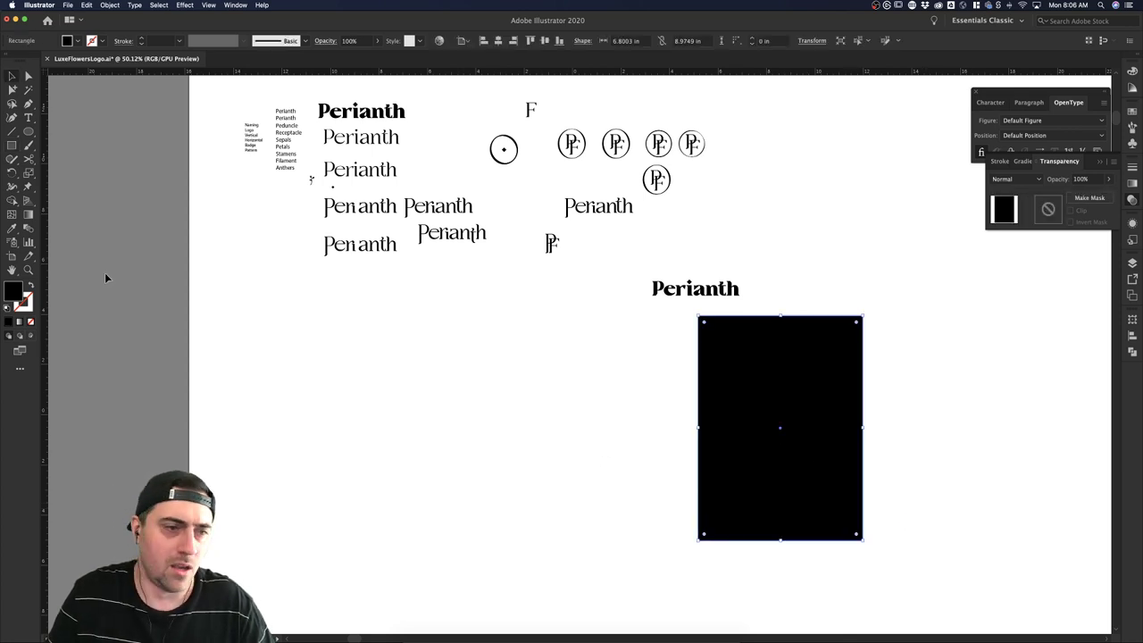
{"action": "double_click", "coordinate": [14, 291]}
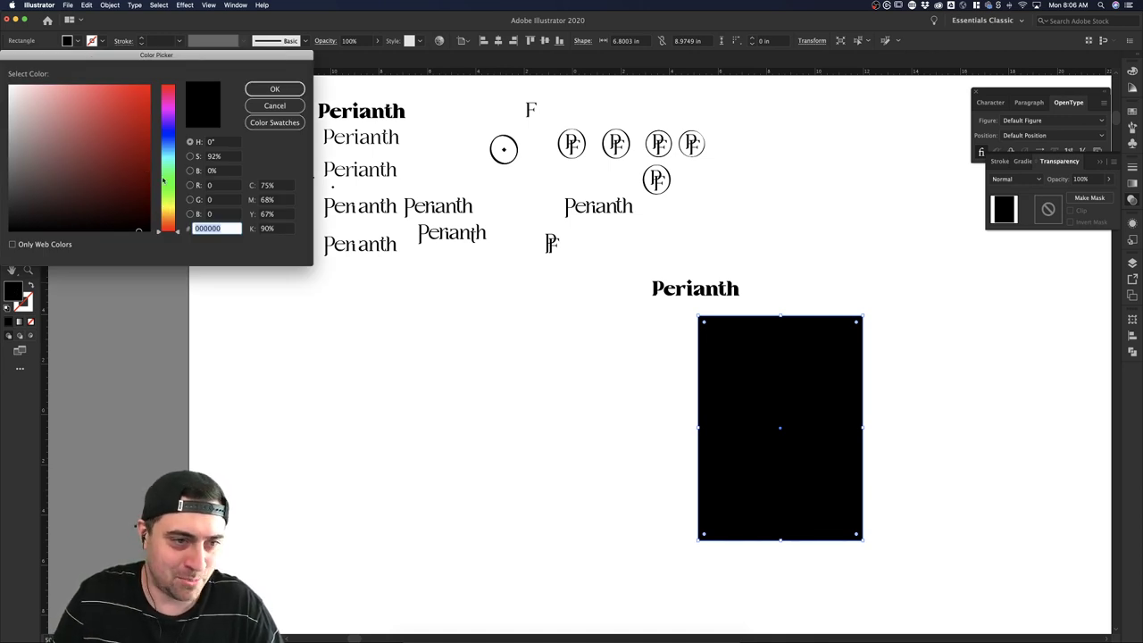
{"action": "left_click_drag", "start_coordinate": [167, 216], "coordinate": [135, 149]}
{"action": "type", "text": "1010B5"}
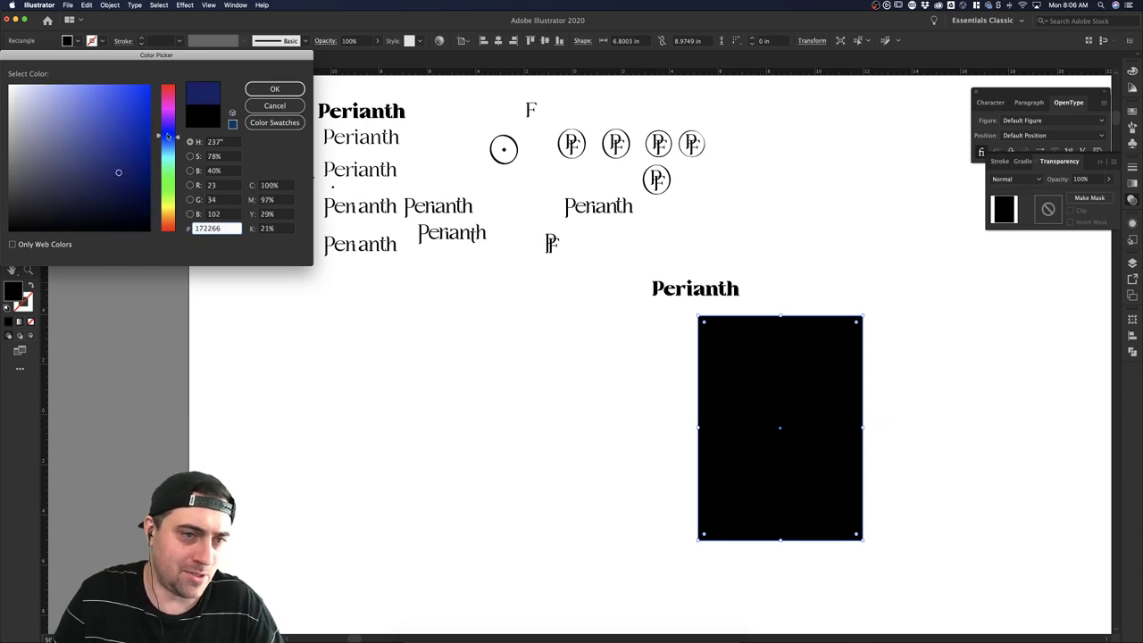
{"action": "key", "text": "Return"}
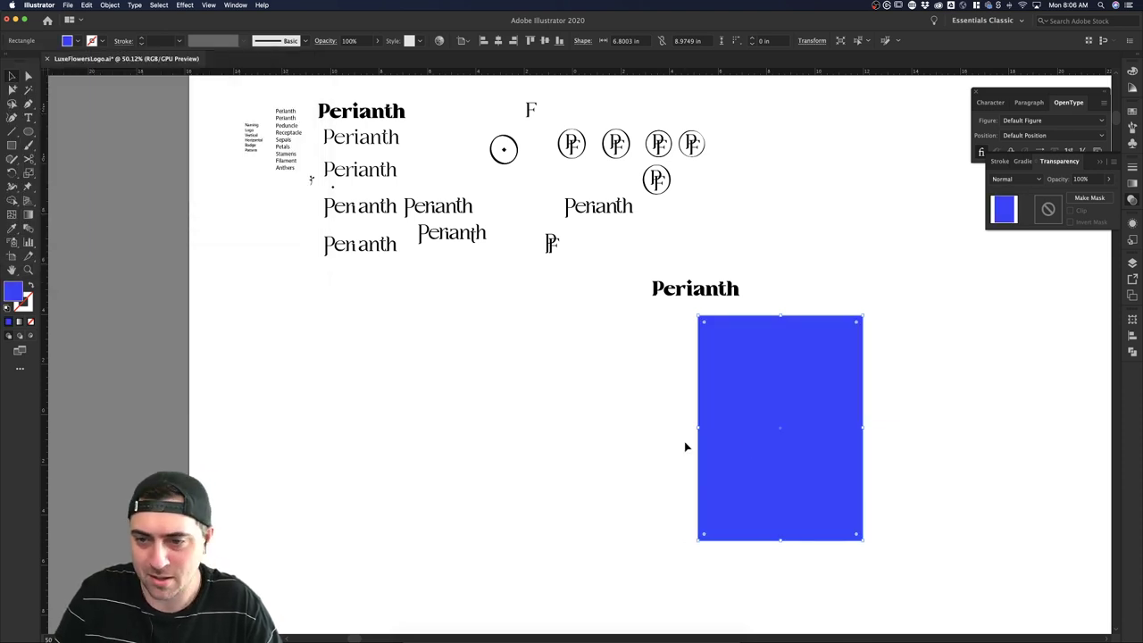
Place a copy of the bold Perianth wordmark over the upper part of the blue rectangle.
{"action": "left_click", "coordinate": [631, 435]}
{"action": "scroll", "coordinate": [630, 437], "scroll_direction": "down", "scroll_amount": 3}
{"action": "scroll", "coordinate": [630, 437], "scroll_direction": "right", "scroll_amount": 3}
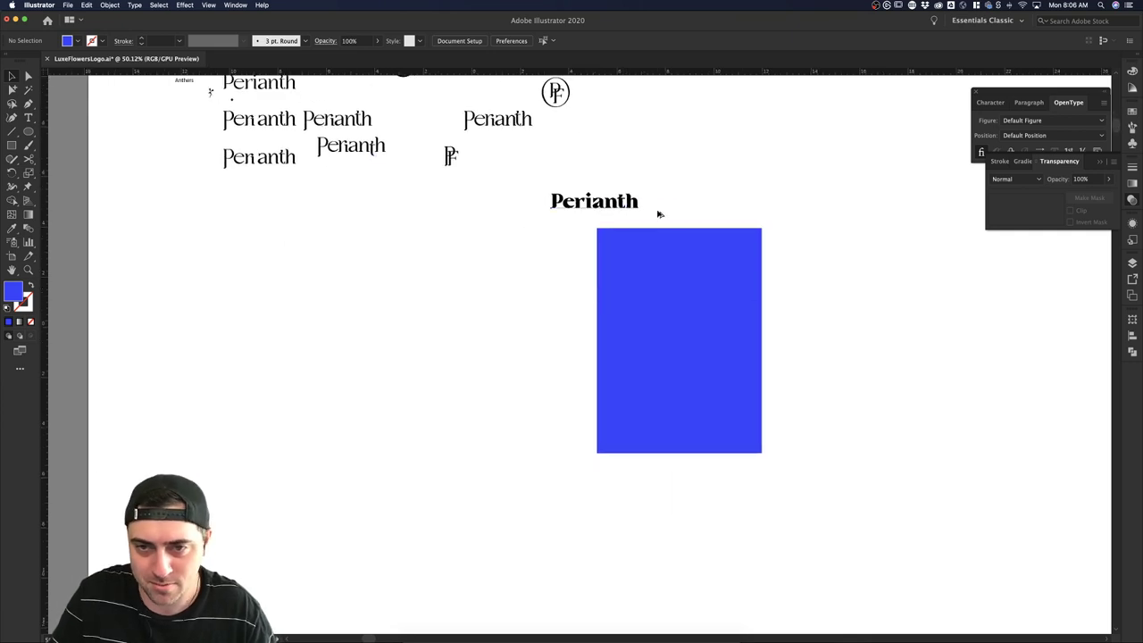
{"action": "left_click_drag", "start_coordinate": [621, 204], "coordinate": [681, 284]}
Move the blue rectangle behind the copied Perianth wordmark.
{"action": "left_click", "coordinate": [688, 291]}
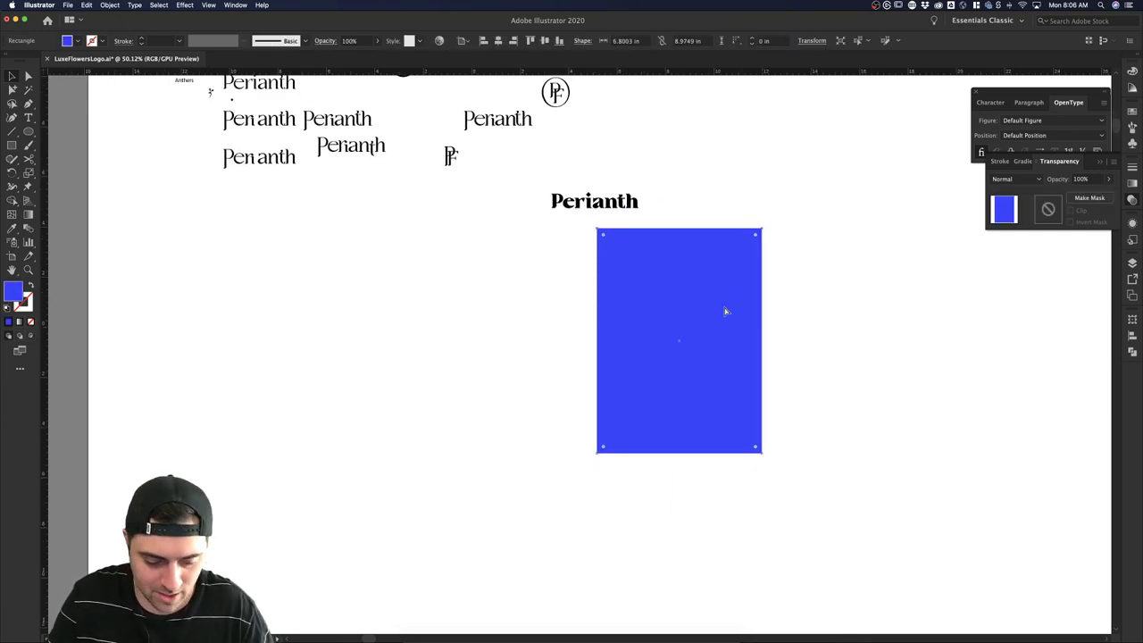
{"action": "key", "text": "super+x"}
{"action": "left_click", "coordinate": [671, 285]}
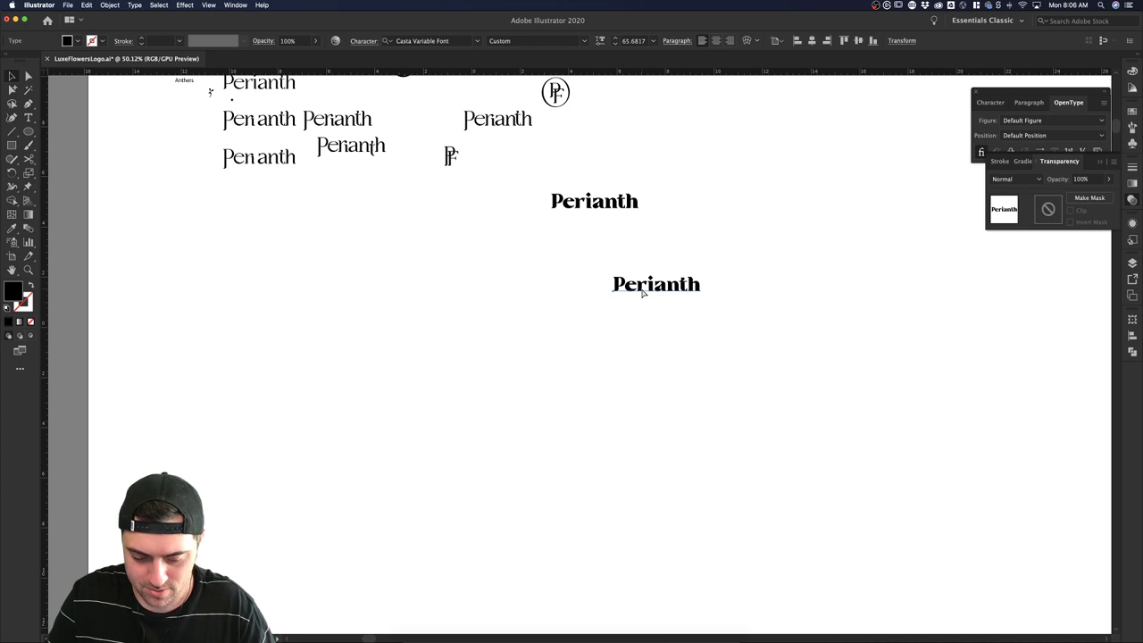
{"action": "key", "text": "super+b"}
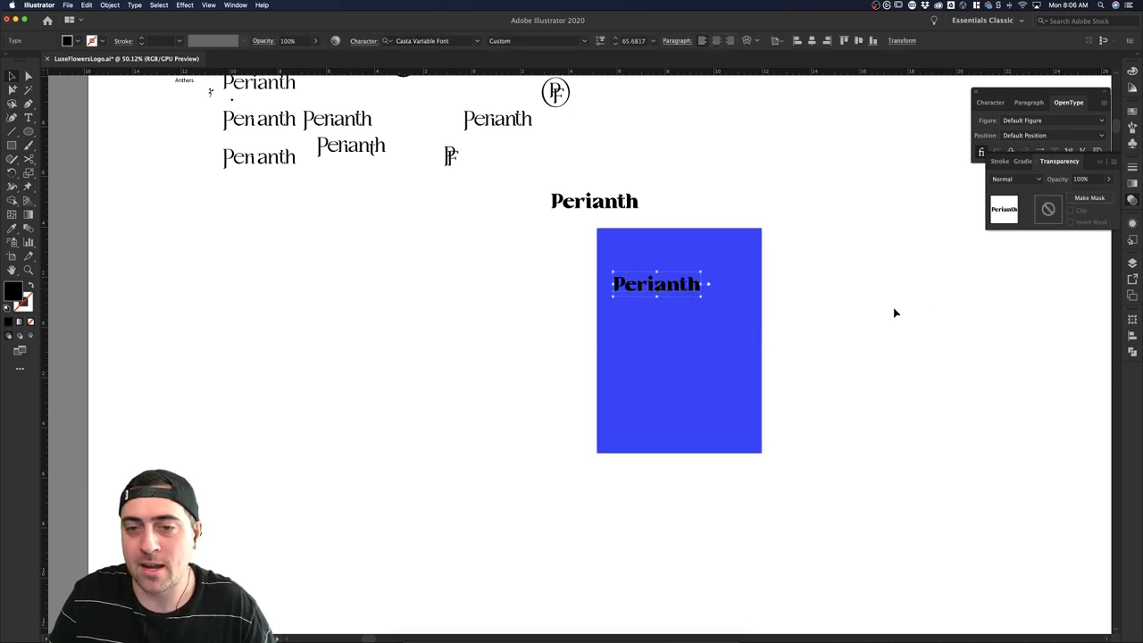
{"action": "left_click", "coordinate": [877, 338]}
Lock the blue rectangle in place.
{"action": "scroll", "coordinate": [877, 339], "scroll_direction": "right", "scroll_amount": 2}
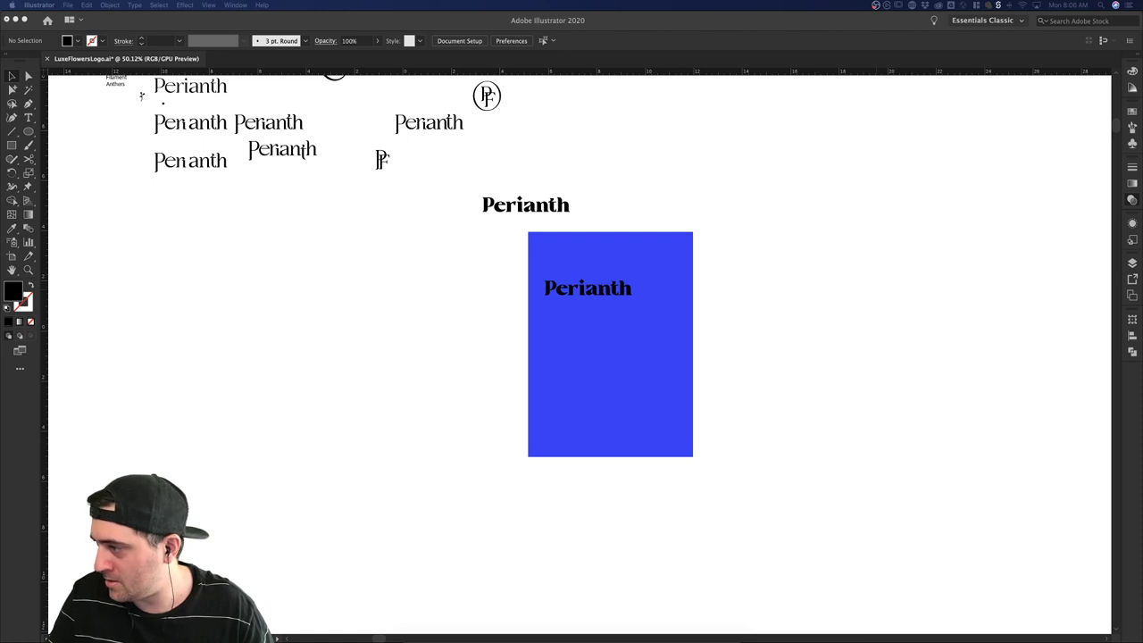
{"action": "left_click", "coordinate": [782, 467]}
{"action": "left_click", "coordinate": [686, 378]}
{"action": "key", "text": "super+2"}
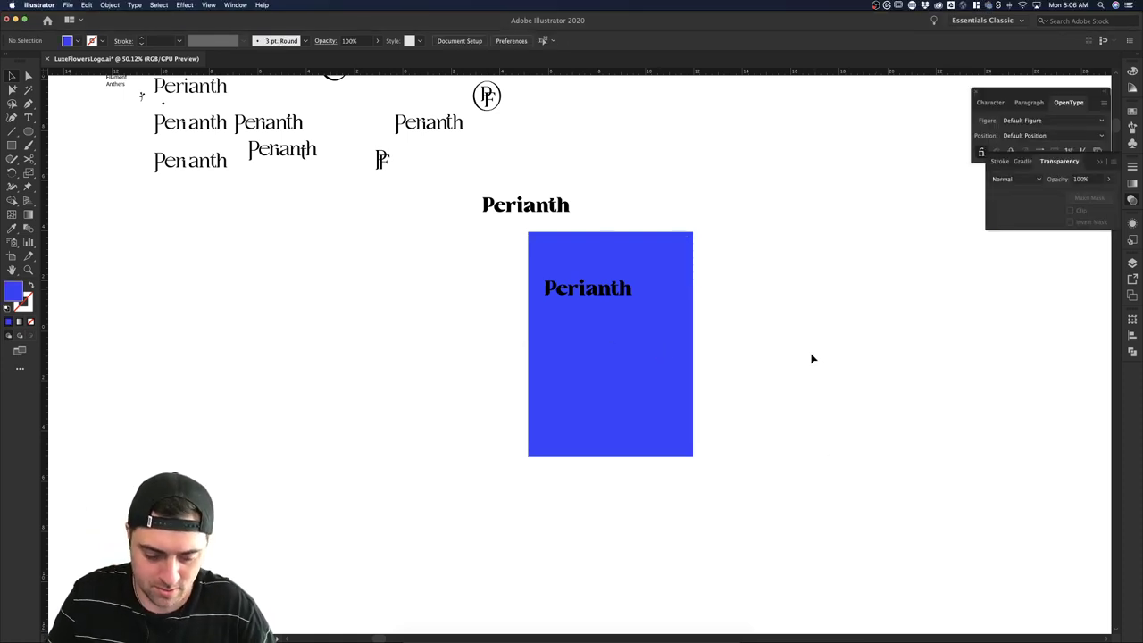
Duplicate the wordmark lower on the blue panel and replace its text with the copied Lorem Ipsum passage.
{"action": "left_click_drag", "start_coordinate": [613, 291], "coordinate": [608, 343]}
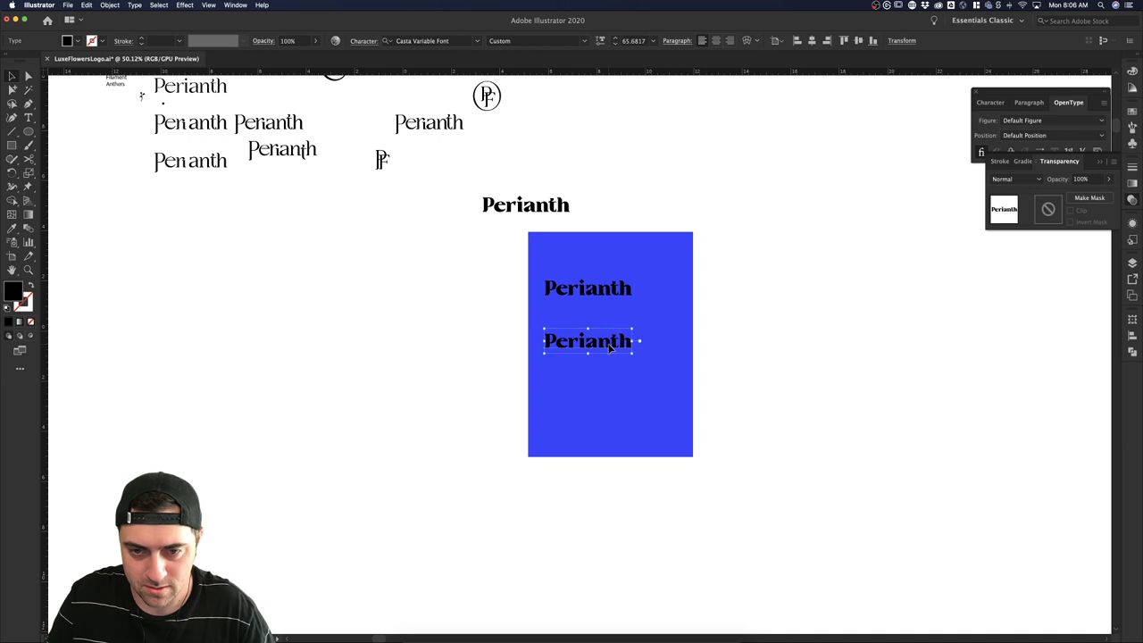
{"action": "double_click", "coordinate": [608, 343]}
{"action": "key", "text": "super+v"}
{"action": "key", "text": "super+a"}
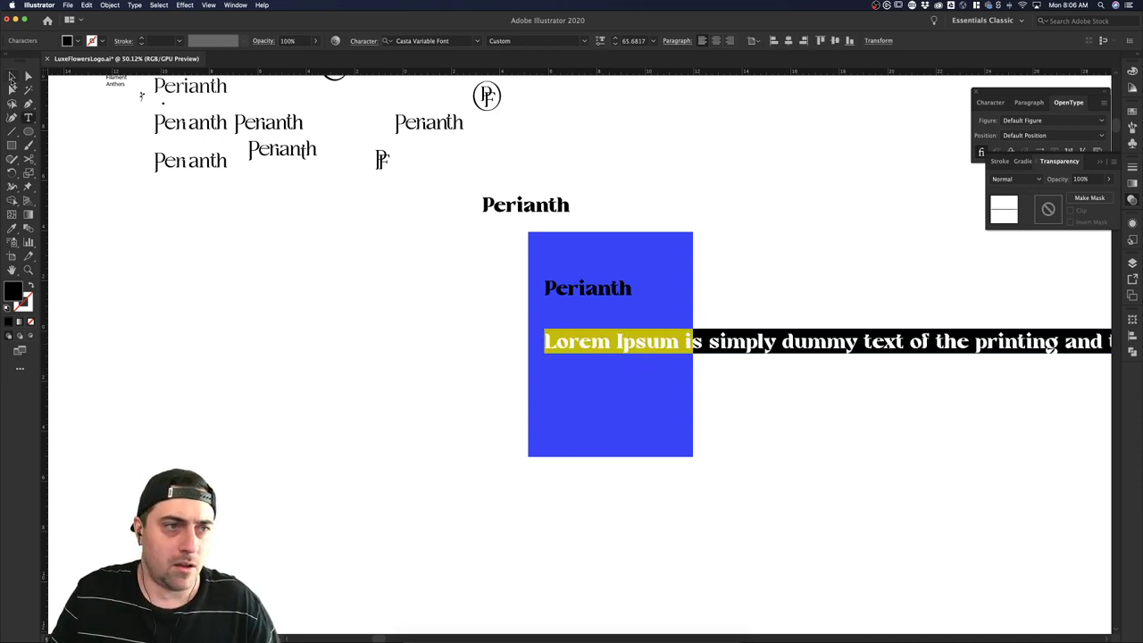
Collapse the toolbox to a single column and recolour the Lorem Ipsum line white by sampling the blank artboard.
{"action": "left_click", "coordinate": [5, 55]}
{"action": "left_click", "coordinate": [10, 76]}
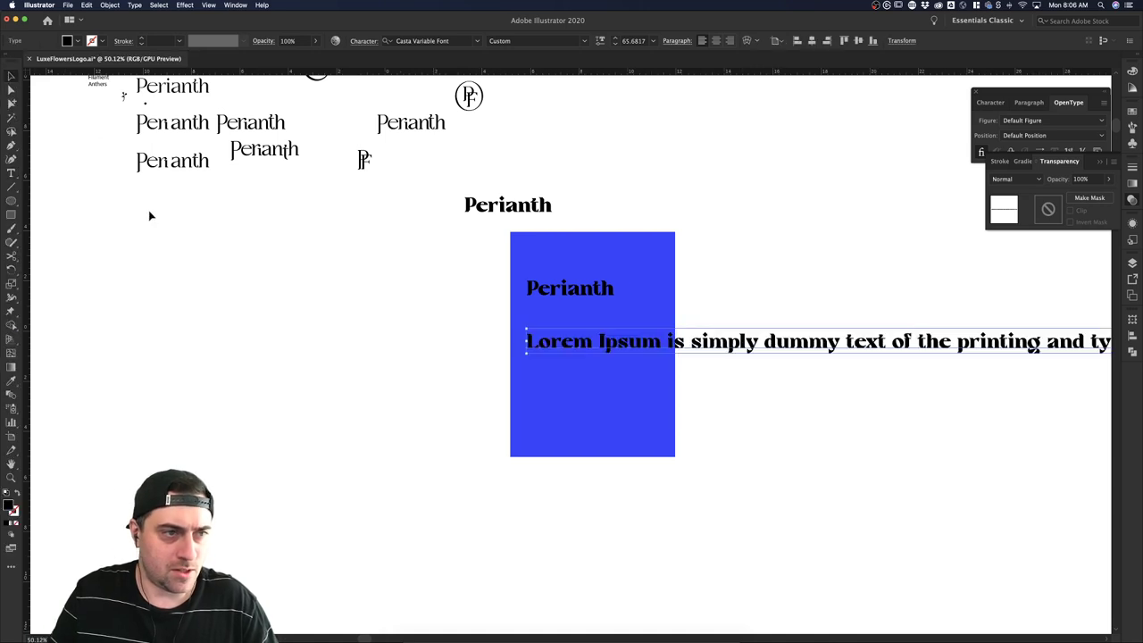
{"action": "key", "text": "i"}
{"action": "left_click", "coordinate": [246, 300]}
{"action": "key", "text": "v"}
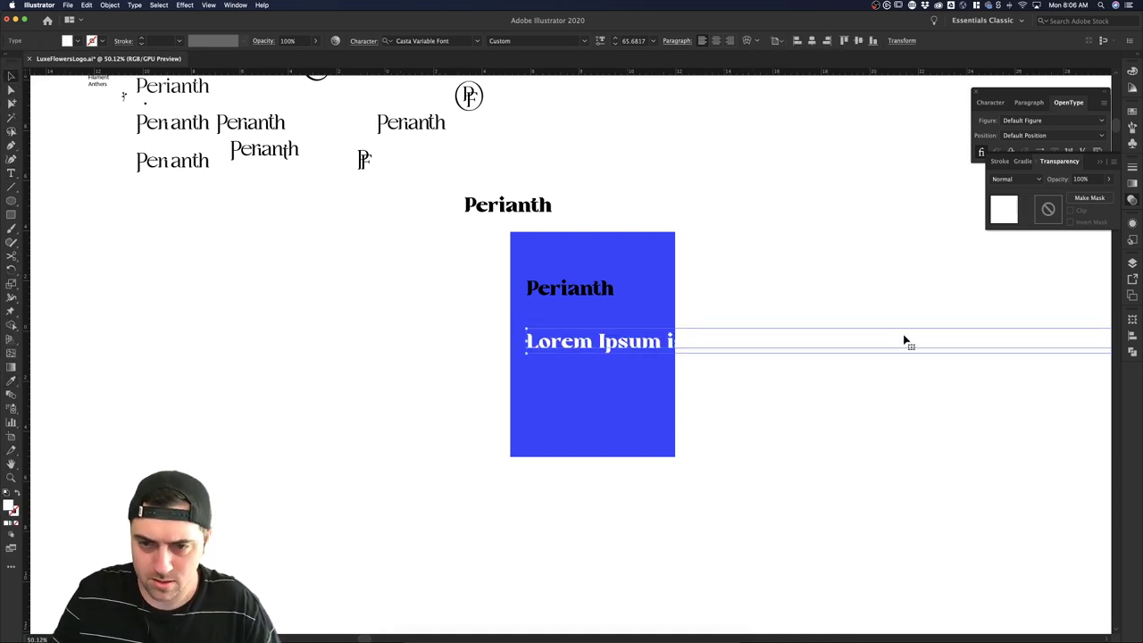
Turn the long Lorem Ipsum line into area type and narrow its frame so it wraps into a paragraph below the wordmark.
{"action": "scroll", "coordinate": [893, 334], "scroll_direction": "down", "scroll_amount": 5}
{"action": "scroll", "coordinate": [994, 341], "scroll_direction": "right", "scroll_amount": 4}
{"action": "scroll", "coordinate": [994, 344], "scroll_direction": "down", "scroll_amount": 1}
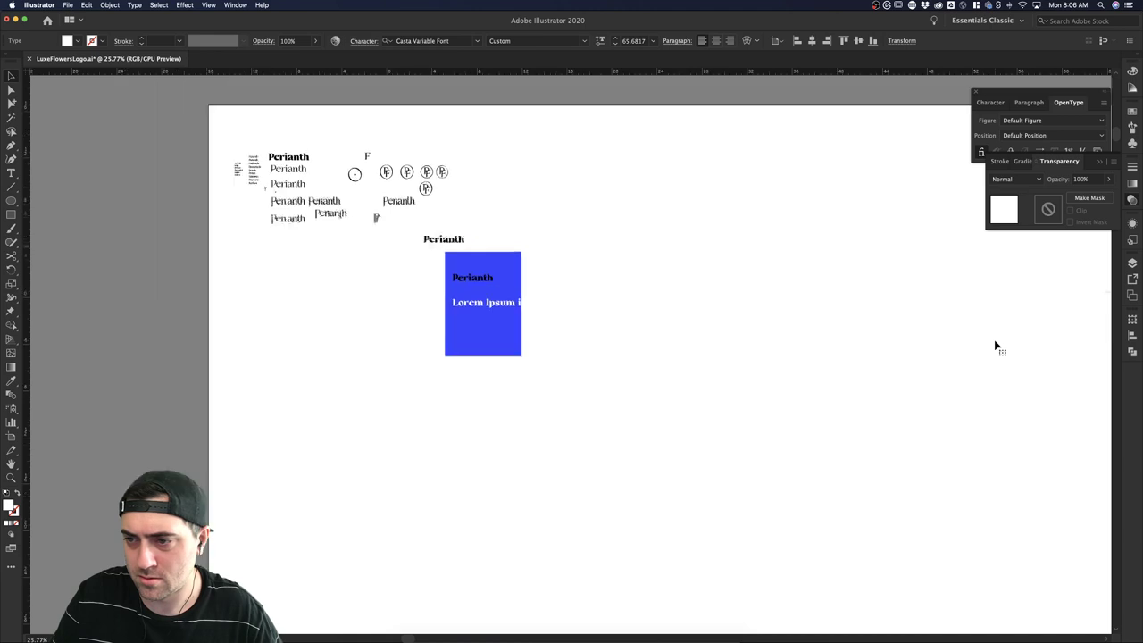
{"action": "scroll", "coordinate": [995, 342], "scroll_direction": "down", "scroll_amount": 8}
{"action": "scroll", "coordinate": [994, 341], "scroll_direction": "right", "scroll_amount": 4}
{"action": "scroll", "coordinate": [834, 335], "scroll_direction": "up", "scroll_amount": 5}
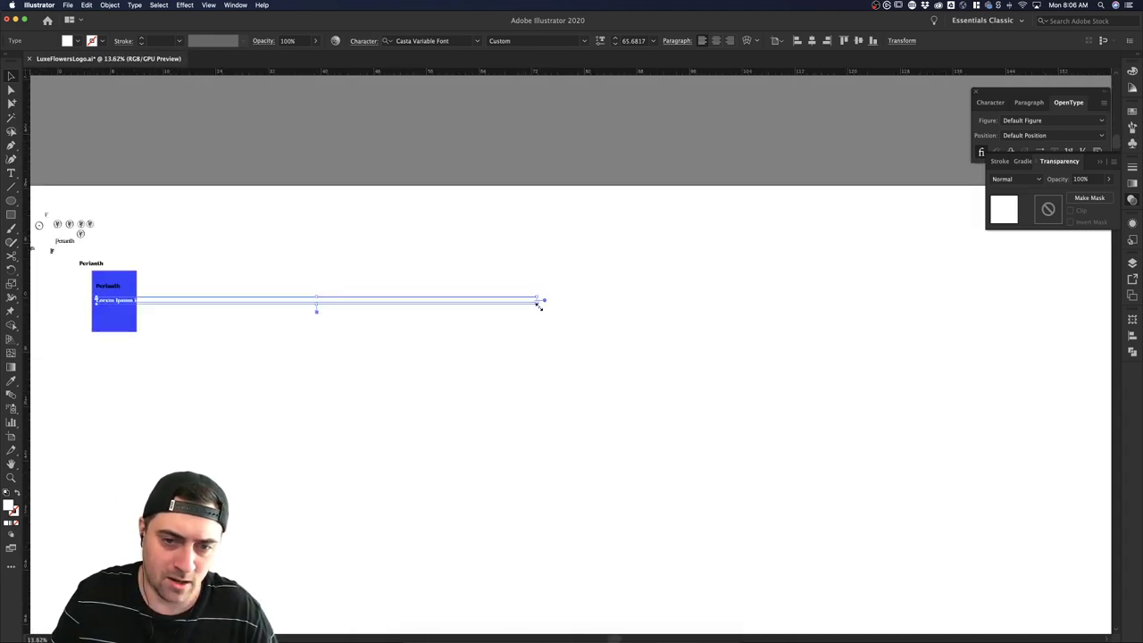
{"action": "left_click_drag", "start_coordinate": [539, 305], "coordinate": [165, 341]}
{"action": "left_click", "coordinate": [255, 345]}
{"action": "scroll", "coordinate": [255, 345], "scroll_direction": "left", "scroll_amount": 3}
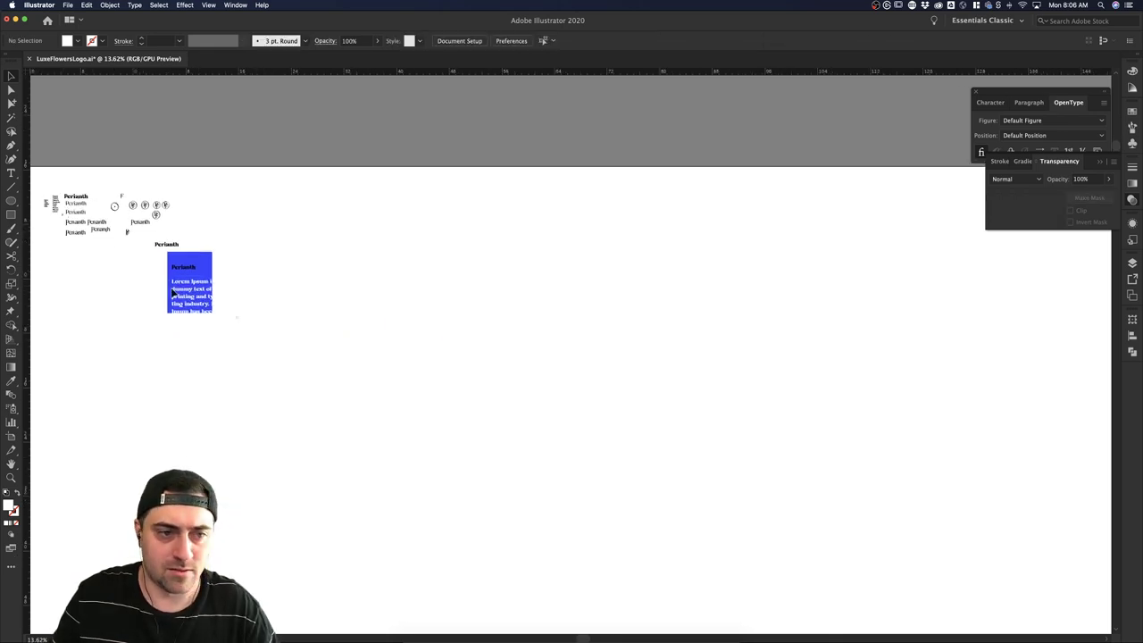
{"action": "scroll", "coordinate": [173, 293], "scroll_direction": "left", "scroll_amount": 4}
{"action": "scroll", "coordinate": [214, 283], "scroll_direction": "up", "scroll_amount": 5}
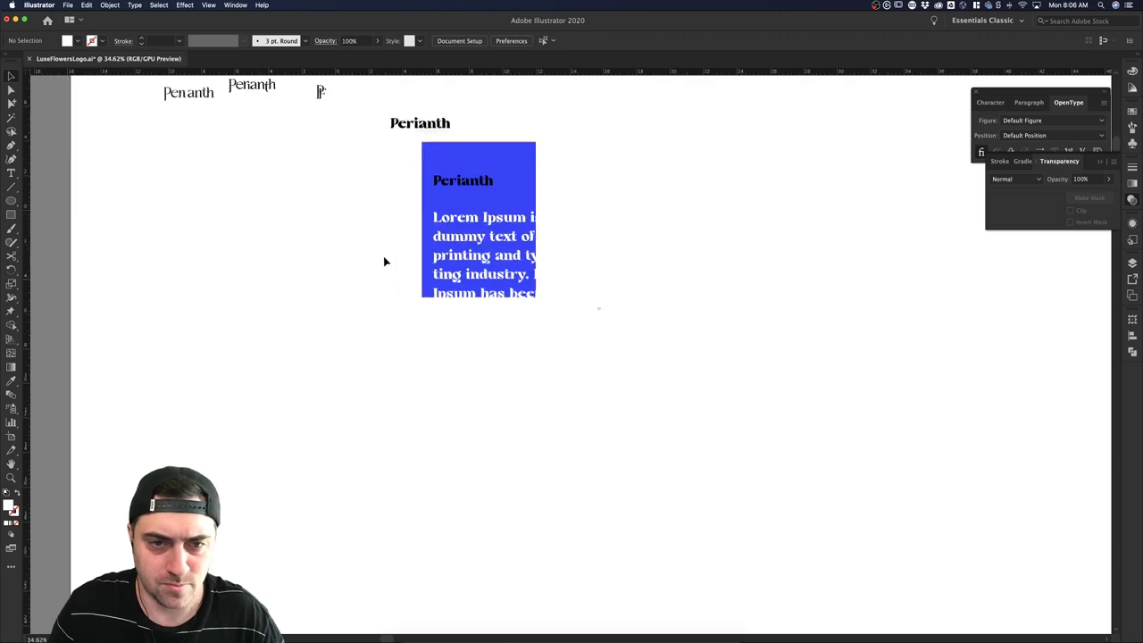
{"action": "scroll", "coordinate": [385, 261], "scroll_direction": "up", "scroll_amount": 2}
Convert the Lorem Ipsum frame to point type, discarding the overset text, and scale it to about 39 pt to fit the blue panel.
{"action": "left_click", "coordinate": [598, 248]}
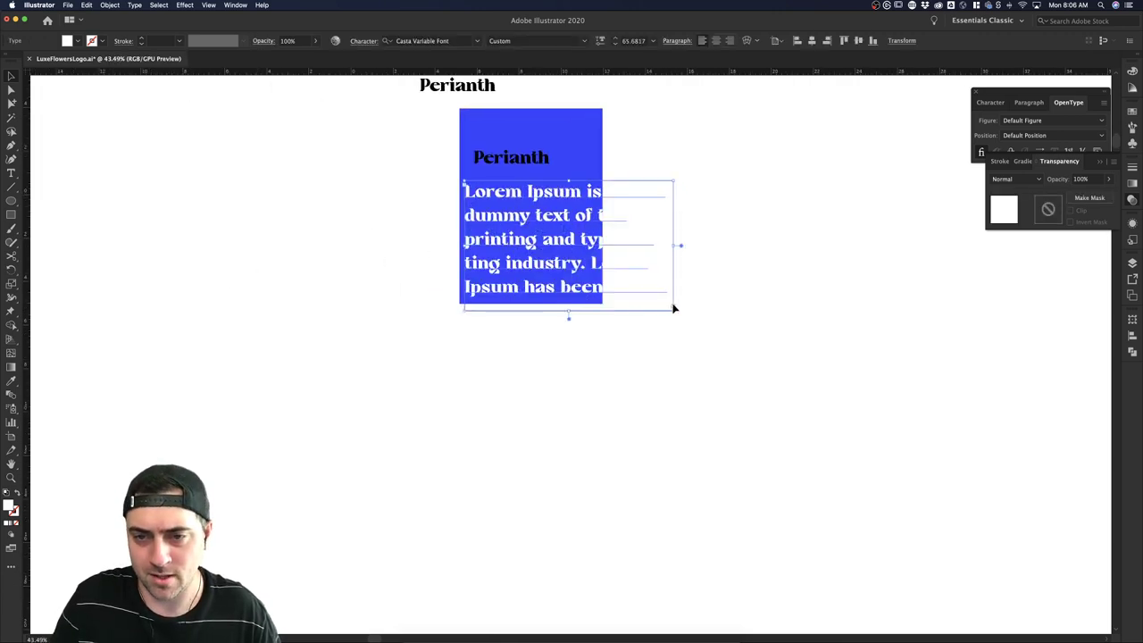
{"action": "double_click", "coordinate": [681, 246]}
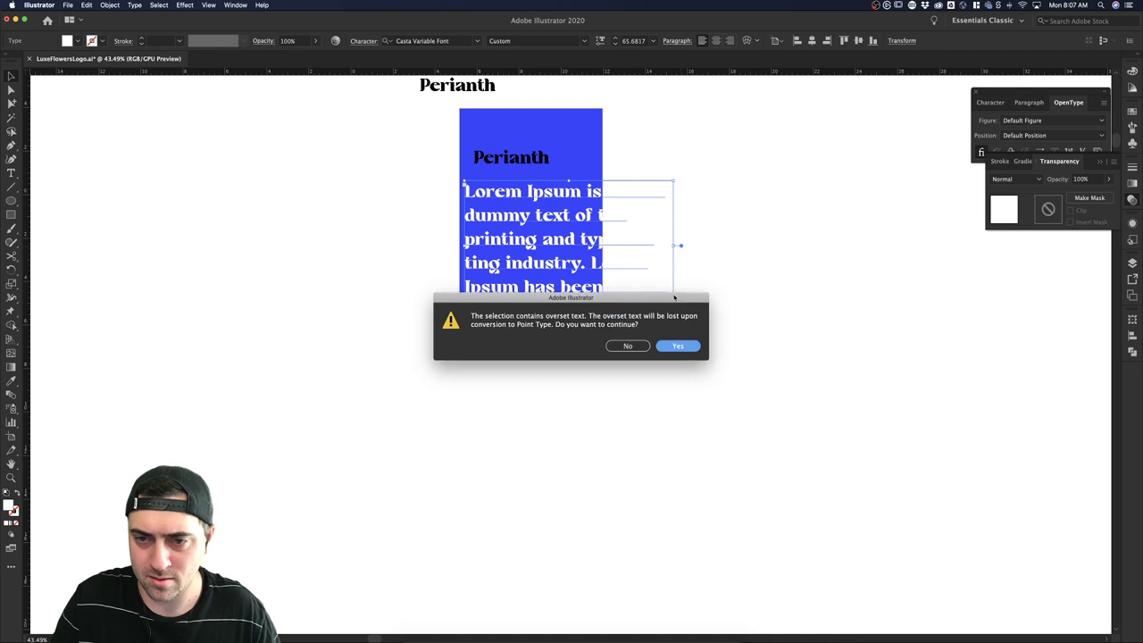
{"action": "left_click", "coordinate": [680, 347]}
{"action": "left_click_drag", "start_coordinate": [670, 295], "coordinate": [587, 250]}
Tighten the line spacing of the white Lorem Ipsum paragraph.
{"action": "key", "text": "alt+Up"}
{"action": "key", "text": "alt+Up"}
{"action": "key", "text": "alt+Up"}
{"action": "key", "text": "alt+Up"}
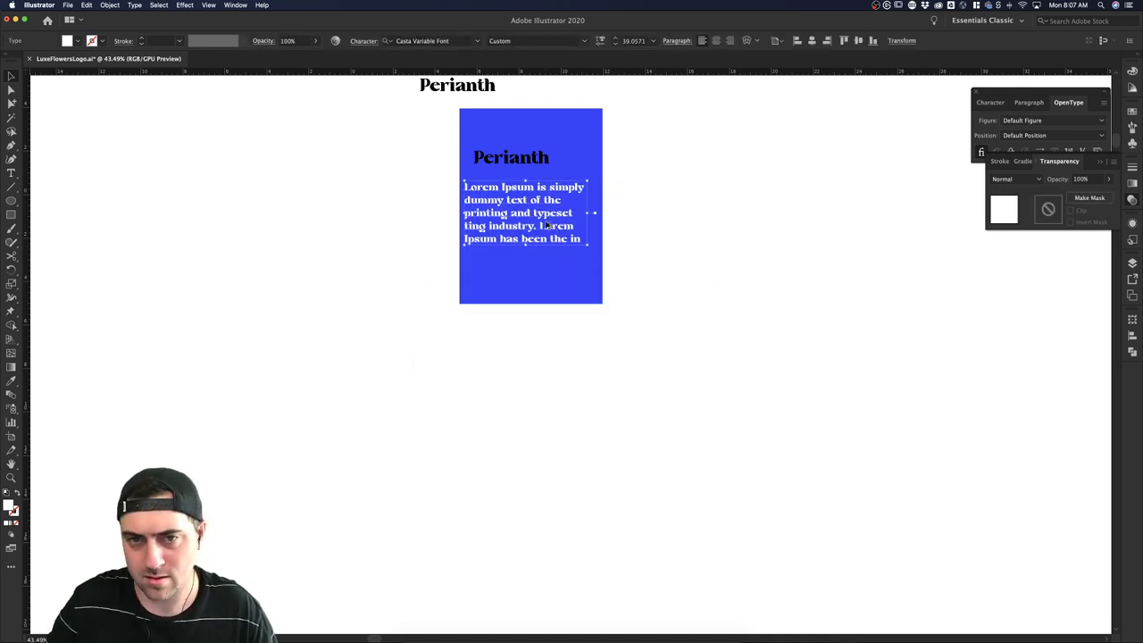
{"action": "left_click", "coordinate": [666, 235]}
Delete the paragraph's text after "typesetting industry" and end the sentence with a period.
{"action": "left_click_drag", "start_coordinate": [552, 235], "coordinate": [620, 270]}
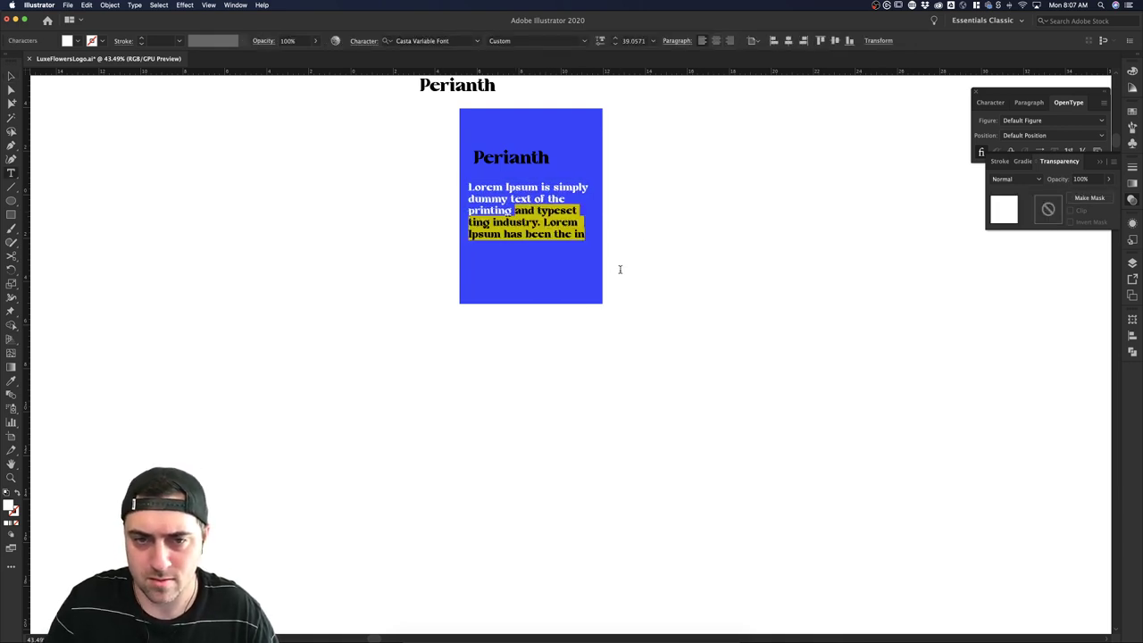
{"action": "left_click_drag", "start_coordinate": [546, 223], "coordinate": [726, 278]}
{"action": "key", "text": "BackSpace"}
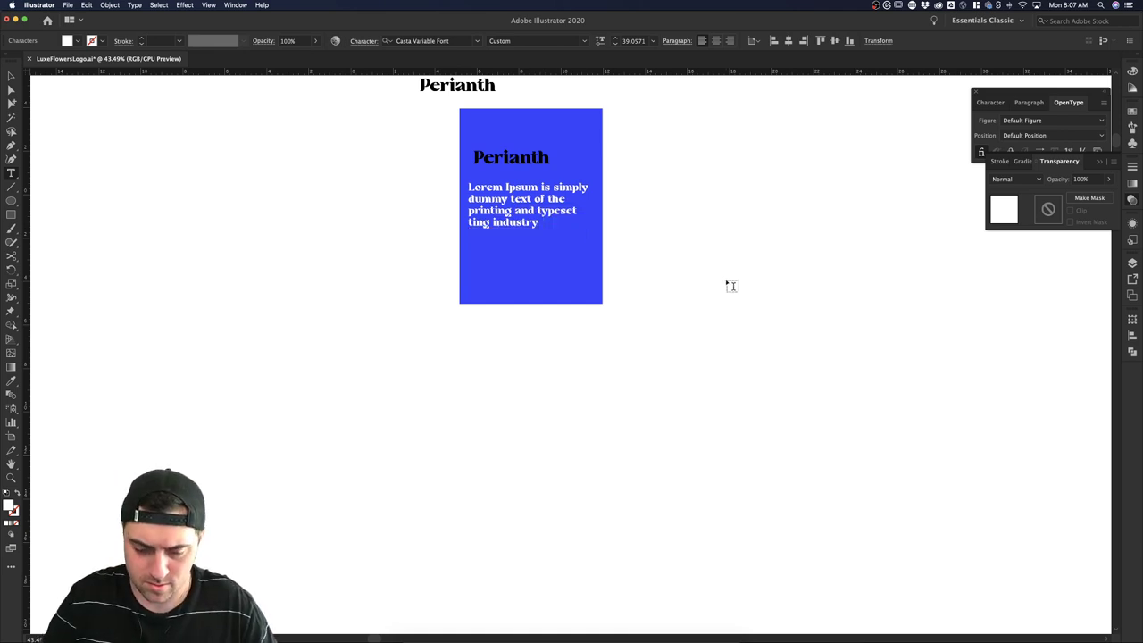
{"action": "key", "text": "Escape"}
{"action": "left_click", "coordinate": [322, 234]}
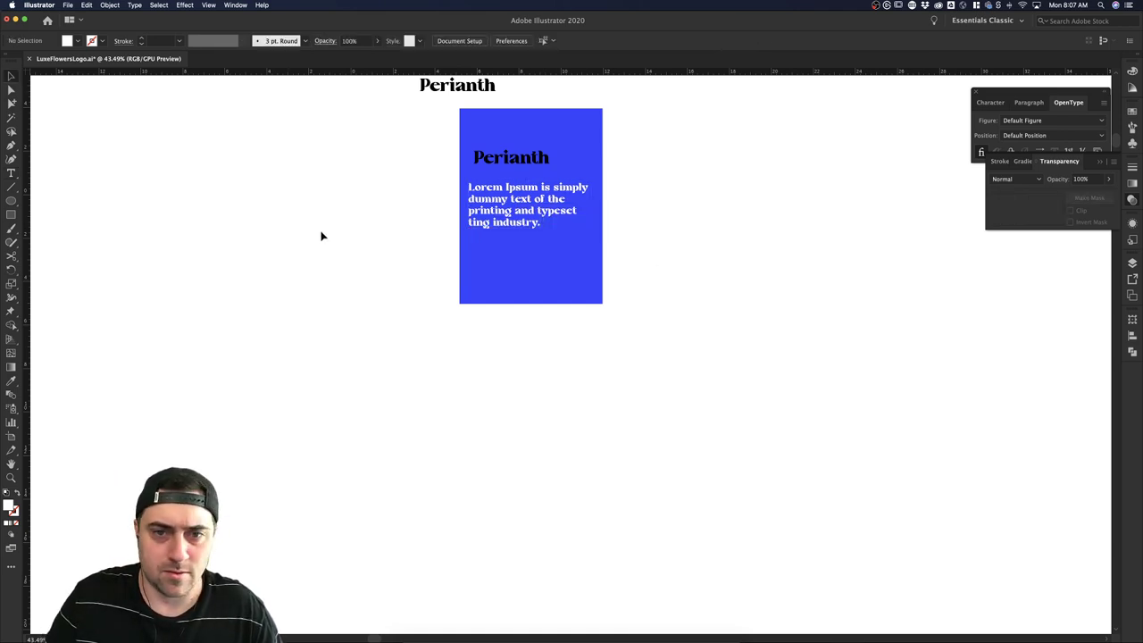
Try adjusting the width and slant of the paragraph's Casta Variable Font.
{"action": "left_click", "coordinate": [497, 211]}
{"action": "left_click", "coordinate": [498, 210]}
{"action": "left_click", "coordinate": [602, 43]}
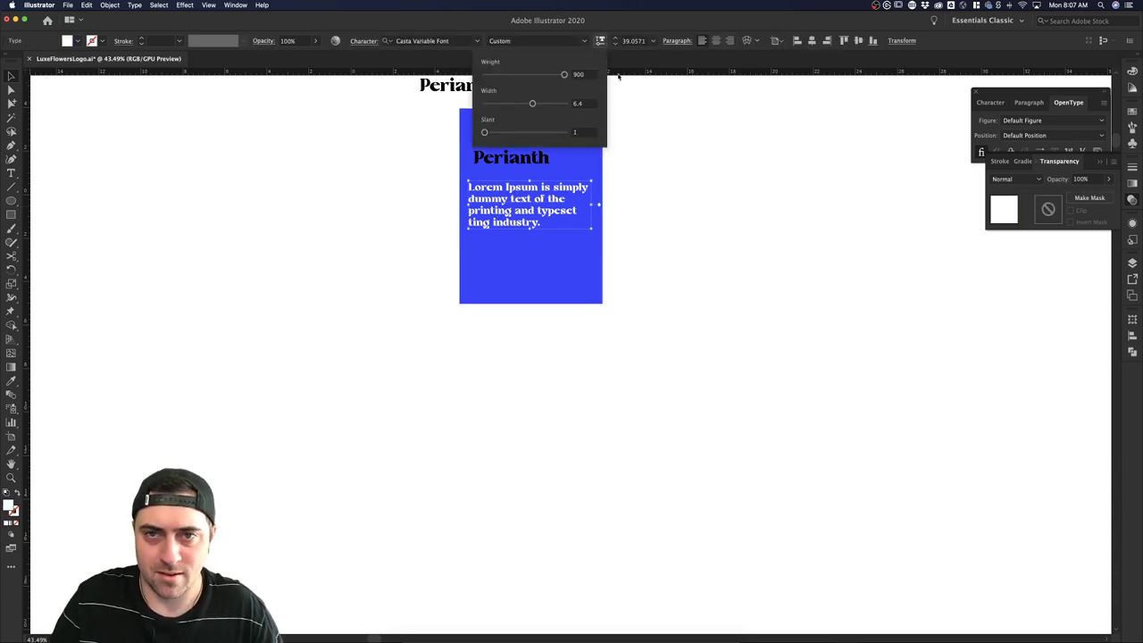
{"action": "mouse_move", "coordinate": [534, 104]}
{"action": "left_mouse_down"}
{"action": "mouse_move", "coordinate": [545, 103]}
{"action": "mouse_move", "coordinate": [532, 104]}
{"action": "left_mouse_up"}
{"action": "left_click_drag", "start_coordinate": [485, 133], "coordinate": [434, 133]}
{"action": "left_click", "coordinate": [727, 207]}
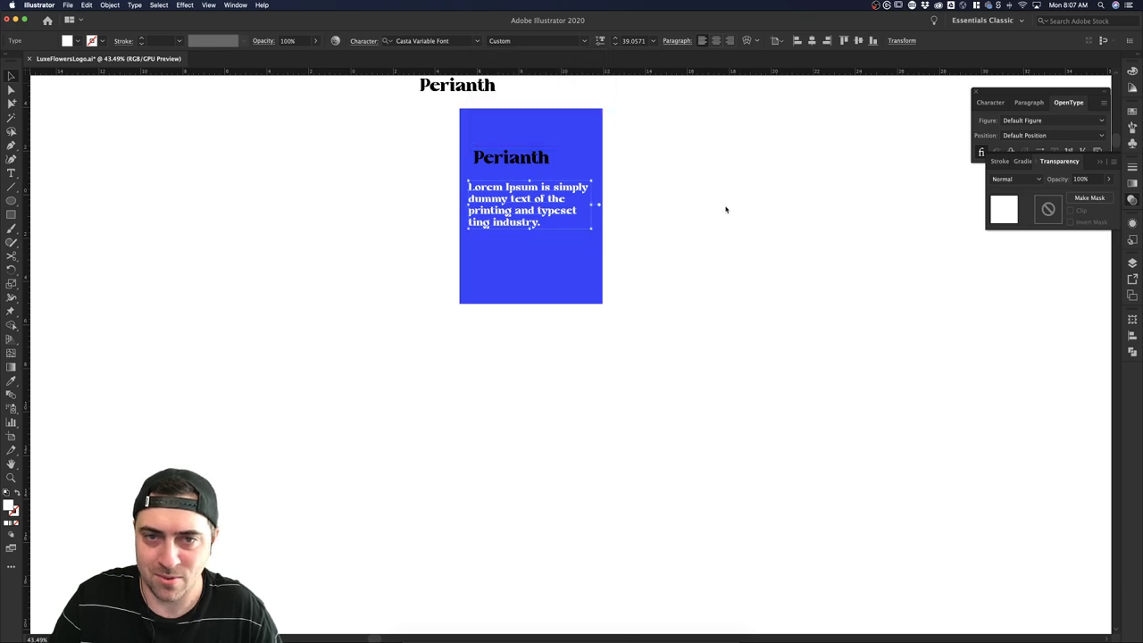
Nudge the panel's wordmark and the white paragraph so their left edges align, with the paragraph slightly closer to the wordmark.
{"action": "left_click", "coordinate": [713, 206]}
{"action": "scroll", "coordinate": [598, 204], "scroll_direction": "up", "scroll_amount": 1}
{"action": "scroll", "coordinate": [598, 203], "scroll_direction": "up", "scroll_amount": 1}
{"action": "left_click", "coordinate": [531, 181]}
{"action": "left_click", "coordinate": [567, 194]}
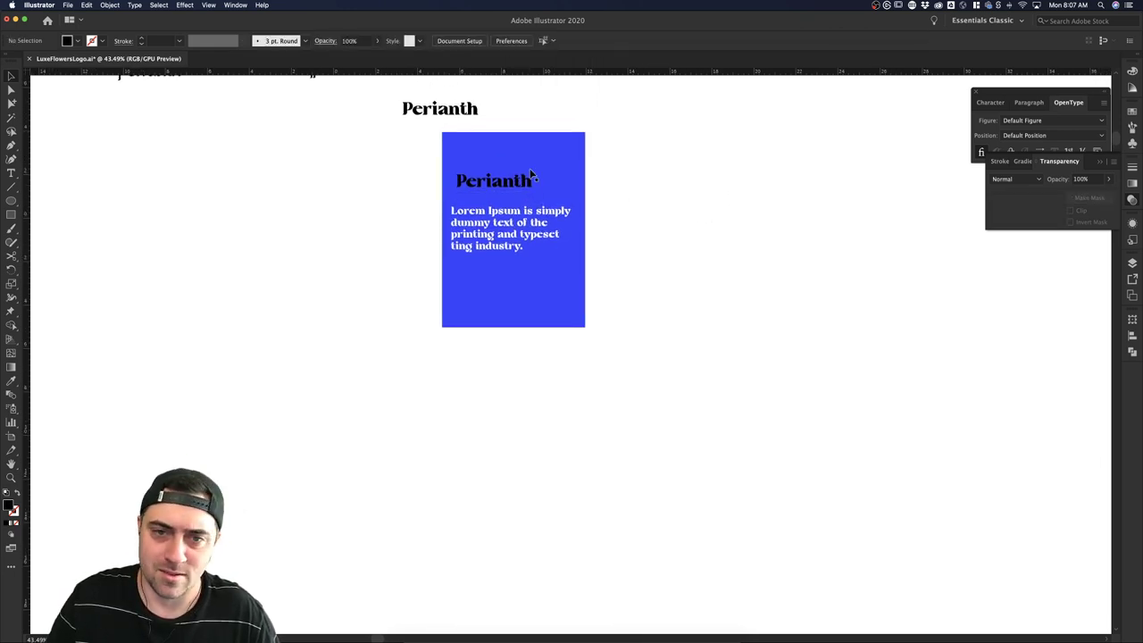
{"action": "left_click_drag", "start_coordinate": [485, 181], "coordinate": [481, 178]}
{"action": "left_click", "coordinate": [644, 185]}
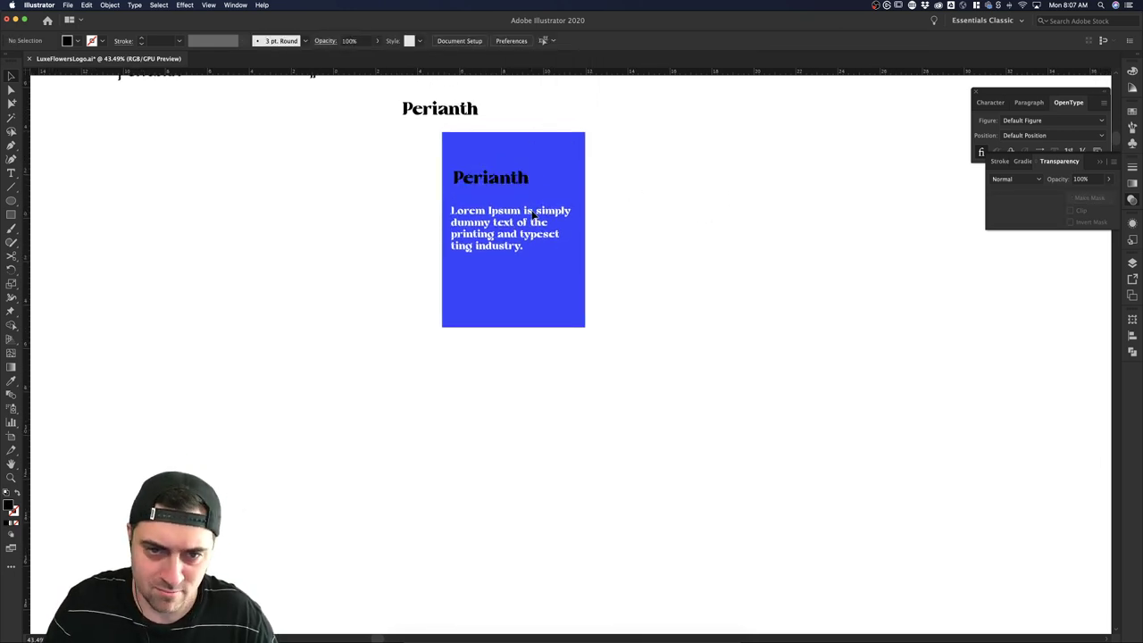
{"action": "left_click_drag", "start_coordinate": [533, 214], "coordinate": [534, 210]}
{"action": "left_click", "coordinate": [684, 274]}
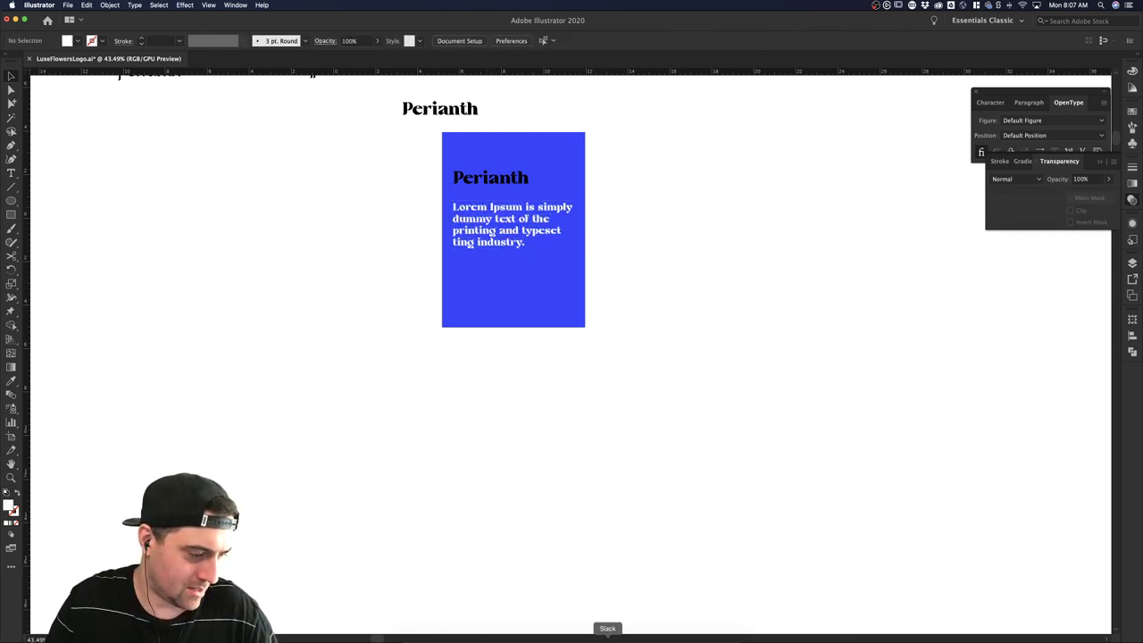
Replace the paragraph's Lorem Ipsum with copied floral placeholder text beginning "Florem ipsum sneezeweed".
{"action": "left_click", "coordinate": [608, 635]}
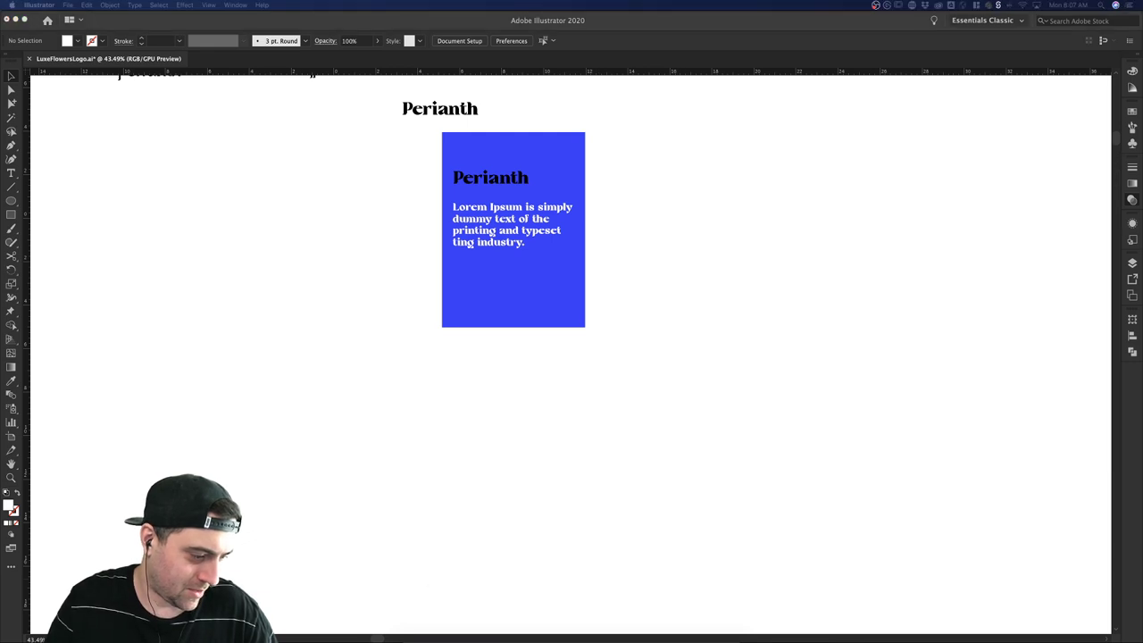
{"action": "left_click", "coordinate": [533, 315]}
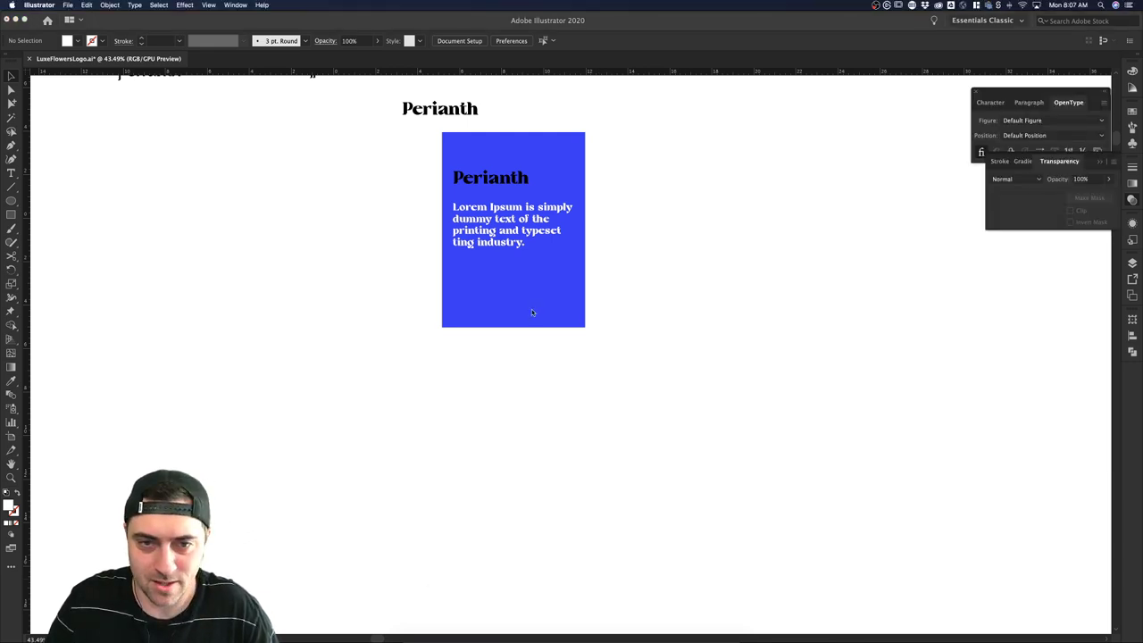
{"action": "double_click", "coordinate": [497, 241]}
{"action": "key", "text": "super+a"}
{"action": "key", "text": "super+v"}
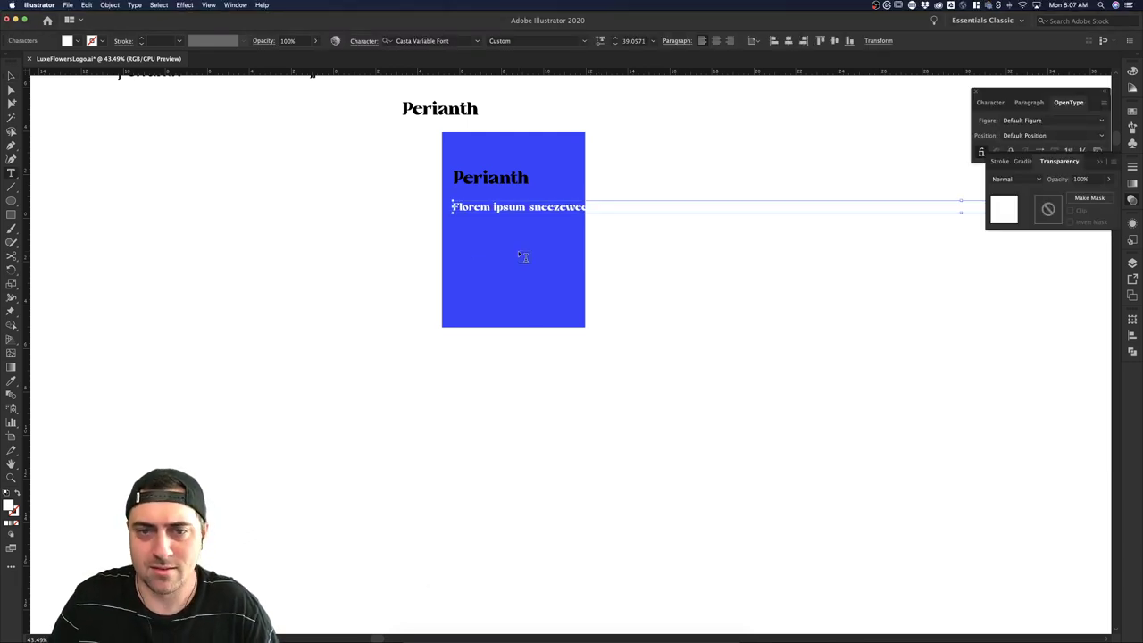
{"action": "scroll", "coordinate": [516, 257], "scroll_direction": "down", "scroll_amount": 5}
{"action": "key", "text": "Escape"}
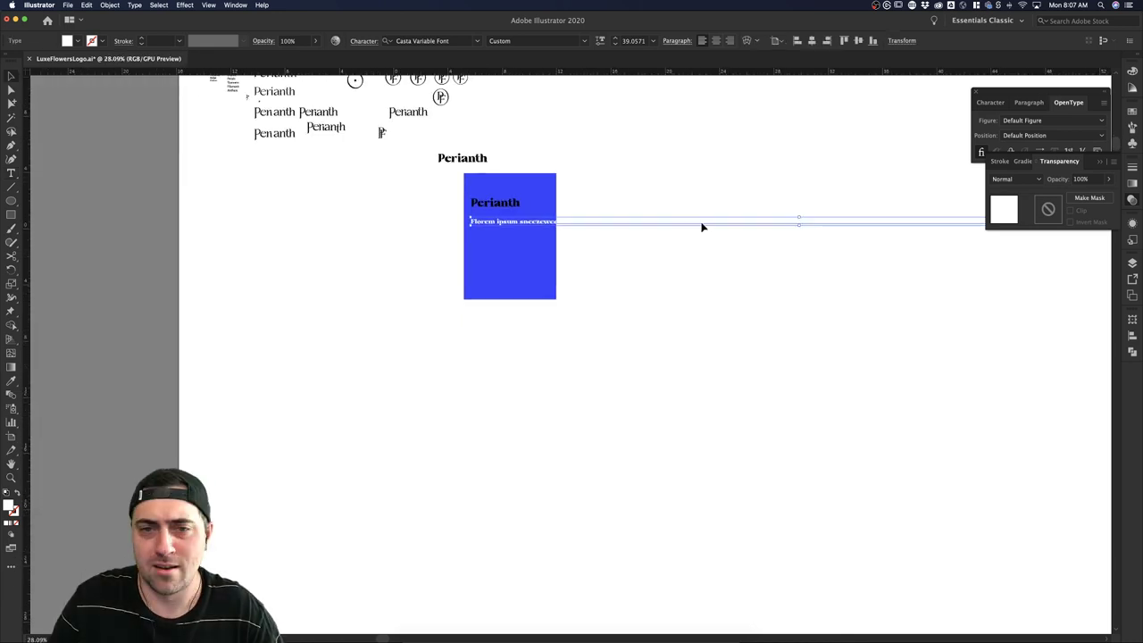
Narrow the Florem ipsum text frame so its text wraps into a paragraph over the blue panel, and select the paragraph.
{"action": "scroll", "coordinate": [317, 140], "scroll_direction": "down", "scroll_amount": 5}
{"action": "scroll", "coordinate": [759, 218], "scroll_direction": "right", "scroll_amount": 3}
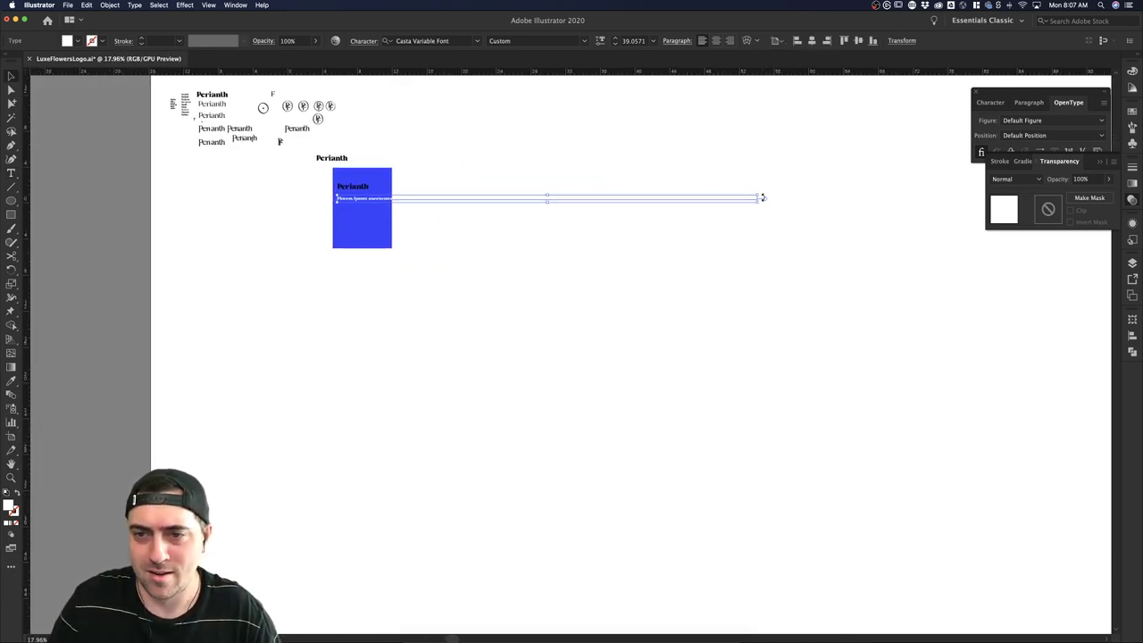
{"action": "left_click_drag", "start_coordinate": [760, 207], "coordinate": [395, 253]}
{"action": "left_click", "coordinate": [449, 260]}
{"action": "scroll", "coordinate": [428, 256], "scroll_direction": "up", "scroll_amount": 2}
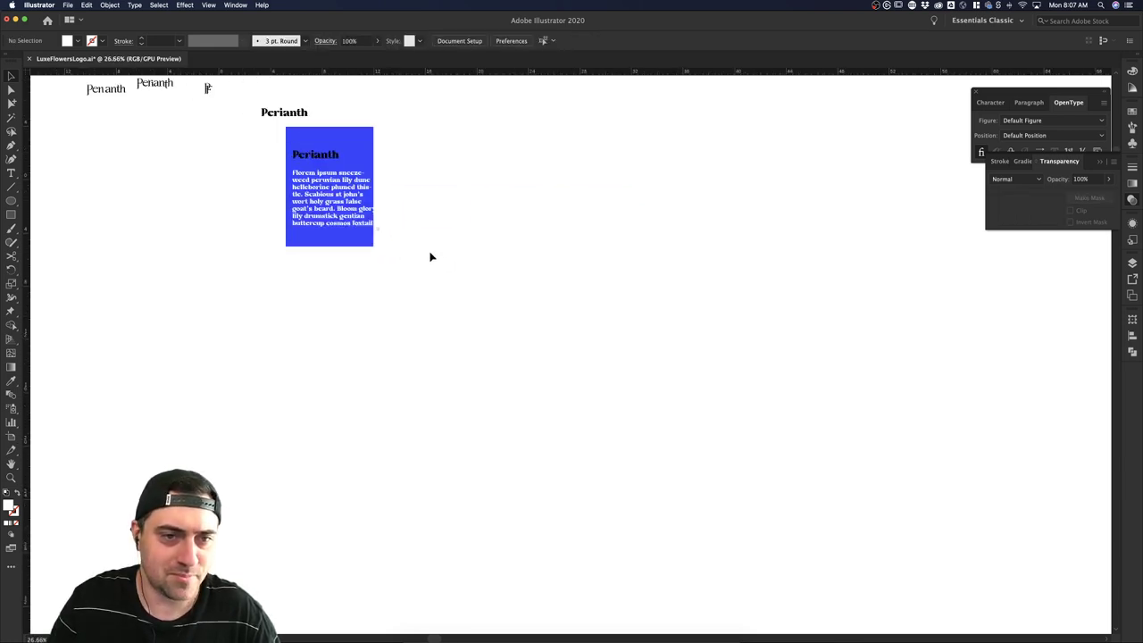
{"action": "scroll", "coordinate": [402, 239], "scroll_direction": "left", "scroll_amount": 1}
{"action": "left_click", "coordinate": [370, 219]}
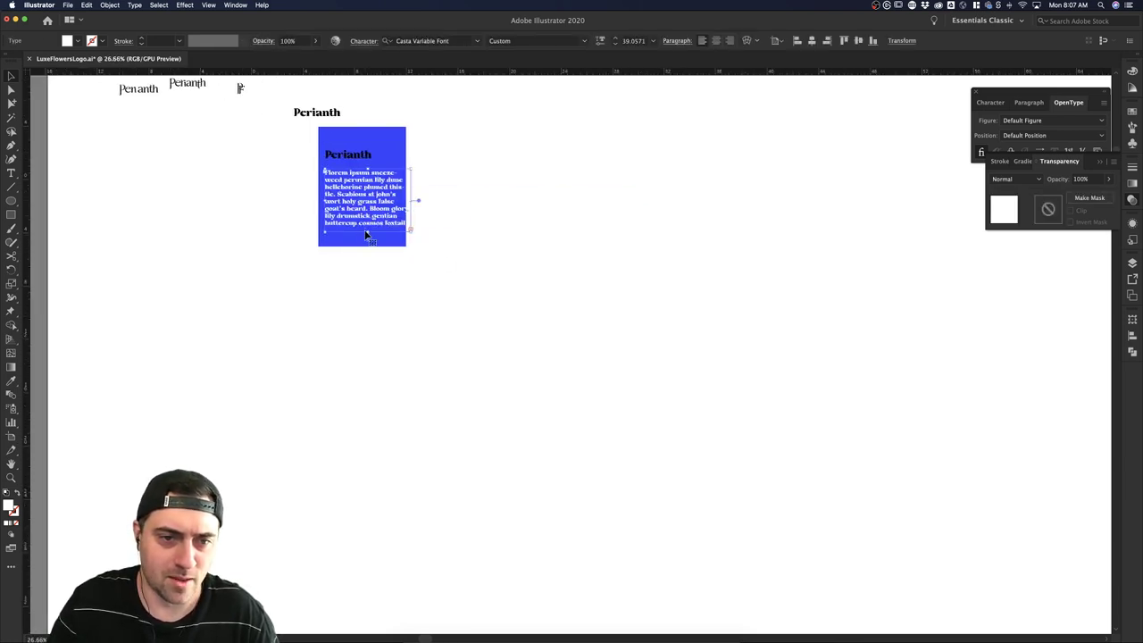
Extend the paragraph's text frame down to the blue card's lower edge and set its font size to 33 pt.
{"action": "left_click_drag", "start_coordinate": [365, 234], "coordinate": [368, 253]}
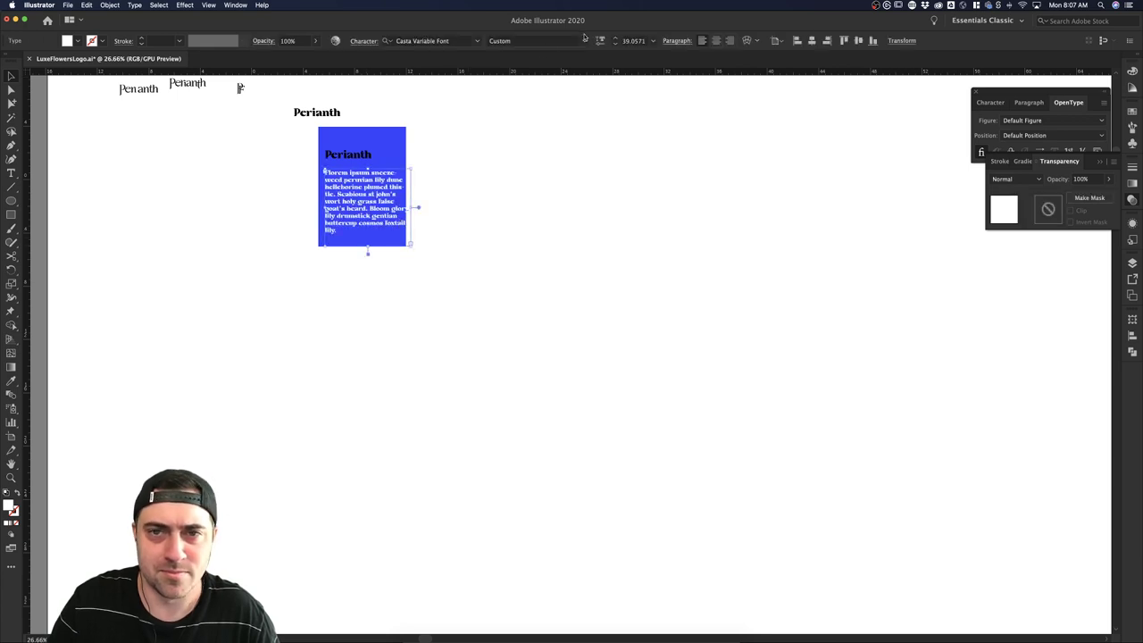
{"action": "left_click", "coordinate": [616, 43]}
{"action": "left_click", "coordinate": [615, 43]}
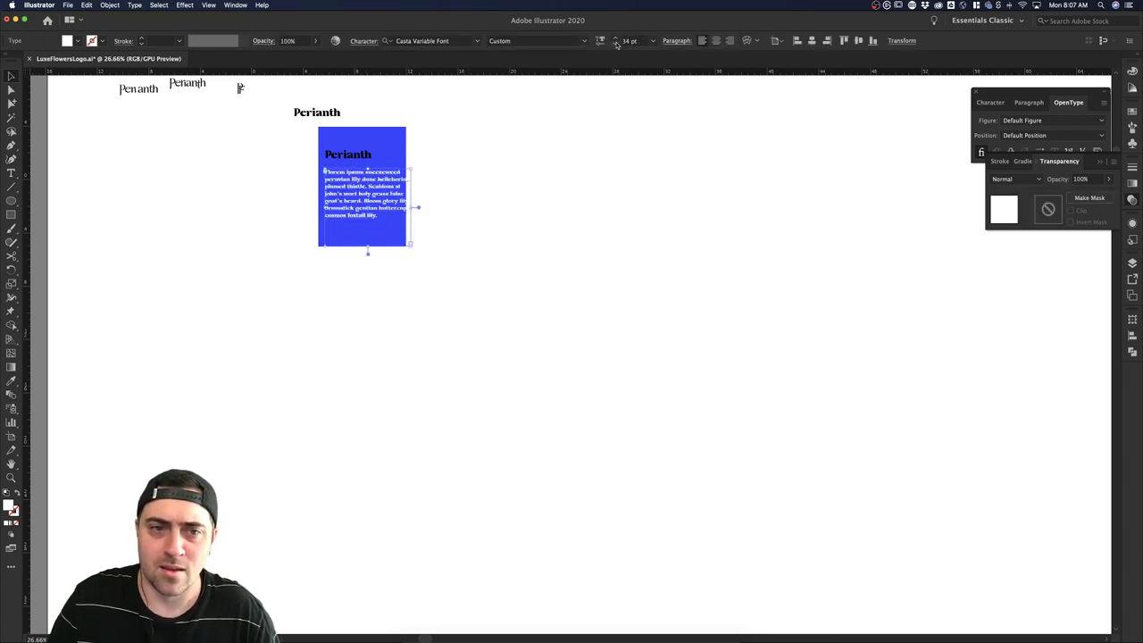
{"action": "left_click", "coordinate": [615, 43]}
{"action": "left_click", "coordinate": [451, 210]}
{"action": "scroll", "coordinate": [402, 194], "scroll_direction": "up", "scroll_amount": 5}
Copy the opening words "Florem ipsum sneezeweed peruvian lily" from the paragraph on the card.
{"action": "left_click", "coordinate": [306, 159]}
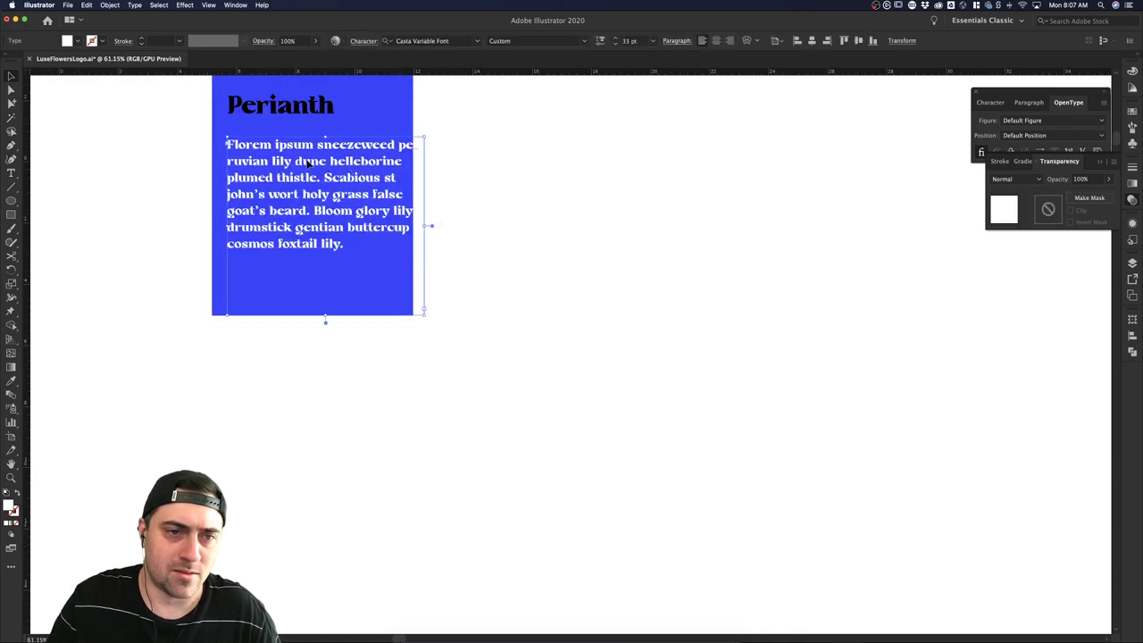
{"action": "double_click", "coordinate": [275, 153]}
{"action": "double_click", "coordinate": [616, 202]}
{"action": "left_click", "coordinate": [297, 169]}
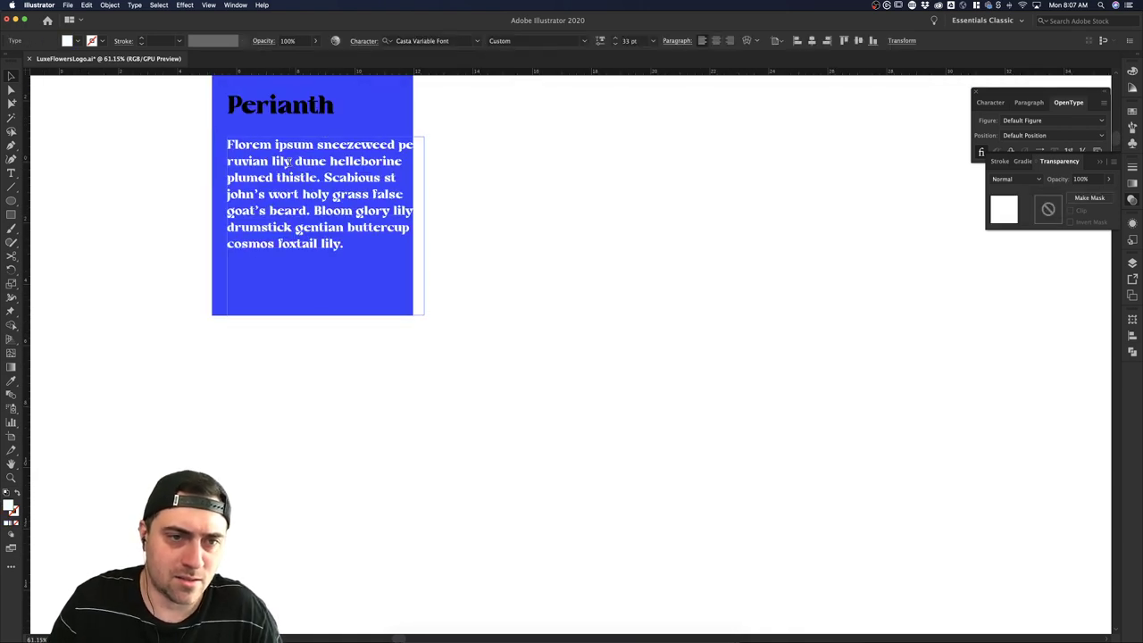
{"action": "left_click_drag", "start_coordinate": [292, 161], "coordinate": [212, 139]}
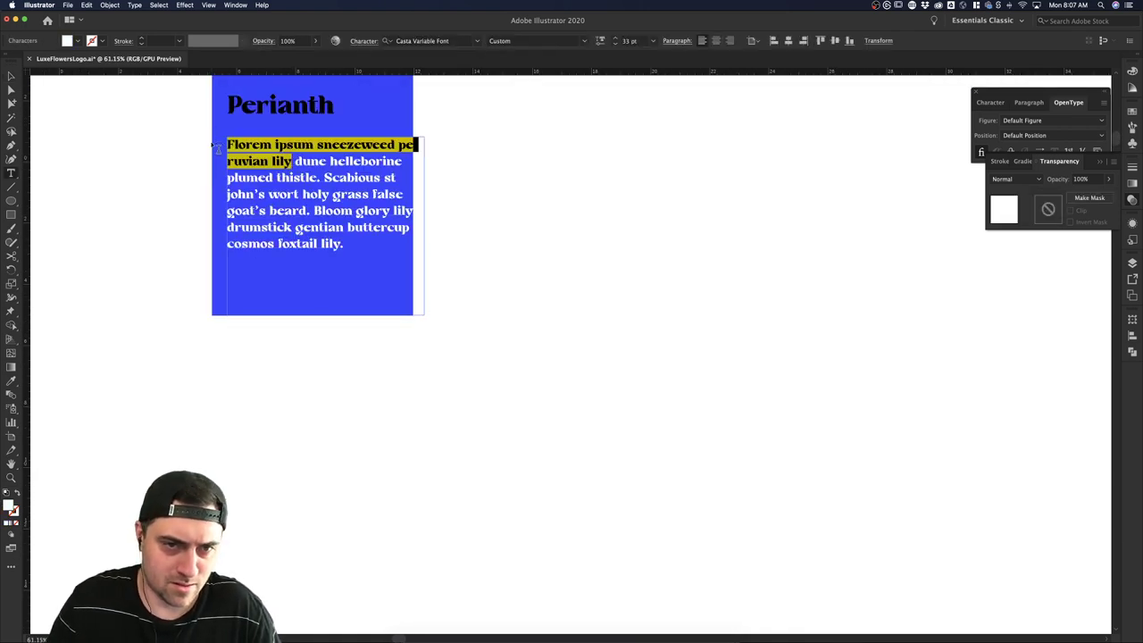
{"action": "left_click", "coordinate": [12, 75]}
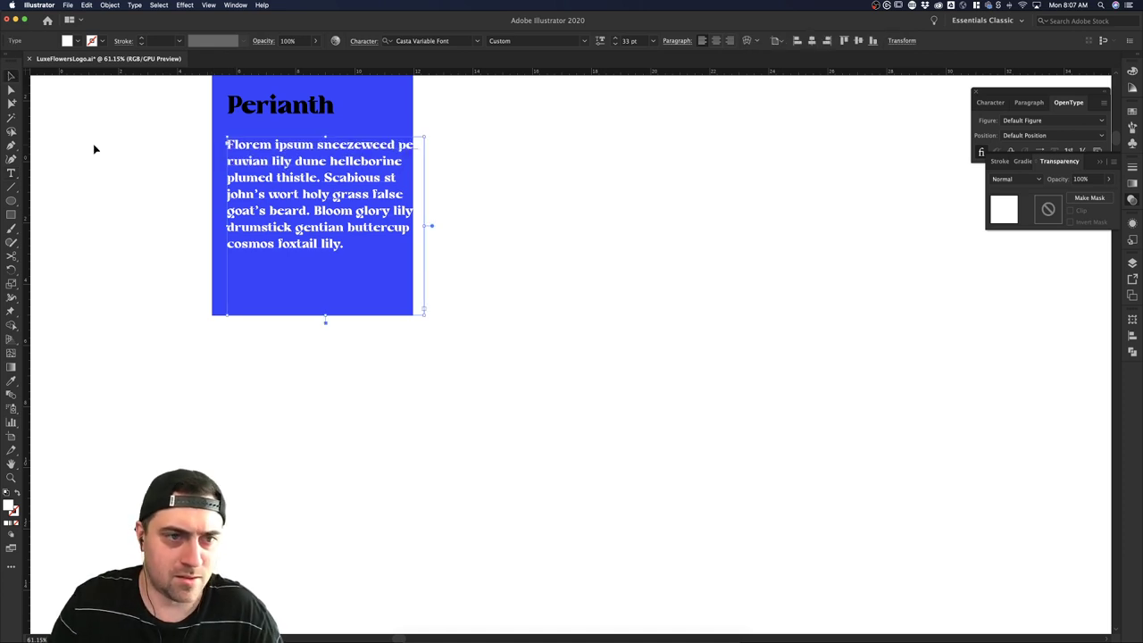
Move the full paragraph off the blue card onto the empty canvas beside it.
{"action": "left_click", "coordinate": [95, 148]}
{"action": "scroll", "coordinate": [231, 152], "scroll_direction": "down", "scroll_amount": 3}
{"action": "left_click_drag", "start_coordinate": [259, 168], "coordinate": [68, 171]}
{"action": "left_click", "coordinate": [338, 171]}
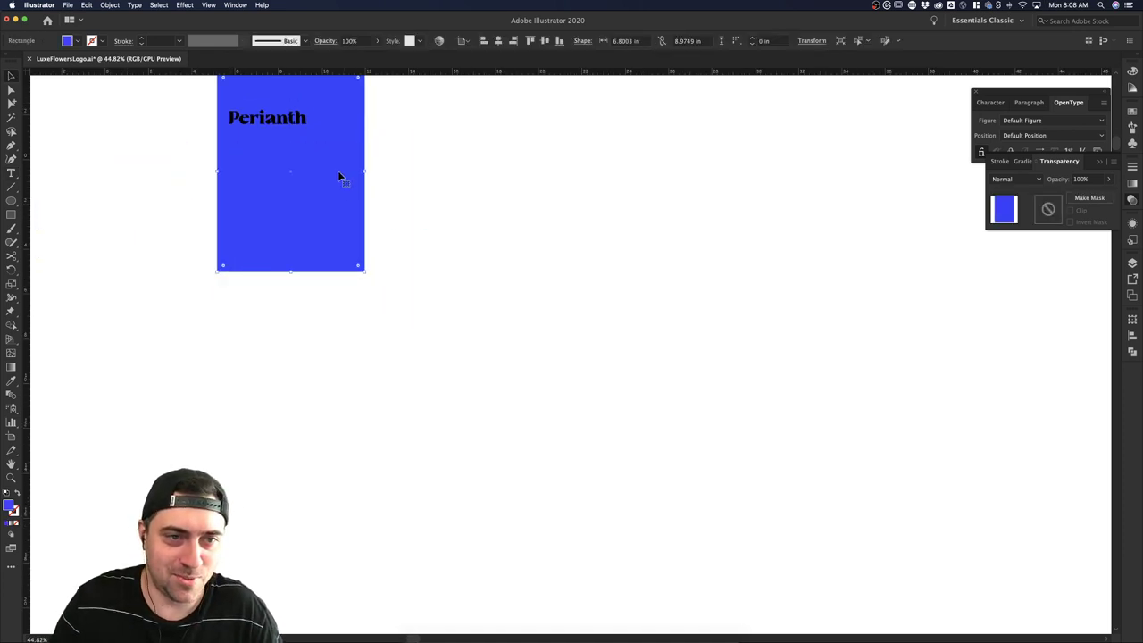
Paste the copied phrase as a separate text, place it under the card's Perianth title and reshape its frame to fit inside the card.
{"action": "left_click", "coordinate": [449, 169]}
{"action": "key", "text": "super+v"}
{"action": "left_click_drag", "start_coordinate": [543, 357], "coordinate": [295, 134]}
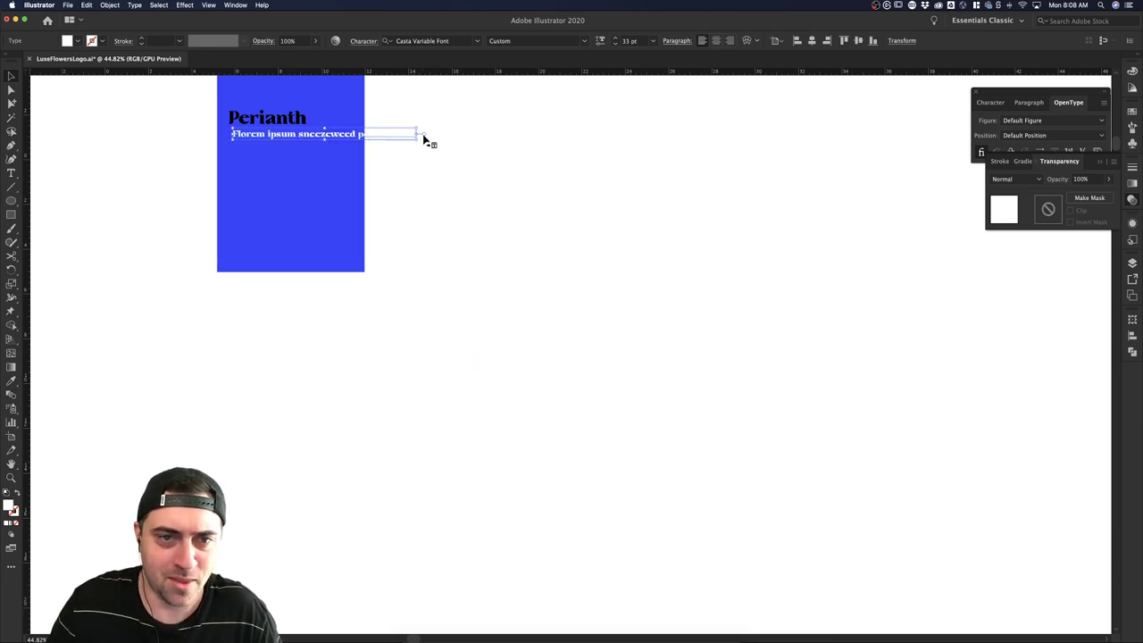
{"action": "left_click_drag", "start_coordinate": [417, 140], "coordinate": [334, 204]}
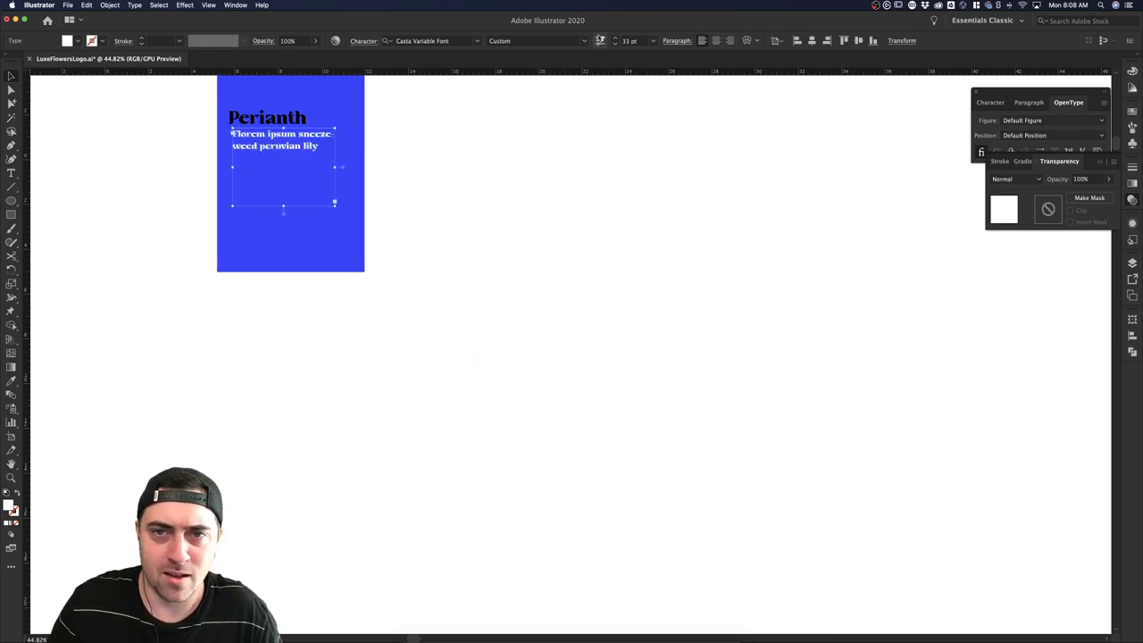
Increase the phrase's font size to 46 pt and turn off hyphenation for it.
{"action": "left_click", "coordinate": [614, 37]}
{"action": "left_click", "coordinate": [615, 38]}
{"action": "left_click", "coordinate": [615, 37]}
{"action": "left_click", "coordinate": [615, 38]}
{"action": "left_click", "coordinate": [615, 38]}
{"action": "left_click", "coordinate": [615, 37]}
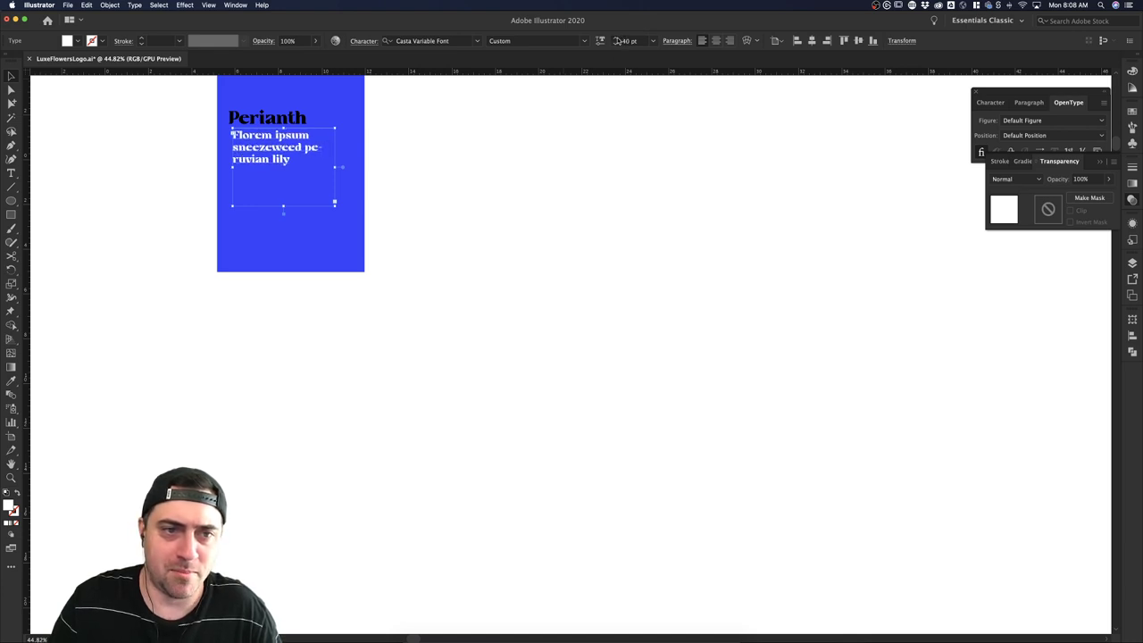
{"action": "left_click", "coordinate": [615, 38]}
{"action": "left_click", "coordinate": [615, 38]}
{"action": "left_click", "coordinate": [615, 37]}
{"action": "left_click", "coordinate": [1029, 103]}
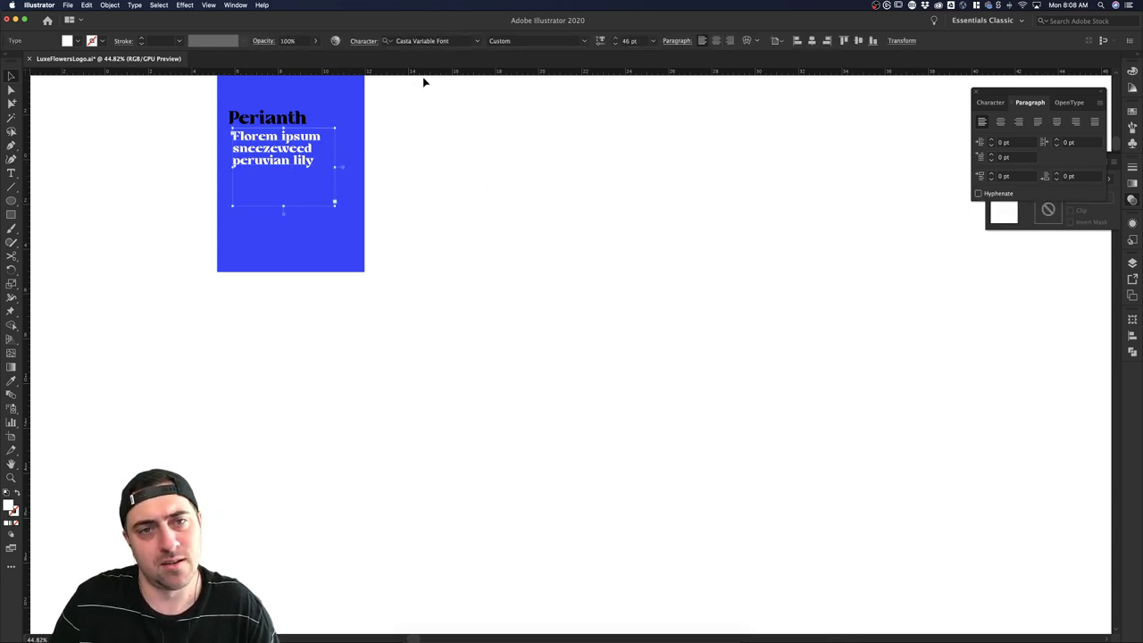
Set the phrase's font size to 70 pt and enlarge its text frame so all the words fit.
{"action": "left_click", "coordinate": [614, 38]}
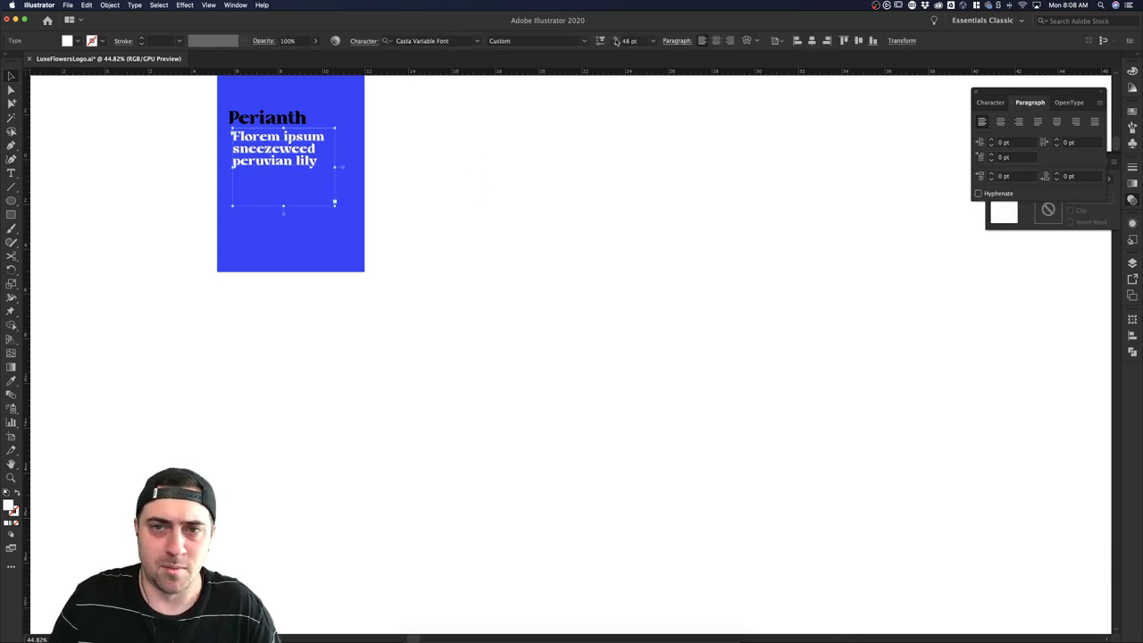
{"action": "left_click", "coordinate": [614, 38]}
{"action": "left_click", "coordinate": [614, 37]}
{"action": "left_click", "coordinate": [614, 38]}
{"action": "left_click", "coordinate": [614, 38]}
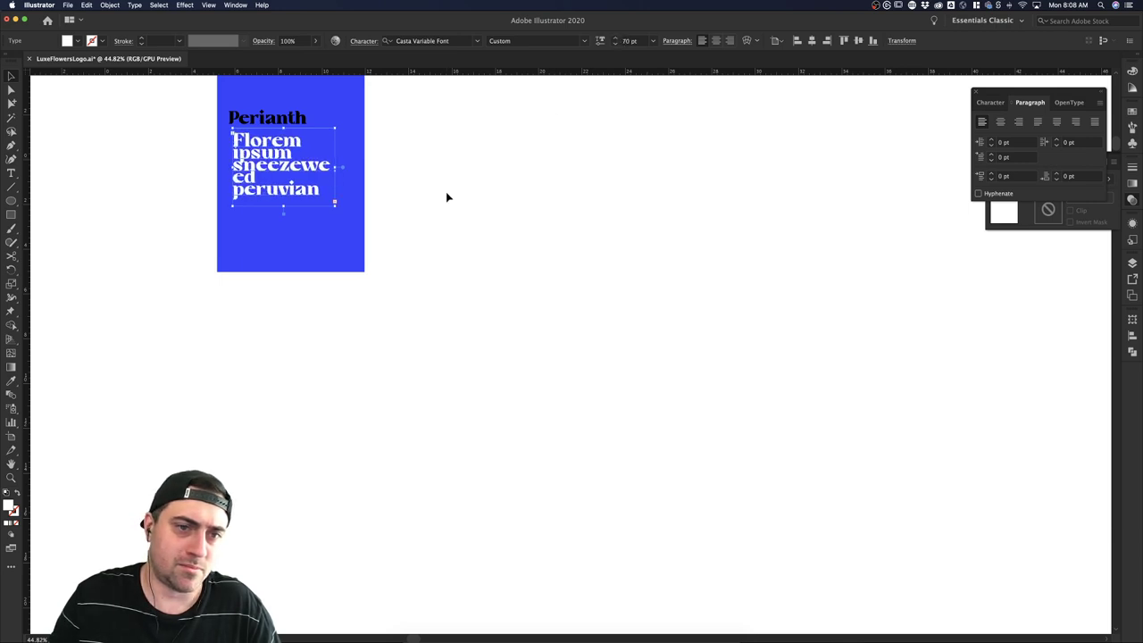
{"action": "left_click_drag", "start_coordinate": [335, 204], "coordinate": [357, 239]}
Increase the leading of the four-line phrase on the card, then deselect it.
{"action": "key", "text": "alt+Down"}
{"action": "key", "text": "alt+Down"}
{"action": "key", "text": "alt+Down"}
{"action": "key", "text": "alt+Down"}
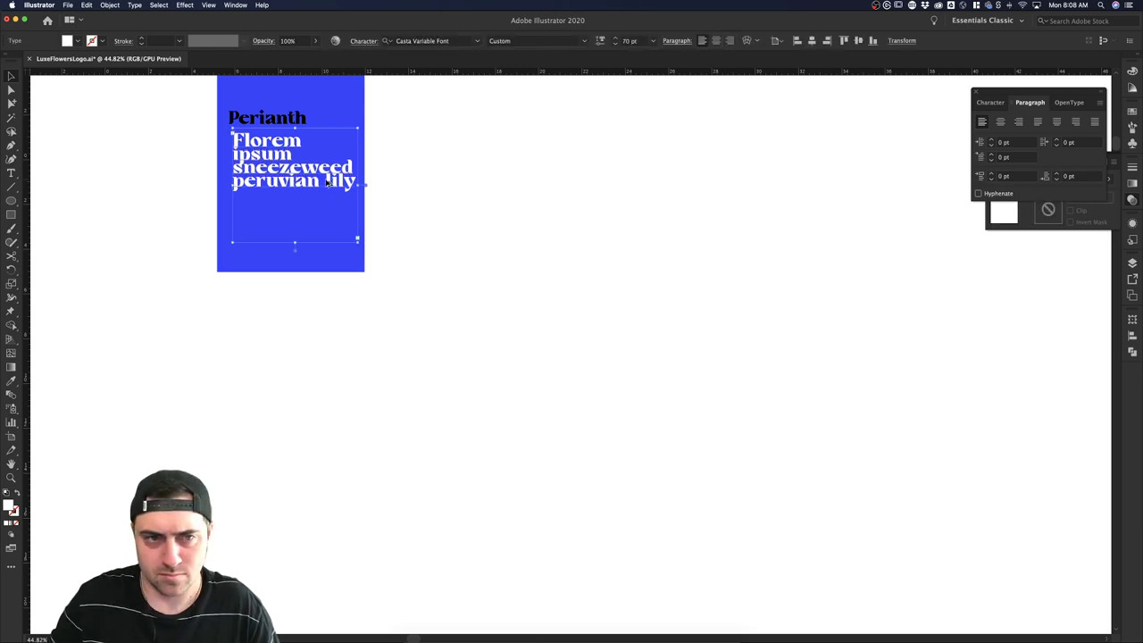
{"action": "key", "text": "super+shift+a"}
{"action": "scroll", "coordinate": [304, 178], "scroll_direction": "up", "scroll_amount": 3}
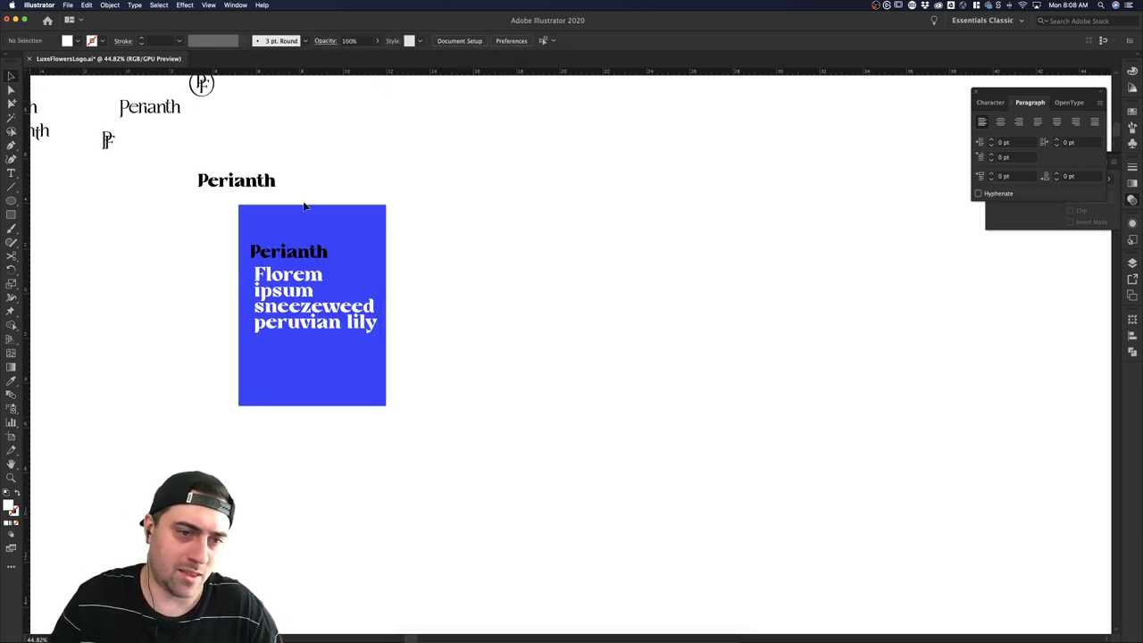
{"action": "left_click", "coordinate": [305, 254]}
{"action": "key", "text": "Delete"}
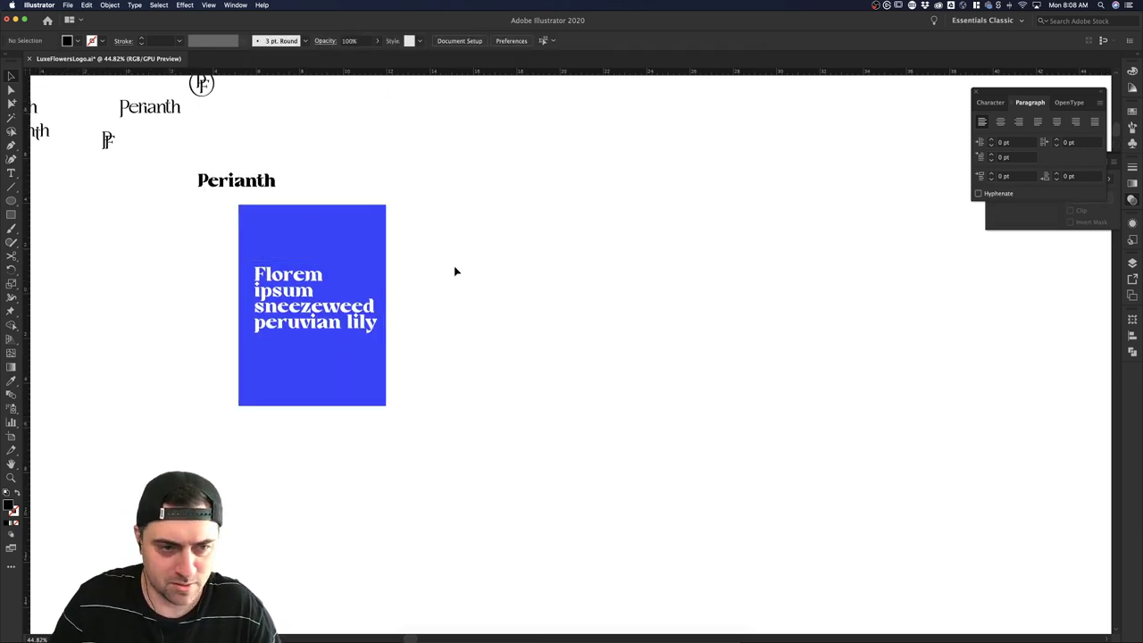
{"action": "key", "text": "super+z"}
Move the card's Perianth title up, away from the phrase, and line it up with the phrase's left edge.
{"action": "left_click_drag", "start_coordinate": [320, 257], "coordinate": [301, 239]}
{"action": "left_click", "coordinate": [540, 246]}
{"action": "left_click", "coordinate": [418, 295]}
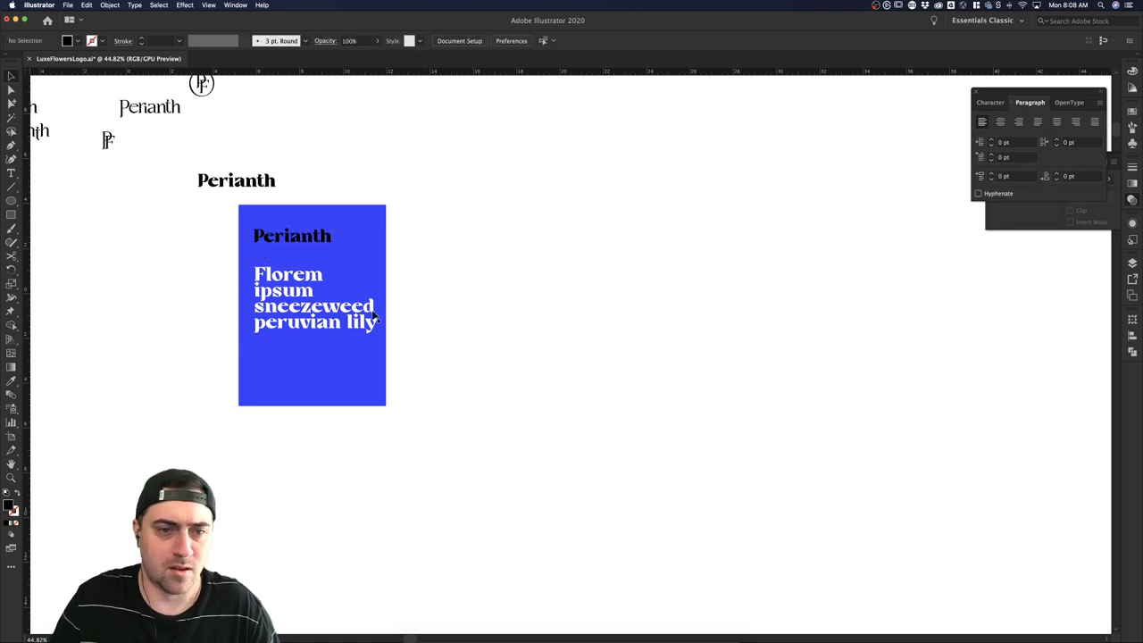
Shift the Perianth title and the phrase together slightly toward the card's left edge.
{"action": "left_click", "coordinate": [378, 346]}
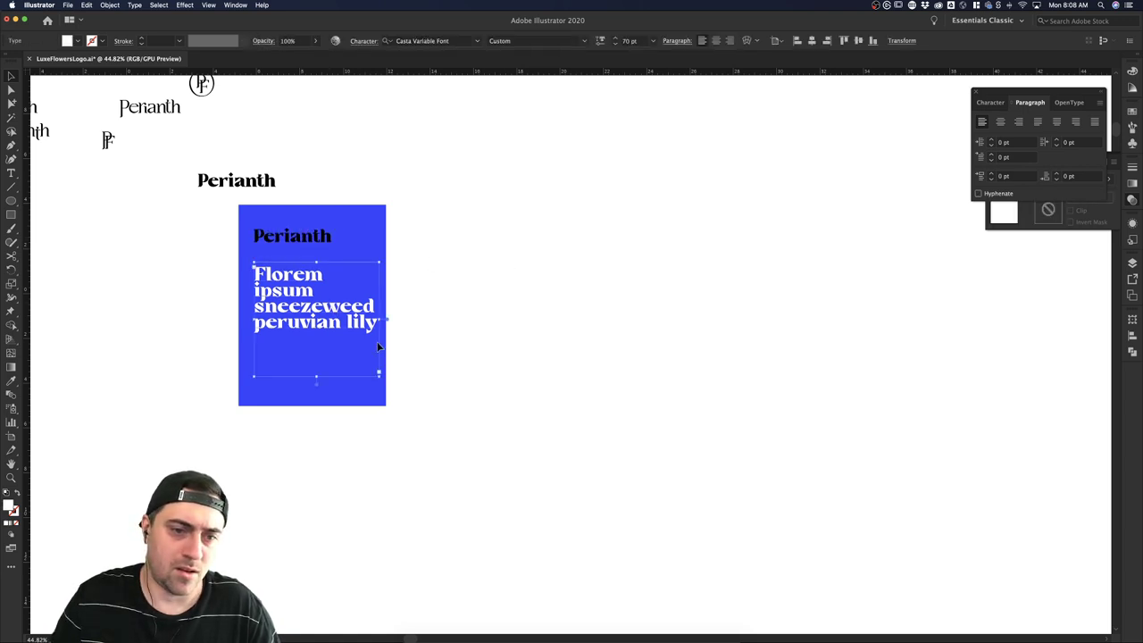
{"action": "left_click", "coordinate": [315, 239], "text": "shift"}
{"action": "left_click_drag", "start_coordinate": [315, 239], "coordinate": [309, 239]}
{"action": "left_click", "coordinate": [485, 268]}
Try to edit the line breaks in the phrase around "ipsum" and "sneezeweed".
{"action": "left_click", "coordinate": [325, 317]}
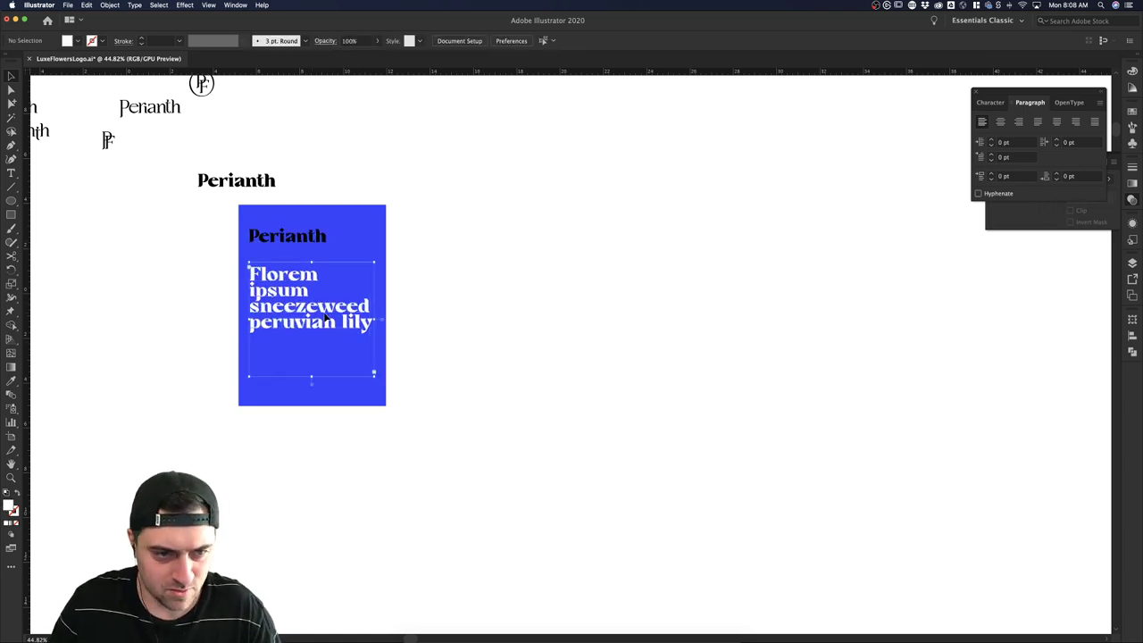
{"action": "left_click", "coordinate": [325, 308]}
{"action": "double_click", "coordinate": [253, 305]}
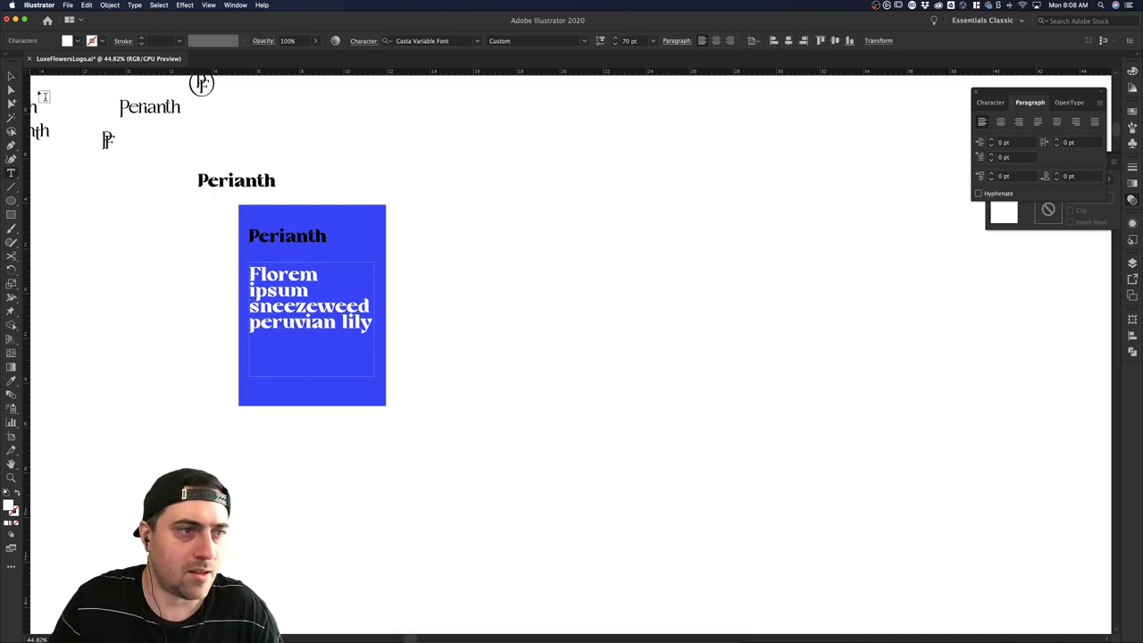
{"action": "key", "text": "Escape"}
{"action": "double_click", "coordinate": [252, 288]}
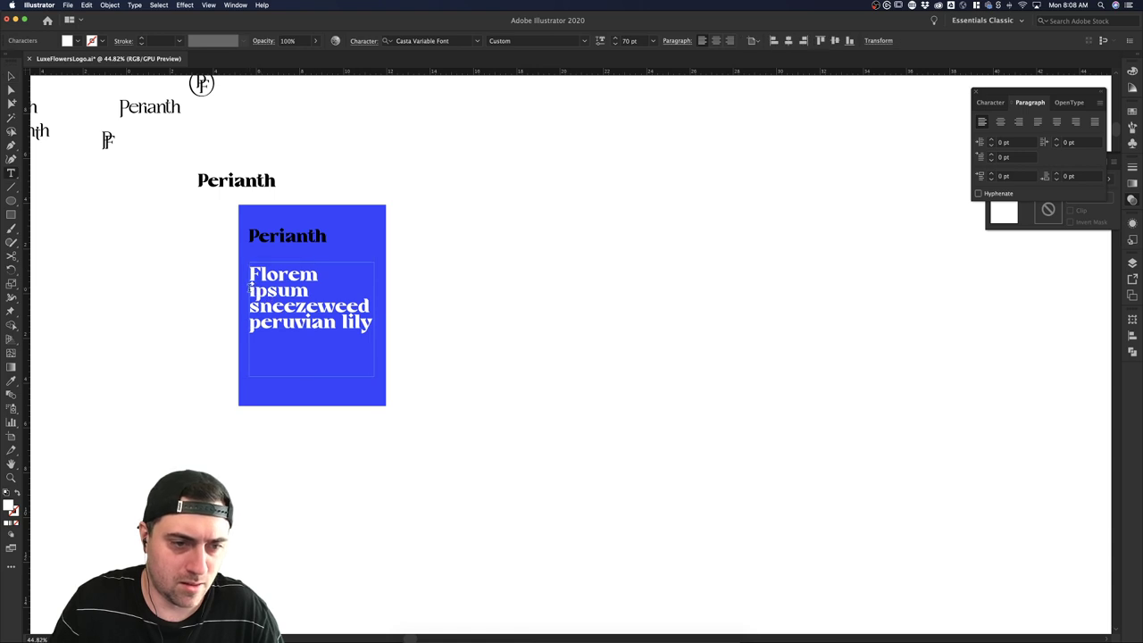
{"action": "key", "text": "BackSpace"}
{"action": "key", "text": "Return"}
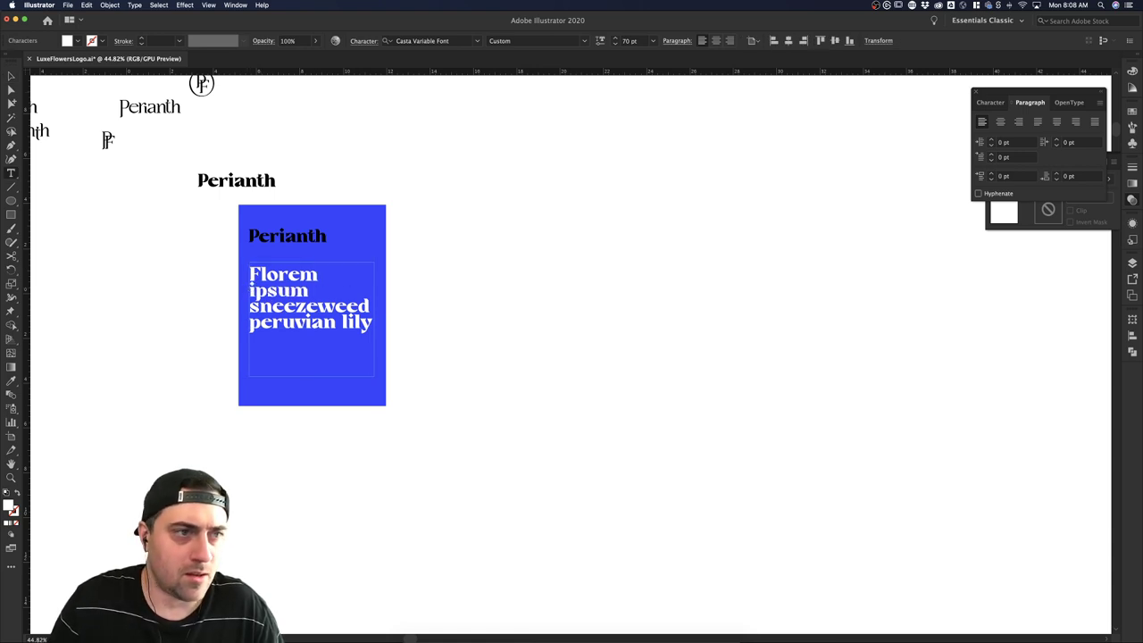
{"action": "left_click", "coordinate": [11, 77]}
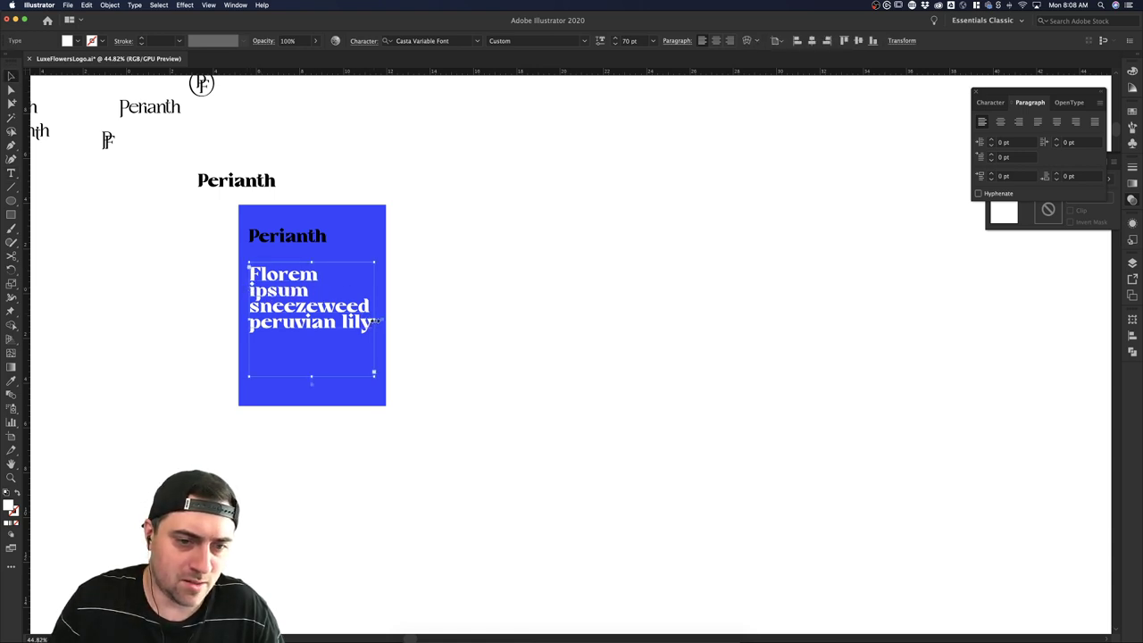
Widen the phrase's text frame so "Florem ipsum" fits on one line and keep its left edge aligned with the title.
{"action": "left_click_drag", "start_coordinate": [376, 319], "coordinate": [348, 299]}
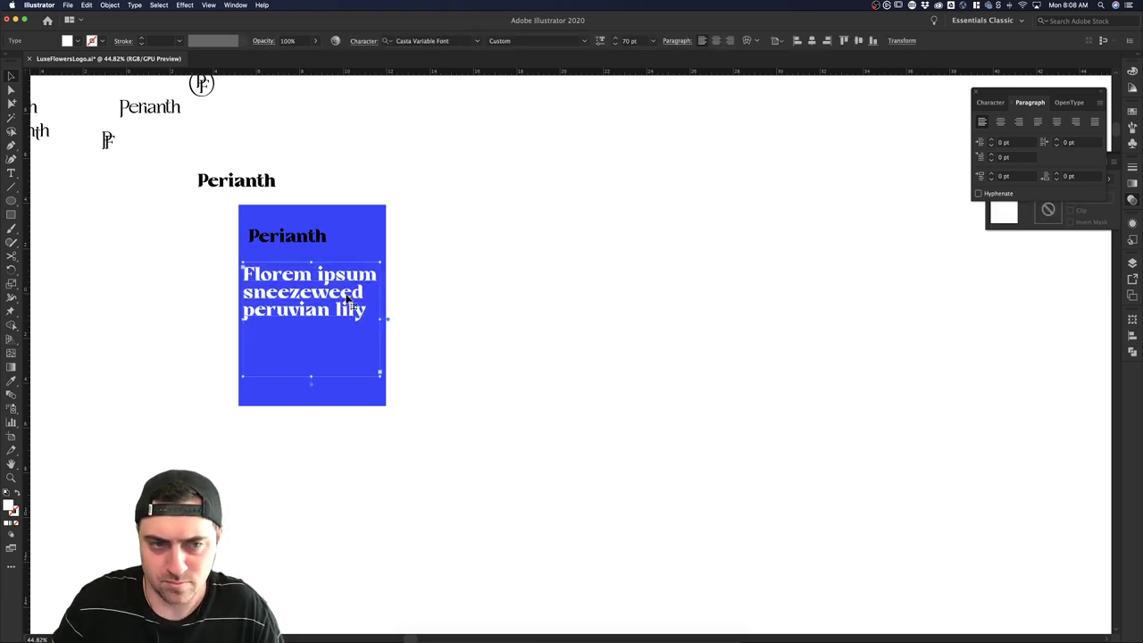
{"action": "double_click", "coordinate": [388, 319]}
{"action": "left_click_drag", "start_coordinate": [383, 263], "coordinate": [376, 266]}
{"action": "left_click", "coordinate": [455, 271]}
{"action": "scroll", "coordinate": [459, 271], "scroll_direction": "down", "scroll_amount": 1}
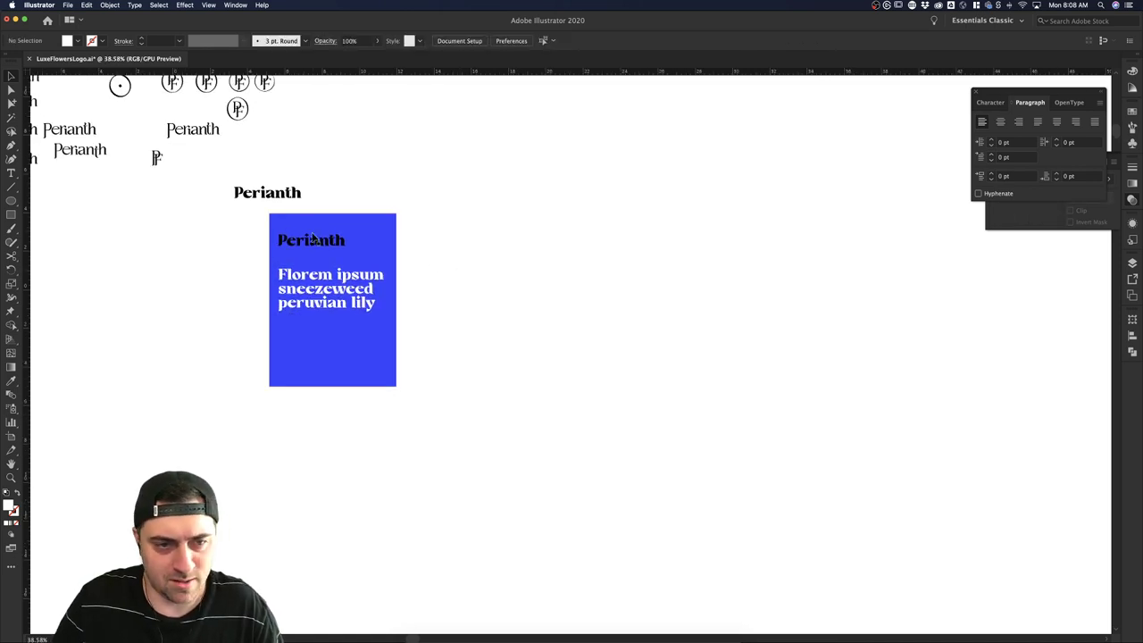
Scale the card's Perianth title down to about 21 pt and colour it white.
{"action": "left_click", "coordinate": [340, 241]}
{"action": "left_click_drag", "start_coordinate": [347, 231], "coordinate": [291, 230]}
{"action": "left_click", "coordinate": [326, 203]}
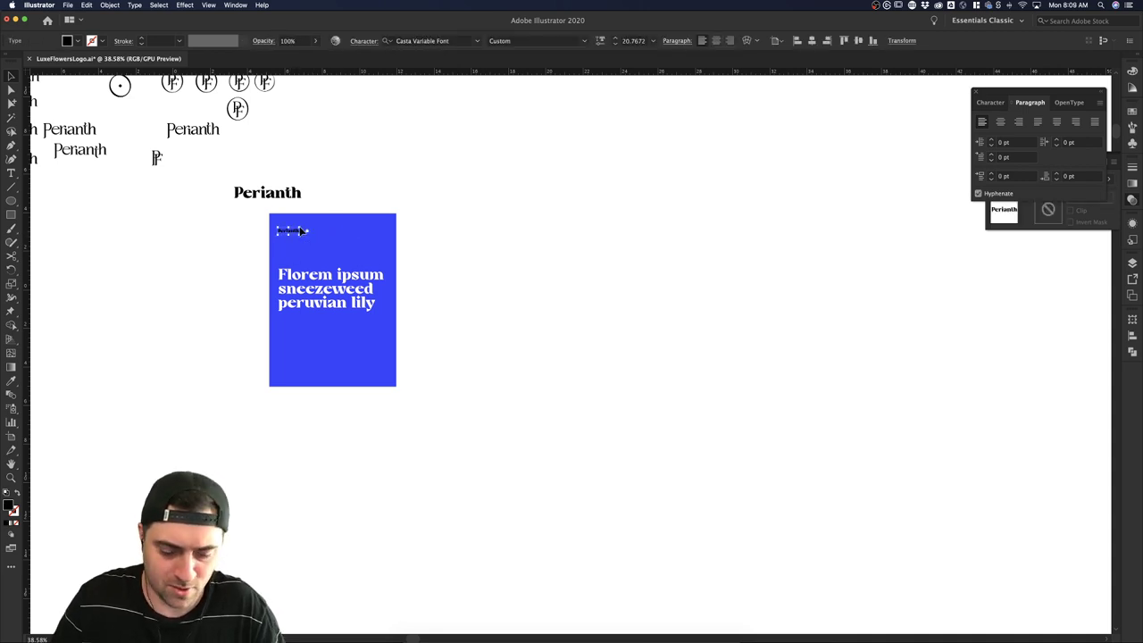
{"action": "key", "text": "i"}
{"action": "left_click", "coordinate": [403, 166]}
{"action": "key", "text": "v"}
{"action": "left_click", "coordinate": [536, 238]}
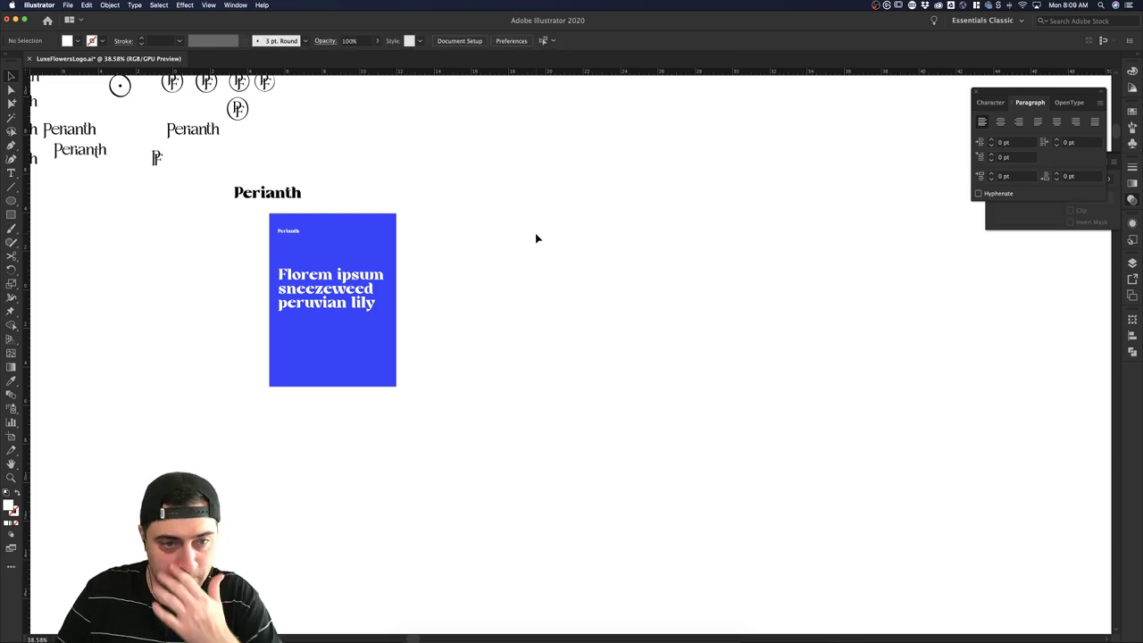
Duplicate the blue card with its title and phrase to the right of the original at the same height.
{"action": "left_click_drag", "start_coordinate": [460, 438], "coordinate": [239, 215]}
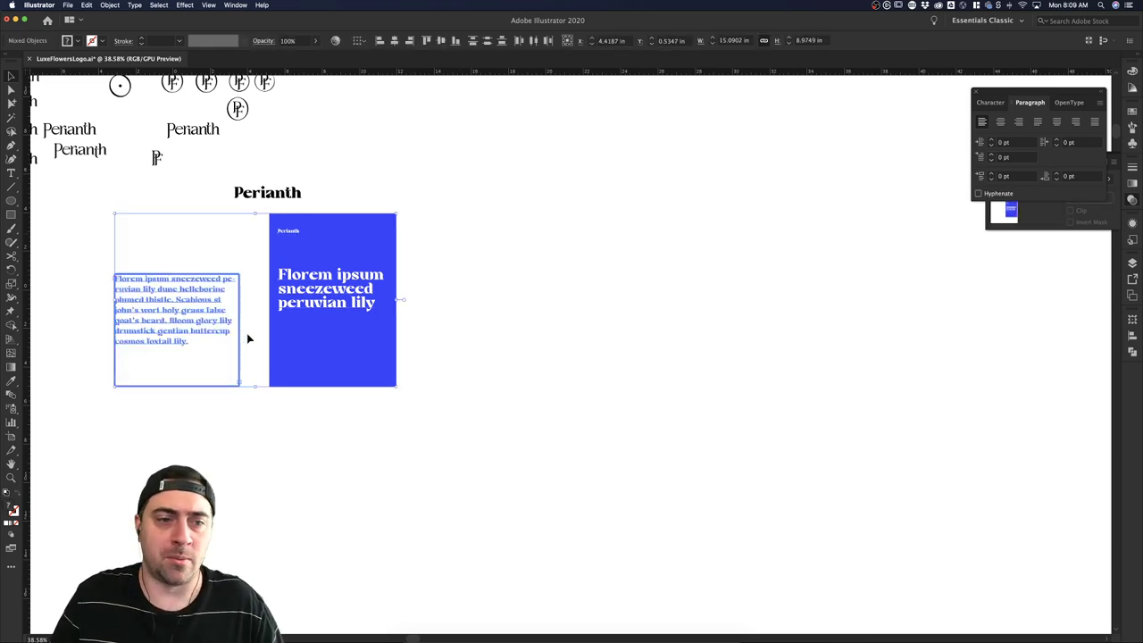
{"action": "left_click", "coordinate": [446, 434]}
{"action": "left_click_drag", "start_coordinate": [474, 429], "coordinate": [302, 240]}
{"action": "left_click", "coordinate": [474, 336]}
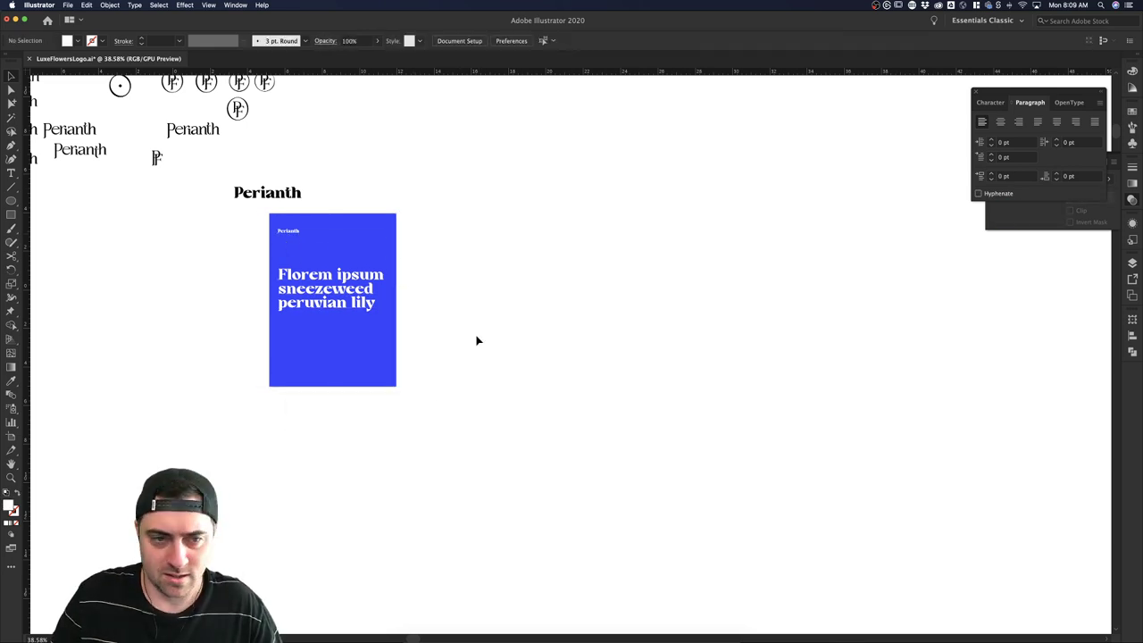
{"action": "left_click_drag", "start_coordinate": [450, 397], "coordinate": [458, 246]}
{"action": "left_click", "coordinate": [574, 164]}
Change the duplicate card's background fill to dark navy, hex 303056.
{"action": "left_click", "coordinate": [536, 255]}
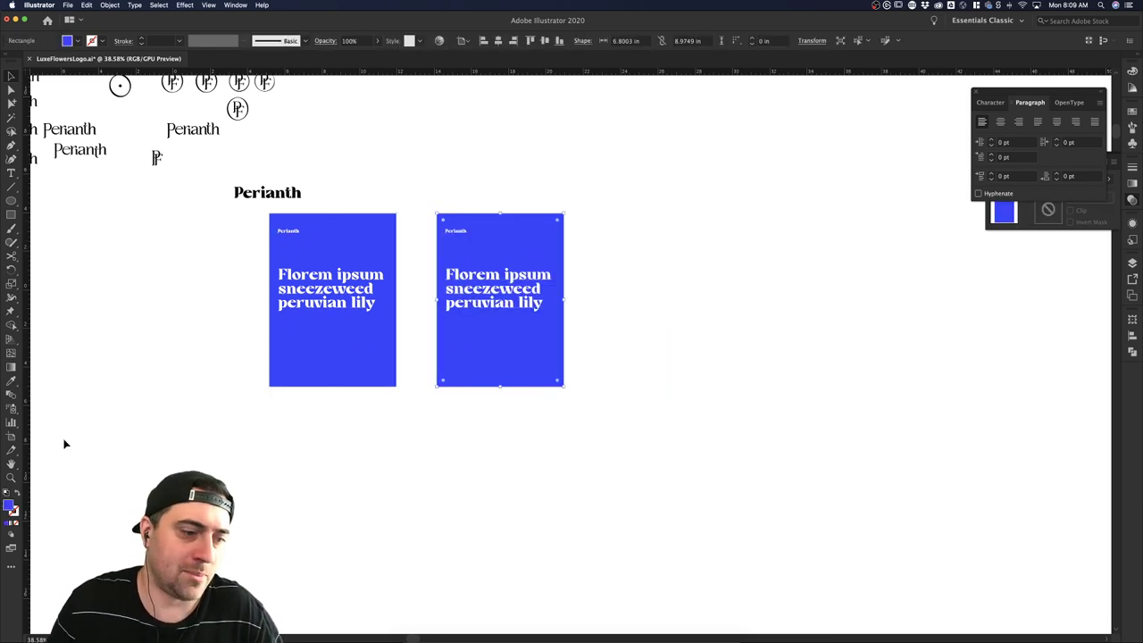
{"action": "double_click", "coordinate": [9, 507]}
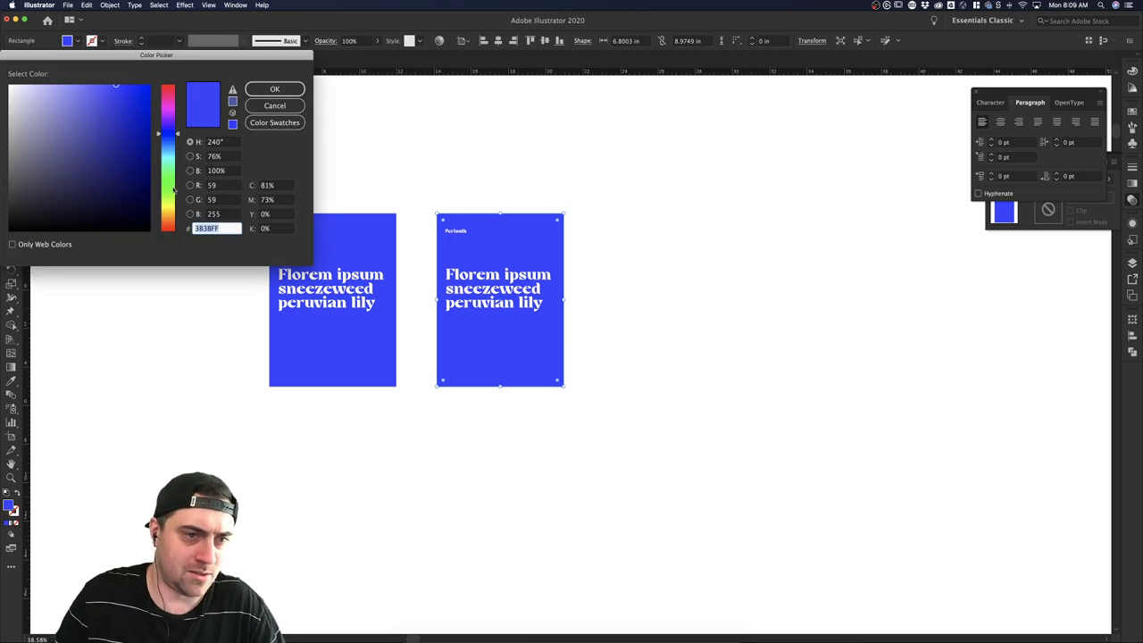
{"action": "left_click_drag", "start_coordinate": [133, 193], "coordinate": [71, 181]}
{"action": "left_click", "coordinate": [274, 88]}
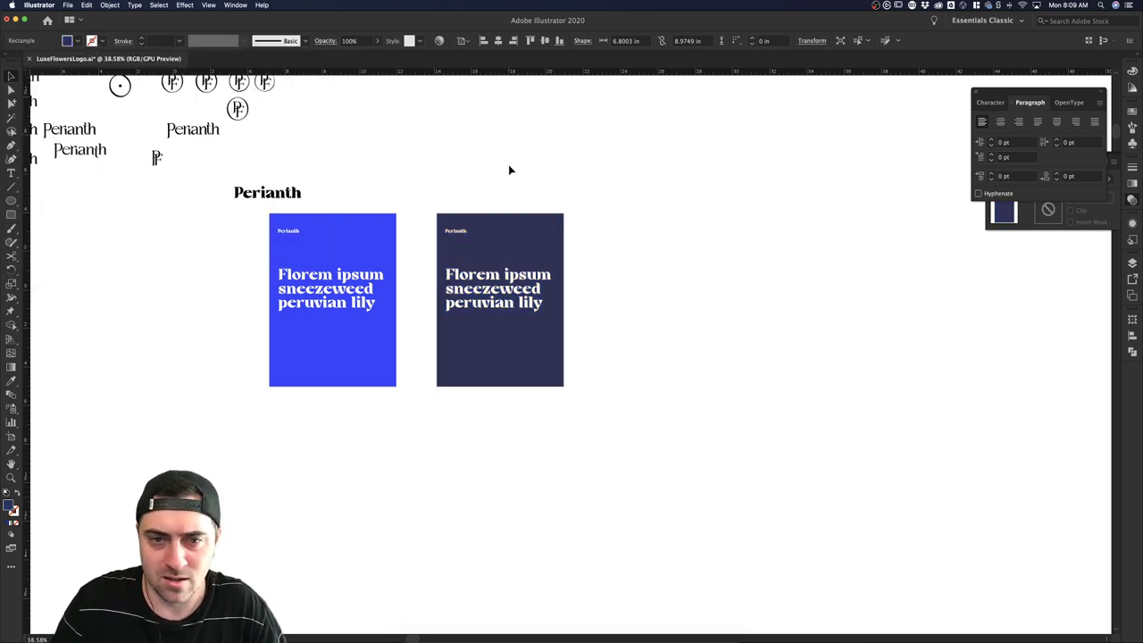
{"action": "left_click", "coordinate": [513, 168]}
Change the navy card's background fill to a dark burgundy.
{"action": "left_click", "coordinate": [522, 280]}
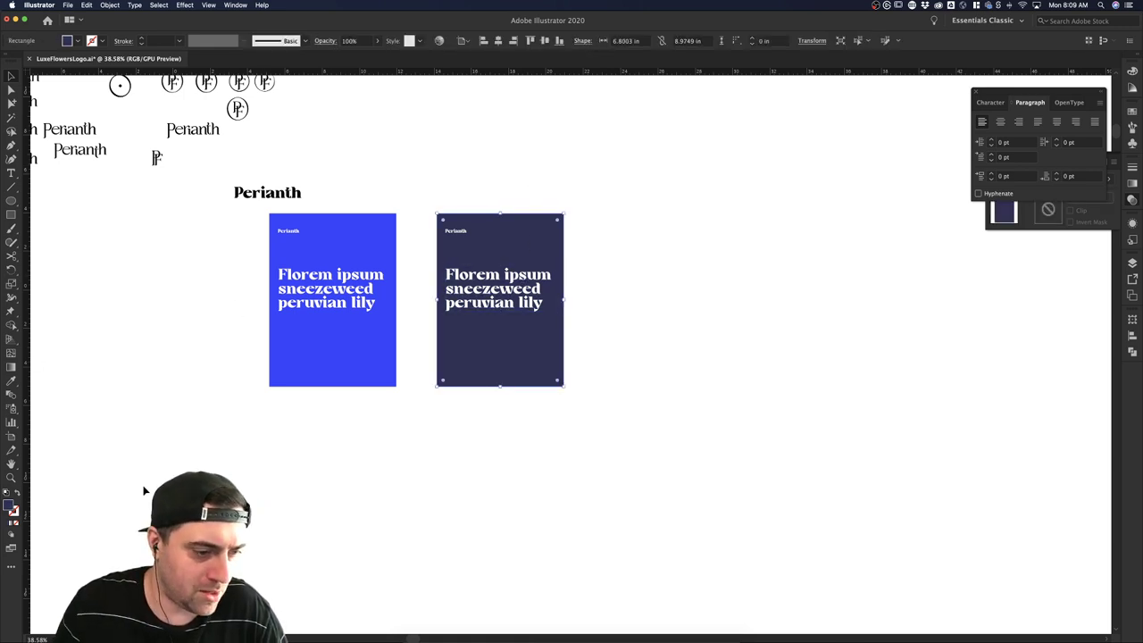
{"action": "double_click", "coordinate": [8, 505]}
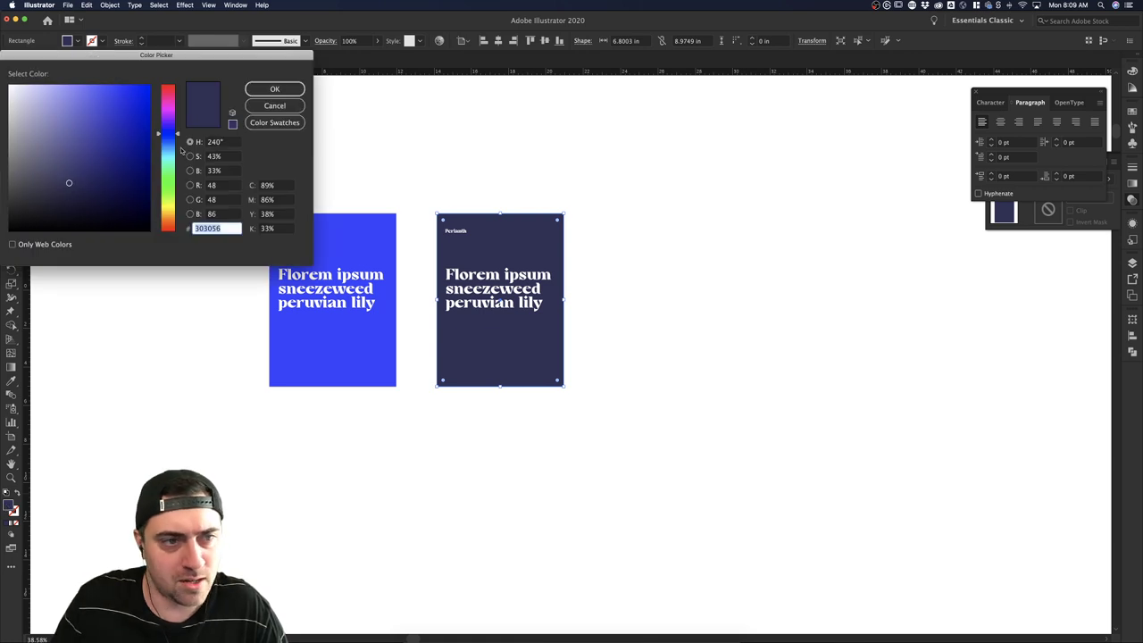
{"action": "left_click_drag", "start_coordinate": [174, 146], "coordinate": [170, 92]}
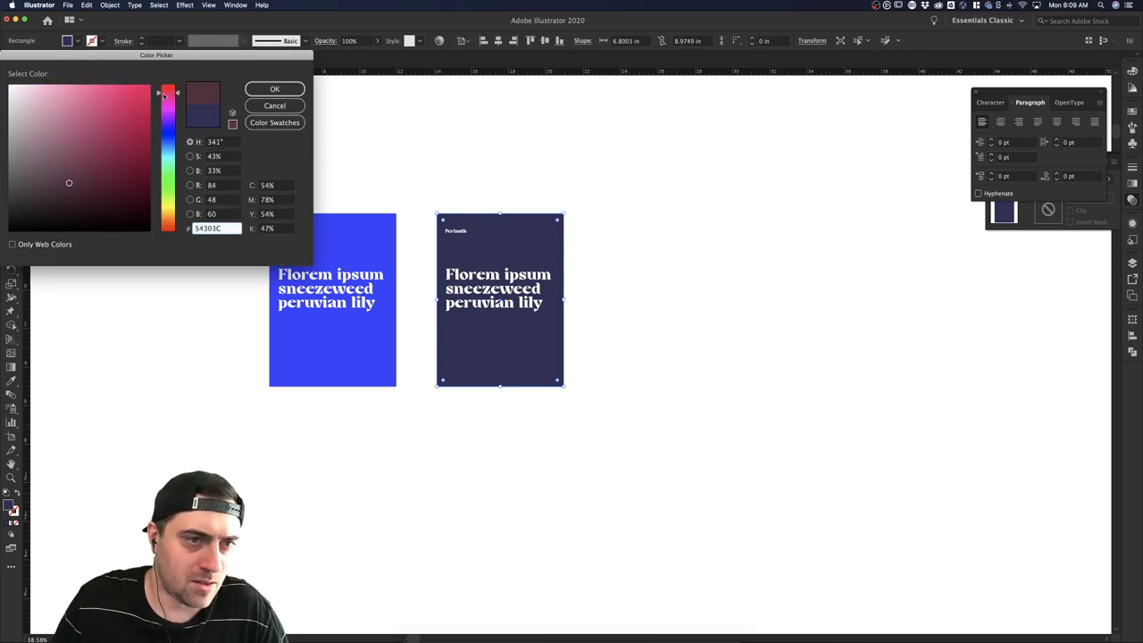
{"action": "left_click_drag", "start_coordinate": [129, 150], "coordinate": [132, 172]}
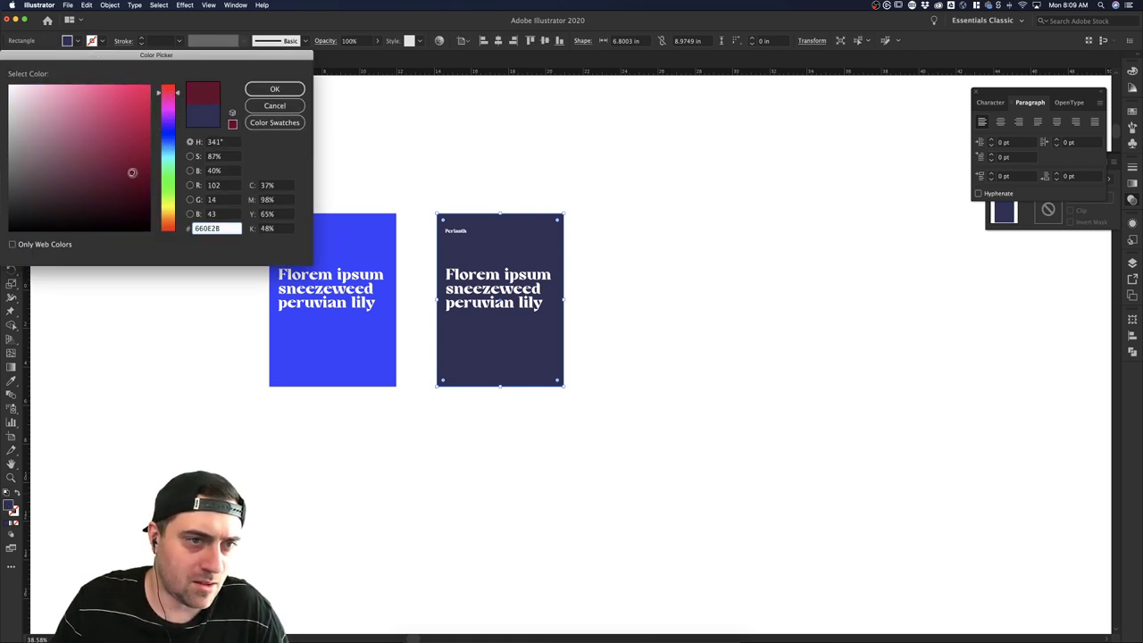
{"action": "left_click", "coordinate": [274, 88]}
{"action": "left_click", "coordinate": [578, 209]}
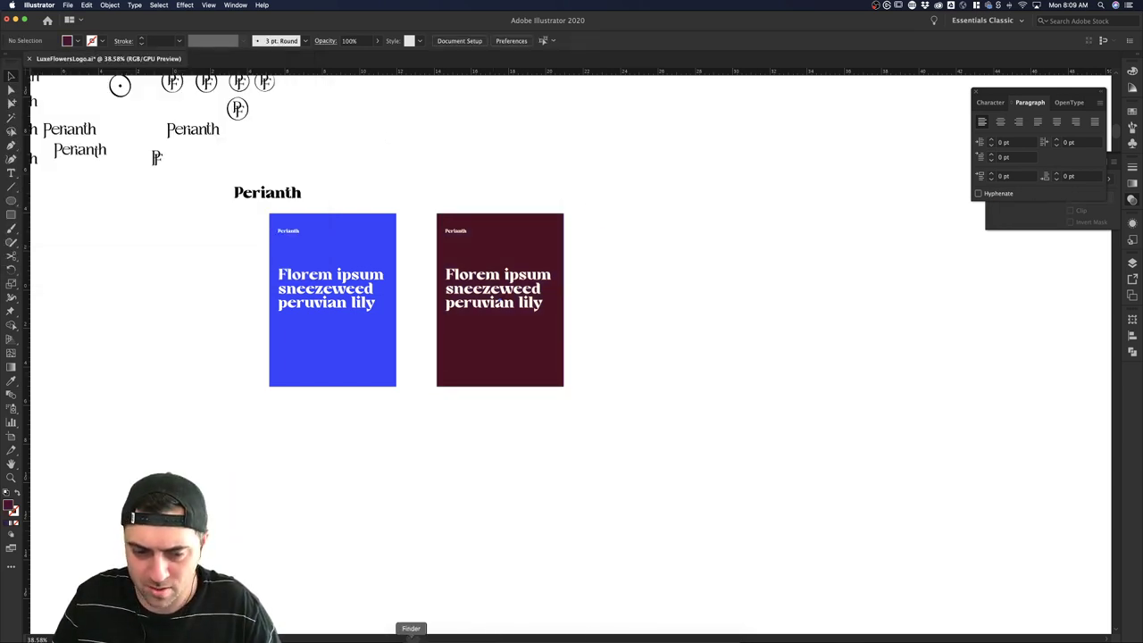
Place the photo of three pink roses from Finder into the document and scale it down to slightly narrower than the burgundy card.
{"action": "left_click", "coordinate": [411, 639]}
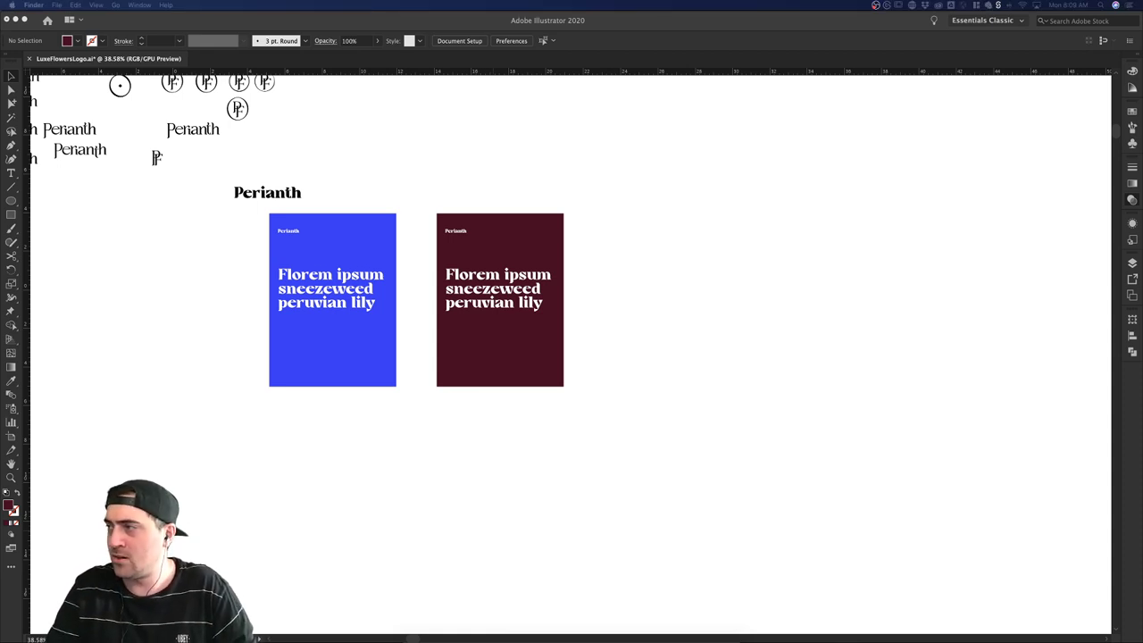
{"action": "left_click_drag", "start_coordinate": [613, 248], "coordinate": [522, 312]}
{"action": "scroll", "coordinate": [788, 268], "scroll_direction": "down", "scroll_amount": 5}
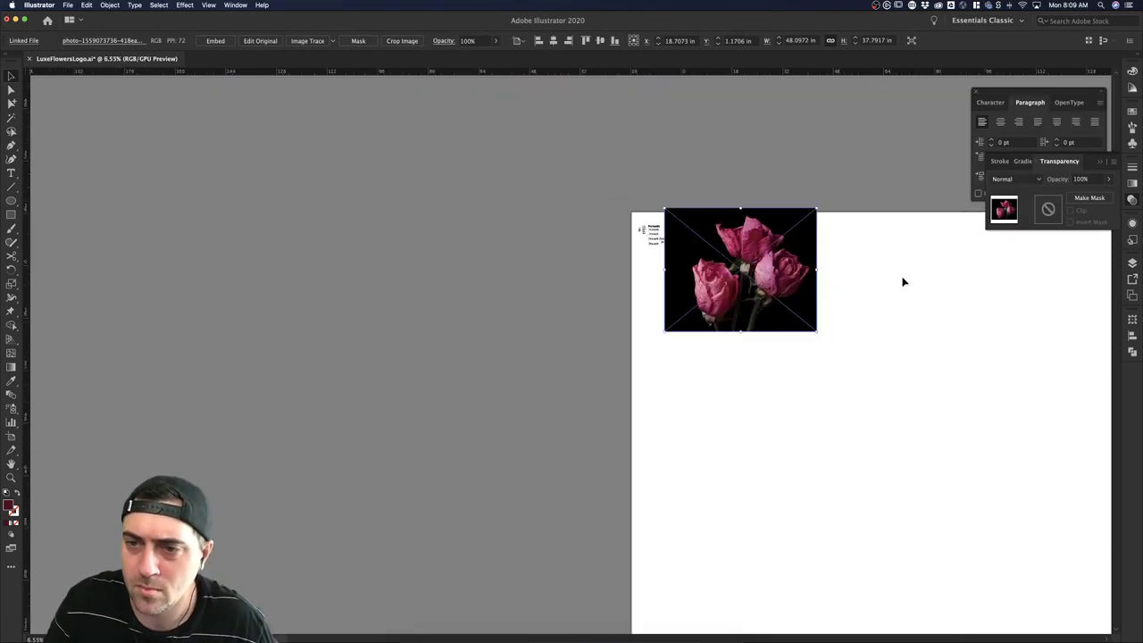
{"action": "left_click_drag", "start_coordinate": [817, 208], "coordinate": [749, 262]}
{"action": "left_click", "coordinate": [779, 249]}
{"action": "scroll", "coordinate": [777, 248], "scroll_direction": "up", "scroll_amount": 2}
{"action": "scroll", "coordinate": [715, 281], "scroll_direction": "up", "scroll_amount": 2}
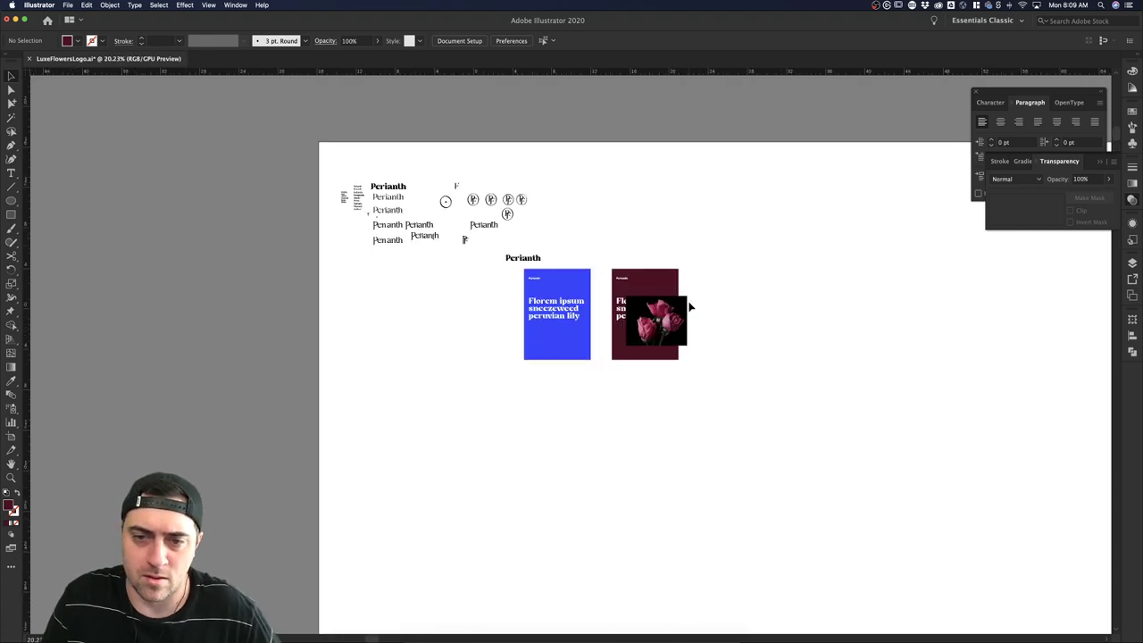
Put the rose photo behind the burgundy card's headline, with its right side flush with the card's right edge.
{"action": "left_click", "coordinate": [676, 314]}
{"action": "key", "text": "Delete"}
{"action": "left_click", "coordinate": [641, 319]}
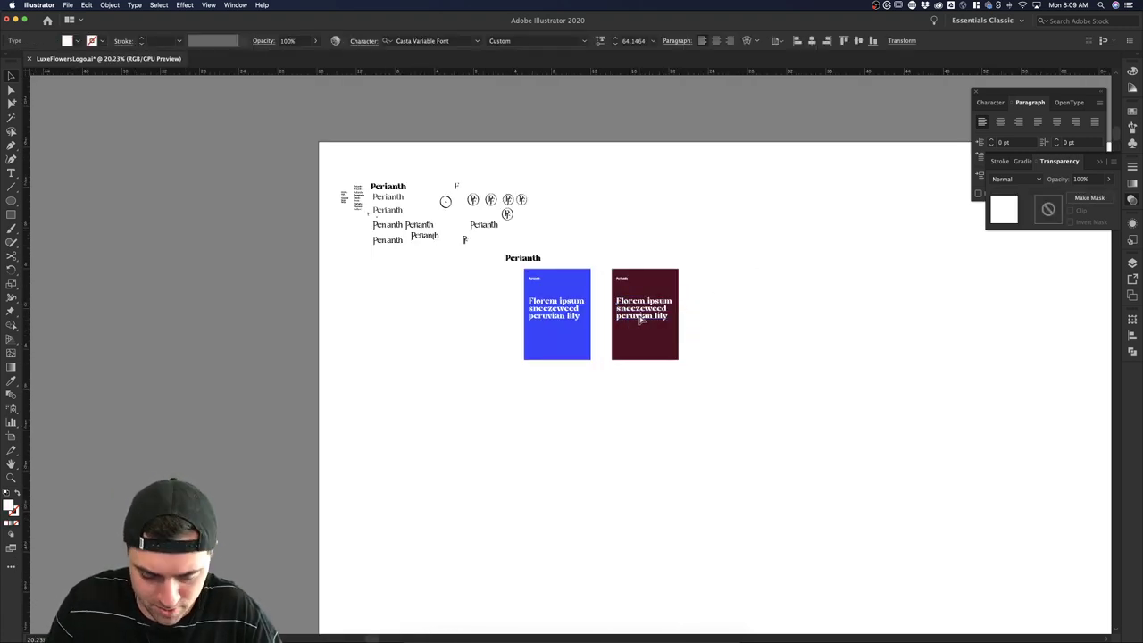
{"action": "key", "text": "super+z"}
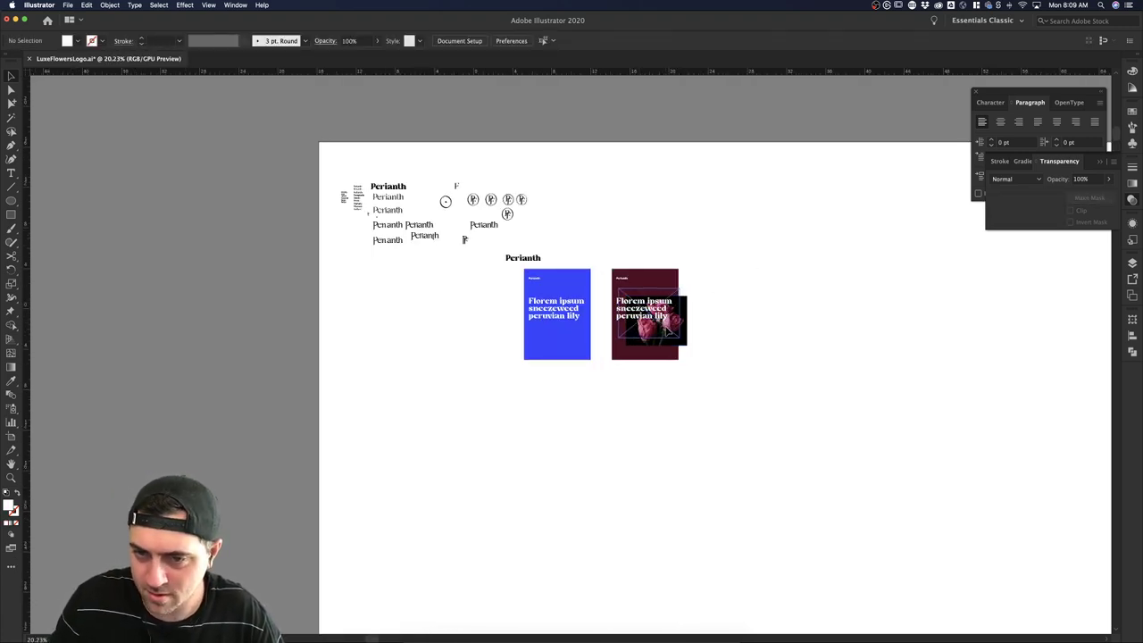
{"action": "scroll", "coordinate": [699, 330], "scroll_direction": "up", "scroll_amount": 2}
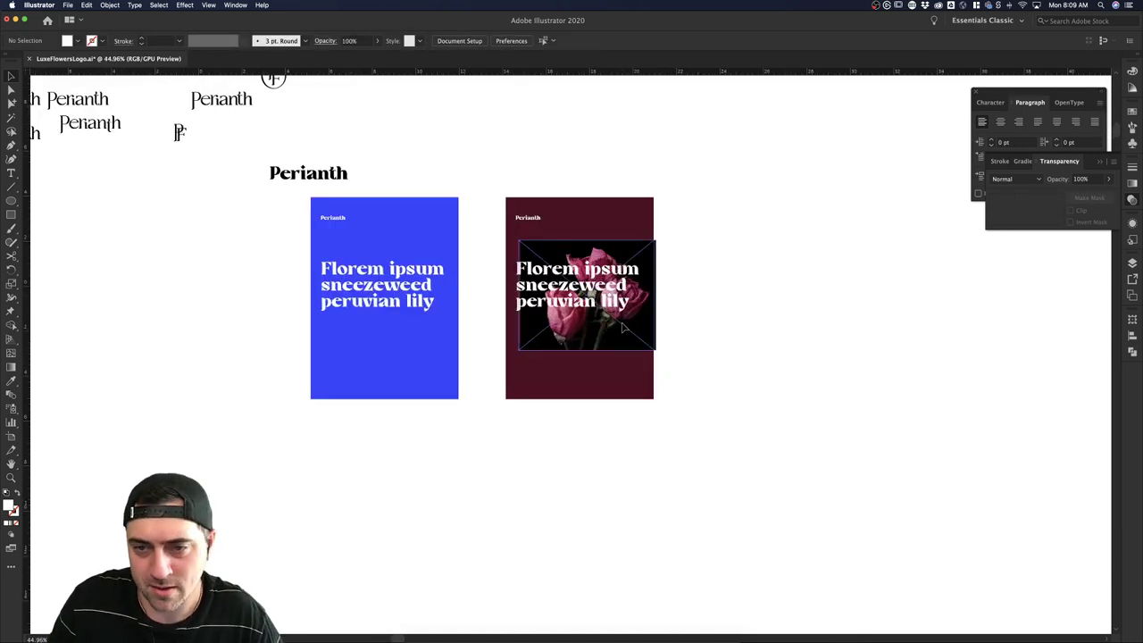
{"action": "left_click", "coordinate": [678, 333]}
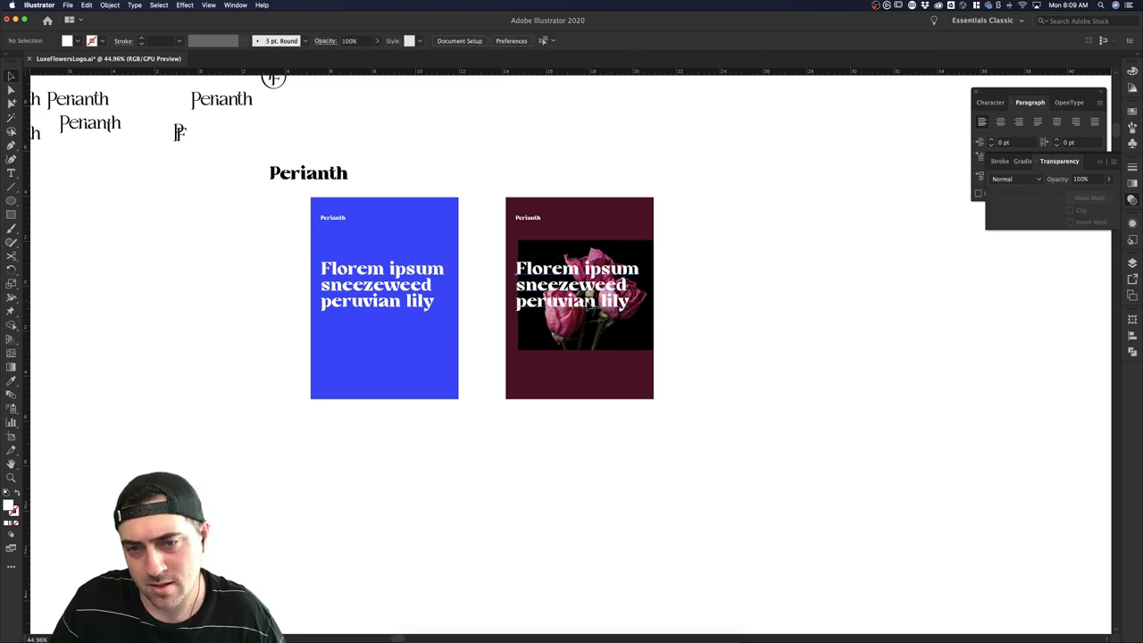
Move the burgundy card's headline down over the photo's lower edge and fill it with brown, hex 964909.
{"action": "left_click_drag", "start_coordinate": [587, 305], "coordinate": [587, 370]}
{"action": "left_click", "coordinate": [741, 351]}
{"action": "left_click", "coordinate": [571, 375]}
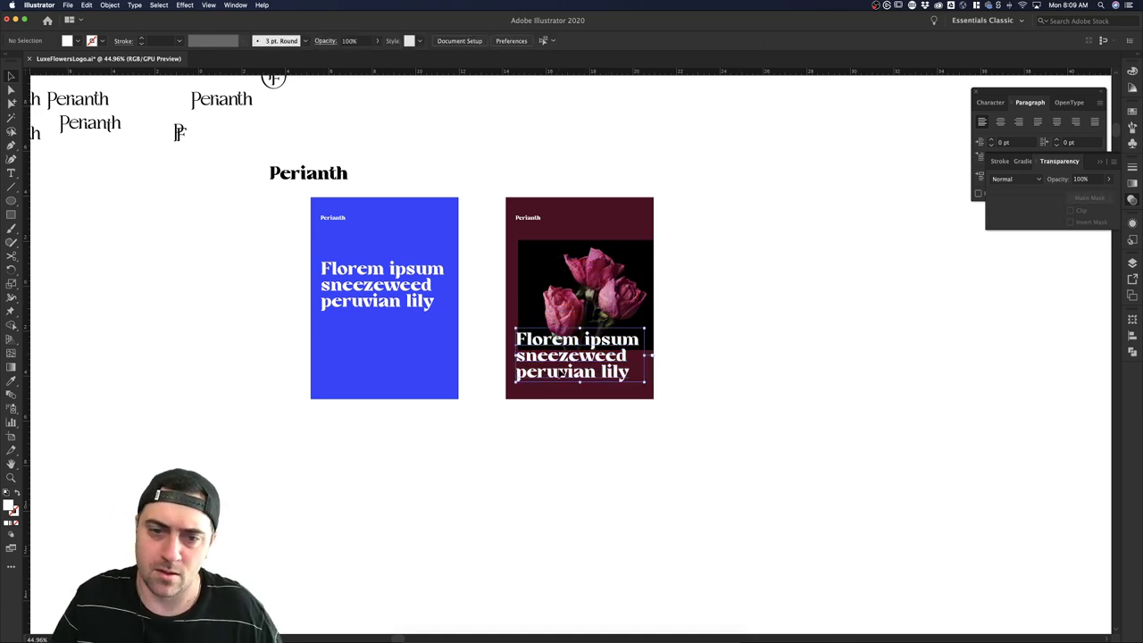
{"action": "double_click", "coordinate": [9, 506]}
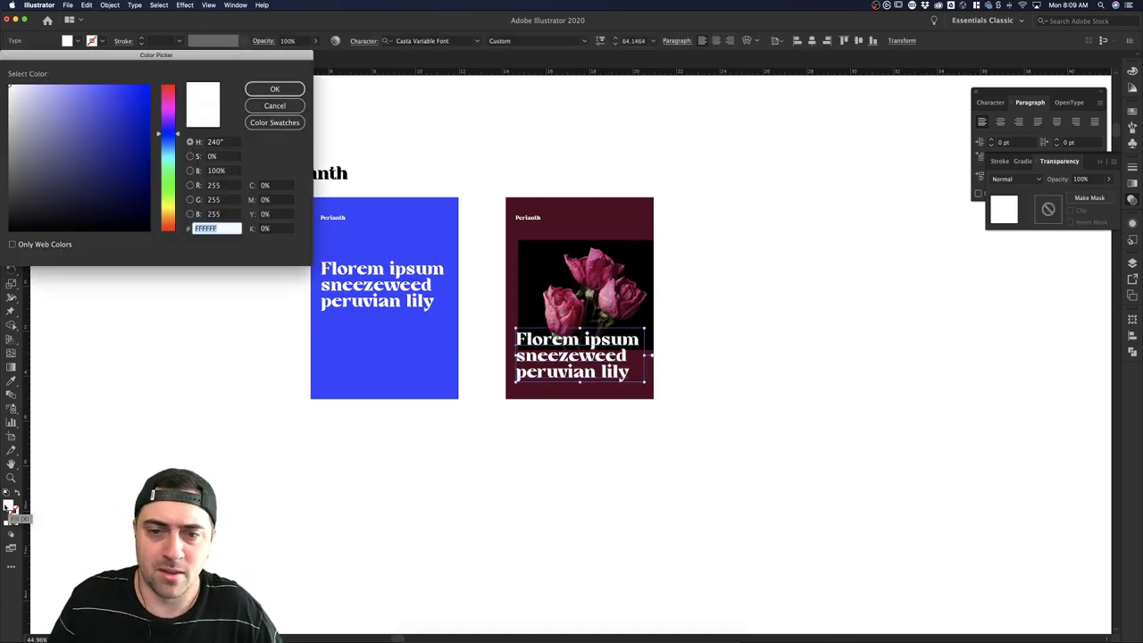
{"action": "left_click_drag", "start_coordinate": [163, 204], "coordinate": [161, 219]}
{"action": "left_click_drag", "start_coordinate": [134, 152], "coordinate": [148, 141]}
{"action": "left_click", "coordinate": [275, 89]}
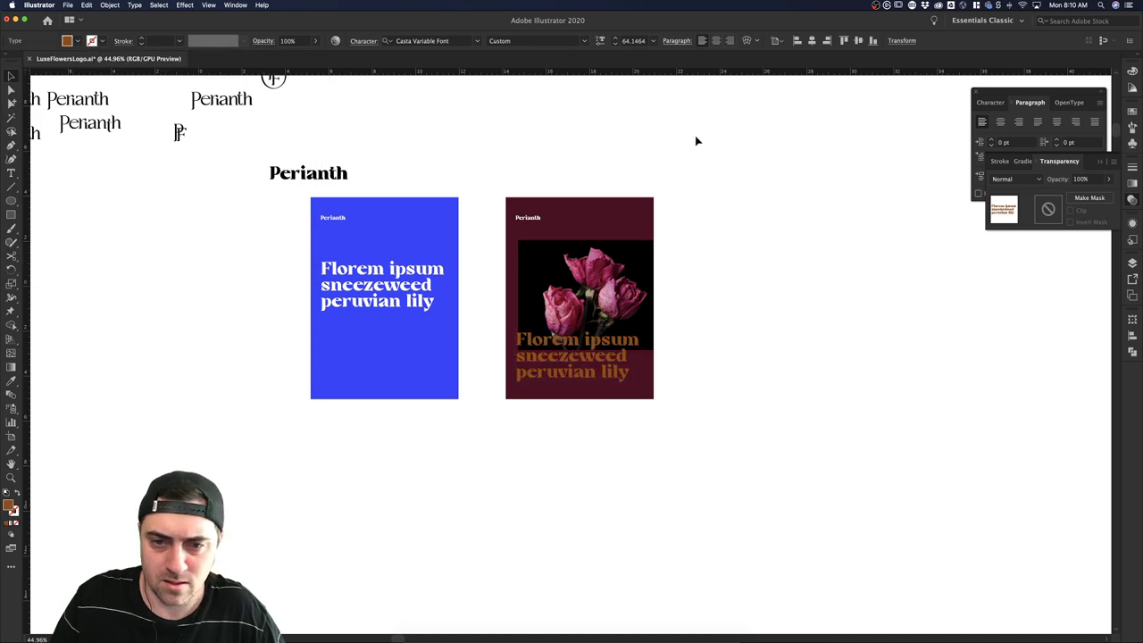
Brighten the burgundy card's headline fill to a lighter orange.
{"action": "left_click", "coordinate": [627, 360]}
{"action": "double_click", "coordinate": [10, 508]}
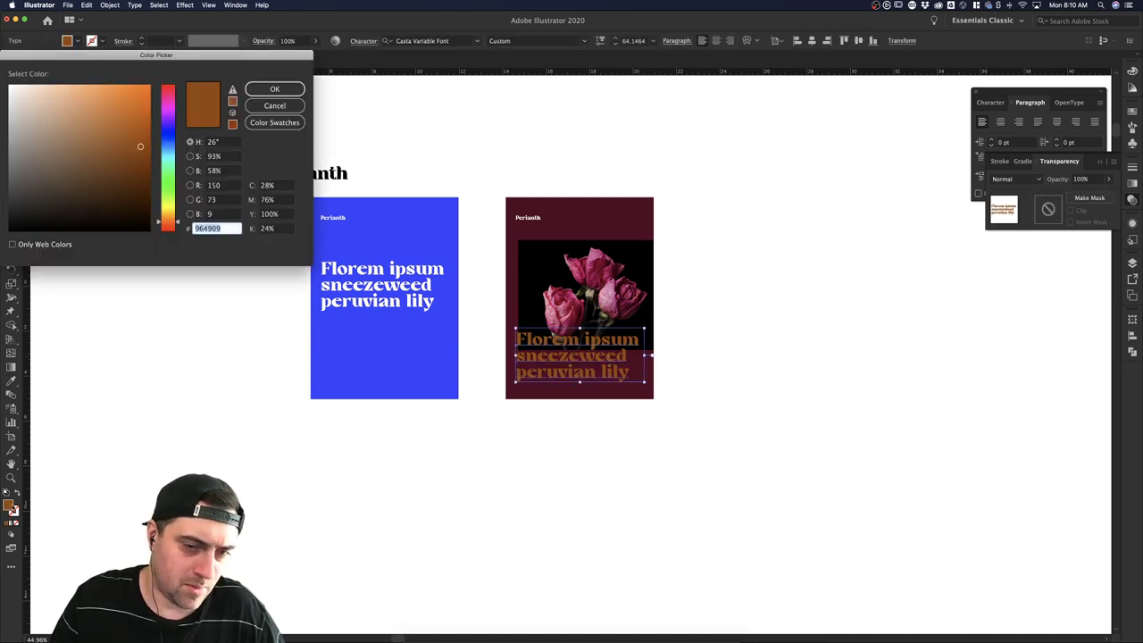
{"action": "left_click_drag", "start_coordinate": [157, 150], "coordinate": [146, 116]}
{"action": "left_click", "coordinate": [275, 89]}
{"action": "left_click", "coordinate": [783, 196]}
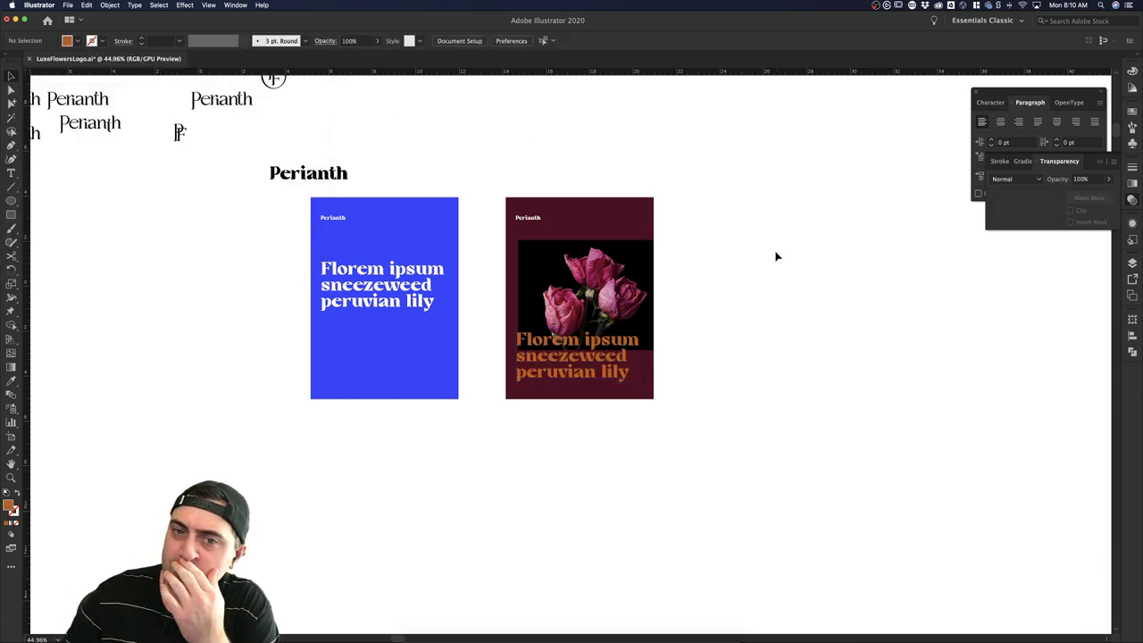
Delete the small bold Perianth title from the burgundy card.
{"action": "left_click", "coordinate": [559, 378]}
{"action": "left_click", "coordinate": [767, 380]}
{"action": "left_click", "coordinate": [550, 218]}
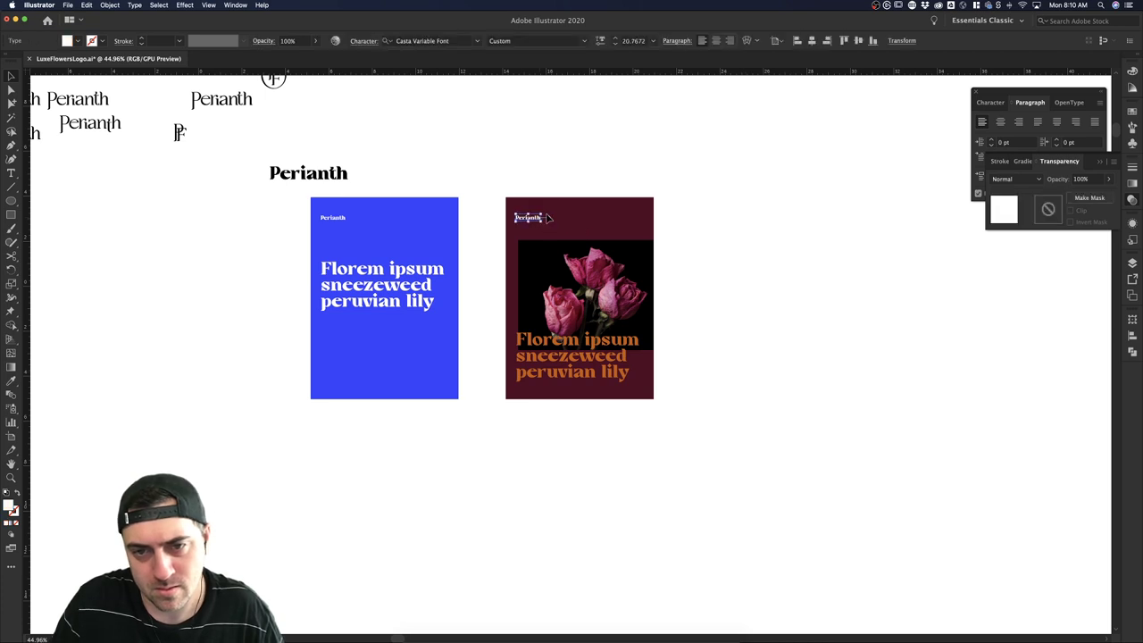
{"action": "left_click", "coordinate": [586, 191]}
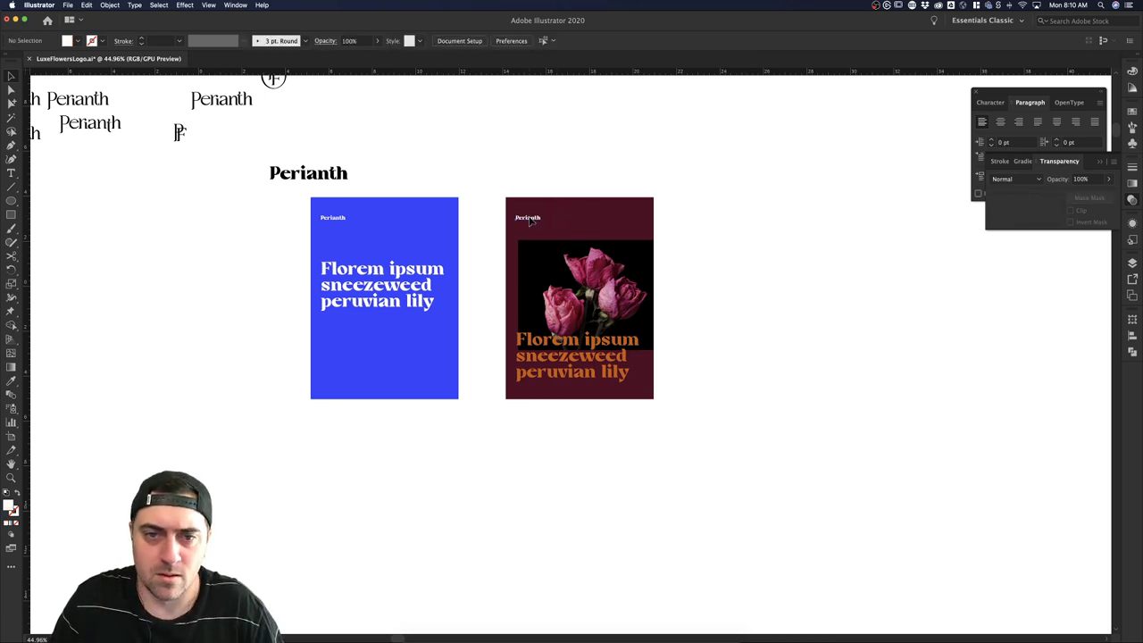
{"action": "left_click", "coordinate": [533, 219]}
{"action": "left_click", "coordinate": [549, 171]}
{"action": "left_click", "coordinate": [579, 356]}
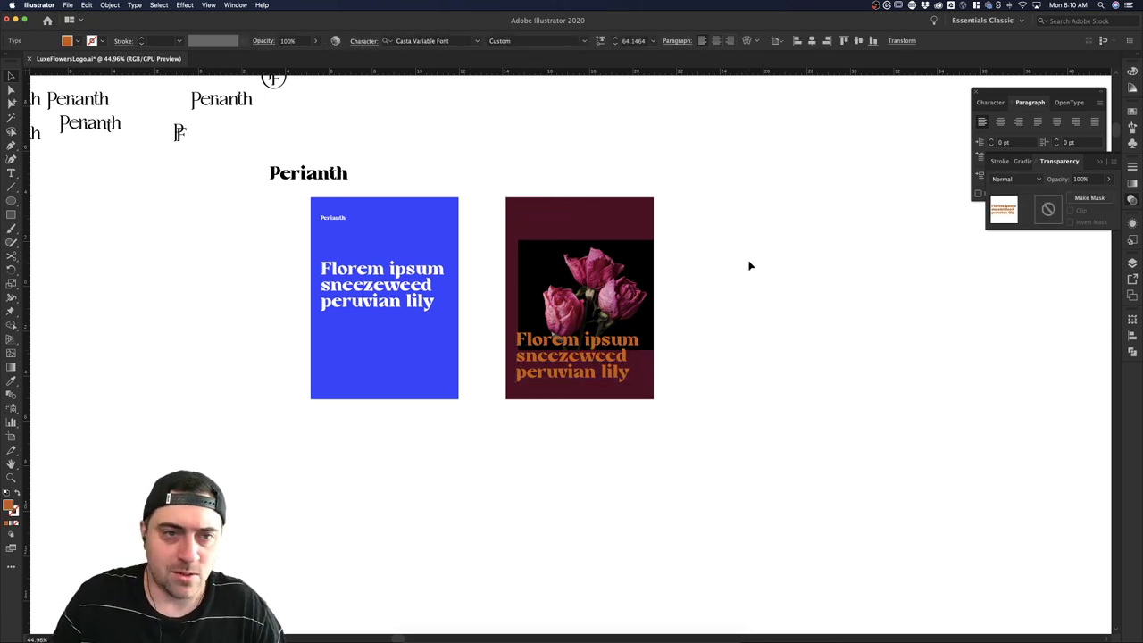
{"action": "left_click", "coordinate": [750, 265]}
Copy the thin Perianth wordmark from the logo sketches onto the burgundy card above the rose photo.
{"action": "scroll", "coordinate": [505, 232], "scroll_direction": "up", "scroll_amount": 5}
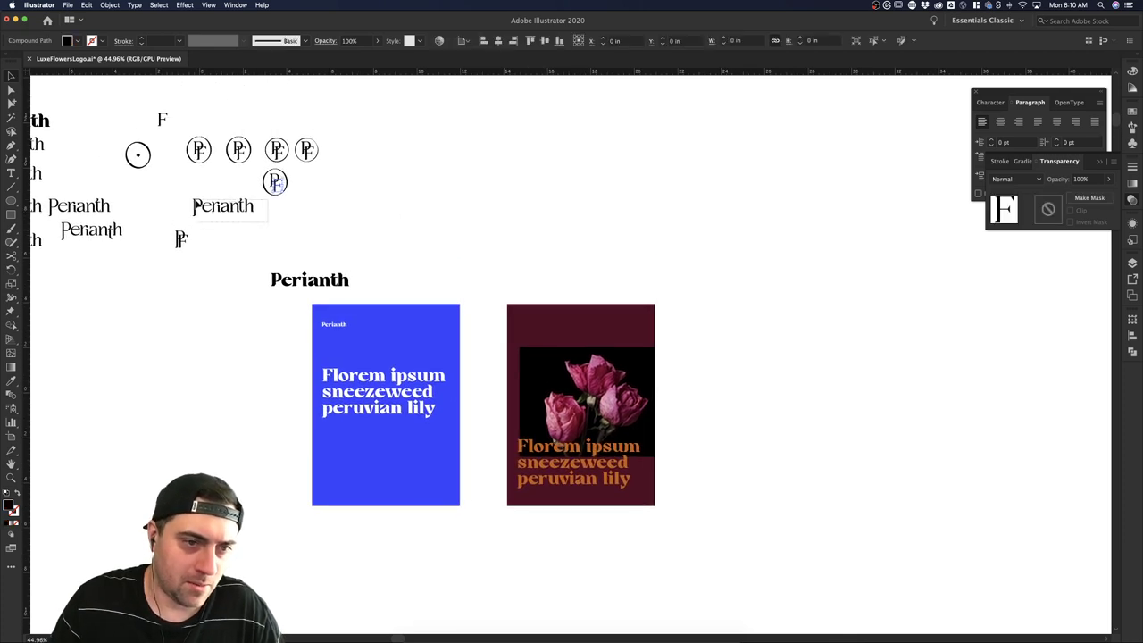
{"action": "left_click", "coordinate": [196, 206]}
{"action": "left_click", "coordinate": [266, 225]}
{"action": "left_click", "coordinate": [193, 209]}
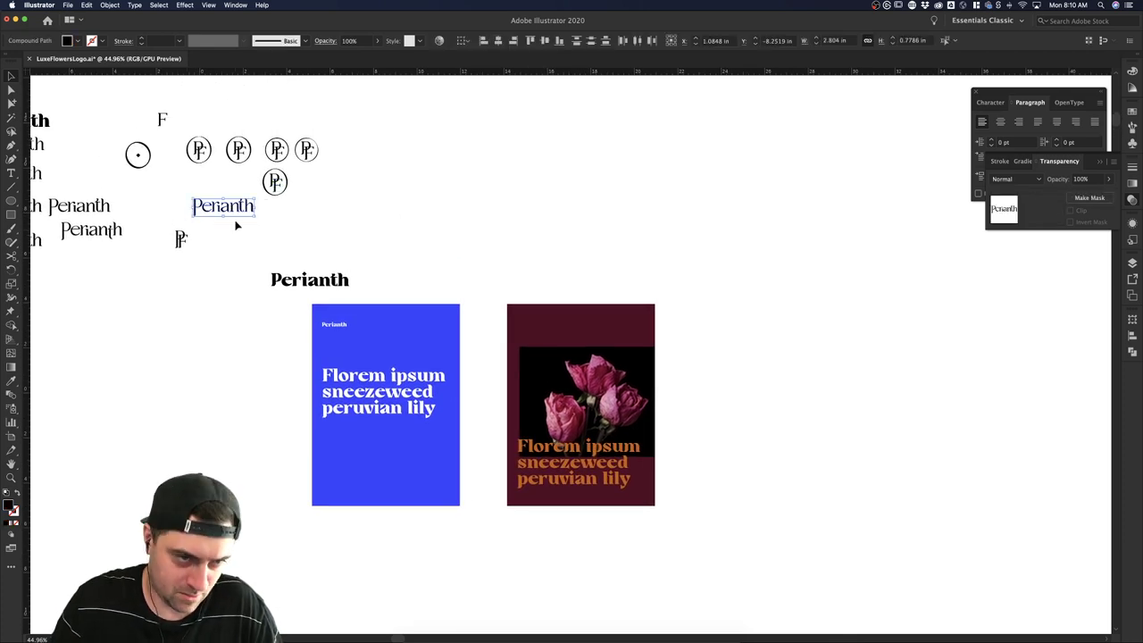
{"action": "left_click", "coordinate": [595, 278]}
{"action": "left_click", "coordinate": [598, 355]}
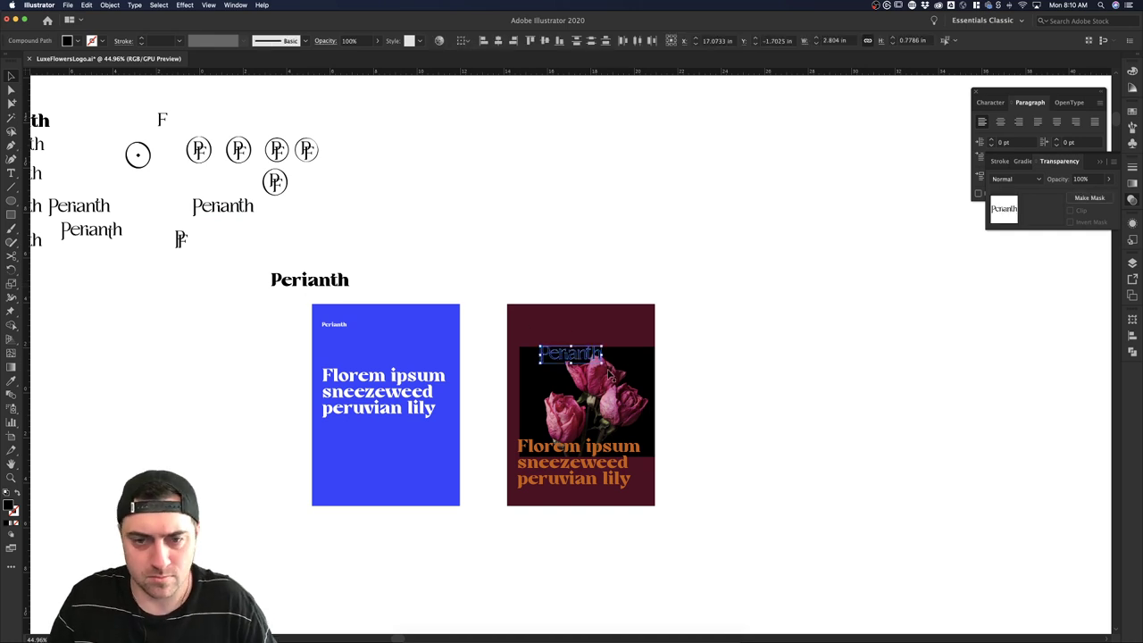
{"action": "left_click_drag", "start_coordinate": [594, 357], "coordinate": [568, 332]}
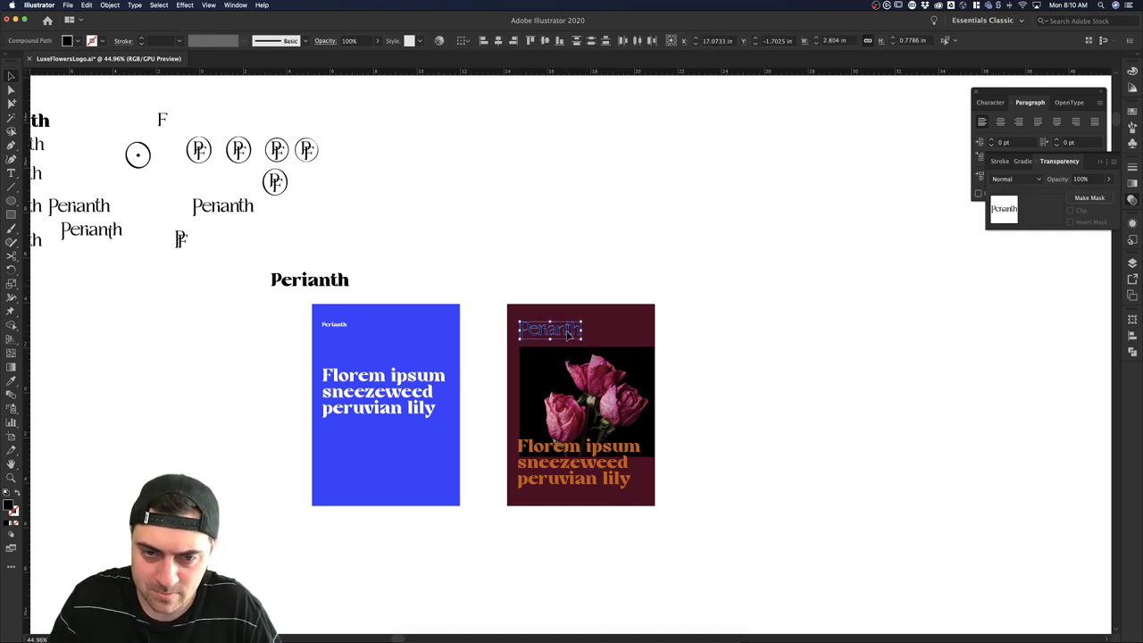
Fill the thin wordmark copy on the burgundy card white and remove that copy from the card.
{"action": "key", "text": "i"}
{"action": "left_click", "coordinate": [597, 239]}
{"action": "key", "text": "v"}
{"action": "left_click", "coordinate": [592, 248]}
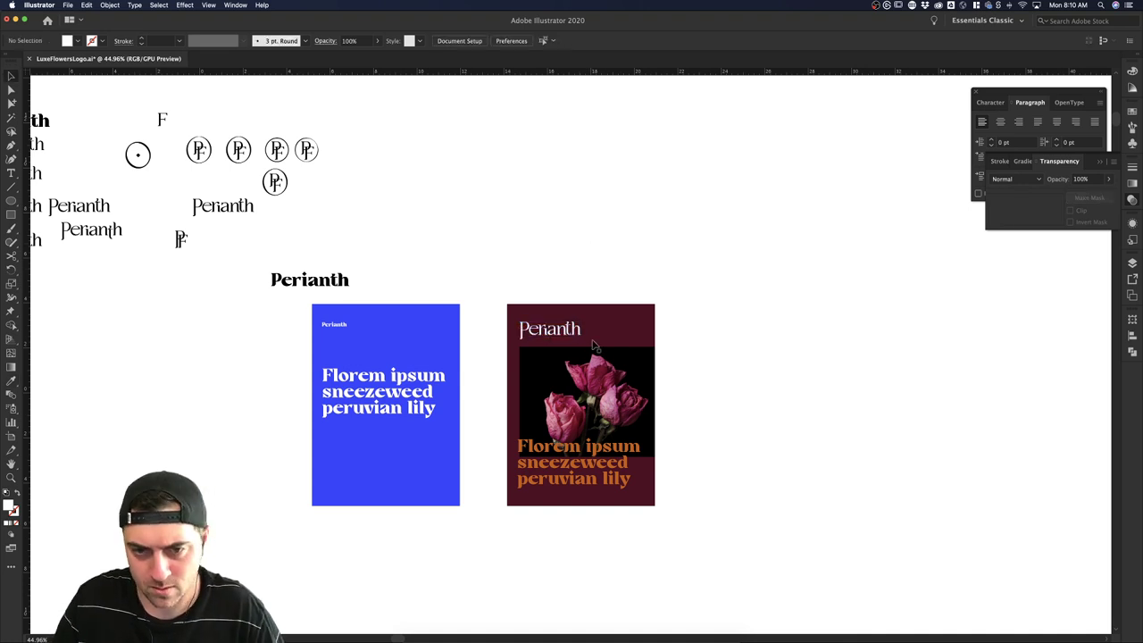
{"action": "left_click_drag", "start_coordinate": [533, 308], "coordinate": [547, 309]}
{"action": "left_click", "coordinate": [564, 279]}
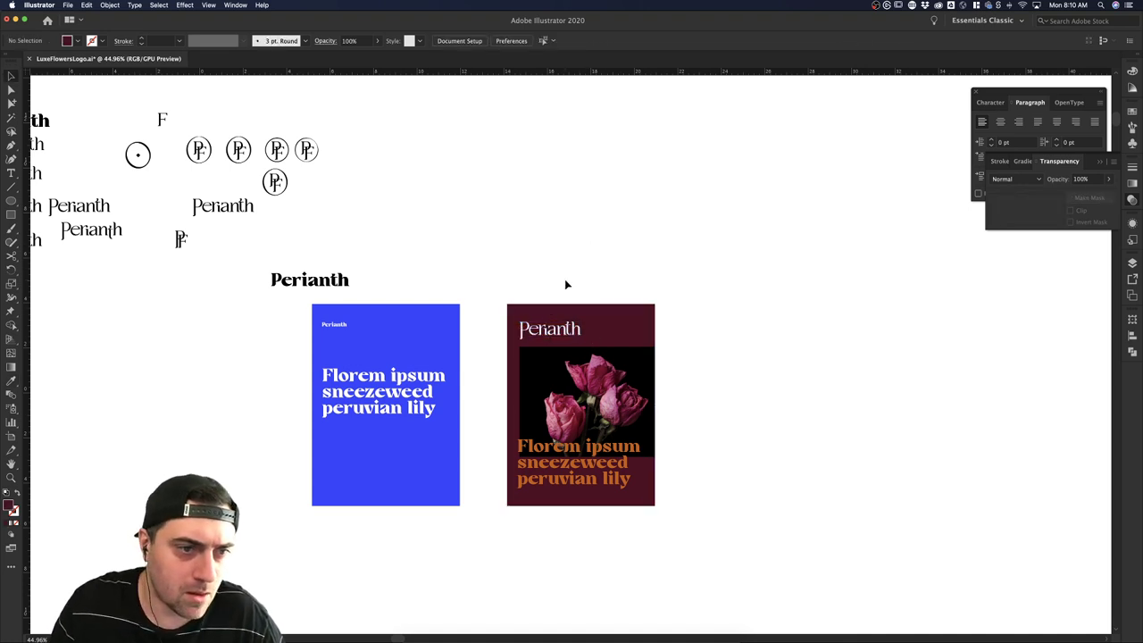
{"action": "left_click_drag", "start_coordinate": [498, 282], "coordinate": [606, 329]}
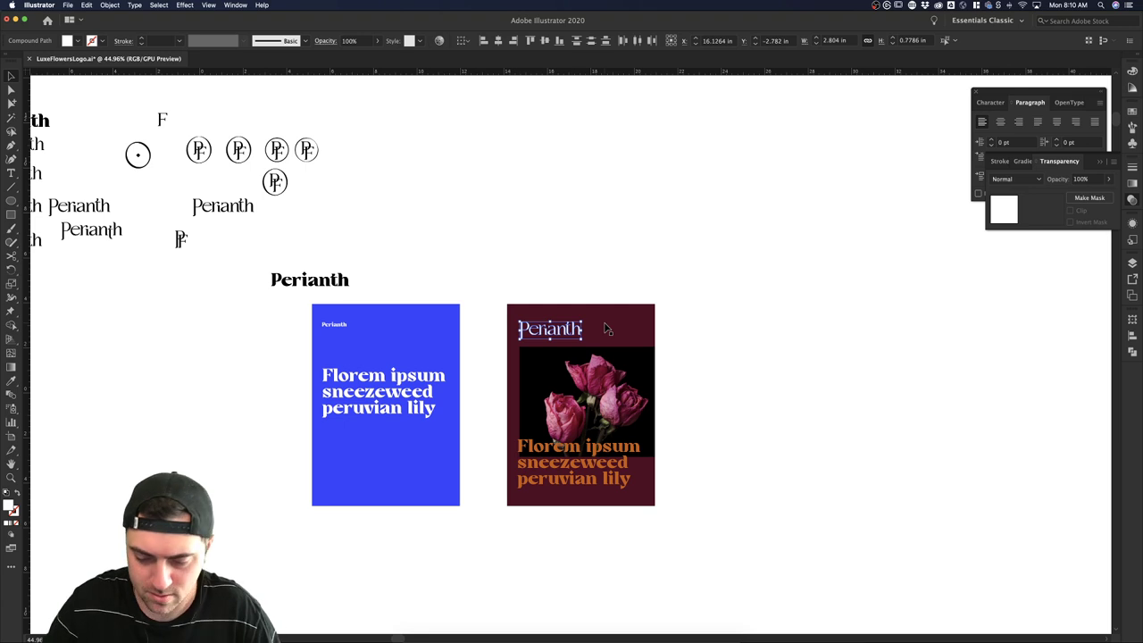
{"action": "key", "text": "super+shift+a"}
Group and duplicate the thin Perianth wordmark, fill the duplicate white, and place it above the photo on the burgundy card.
{"action": "left_click", "coordinate": [201, 209]}
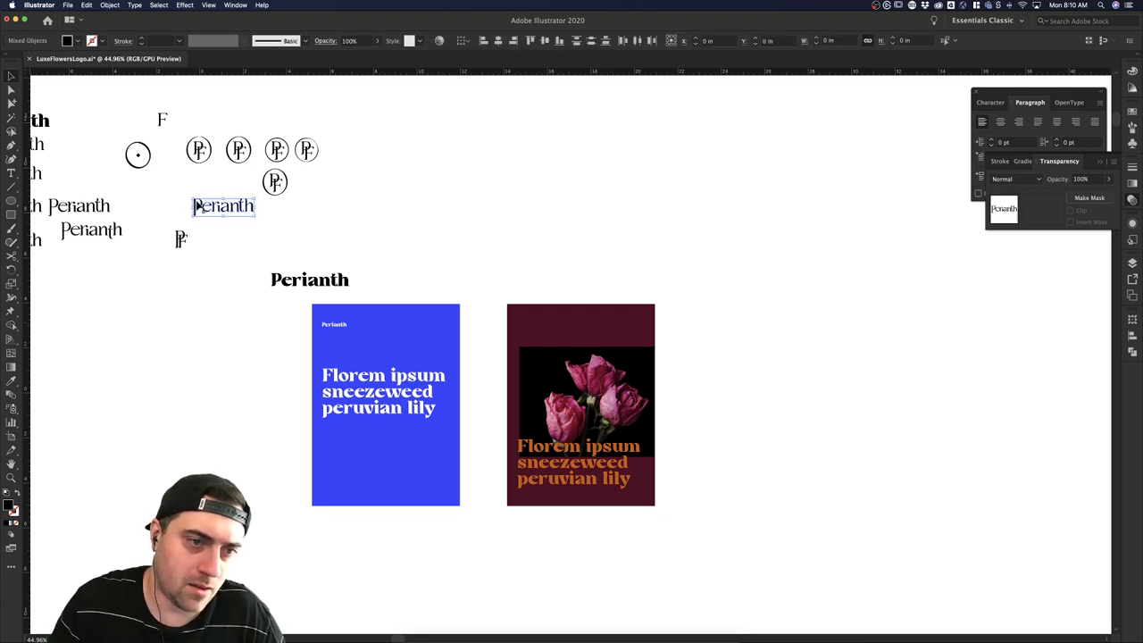
{"action": "left_click_drag", "start_coordinate": [201, 208], "coordinate": [344, 227]}
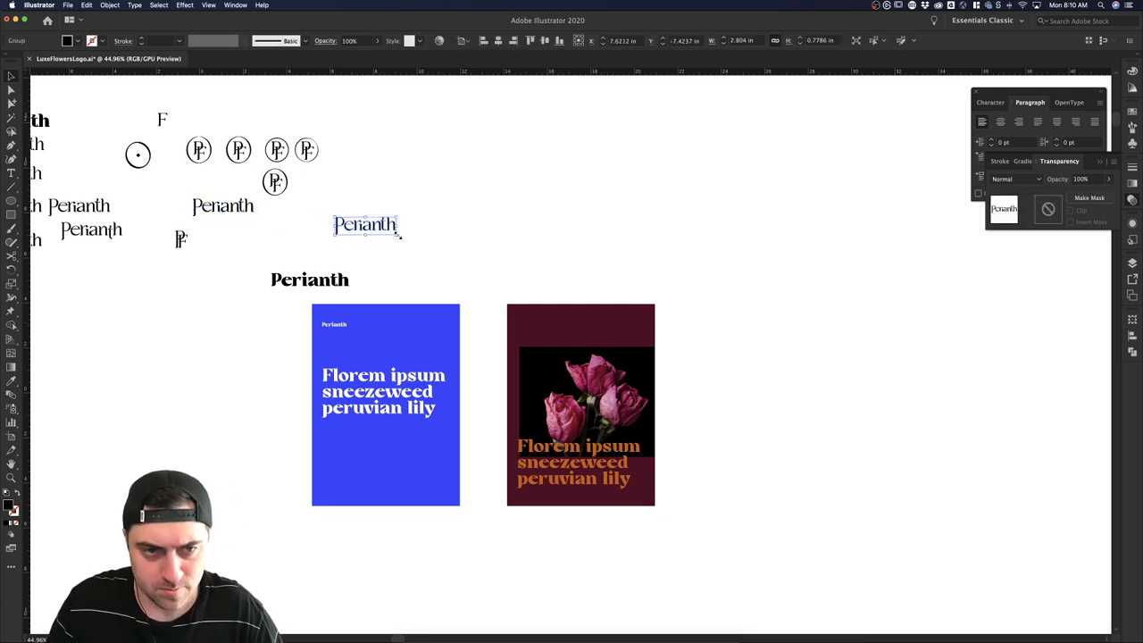
{"action": "key", "text": "i"}
{"action": "left_click", "coordinate": [490, 242]}
{"action": "key", "text": "v"}
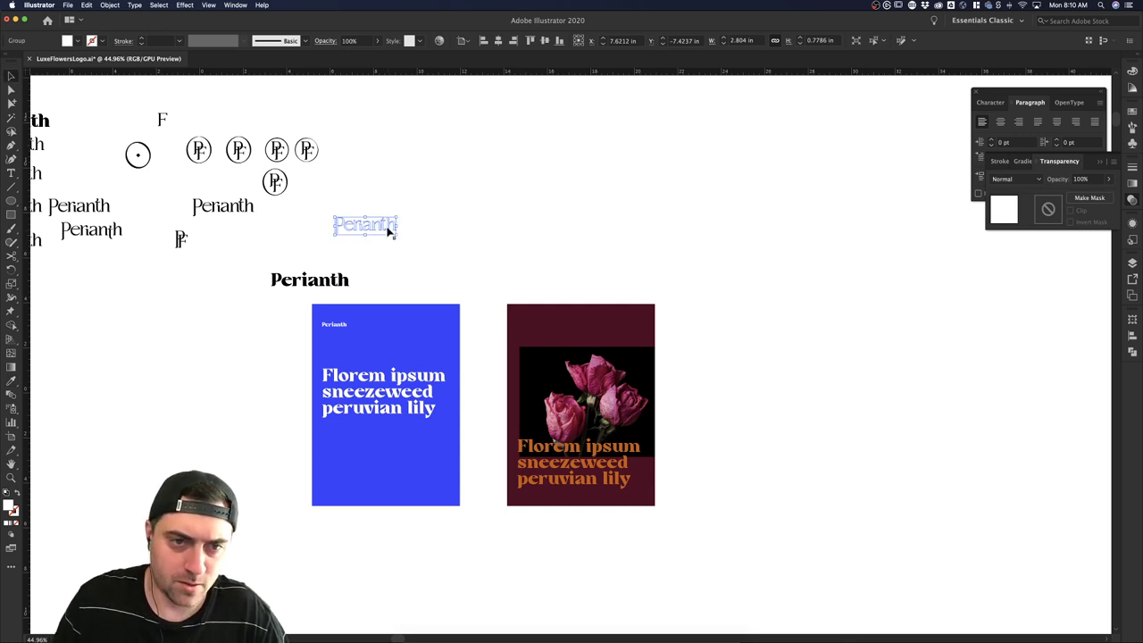
{"action": "left_click_drag", "start_coordinate": [391, 233], "coordinate": [574, 328]}
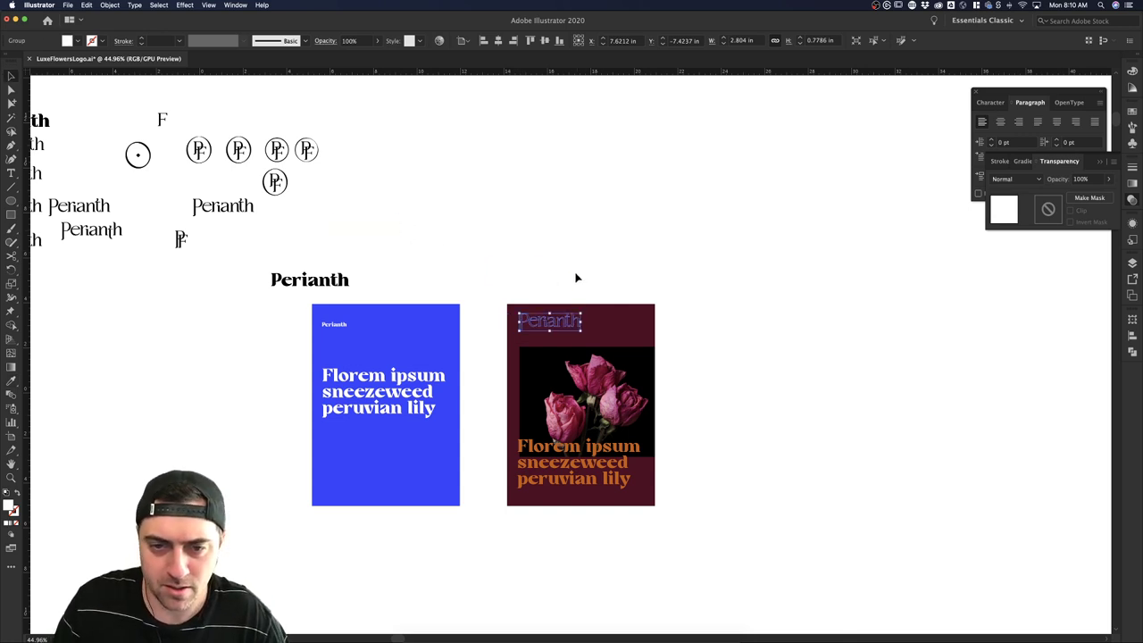
{"action": "left_click", "coordinate": [580, 331]}
{"action": "key", "text": "Delete"}
{"action": "left_click_drag", "start_coordinate": [526, 269], "coordinate": [692, 548]}
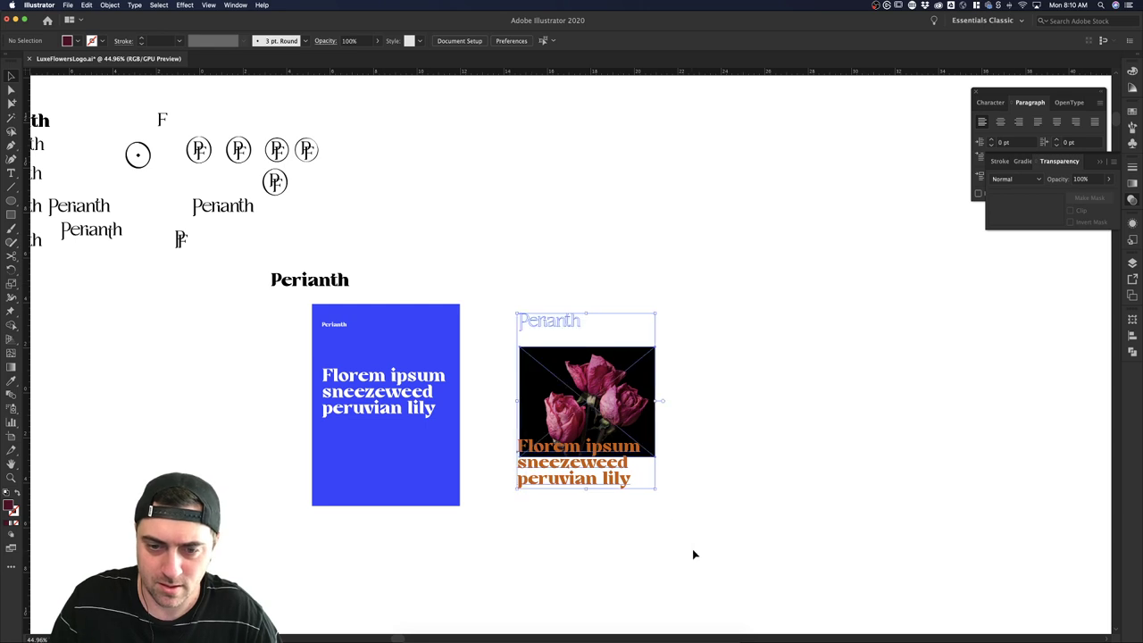
{"action": "key", "text": "super+z"}
{"action": "left_click", "coordinate": [737, 535]}
Scale the card's white wordmark down to about 1.35 in wide and move the orange headline up over the roses.
{"action": "left_click", "coordinate": [571, 327]}
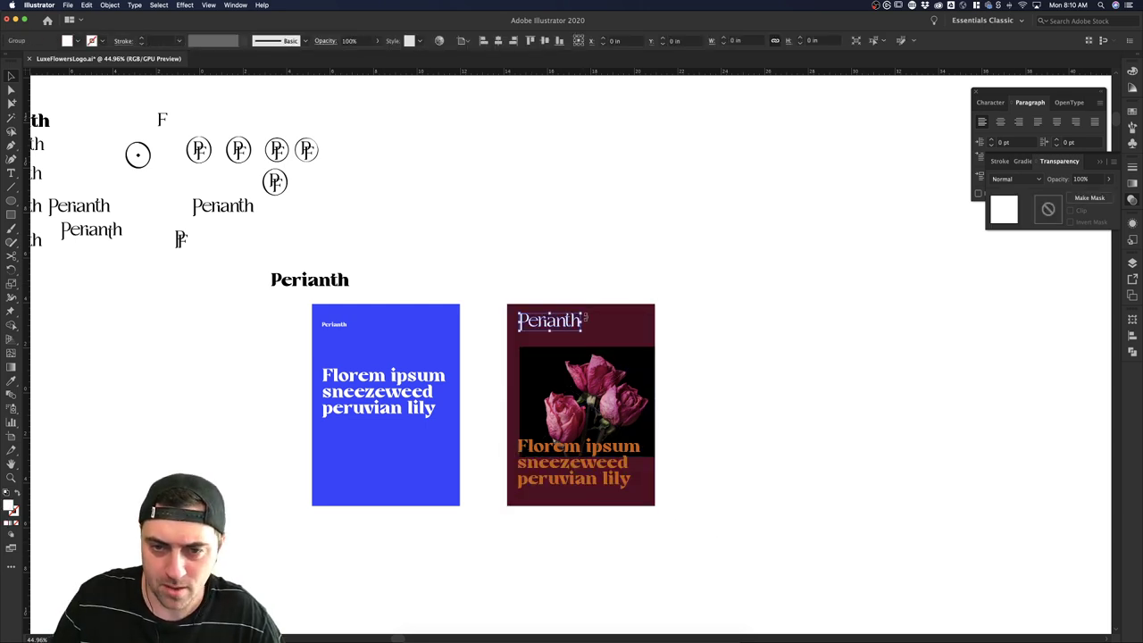
{"action": "key", "text": "Delete"}
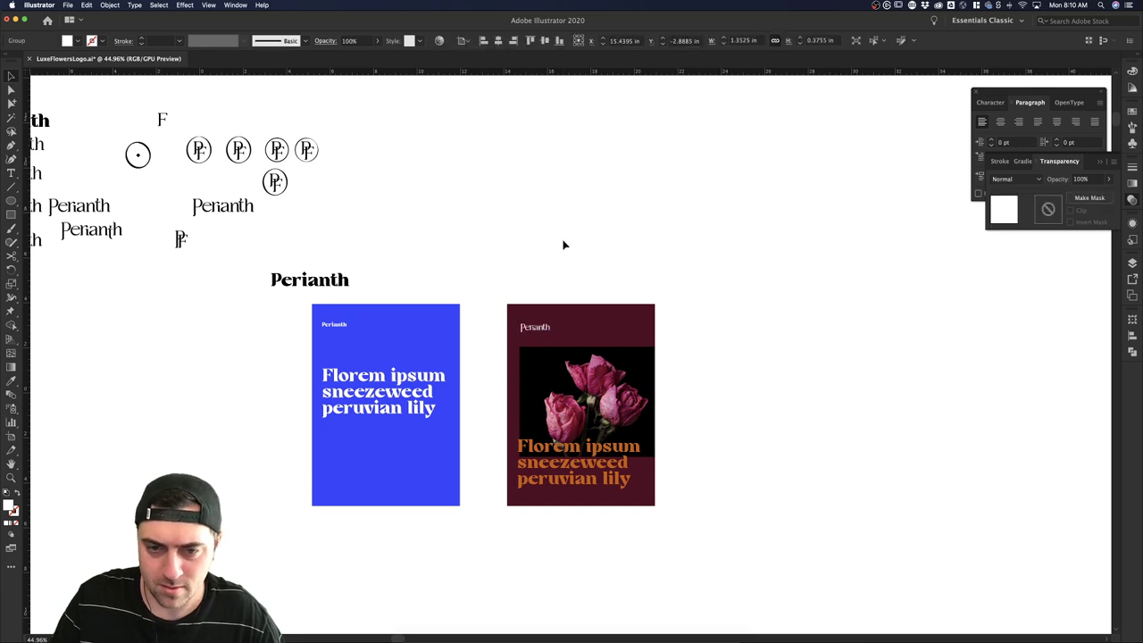
{"action": "scroll", "coordinate": [570, 330], "scroll_direction": "up", "scroll_amount": 3}
{"action": "left_click_drag", "start_coordinate": [564, 527], "coordinate": [564, 410]}
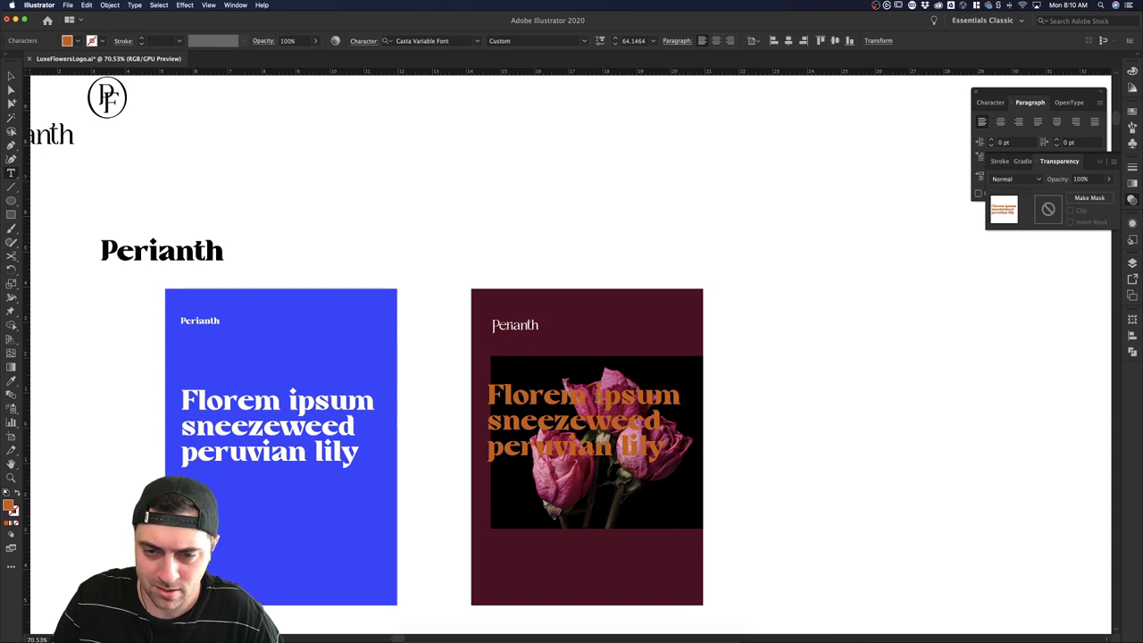
Set the font weight of the orange headline's last two lines, "sneezeweed peruvian lily", to 236 on the burgundy card.
{"action": "left_click_drag", "start_coordinate": [488, 413], "coordinate": [667, 451]}
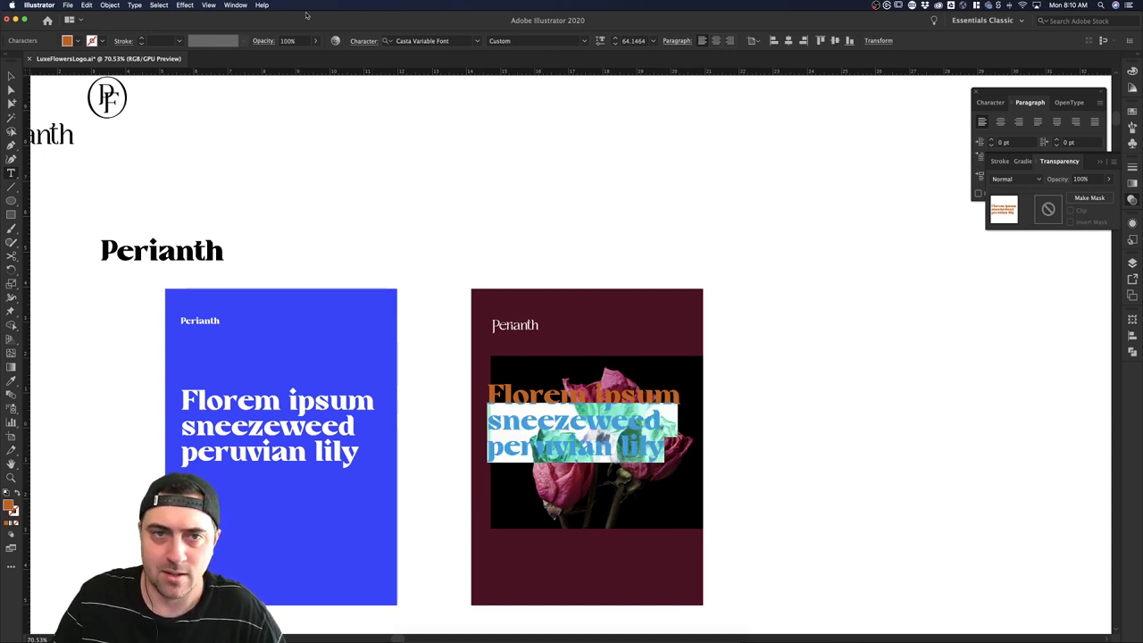
{"action": "left_click", "coordinate": [599, 40]}
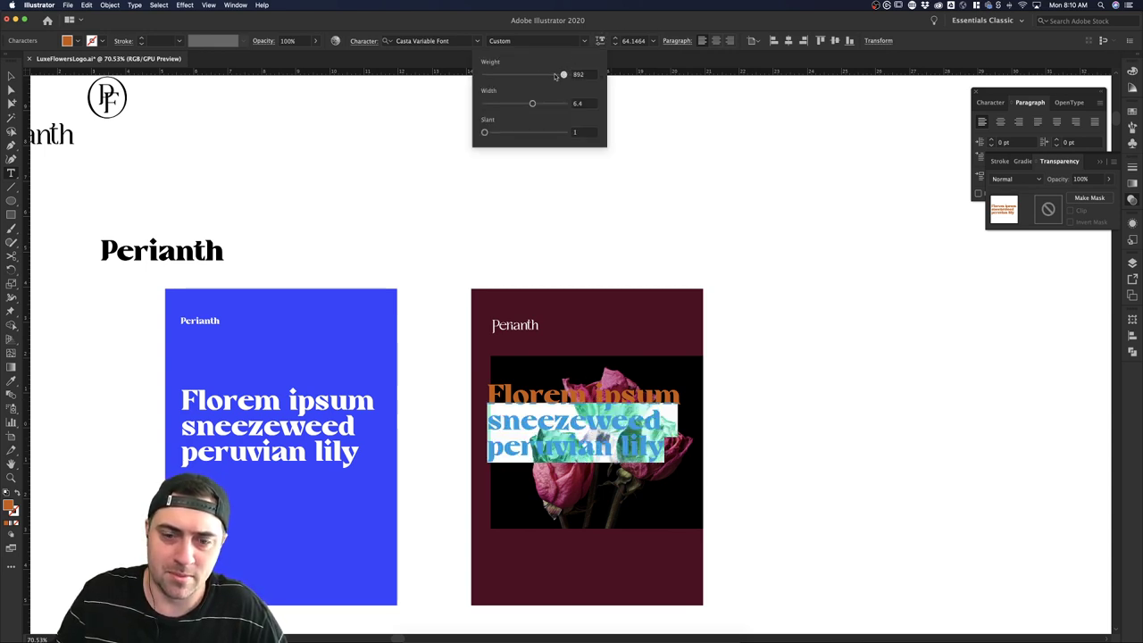
{"action": "left_click_drag", "start_coordinate": [555, 76], "coordinate": [498, 77]}
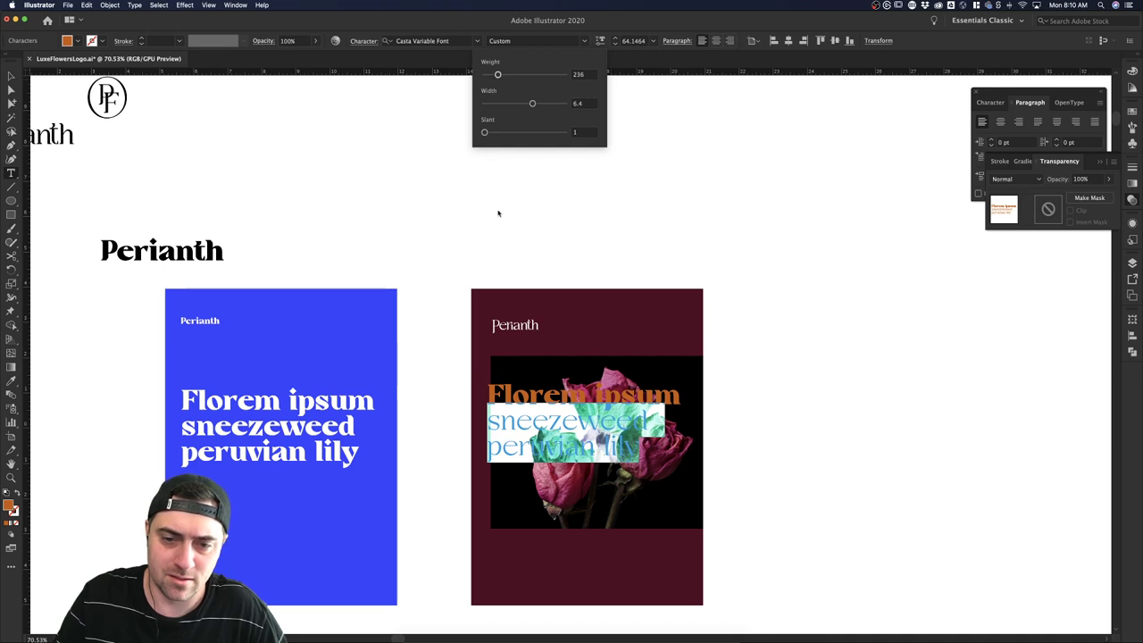
{"action": "left_click", "coordinate": [555, 387]}
{"action": "left_click", "coordinate": [557, 390]}
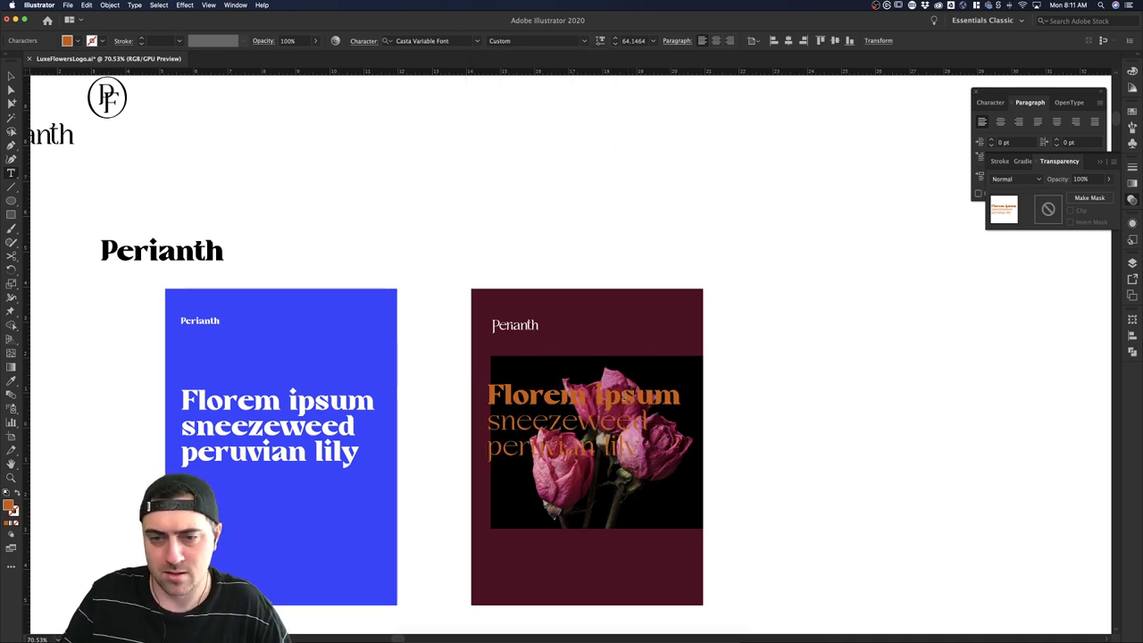
Restyle the headline's first line, "Florem ipsum", as Thin Condensed Slanted with weight 100, width 1 and slant 10.
{"action": "triple_click", "coordinate": [679, 396]}
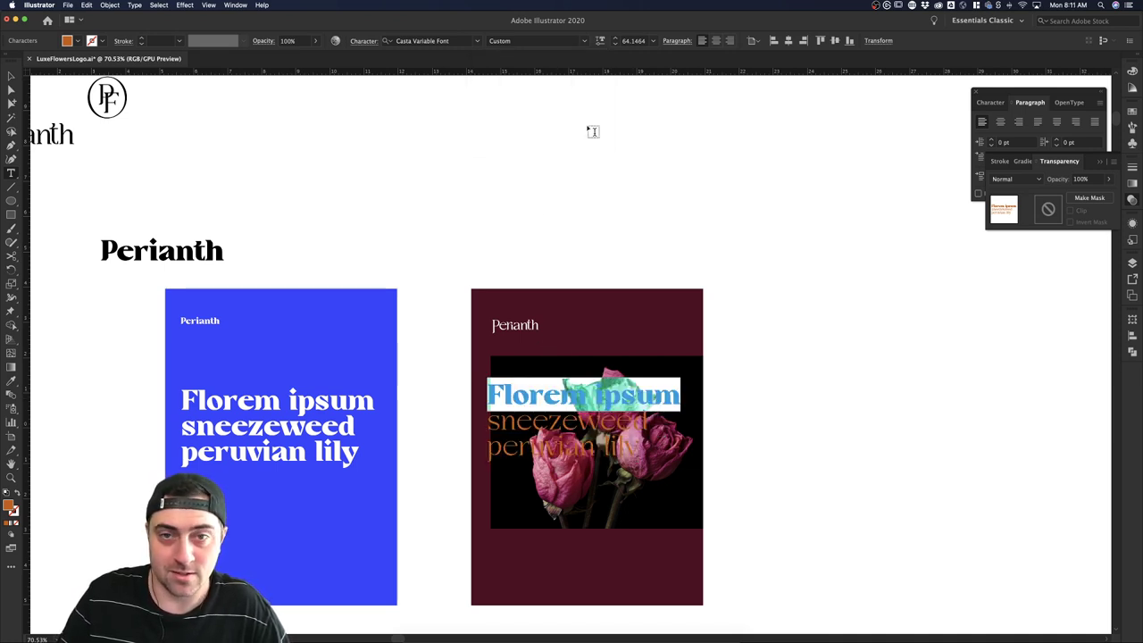
{"action": "left_click", "coordinate": [599, 40]}
{"action": "left_click", "coordinate": [524, 74]}
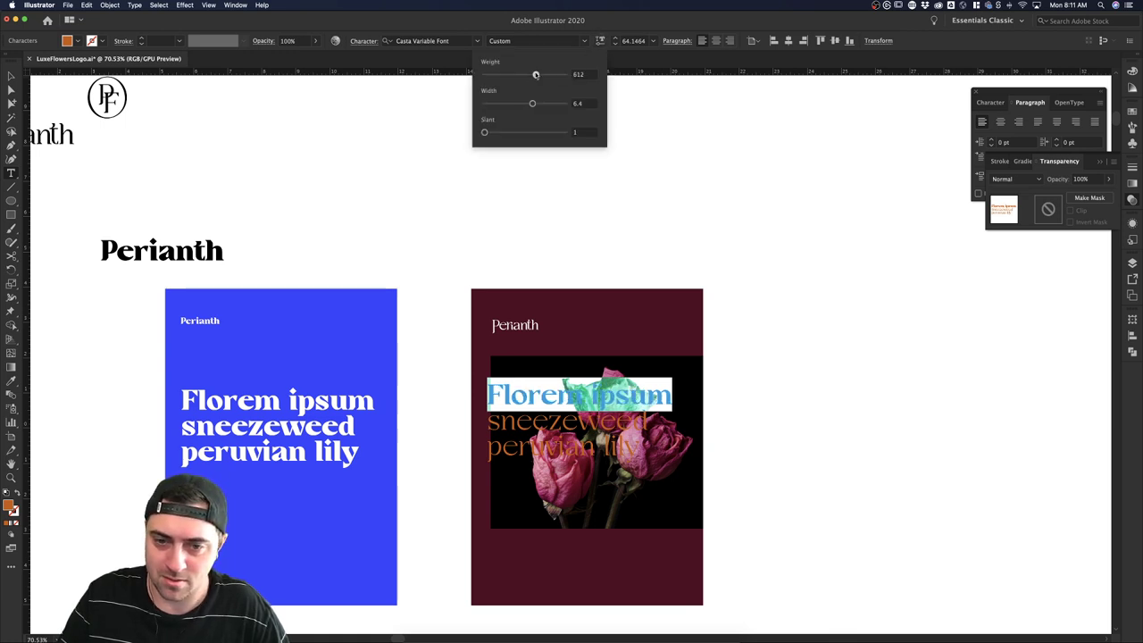
{"action": "left_click_drag", "start_coordinate": [490, 134], "coordinate": [641, 140]}
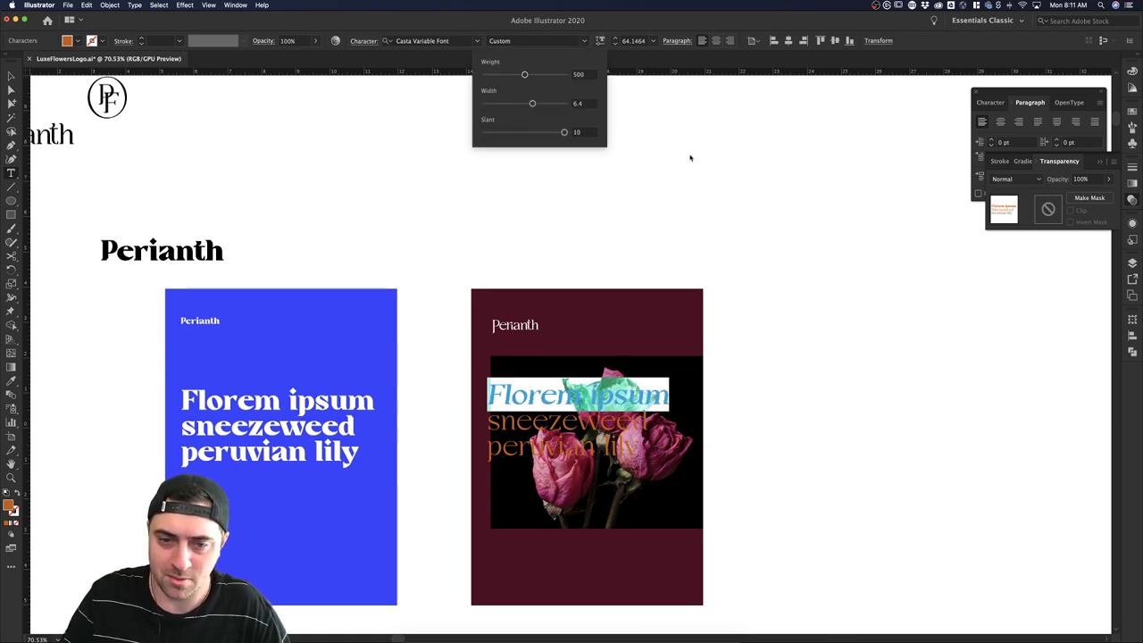
{"action": "left_click_drag", "start_coordinate": [532, 103], "coordinate": [483, 110]}
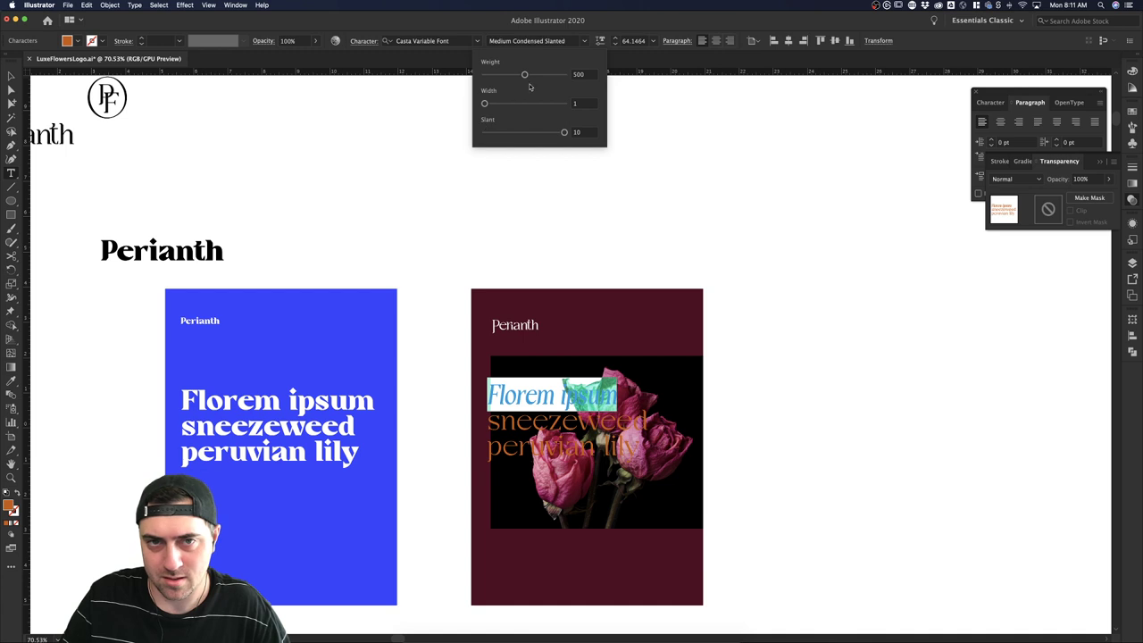
{"action": "left_click_drag", "start_coordinate": [525, 80], "coordinate": [467, 81]}
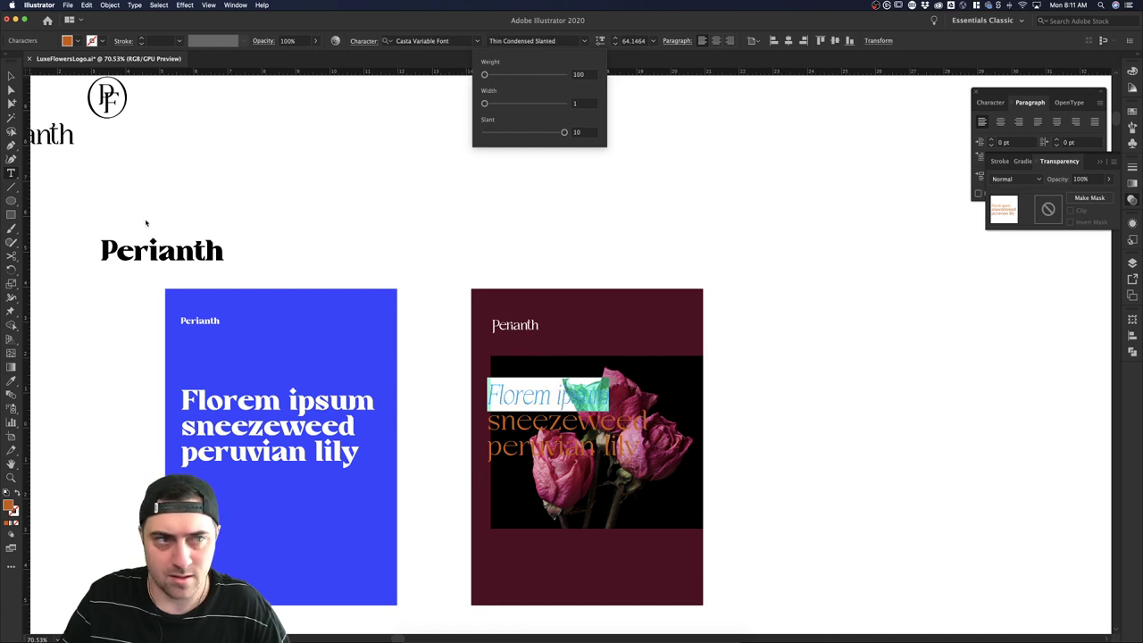
{"action": "left_click", "coordinate": [14, 79]}
{"action": "key", "text": "super+shift+a"}
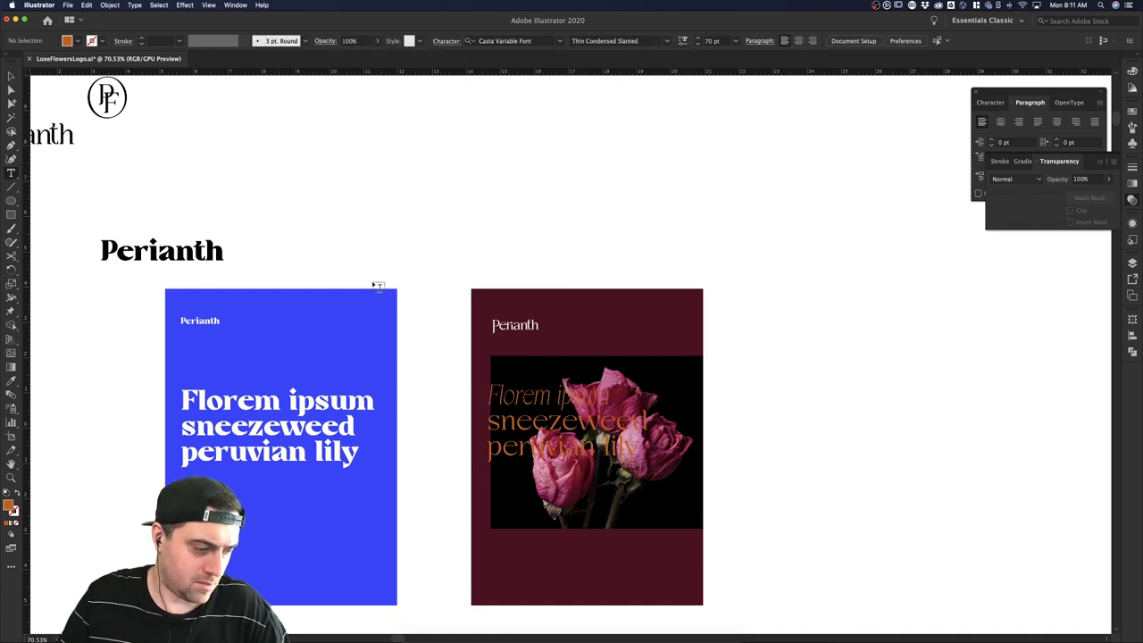
{"action": "scroll", "coordinate": [484, 317], "scroll_direction": "down", "scroll_amount": 3}
{"action": "scroll", "coordinate": [496, 318], "scroll_direction": "down", "scroll_amount": 2}
{"action": "scroll", "coordinate": [493, 319], "scroll_direction": "down", "scroll_amount": 2}
{"action": "left_click", "coordinate": [665, 355]}
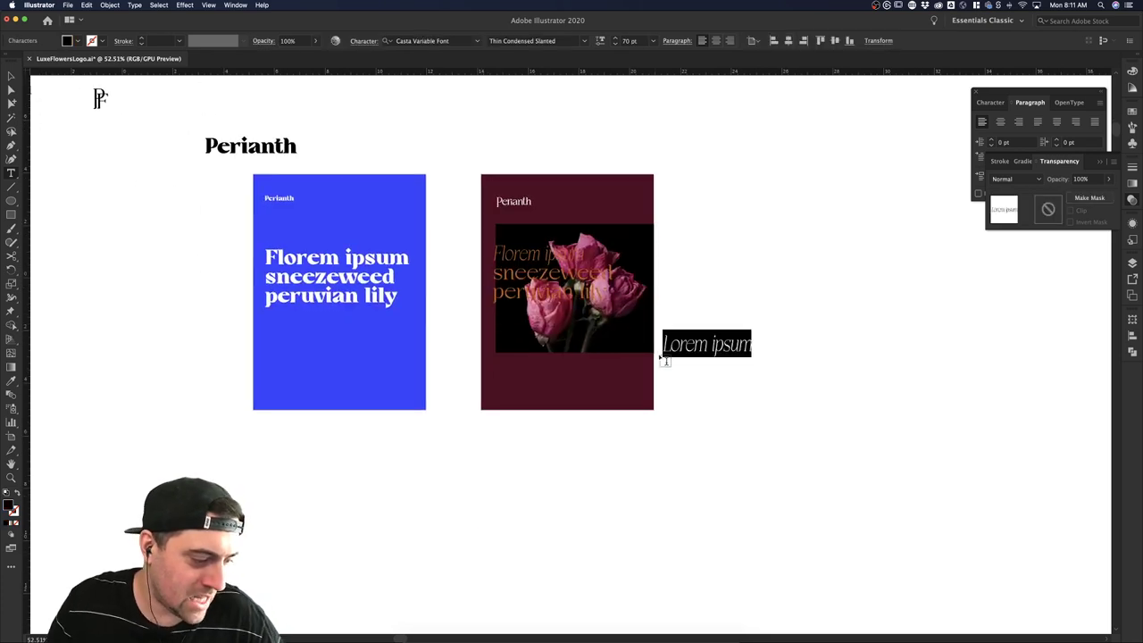
{"action": "key", "text": "super+shift+a"}
{"action": "key", "text": "v"}
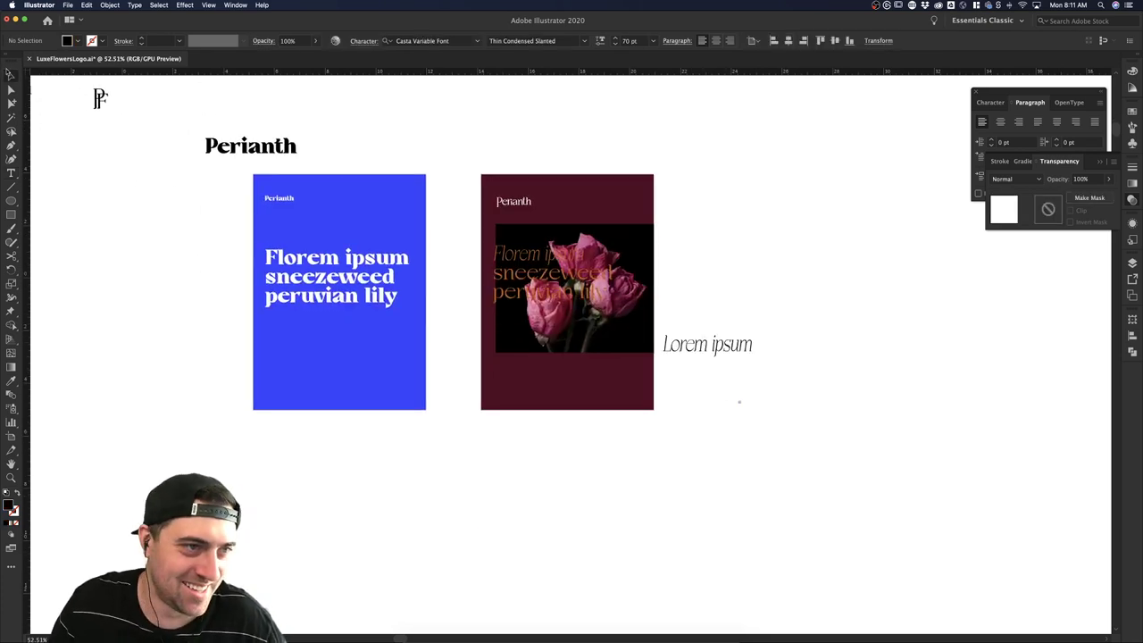
{"action": "left_click_drag", "start_coordinate": [699, 288], "coordinate": [857, 496]}
{"action": "key", "text": "Delete"}
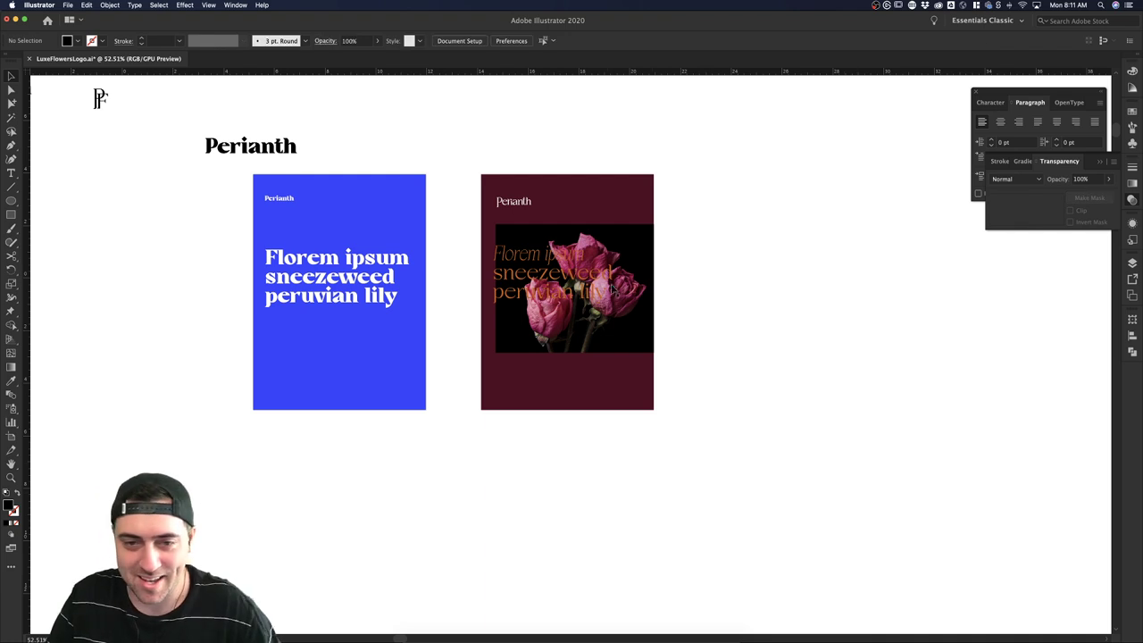
Move the orange headline down so it overlaps the rose photo's lower edge and aligns with the photo's left side.
{"action": "left_click_drag", "start_coordinate": [573, 285], "coordinate": [597, 374]}
{"action": "left_click", "coordinate": [785, 370]}
{"action": "left_click", "coordinate": [758, 380]}
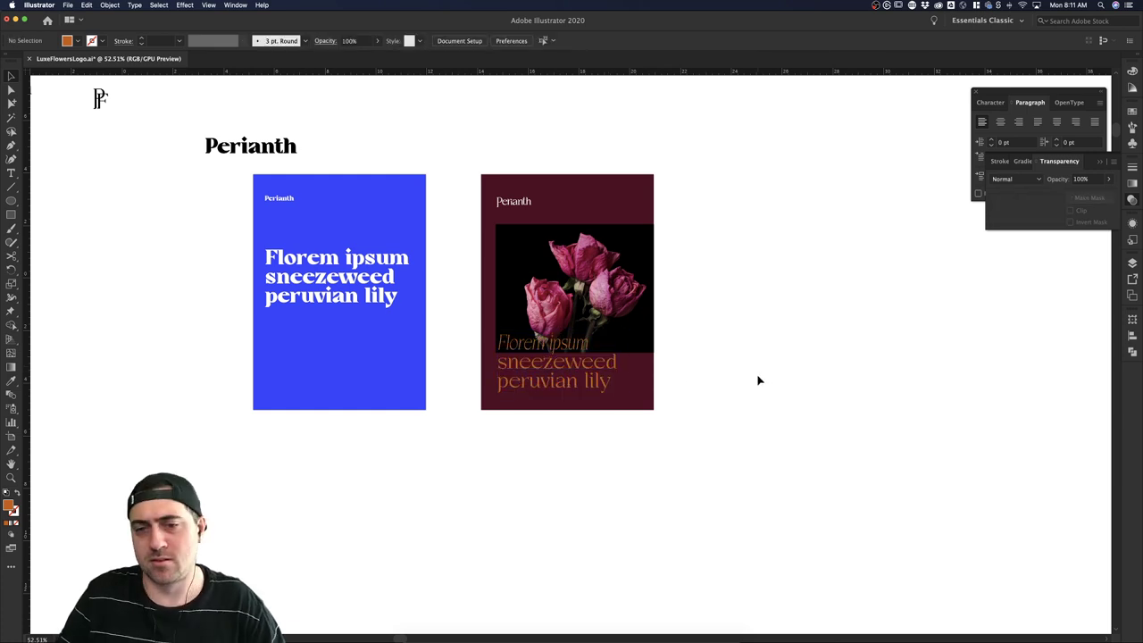
{"action": "left_click", "coordinate": [636, 377]}
{"action": "double_click", "coordinate": [585, 344]}
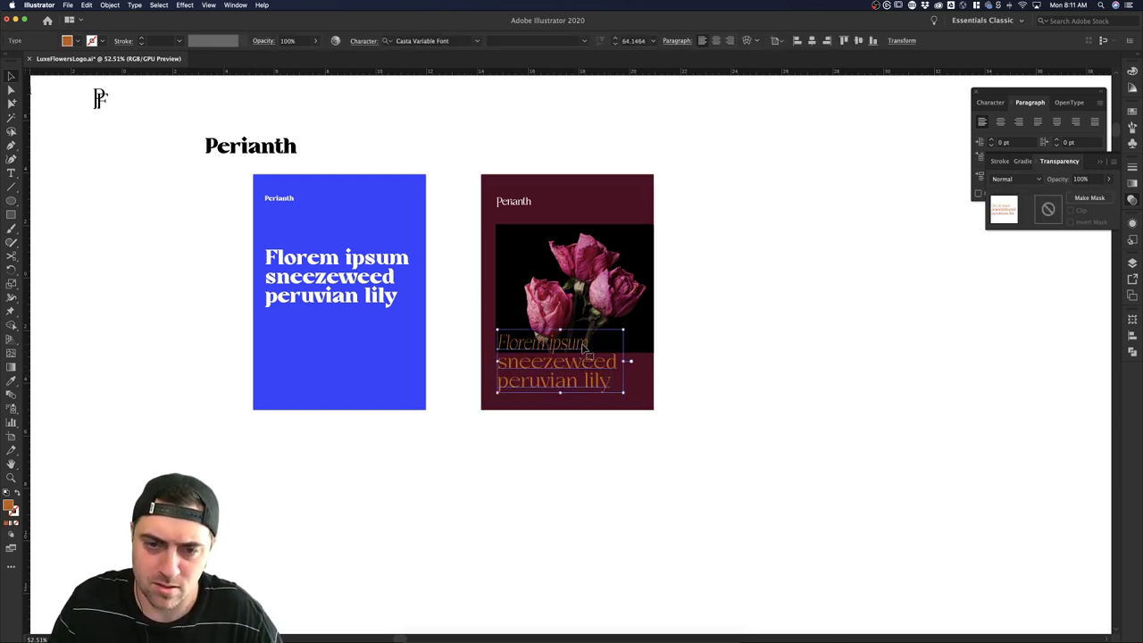
{"action": "key", "text": "super+a"}
{"action": "left_click", "coordinate": [586, 343]}
{"action": "left_click_drag", "start_coordinate": [588, 343], "coordinate": [467, 336]}
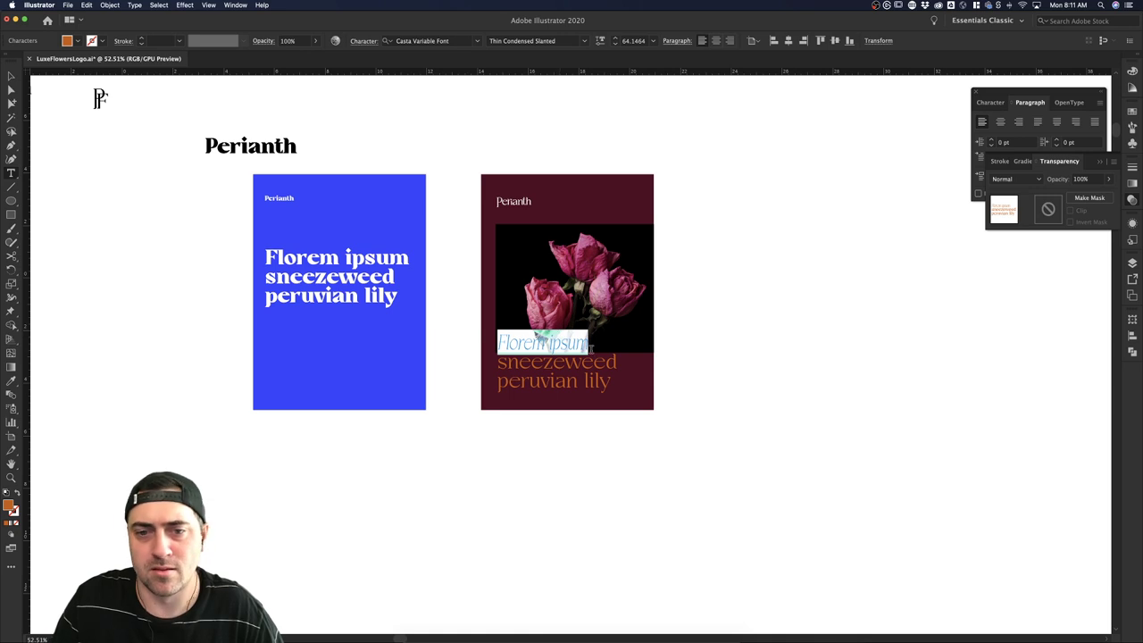
{"action": "left_click", "coordinate": [13, 76]}
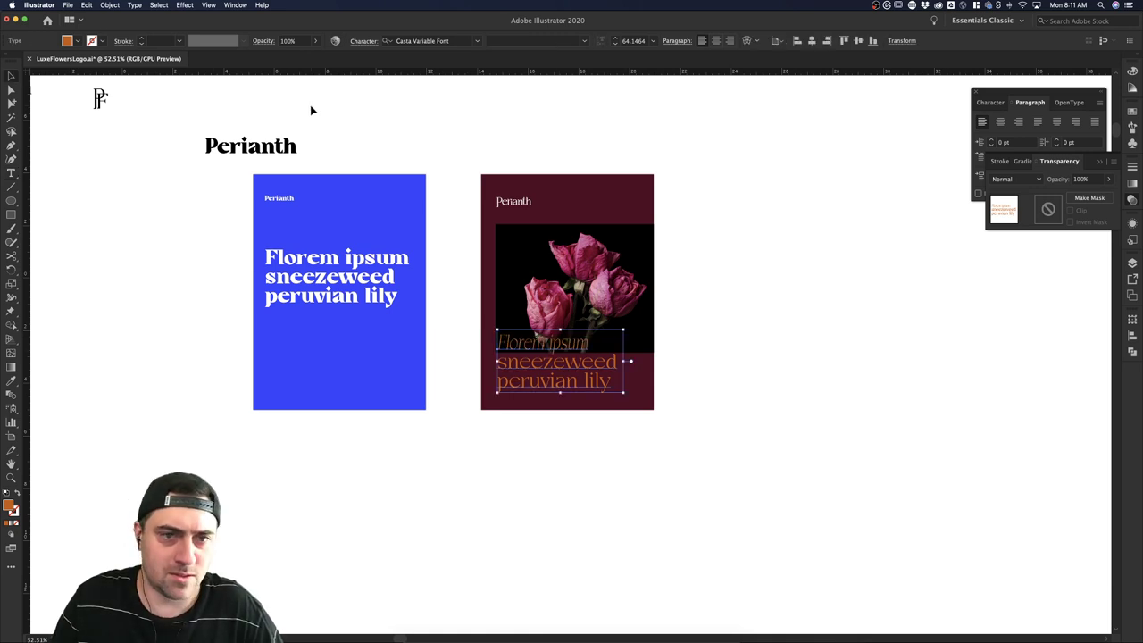
{"action": "left_click", "coordinate": [311, 108]}
{"action": "scroll", "coordinate": [527, 145], "scroll_direction": "down", "scroll_amount": 2}
{"action": "left_click", "coordinate": [520, 195]}
{"action": "left_click", "coordinate": [568, 169]}
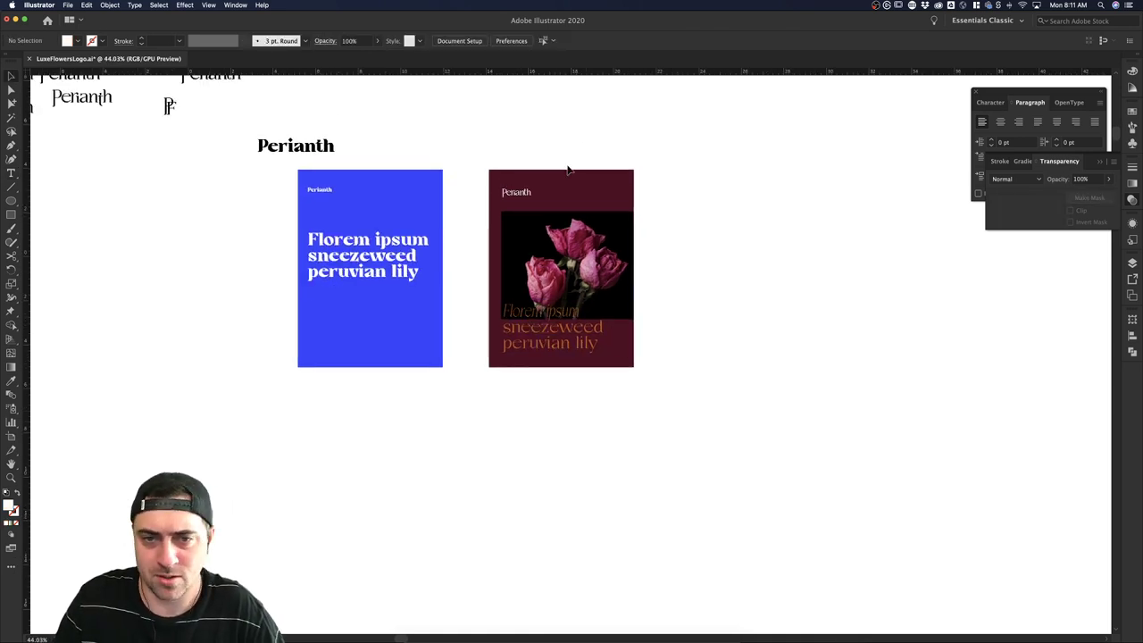
{"action": "scroll", "coordinate": [616, 131], "scroll_direction": "down", "scroll_amount": 2}
{"action": "left_click", "coordinate": [563, 284]}
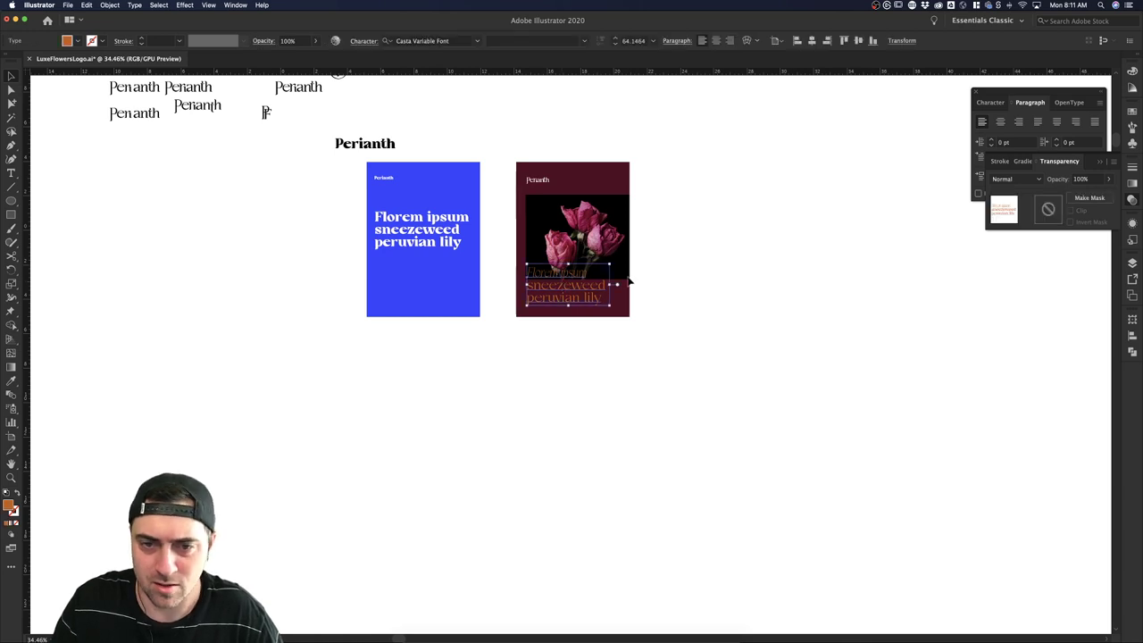
{"action": "left_click", "coordinate": [452, 292]}
{"action": "left_click", "coordinate": [413, 250]}
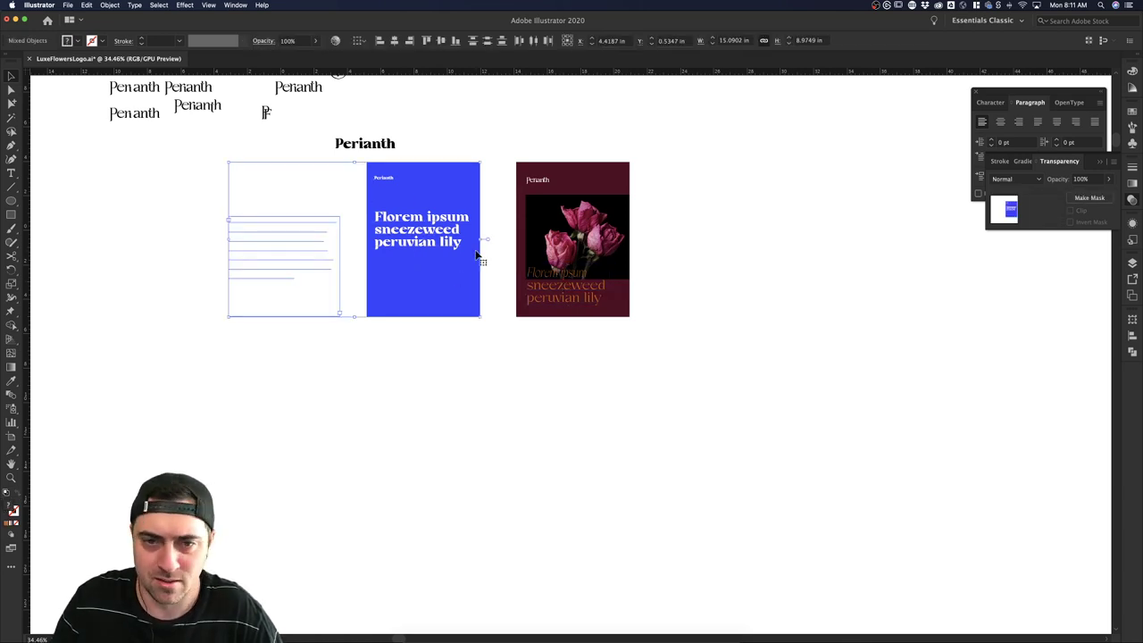
{"action": "left_click", "coordinate": [488, 260]}
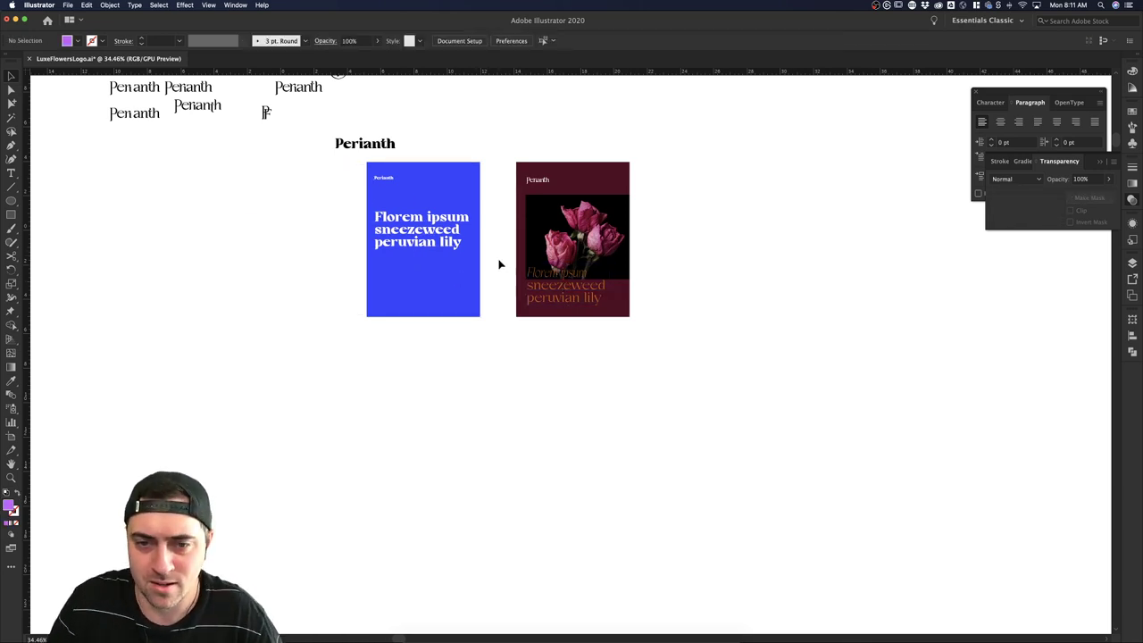
Apply the Semi Bold Expanded Slanted style to the burgundy card's "Florem ipsum" line and raise its weight to 900.
{"action": "double_click", "coordinate": [548, 287]}
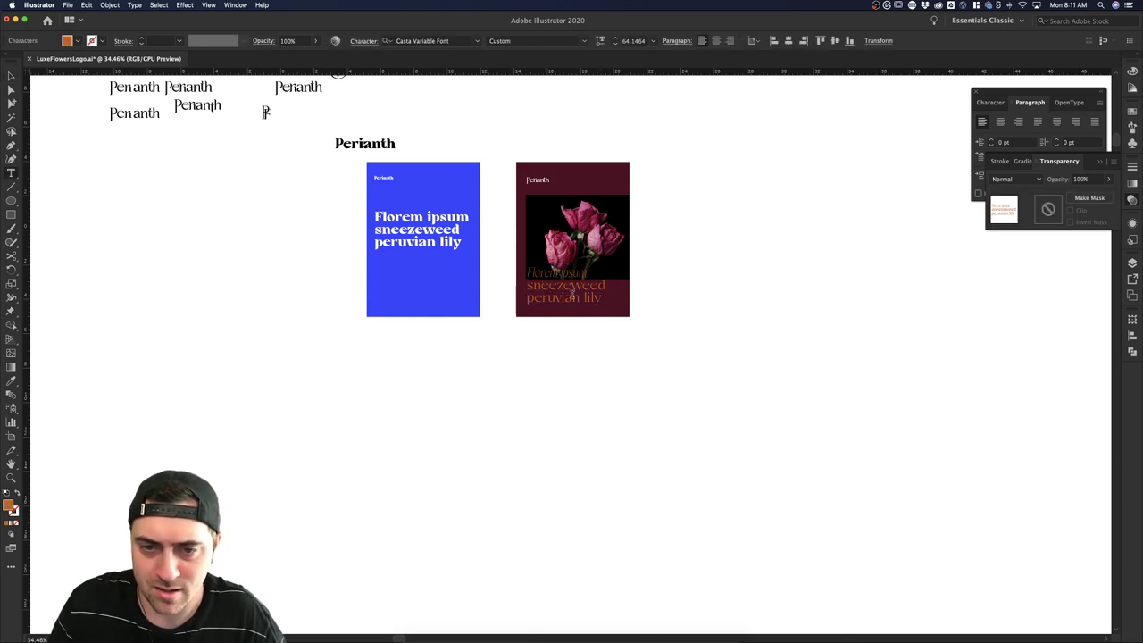
{"action": "left_click_drag", "start_coordinate": [602, 298], "coordinate": [629, 22]}
{"action": "left_click", "coordinate": [566, 277]}
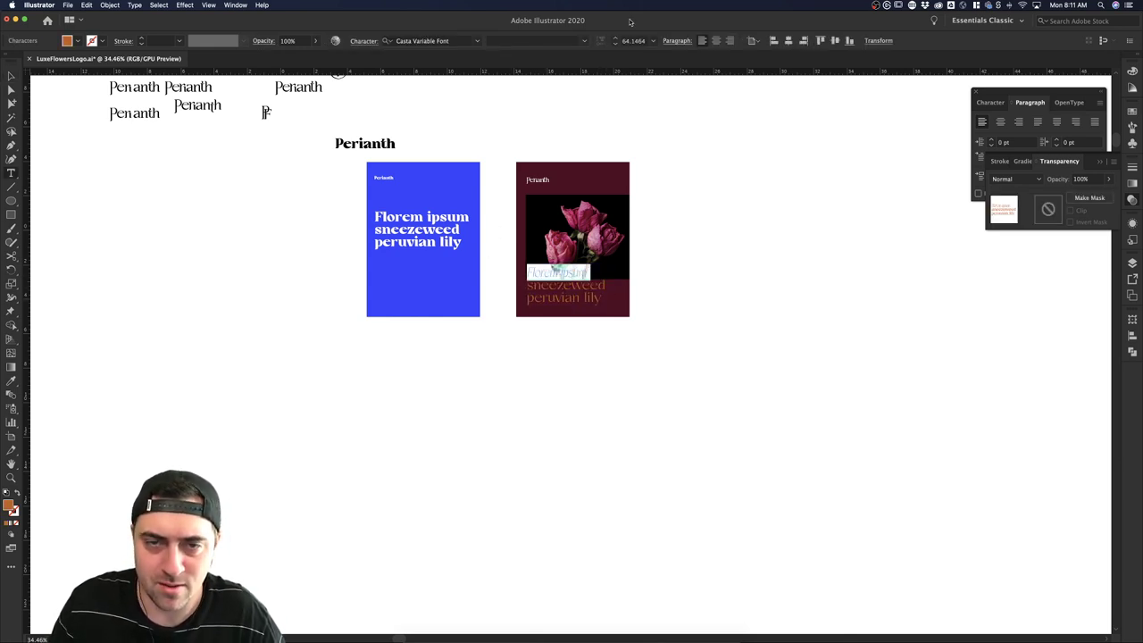
{"action": "left_click", "coordinate": [585, 43]}
{"action": "left_click", "coordinate": [555, 500]}
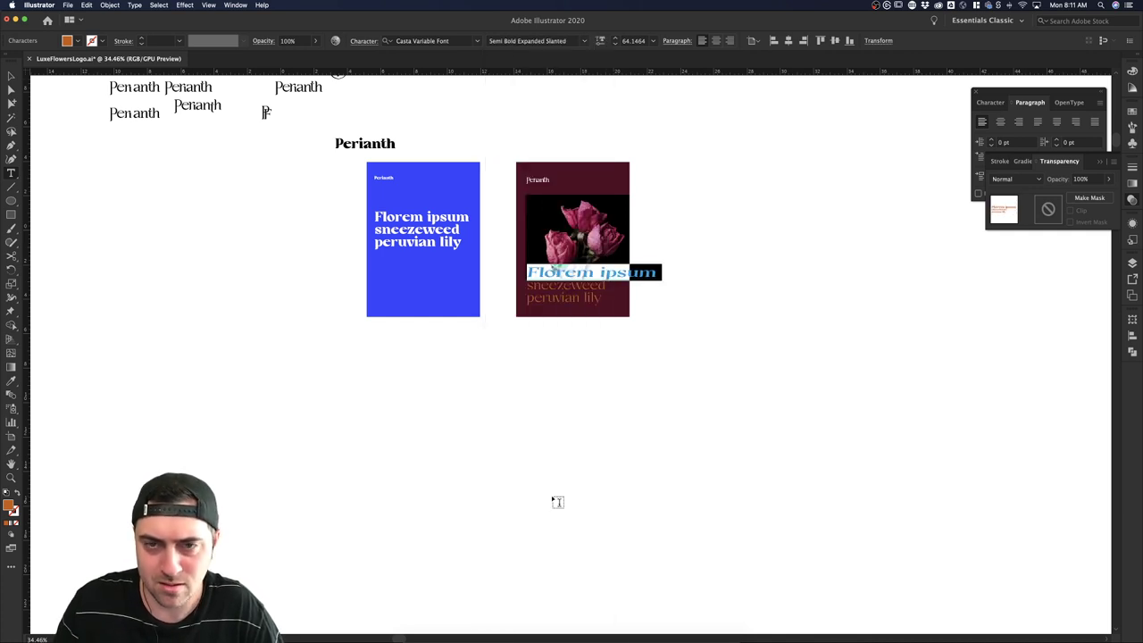
{"action": "left_click", "coordinate": [600, 40]}
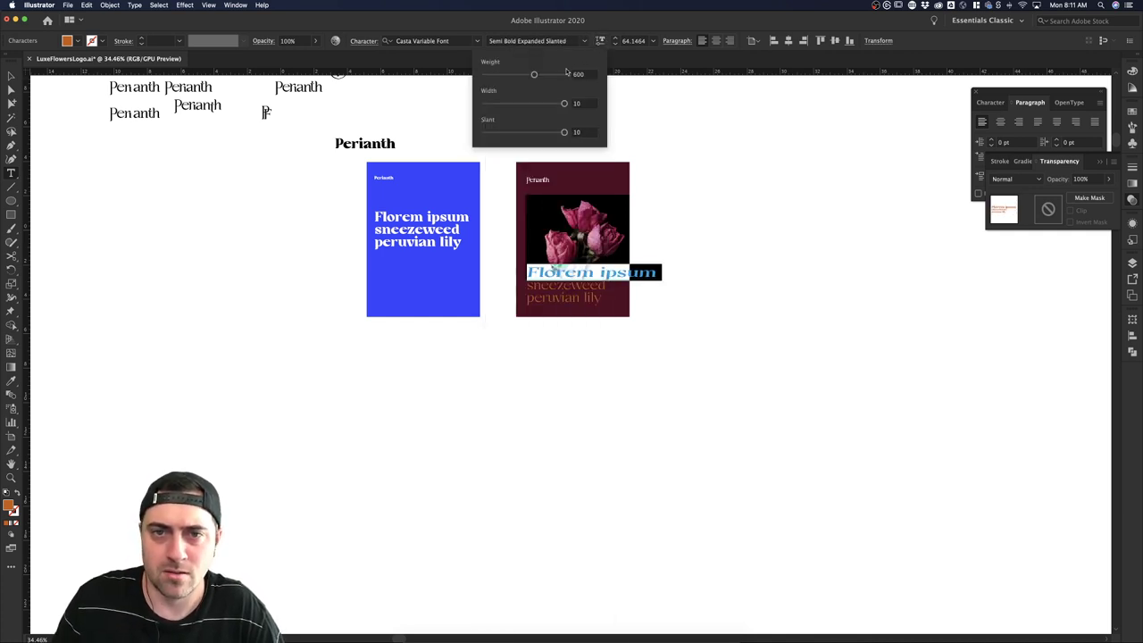
{"action": "left_click_drag", "start_coordinate": [534, 75], "coordinate": [564, 75]}
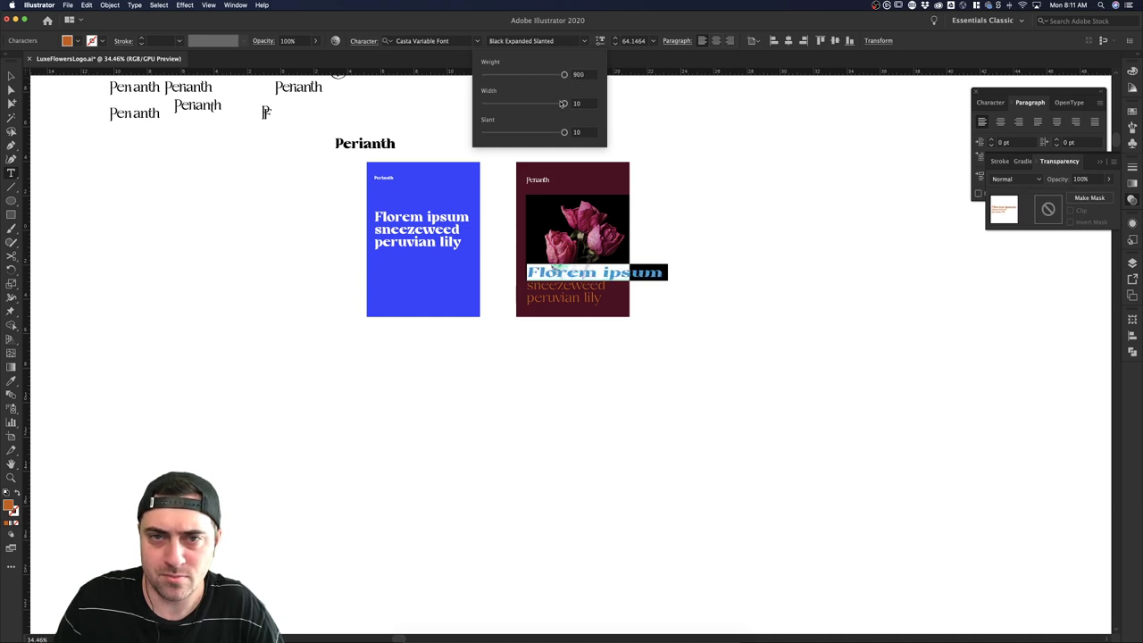
Reduce the "Florem ipsum" line to 14 pt and set its variable font width to 7.3.
{"action": "left_click", "coordinate": [615, 45]}
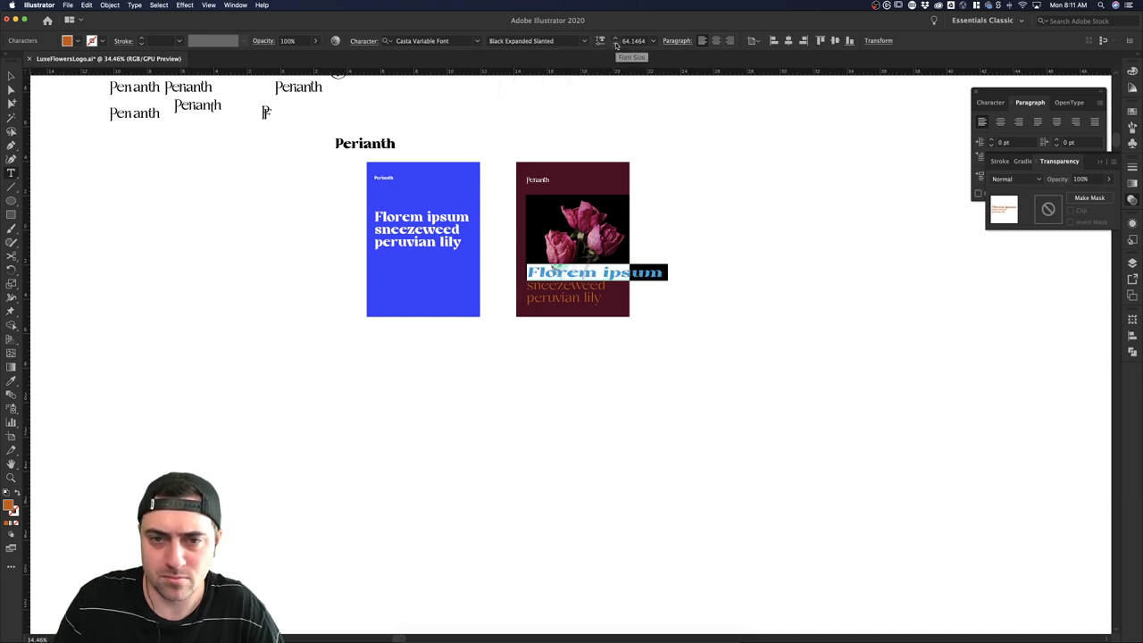
{"action": "left_click_drag", "start_coordinate": [616, 44], "coordinate": [616, 45]}
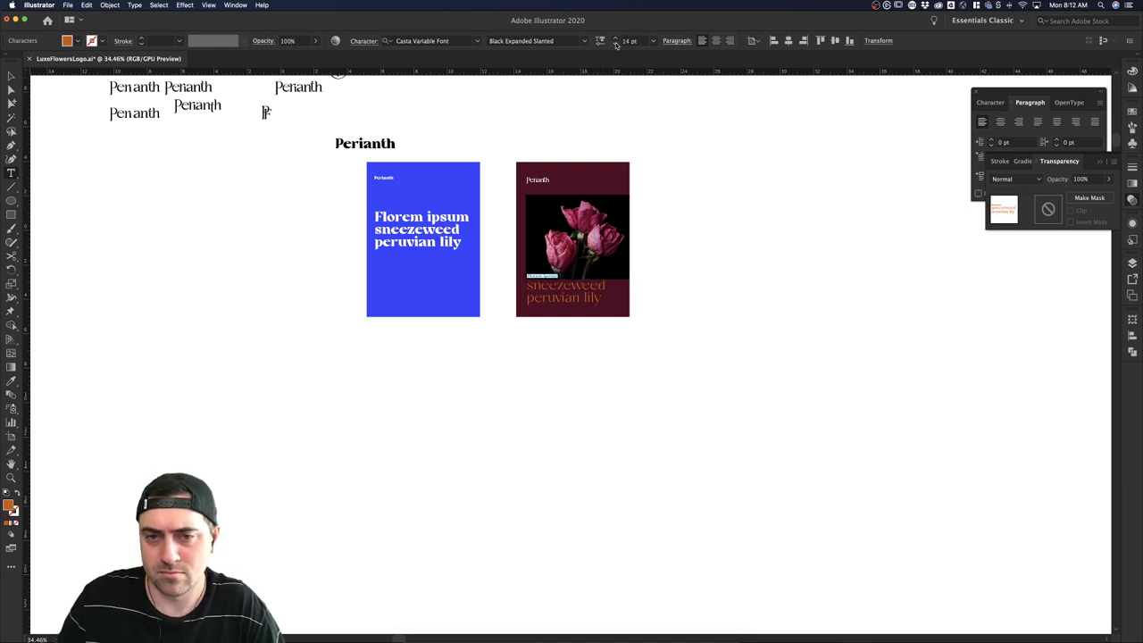
{"action": "left_click", "coordinate": [585, 41]}
{"action": "left_click", "coordinate": [585, 41]}
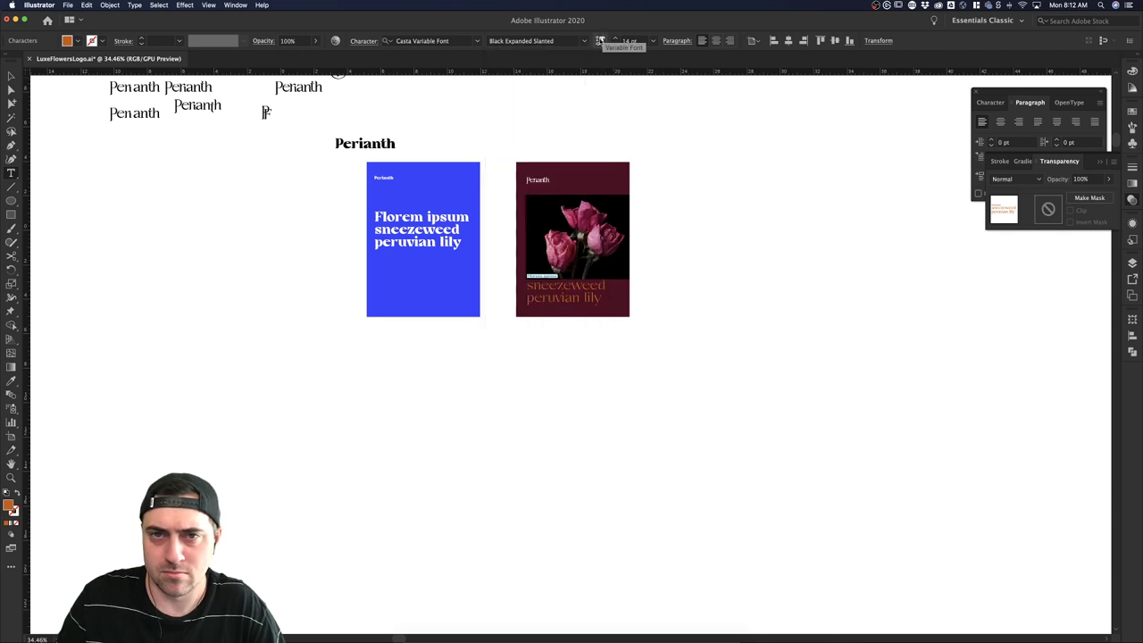
{"action": "left_click", "coordinate": [600, 41]}
{"action": "left_click_drag", "start_coordinate": [563, 75], "coordinate": [533, 104]}
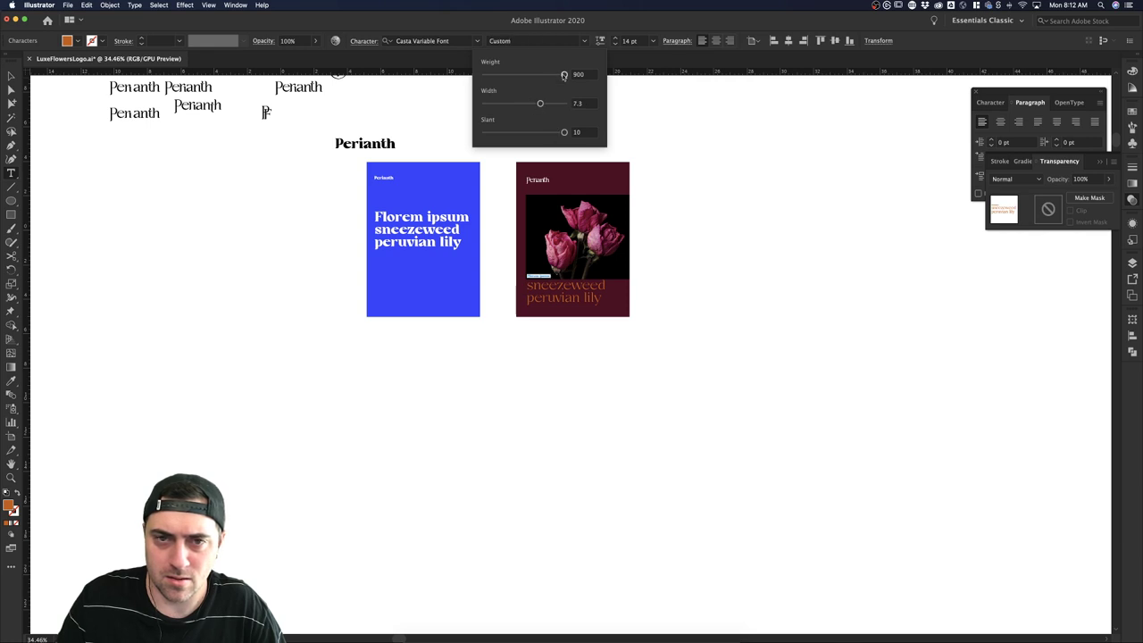
{"action": "left_click", "coordinate": [122, 186], "text": "super"}
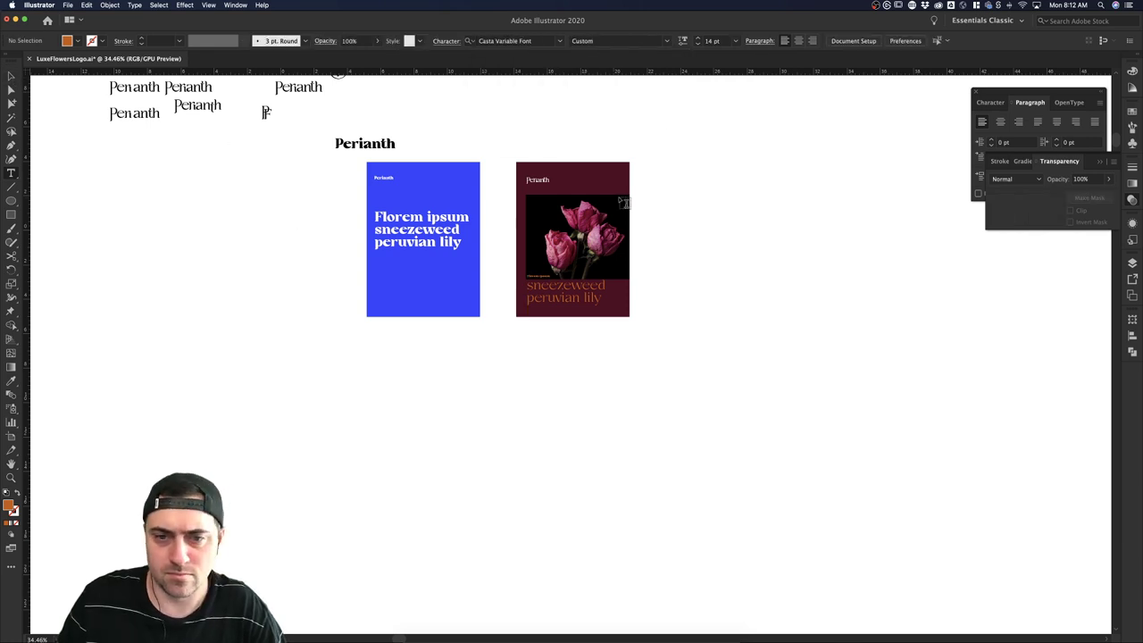
Nudge the orange headline block slightly up so the small first line sits just inside the photo's lower edge.
{"action": "scroll", "coordinate": [619, 200], "scroll_direction": "up", "scroll_amount": 5}
{"action": "key", "text": "v"}
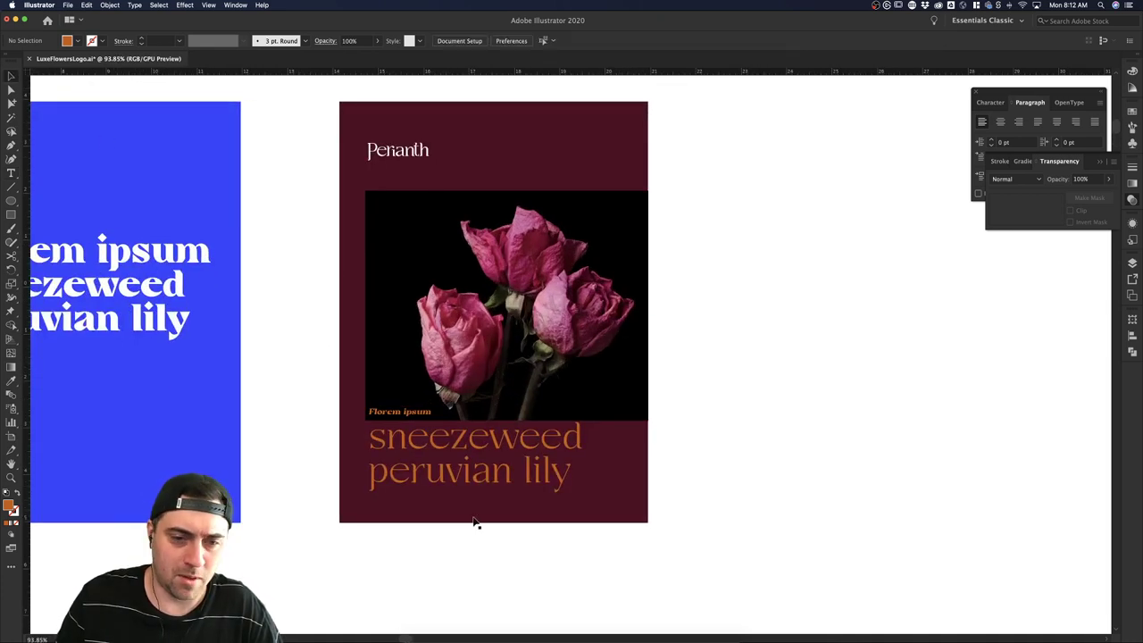
{"action": "left_click_drag", "start_coordinate": [478, 479], "coordinate": [480, 476]}
{"action": "left_click", "coordinate": [658, 446]}
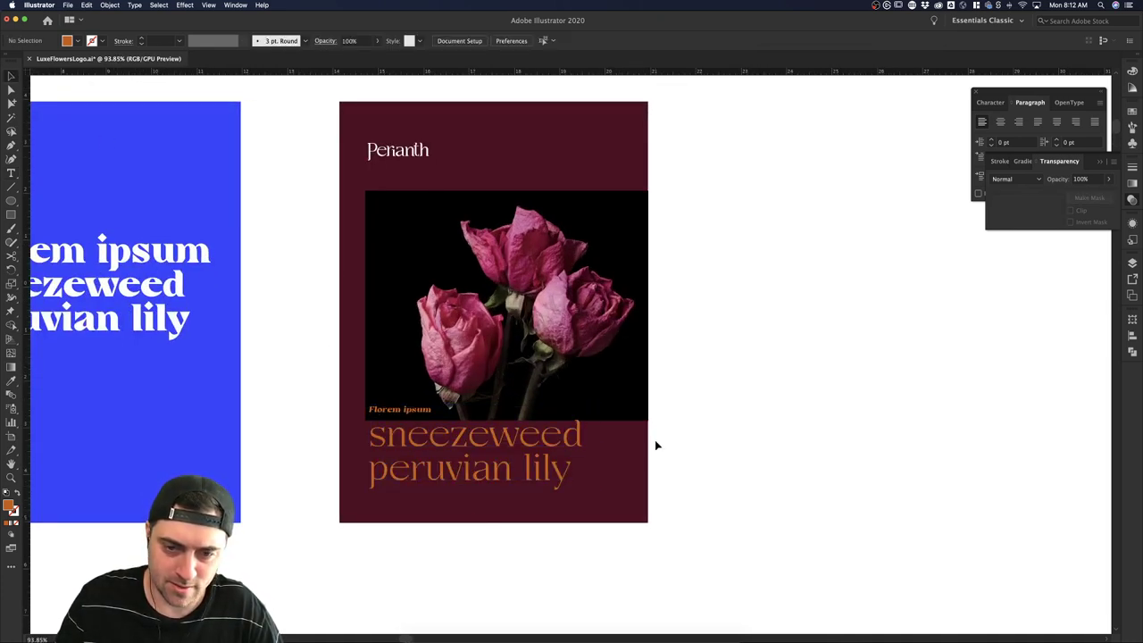
Align the rose photo's right edge with the burgundy card's right edge and nudge the orange headline block slightly down.
{"action": "left_click", "coordinate": [630, 245]}
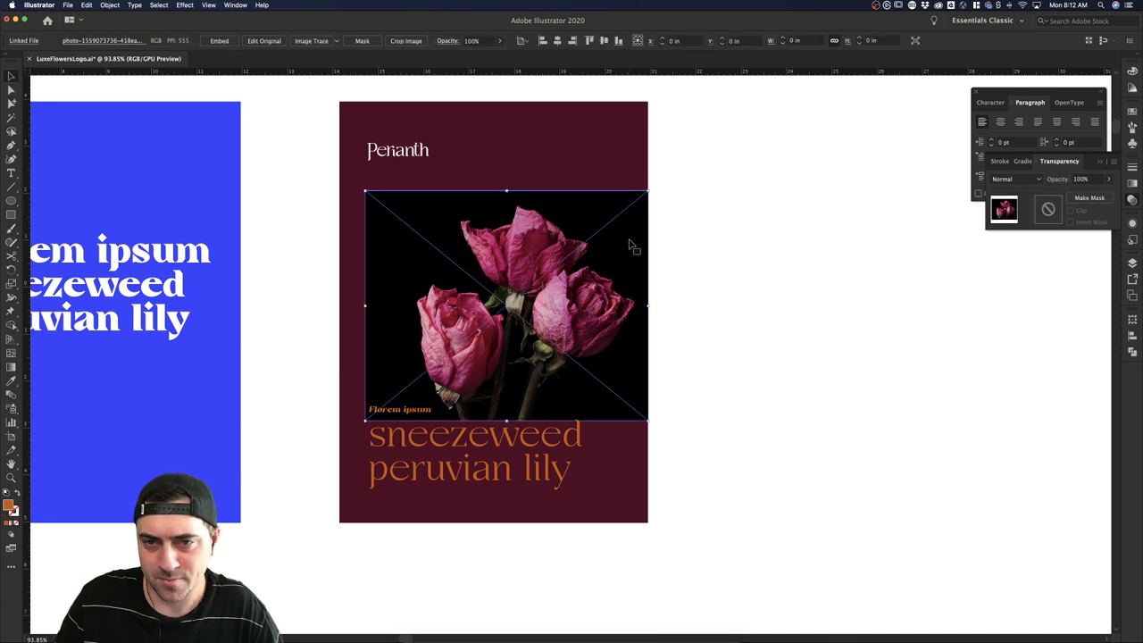
{"action": "left_click", "coordinate": [636, 163], "text": "shift"}
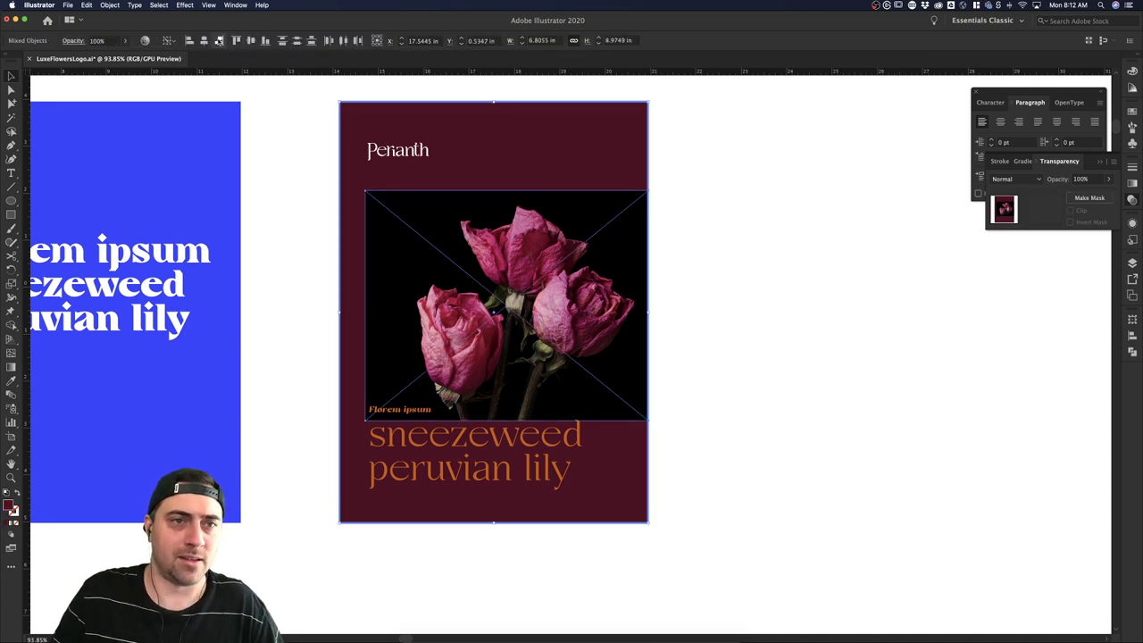
{"action": "left_click", "coordinate": [709, 212]}
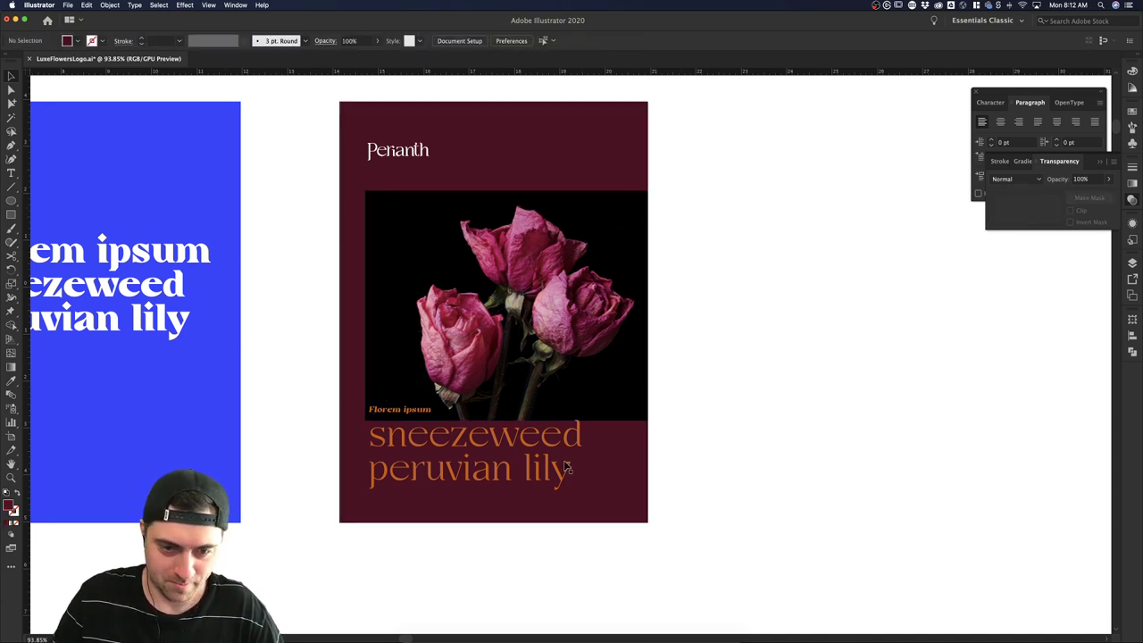
{"action": "left_click_drag", "start_coordinate": [524, 463], "coordinate": [524, 465]}
{"action": "left_click", "coordinate": [759, 405]}
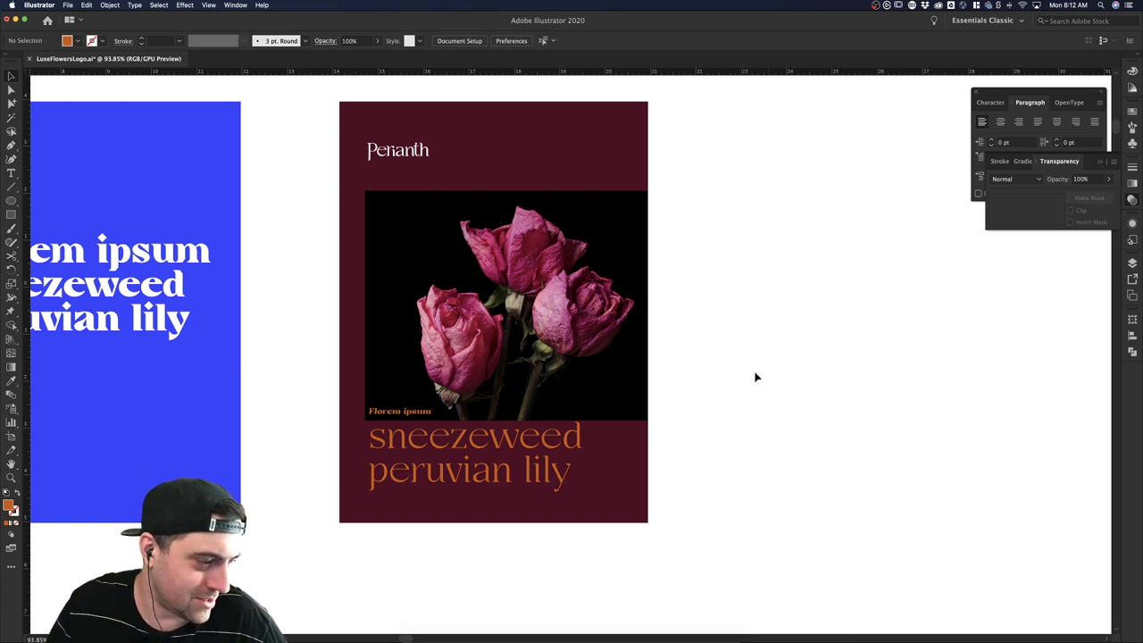
{"action": "scroll", "coordinate": [723, 358], "scroll_direction": "down", "scroll_amount": 3}
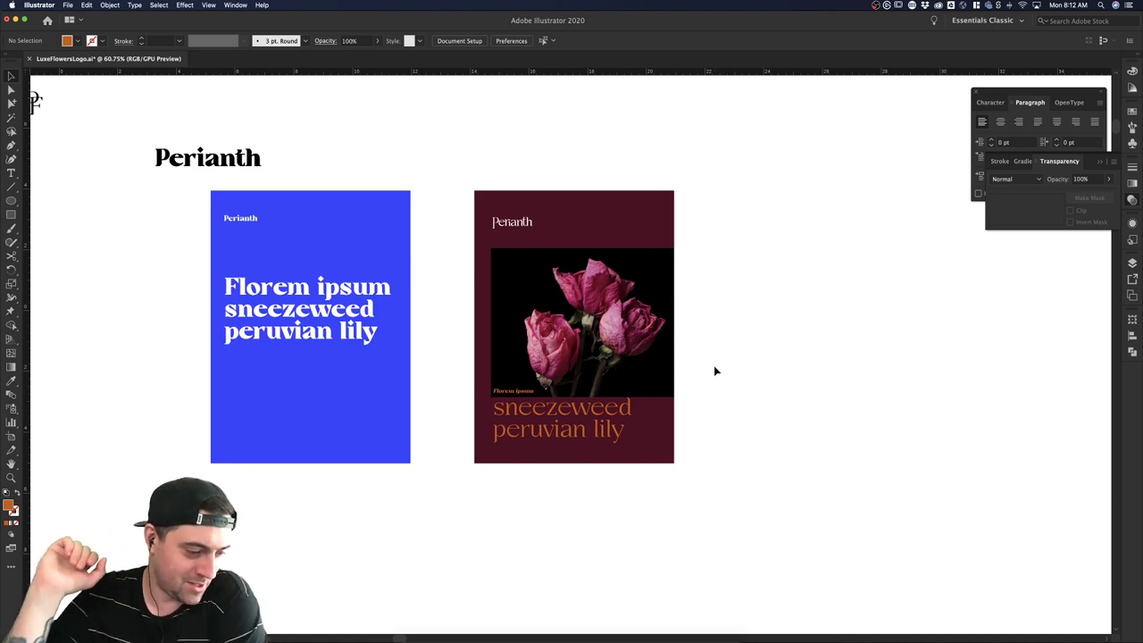
{"action": "left_click", "coordinate": [596, 432]}
{"action": "left_click", "coordinate": [699, 473]}
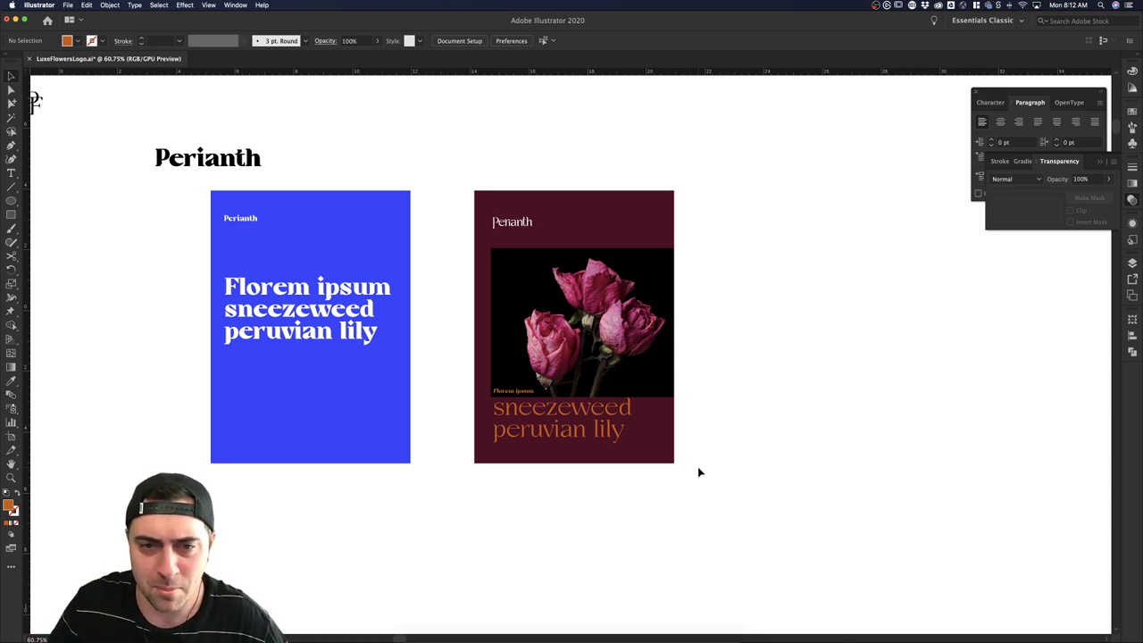
{"action": "left_click", "coordinate": [598, 434]}
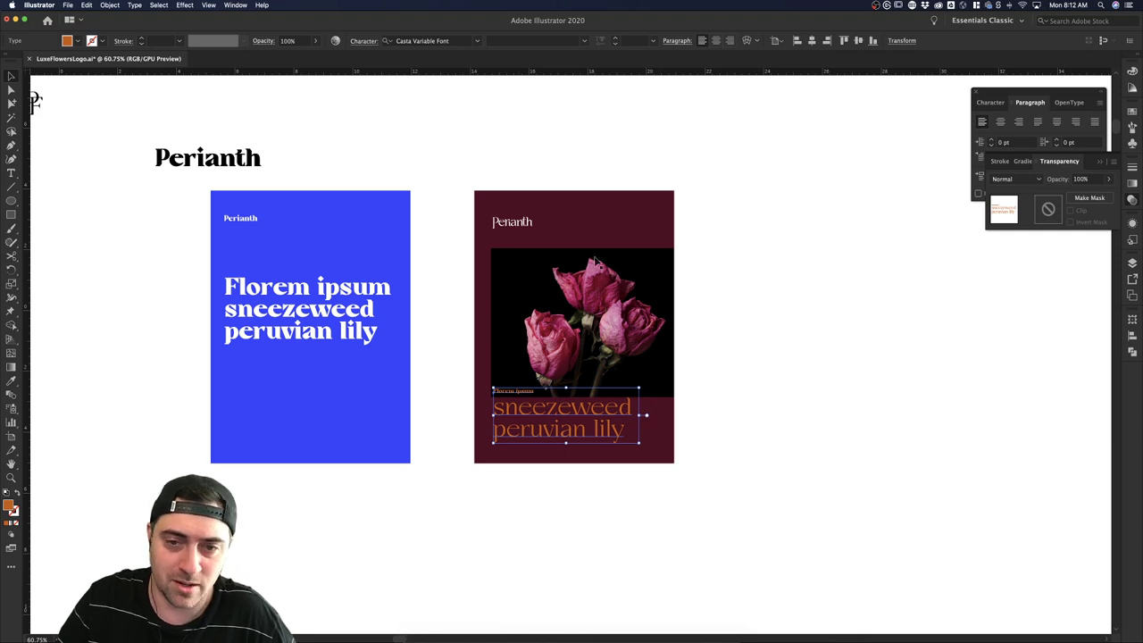
{"action": "left_click", "coordinate": [607, 283]}
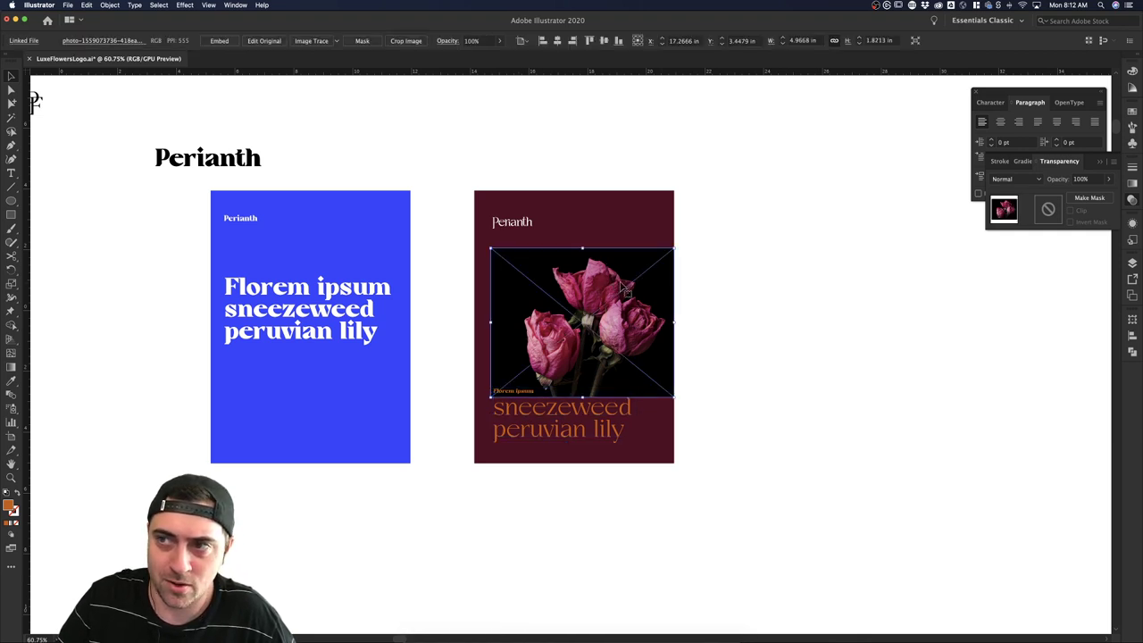
{"action": "left_click", "coordinate": [699, 283]}
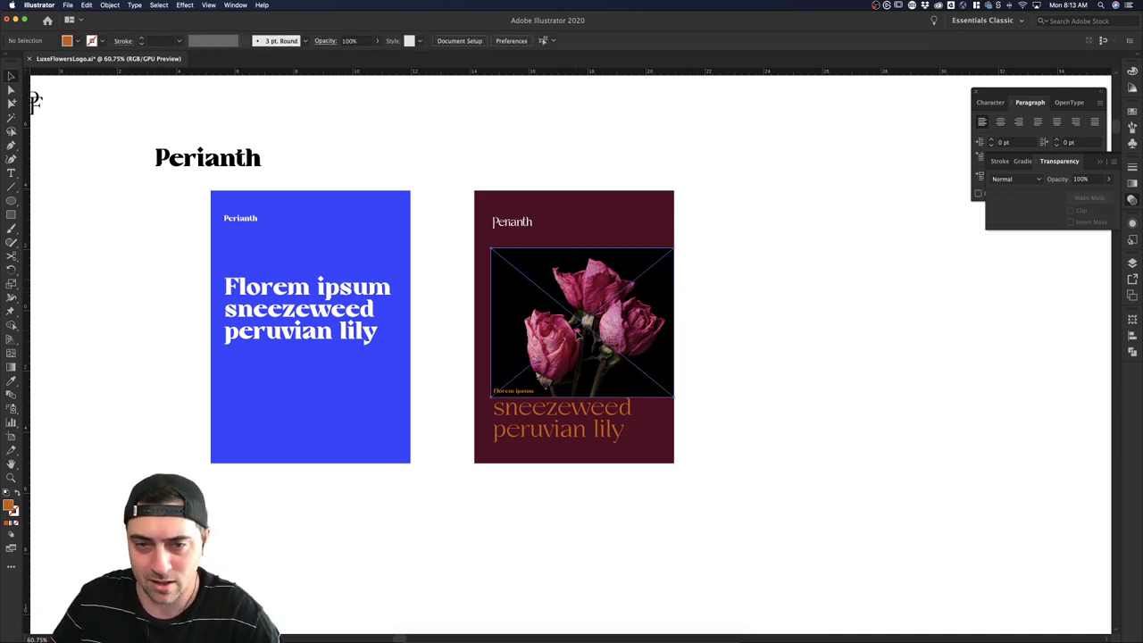
Try placing the photo of pink flowers on black beside the burgundy card at a reduced size, and delete it.
{"action": "key", "text": "super+Tab"}
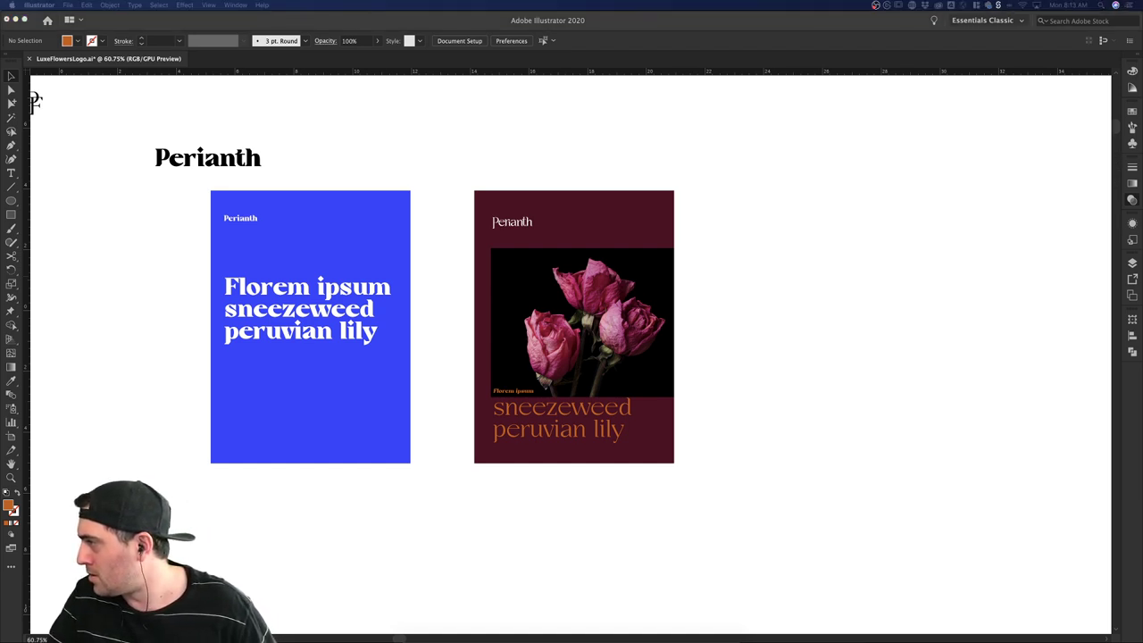
{"action": "left_click_drag", "start_coordinate": [0, 274], "coordinate": [791, 268]}
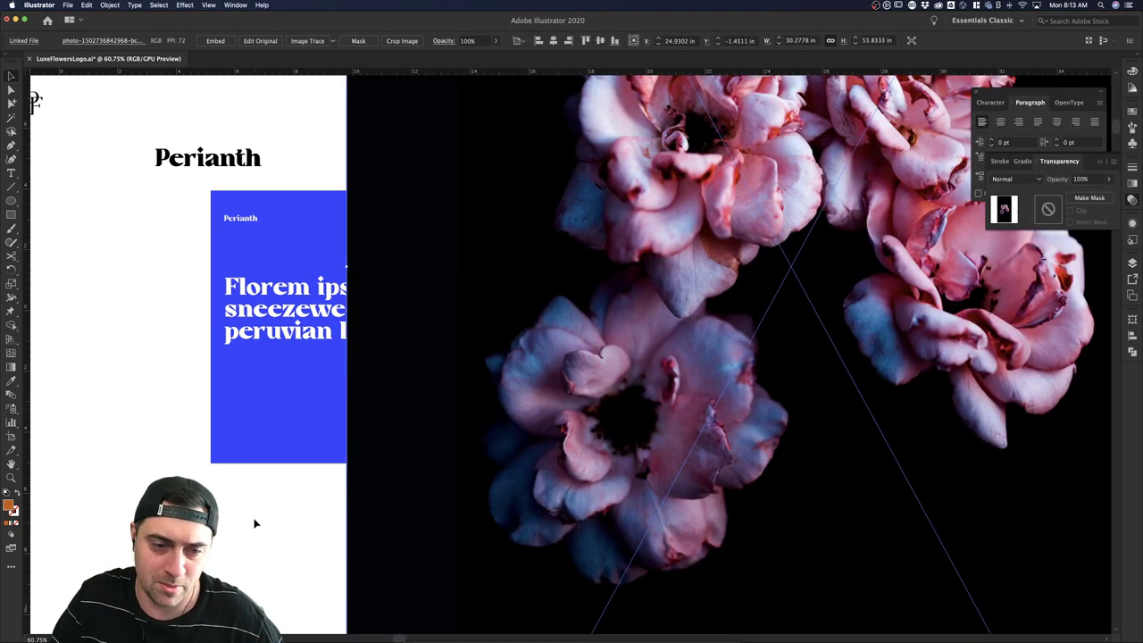
{"action": "scroll", "coordinate": [255, 523], "scroll_direction": "down", "scroll_amount": 6}
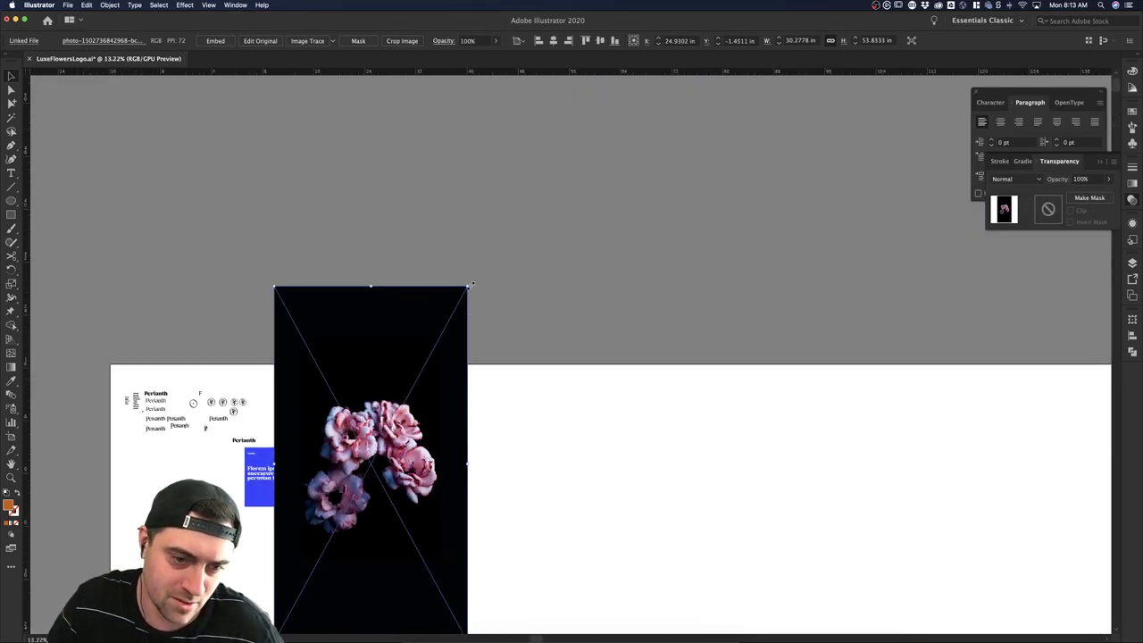
{"action": "left_click_drag", "start_coordinate": [472, 290], "coordinate": [406, 399]}
{"action": "left_click", "coordinate": [478, 440]}
{"action": "left_click", "coordinate": [391, 455]}
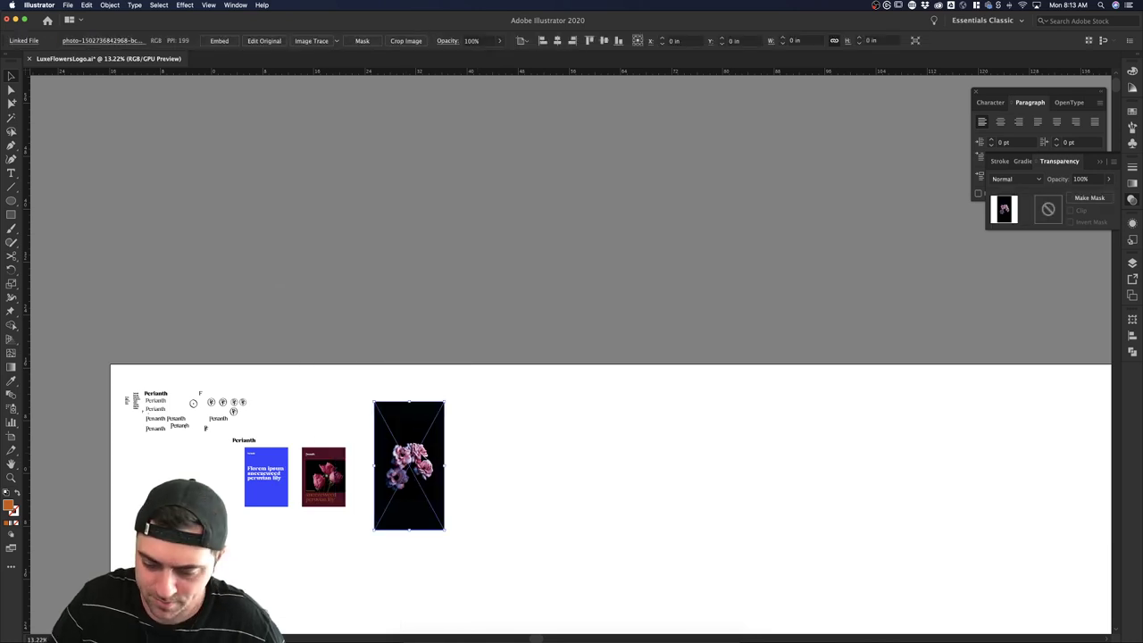
{"action": "key", "text": "Delete"}
Copy the PF letters from inside the lower circled monogram and paste them in the empty area above the burgundy card.
{"action": "scroll", "coordinate": [420, 455], "scroll_direction": "up", "scroll_amount": 4}
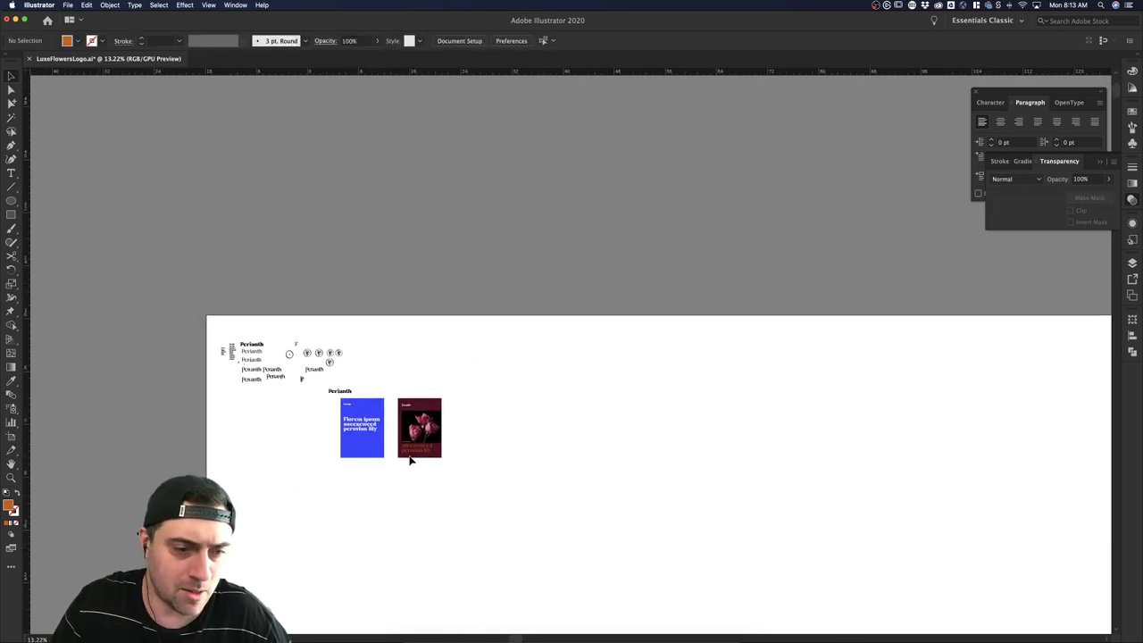
{"action": "left_click", "coordinate": [333, 368]}
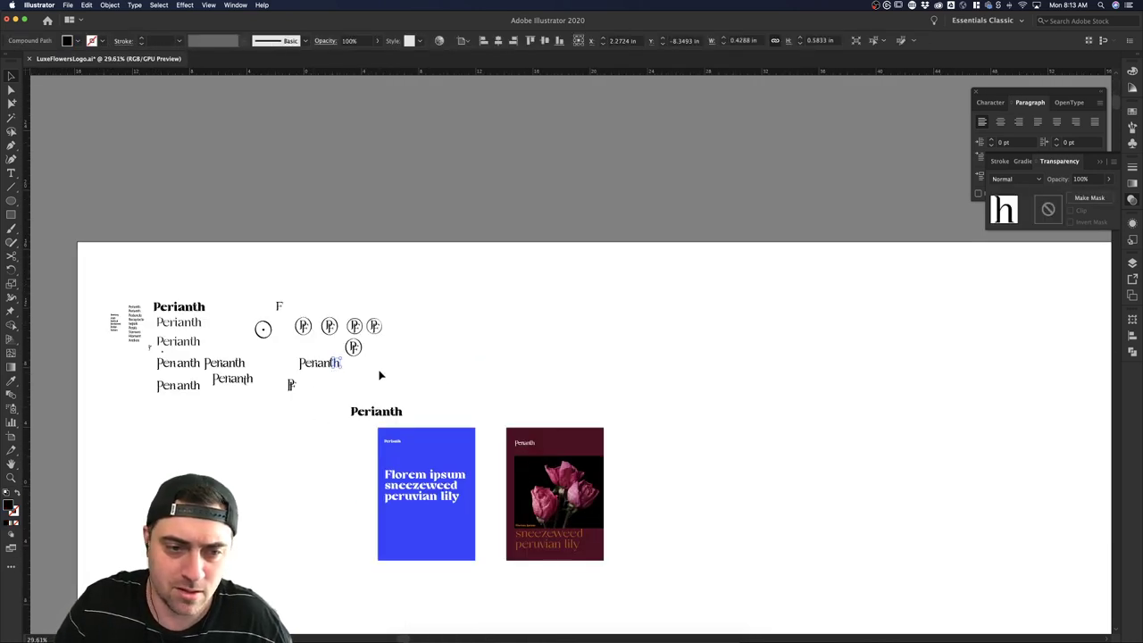
{"action": "left_click", "coordinate": [381, 374]}
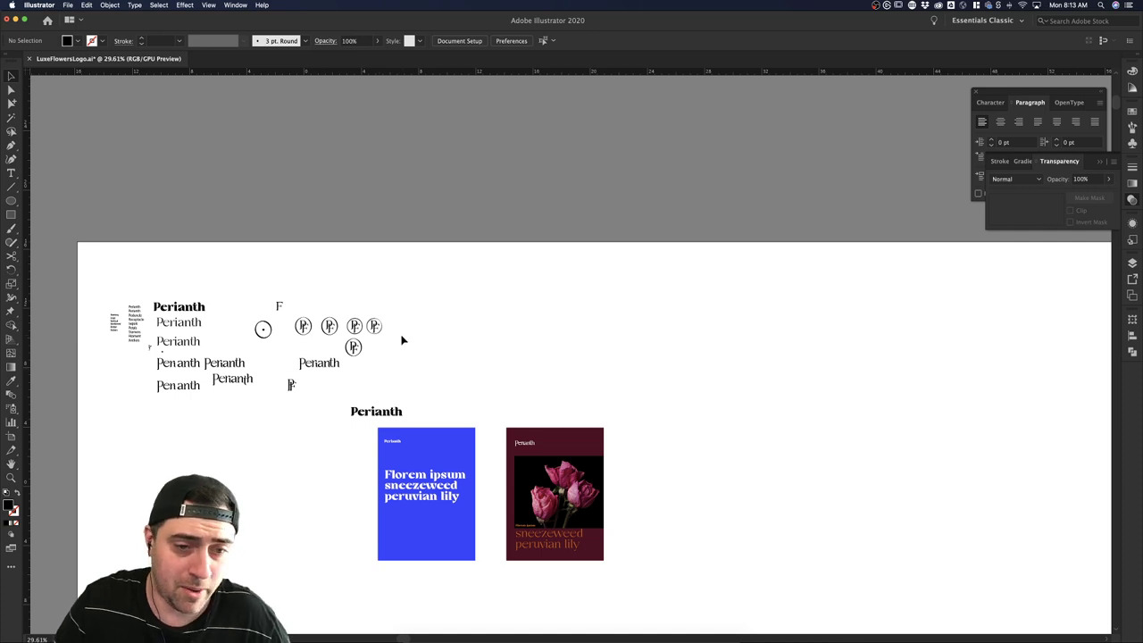
{"action": "left_click", "coordinate": [354, 348]}
{"action": "scroll", "coordinate": [353, 348], "scroll_direction": "up", "scroll_amount": 4}
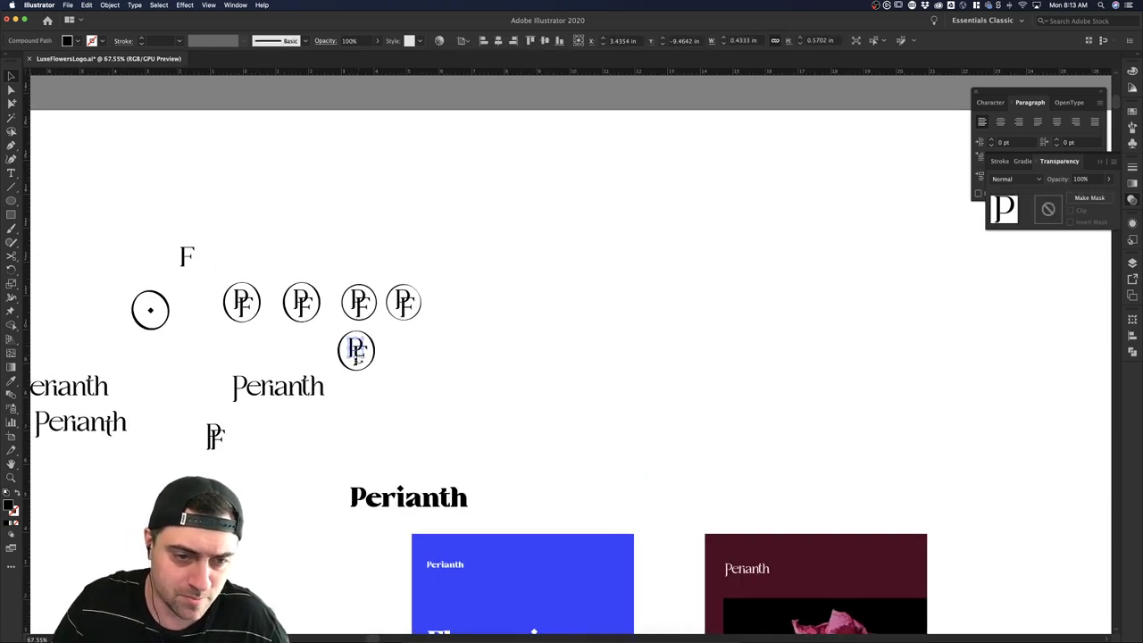
{"action": "left_click", "coordinate": [356, 354]}
{"action": "key", "text": "super+c"}
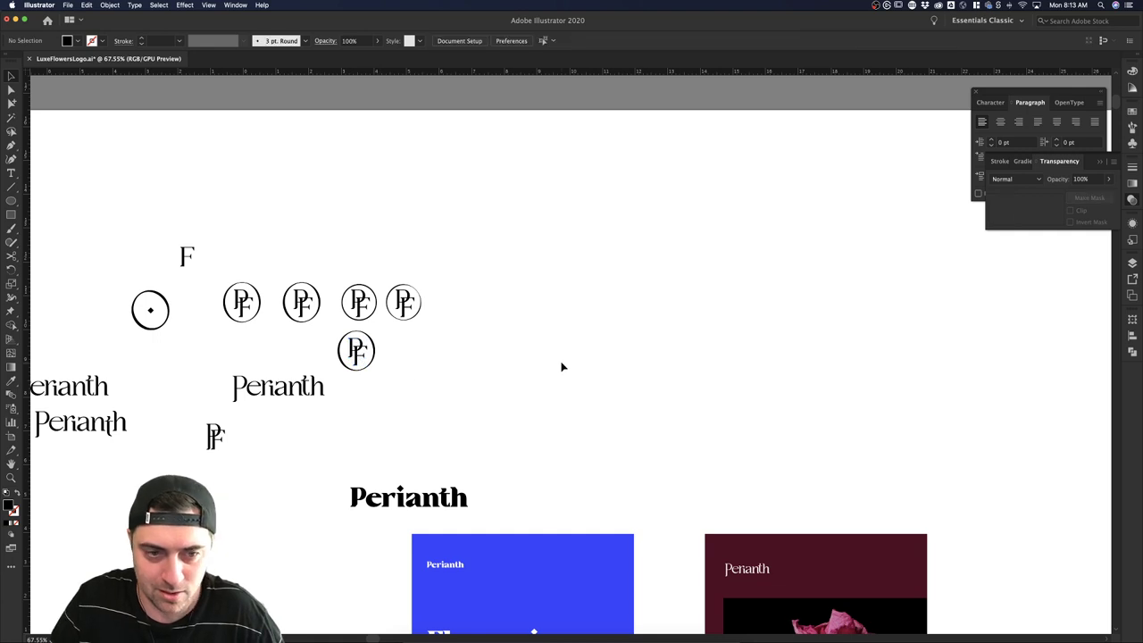
{"action": "key", "text": "super+v"}
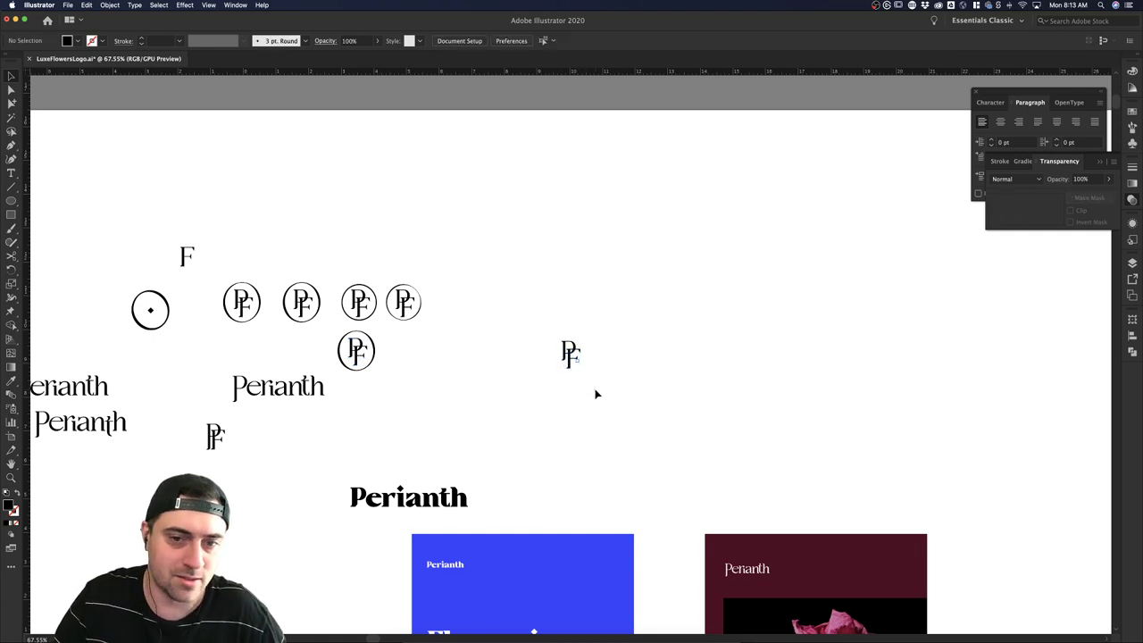
Group the copied P and F letters and make a new pattern from the group.
{"action": "scroll", "coordinate": [551, 327], "scroll_direction": "up", "scroll_amount": 5}
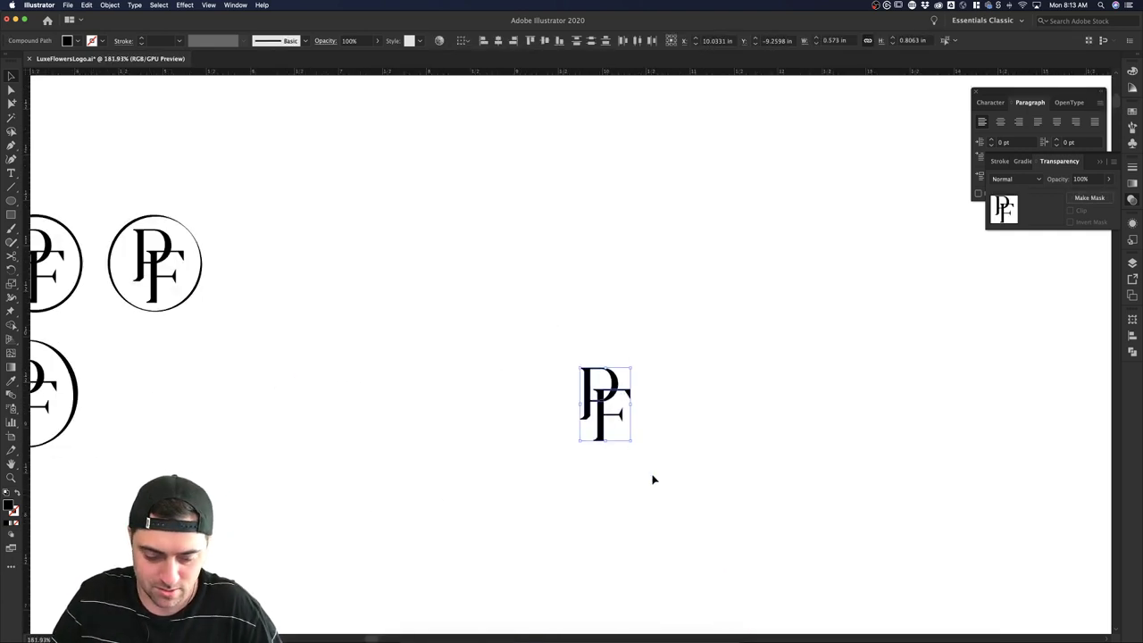
{"action": "key", "text": "super+g"}
{"action": "left_click", "coordinate": [110, 5]}
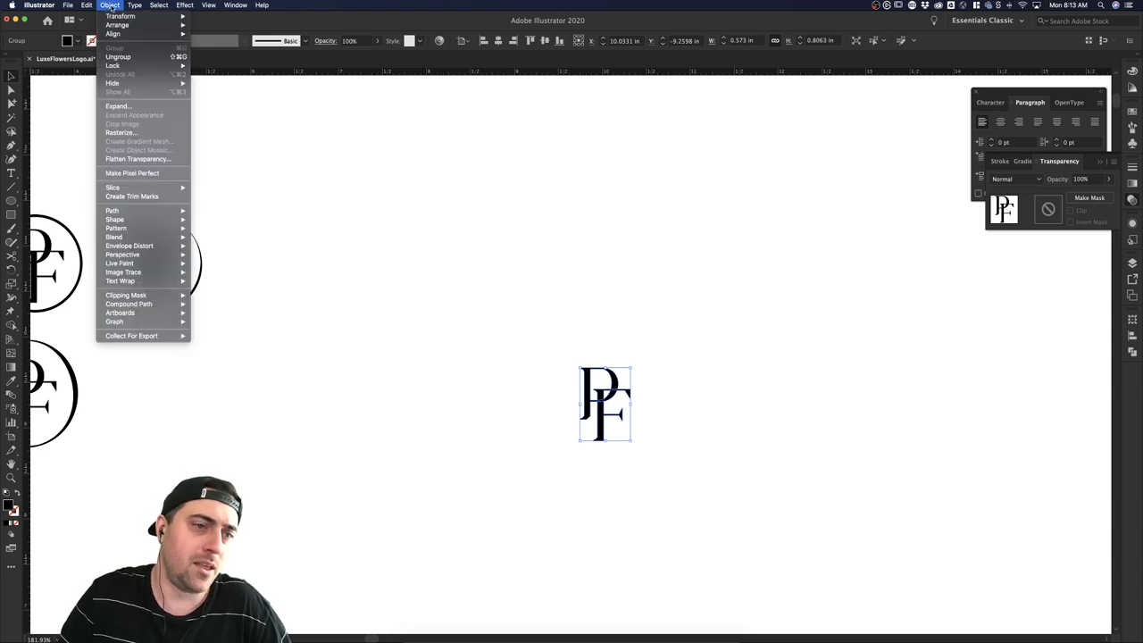
{"action": "mouse_move", "coordinate": [152, 228]}
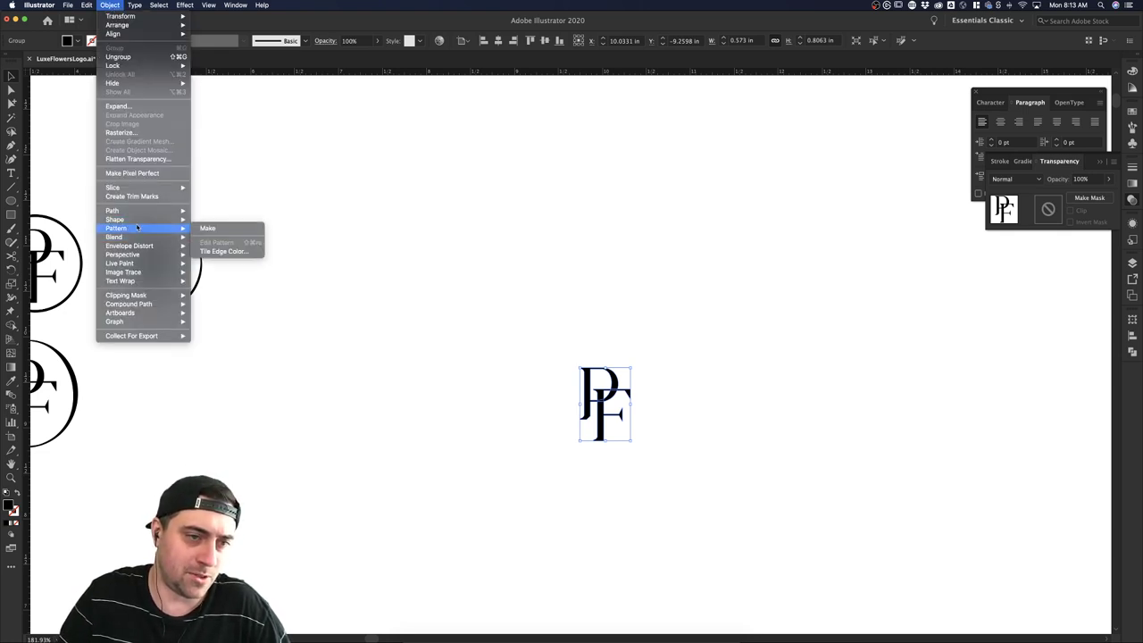
{"action": "left_click", "coordinate": [207, 229]}
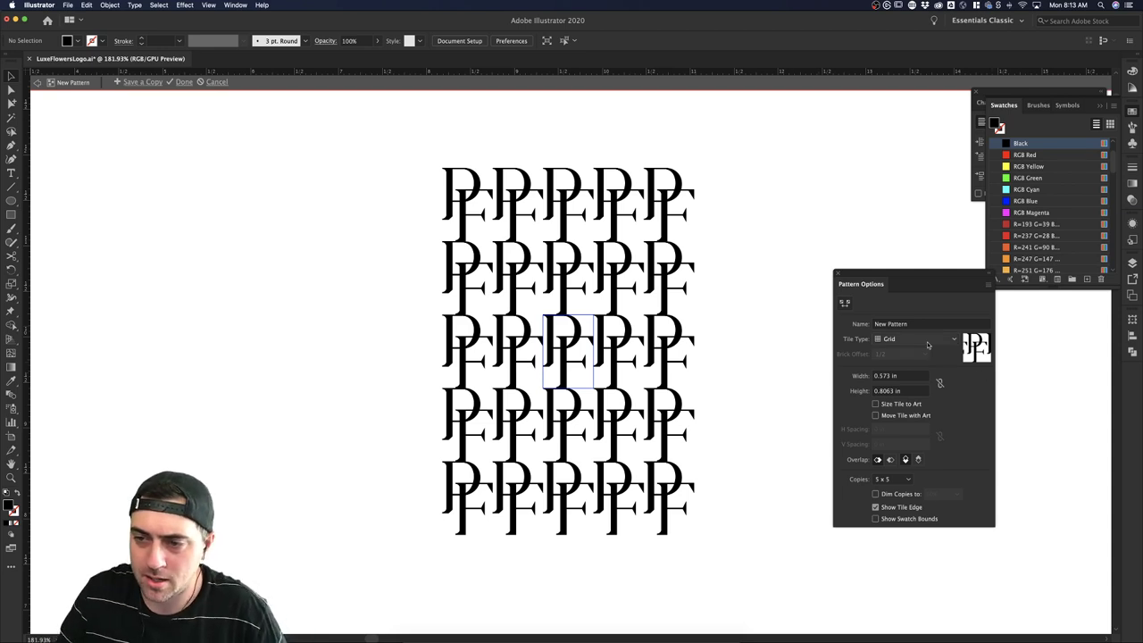
Try the Brick by Row and Brick by Column tile types for the PF pattern and settle on Hex by Column.
{"action": "left_click", "coordinate": [915, 378]}
{"action": "left_click", "coordinate": [916, 343]}
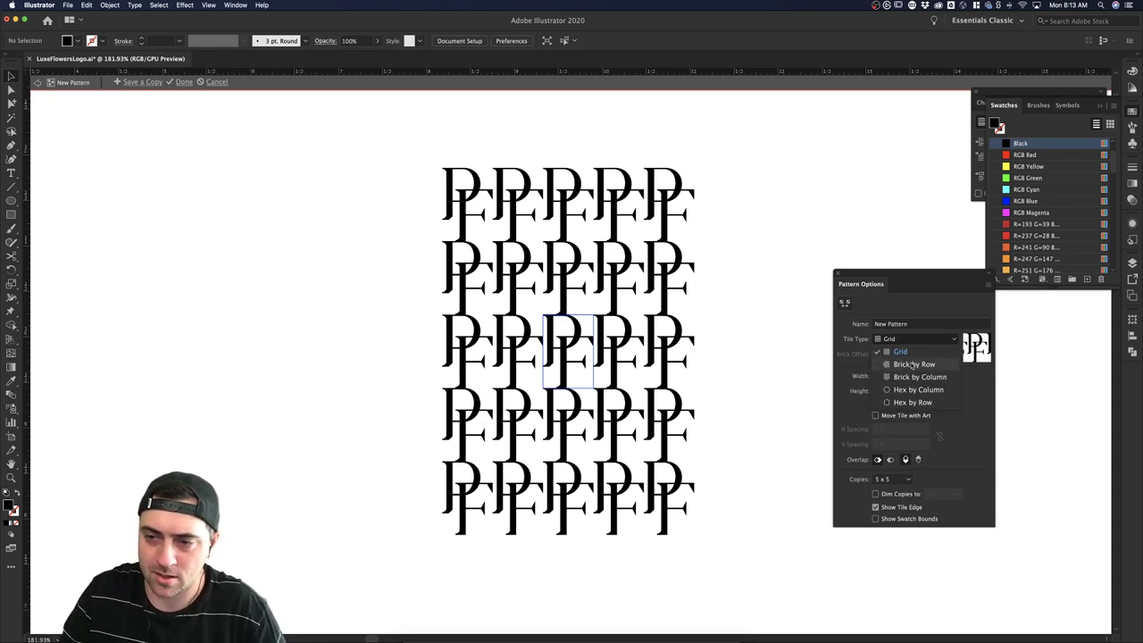
{"action": "left_click", "coordinate": [912, 364]}
{"action": "left_click", "coordinate": [911, 340]}
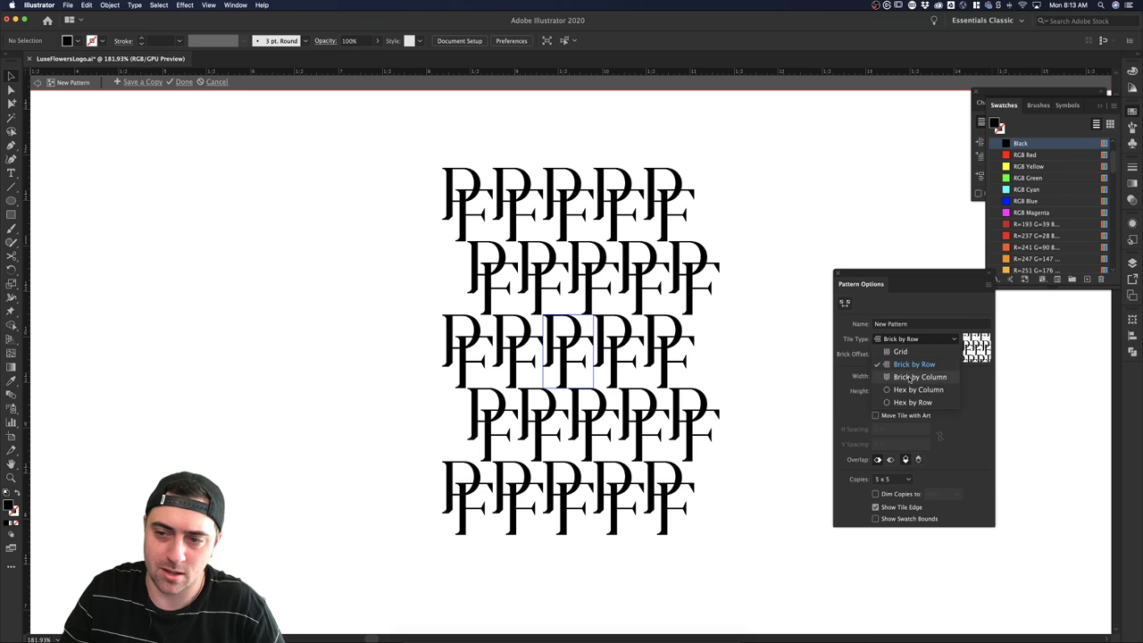
{"action": "left_click", "coordinate": [919, 377]}
{"action": "left_click", "coordinate": [903, 340]}
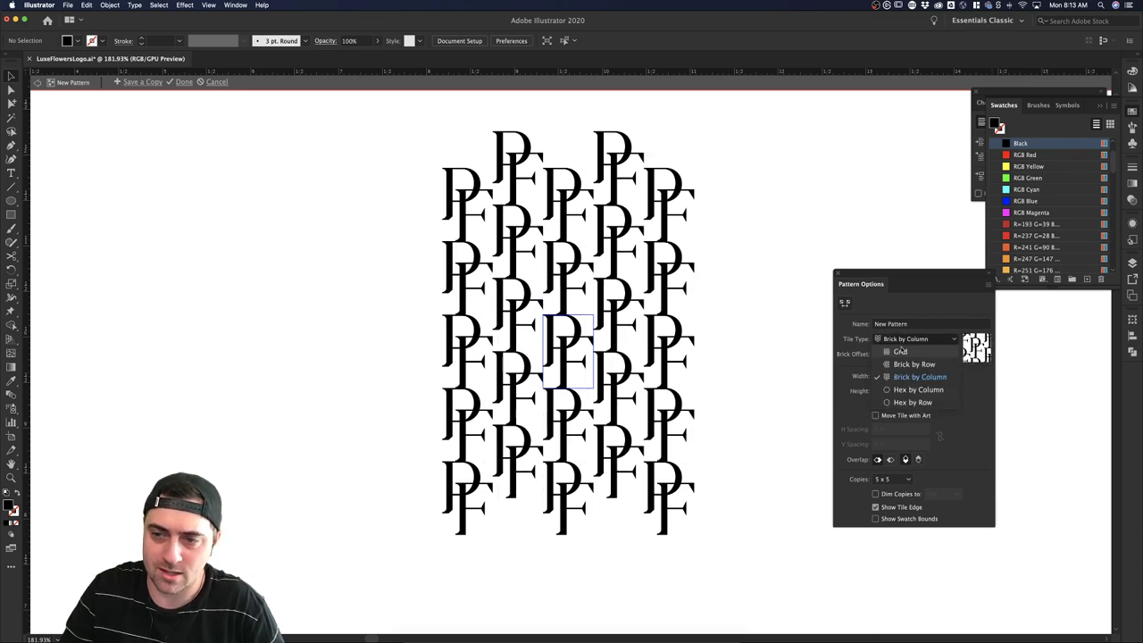
{"action": "left_click", "coordinate": [918, 389]}
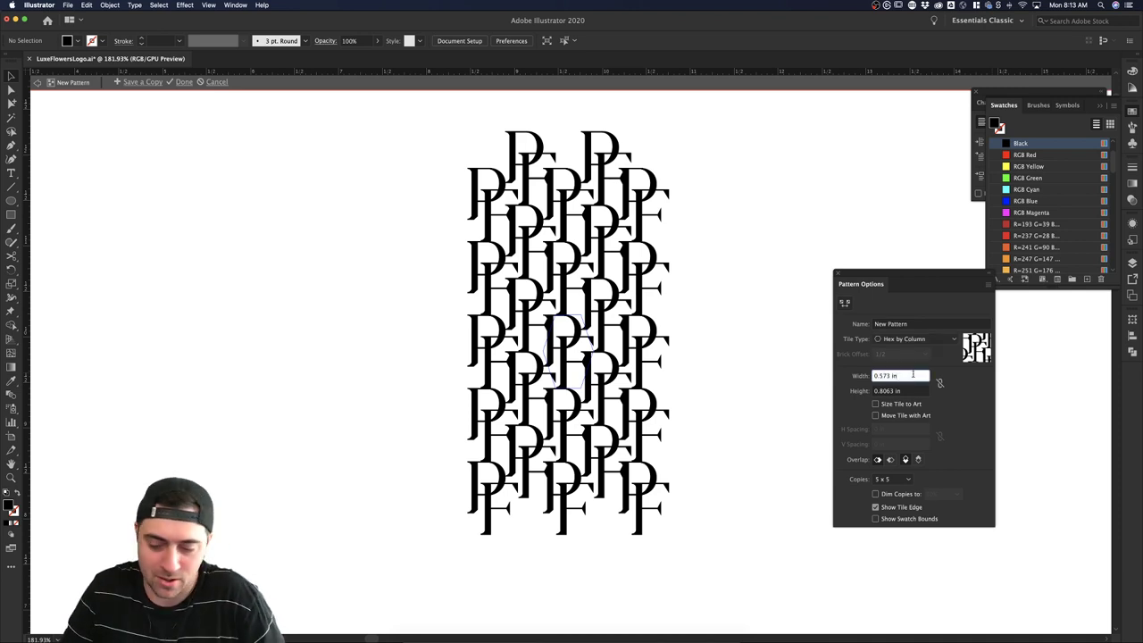
Set the PF pattern tile's width to 0.625 in and its height to 0.8 in.
{"action": "key", "text": "Down"}
{"action": "key", "text": "Up"}
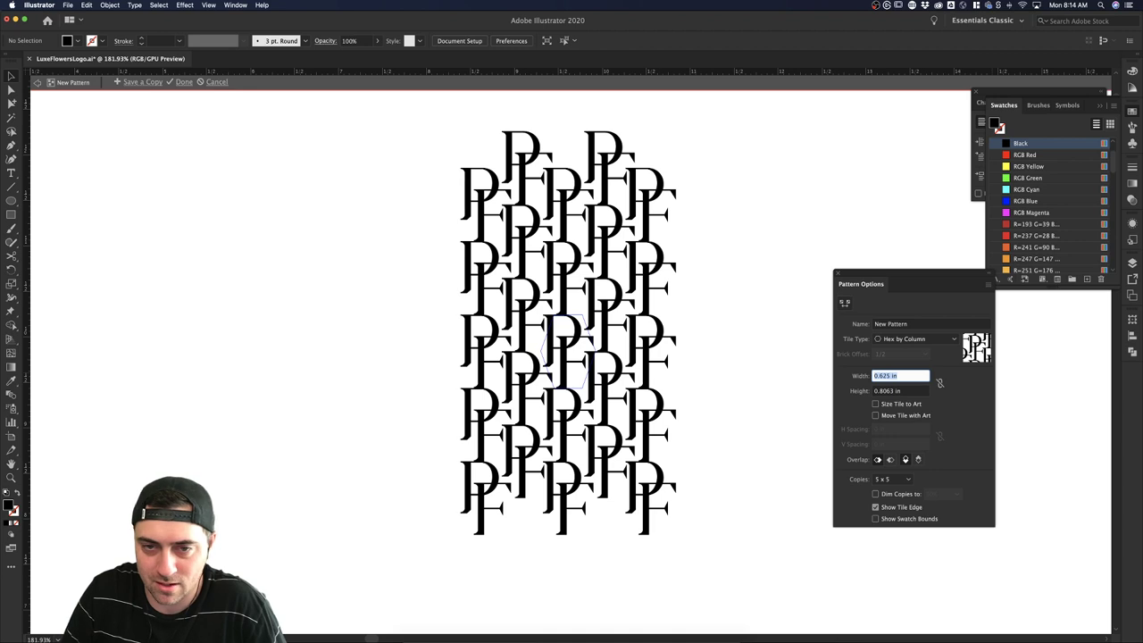
{"action": "key", "text": "Tab"}
{"action": "type", "text": "0.75"}
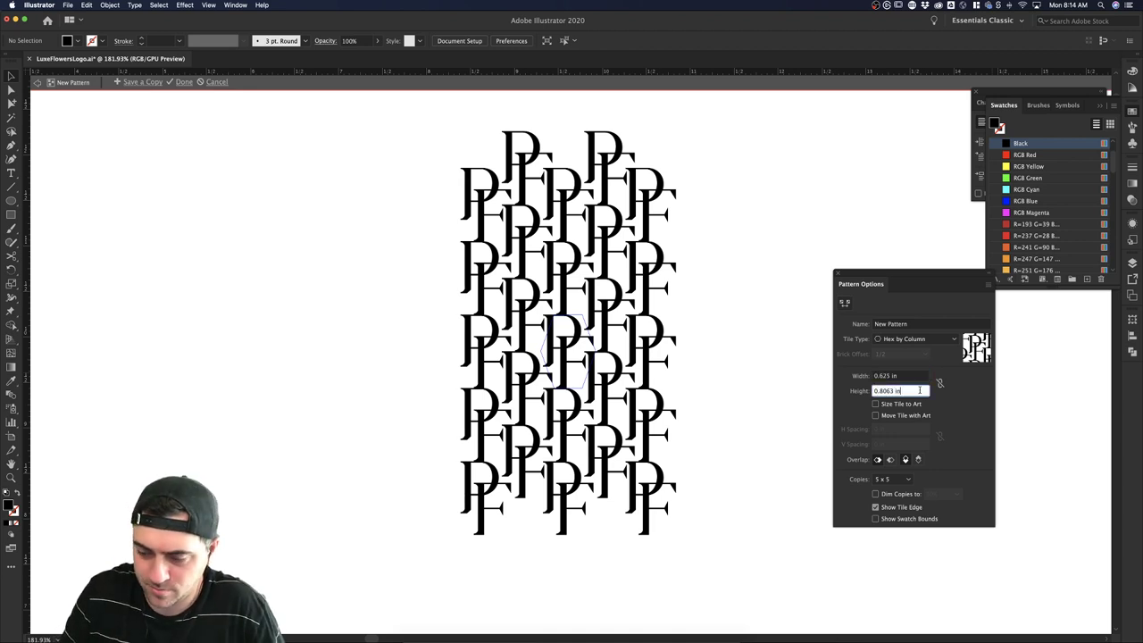
{"action": "key", "text": "Return"}
{"action": "key", "text": "Up"}
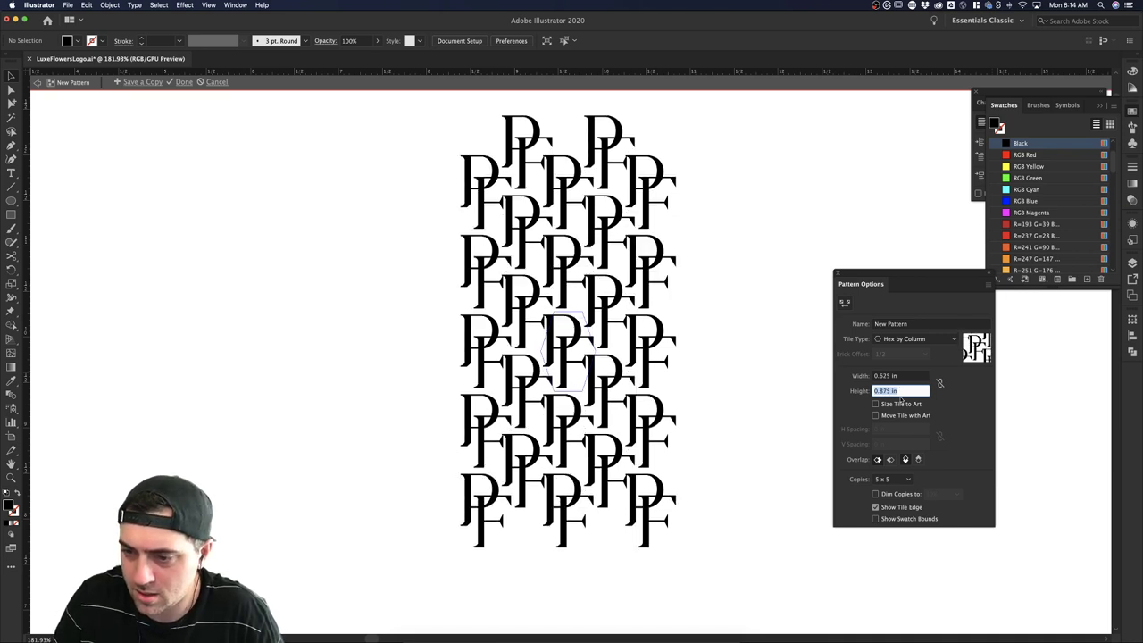
{"action": "key", "text": "Down"}
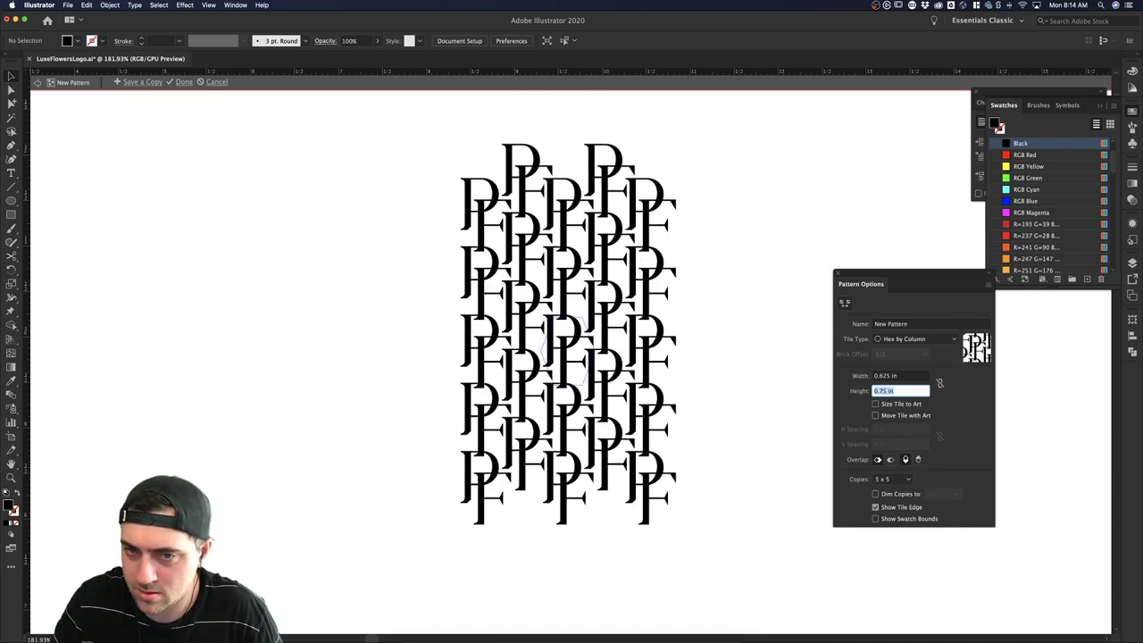
{"action": "left_click", "coordinate": [885, 391]}
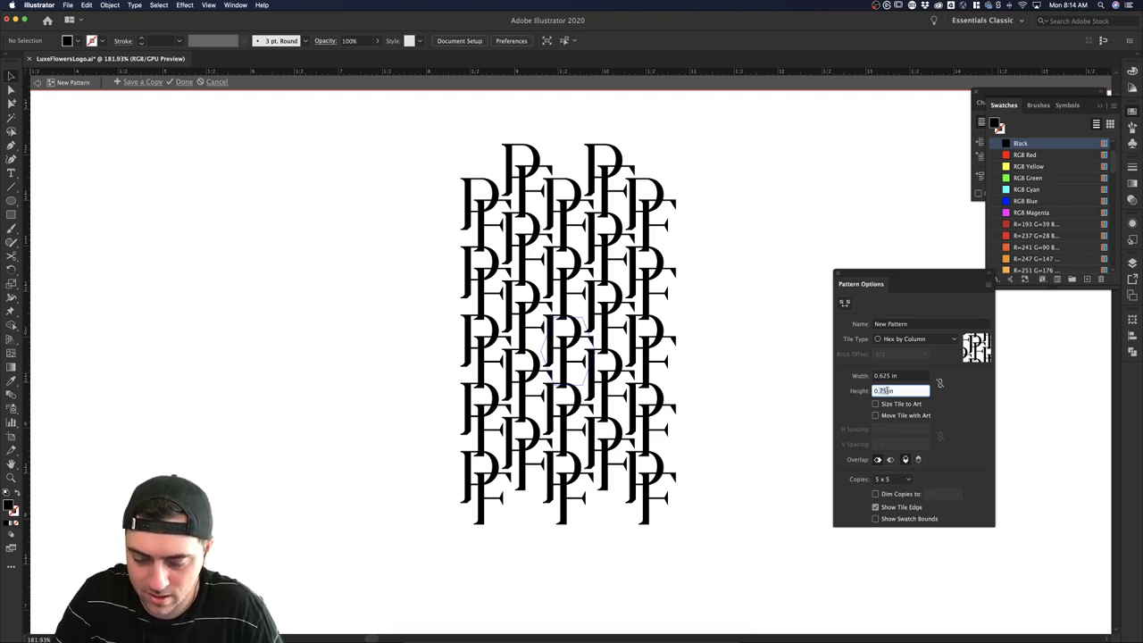
{"action": "left_click", "coordinate": [913, 376]}
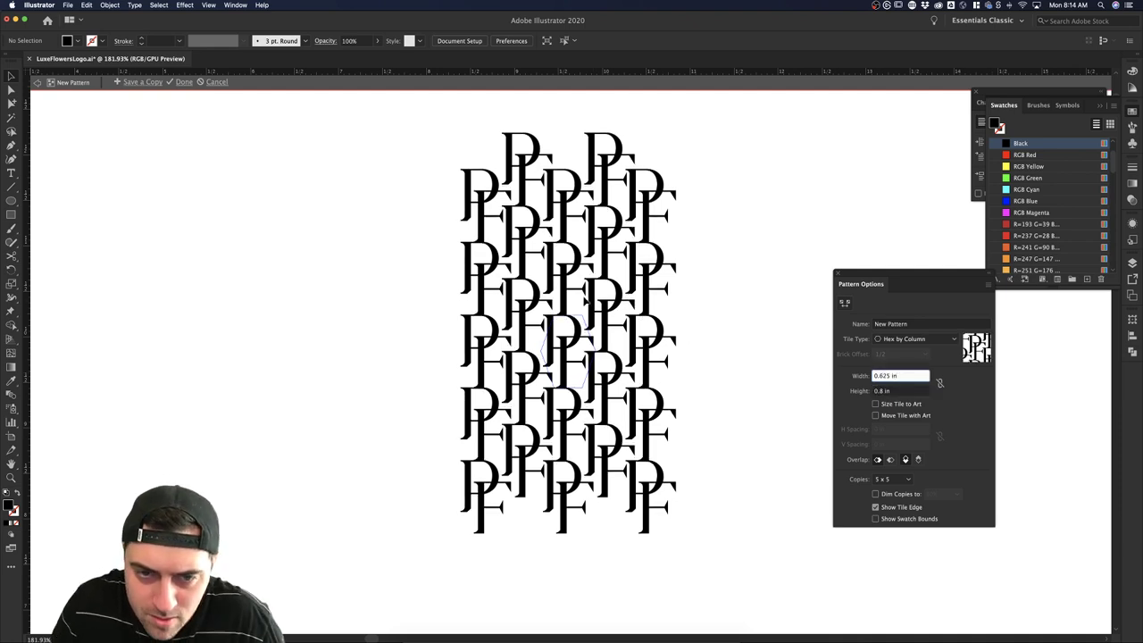
Set the PF pattern tile's height to 0.795 in and its width to 0.5 in.
{"action": "scroll", "coordinate": [535, 276], "scroll_direction": "up", "scroll_amount": 5, "text": "alt"}
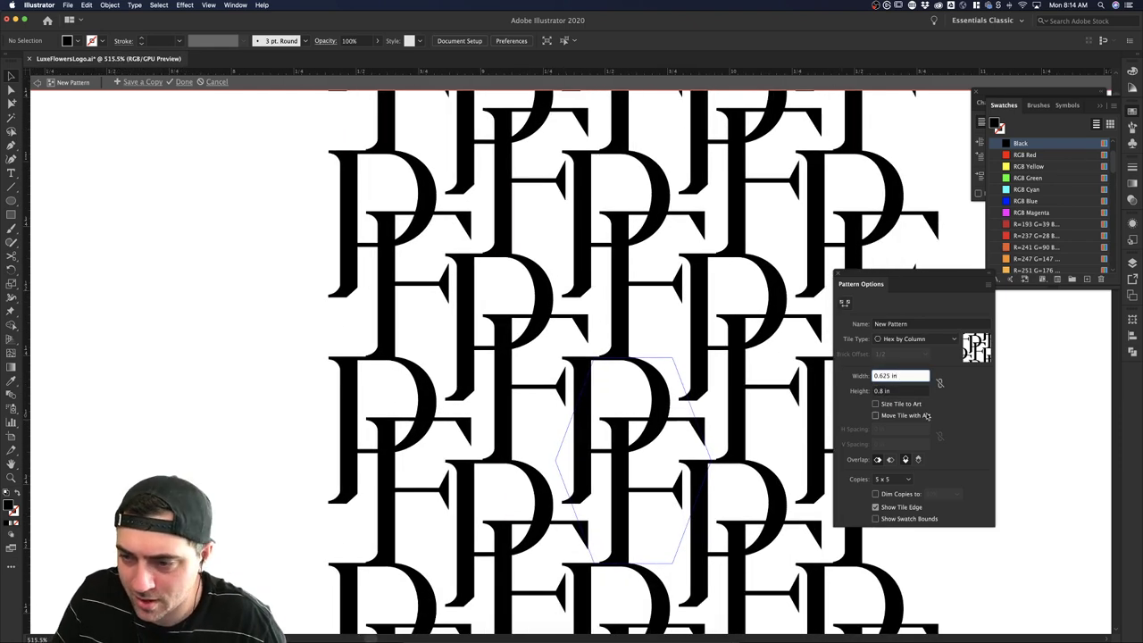
{"action": "left_click", "coordinate": [882, 390]}
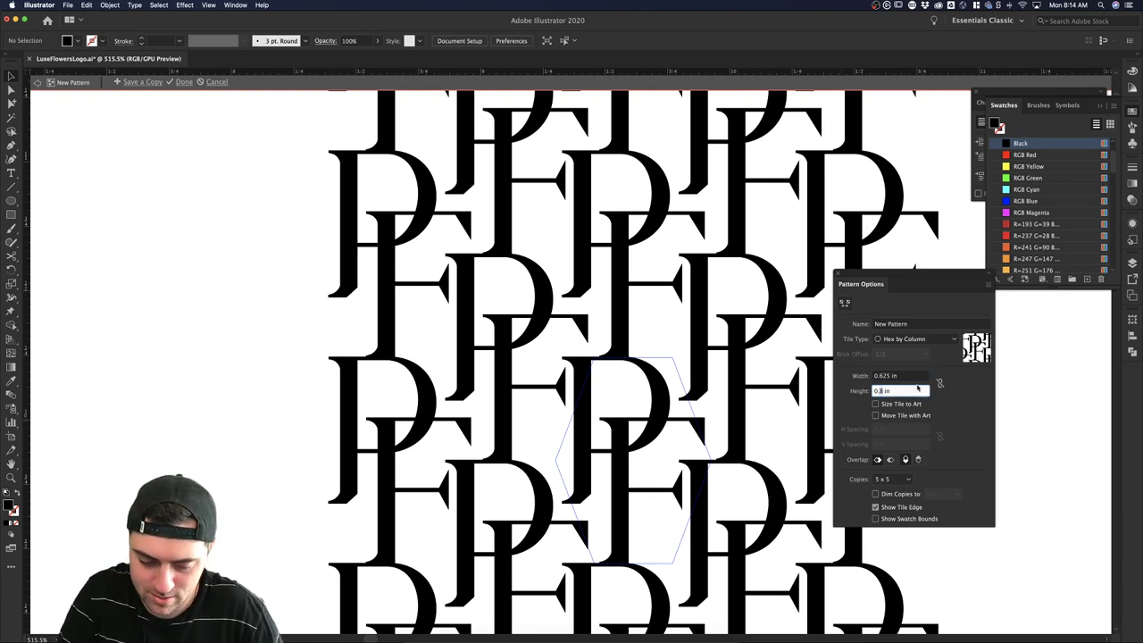
{"action": "left_click", "coordinate": [921, 375]}
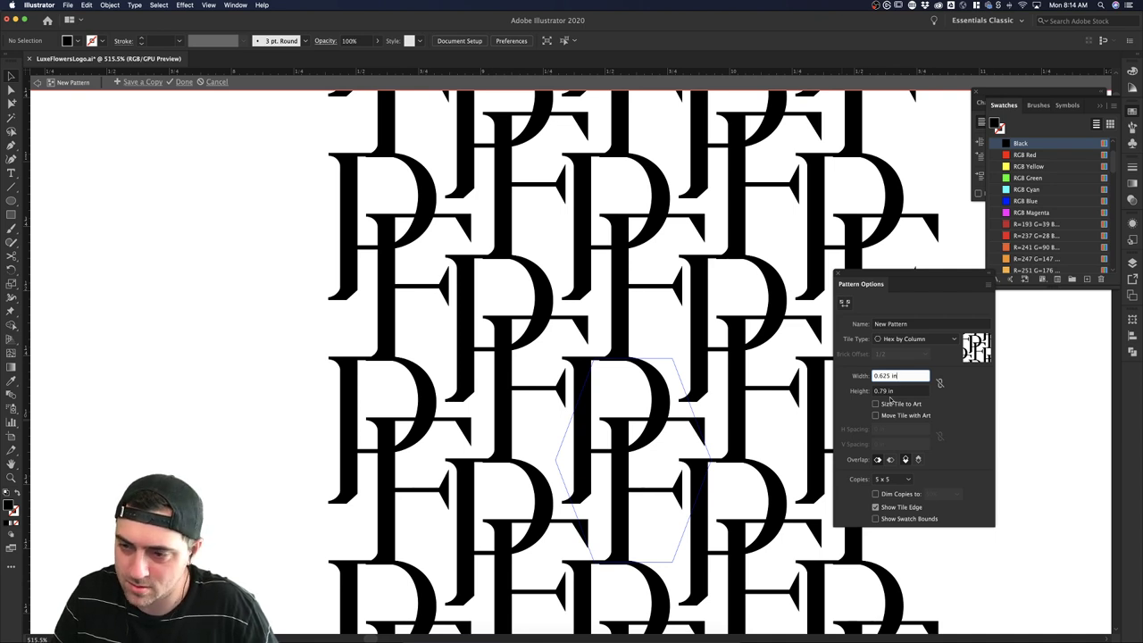
{"action": "left_click", "coordinate": [884, 391]}
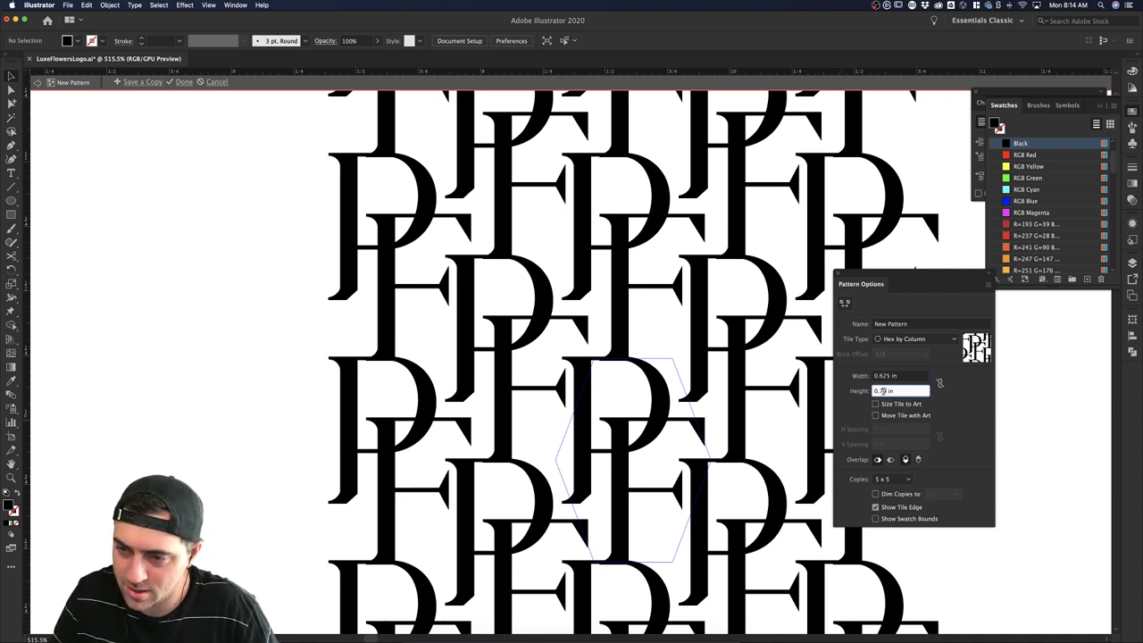
{"action": "left_click", "coordinate": [906, 375]}
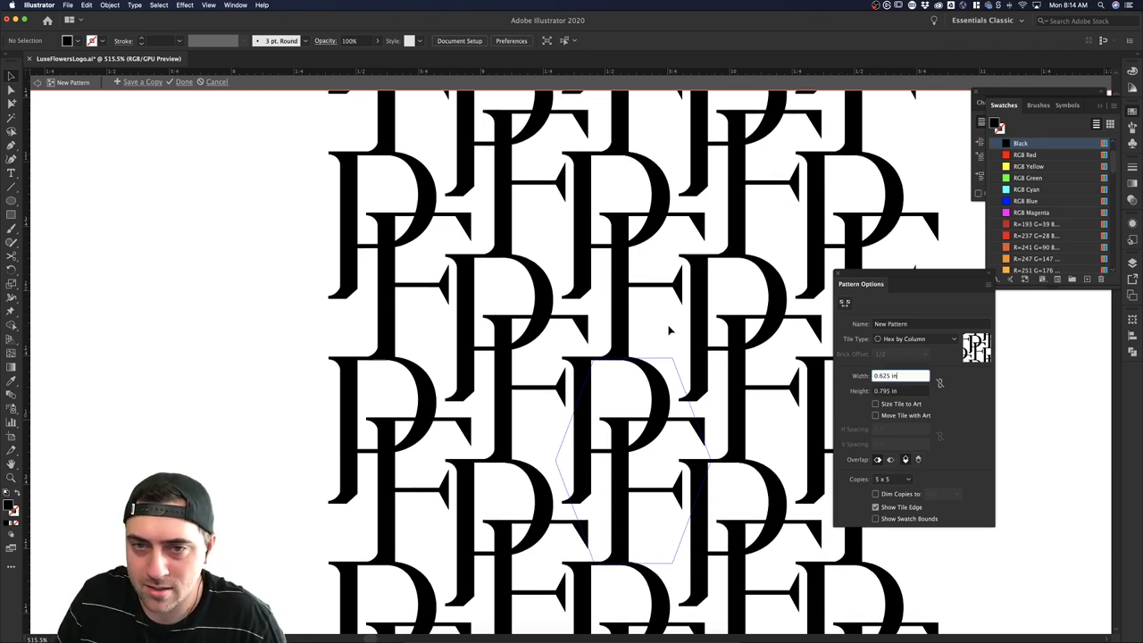
{"action": "scroll", "coordinate": [670, 330], "scroll_direction": "down", "scroll_amount": 3}
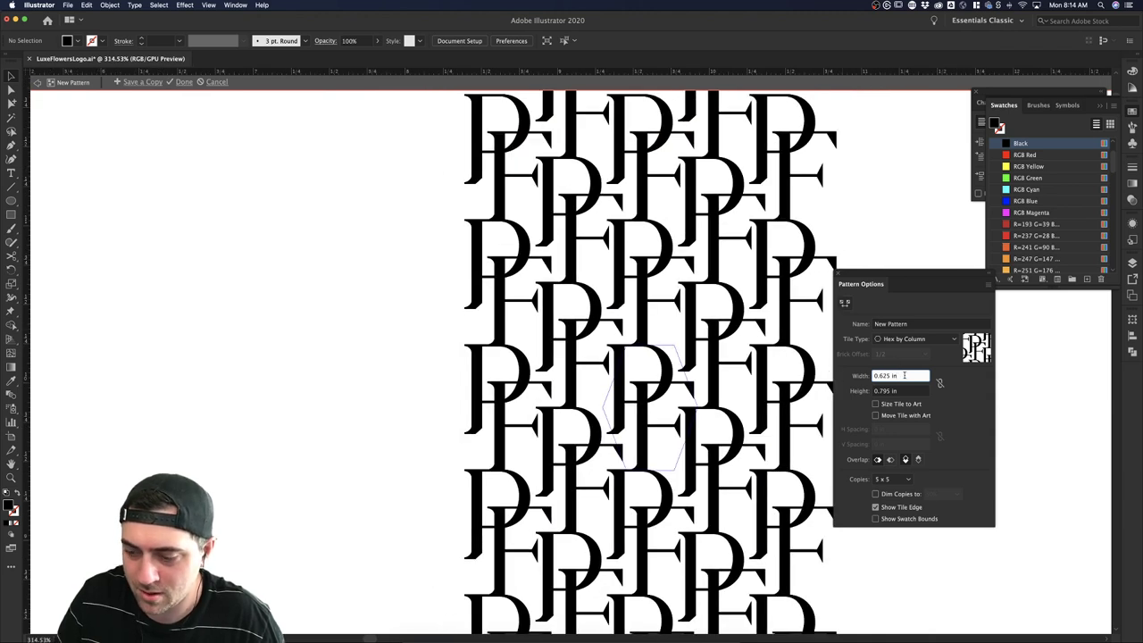
{"action": "key", "text": "Down"}
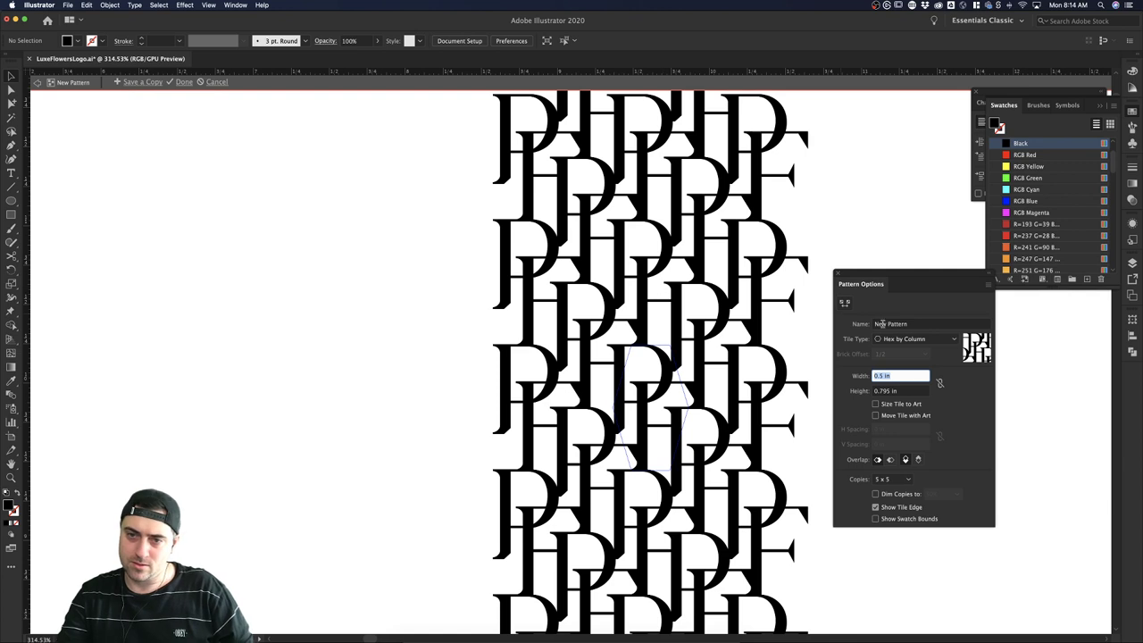
Name the pattern PF1 and finish editing it.
{"action": "left_click", "coordinate": [818, 323]}
{"action": "left_click", "coordinate": [910, 323]}
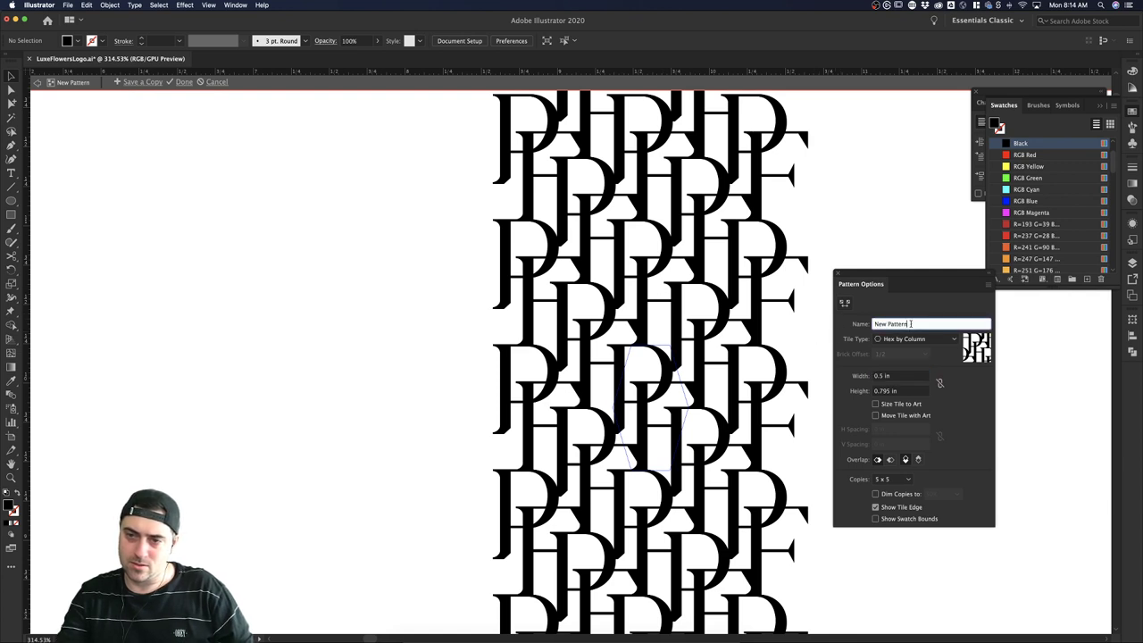
{"action": "key", "text": "super+a"}
{"action": "type", "text": "L"}
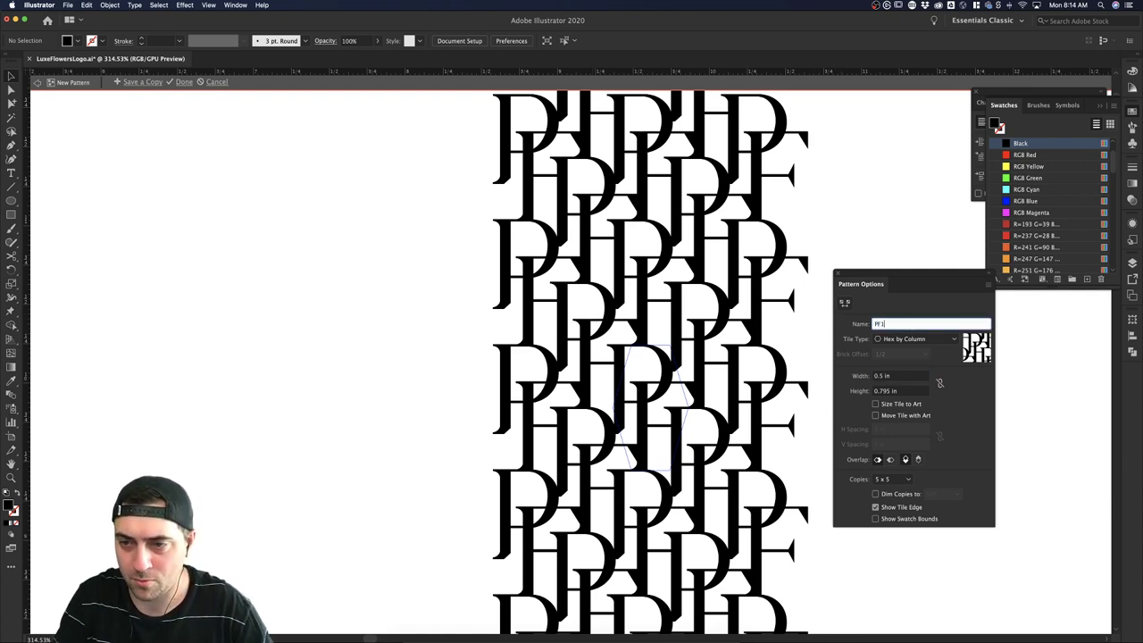
{"action": "key", "text": "Return"}
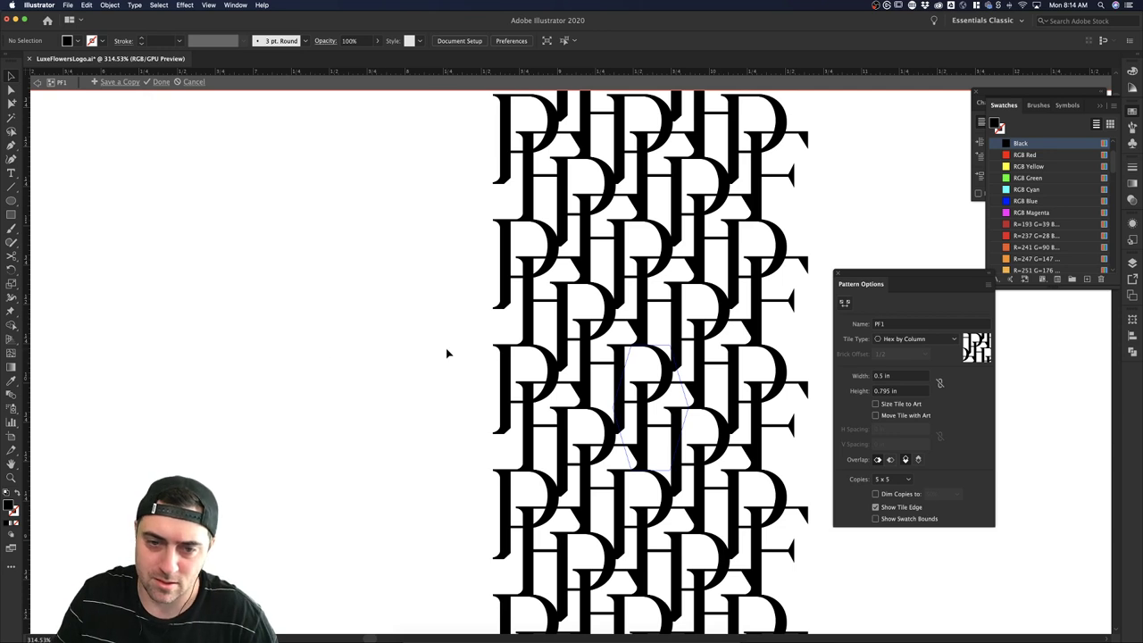
{"action": "key", "text": "Escape"}
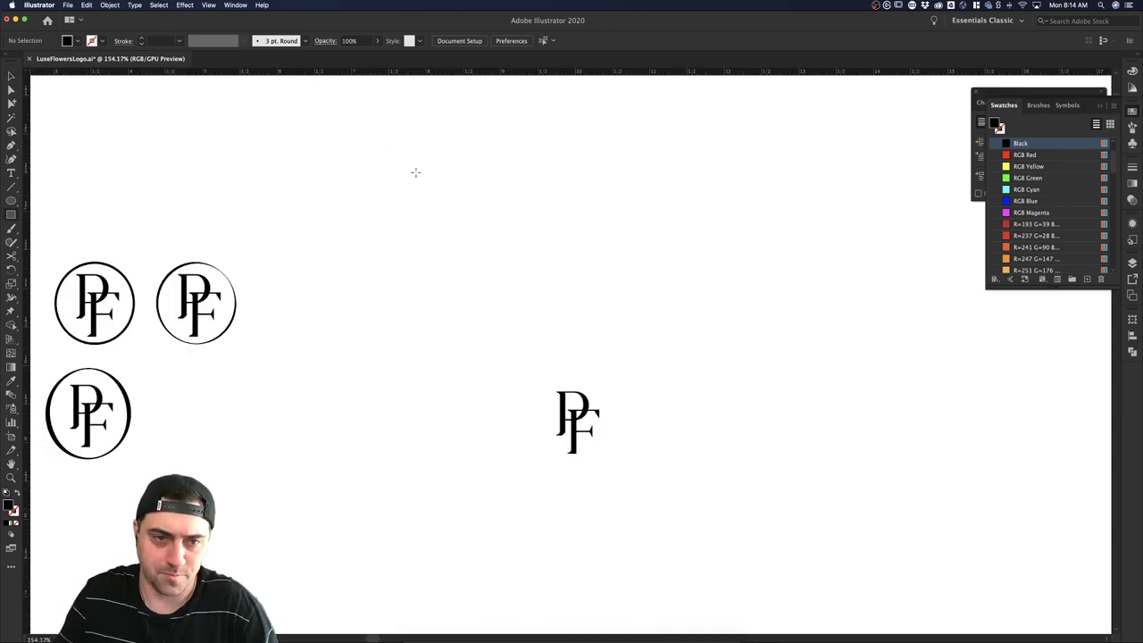
Draw a black-filled square about 1.77 in wide in the empty area above the copied PF letters.
{"action": "left_click_drag", "start_coordinate": [382, 139], "coordinate": [514, 275]}
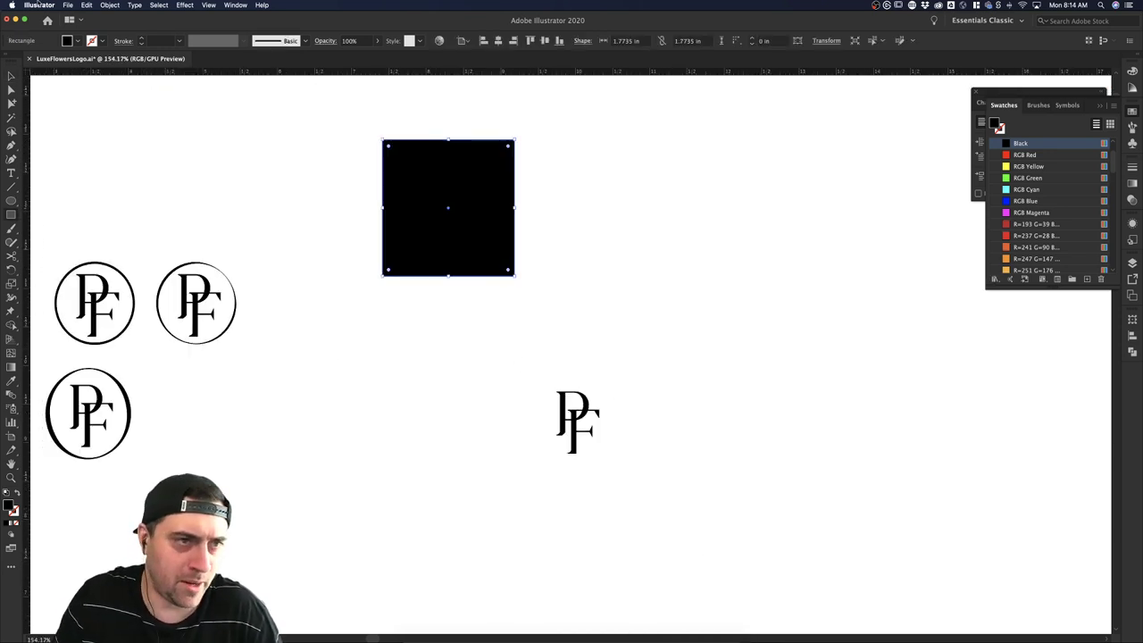
{"action": "left_click", "coordinate": [86, 4]}
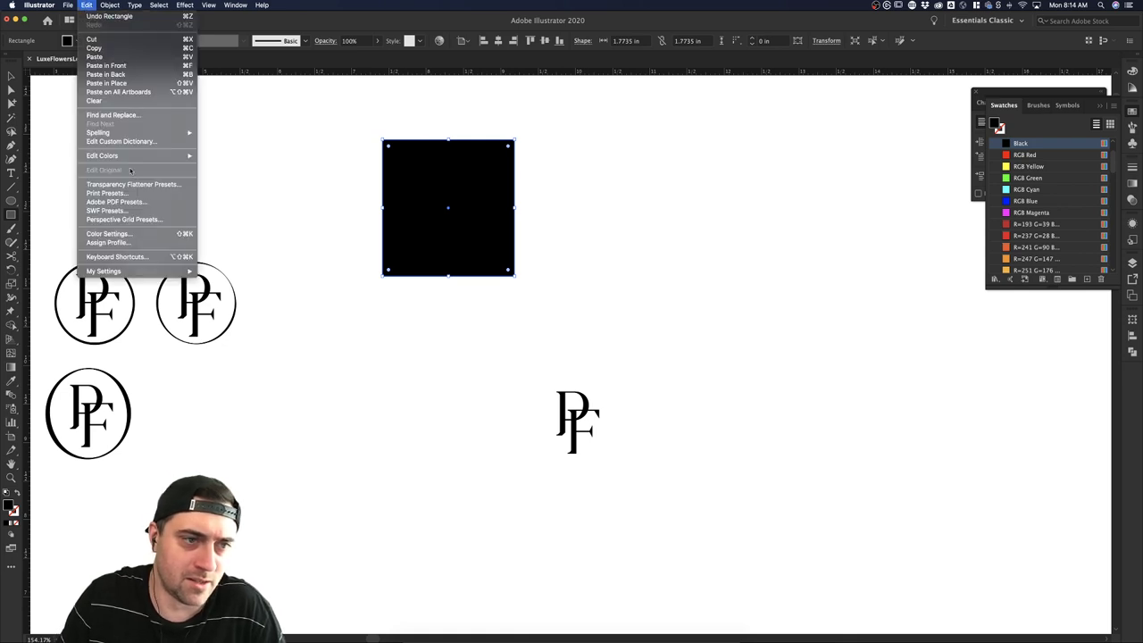
{"action": "mouse_move", "coordinate": [103, 7]}
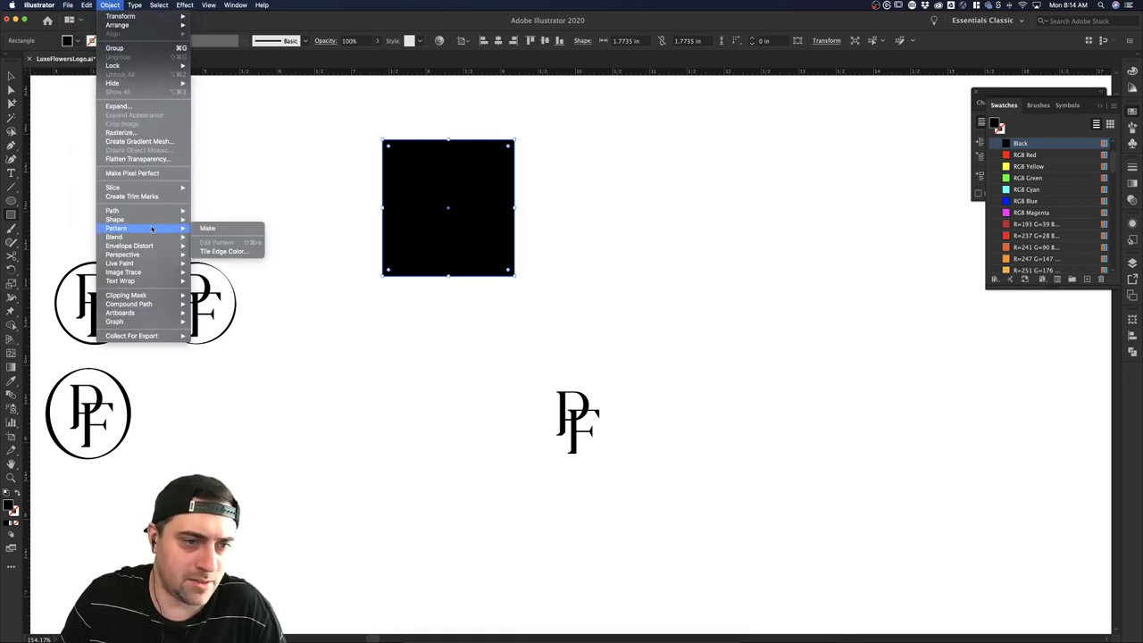
{"action": "mouse_move", "coordinate": [157, 239]}
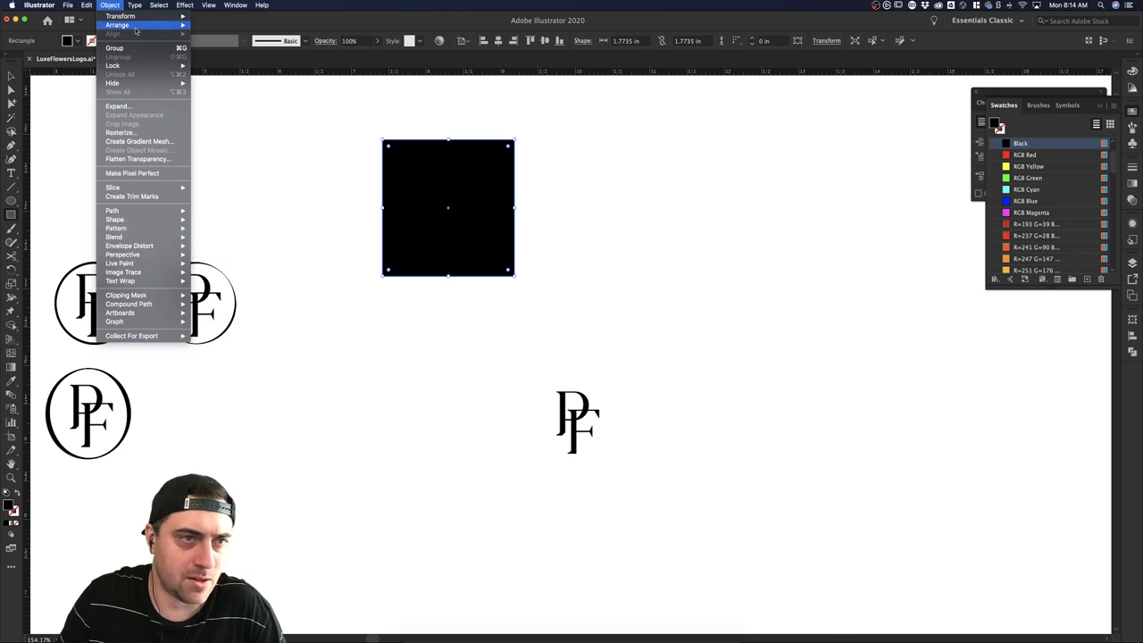
{"action": "left_click", "coordinate": [204, 23]}
Fill the new square with the PF1 pattern swatch.
{"action": "left_click", "coordinate": [76, 41]}
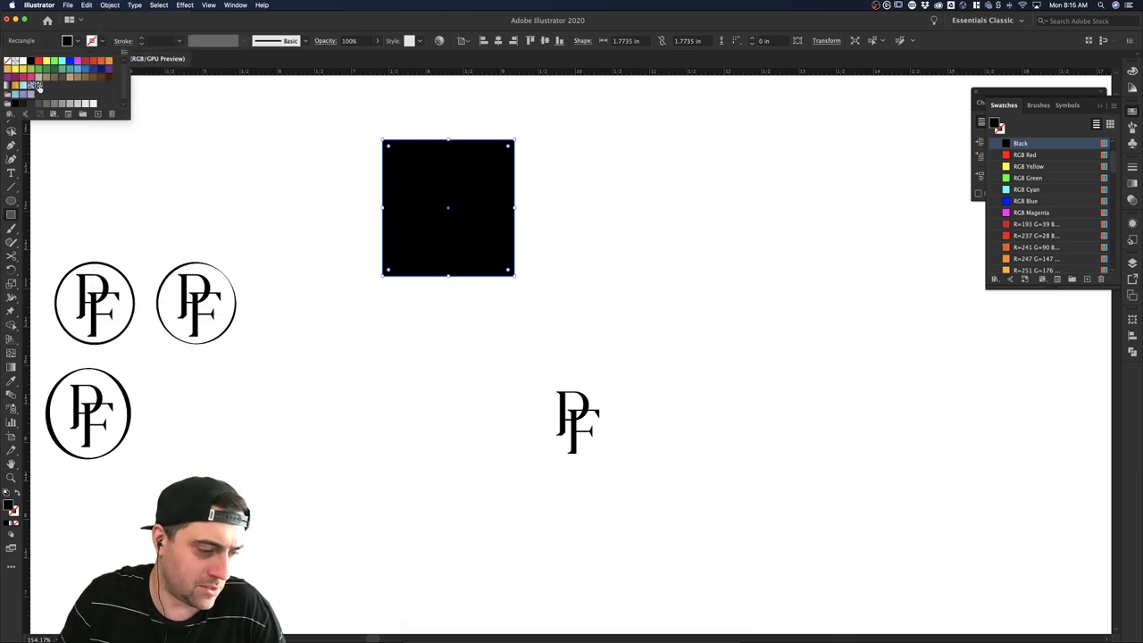
{"action": "left_click", "coordinate": [37, 87]}
{"action": "left_click", "coordinate": [324, 179]}
{"action": "left_click", "coordinate": [534, 190]}
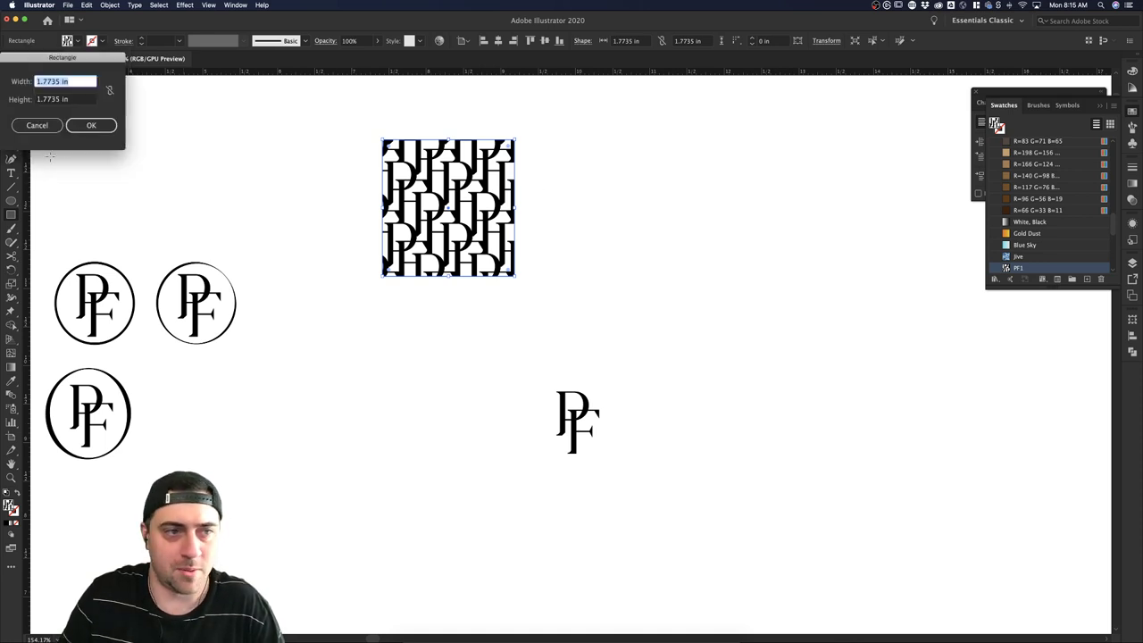
{"action": "left_click", "coordinate": [37, 125]}
Try enlarging the pattern-filled square, then undo both the resize and the pattern fill.
{"action": "scroll", "coordinate": [403, 281], "scroll_direction": "down", "scroll_amount": 3}
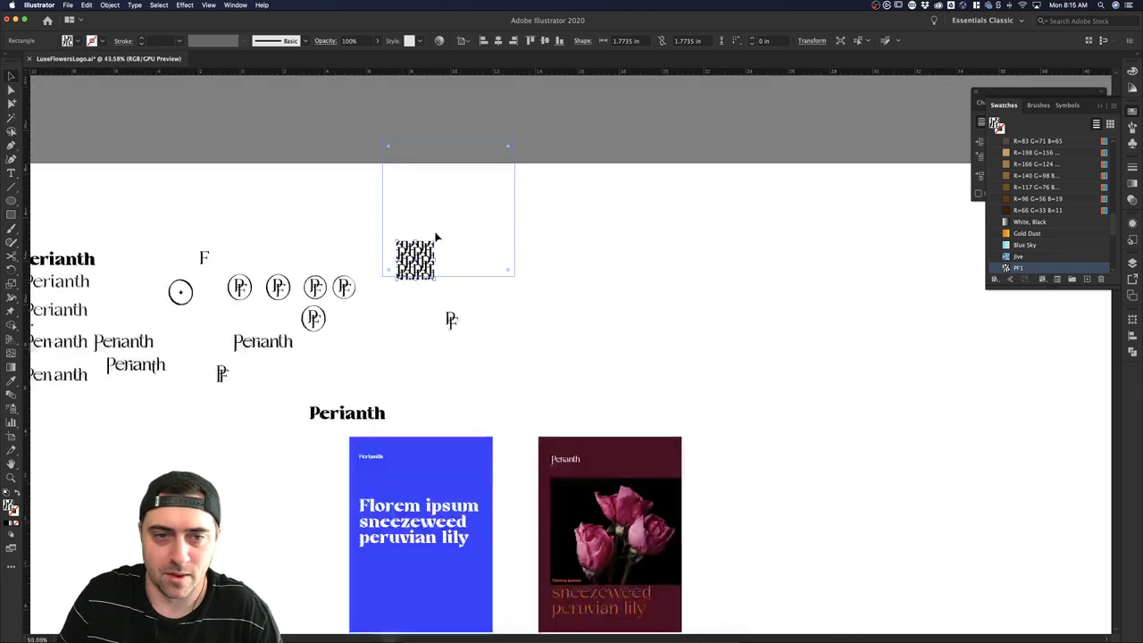
{"action": "mouse_move", "coordinate": [436, 238]}
{"action": "left_mouse_down"}
{"action": "mouse_move", "coordinate": [484, 214]}
{"action": "mouse_move", "coordinate": [457, 239]}
{"action": "left_mouse_up"}
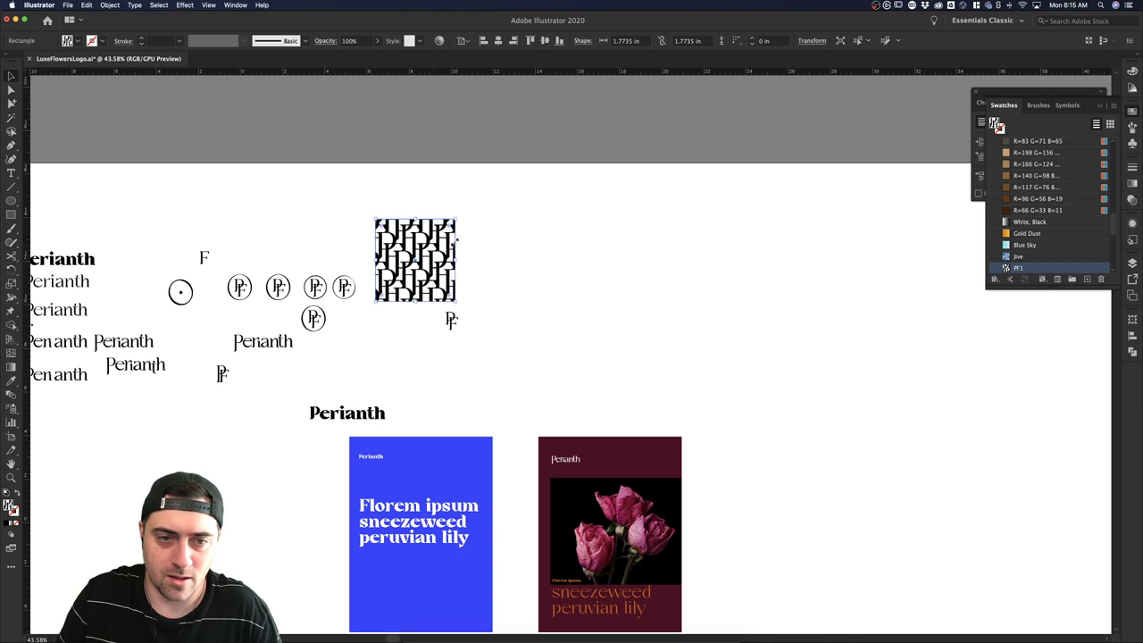
{"action": "key", "text": "super+z"}
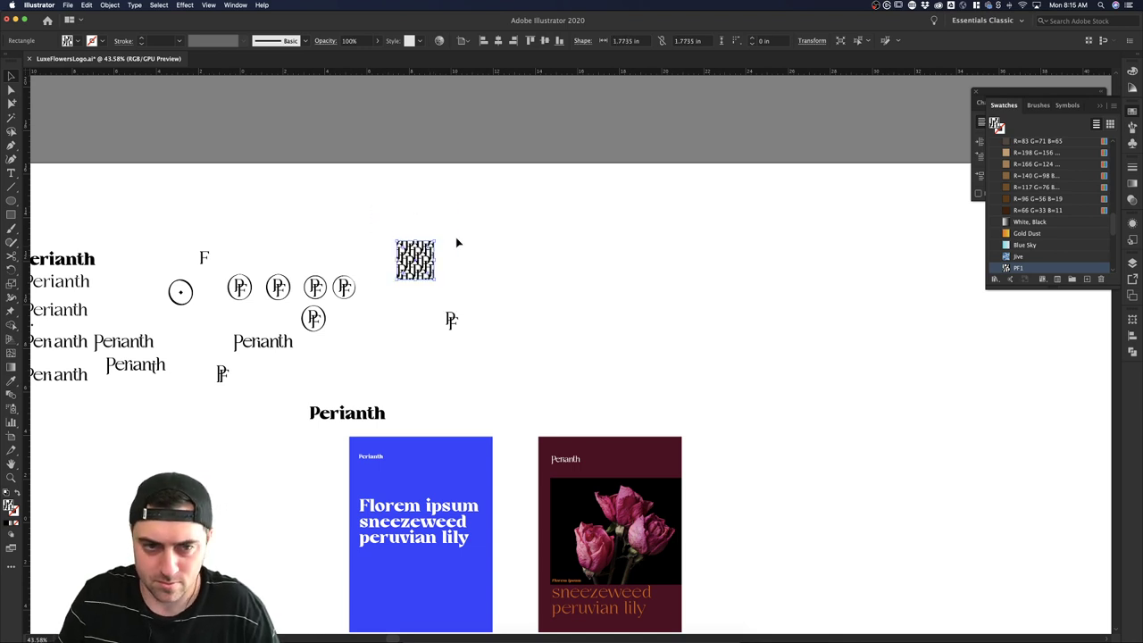
{"action": "key", "text": "super+z"}
Enlarge the black square to about 4.31 in and move it to the empty artboard area far right of the monograms.
{"action": "left_click", "coordinate": [464, 256]}
{"action": "left_click", "coordinate": [437, 239]}
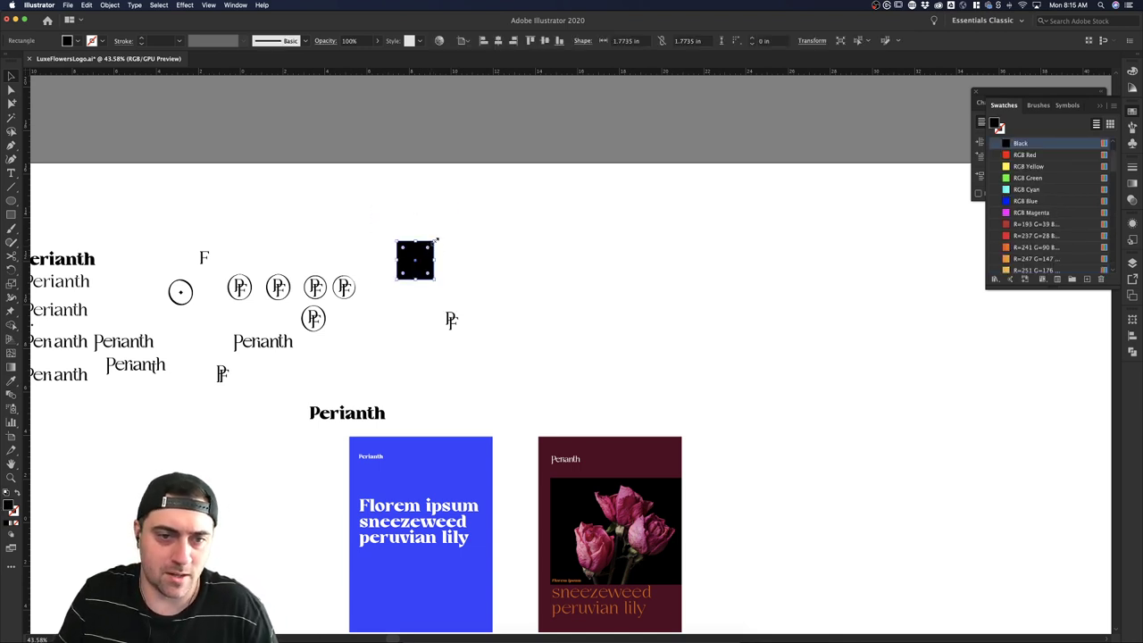
{"action": "left_click_drag", "start_coordinate": [437, 239], "coordinate": [458, 211]}
{"action": "left_click_drag", "start_coordinate": [435, 263], "coordinate": [933, 253]}
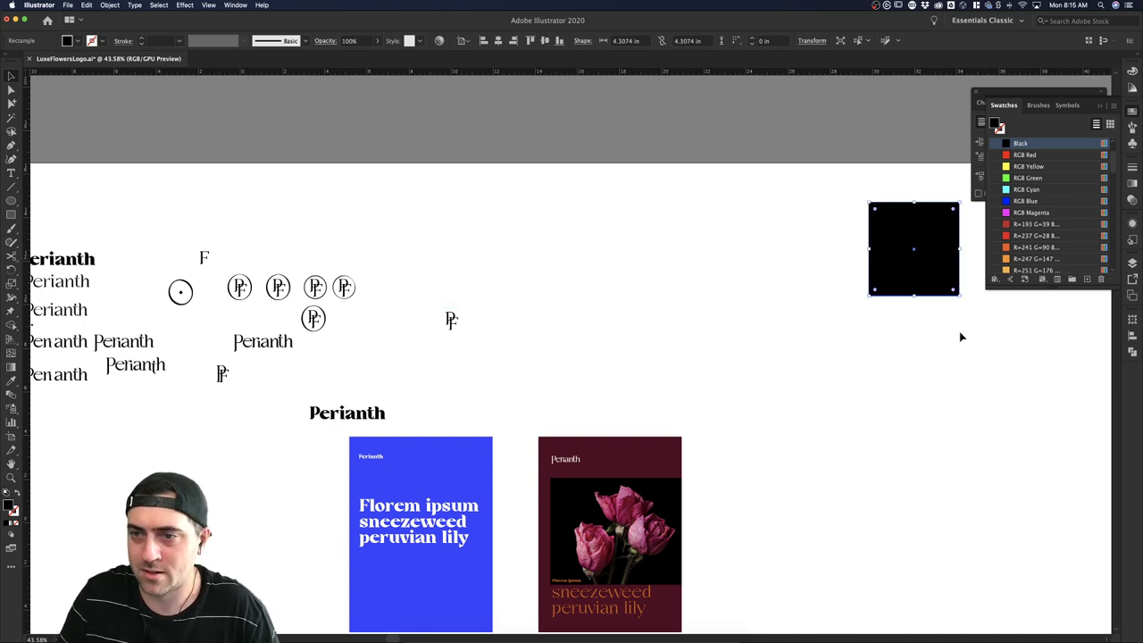
{"action": "scroll", "coordinate": [961, 336], "scroll_direction": "right", "scroll_amount": 3}
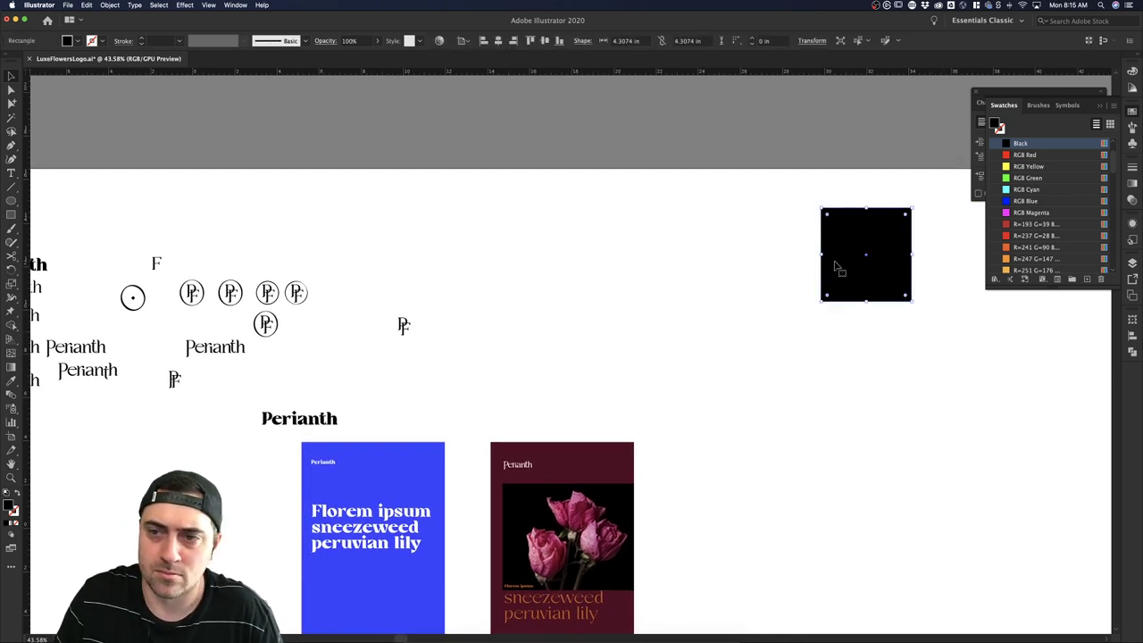
Apply the PF1 pattern swatch as the enlarged square's fill.
{"action": "left_click", "coordinate": [80, 42]}
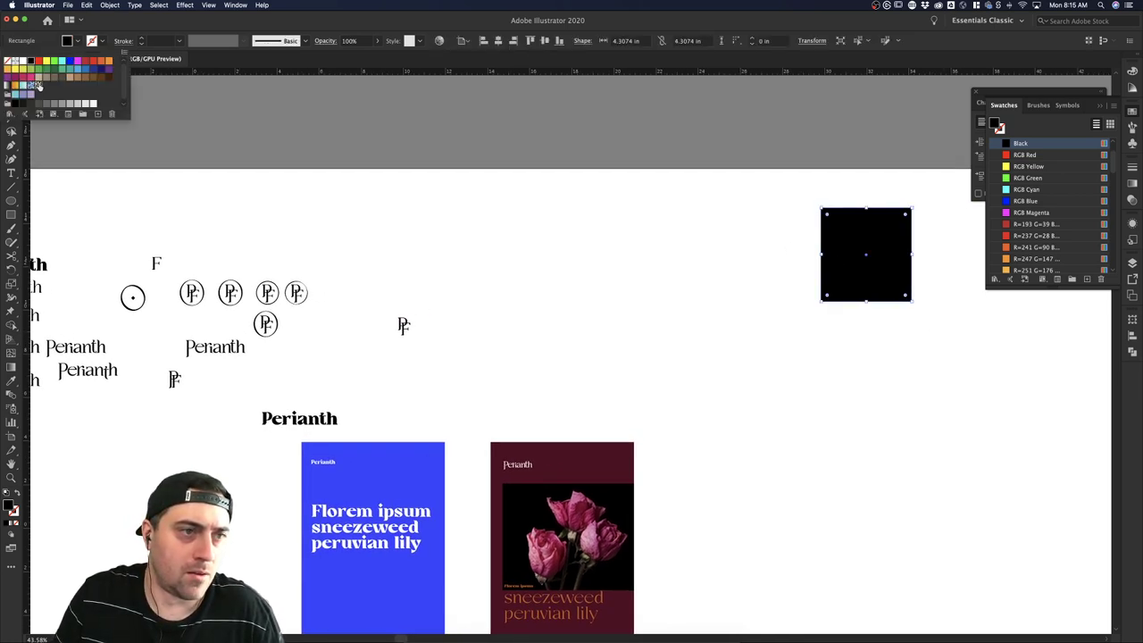
{"action": "left_click", "coordinate": [38, 85]}
{"action": "left_click", "coordinate": [516, 218]}
{"action": "key", "text": "super+equal"}
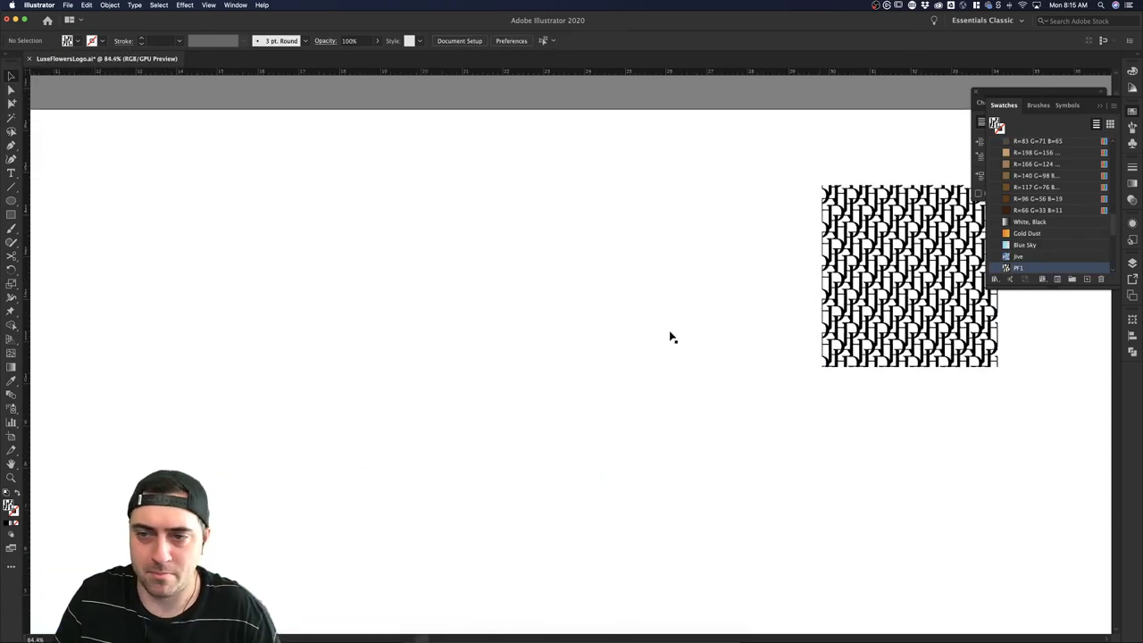
Make another new pattern from the standalone PF letter group and set its tile type to Hex by Row.
{"action": "scroll", "coordinate": [671, 336], "scroll_direction": "down", "scroll_amount": 4}
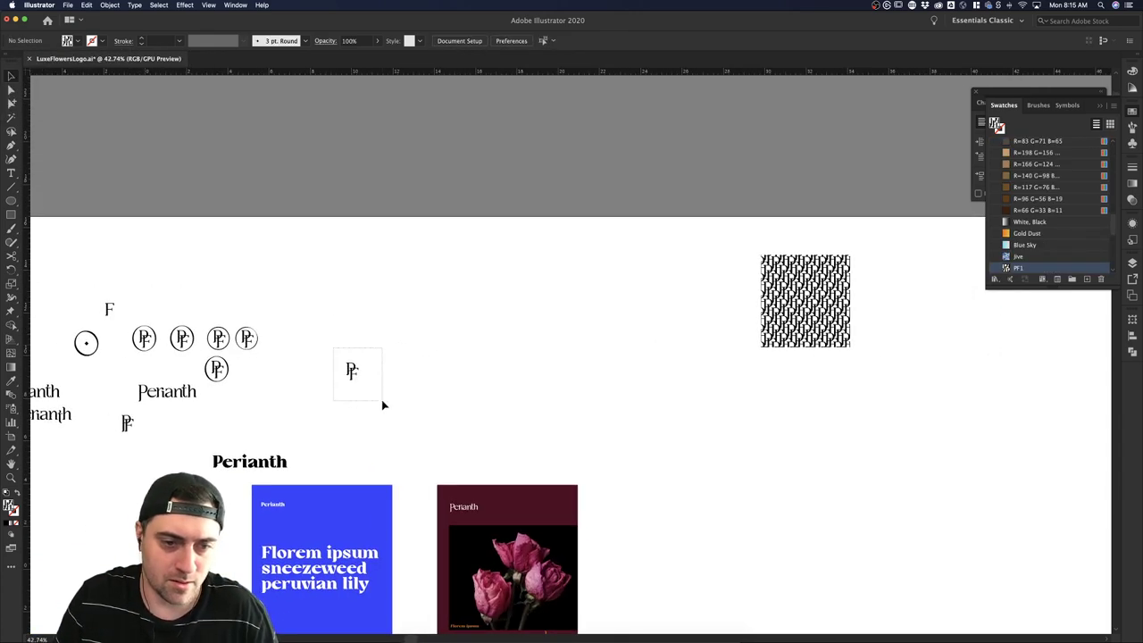
{"action": "left_click", "coordinate": [352, 369]}
{"action": "left_click", "coordinate": [68, 4]}
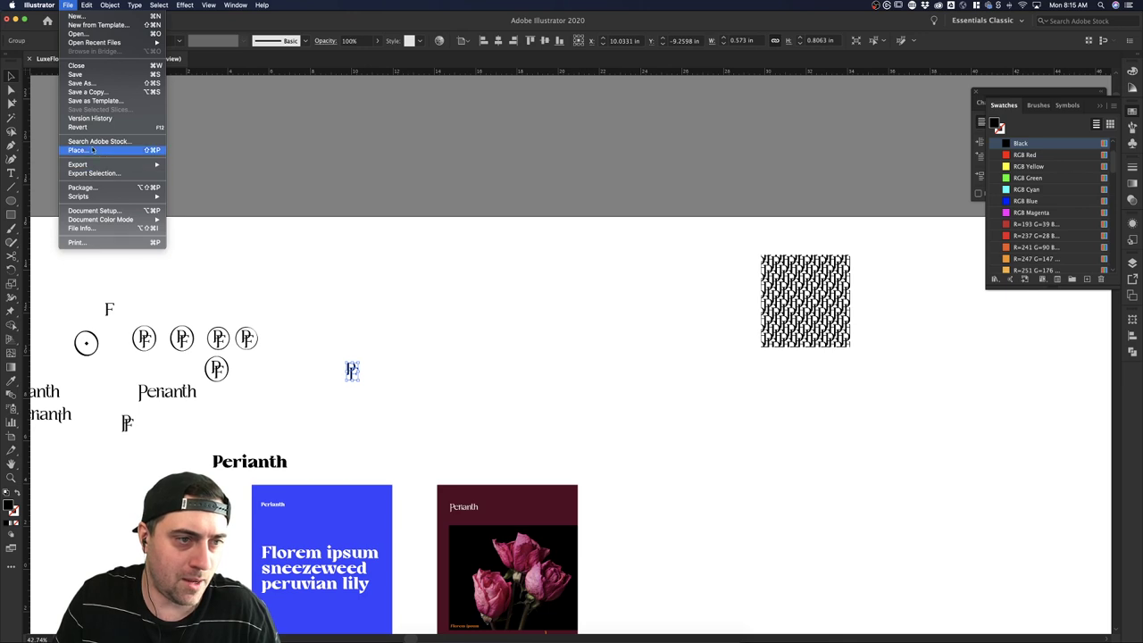
{"action": "mouse_move", "coordinate": [93, 5]}
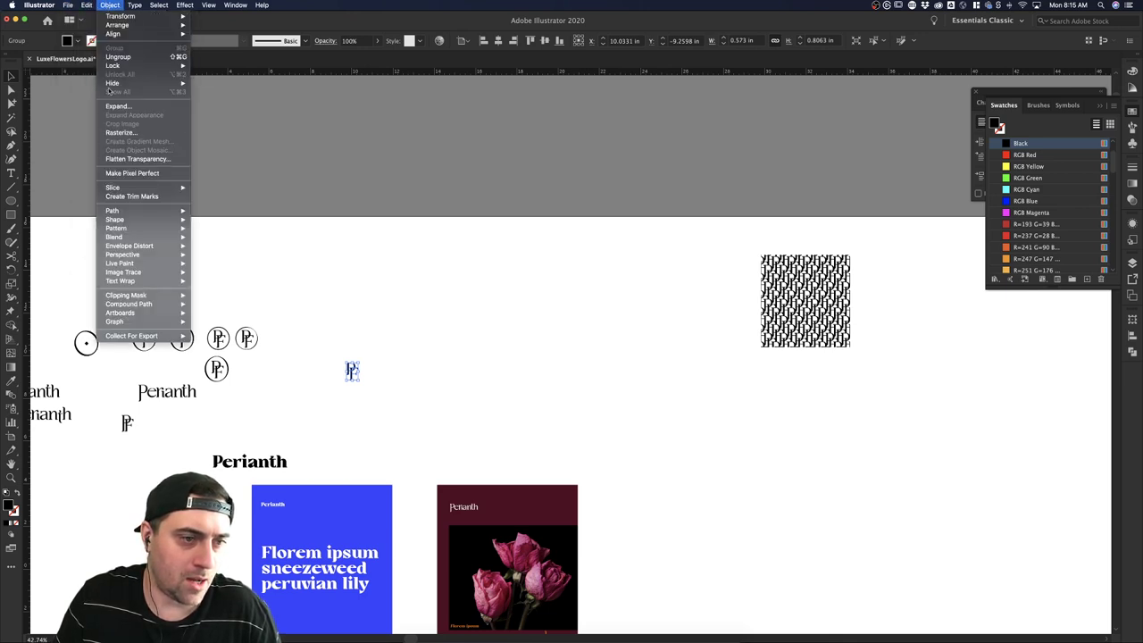
{"action": "mouse_move", "coordinate": [125, 227]}
{"action": "left_click", "coordinate": [208, 225]}
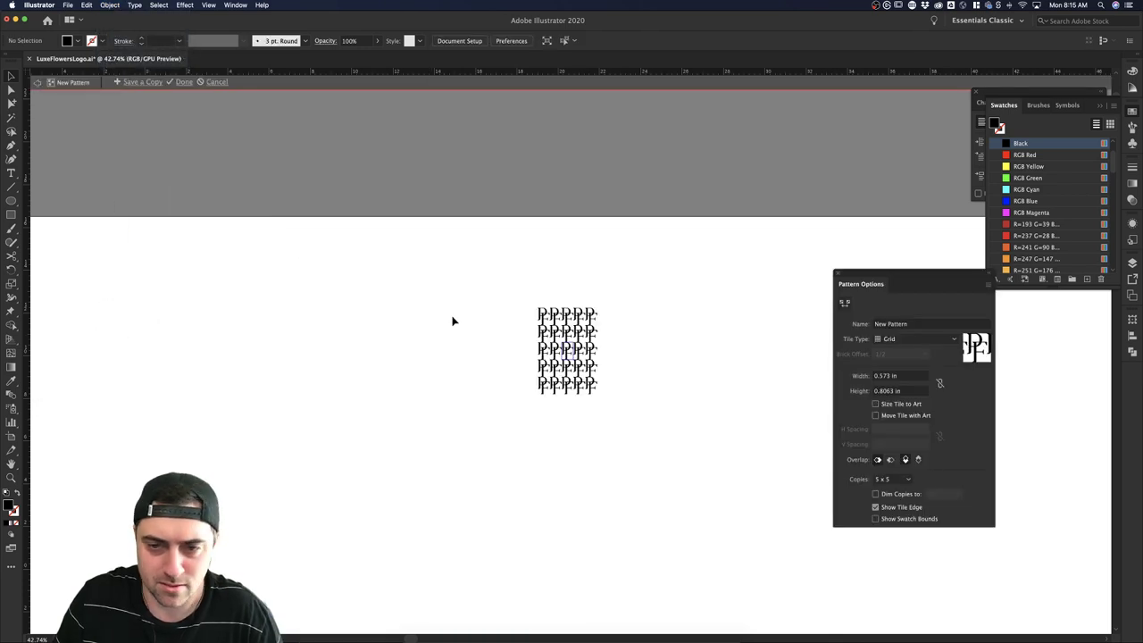
{"action": "left_click", "coordinate": [893, 339]}
{"action": "left_click", "coordinate": [899, 403]}
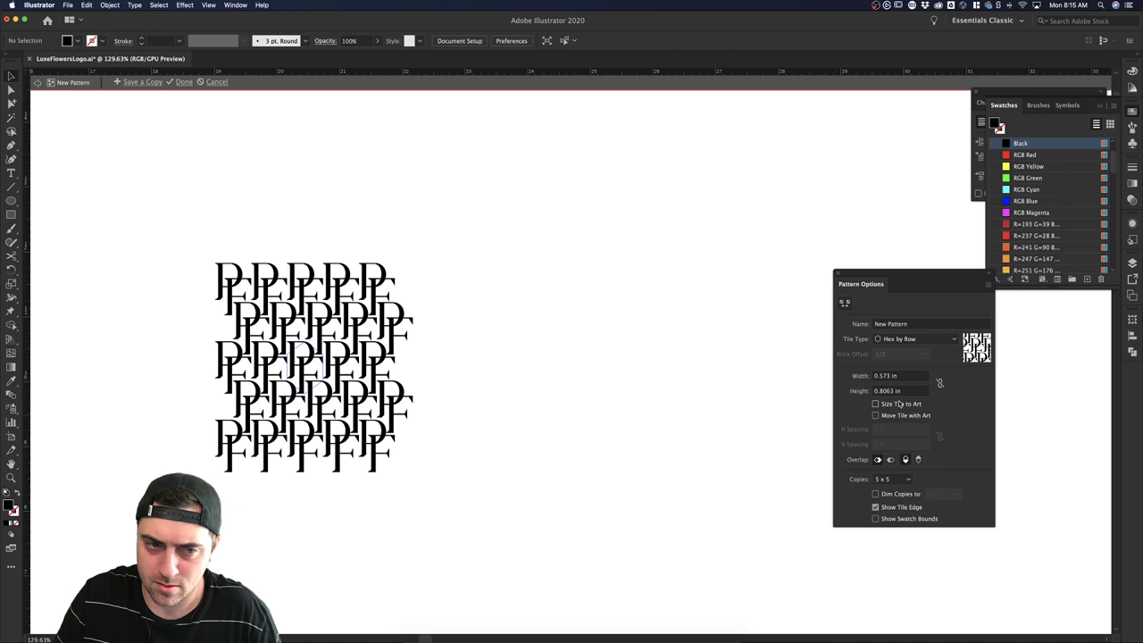
Set the new Hex by Row pattern tile's width and height to 3 in each.
{"action": "left_click", "coordinate": [910, 375]}
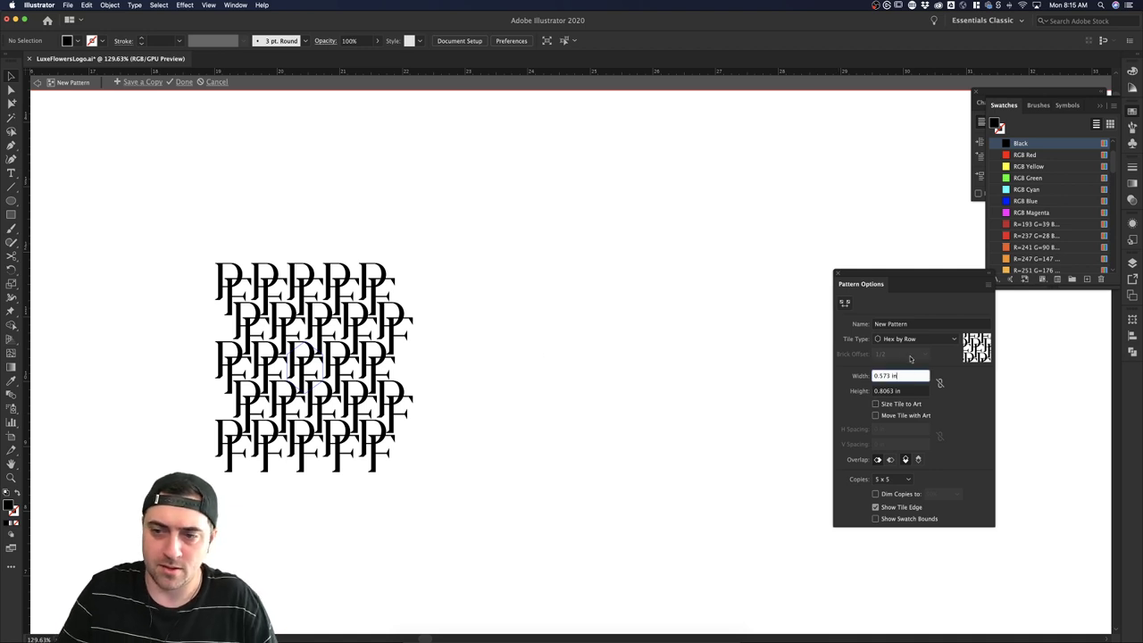
{"action": "key", "text": "Up"}
{"action": "key", "text": "Up"}
{"action": "key", "text": "Up"}
{"action": "key", "text": "Up"}
{"action": "key", "text": "Up"}
{"action": "key", "text": "Up"}
{"action": "key", "text": "Up"}
{"action": "key", "text": "Up"}
{"action": "key", "text": "Up"}
{"action": "key", "text": "Up"}
{"action": "key", "text": "Up"}
{"action": "key", "text": "Up"}
{"action": "key", "text": "Up"}
{"action": "key", "text": "Up"}
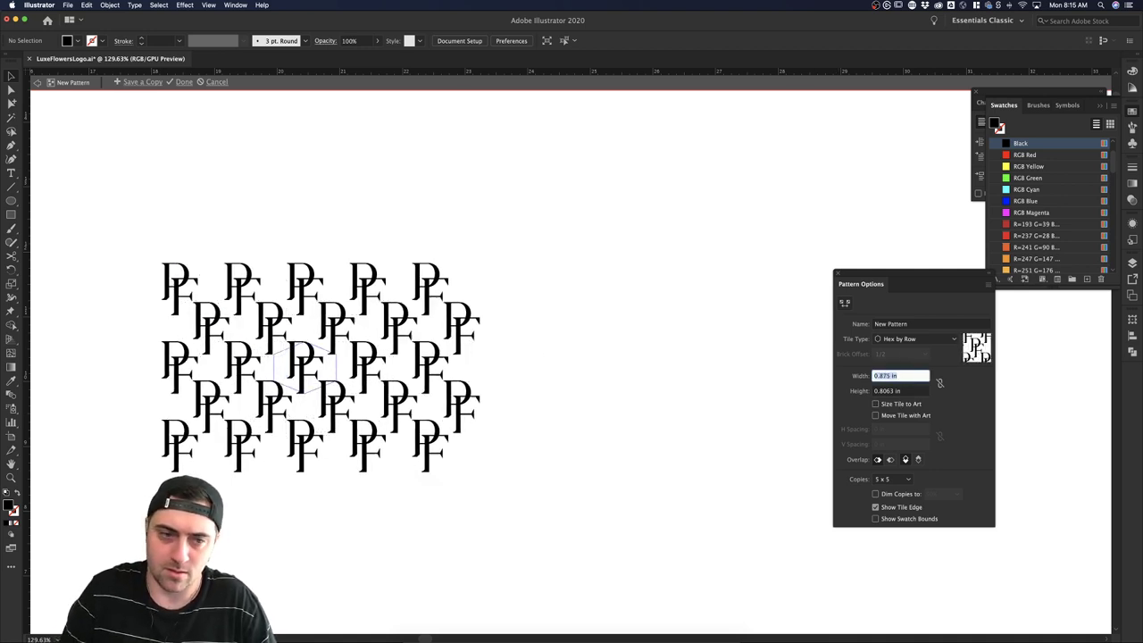
{"action": "key", "text": "shift+Up"}
{"action": "key", "text": "shift+Up"}
{"action": "key", "text": "shift+Up"}
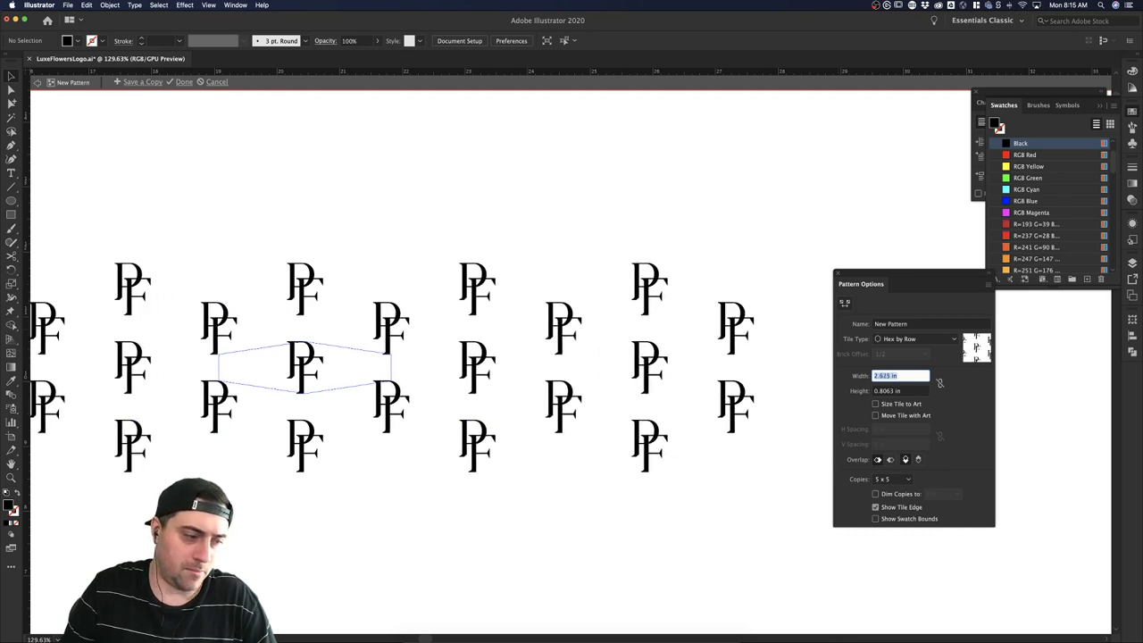
{"action": "key", "text": "Tab"}
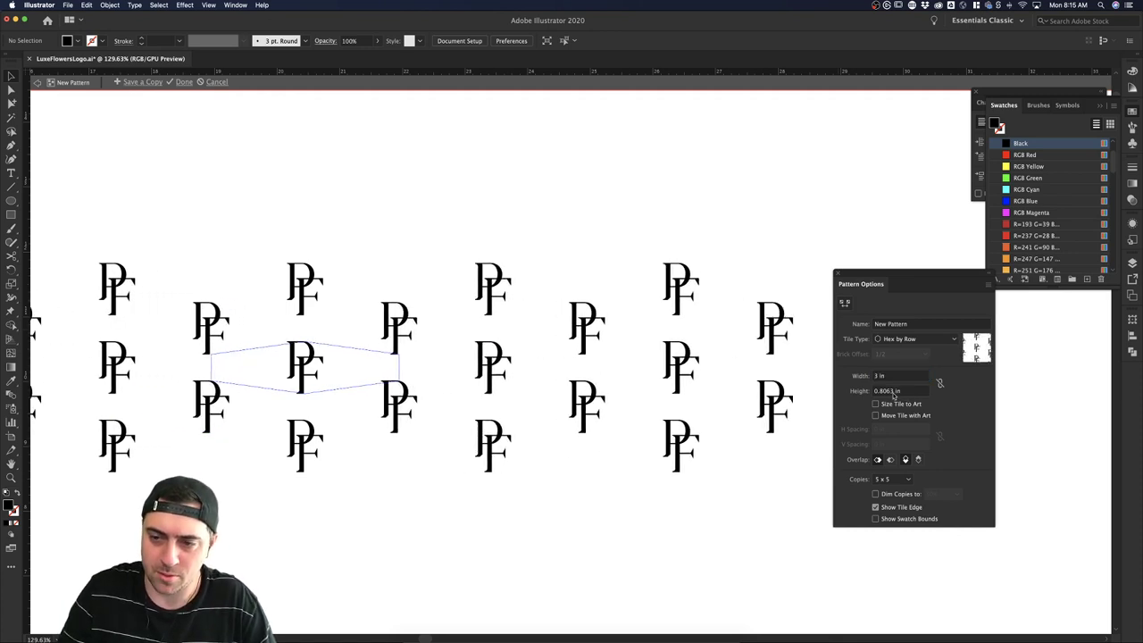
{"action": "type", "text": "3"}
{"action": "key", "text": "Return"}
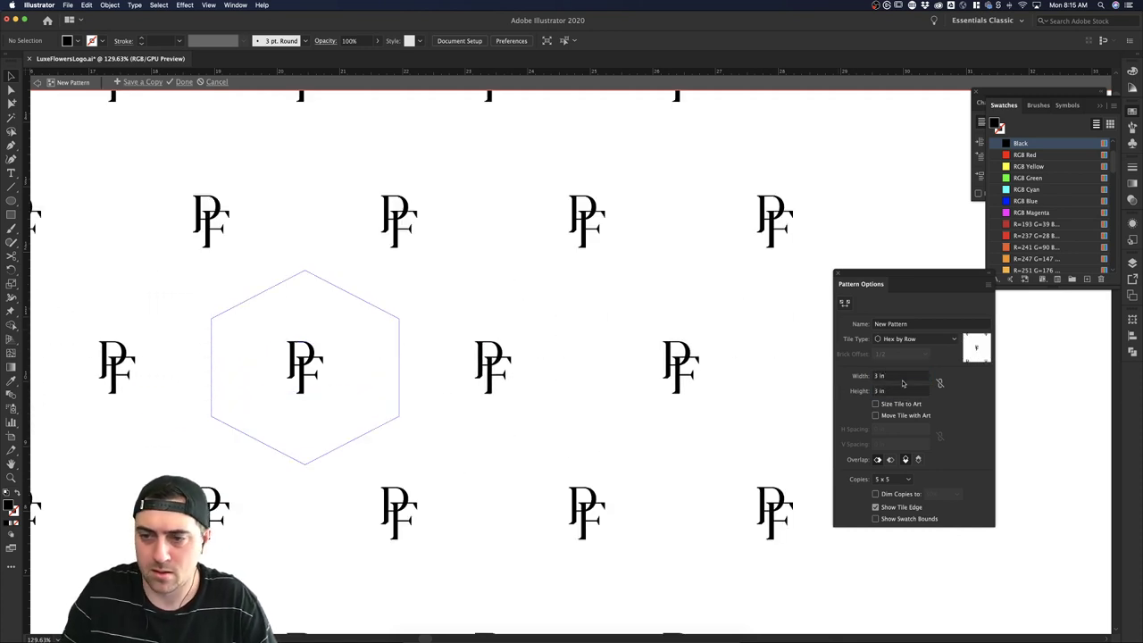
Exit pattern editing and fill a duplicate of the PF1-patterned square, placed just beside the original, with the New Pattern swatch.
{"action": "scroll", "coordinate": [416, 366], "scroll_direction": "down", "scroll_amount": 8}
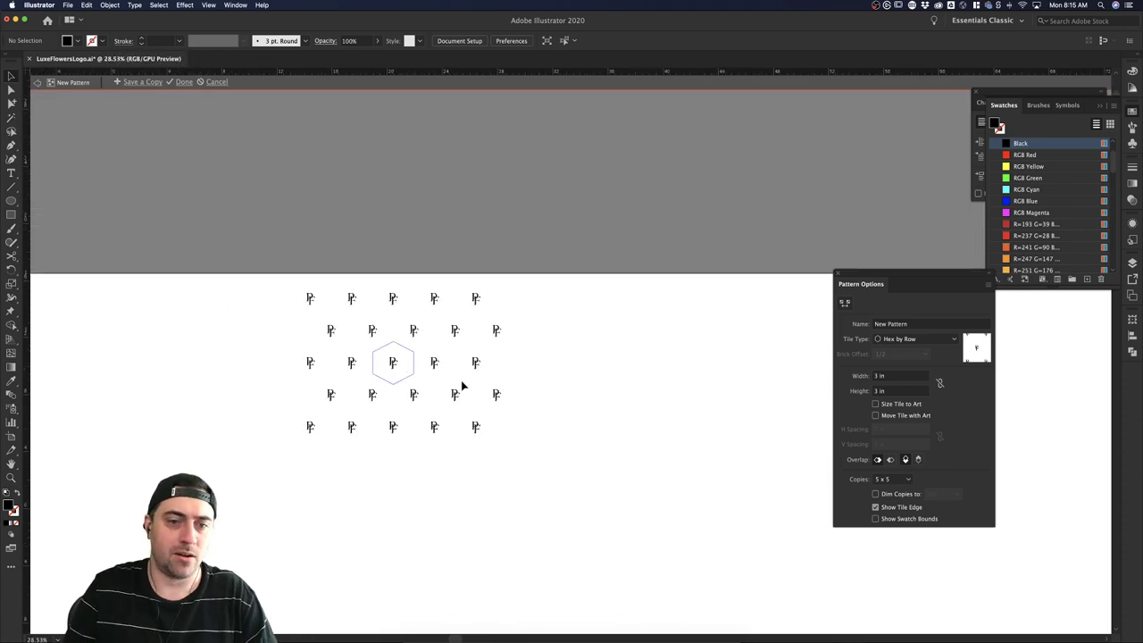
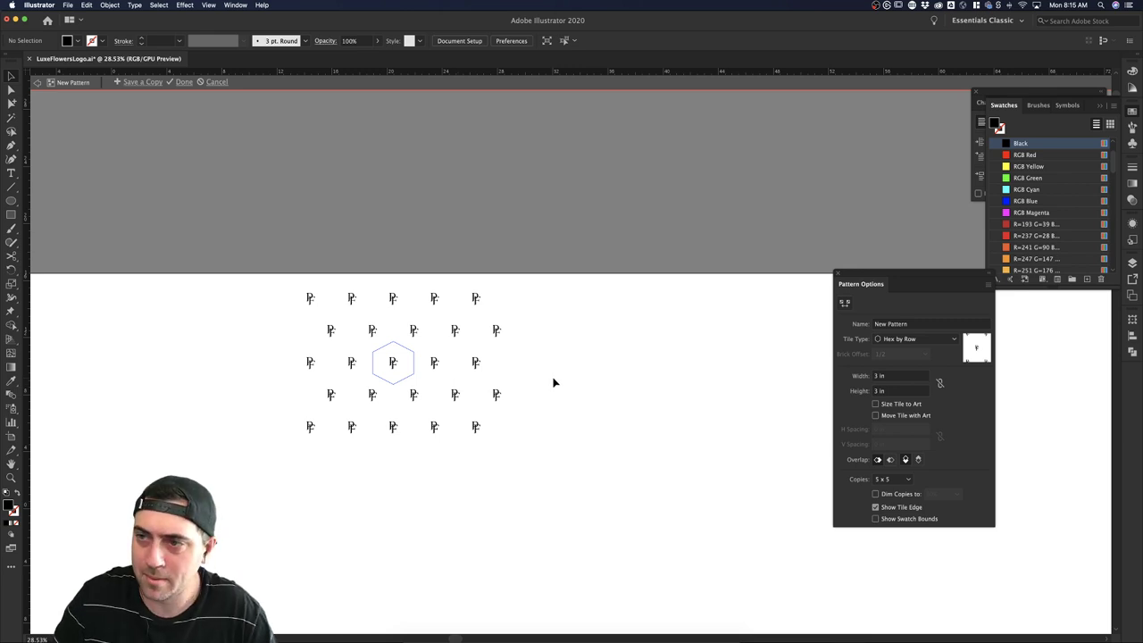
{"action": "key", "text": "Escape"}
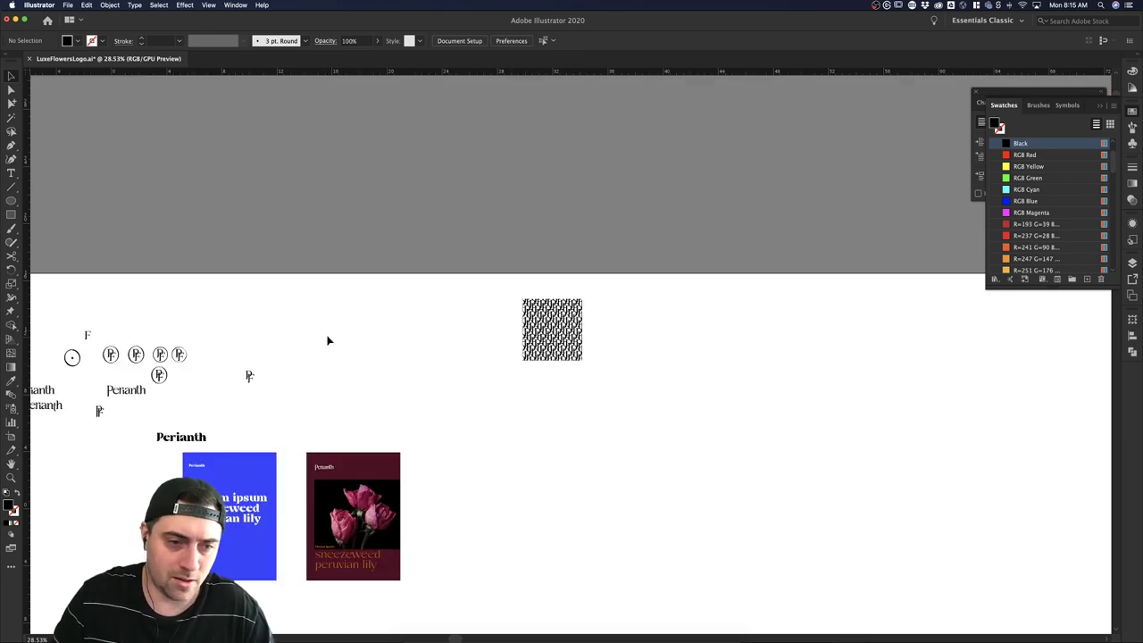
{"action": "left_click_drag", "start_coordinate": [560, 350], "coordinate": [626, 350]}
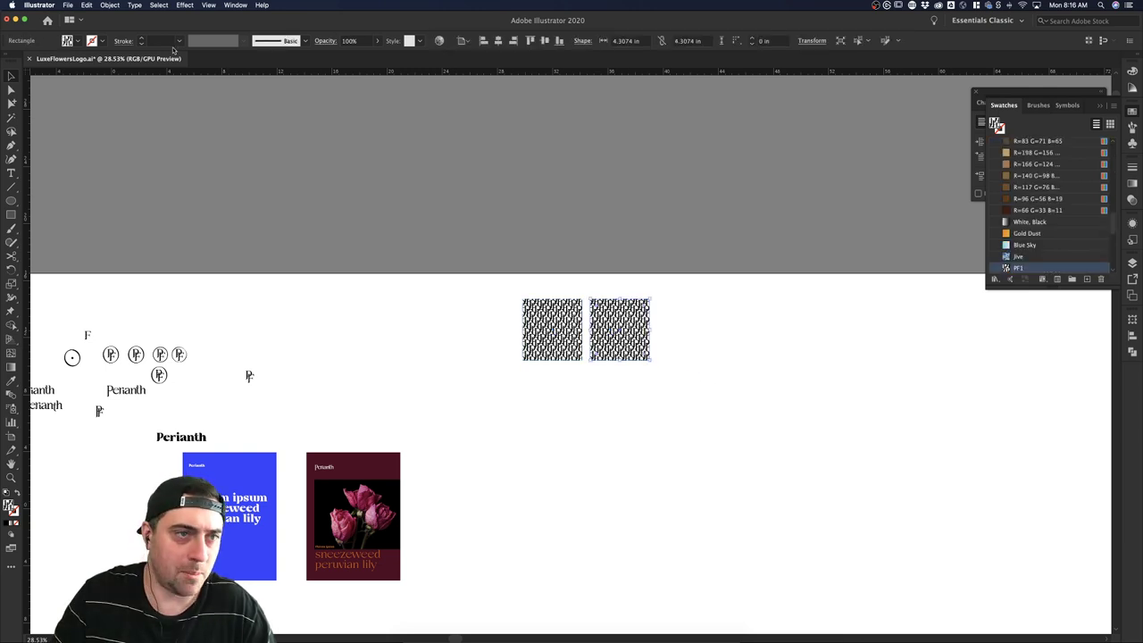
{"action": "left_click", "coordinate": [90, 41]}
{"action": "left_click", "coordinate": [44, 86]}
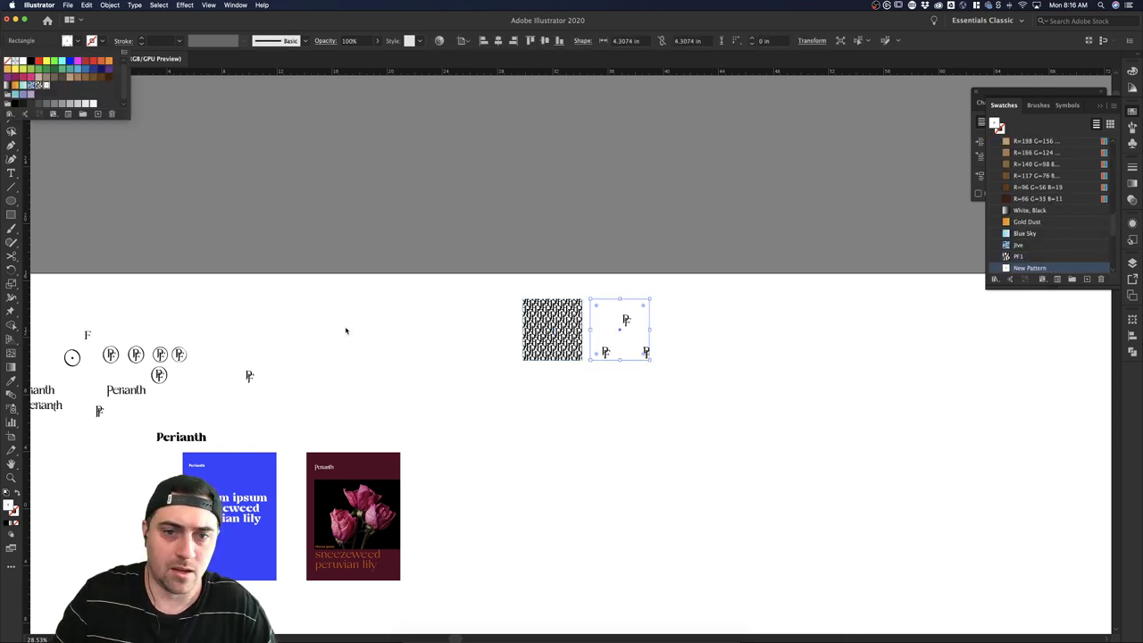
Move the floating type settings clear of the Swatches and look through the Character, Paragraph and OpenType options.
{"action": "left_click", "coordinate": [964, 96]}
{"action": "left_click_drag", "start_coordinate": [990, 95], "coordinate": [809, 105]}
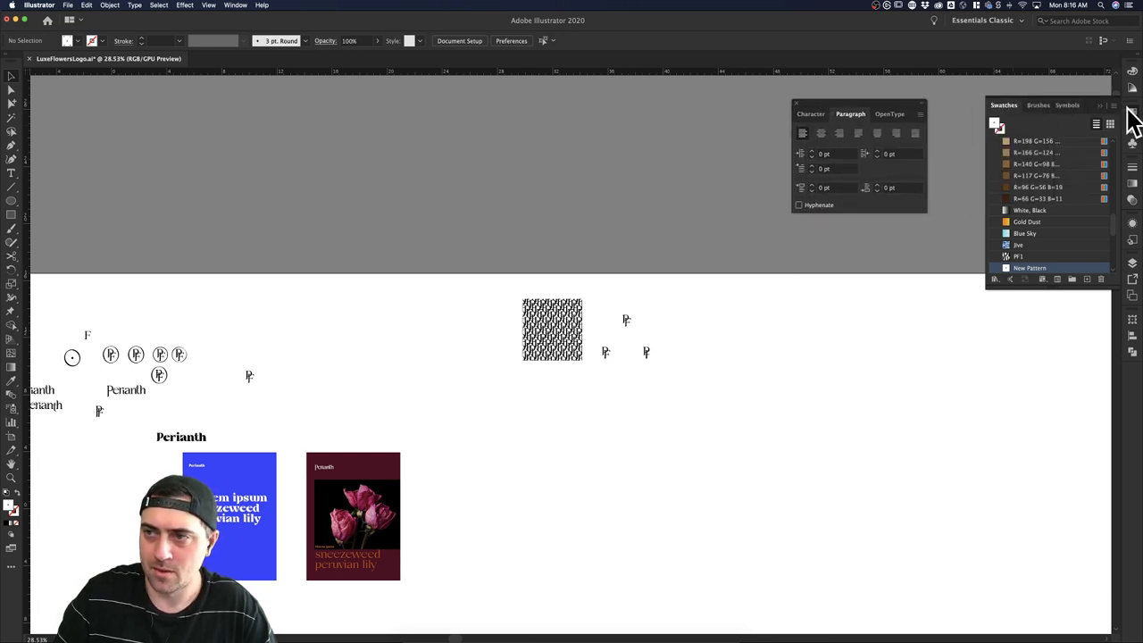
{"action": "left_click", "coordinate": [797, 104]}
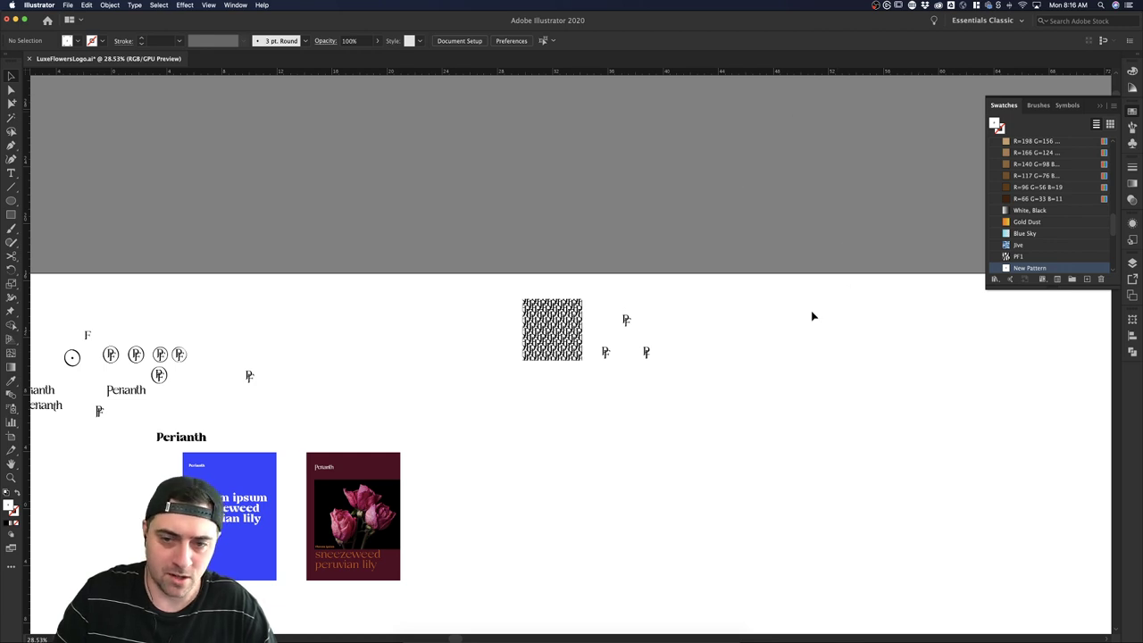
{"action": "key", "text": "super+t"}
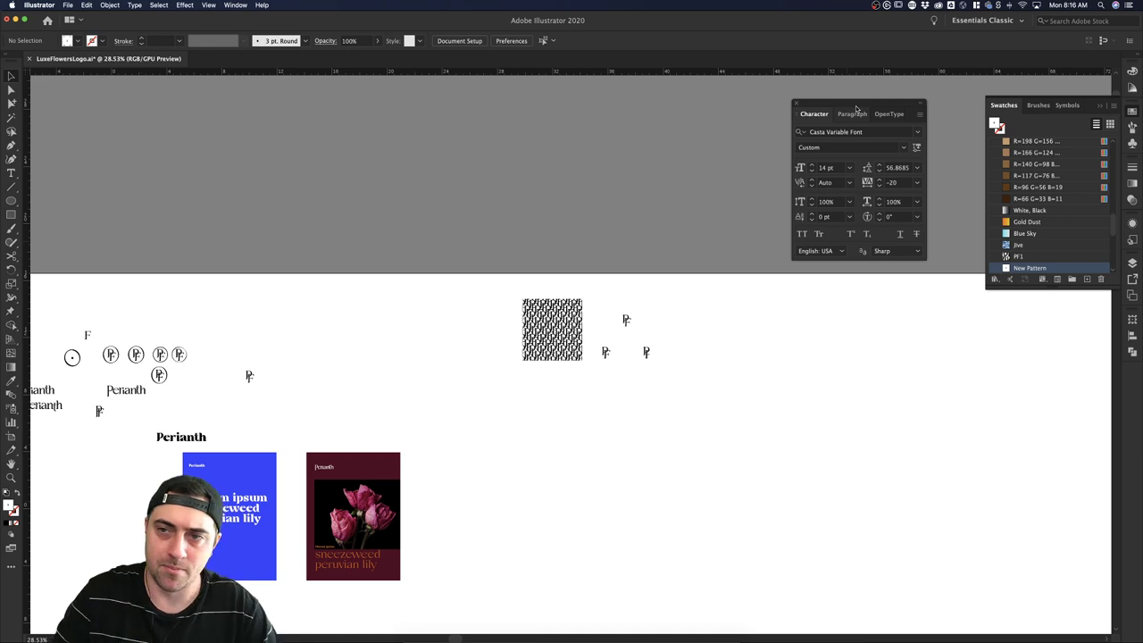
{"action": "mouse_move", "coordinate": [853, 113]}
{"action": "left_mouse_down"}
{"action": "mouse_move", "coordinate": [886, 115]}
{"action": "mouse_move", "coordinate": [841, 116]}
{"action": "left_mouse_up"}
{"action": "left_click", "coordinate": [808, 115]}
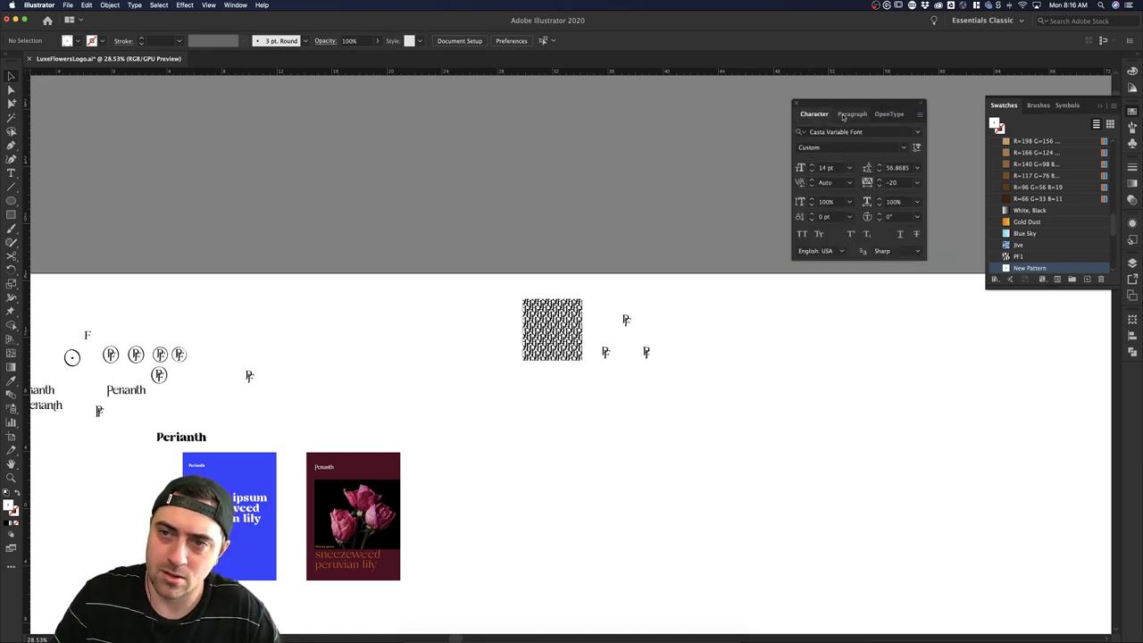
{"action": "left_click", "coordinate": [850, 115]}
{"action": "left_click", "coordinate": [889, 114]}
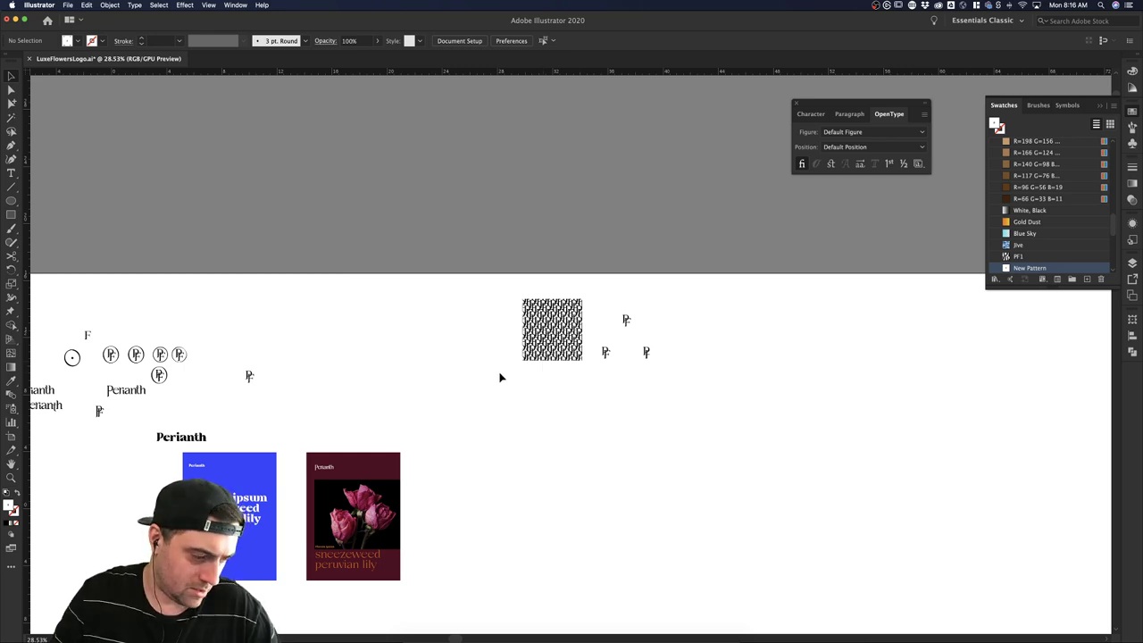
Examine the outlined Perianth wordmark below the circled PF monograms, checking its individual letter shapes.
{"action": "scroll", "coordinate": [500, 376], "scroll_direction": "up", "scroll_amount": 5}
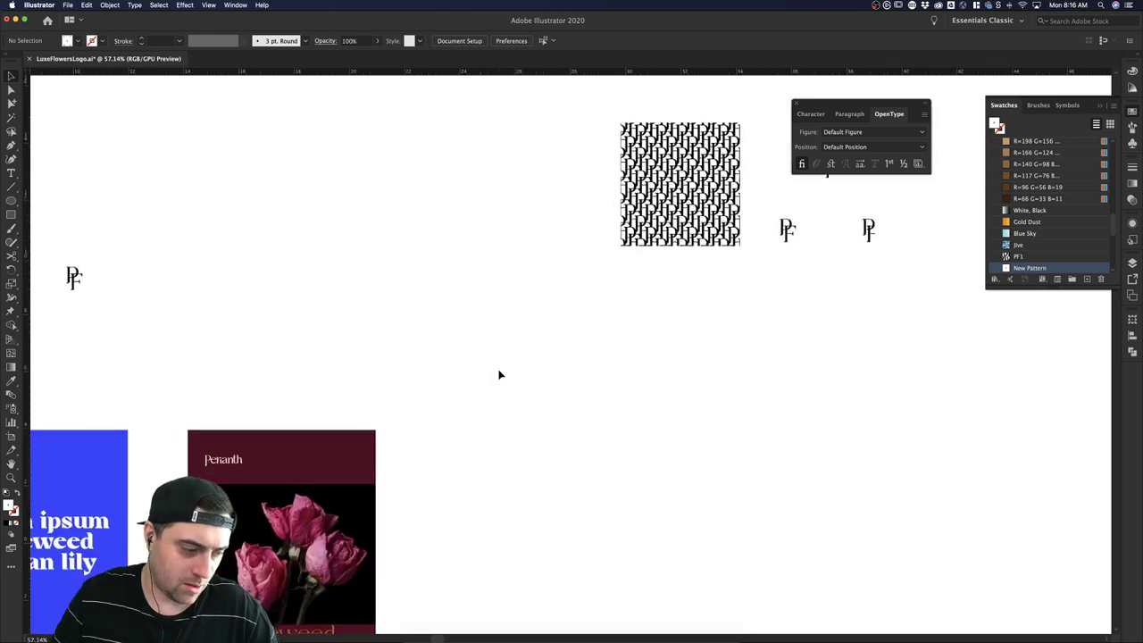
{"action": "scroll", "coordinate": [500, 375], "scroll_direction": "down", "scroll_amount": 3}
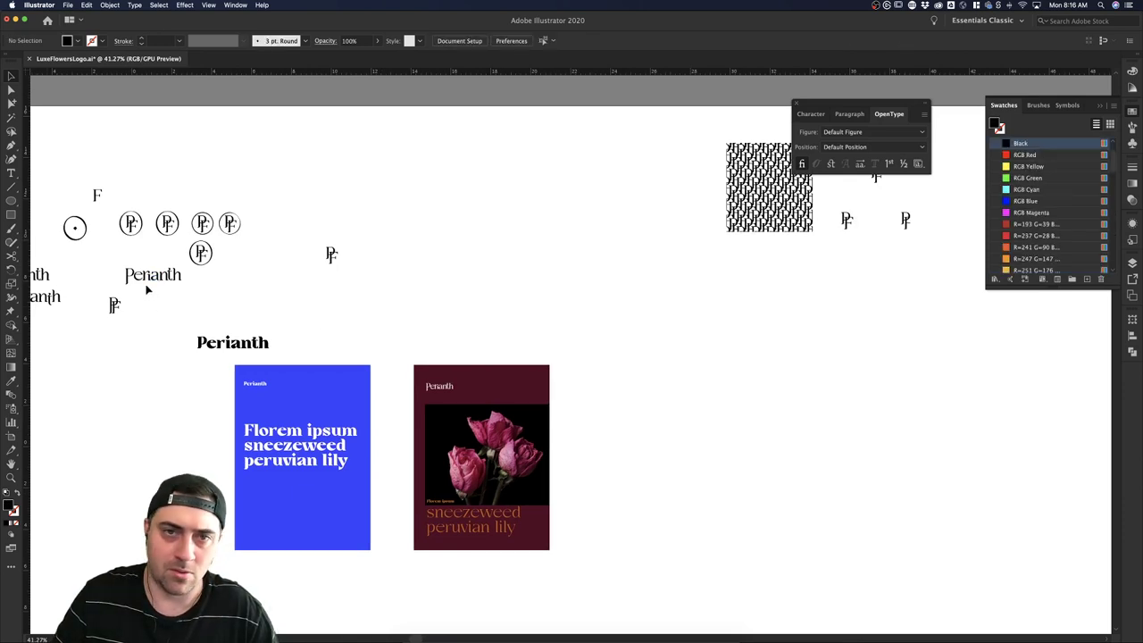
{"action": "scroll", "coordinate": [147, 288], "scroll_direction": "up", "scroll_amount": 3}
{"action": "scroll", "coordinate": [148, 287], "scroll_direction": "up", "scroll_amount": 3}
{"action": "left_click", "coordinate": [183, 277]}
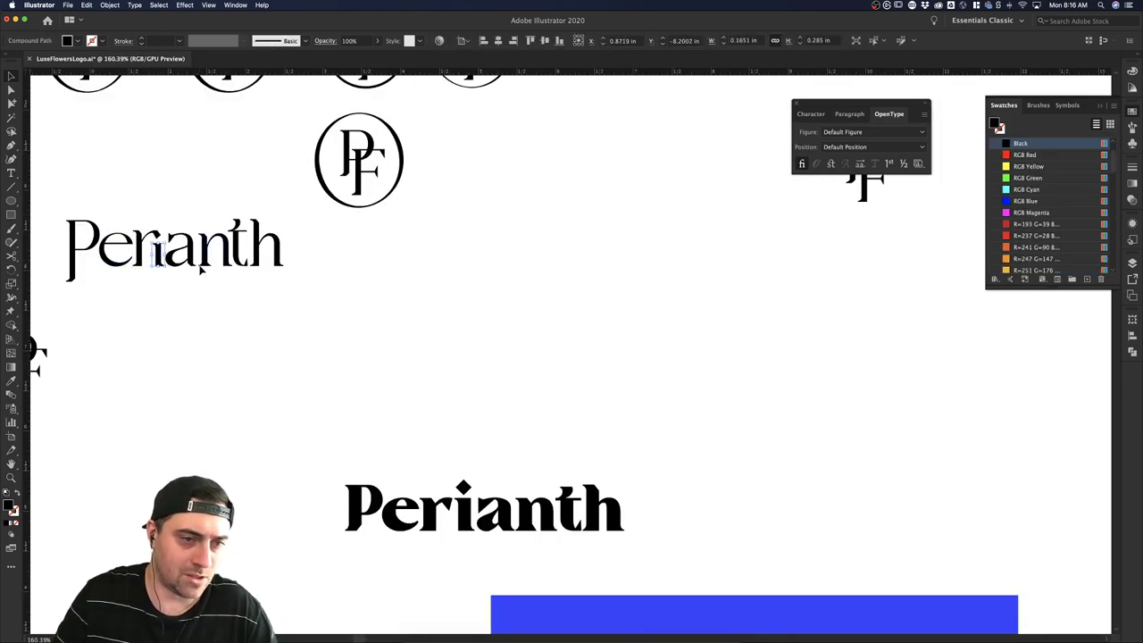
{"action": "left_click", "coordinate": [296, 303]}
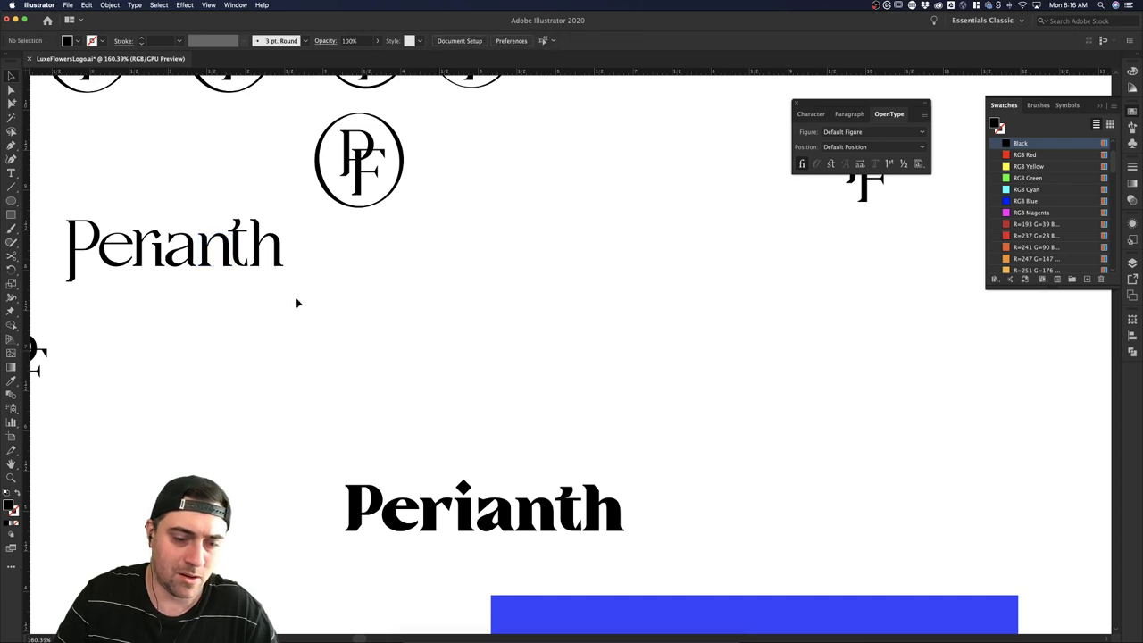
Add a Lorem ipsum text line in the empty area below the wordmark variations and set it in Open Sans Light.
{"action": "scroll", "coordinate": [298, 304], "scroll_direction": "down", "scroll_amount": 2}
{"action": "scroll", "coordinate": [298, 304], "scroll_direction": "left", "scroll_amount": 5}
{"action": "scroll", "coordinate": [129, 366], "scroll_direction": "down", "scroll_amount": 2}
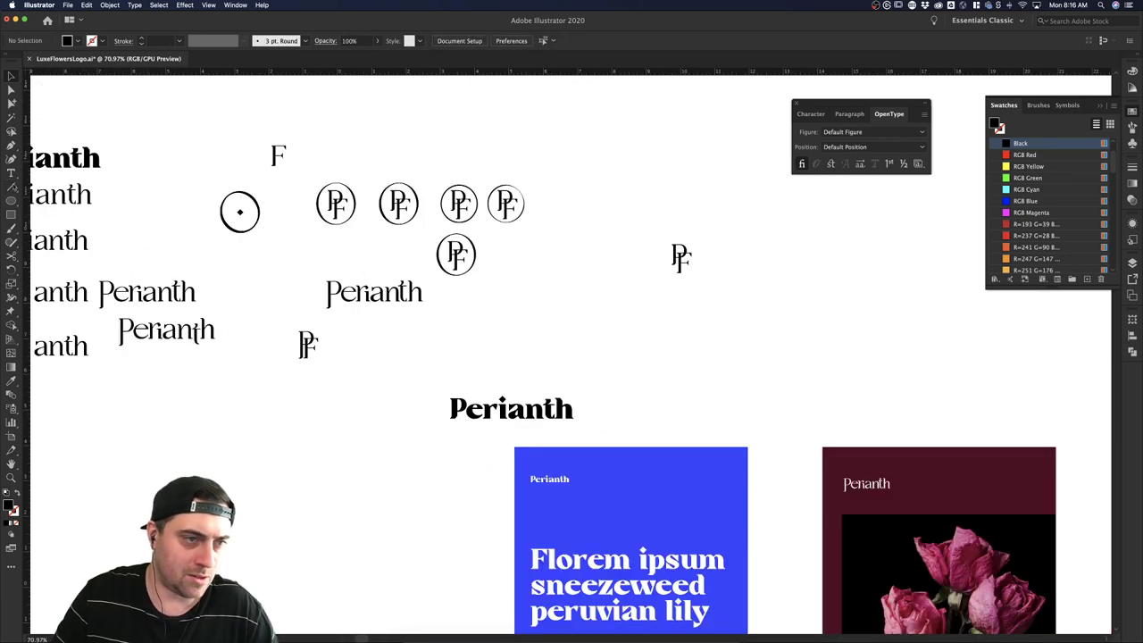
{"action": "key", "text": "t"}
{"action": "left_click", "coordinate": [108, 423]}
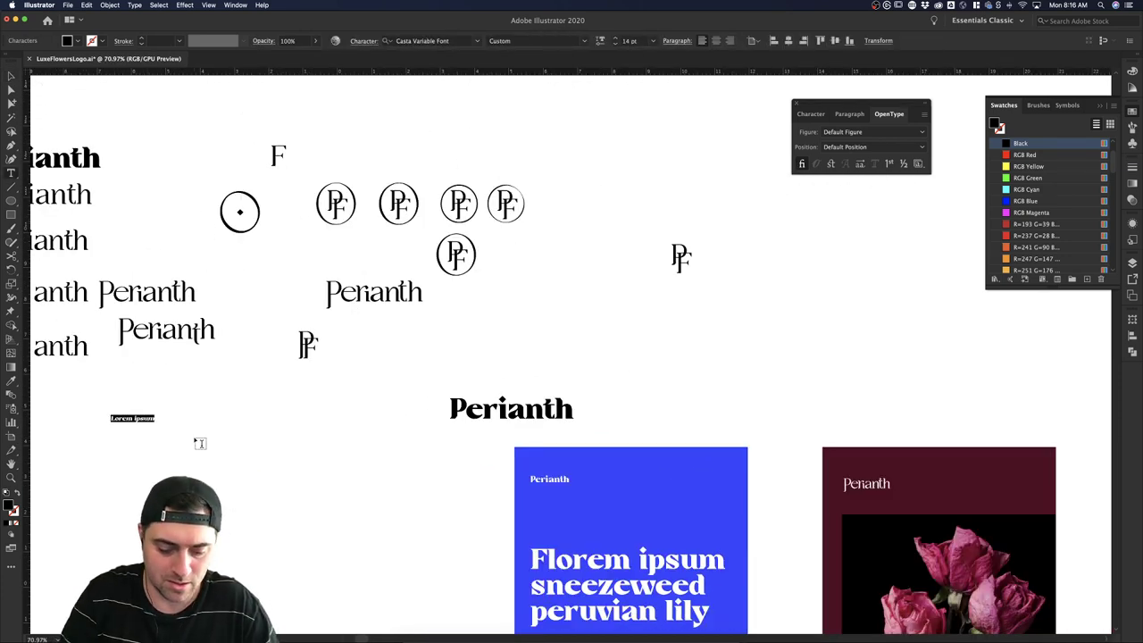
{"action": "left_click", "coordinate": [455, 40]}
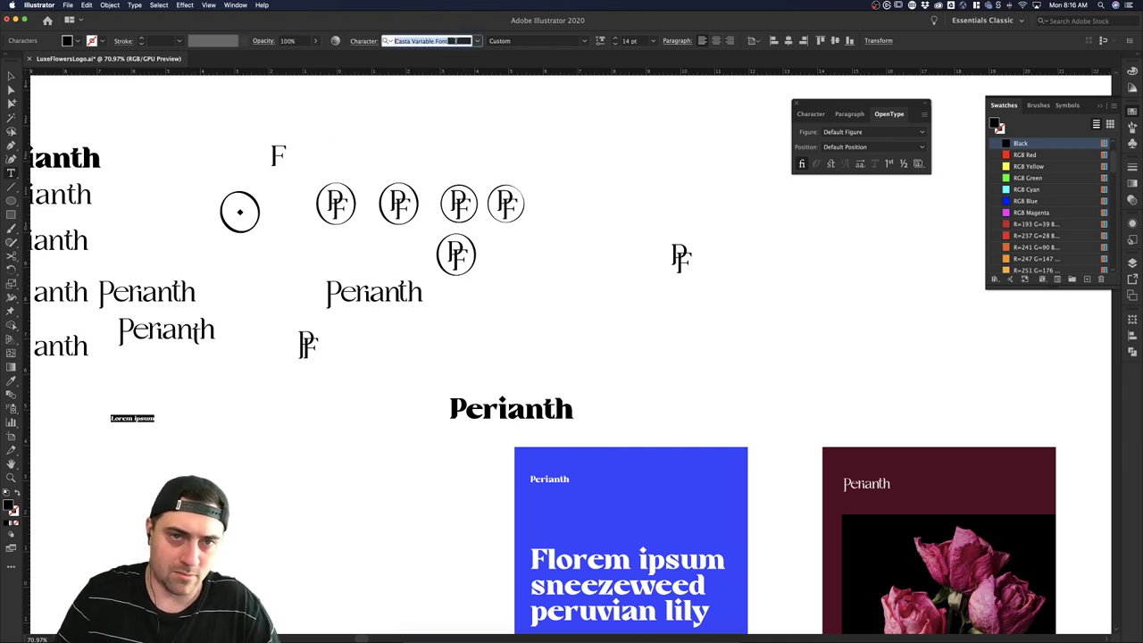
{"action": "type", "text": "open san"}
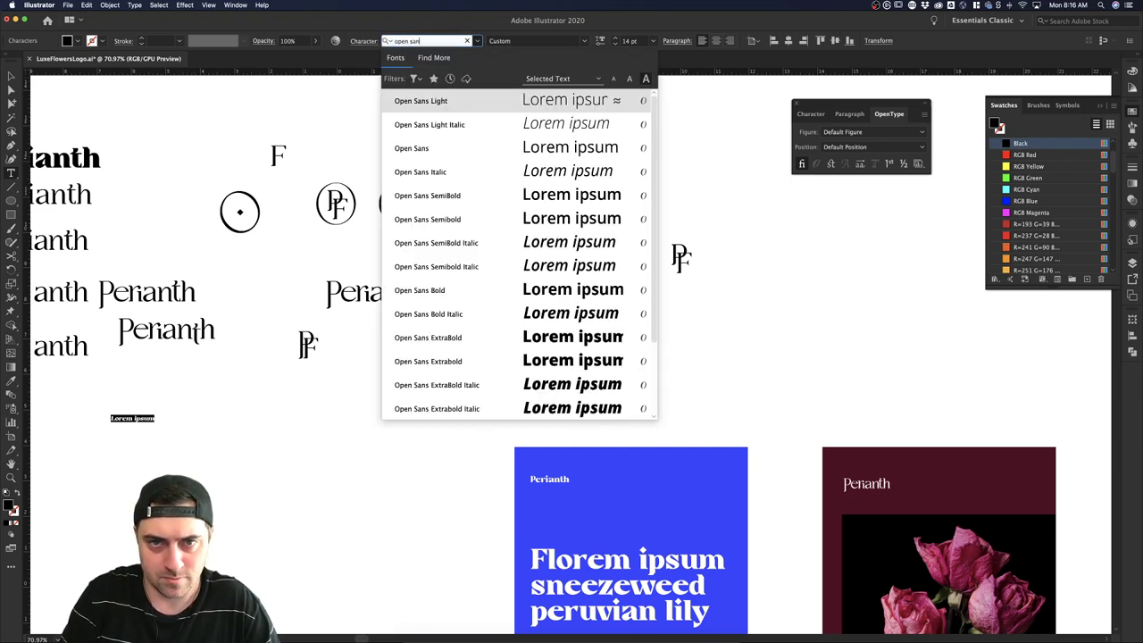
{"action": "key", "text": "Return"}
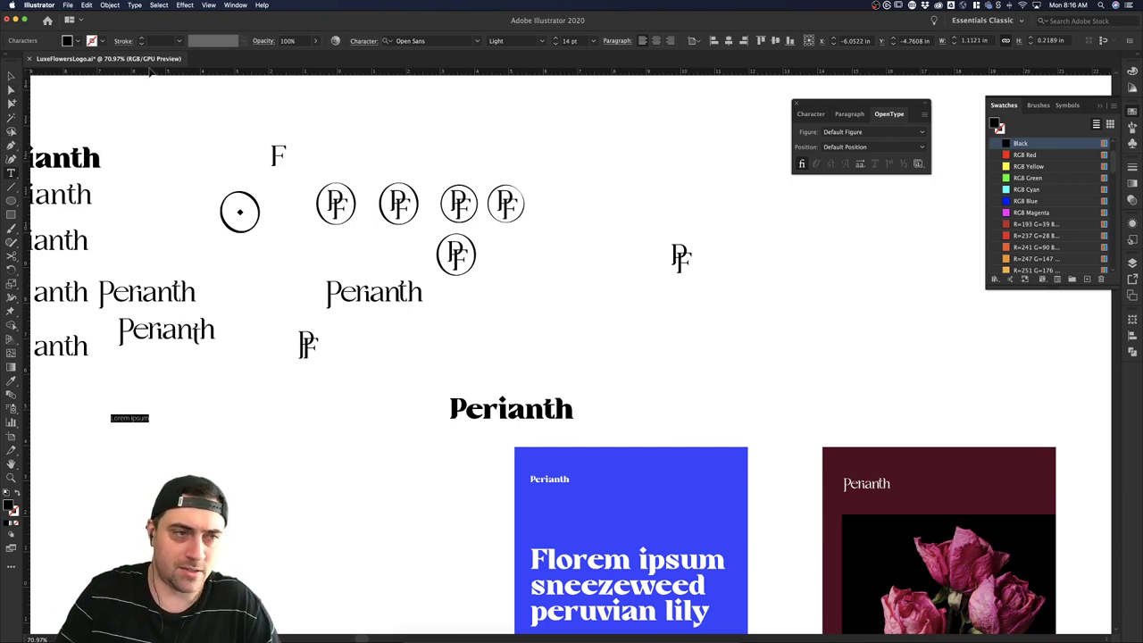
Set the Lorem ipsum text to 60 pt and browse the Open Sans styles, keeping Light.
{"action": "left_click", "coordinate": [592, 40]}
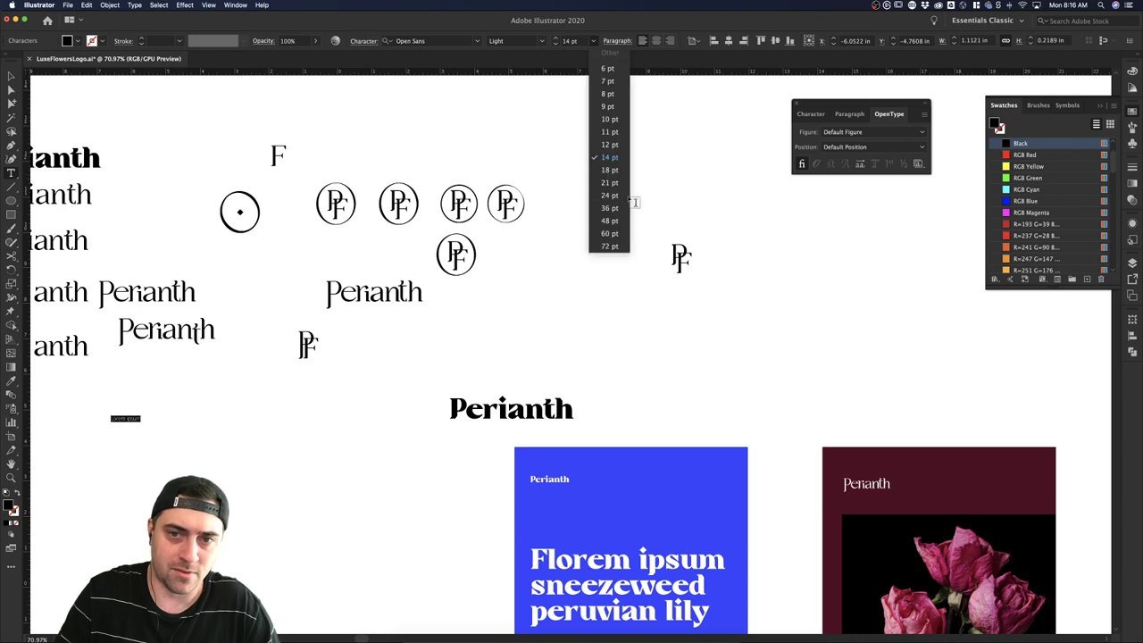
{"action": "left_click", "coordinate": [611, 234]}
{"action": "left_click", "coordinate": [541, 40]}
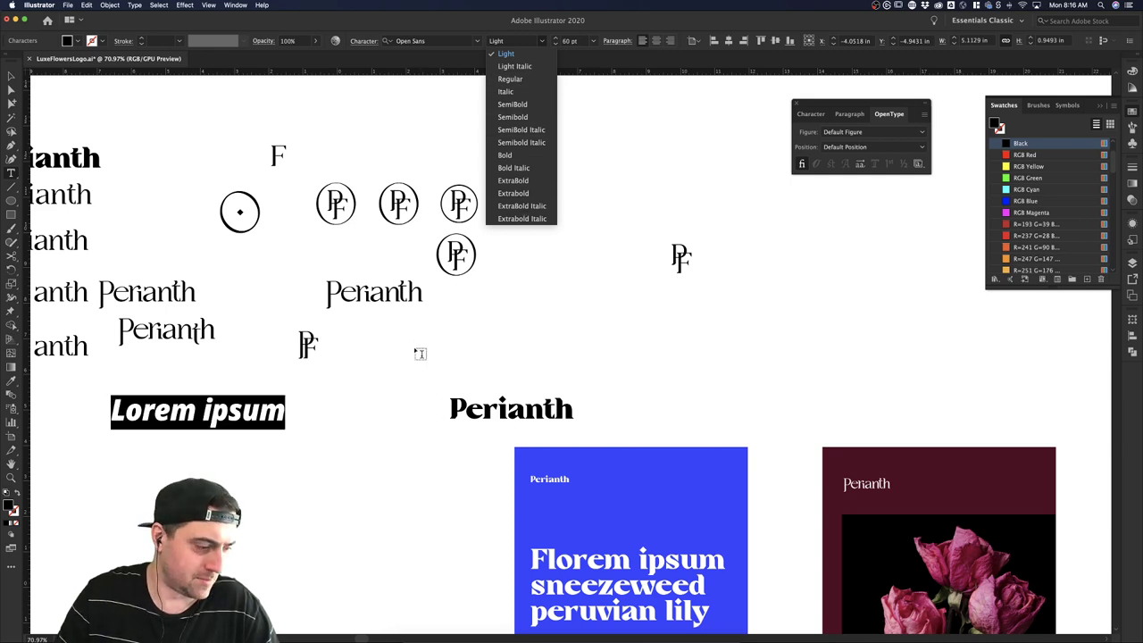
{"action": "left_click", "coordinate": [390, 343]}
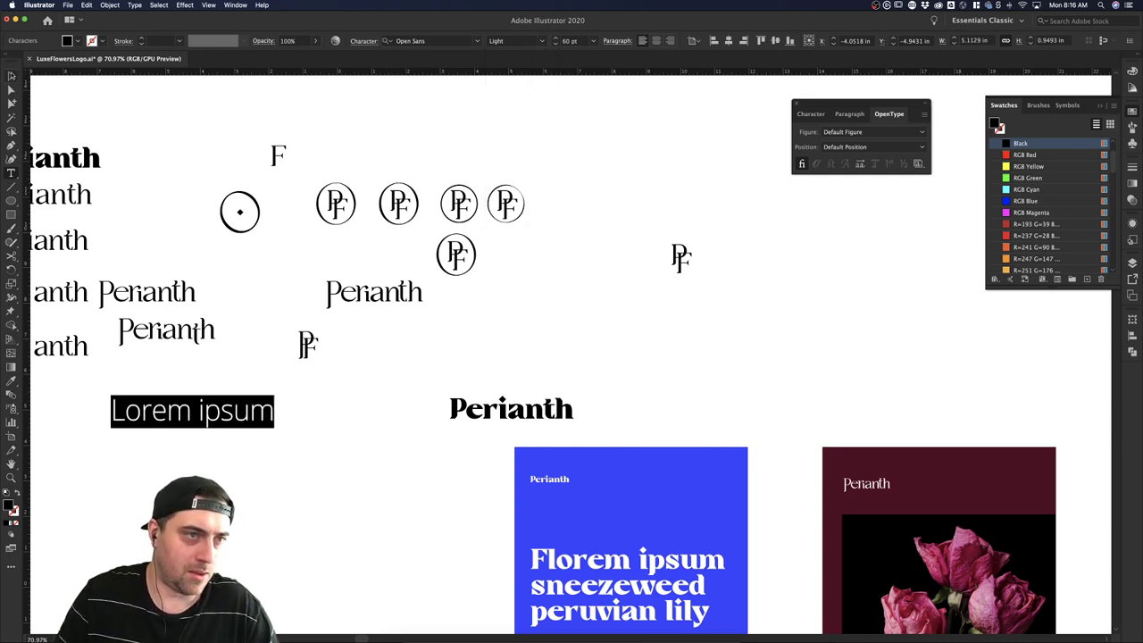
{"action": "key", "text": "Escape"}
Copy the live Perianth text below Lorem ipsum and adjust its variable font to weight 444 and width 5.05.
{"action": "left_click_drag", "start_coordinate": [89, 246], "coordinate": [314, 465]}
{"action": "left_click", "coordinate": [600, 40]}
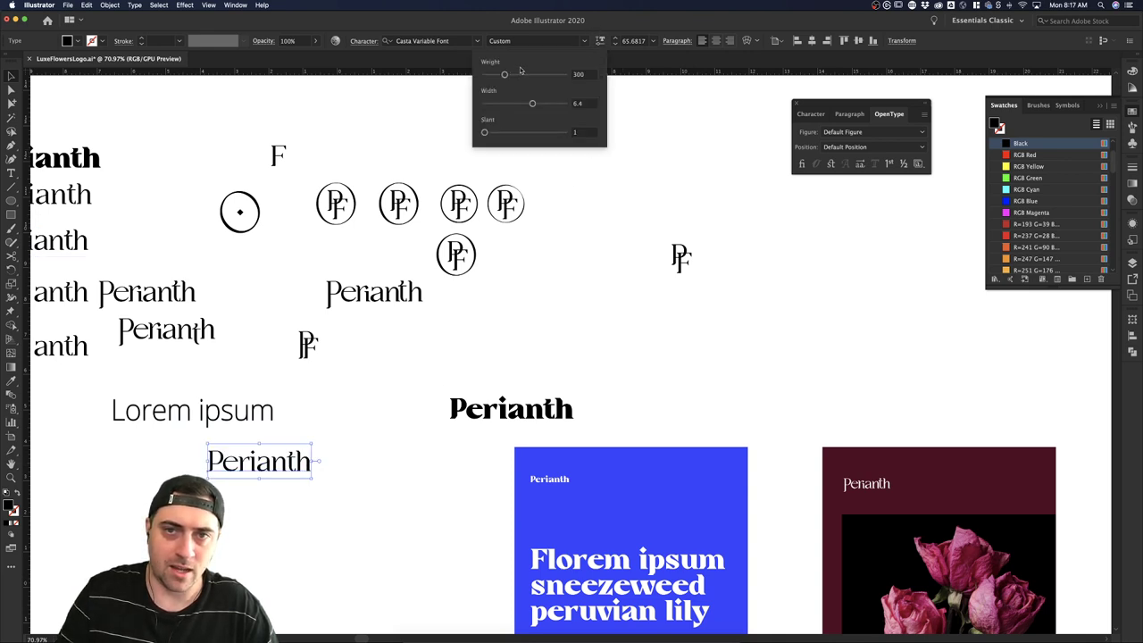
{"action": "left_click_drag", "start_coordinate": [504, 76], "coordinate": [461, 128]}
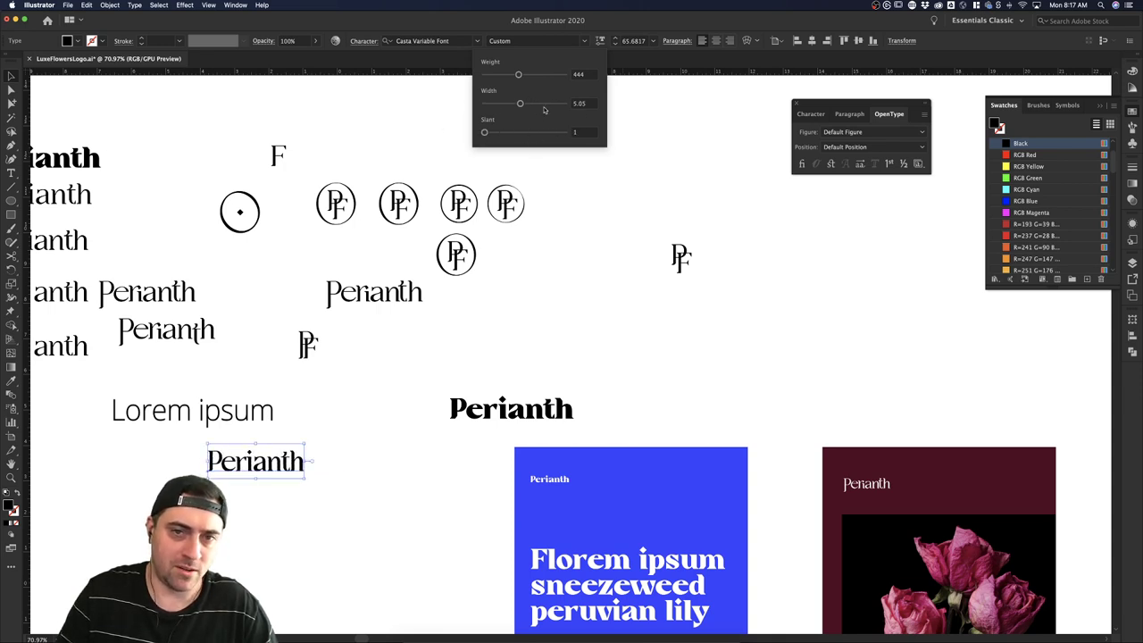
{"action": "left_click_drag", "start_coordinate": [520, 104], "coordinate": [564, 104]}
{"action": "left_click_drag", "start_coordinate": [518, 75], "coordinate": [522, 105]}
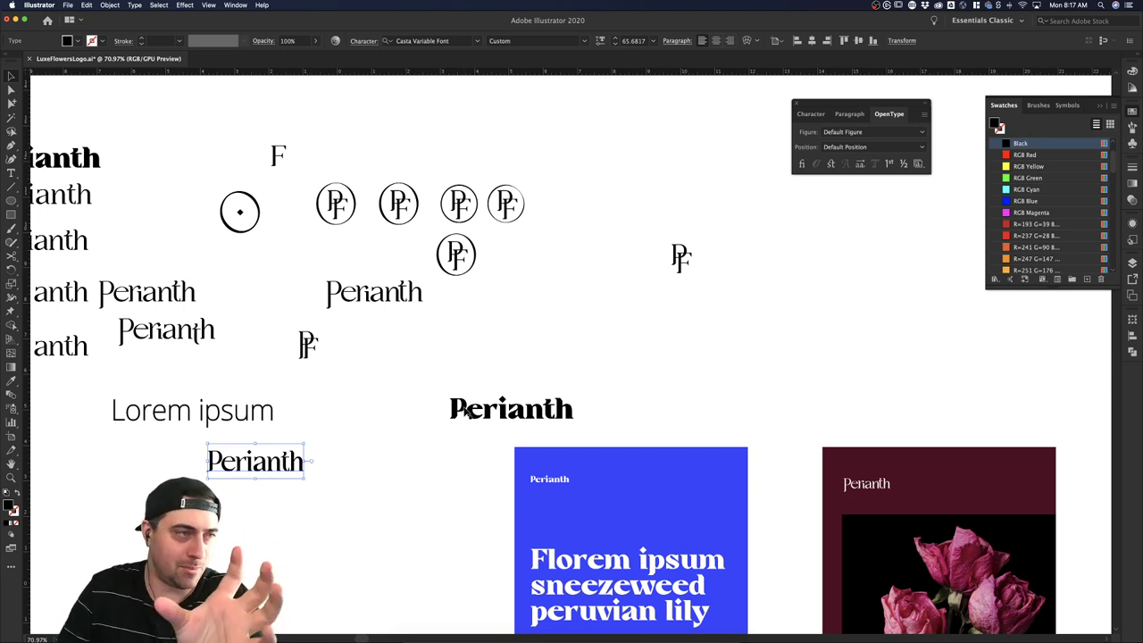
{"action": "left_click", "coordinate": [361, 451]}
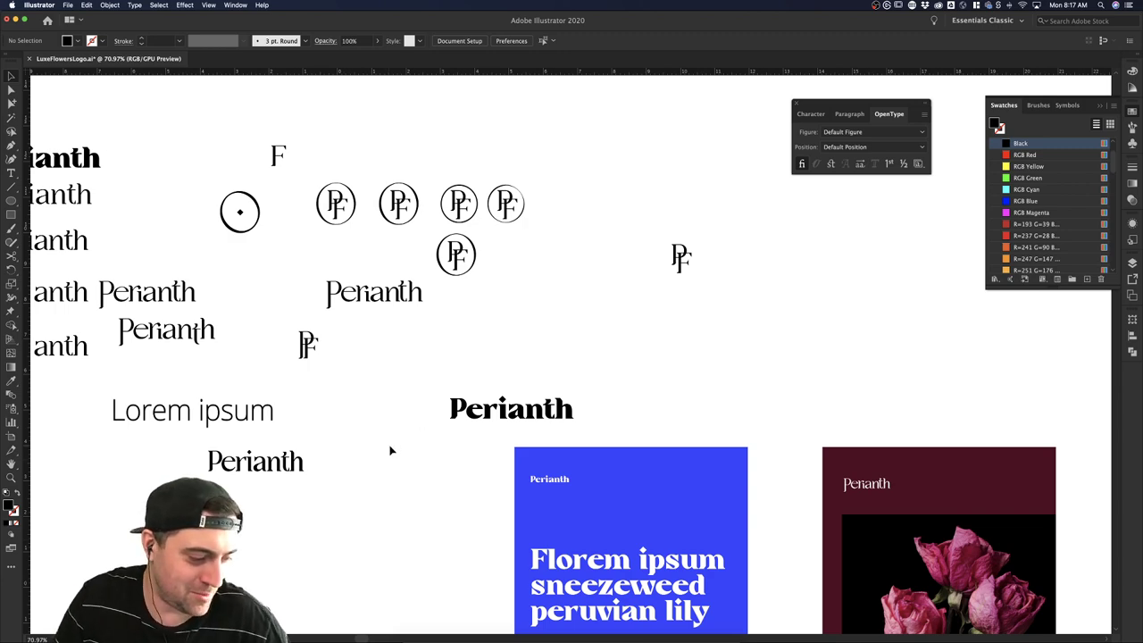
Examine the two patterned squares, comparing the dense PF1 pattern with the spacious hex pattern.
{"action": "scroll", "coordinate": [727, 326], "scroll_direction": "down", "scroll_amount": 5}
{"action": "scroll", "coordinate": [727, 326], "scroll_direction": "right", "scroll_amount": 3}
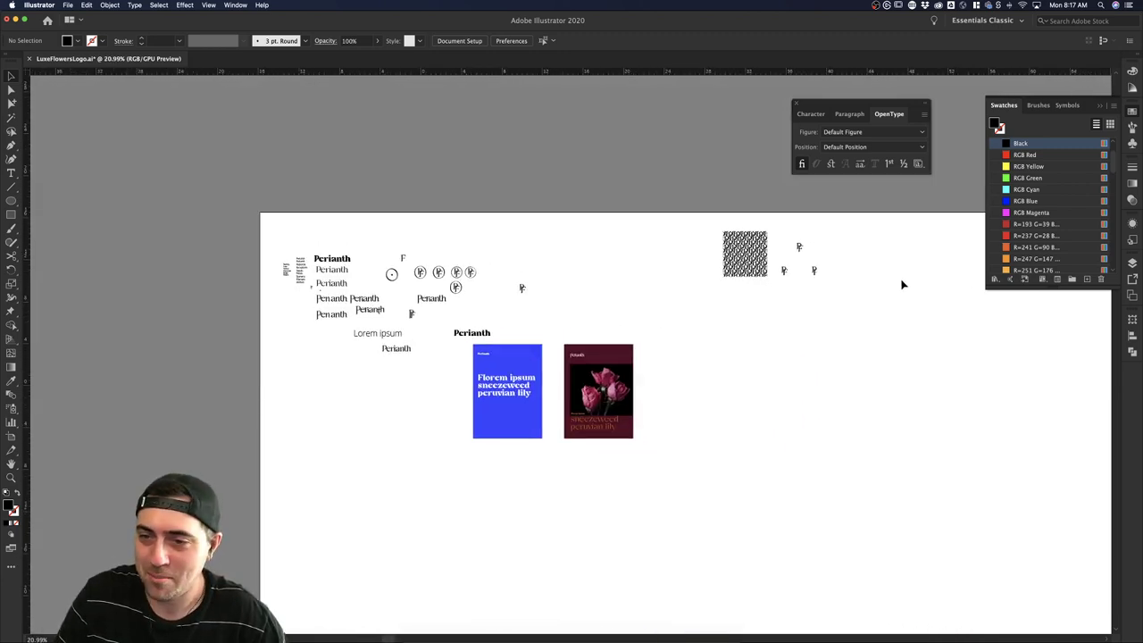
{"action": "scroll", "coordinate": [902, 283], "scroll_direction": "up", "scroll_amount": 4}
{"action": "left_click", "coordinate": [623, 239]}
{"action": "left_click", "coordinate": [698, 264]}
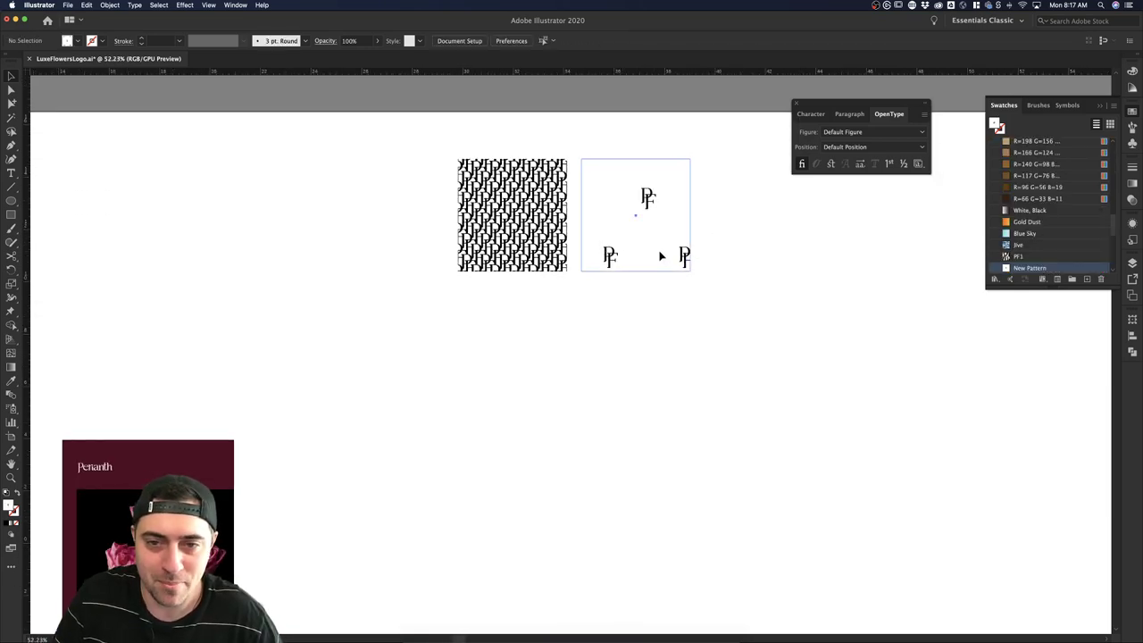
{"action": "left_click", "coordinate": [660, 253]}
{"action": "left_click", "coordinate": [348, 324]}
Review the Perianth wordmark variations together with the small flower ornament and the diamond dot beside them.
{"action": "scroll", "coordinate": [348, 324], "scroll_direction": "left", "scroll_amount": 5}
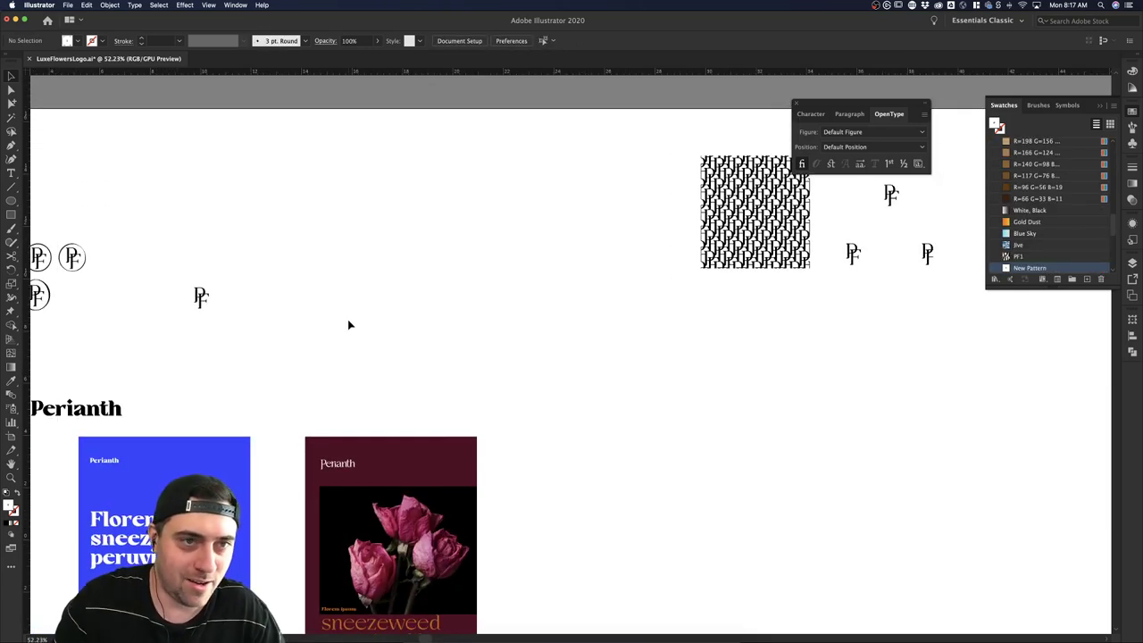
{"action": "scroll", "coordinate": [289, 295], "scroll_direction": "down", "scroll_amount": 3}
{"action": "scroll", "coordinate": [258, 283], "scroll_direction": "up", "scroll_amount": 6}
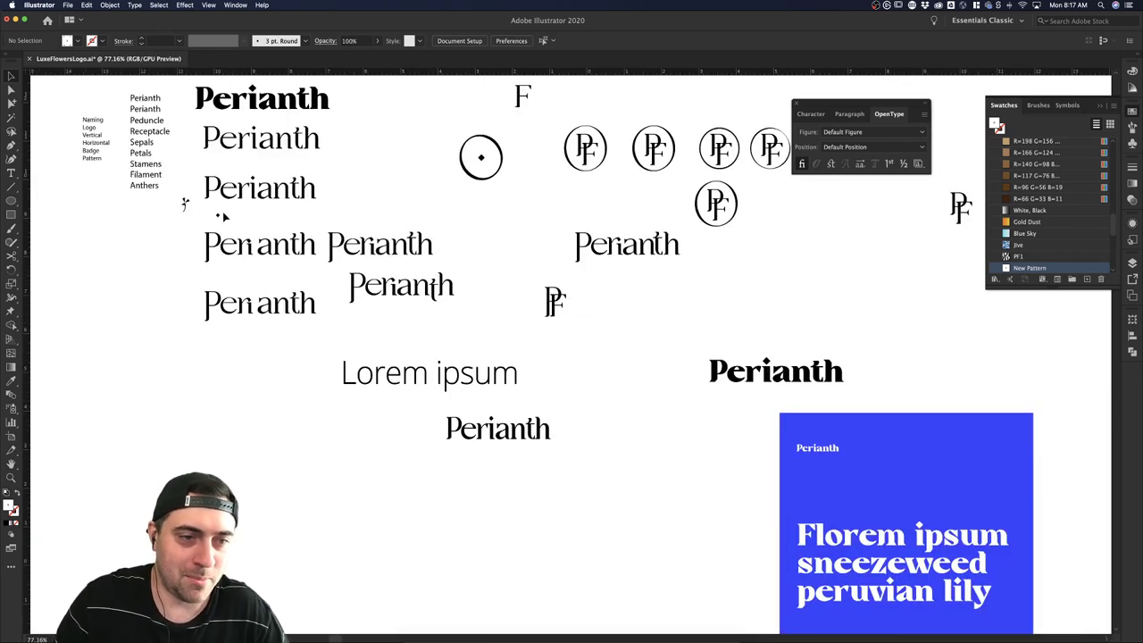
{"action": "scroll", "coordinate": [223, 216], "scroll_direction": "up", "scroll_amount": 2}
{"action": "left_click", "coordinate": [177, 206]}
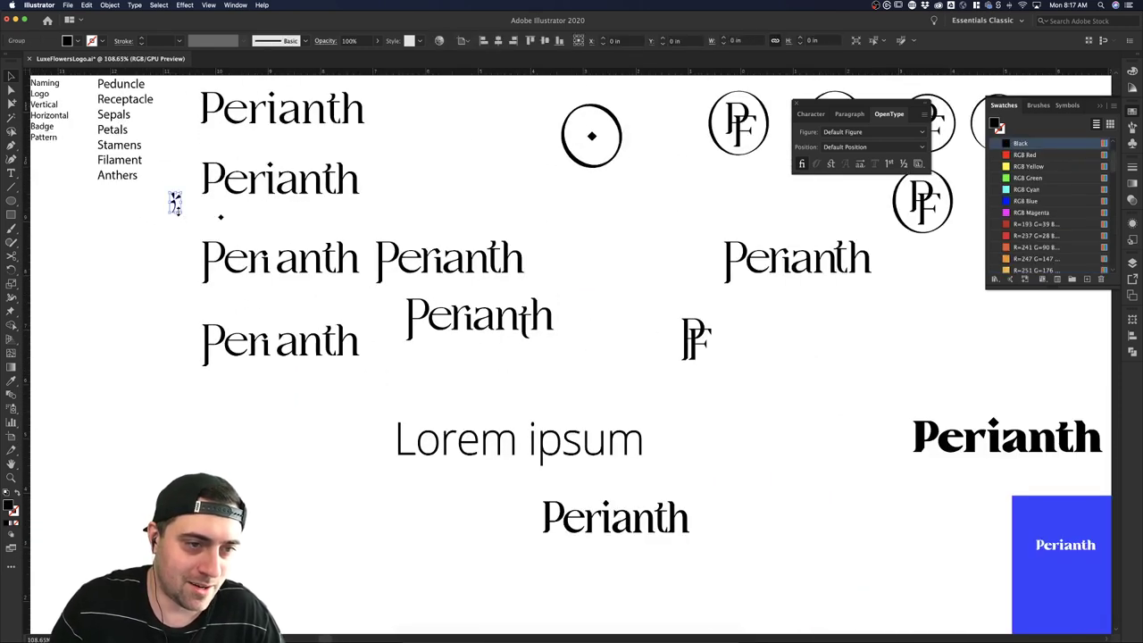
{"action": "left_click", "coordinate": [220, 216]}
{"action": "left_click", "coordinate": [341, 235]}
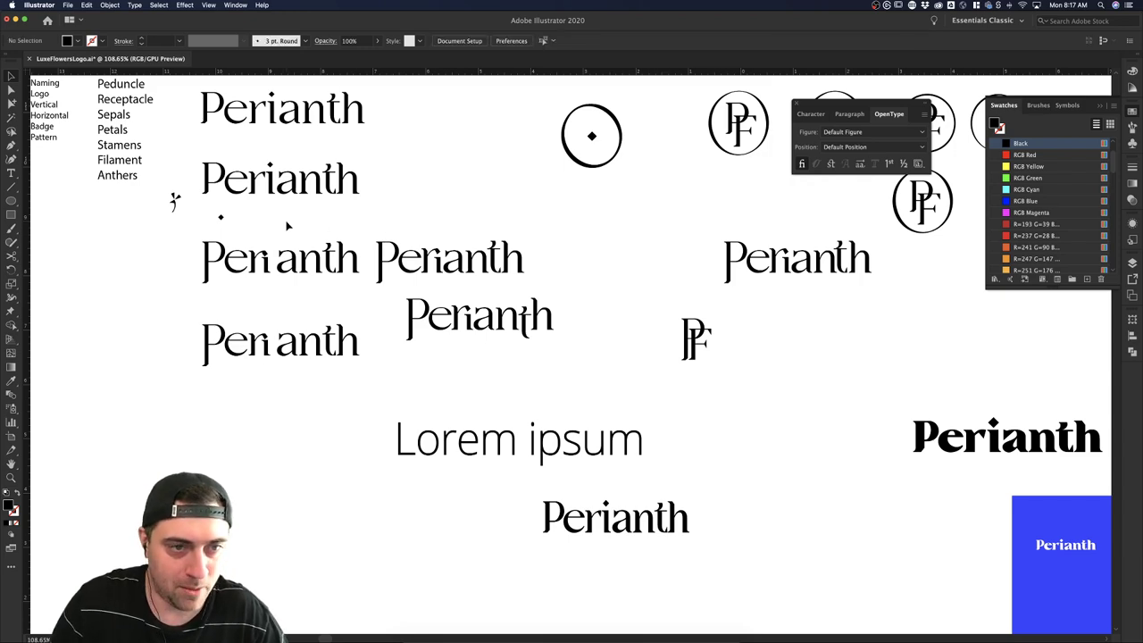
{"action": "scroll", "coordinate": [289, 226], "scroll_direction": "up", "scroll_amount": 3}
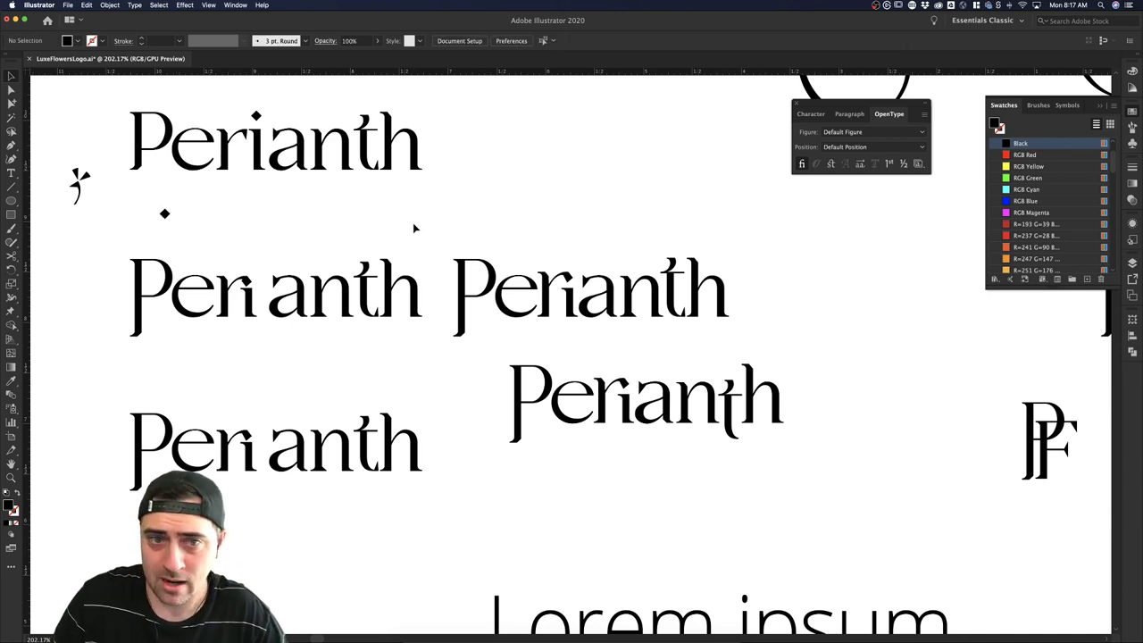
{"action": "scroll", "coordinate": [413, 228], "scroll_direction": "down", "scroll_amount": 3}
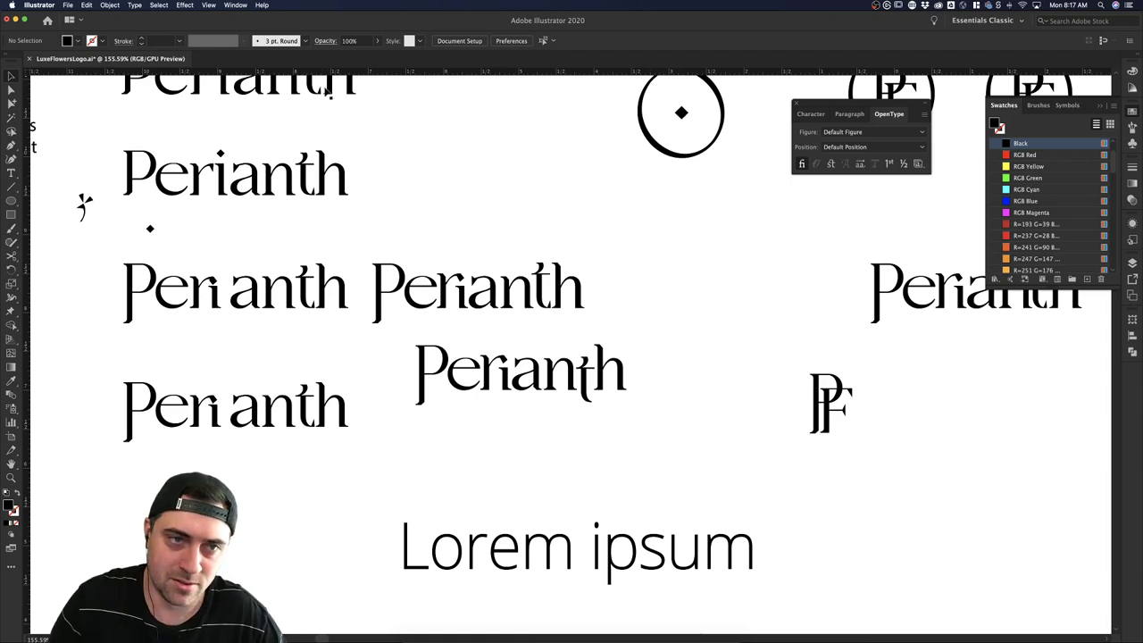
{"action": "scroll", "coordinate": [623, 255], "scroll_direction": "down", "scroll_amount": 3}
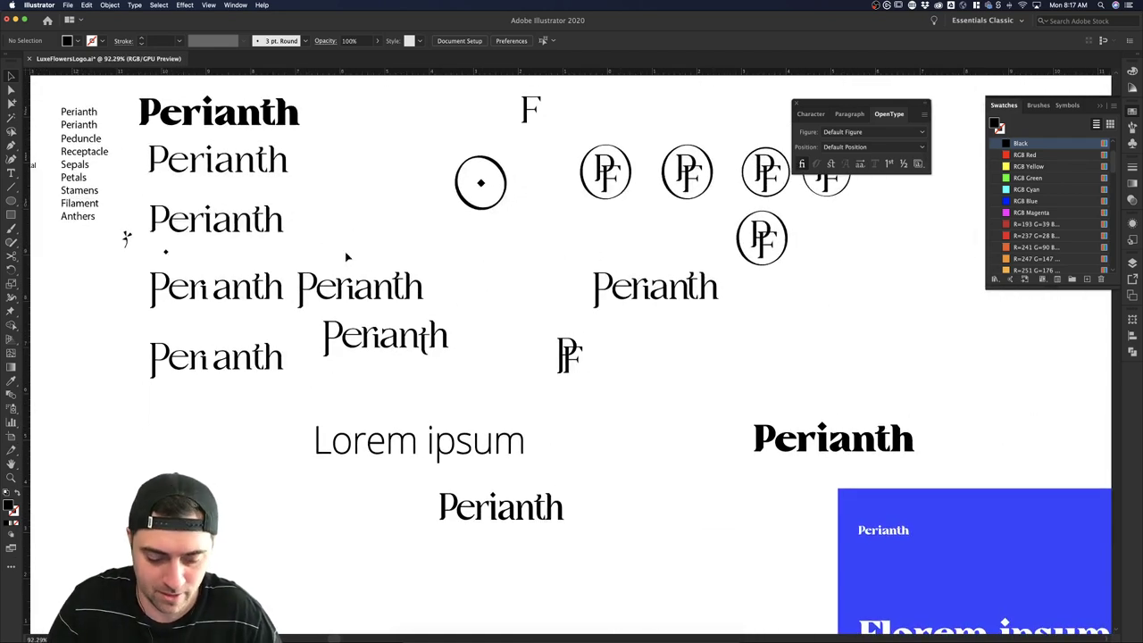
Place a copy of the small black diamond in open space beside the original and make a new pattern from it.
{"action": "key", "text": "super+v"}
{"action": "left_click_drag", "start_coordinate": [202, 256], "coordinate": [354, 263]}
{"action": "left_click", "coordinate": [109, 5]}
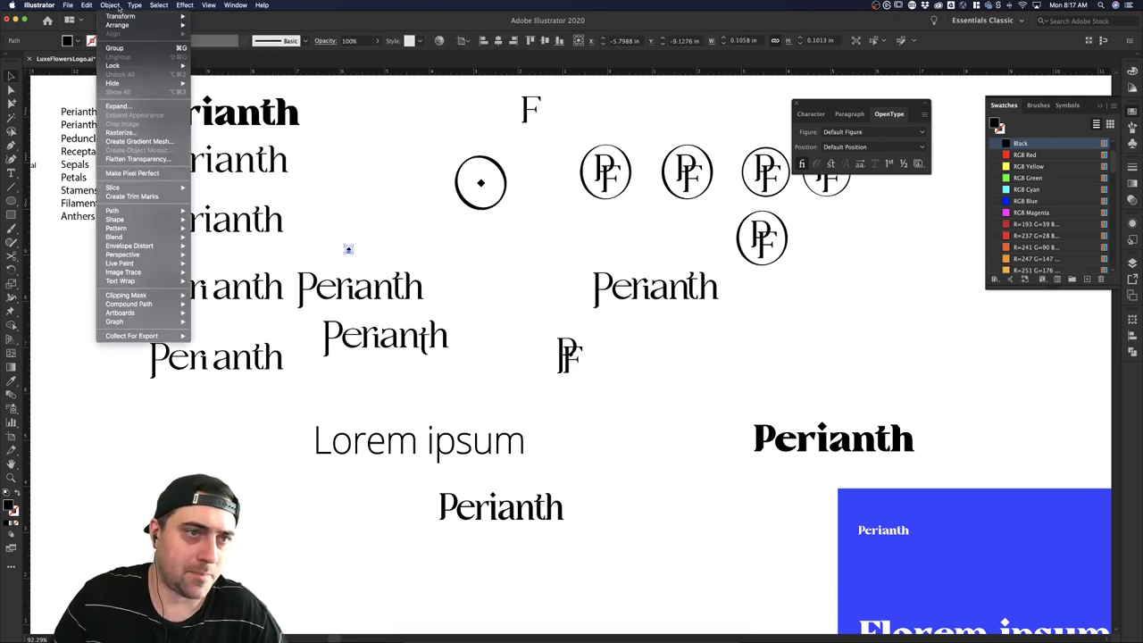
{"action": "mouse_move", "coordinate": [124, 230]}
{"action": "left_click", "coordinate": [204, 230]}
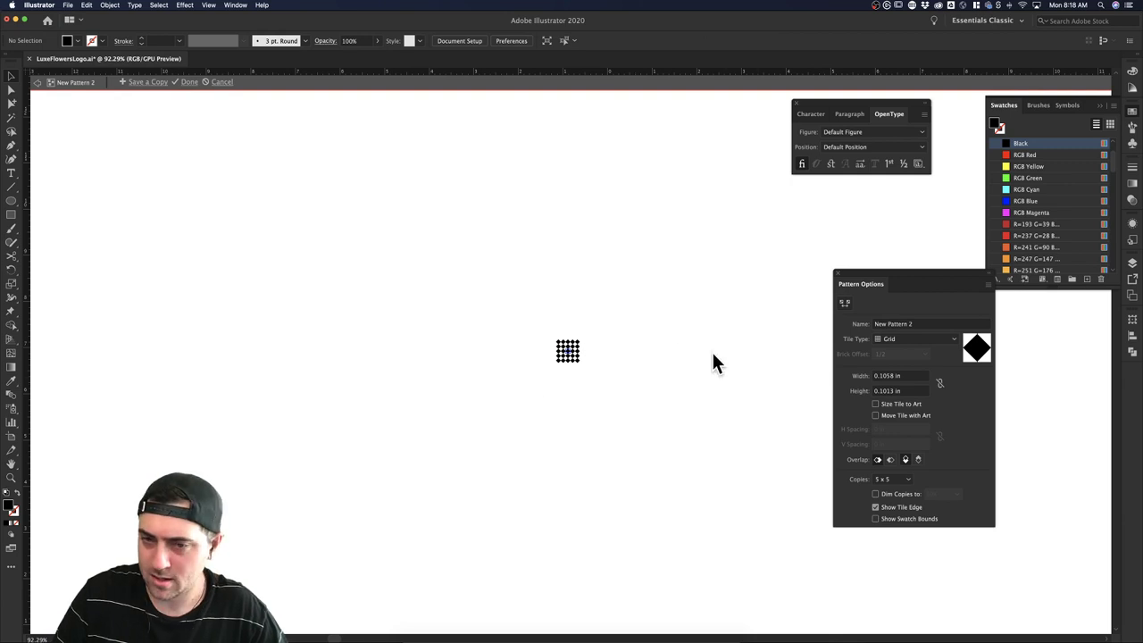
Set the diamond pattern tile's width and height to 3 in.
{"action": "scroll", "coordinate": [595, 337], "scroll_direction": "up", "scroll_amount": 10}
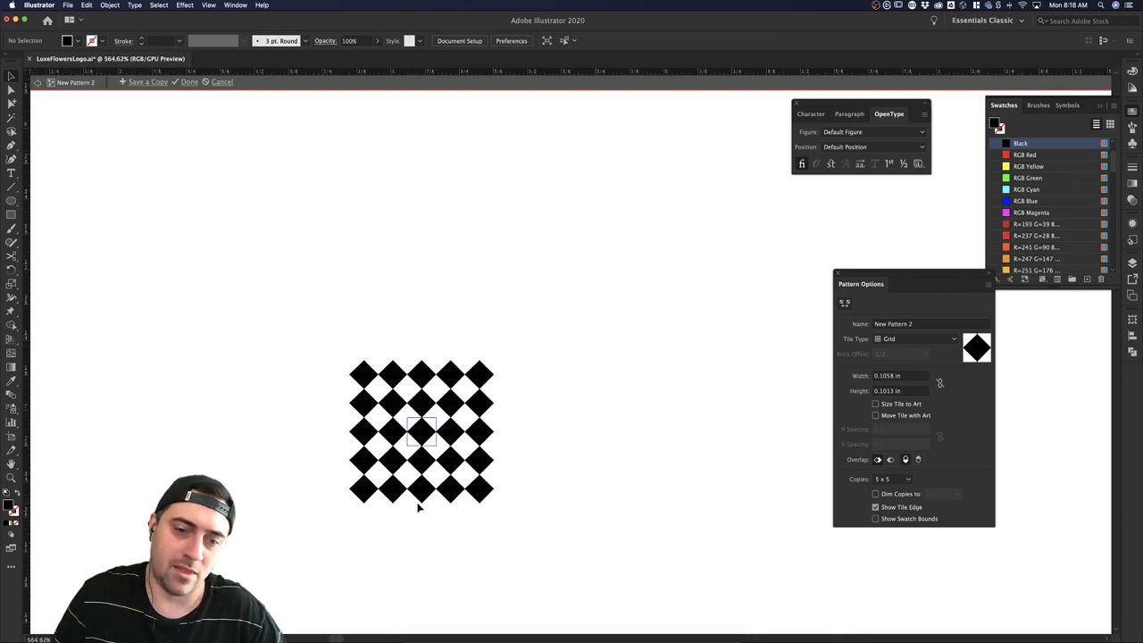
{"action": "left_click", "coordinate": [914, 375]}
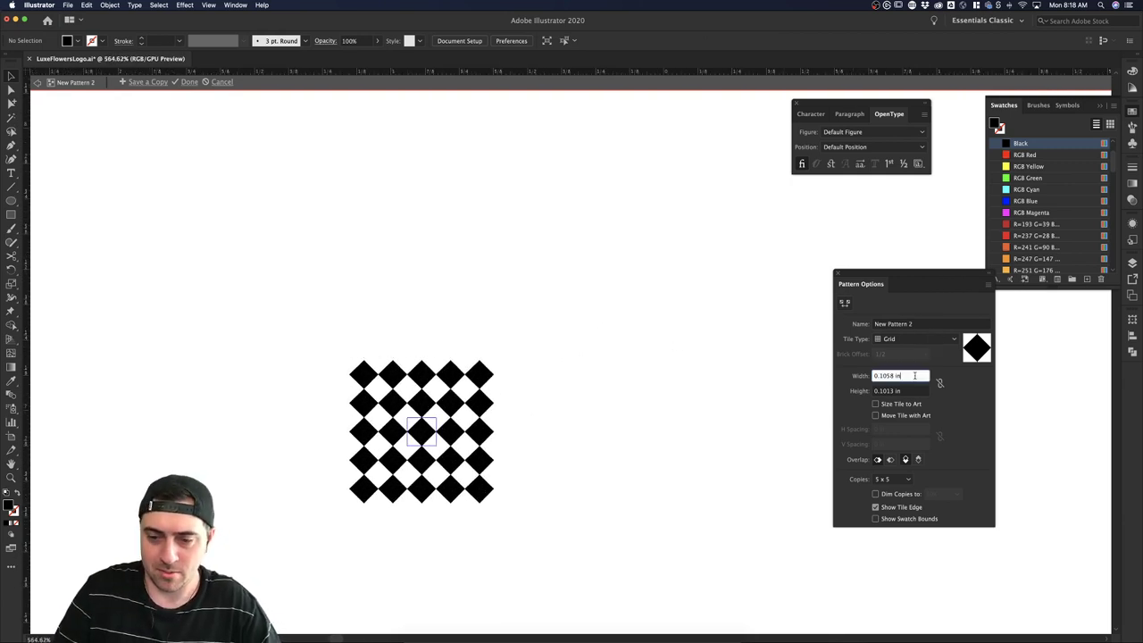
{"action": "triple_click", "coordinate": [914, 375]}
{"action": "type", "text": "1"}
{"action": "key", "text": "Tab"}
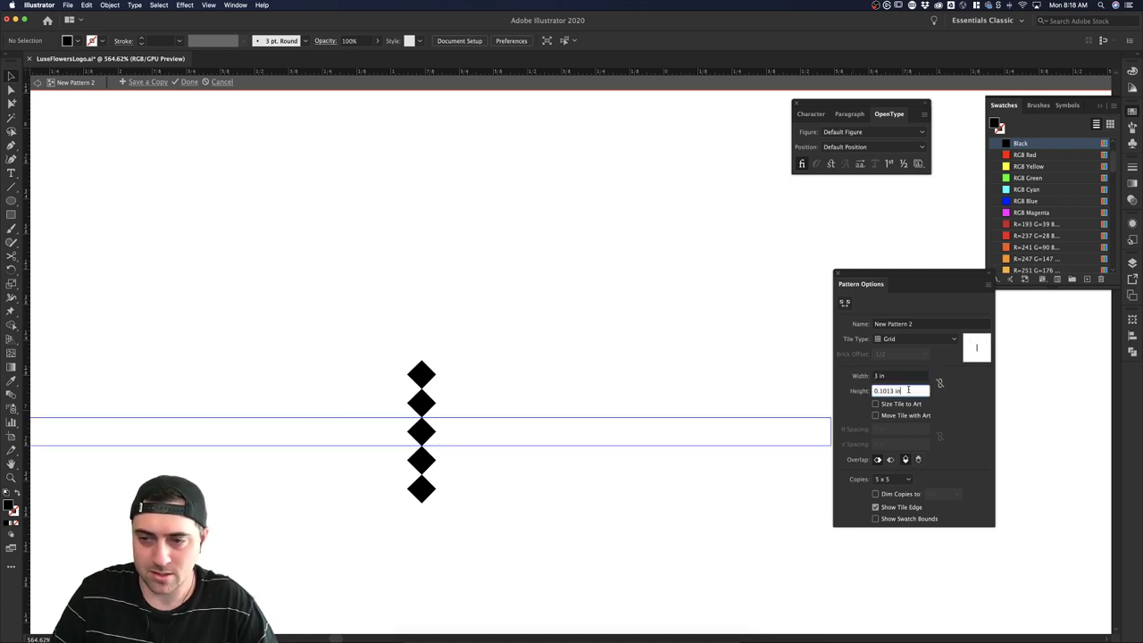
{"action": "left_click", "coordinate": [896, 375]}
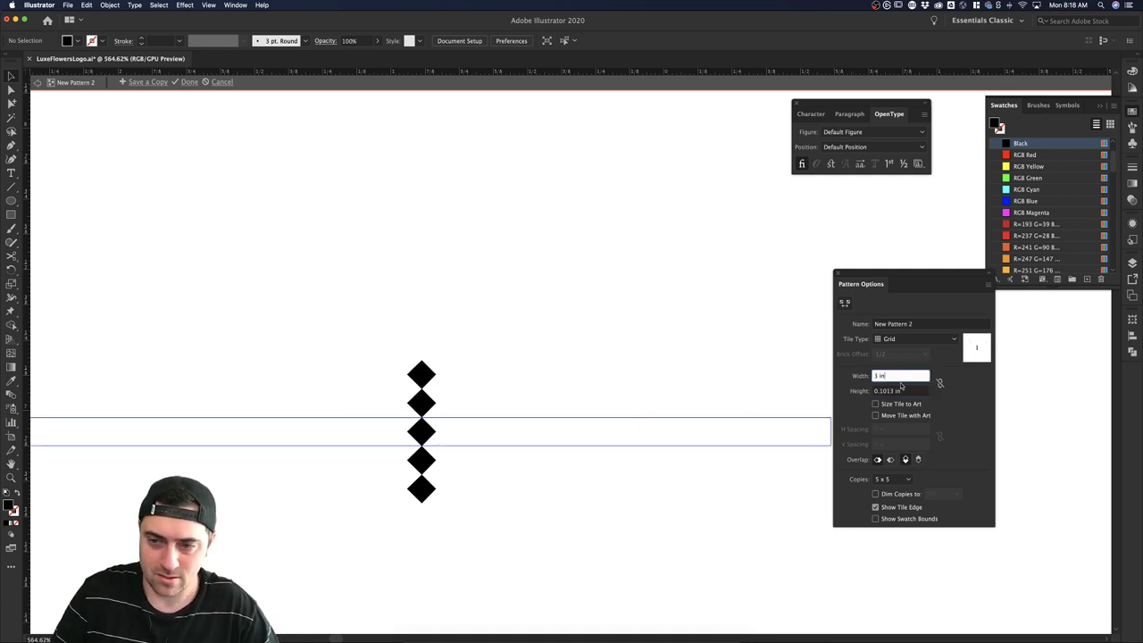
{"action": "key", "text": "Tab"}
{"action": "type", "text": "3"}
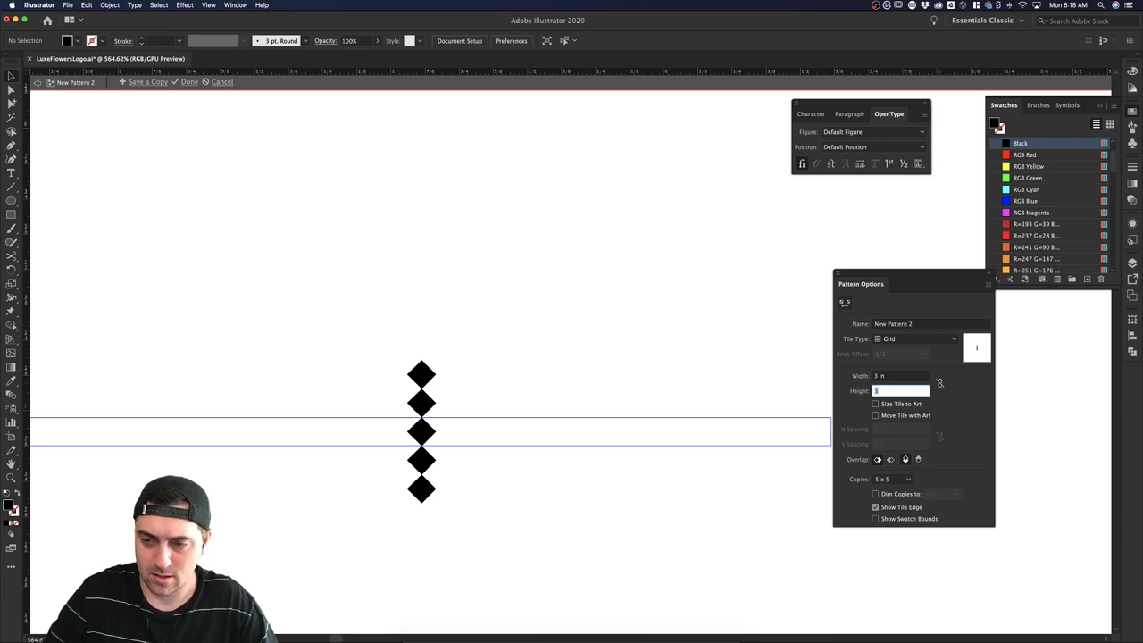
{"action": "left_click", "coordinate": [898, 376]}
Set the diamond pattern tile's width and height to 1 in.
{"action": "key", "text": "super+1"}
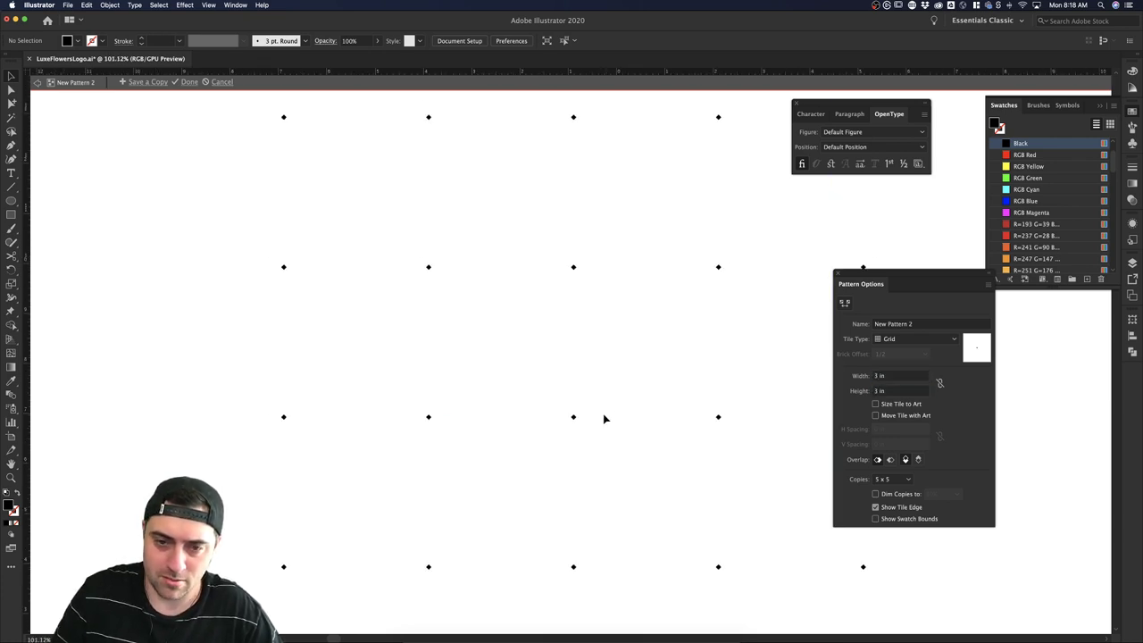
{"action": "left_click_drag", "start_coordinate": [897, 376], "coordinate": [864, 375]}
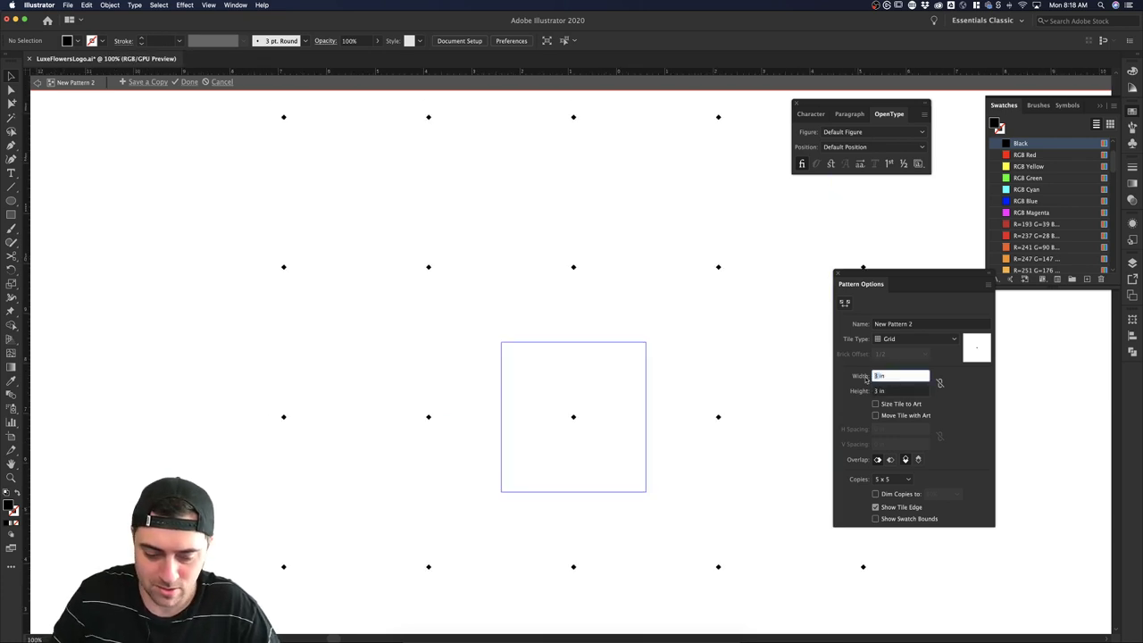
{"action": "type", "text": "1"}
{"action": "left_click", "coordinate": [886, 390]}
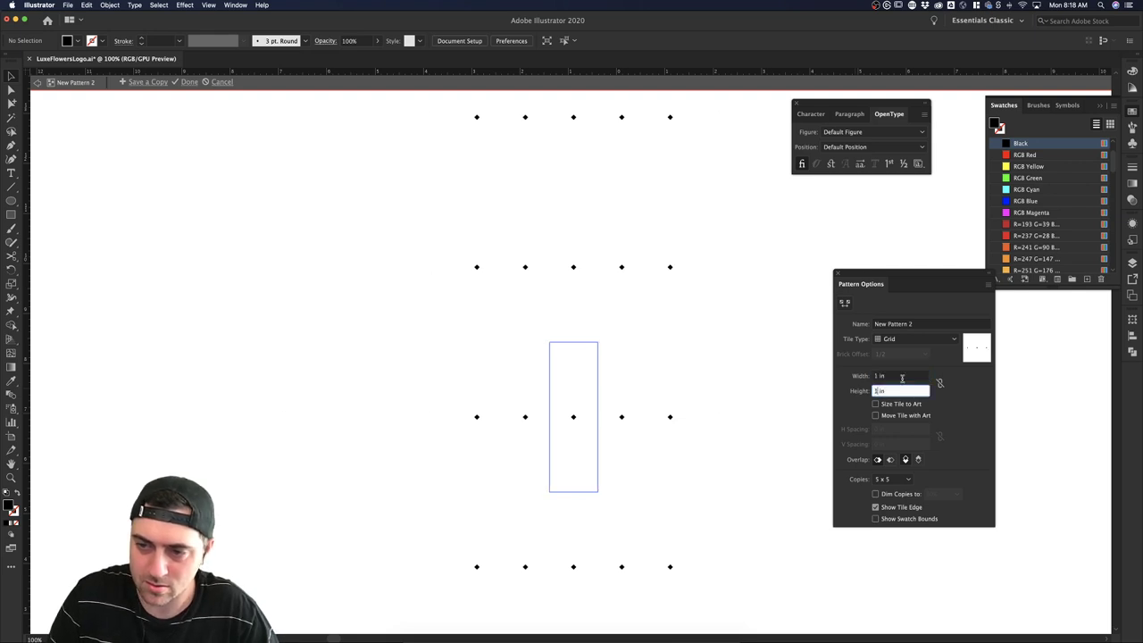
{"action": "type", "text": "1"}
{"action": "left_click", "coordinate": [901, 376]}
{"action": "left_click", "coordinate": [628, 394]}
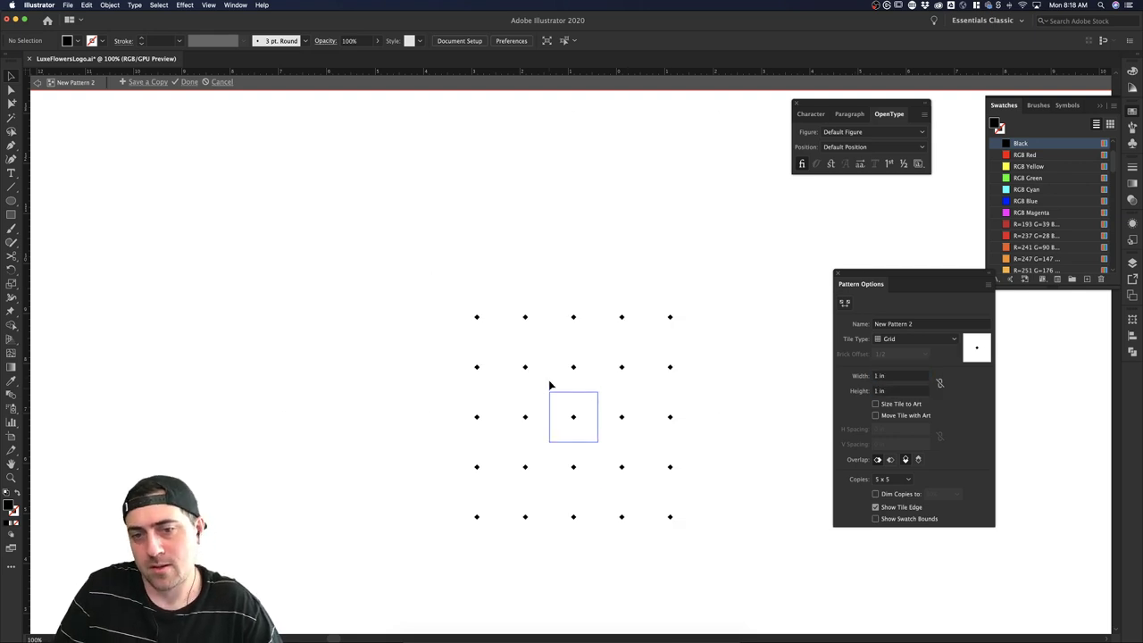
Try the Brick by Row, Brick by Column and Hex by Column tile types, and settle on Hex by Row.
{"action": "scroll", "coordinate": [550, 385], "scroll_direction": "down", "scroll_amount": 1}
{"action": "scroll", "coordinate": [550, 385], "scroll_direction": "up", "scroll_amount": 5}
{"action": "scroll", "coordinate": [550, 385], "scroll_direction": "down", "scroll_amount": 3}
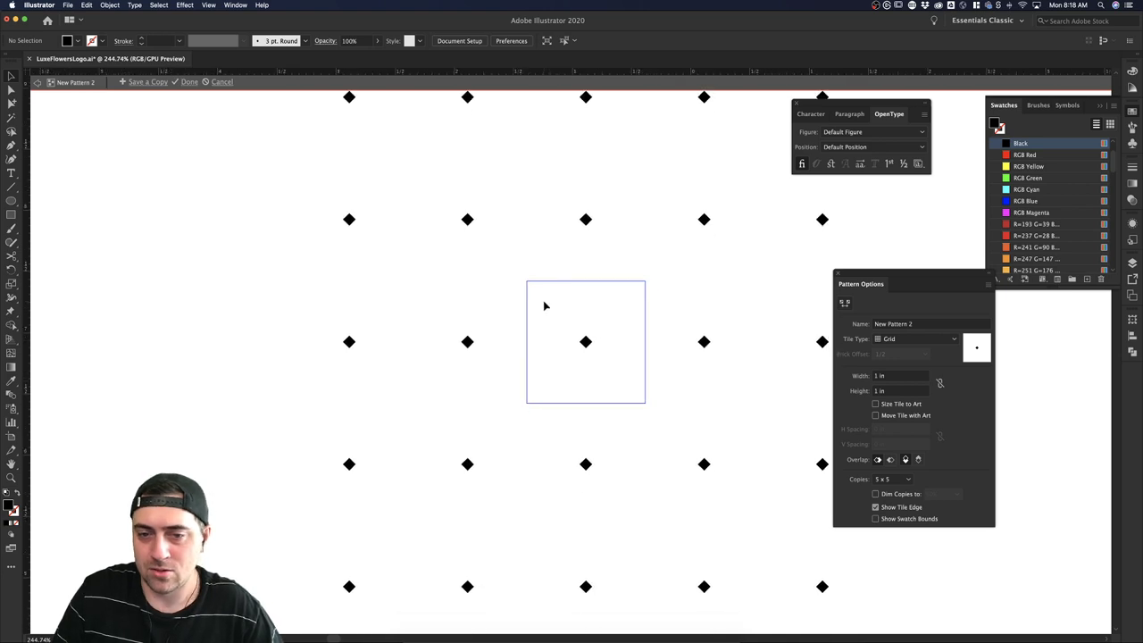
{"action": "left_click_drag", "start_coordinate": [545, 305], "coordinate": [638, 374]}
{"action": "left_click", "coordinate": [915, 339]}
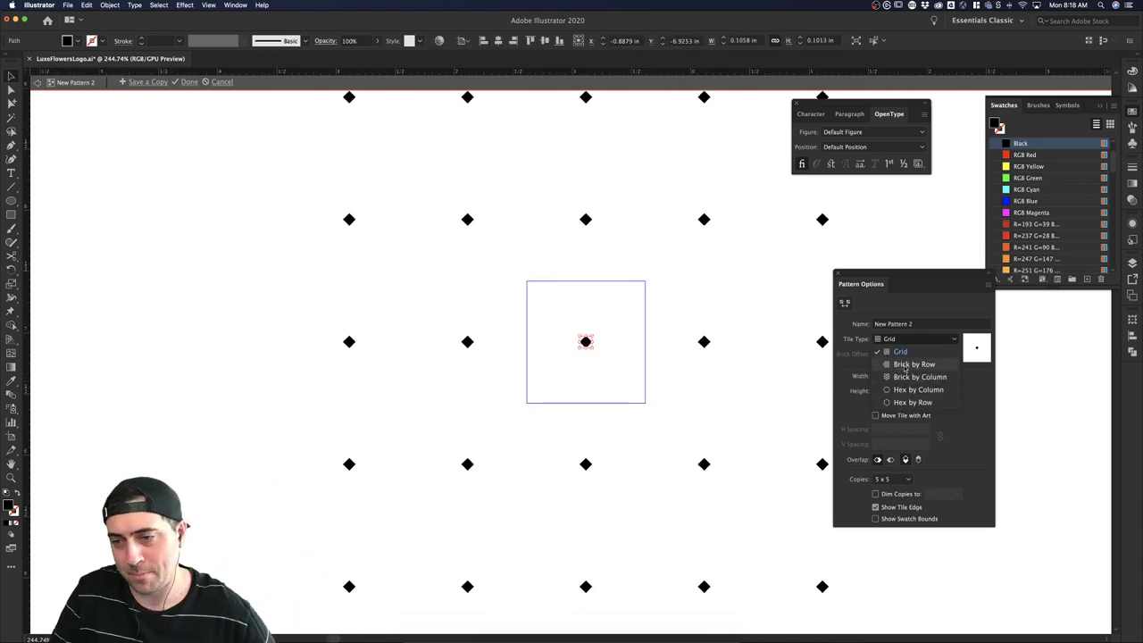
{"action": "left_click", "coordinate": [911, 364]}
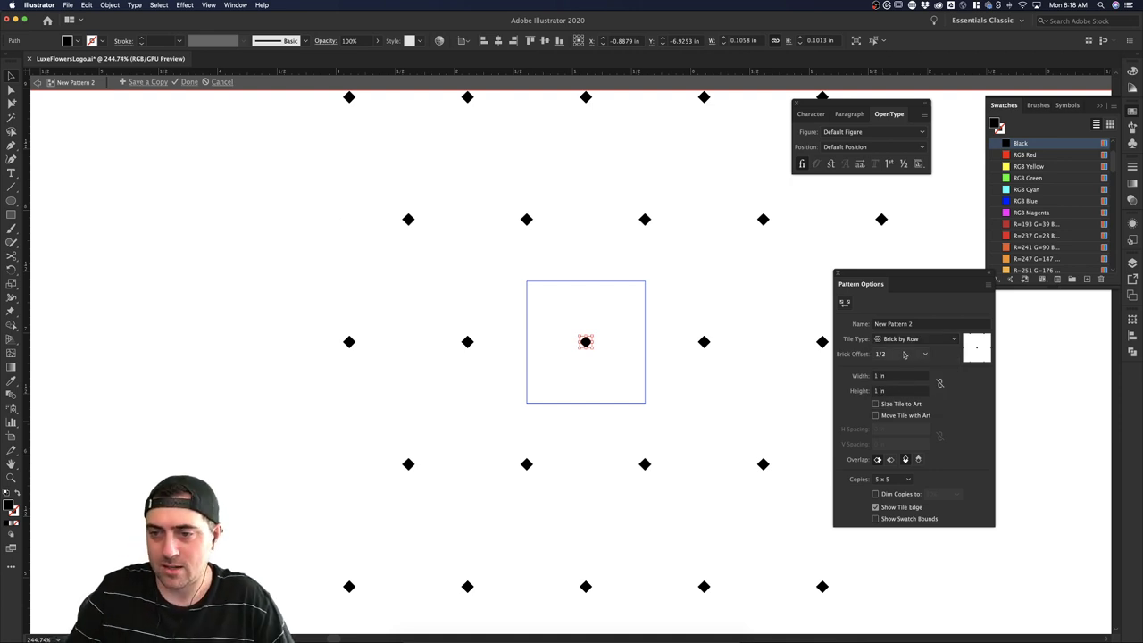
{"action": "left_click", "coordinate": [903, 339]}
{"action": "left_click", "coordinate": [901, 377]}
{"action": "left_click", "coordinate": [902, 341]}
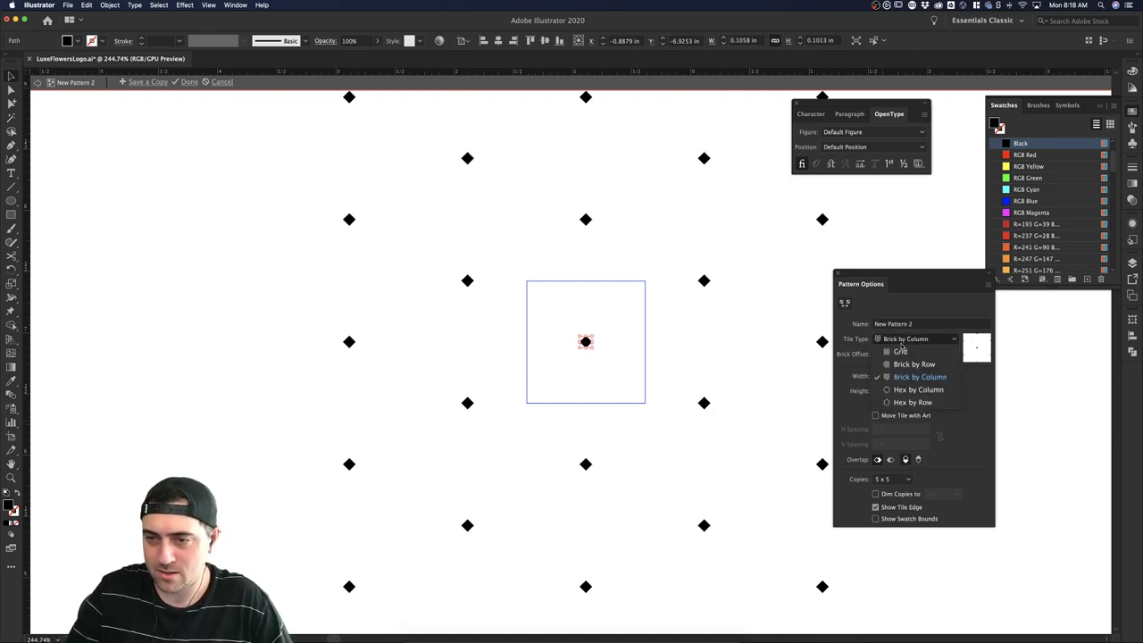
{"action": "left_click", "coordinate": [910, 390]}
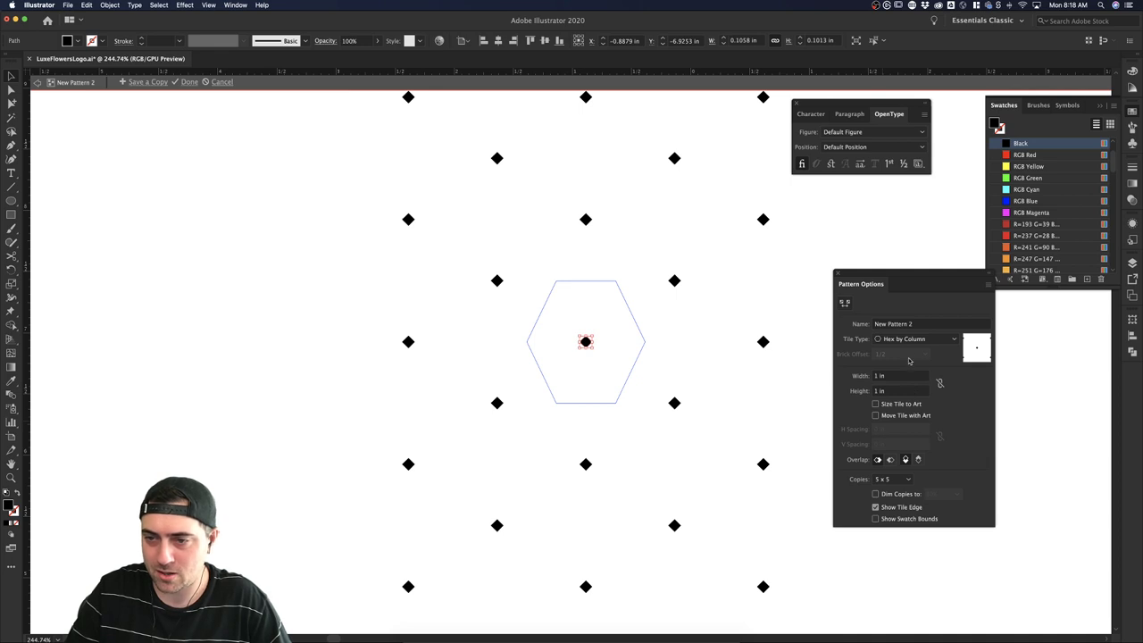
{"action": "left_click", "coordinate": [906, 339]}
{"action": "left_click", "coordinate": [893, 402]}
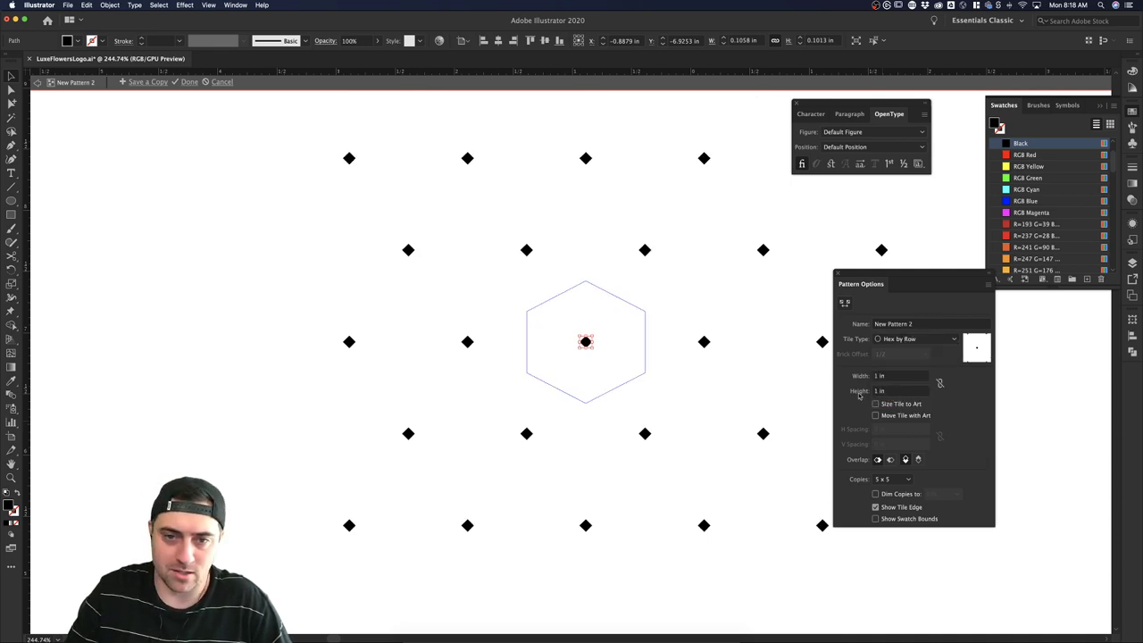
{"action": "left_click", "coordinate": [648, 365]}
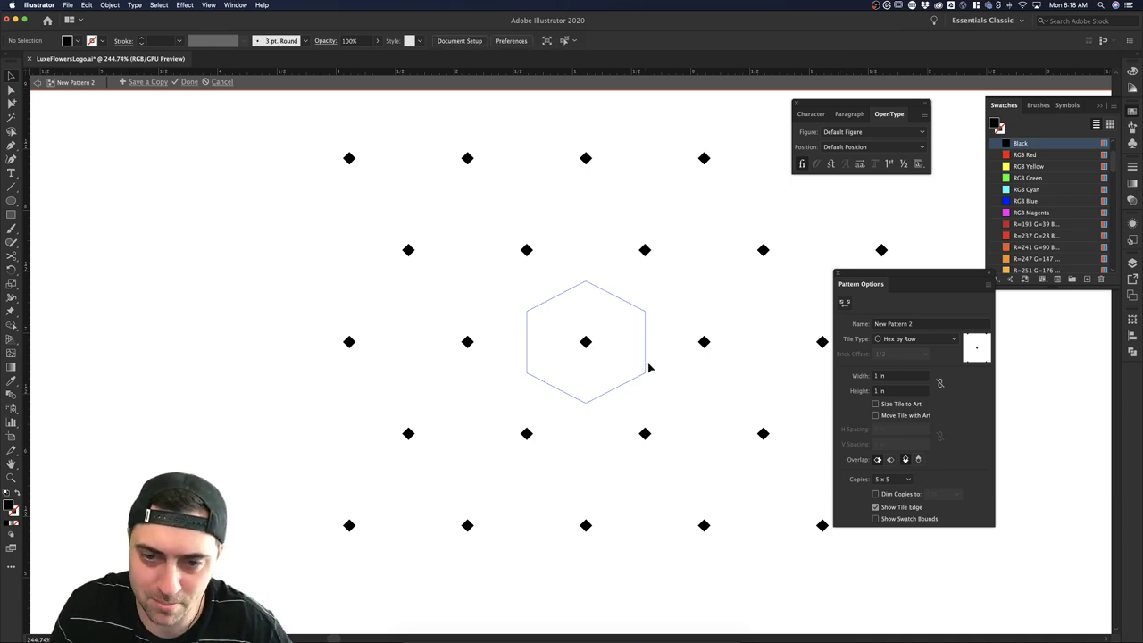
Reduce the diamond pattern's hex tile to 0.5 in wide and 0.5 in high, and leave pattern editing.
{"action": "scroll", "coordinate": [661, 366], "scroll_direction": "down", "scroll_amount": 6}
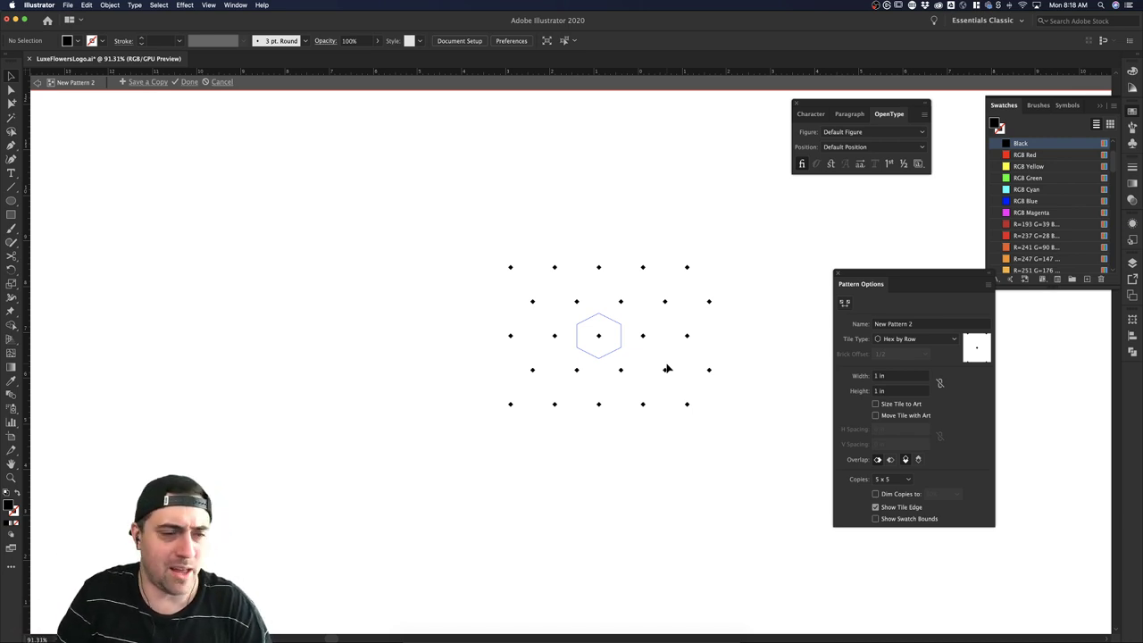
{"action": "left_click", "coordinate": [877, 375]}
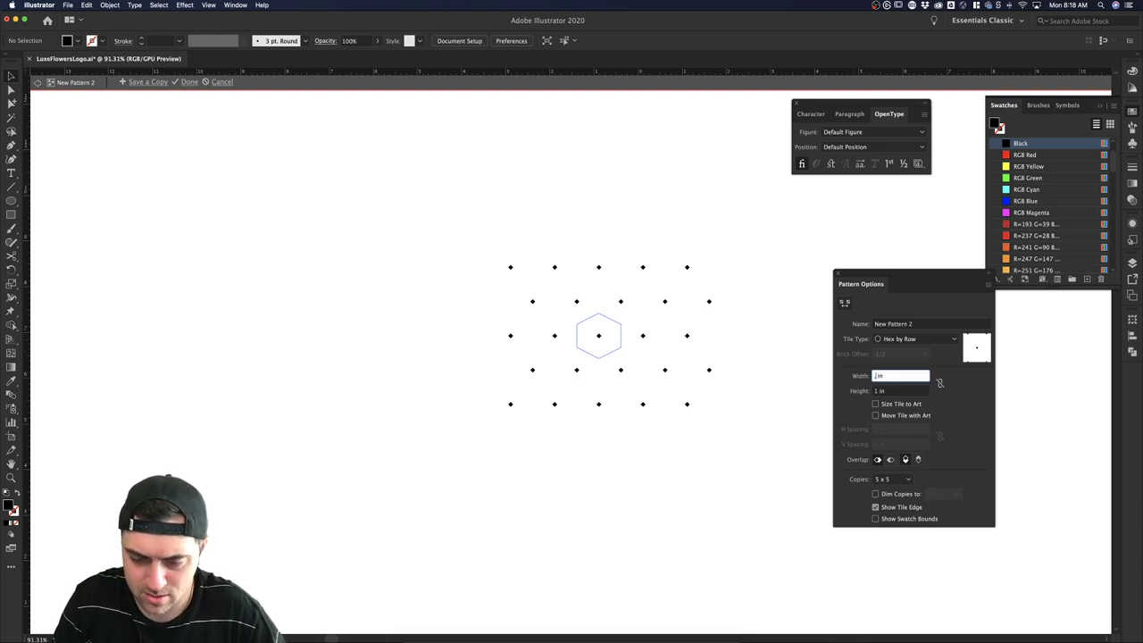
{"action": "type", "text": ".5"}
{"action": "left_click", "coordinate": [879, 390]}
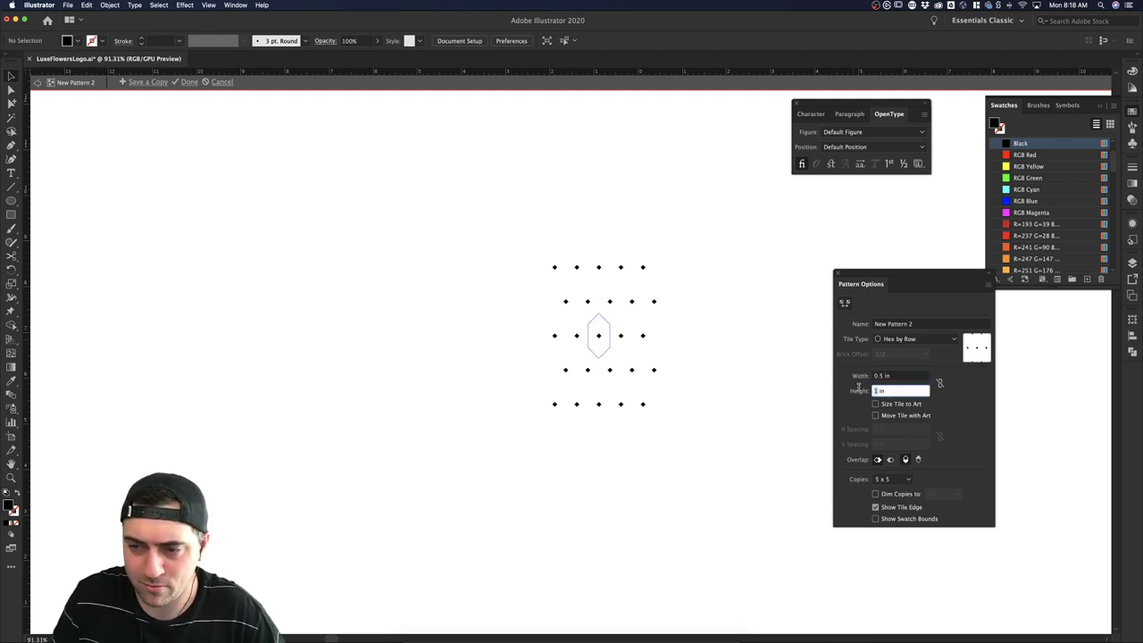
{"action": "type", "text": ".5"}
{"action": "key", "text": "Return"}
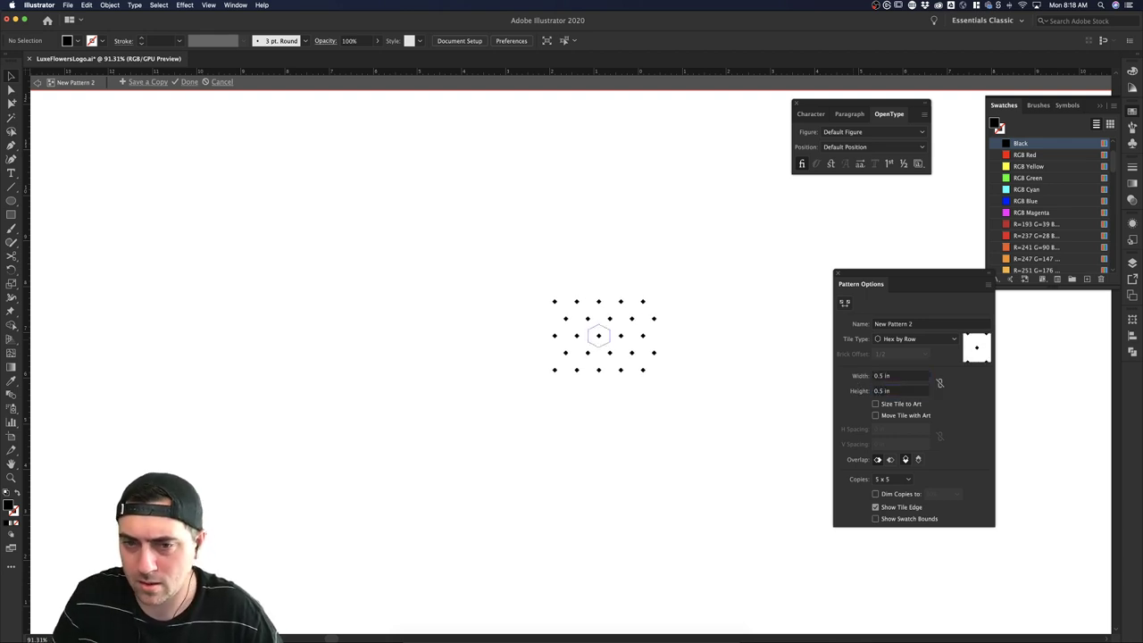
{"action": "double_click", "coordinate": [740, 389]}
Duplicate the burgundy Perianth flower card directly beside the original.
{"action": "scroll", "coordinate": [708, 390], "scroll_direction": "down", "scroll_amount": 5}
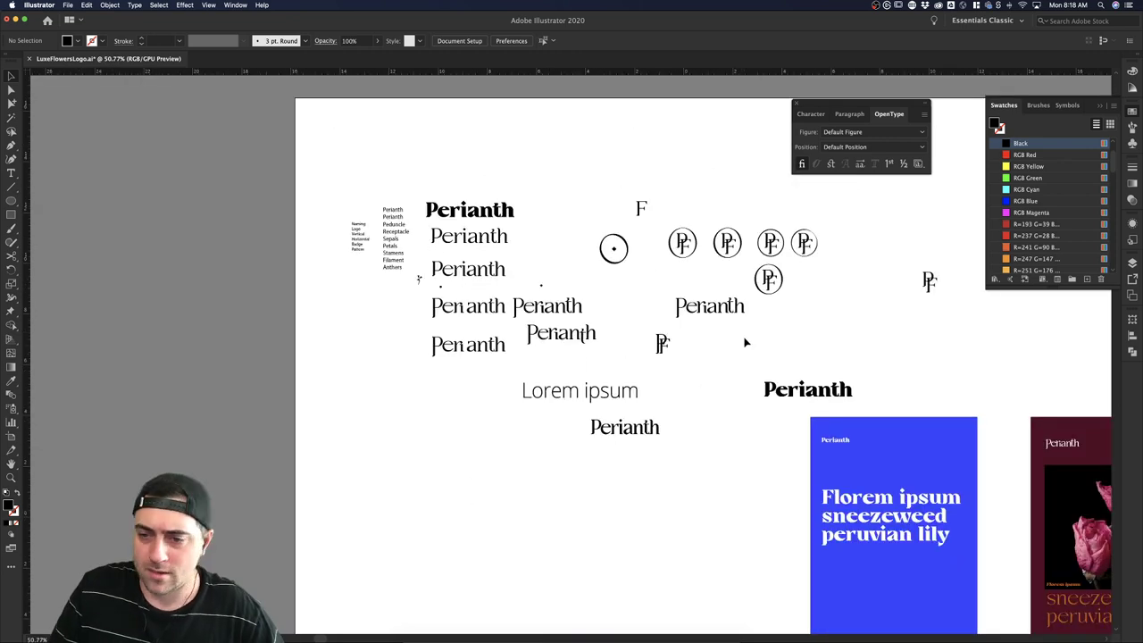
{"action": "scroll", "coordinate": [744, 336], "scroll_direction": "up", "scroll_amount": 3}
{"action": "scroll", "coordinate": [743, 336], "scroll_direction": "down", "scroll_amount": 3}
{"action": "scroll", "coordinate": [744, 337], "scroll_direction": "right", "scroll_amount": 5}
{"action": "scroll", "coordinate": [744, 337], "scroll_direction": "right", "scroll_amount": 3}
{"action": "left_click_drag", "start_coordinate": [663, 477], "coordinate": [509, 233]}
{"action": "left_click_drag", "start_coordinate": [659, 248], "coordinate": [696, 251]}
{"action": "left_click", "coordinate": [699, 191]}
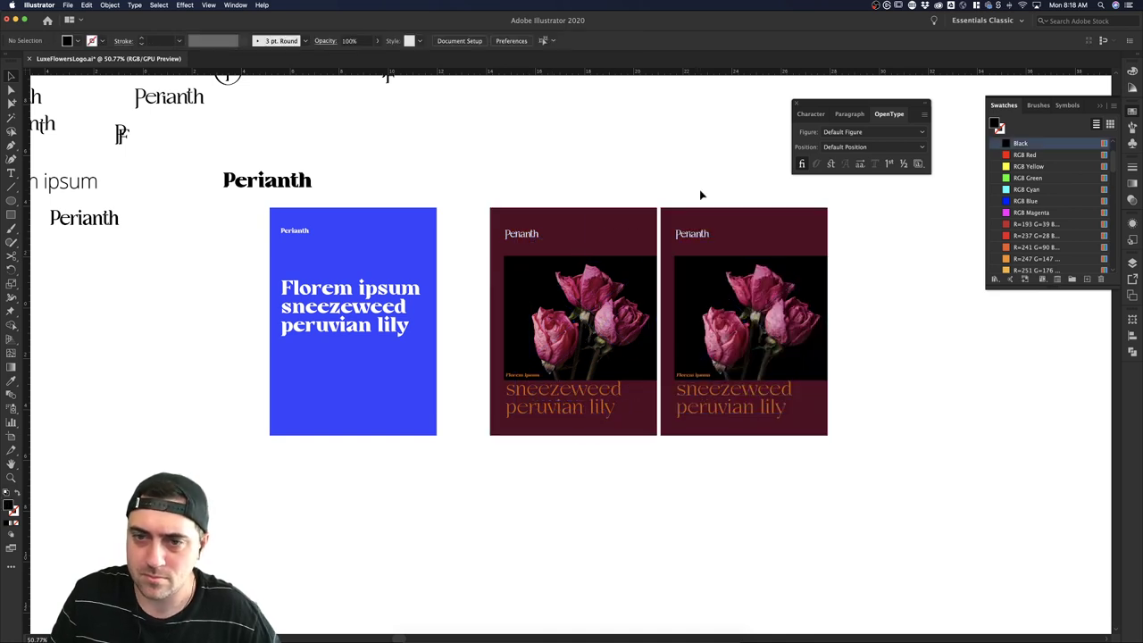
{"action": "double_click", "coordinate": [692, 387]}
{"action": "key", "text": "super+a"}
{"action": "left_click", "coordinate": [710, 375]}
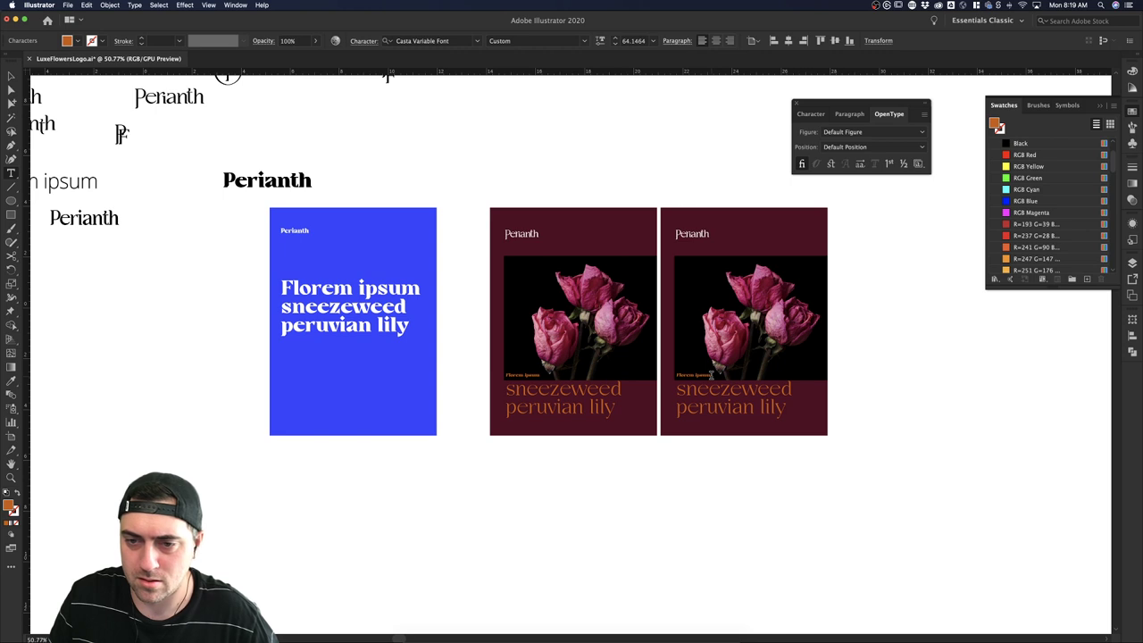
{"action": "key", "text": "shift+Down"}
{"action": "key", "text": "super+shift+a"}
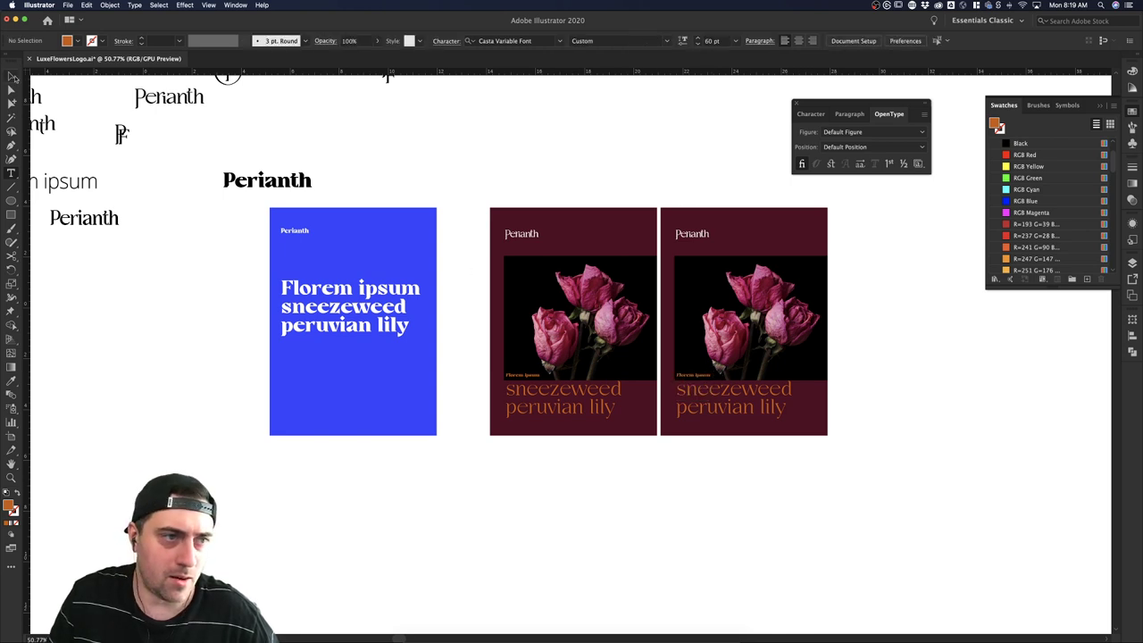
Take the "sneezeweed peruvian lily" lines out of the duplicate card's text for reuse and delete the remaining "Florem ipsum" caption.
{"action": "left_click", "coordinate": [763, 396]}
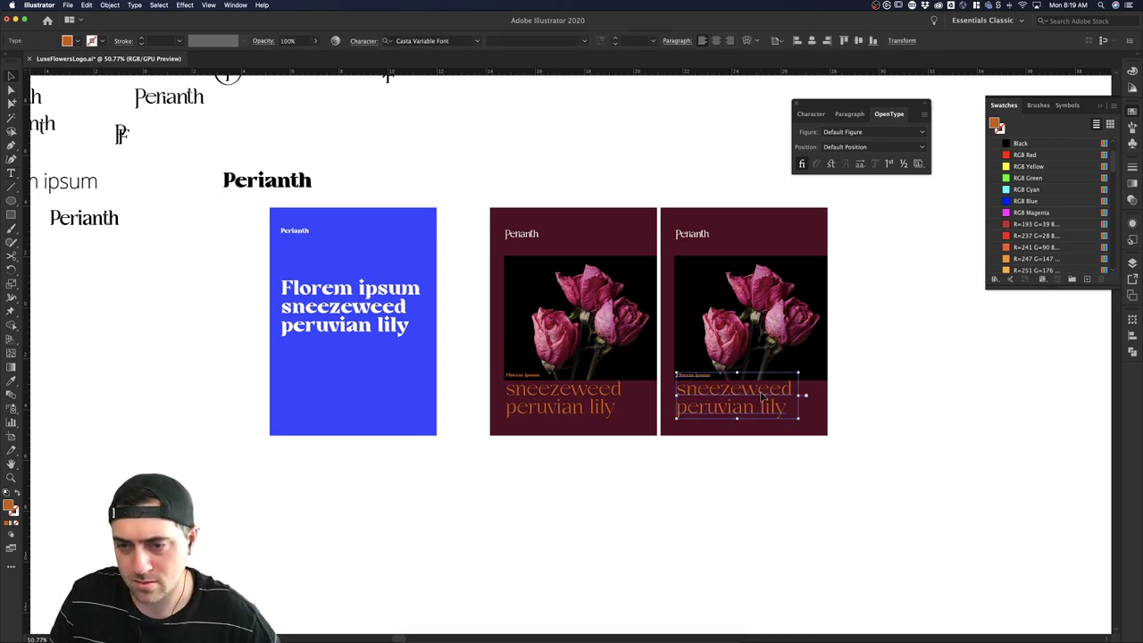
{"action": "double_click", "coordinate": [783, 407]}
{"action": "left_click_drag", "start_coordinate": [784, 407], "coordinate": [682, 389]}
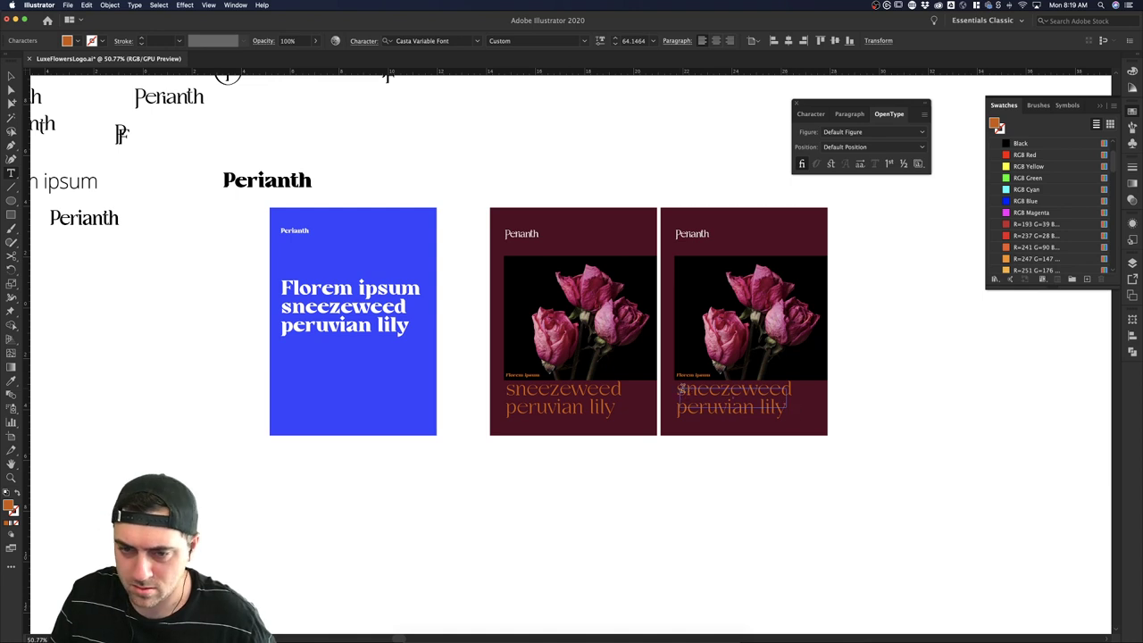
{"action": "left_click_drag", "start_coordinate": [785, 407], "coordinate": [676, 386]}
{"action": "key", "text": "super+c"}
{"action": "key", "text": "BackSpace"}
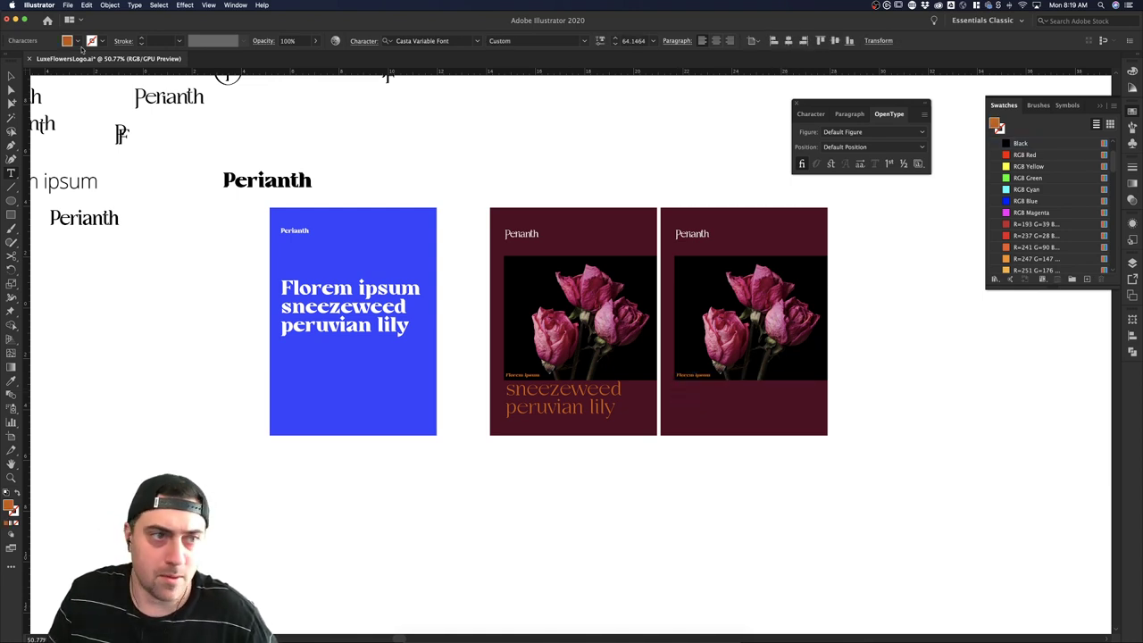
{"action": "left_click", "coordinate": [9, 73]}
{"action": "key", "text": "BackSpace"}
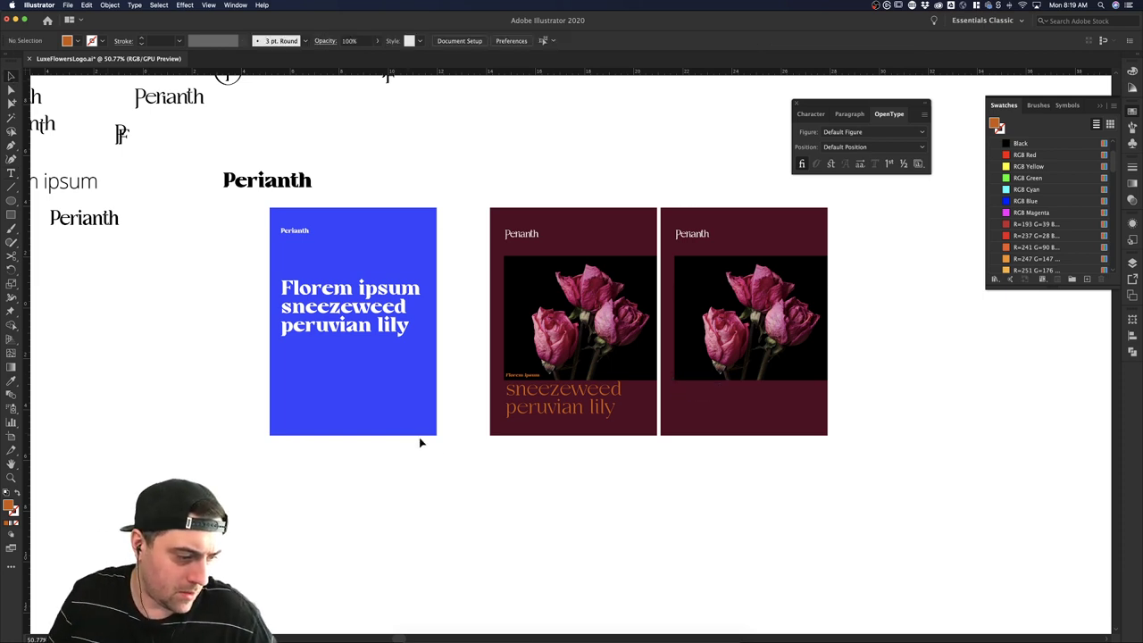
Paste "sneezeweed peruvian lily" as a separate text object and position it below the photo on the duplicate card.
{"action": "left_click", "coordinate": [801, 363]}
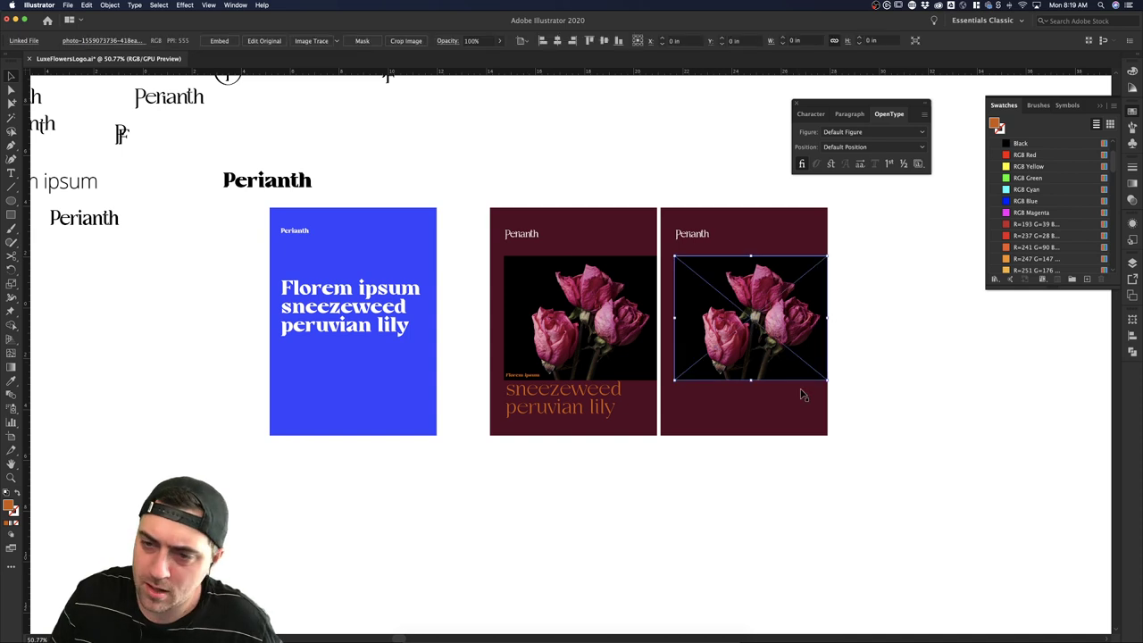
{"action": "left_click", "coordinate": [848, 416]}
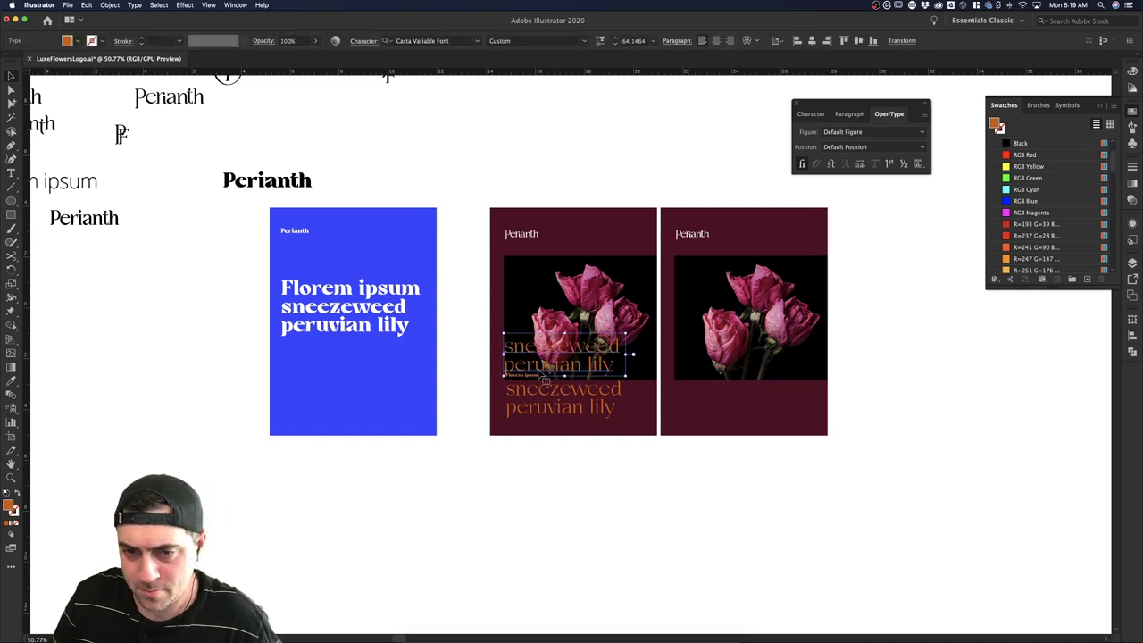
{"action": "left_click", "coordinate": [790, 408]}
{"action": "key", "text": "super+v"}
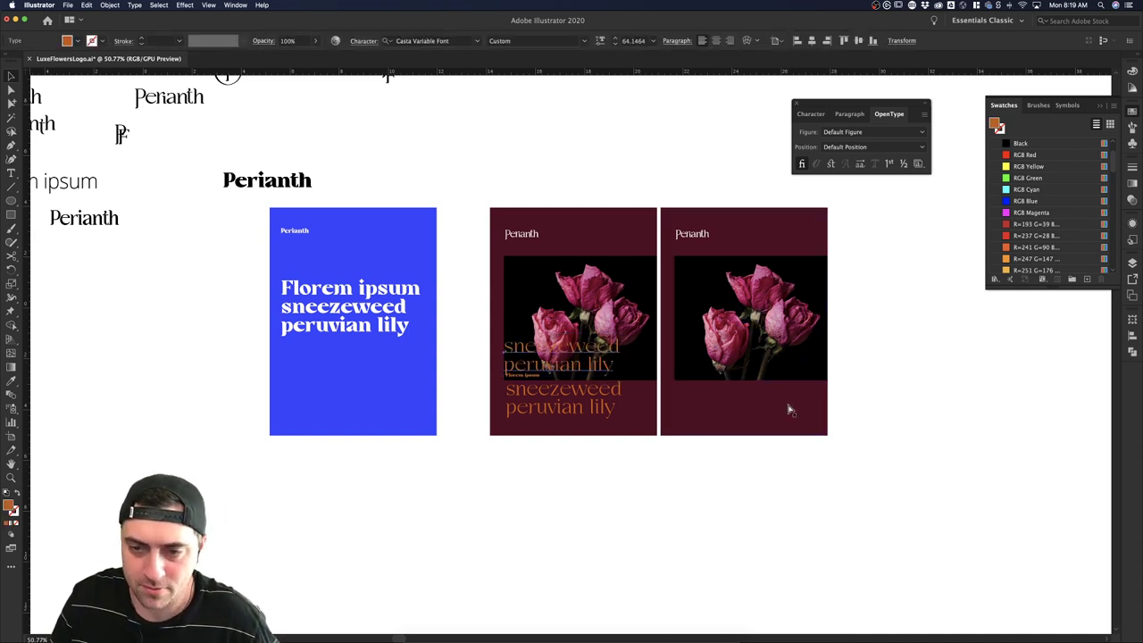
{"action": "key", "text": "super+z"}
{"action": "key", "text": "super+f"}
{"action": "key", "text": "super+shift+a"}
{"action": "left_click_drag", "start_coordinate": [740, 395], "coordinate": [743, 415]}
{"action": "left_click", "coordinate": [876, 406]}
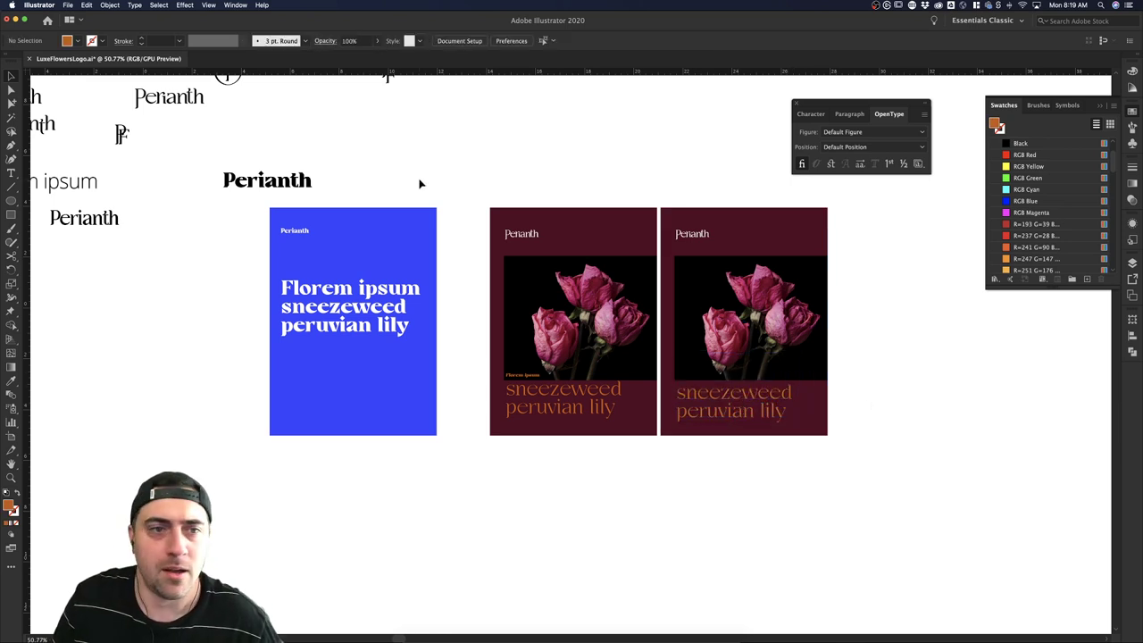
Duplicate the burgundy background rectangle beside the second flower card as a blank third card.
{"action": "left_click_drag", "start_coordinate": [813, 242], "coordinate": [970, 259]}
{"action": "left_click_drag", "start_coordinate": [871, 281], "coordinate": [890, 279]}
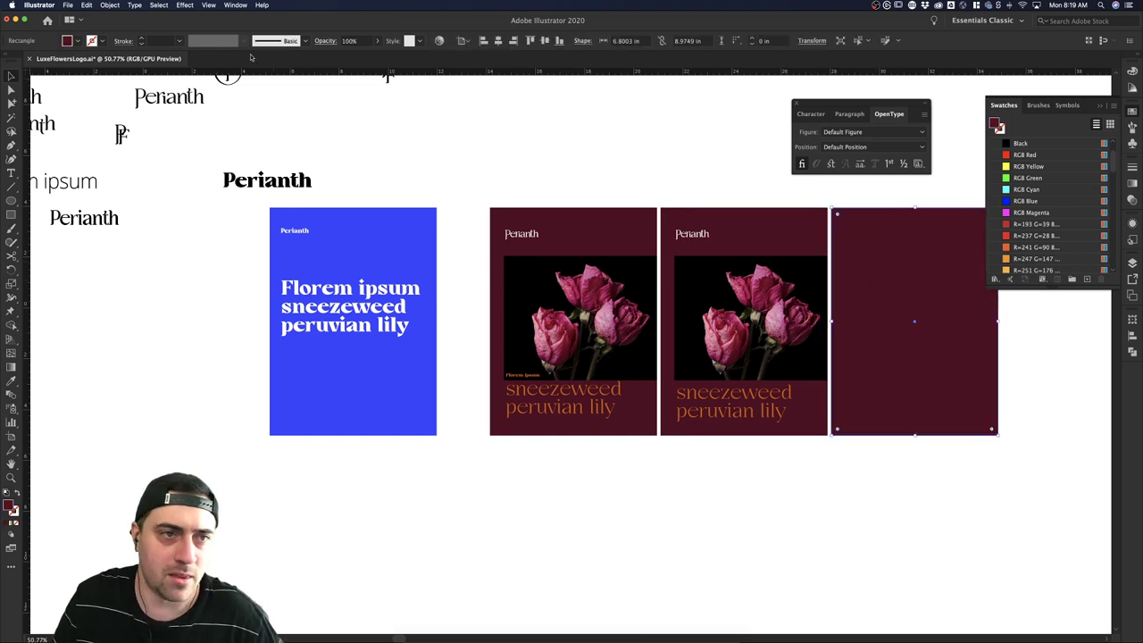
Fill the blank third card with the New Pattern 2 diamond dot swatch.
{"action": "left_click", "coordinate": [75, 41]}
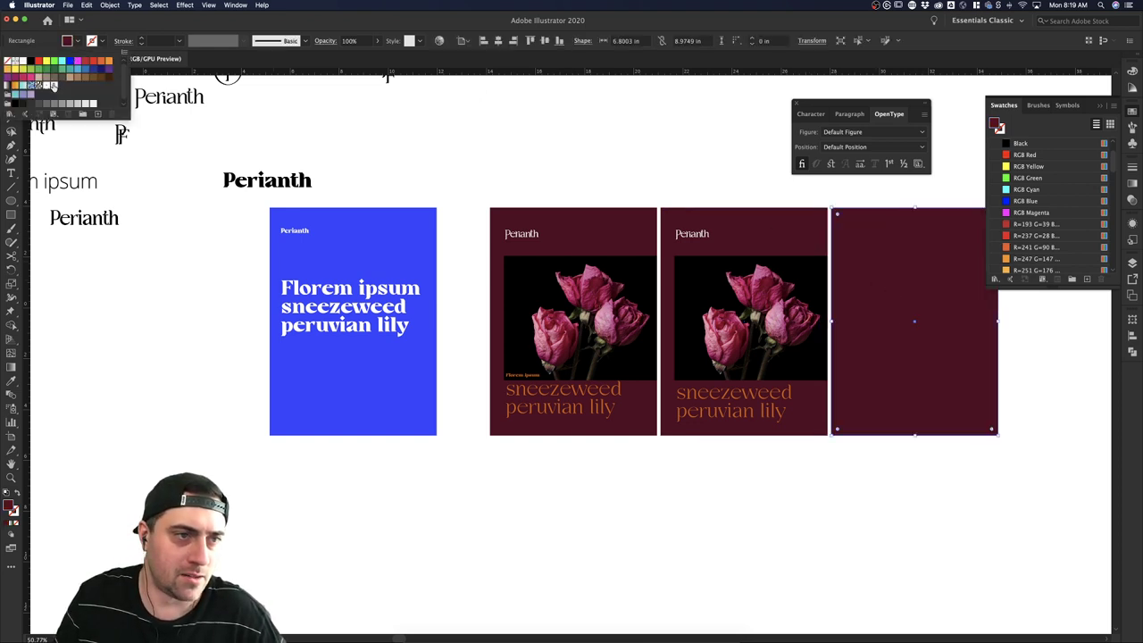
{"action": "left_click", "coordinate": [52, 85]}
{"action": "left_click", "coordinate": [1052, 344]}
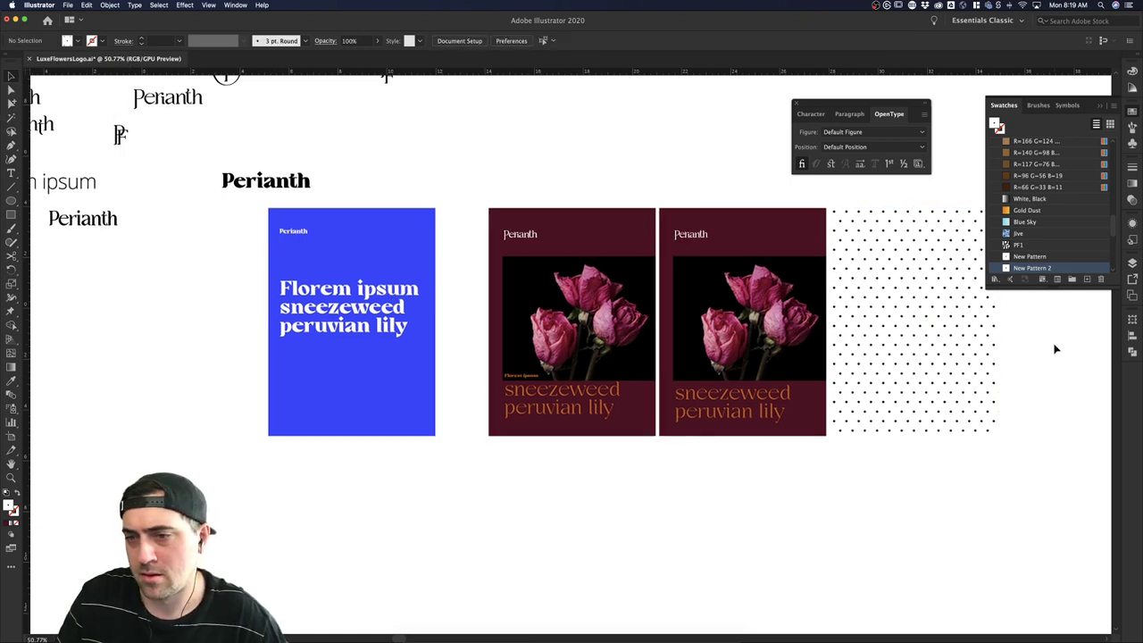
Try overlaying the dot-patterned rectangle on the second burgundy flower card.
{"action": "scroll", "coordinate": [982, 347], "scroll_direction": "right", "scroll_amount": 10}
{"action": "scroll", "coordinate": [643, 331], "scroll_direction": "up", "scroll_amount": 2}
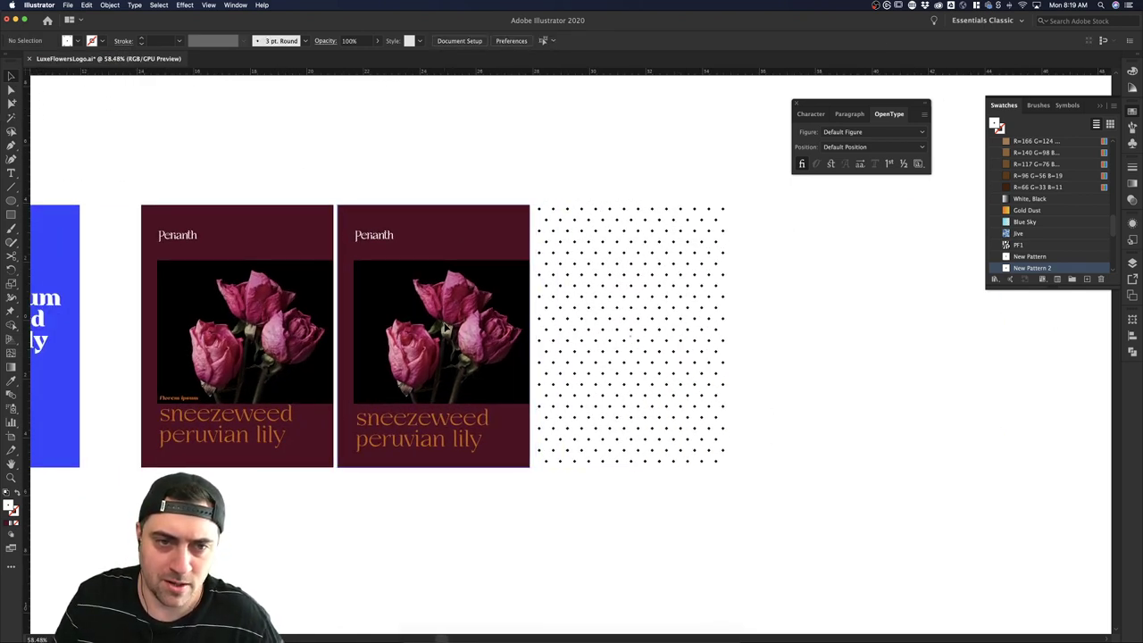
{"action": "left_click_drag", "start_coordinate": [671, 394], "coordinate": [475, 395]}
{"action": "left_click", "coordinate": [671, 394]}
{"action": "left_click", "coordinate": [490, 231]}
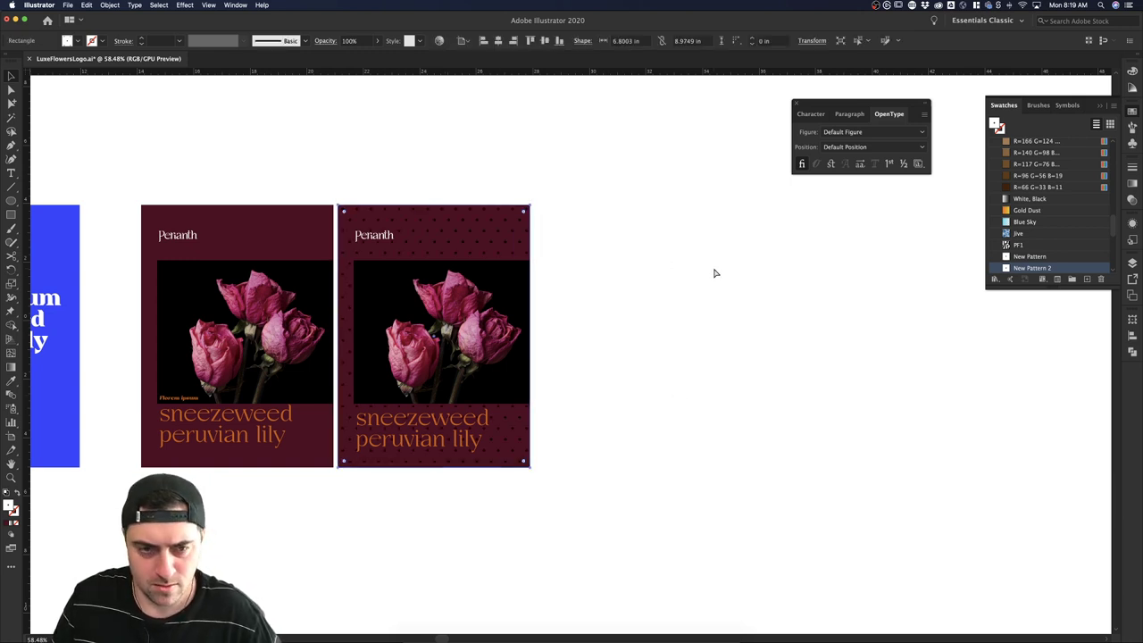
{"action": "key", "text": "super+z"}
Copy the dot-patterned rectangle, switch to Photoshop, and paste it into the letterhead mockup as a smart object above a new layer.
{"action": "left_click", "coordinate": [768, 312]}
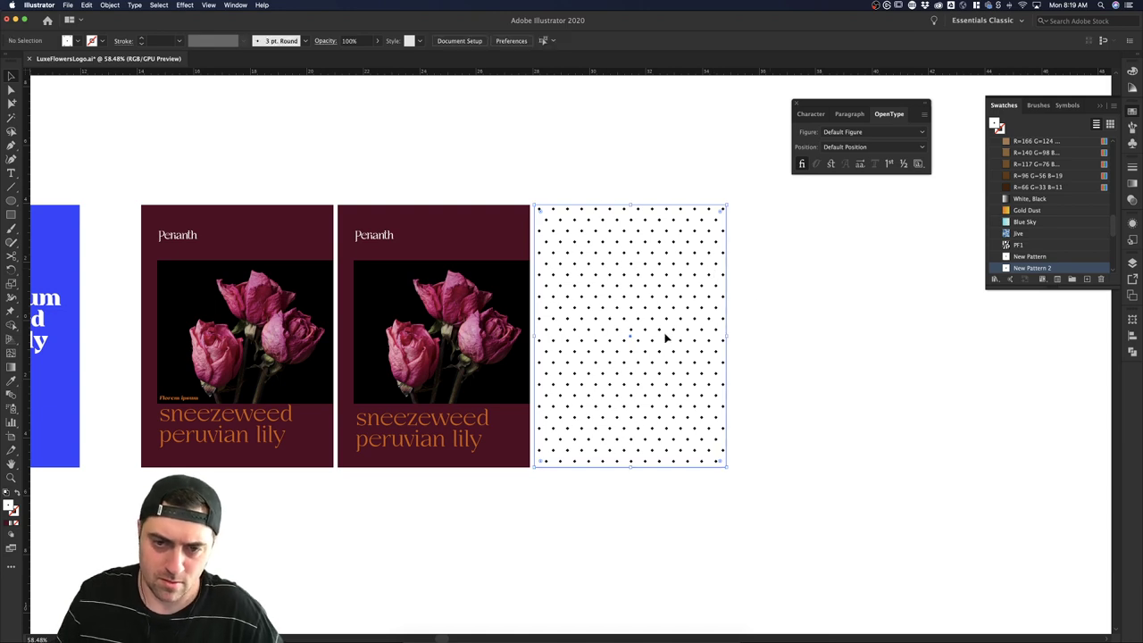
{"action": "left_click", "coordinate": [625, 513]}
{"action": "left_click", "coordinate": [449, 637]}
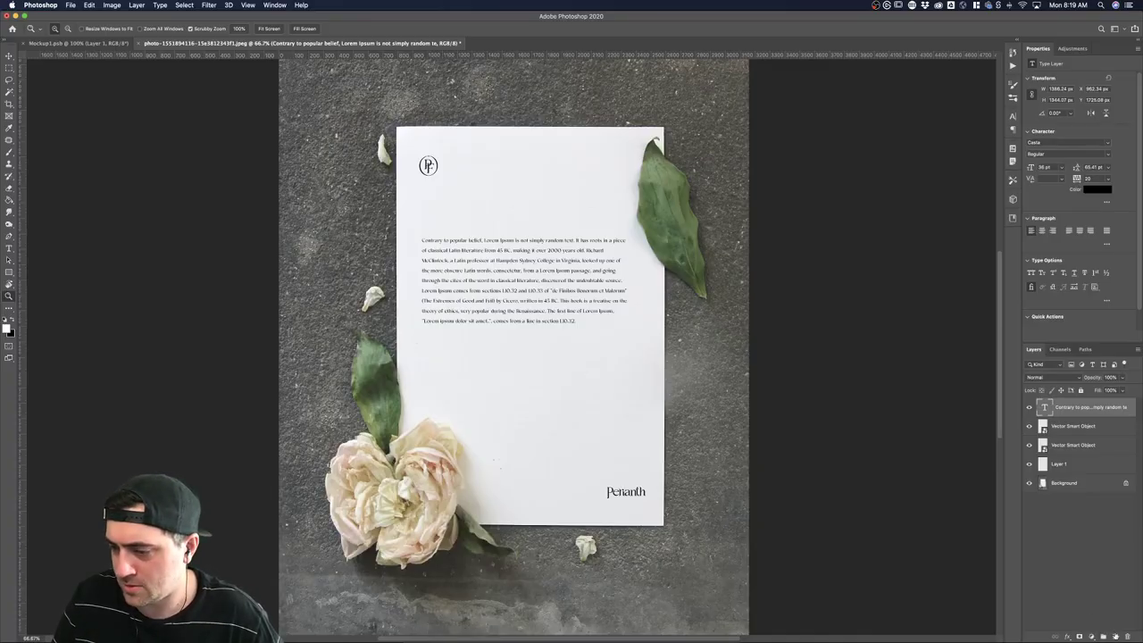
{"action": "key", "text": "super+shift+alt+n"}
{"action": "key", "text": "super+v"}
{"action": "left_click", "coordinate": [613, 283]}
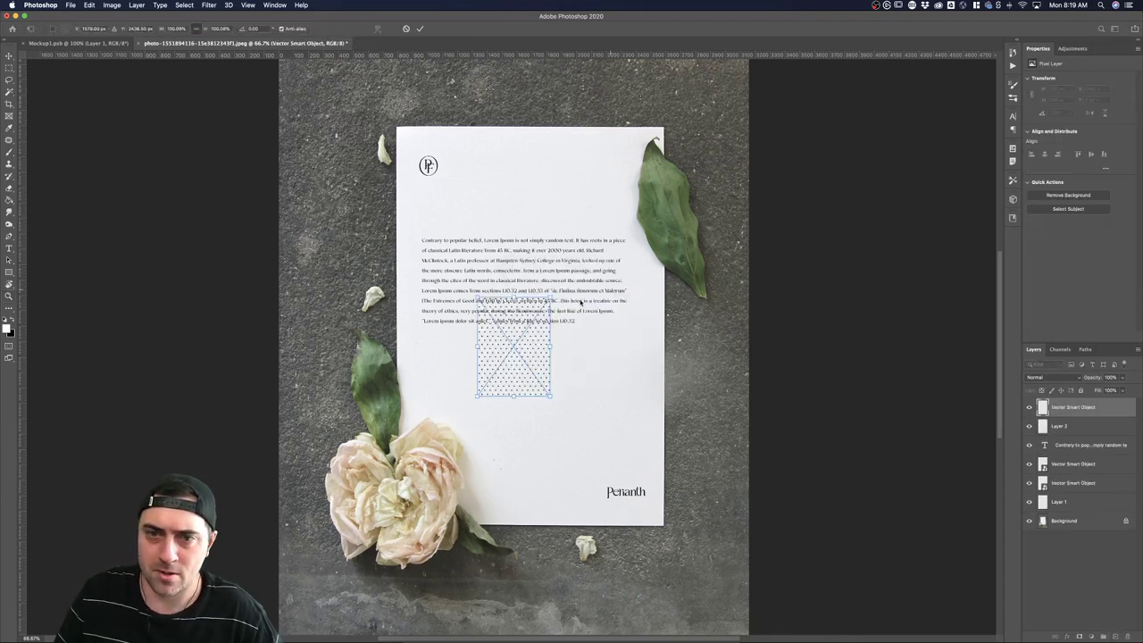
Rotate the pasted dot pattern by -90° and scale it to the full width of the letterhead sheet, below the letter text.
{"action": "left_click_drag", "start_coordinate": [507, 344], "coordinate": [455, 396]}
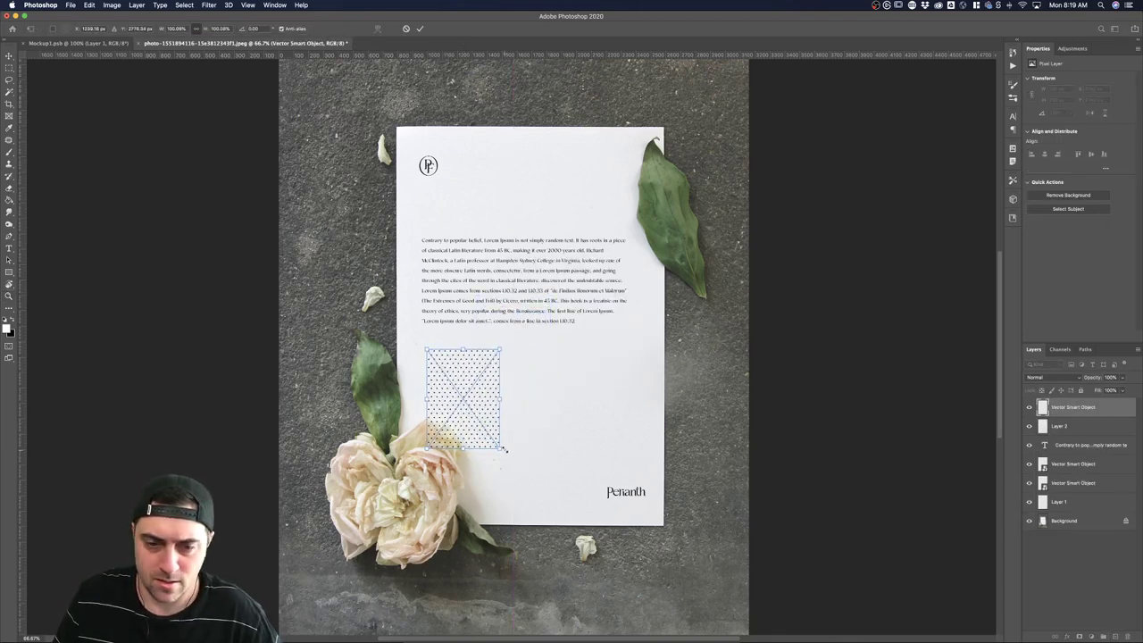
{"action": "left_click_drag", "start_coordinate": [506, 450], "coordinate": [549, 326]}
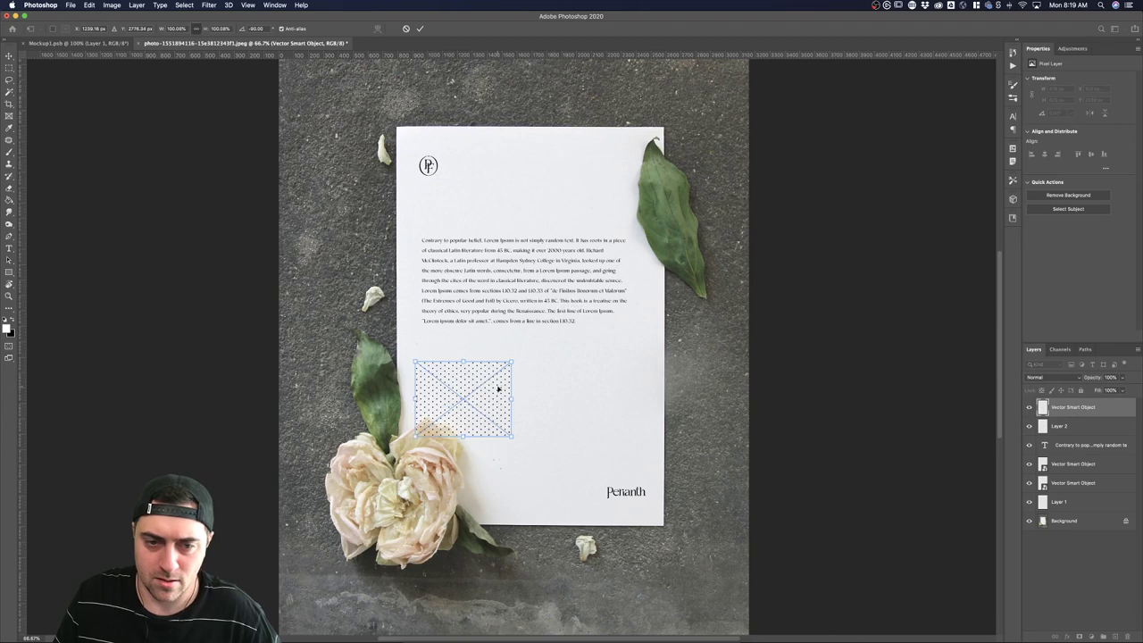
{"action": "left_click_drag", "start_coordinate": [500, 391], "coordinate": [482, 372]}
{"action": "left_click_drag", "start_coordinate": [489, 411], "coordinate": [692, 508]}
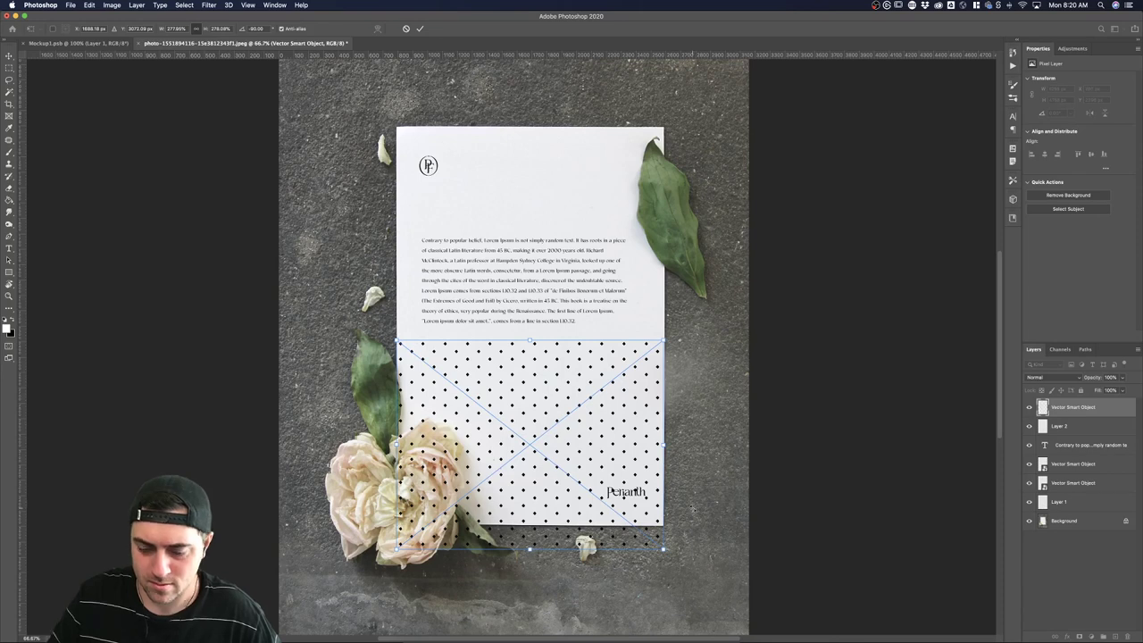
{"action": "key", "text": "Return"}
{"action": "key", "text": "z"}
{"action": "key", "text": "v"}
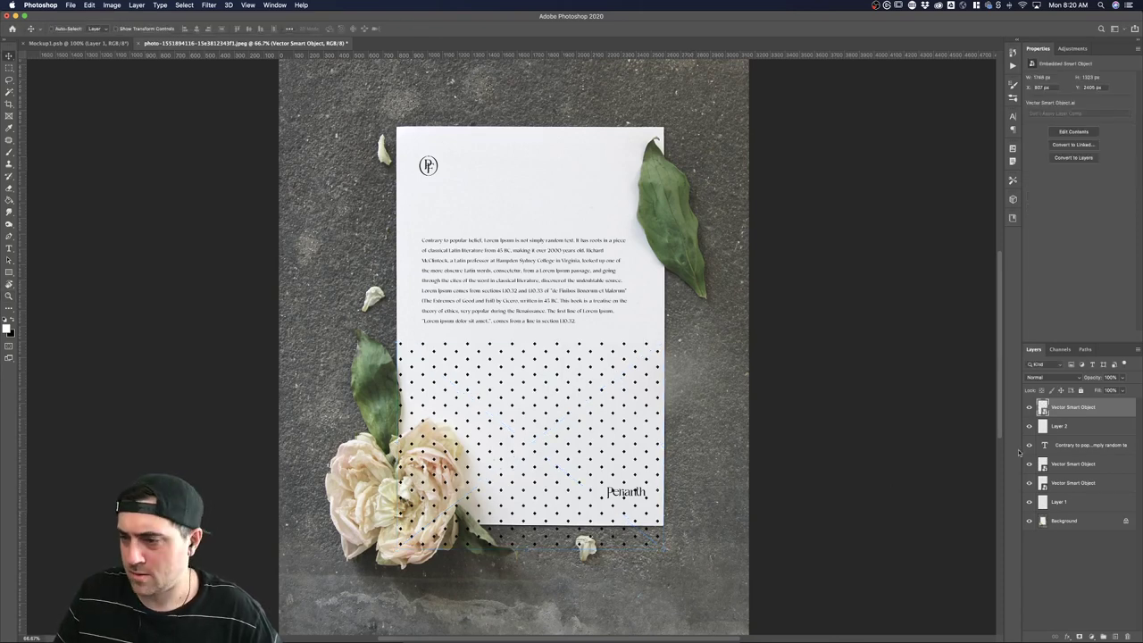
Add a layer mask hiding the dot pattern's lower part so a narrow band remains, and nudge the band slightly right.
{"action": "left_click", "coordinate": [1079, 636]}
{"action": "left_click", "coordinate": [9, 68]}
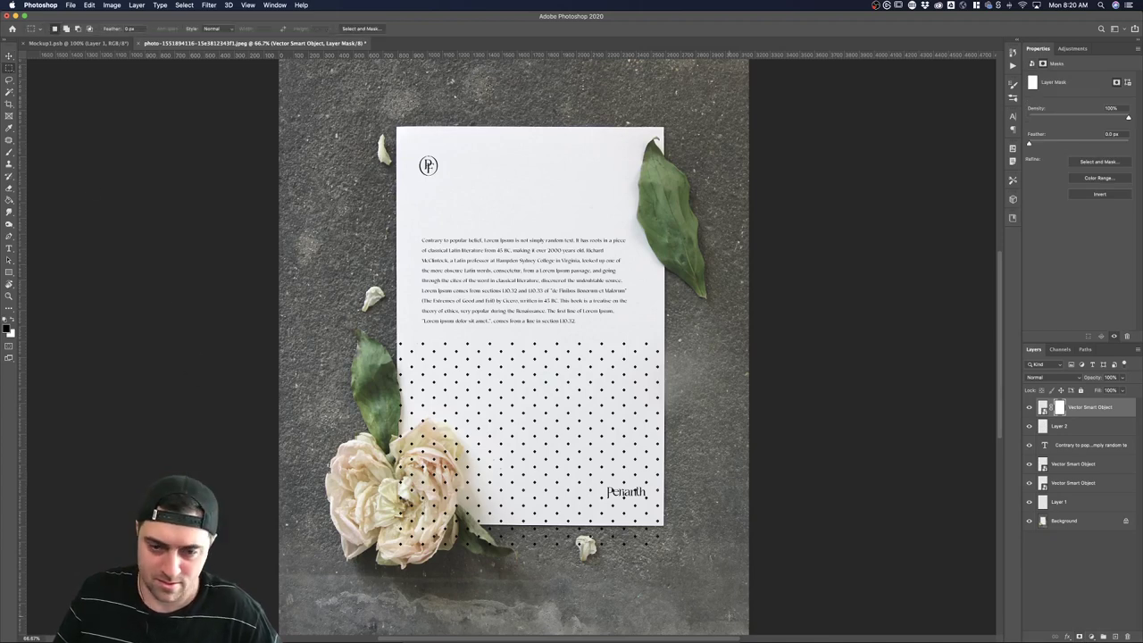
{"action": "left_click_drag", "start_coordinate": [675, 552], "coordinate": [304, 404]}
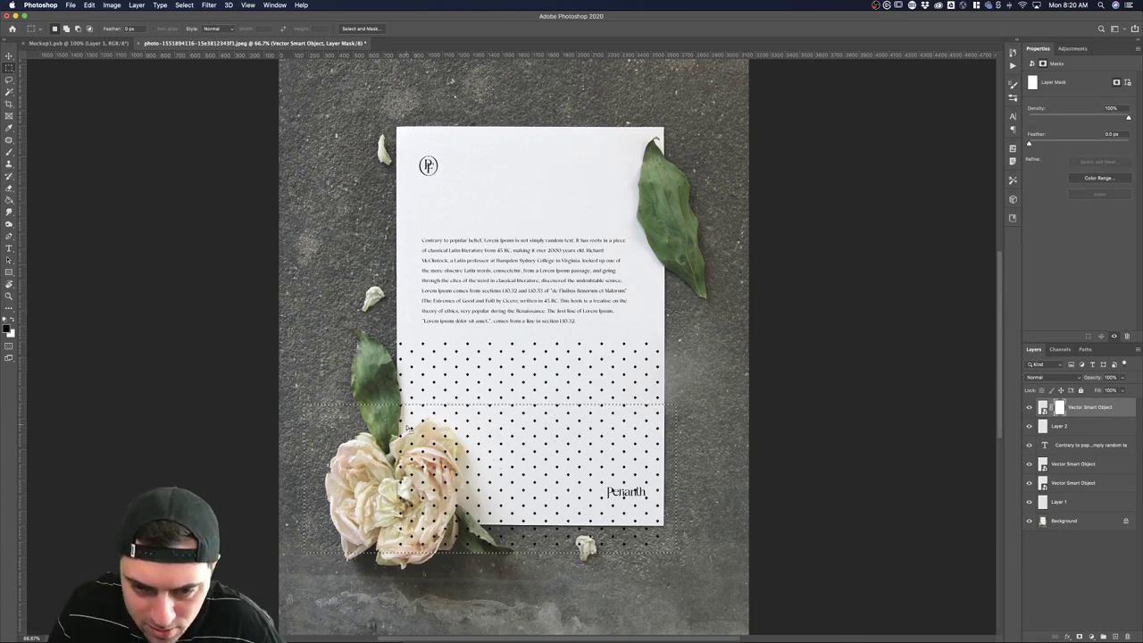
{"action": "left_click_drag", "start_coordinate": [551, 452], "coordinate": [552, 451]}
{"action": "key", "text": "g"}
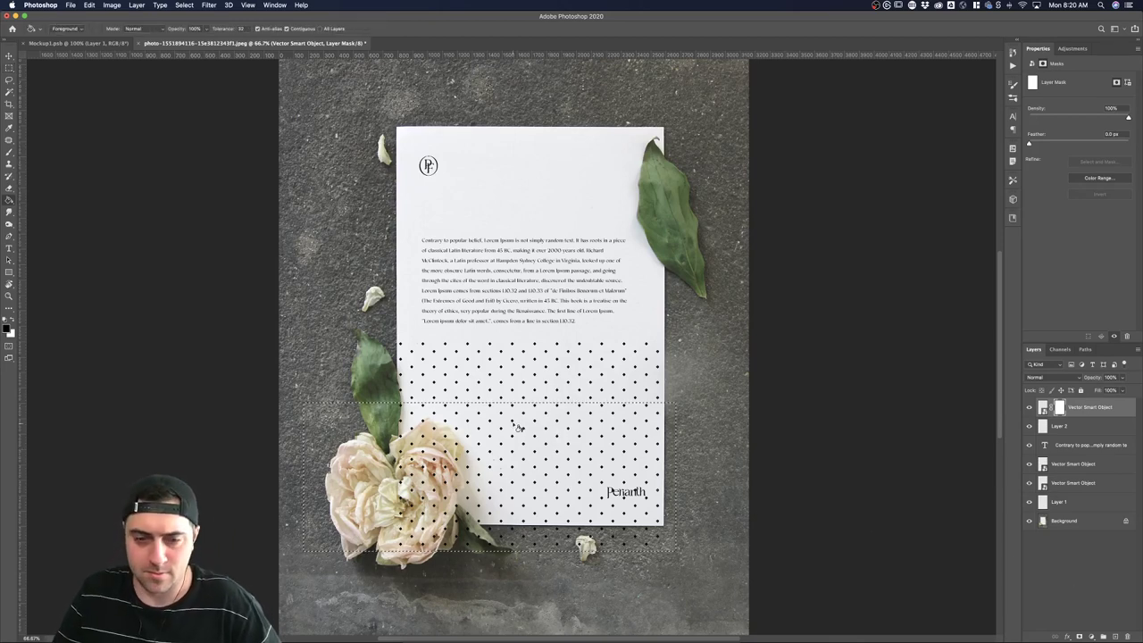
{"action": "left_click", "coordinate": [518, 429]}
{"action": "key", "text": "ctrl+d"}
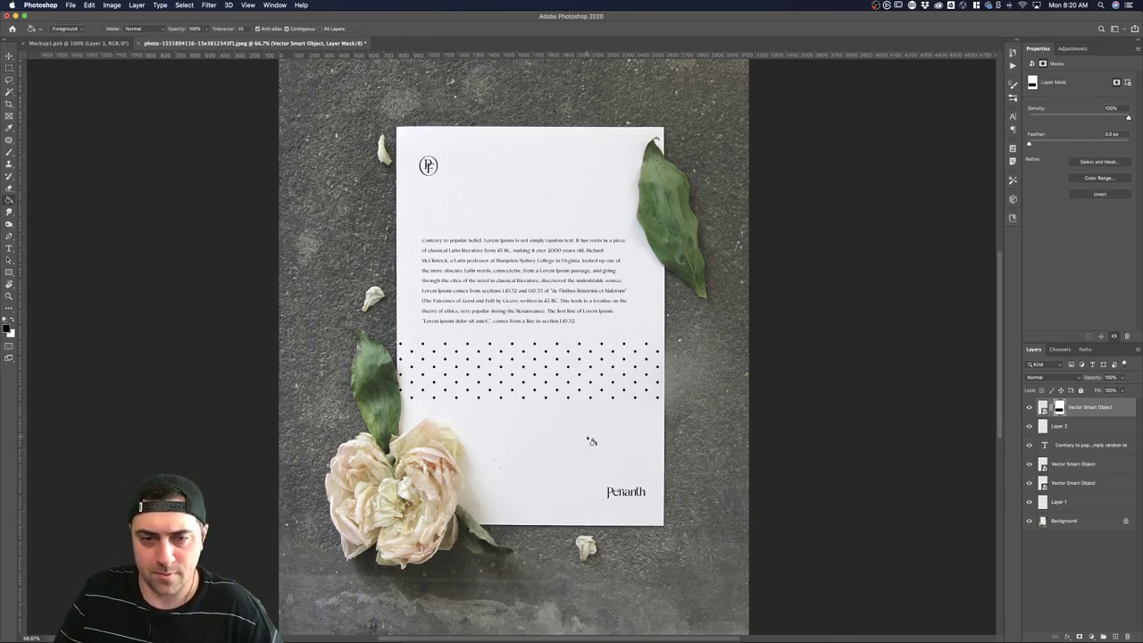
{"action": "key", "text": "v"}
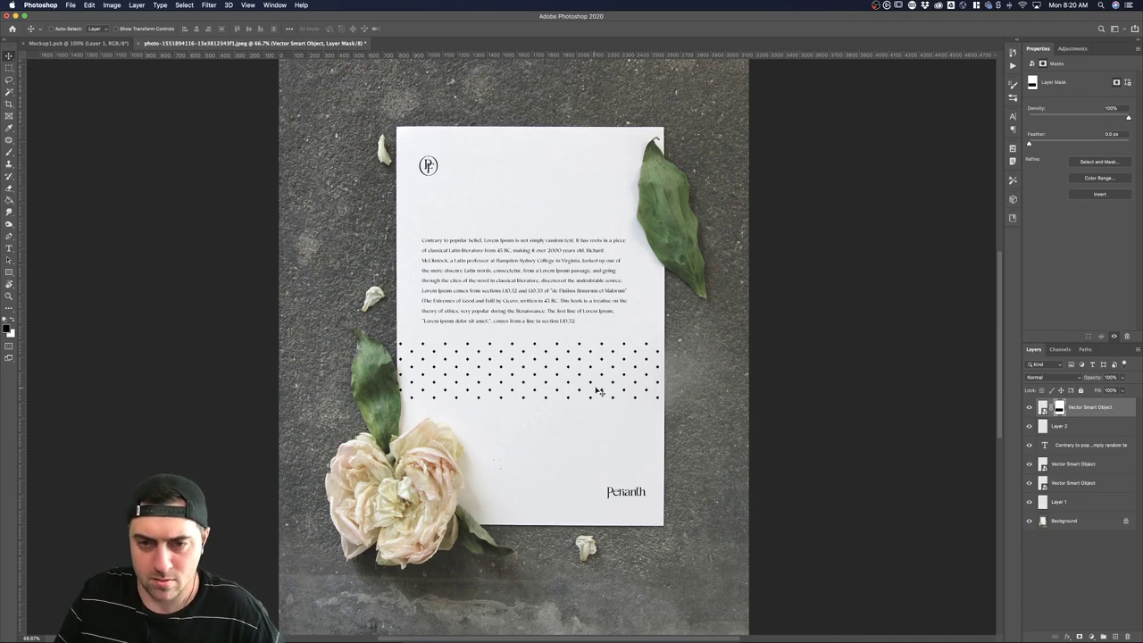
{"action": "left_click_drag", "start_coordinate": [598, 391], "coordinate": [603, 391]}
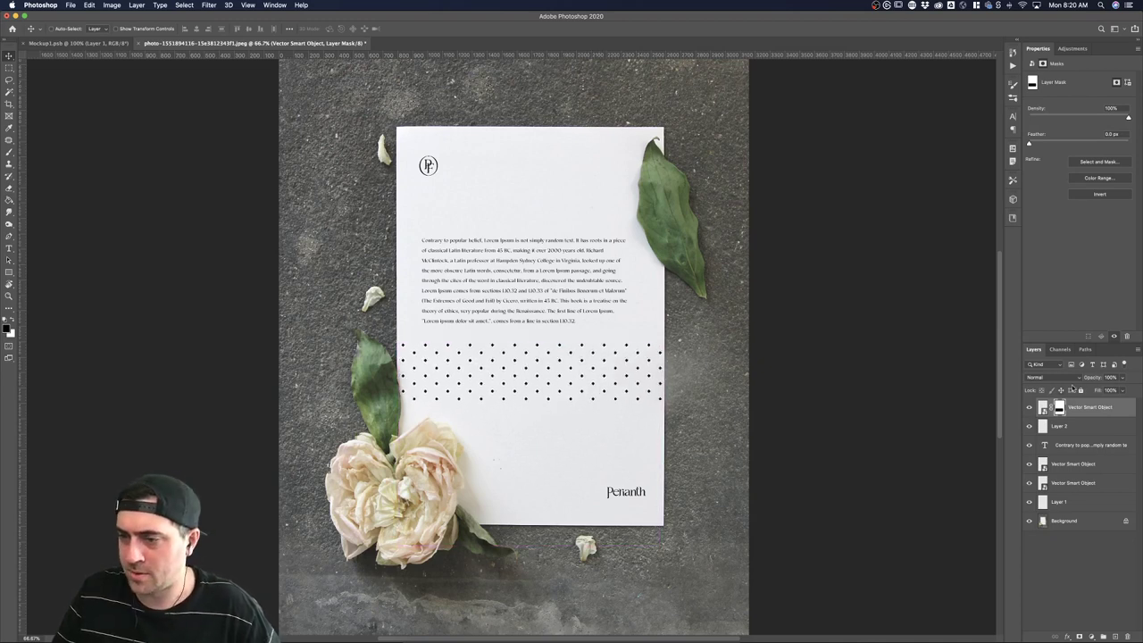
Add a Color Overlay effect to the dot pattern layer and try an orange overlay color.
{"action": "double_click", "coordinate": [1125, 407]}
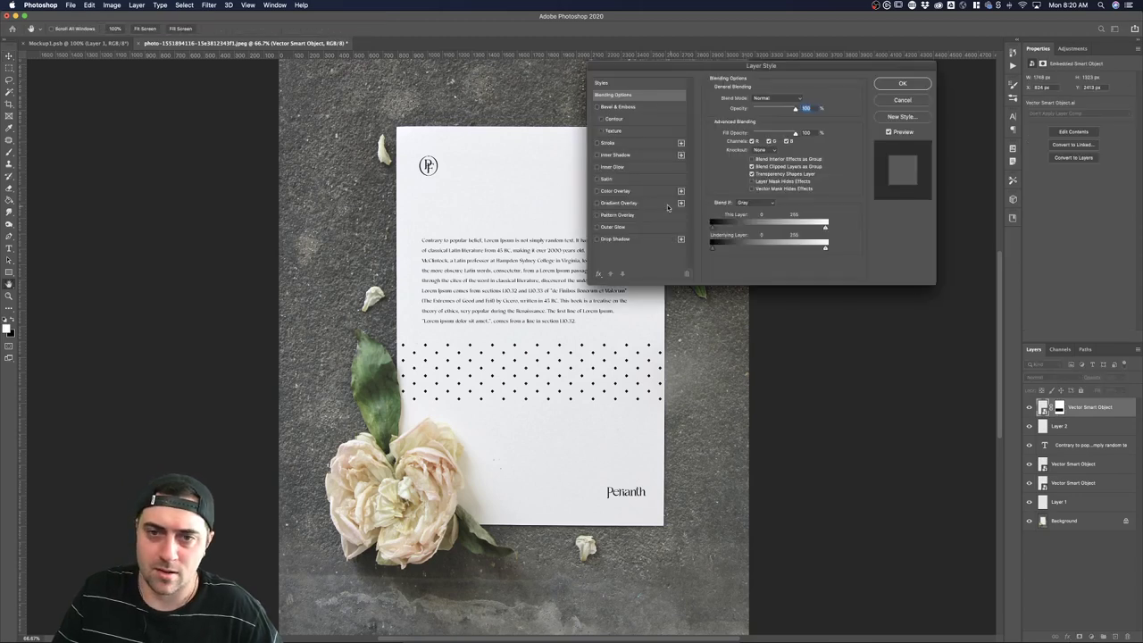
{"action": "left_click", "coordinate": [651, 193]}
{"action": "left_click", "coordinate": [800, 99]}
{"action": "mouse_move", "coordinate": [710, 247]}
{"action": "left_mouse_down"}
{"action": "mouse_move", "coordinate": [790, 253]}
{"action": "mouse_move", "coordinate": [826, 289]}
{"action": "mouse_move", "coordinate": [827, 251]}
{"action": "mouse_move", "coordinate": [826, 356]}
{"action": "left_mouse_up"}
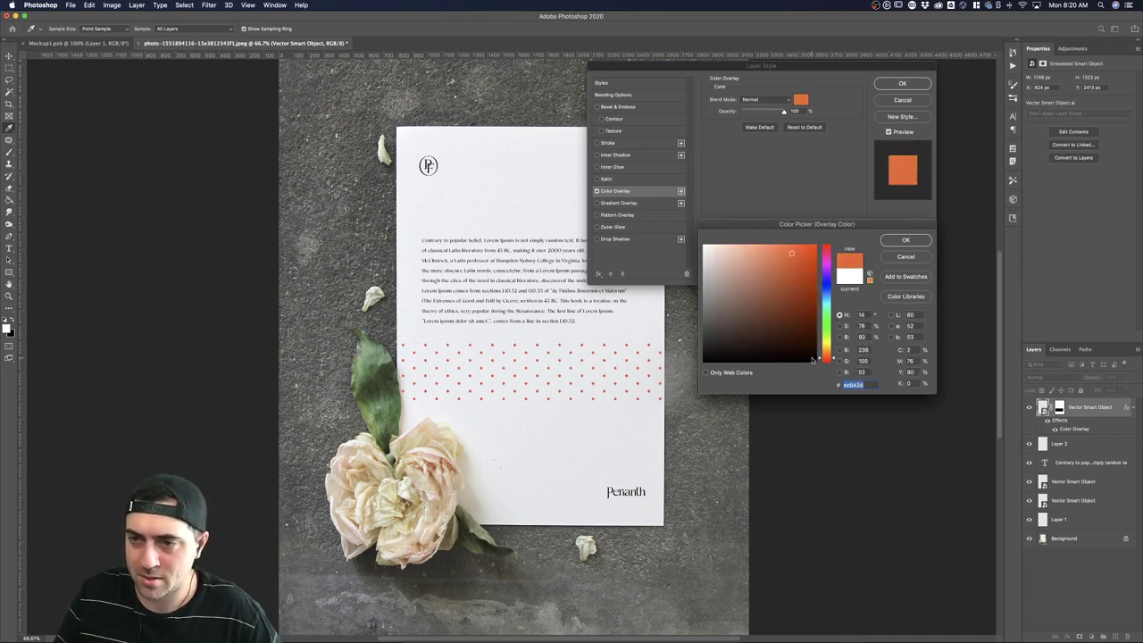
{"action": "left_click", "coordinate": [905, 256]}
Switch to Illustrator and copy the burgundy hex code 510A22 from the second flower card's background fill.
{"action": "left_click", "coordinate": [463, 640]}
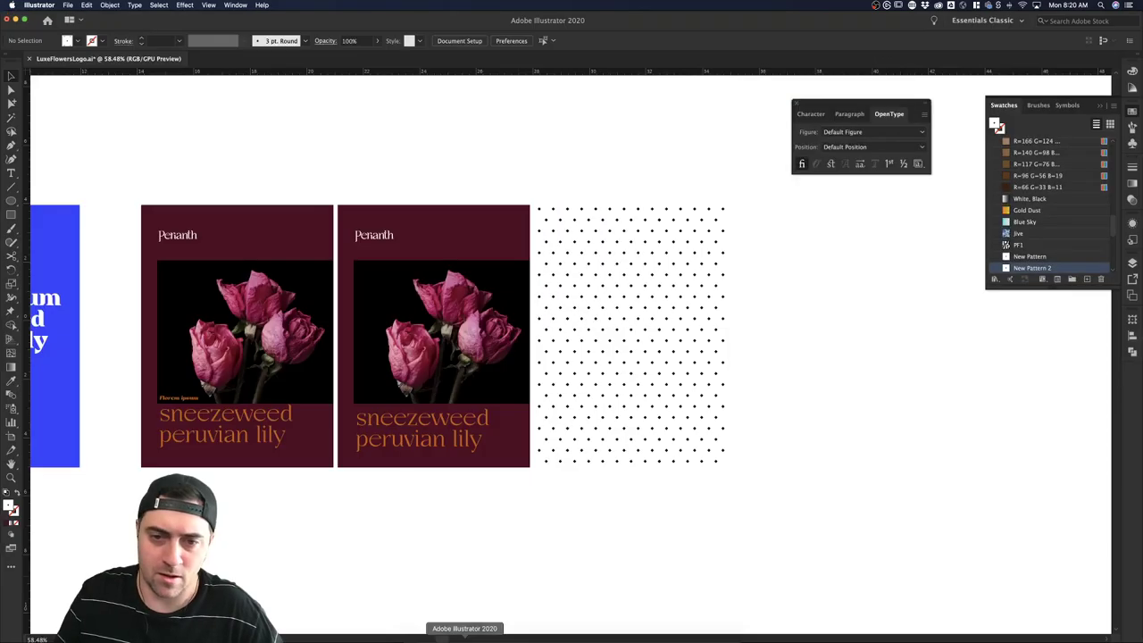
{"action": "double_click", "coordinate": [11, 507]}
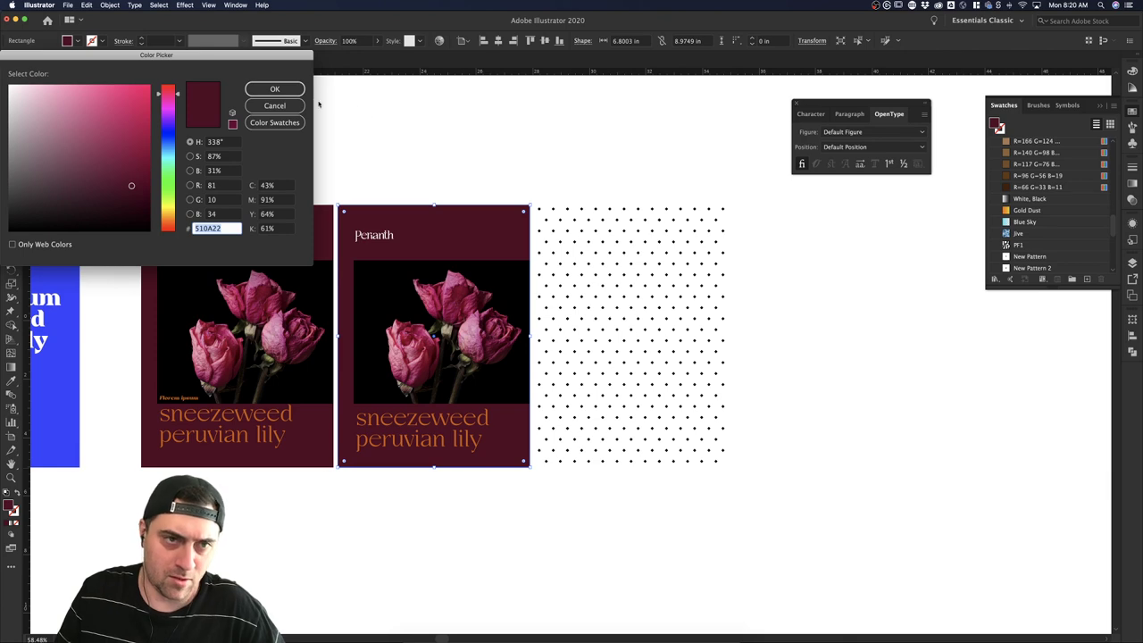
{"action": "key", "text": "Return"}
{"action": "left_click", "coordinate": [416, 128]}
Switch to Photoshop and apply hex 510a22 as the dot pattern's Color Overlay color.
{"action": "left_click", "coordinate": [446, 639]}
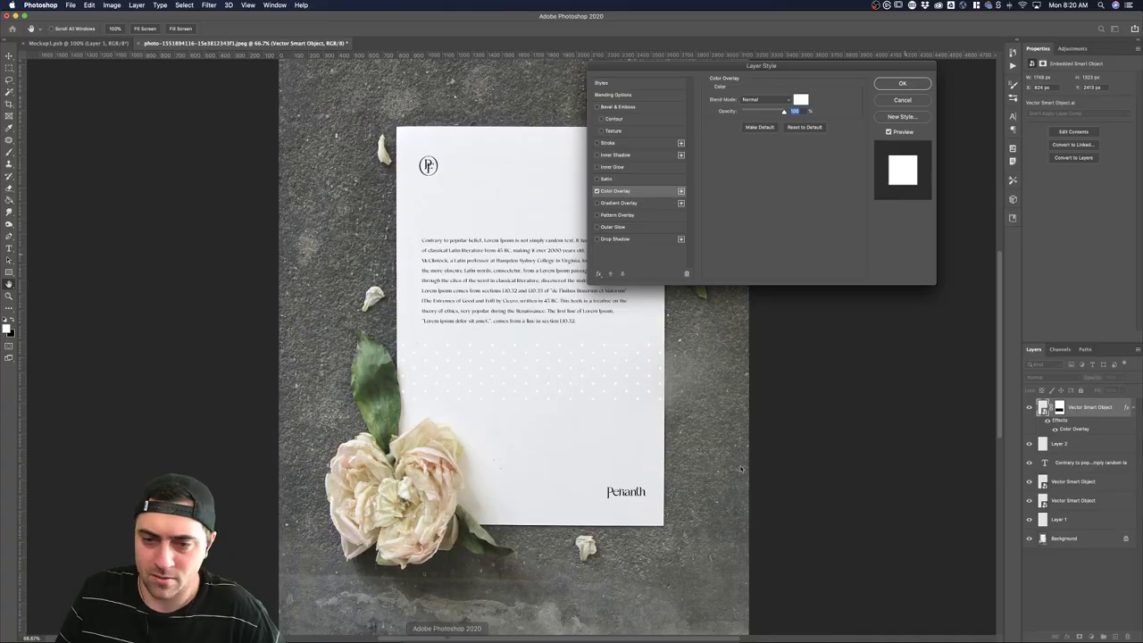
{"action": "left_click", "coordinate": [800, 102]}
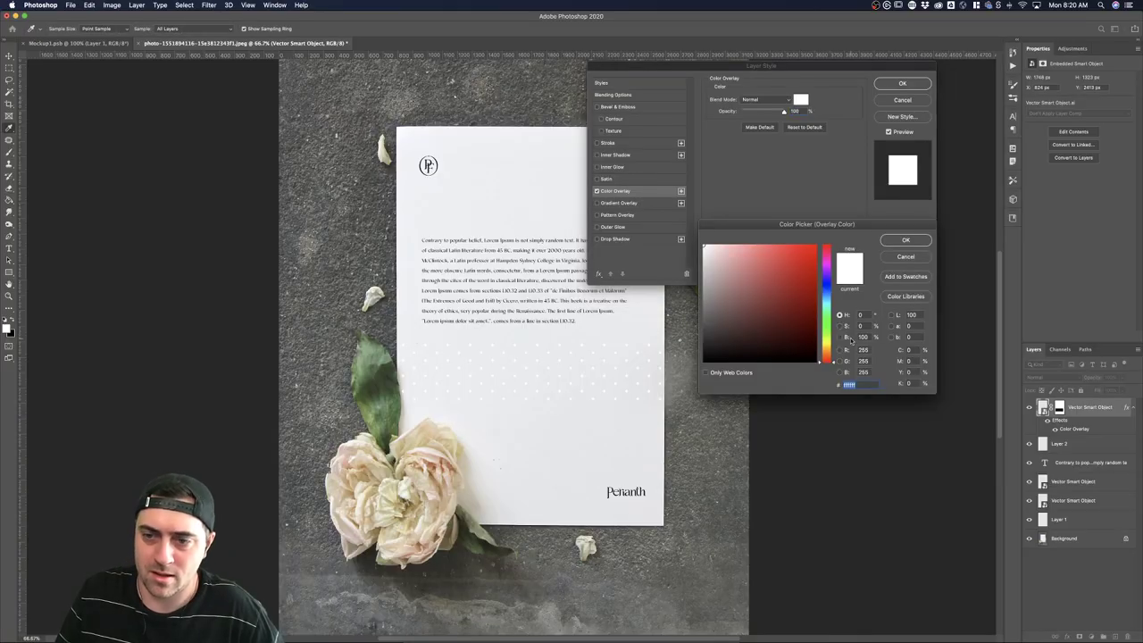
{"action": "type", "text": "510a22"}
{"action": "left_click", "coordinate": [906, 240]}
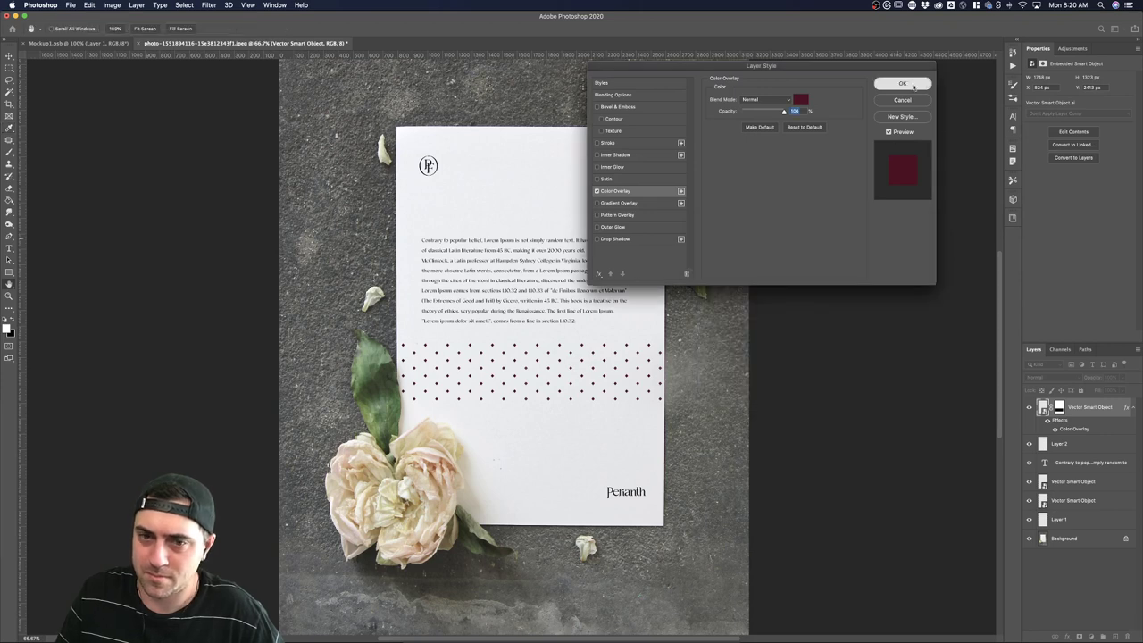
{"action": "left_click", "coordinate": [904, 84]}
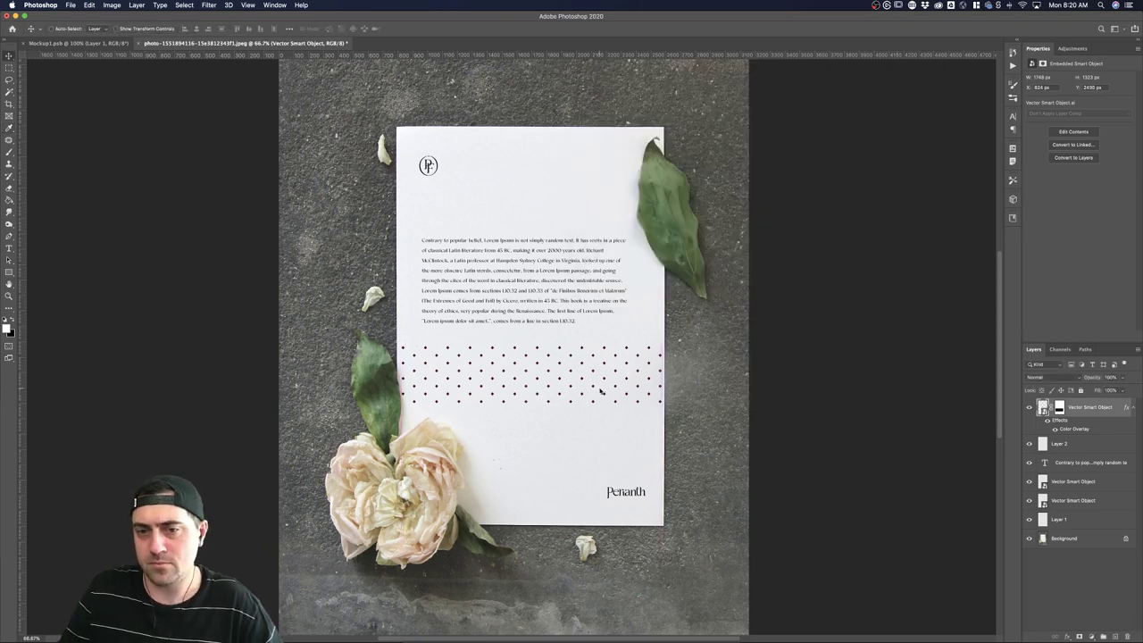
Move the dot band to the letterhead sheet's top edge and shift the PF monogram and letter text down beneath it.
{"action": "scroll", "coordinate": [772, 348], "scroll_direction": "down", "scroll_amount": 1}
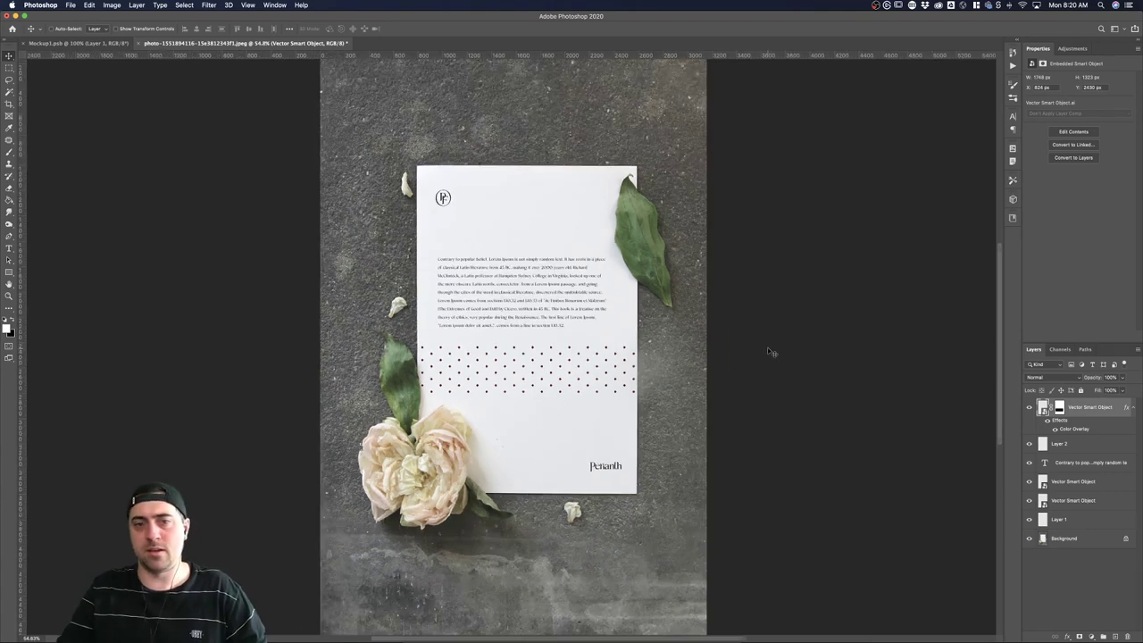
{"action": "left_click_drag", "start_coordinate": [603, 368], "coordinate": [590, 199]}
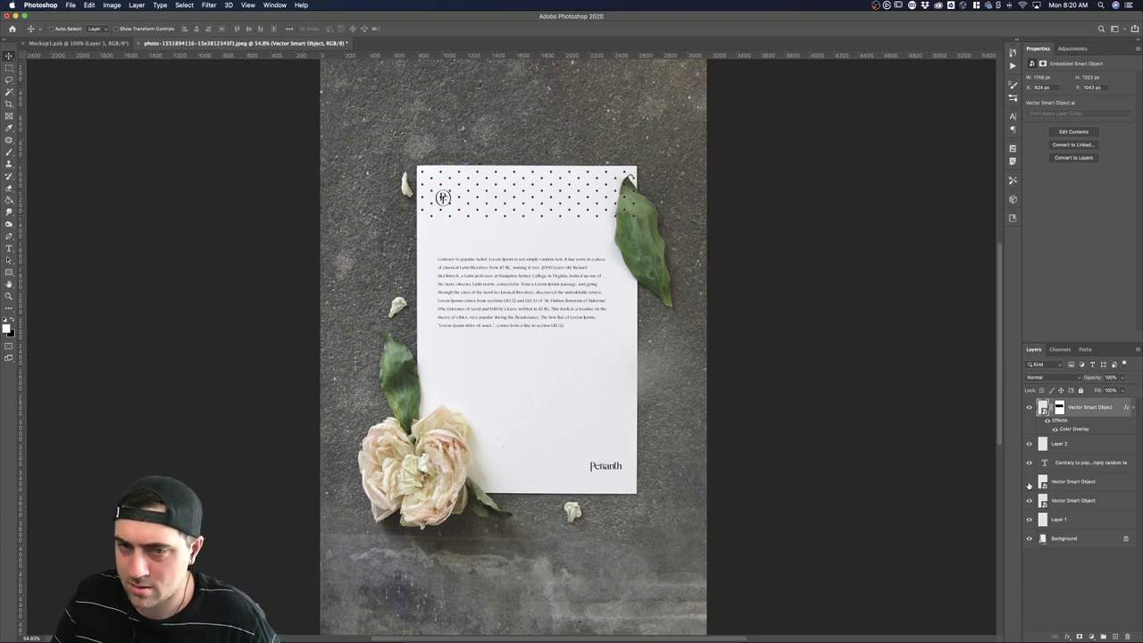
{"action": "left_click", "coordinate": [1074, 501]}
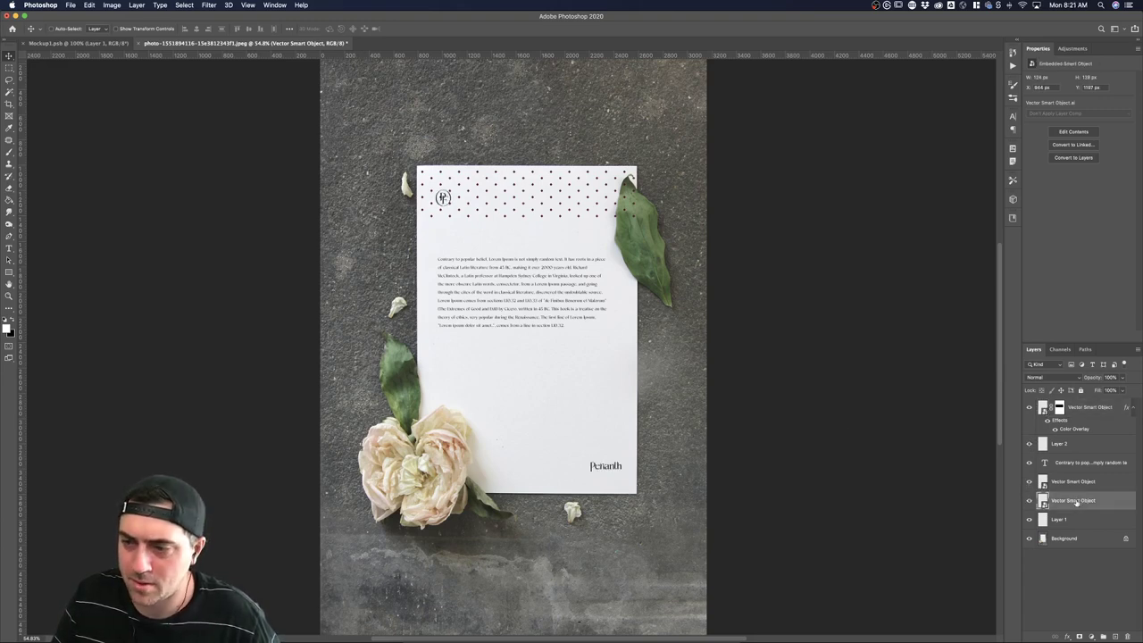
{"action": "left_click_drag", "start_coordinate": [551, 240], "coordinate": [541, 301]}
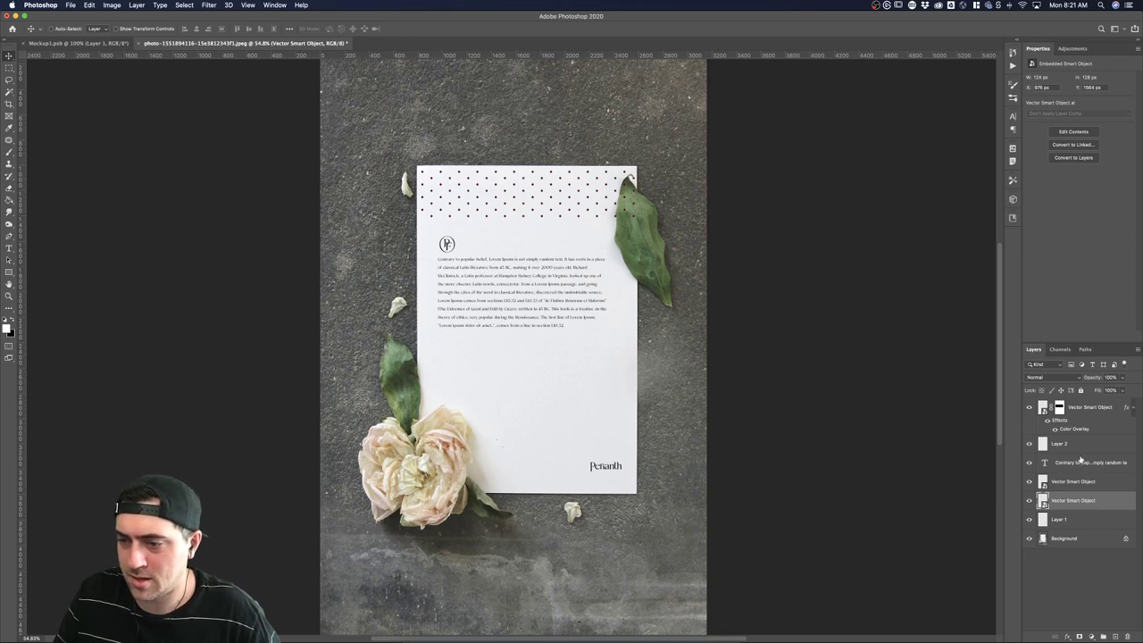
{"action": "left_click", "coordinate": [1081, 460]}
{"action": "left_click_drag", "start_coordinate": [515, 325], "coordinate": [516, 338]}
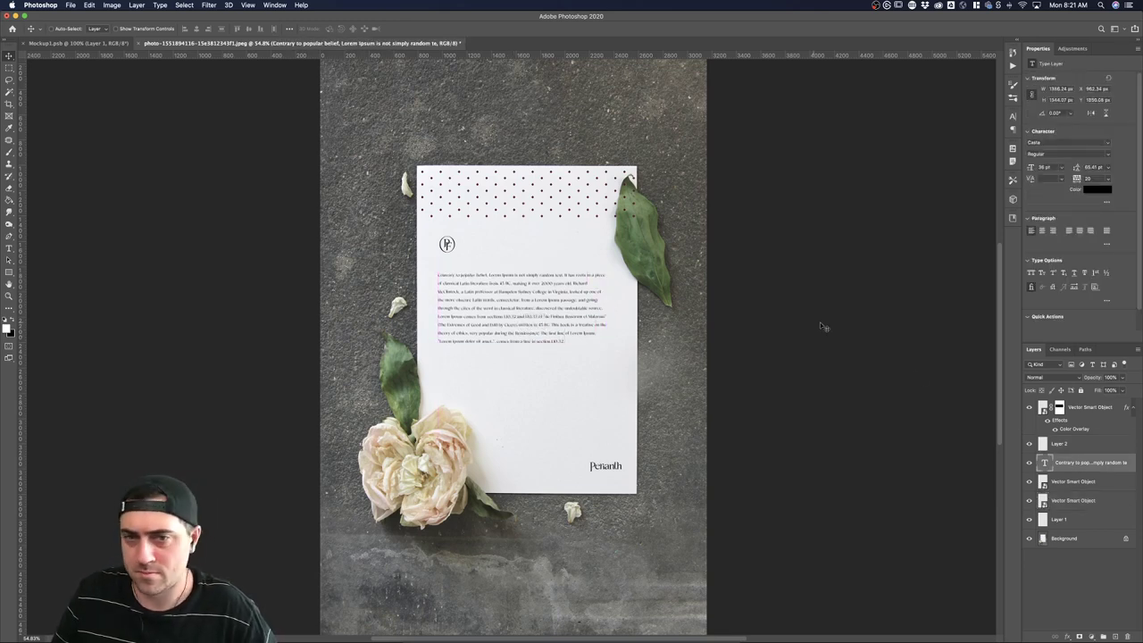
Lower the dot pattern layer's opacity to about 76% and set up a hard-edged Brush for painting on its layer mask.
{"action": "left_click", "coordinate": [1089, 410]}
{"action": "left_click_drag", "start_coordinate": [1122, 377], "coordinate": [1114, 390]}
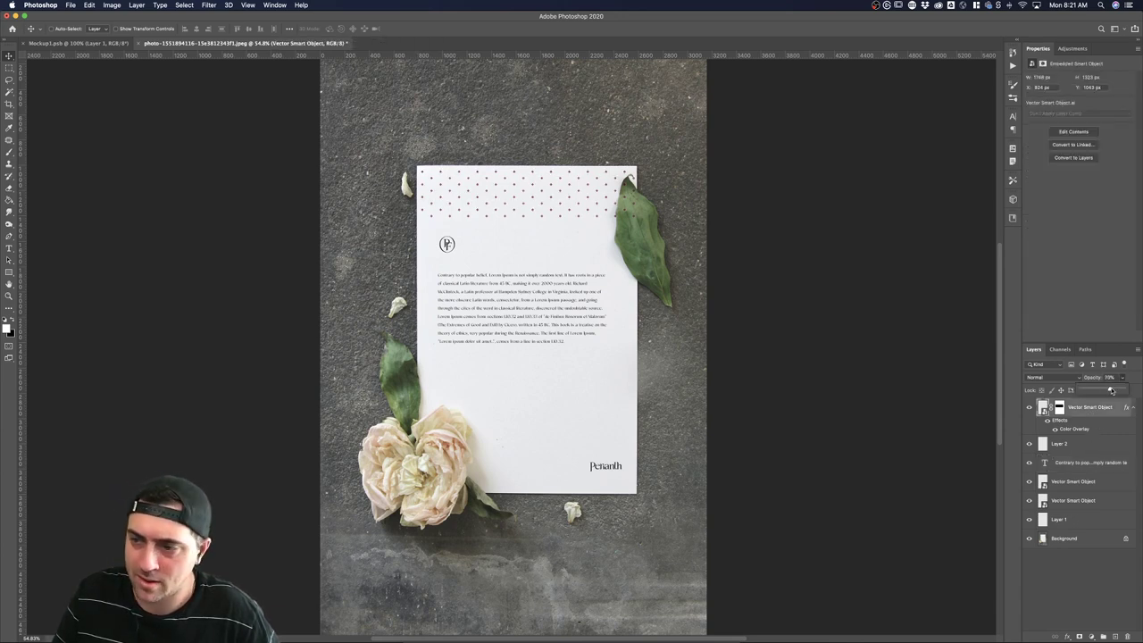
{"action": "left_click", "coordinate": [1046, 410]}
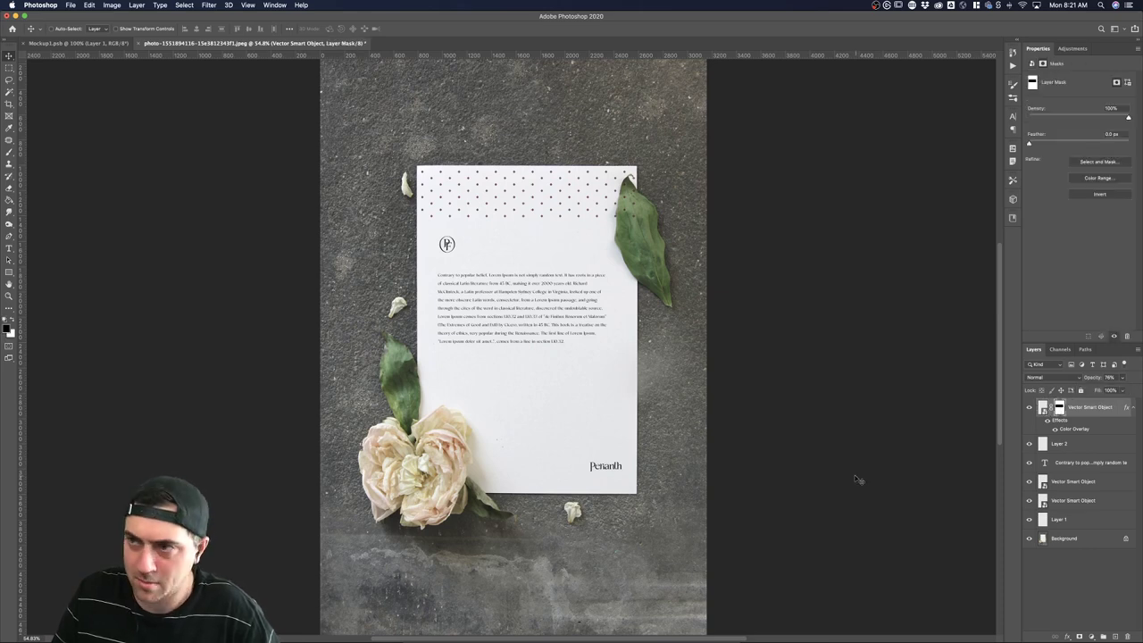
{"action": "key", "text": "b"}
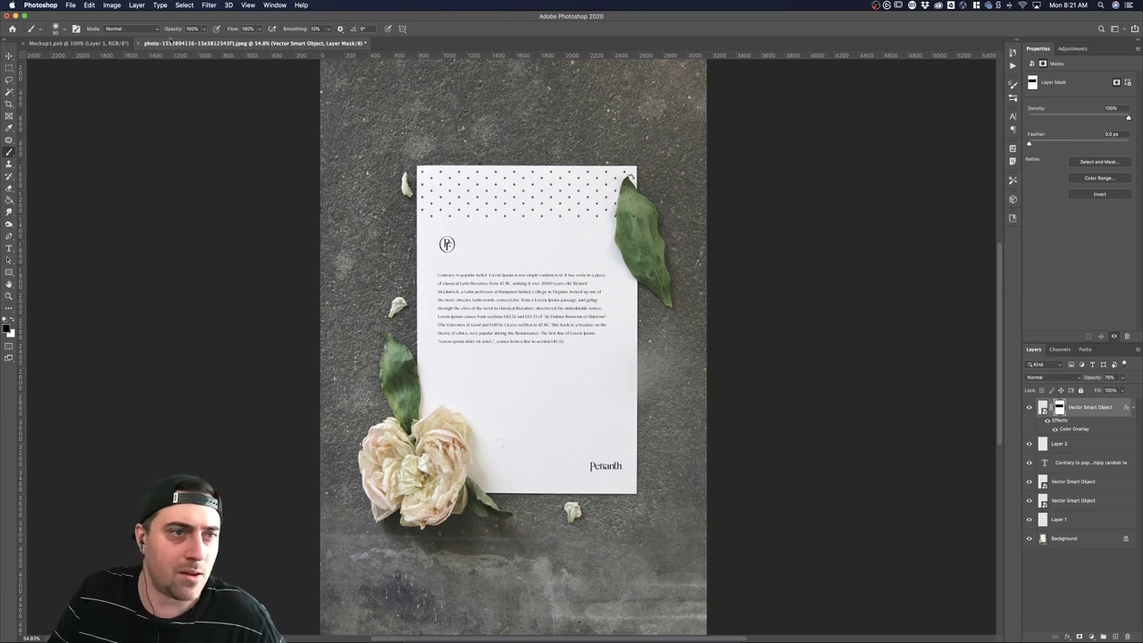
{"action": "left_click", "coordinate": [65, 36]}
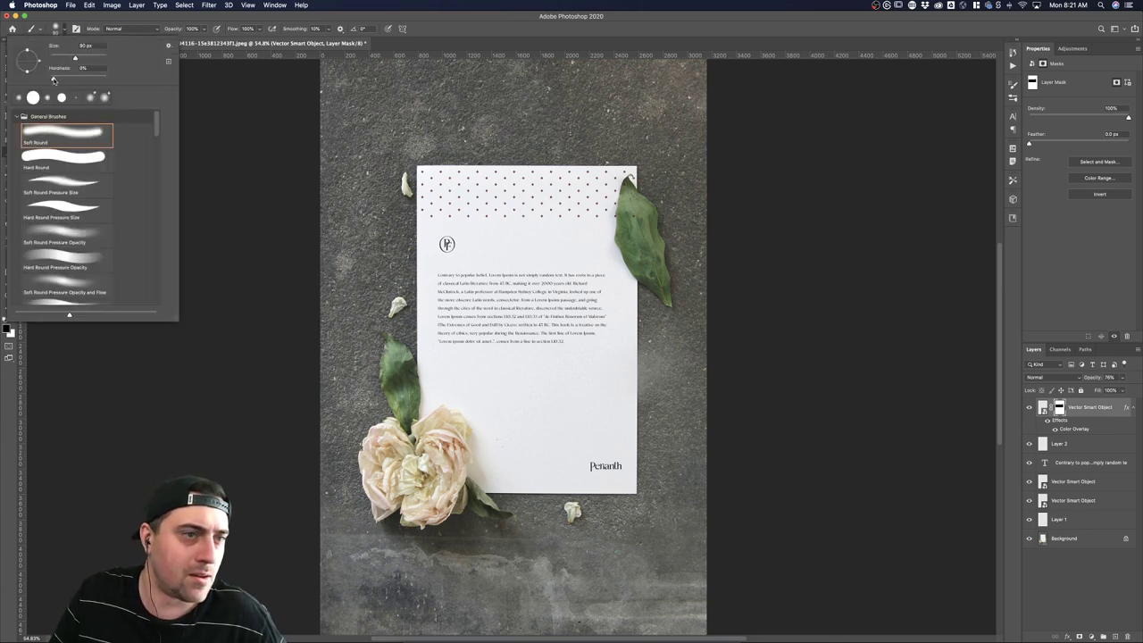
{"action": "left_click_drag", "start_coordinate": [54, 80], "coordinate": [107, 79]}
{"action": "left_click", "coordinate": [105, 27]}
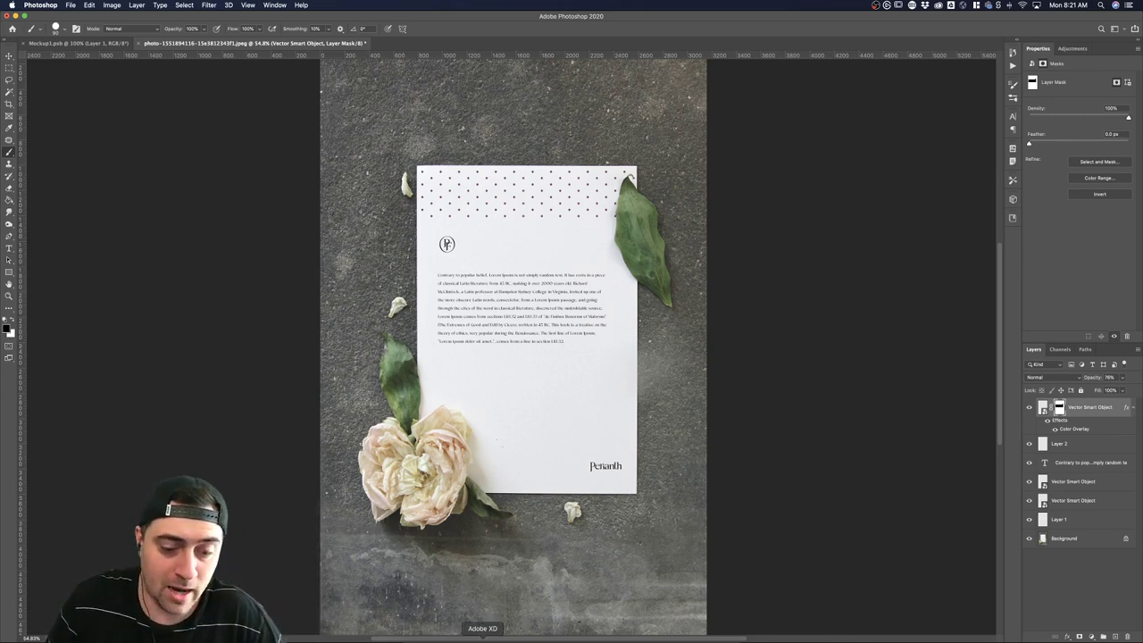
Switch to Illustrator, duplicate the first flower card's burgundy background below it, and shorten the copy to a landscape card about 4.88 in tall.
{"action": "left_click", "coordinate": [464, 637]}
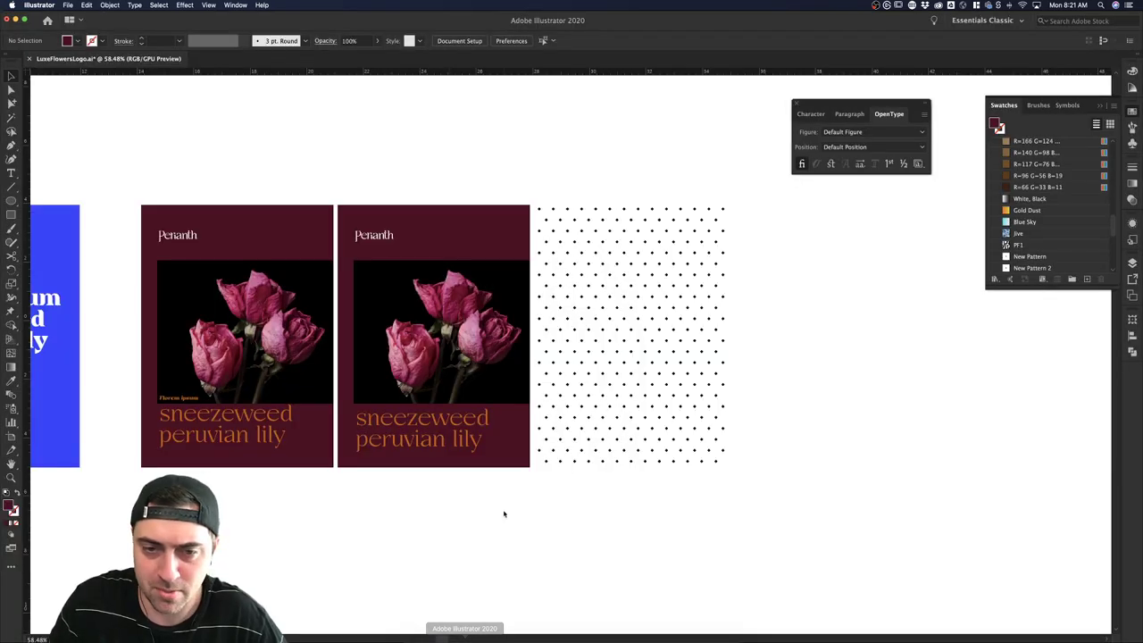
{"action": "scroll", "coordinate": [505, 558], "scroll_direction": "down", "scroll_amount": 3}
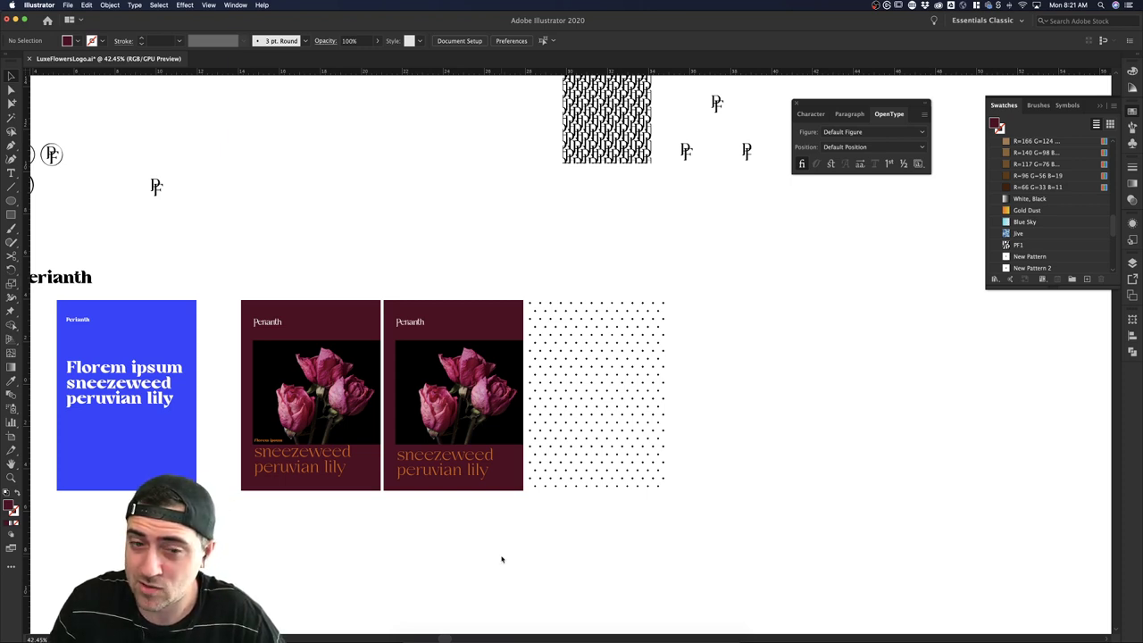
{"action": "scroll", "coordinate": [502, 560], "scroll_direction": "down", "scroll_amount": 3}
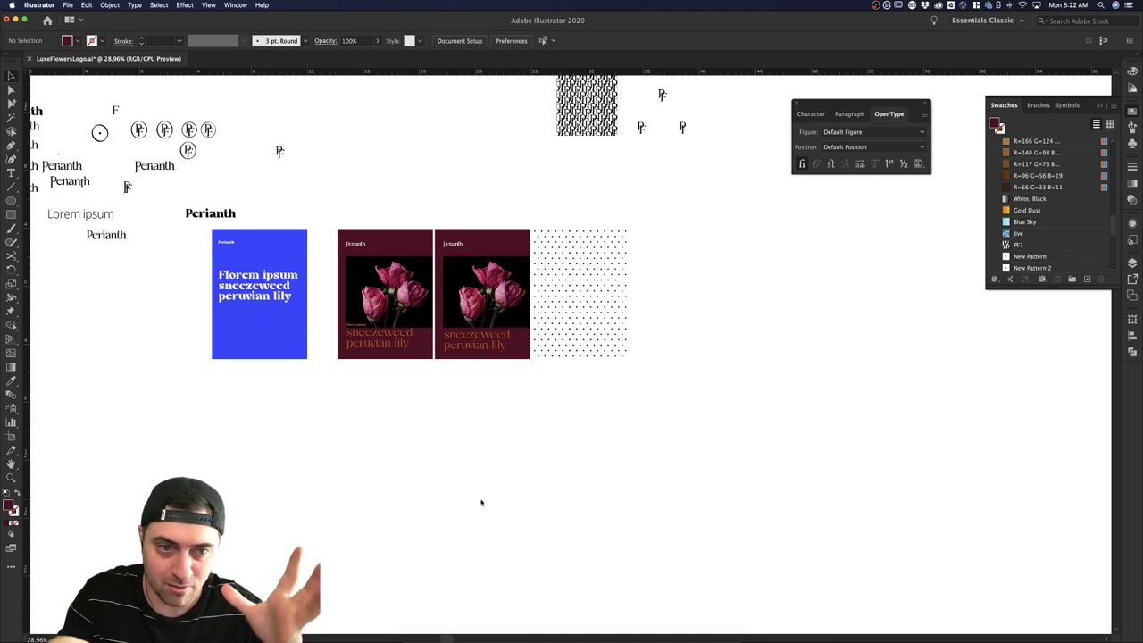
{"action": "left_click", "coordinate": [575, 354]}
{"action": "left_click", "coordinate": [610, 376]}
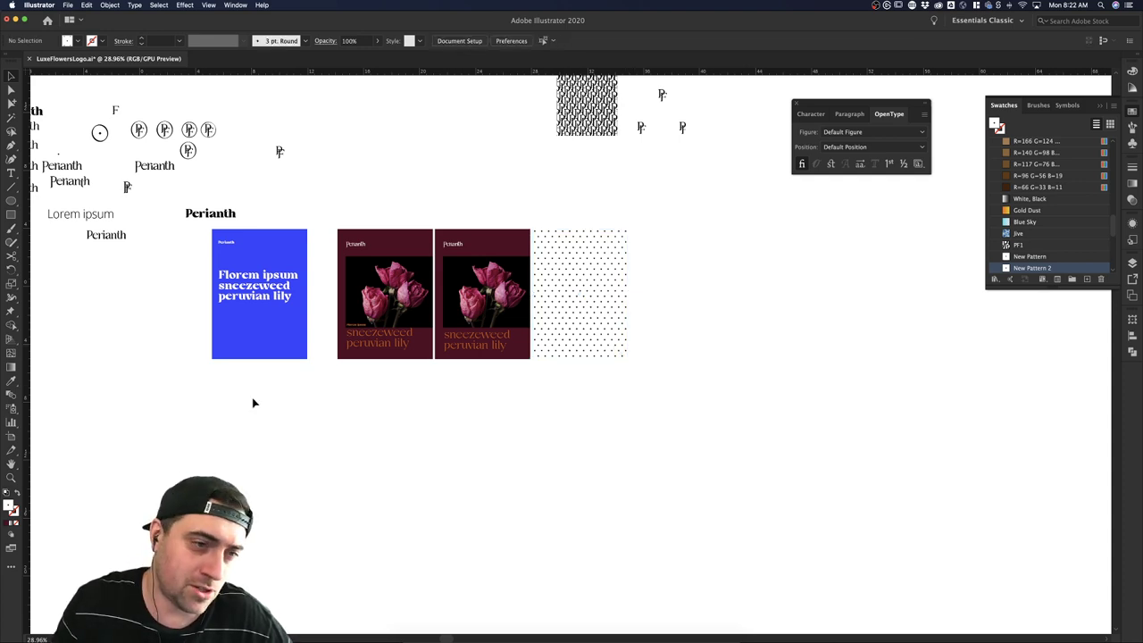
{"action": "scroll", "coordinate": [252, 401], "scroll_direction": "down", "scroll_amount": 3}
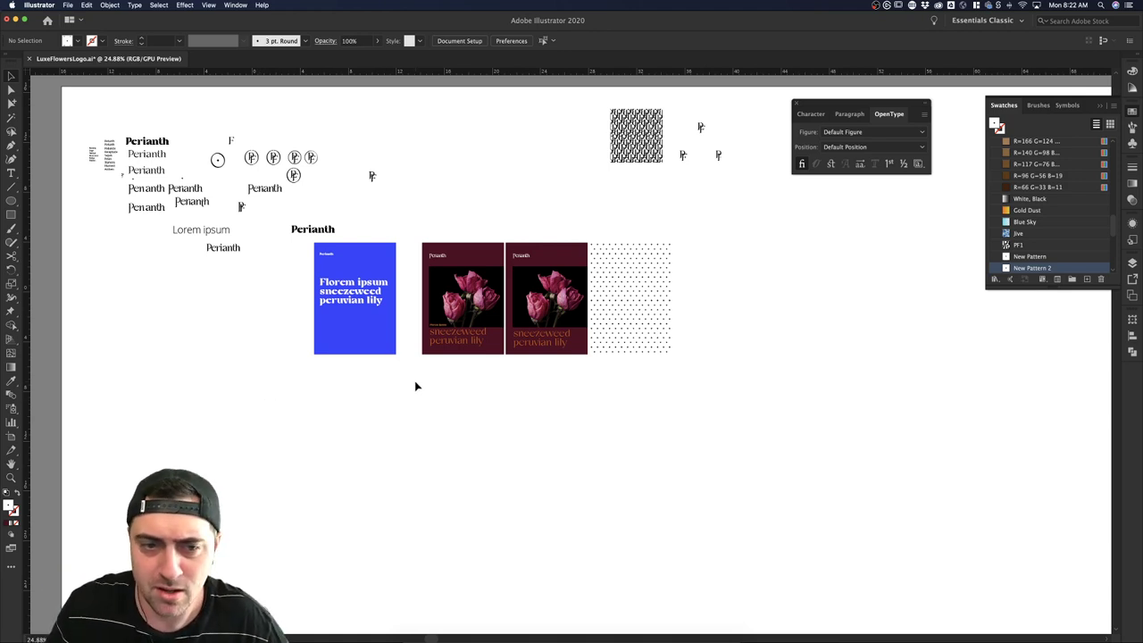
{"action": "left_click_drag", "start_coordinate": [487, 259], "coordinate": [473, 380]}
{"action": "left_click", "coordinate": [475, 406]}
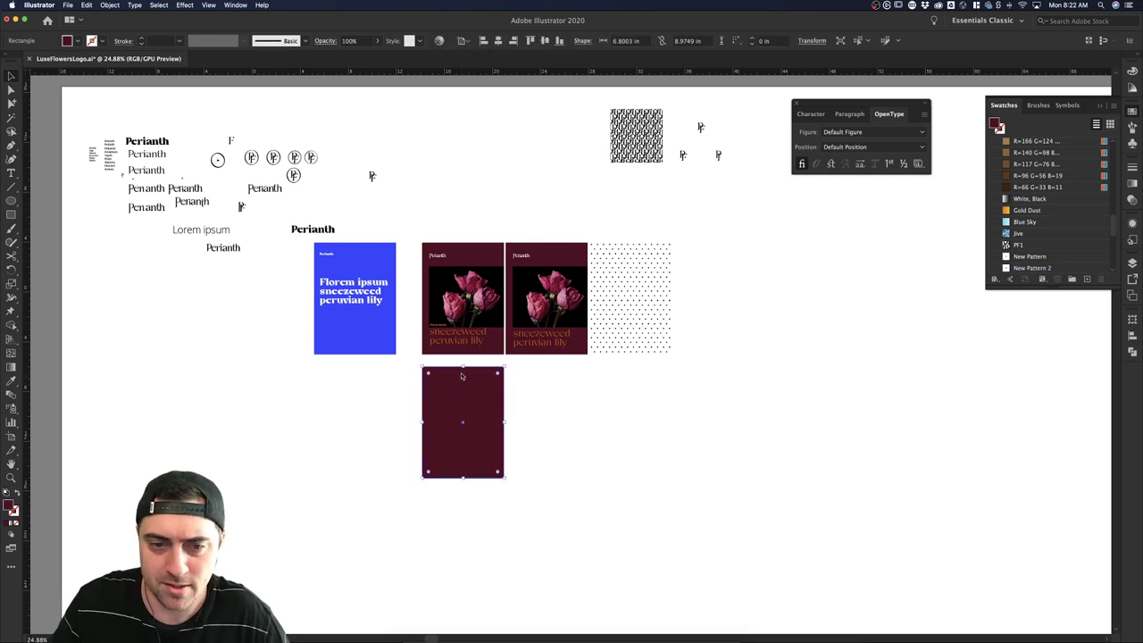
{"action": "mouse_move", "coordinate": [463, 366]}
{"action": "left_mouse_down"}
{"action": "mouse_move", "coordinate": [464, 408]}
{"action": "mouse_move", "coordinate": [467, 392]}
{"action": "mouse_move", "coordinate": [477, 421]}
{"action": "mouse_move", "coordinate": [478, 393]}
{"action": "left_mouse_up"}
{"action": "left_click", "coordinate": [533, 405]}
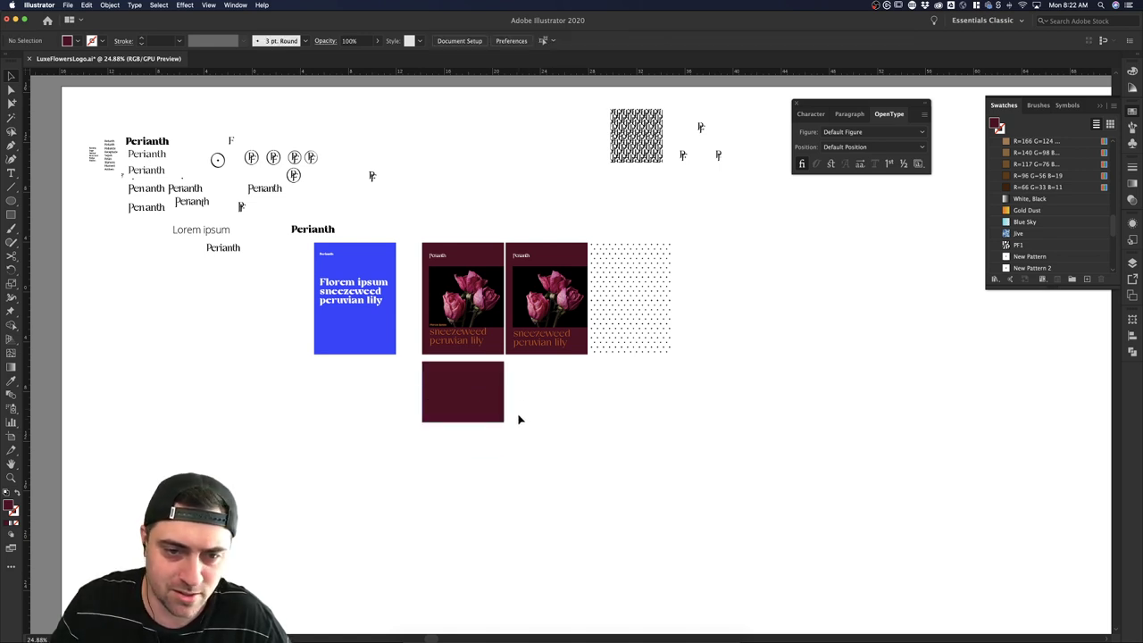
Place the blue hydrangea photo in the document, scale it to about 21.3 in wide and move it below the blue card.
{"action": "left_click", "coordinate": [485, 622]}
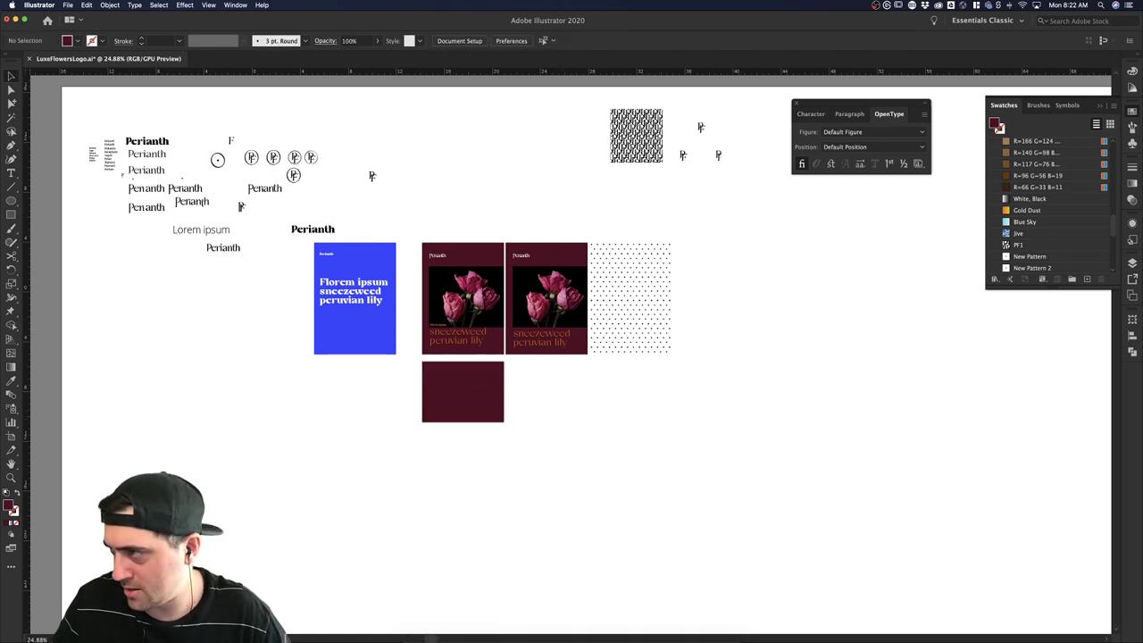
{"action": "key", "text": "super+Tab"}
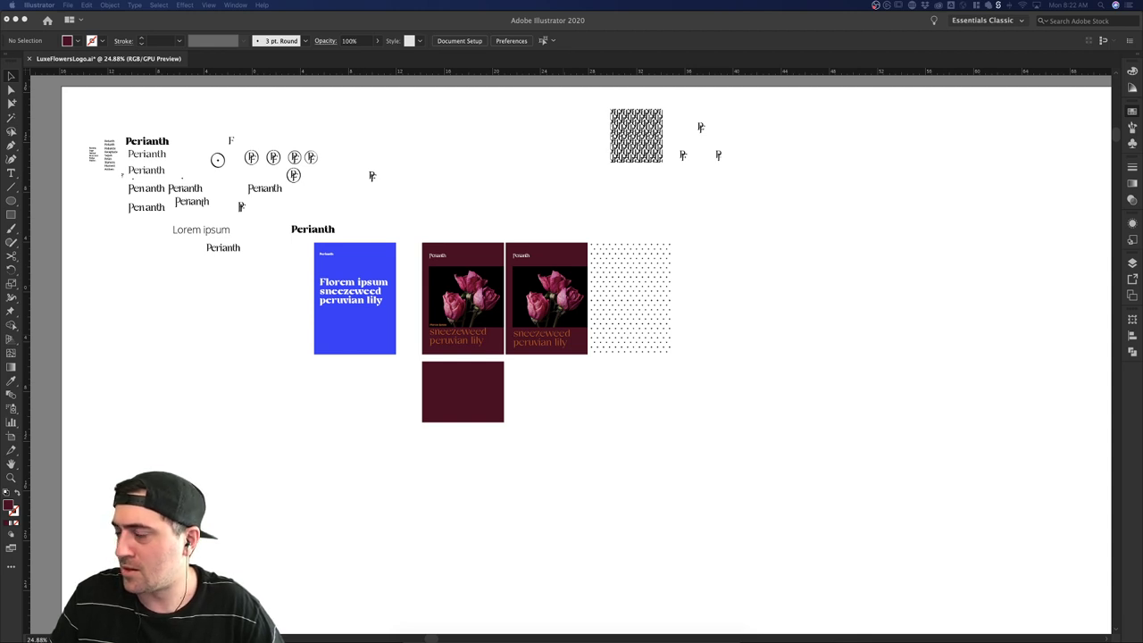
{"action": "left_click_drag", "start_coordinate": [634, 370], "coordinate": [598, 415]}
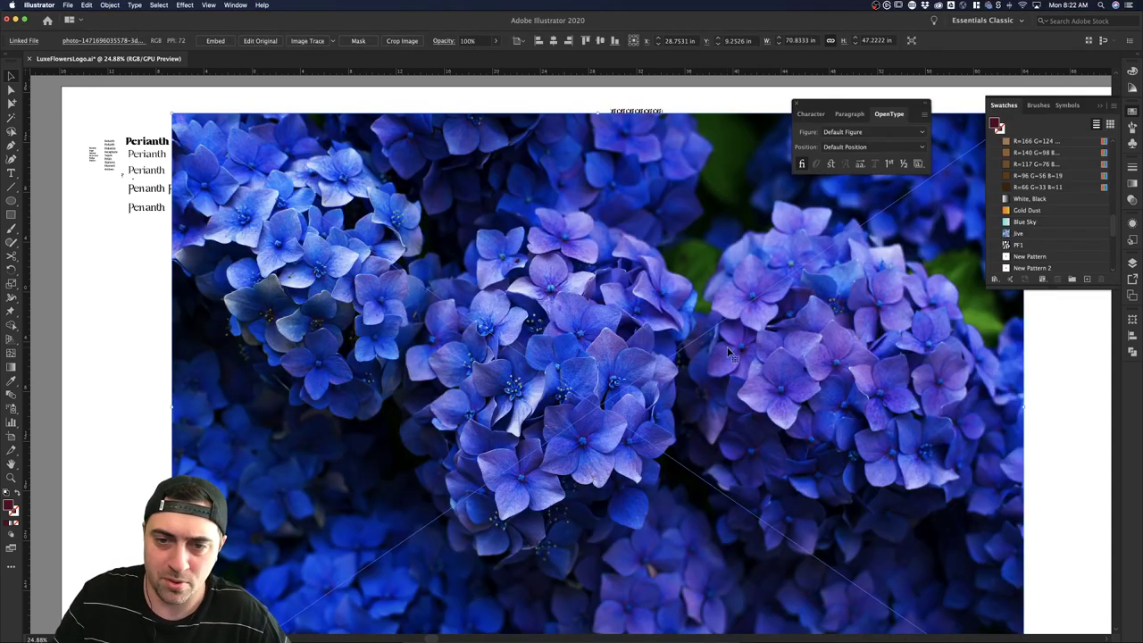
{"action": "scroll", "coordinate": [726, 347], "scroll_direction": "down", "scroll_amount": 5}
{"action": "scroll", "coordinate": [727, 346], "scroll_direction": "down", "scroll_amount": 2}
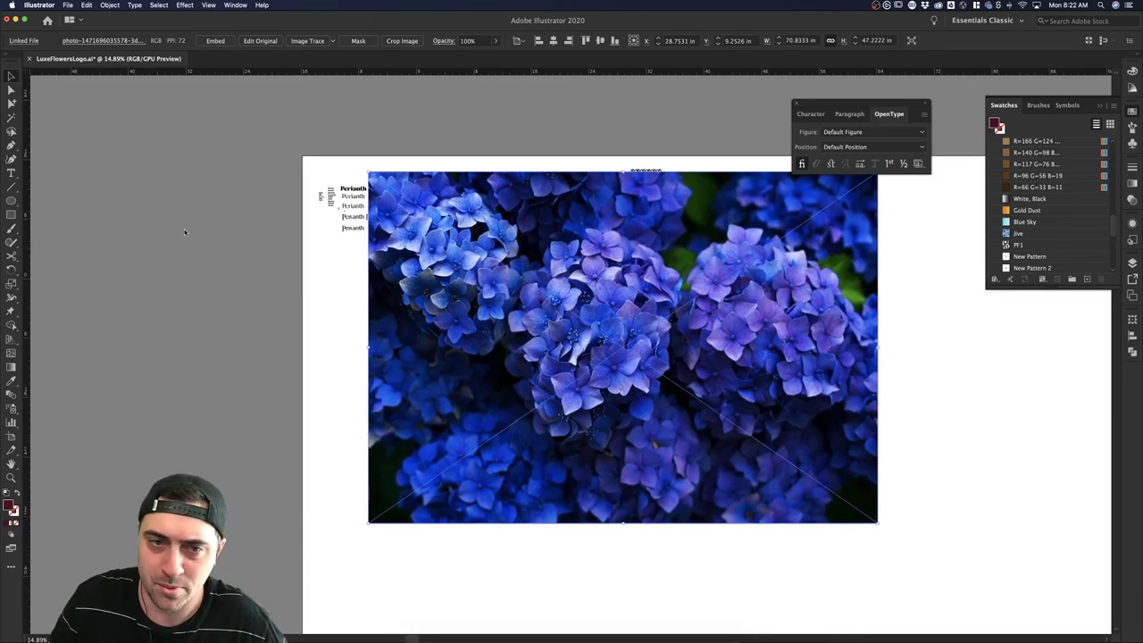
{"action": "left_click_drag", "start_coordinate": [368, 172], "coordinate": [546, 295]}
{"action": "left_click_drag", "start_coordinate": [621, 340], "coordinate": [403, 375]}
{"action": "left_click", "coordinate": [531, 438]}
{"action": "left_click", "coordinate": [469, 384]}
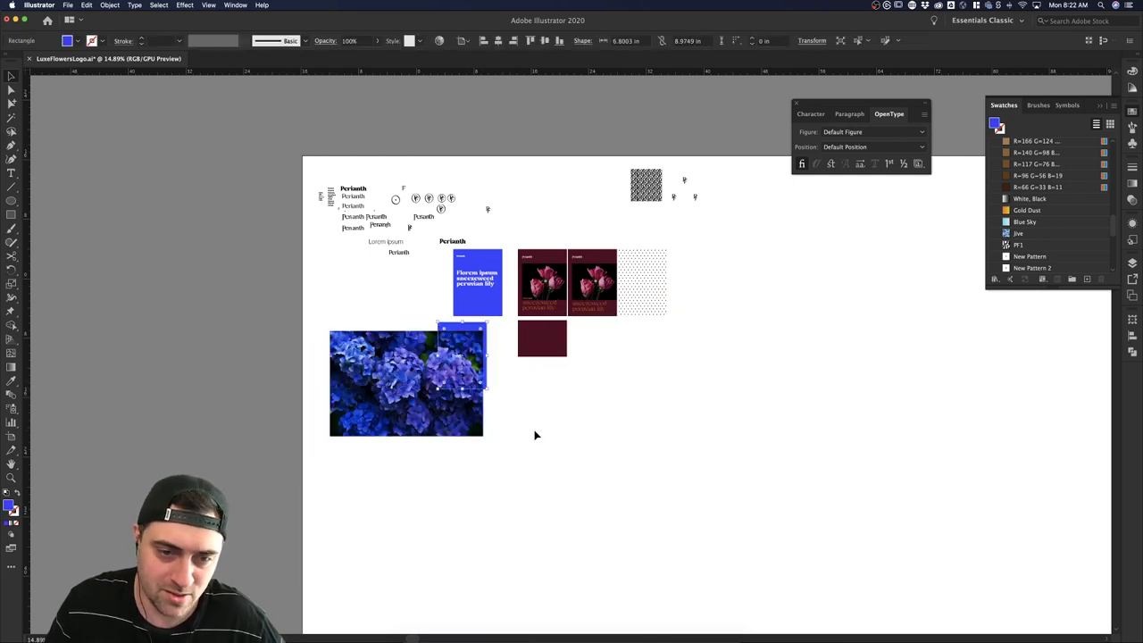
{"action": "key", "text": "BackSpace"}
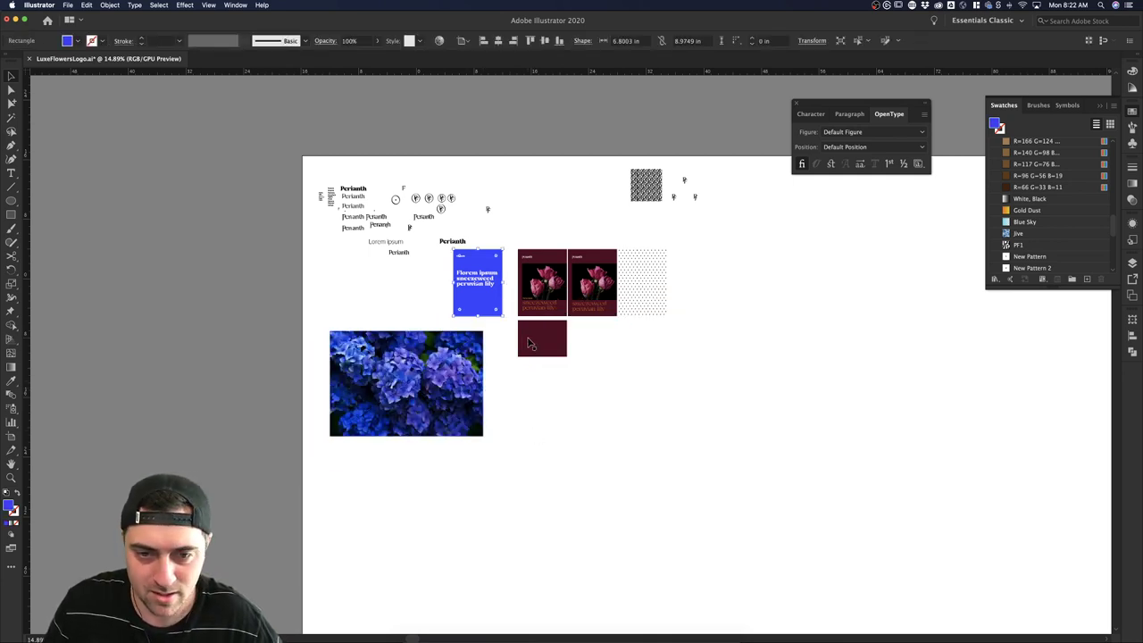
{"action": "left_click_drag", "start_coordinate": [528, 342], "coordinate": [452, 373]}
{"action": "left_click", "coordinate": [530, 386]}
{"action": "left_click", "coordinate": [489, 378]}
{"action": "left_click", "coordinate": [490, 382]}
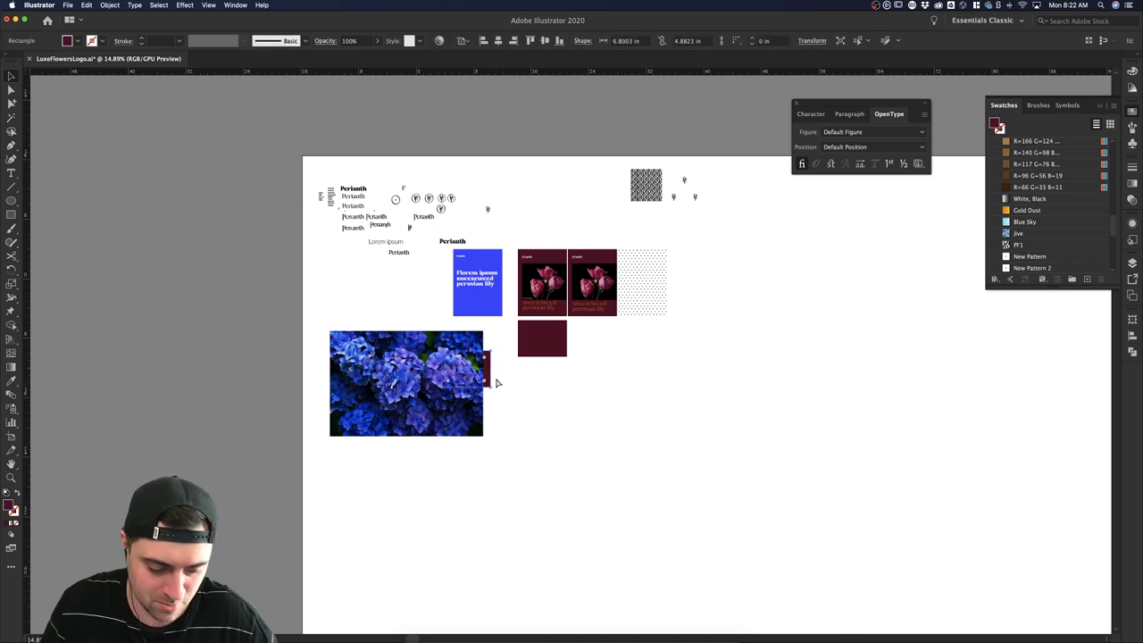
{"action": "key", "text": "super+shift+bracketright"}
{"action": "left_click", "coordinate": [531, 416]}
{"action": "left_click", "coordinate": [484, 373]}
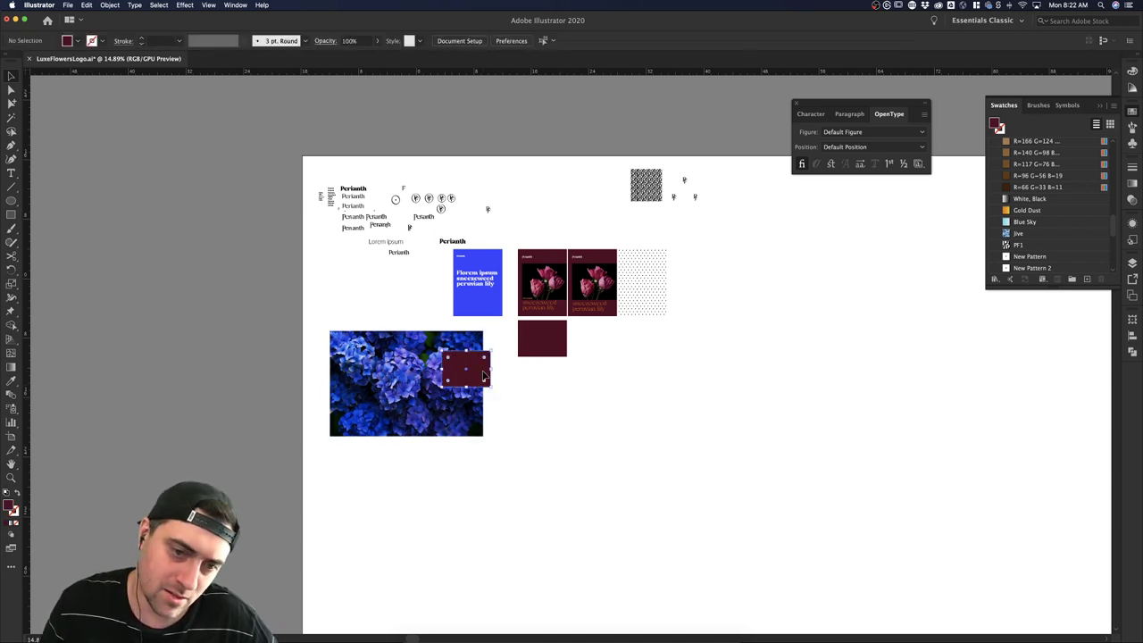
{"action": "key", "text": "BackSpace"}
Scale down the hydrangea photo and position it against the left edge of the burgundy landscape card.
{"action": "left_click", "coordinate": [473, 357]}
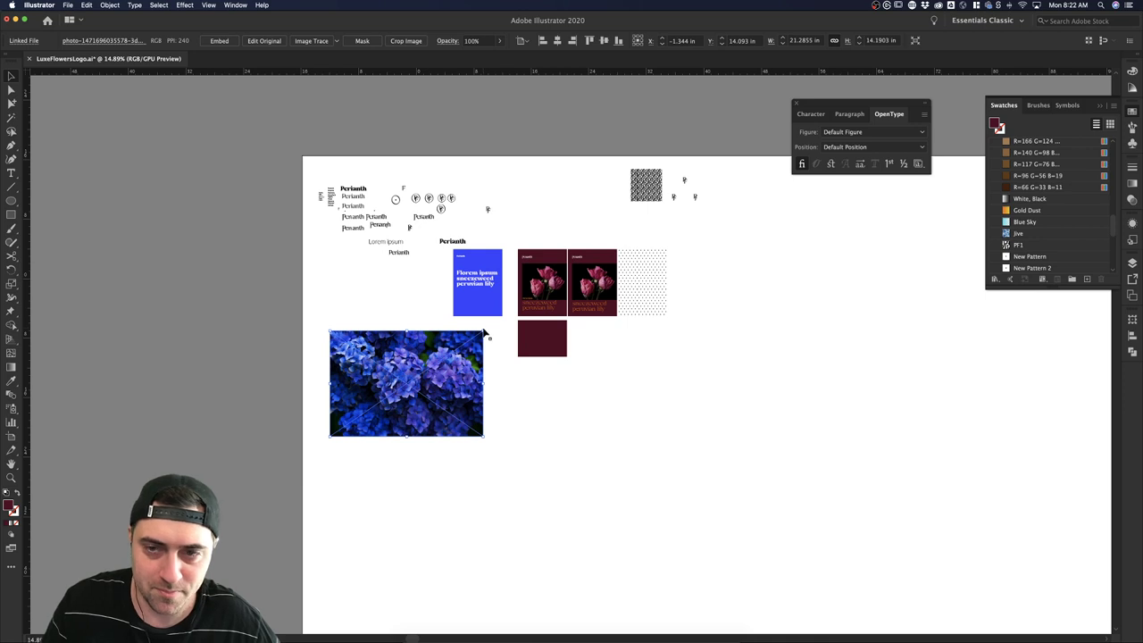
{"action": "left_click_drag", "start_coordinate": [486, 329], "coordinate": [428, 368]}
{"action": "left_click_drag", "start_coordinate": [536, 341], "coordinate": [540, 343]}
{"action": "left_click", "coordinate": [574, 353]}
{"action": "scroll", "coordinate": [560, 357], "scroll_direction": "up", "scroll_amount": 5}
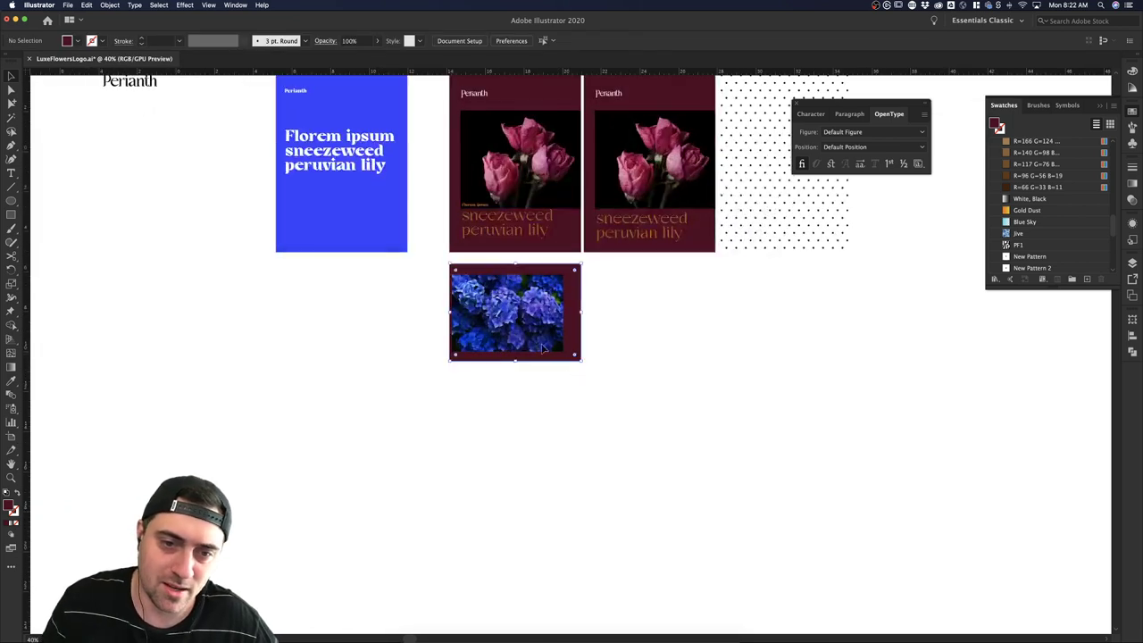
{"action": "left_click", "coordinate": [560, 348]}
{"action": "left_click_drag", "start_coordinate": [564, 278], "coordinate": [512, 305]}
{"action": "left_click", "coordinate": [619, 286]}
{"action": "left_click", "coordinate": [614, 313]}
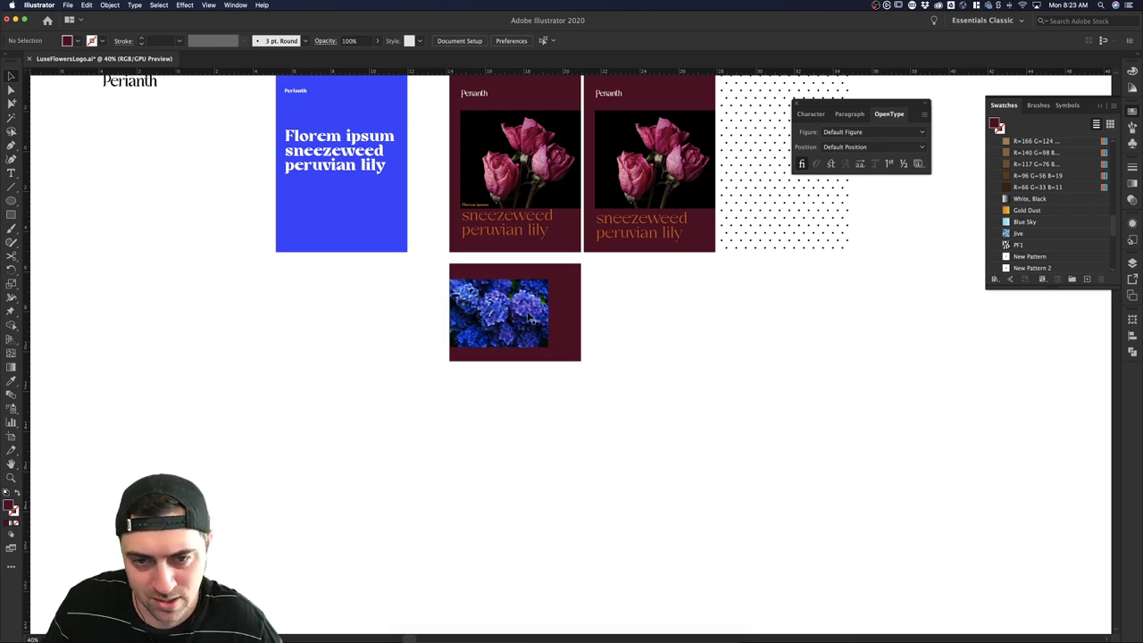
Recolor the landscape card's background with the bright blue sampled from the Florem ipsum card.
{"action": "scroll", "coordinate": [673, 351], "scroll_direction": "up", "scroll_amount": 2}
{"action": "left_click", "coordinate": [547, 316]}
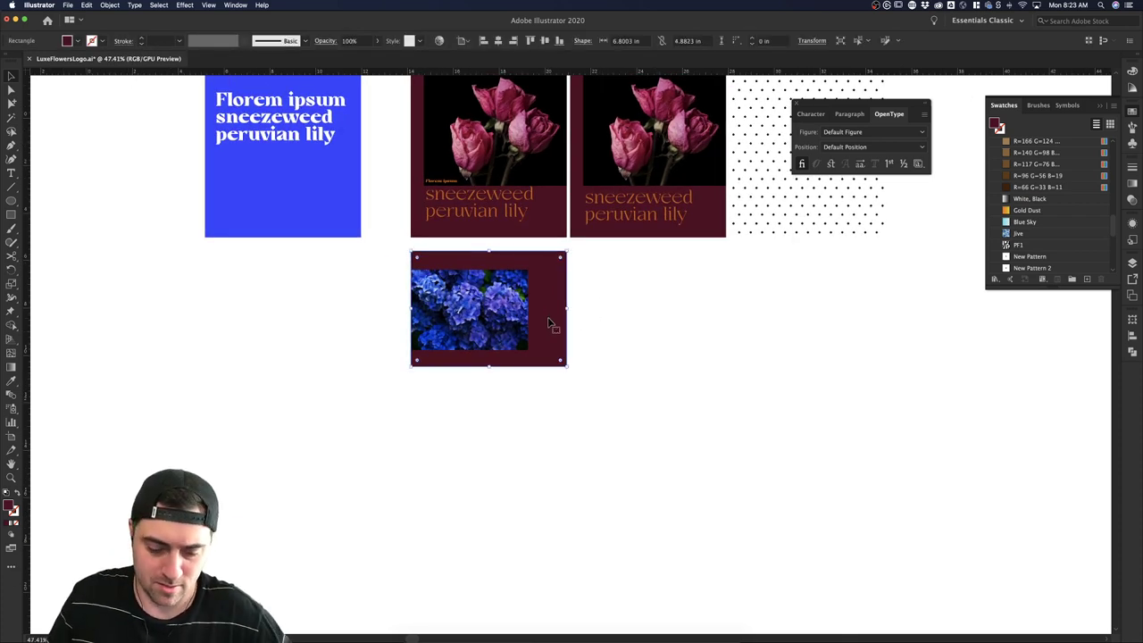
{"action": "key", "text": "i"}
{"action": "left_click", "coordinate": [352, 183]}
{"action": "key", "text": "v"}
{"action": "left_click", "coordinate": [632, 320]}
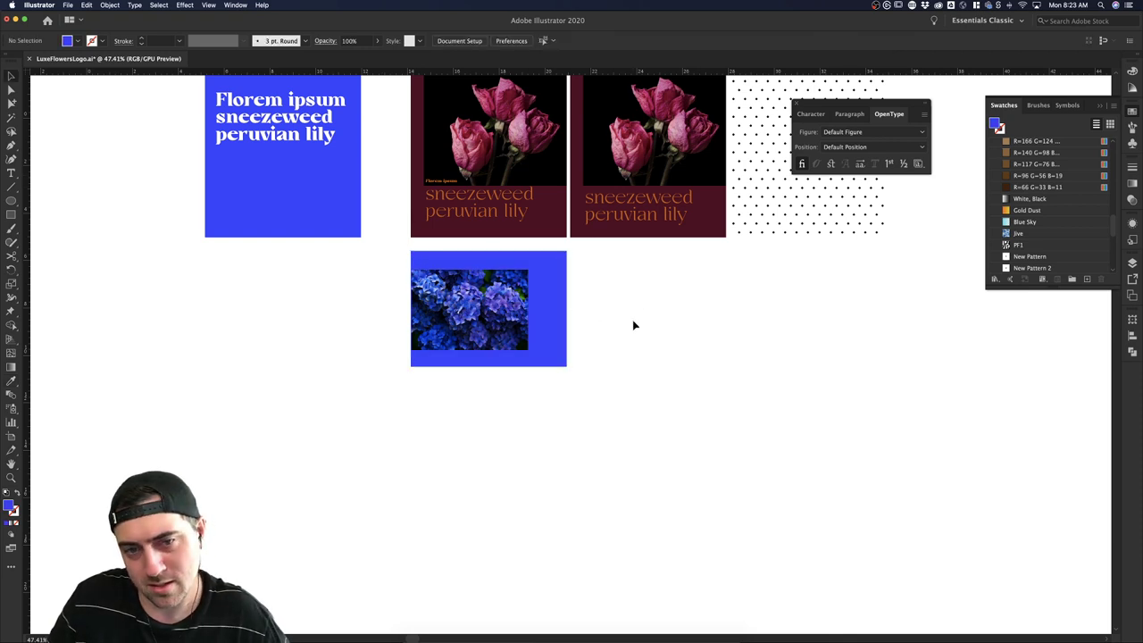
Copy the orange "sneezeweed peruvian lily" heading onto the blue landscape card and bring it in front of the hydrangea photo.
{"action": "left_click_drag", "start_coordinate": [624, 212], "coordinate": [519, 344]}
{"action": "left_click", "coordinate": [618, 358]}
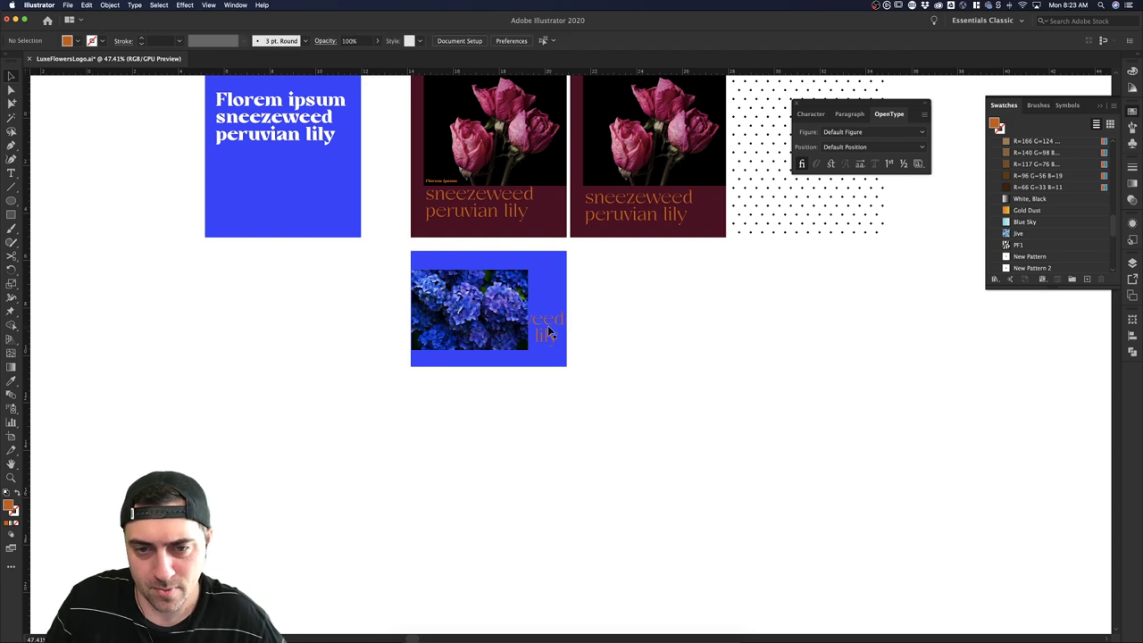
{"action": "left_click", "coordinate": [548, 326]}
{"action": "key", "text": "super+shift+bracketright"}
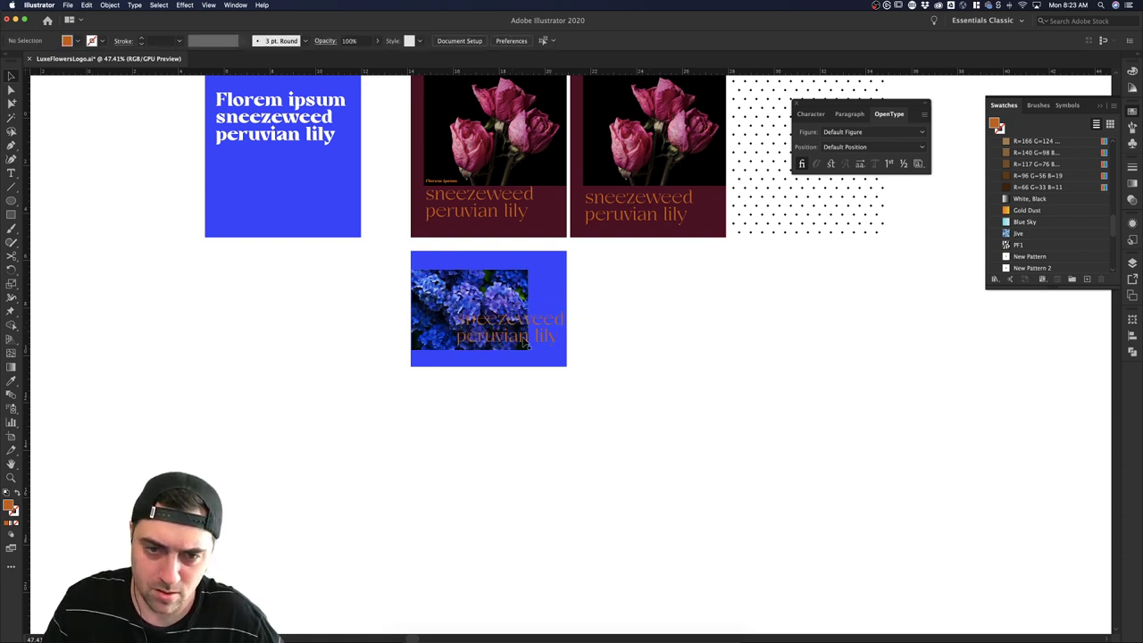
{"action": "key", "text": "i"}
{"action": "left_click", "coordinate": [547, 229]}
{"action": "key", "text": "v"}
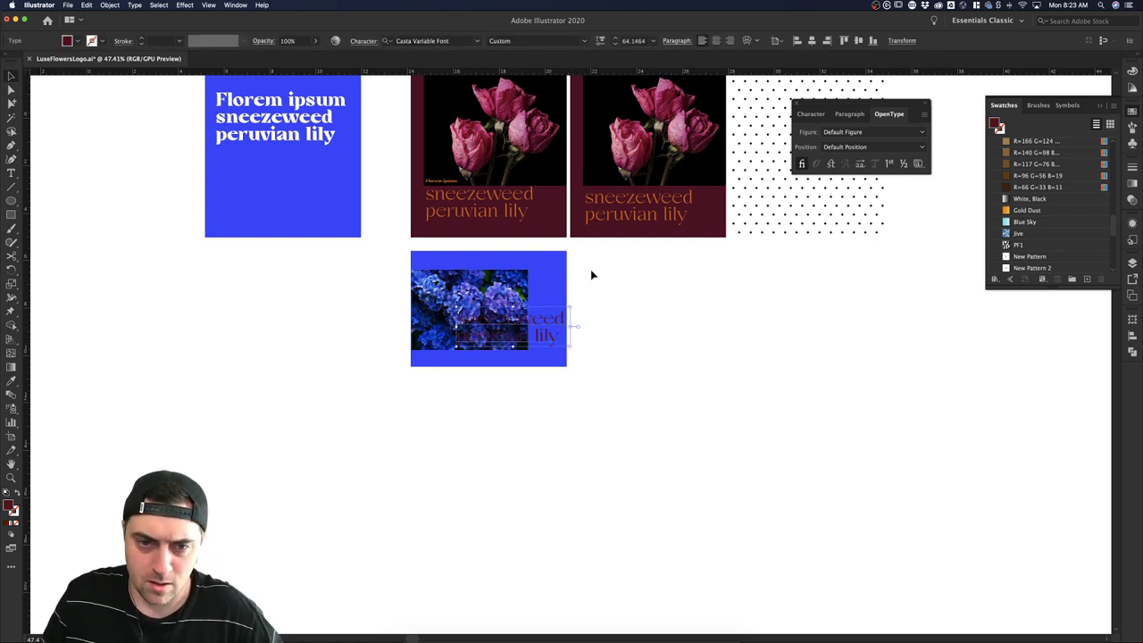
{"action": "left_click", "coordinate": [613, 294]}
{"action": "key", "text": "super+z"}
Color the landscape card's heading white and nudge it so it overlaps the photo and the blue area.
{"action": "key", "text": "i"}
{"action": "left_click", "coordinate": [630, 309]}
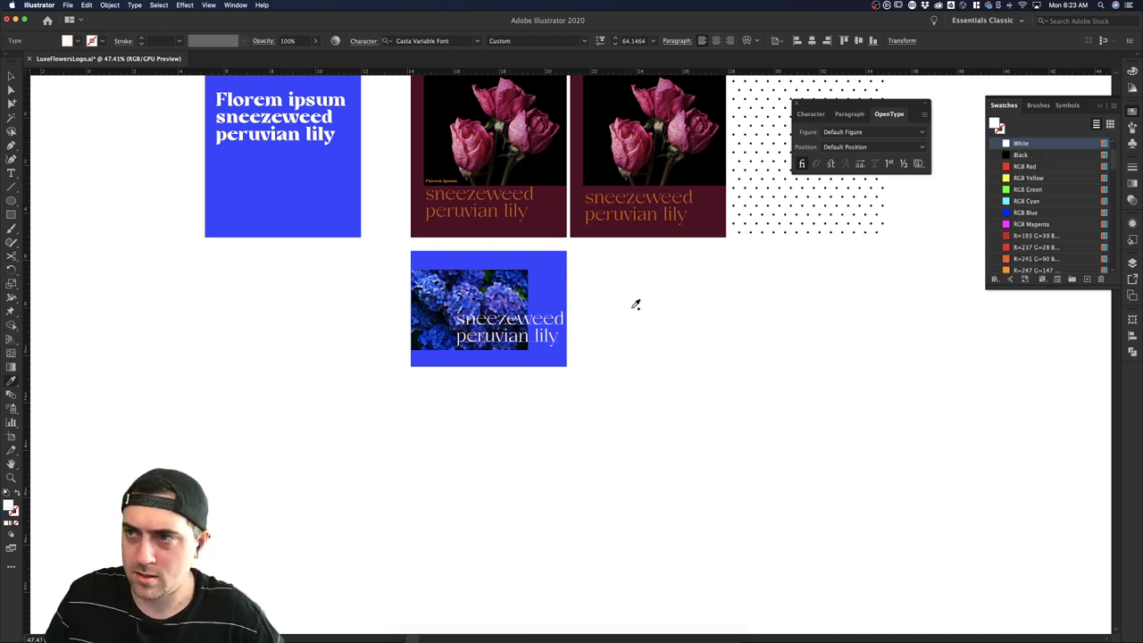
{"action": "key", "text": "v"}
{"action": "mouse_move", "coordinate": [540, 323]}
{"action": "left_mouse_down"}
{"action": "mouse_move", "coordinate": [572, 308]}
{"action": "mouse_move", "coordinate": [552, 326]}
{"action": "left_mouse_up"}
{"action": "left_click", "coordinate": [617, 310]}
{"action": "left_click", "coordinate": [688, 305]}
Copy the white Perianth wordmark from the second flower card to the landscape card's upper-left corner, above the photo.
{"action": "scroll", "coordinate": [688, 305], "scroll_direction": "up", "scroll_amount": 3}
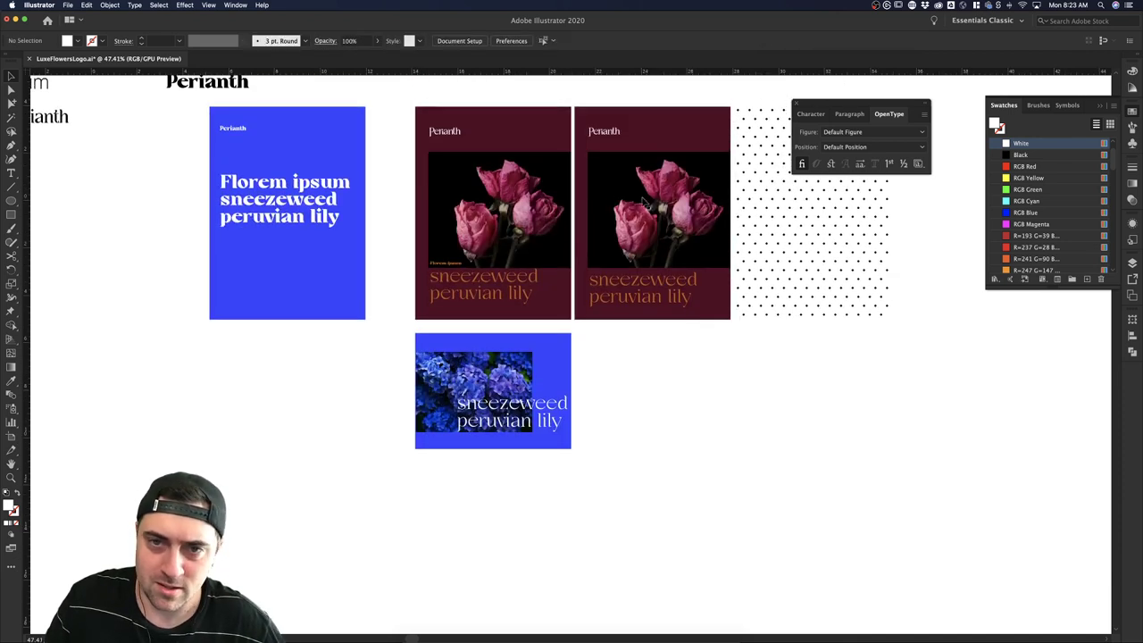
{"action": "left_click_drag", "start_coordinate": [604, 136], "coordinate": [436, 345]}
{"action": "left_click", "coordinate": [389, 366]}
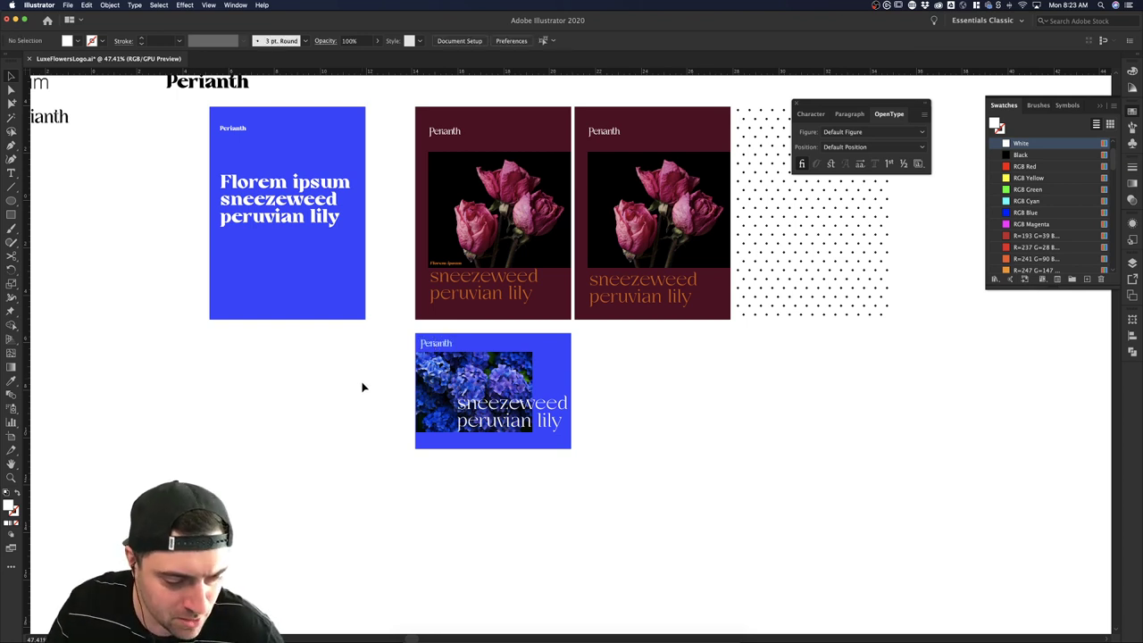
{"action": "scroll", "coordinate": [366, 391], "scroll_direction": "up", "scroll_amount": 2}
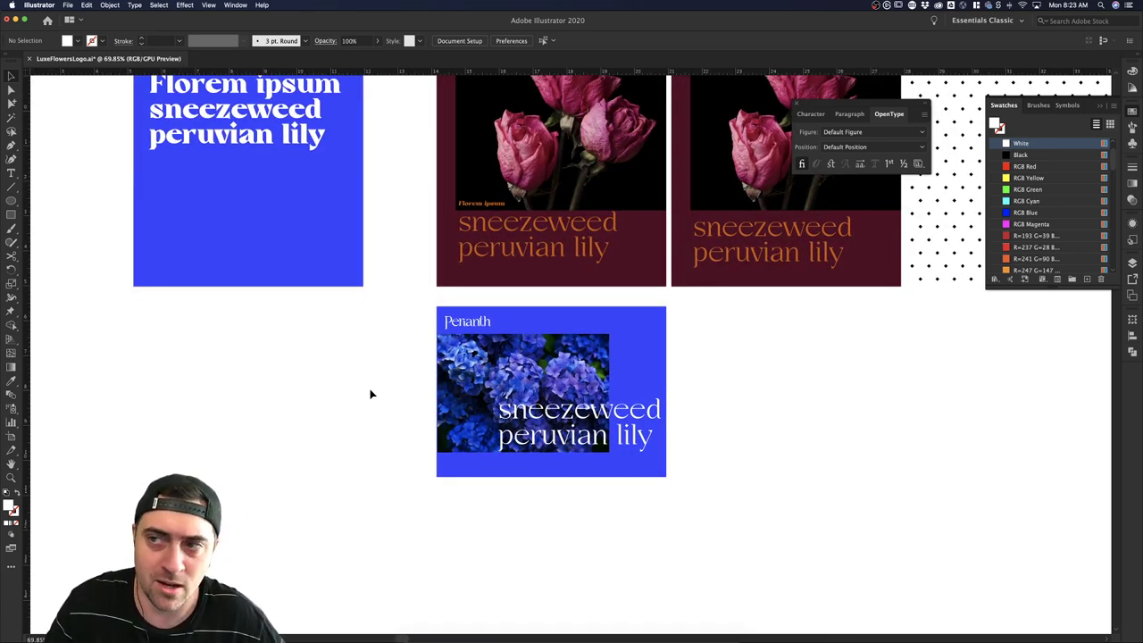
Switch to Chrome, go to behance.net and open the signed-in account's profile page.
{"action": "left_click", "coordinate": [429, 637]}
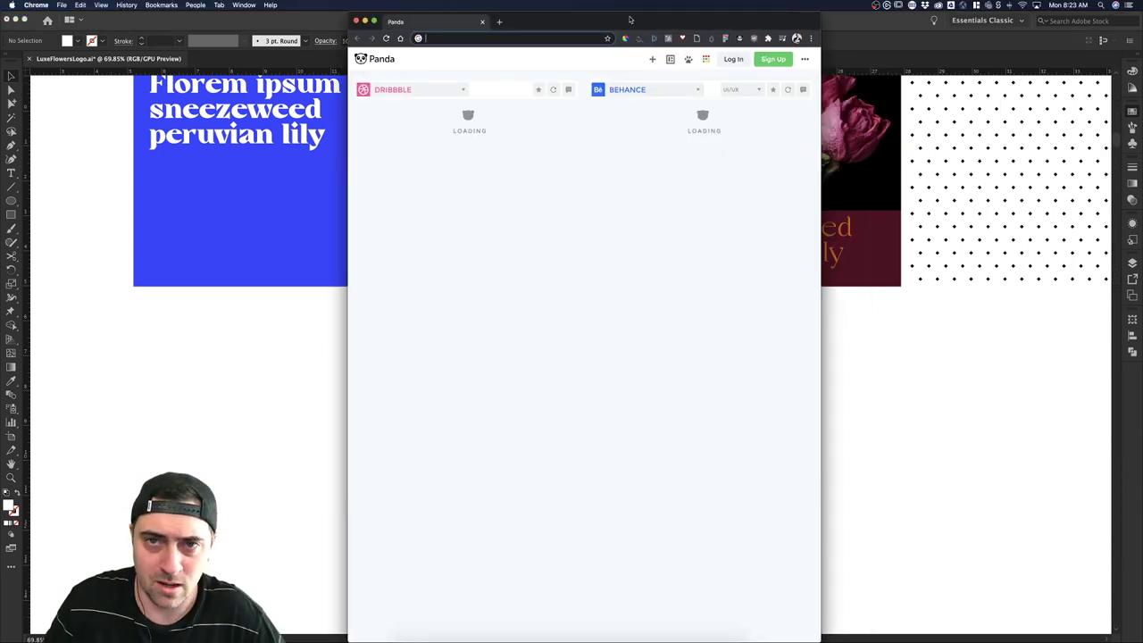
{"action": "double_click", "coordinate": [630, 22]}
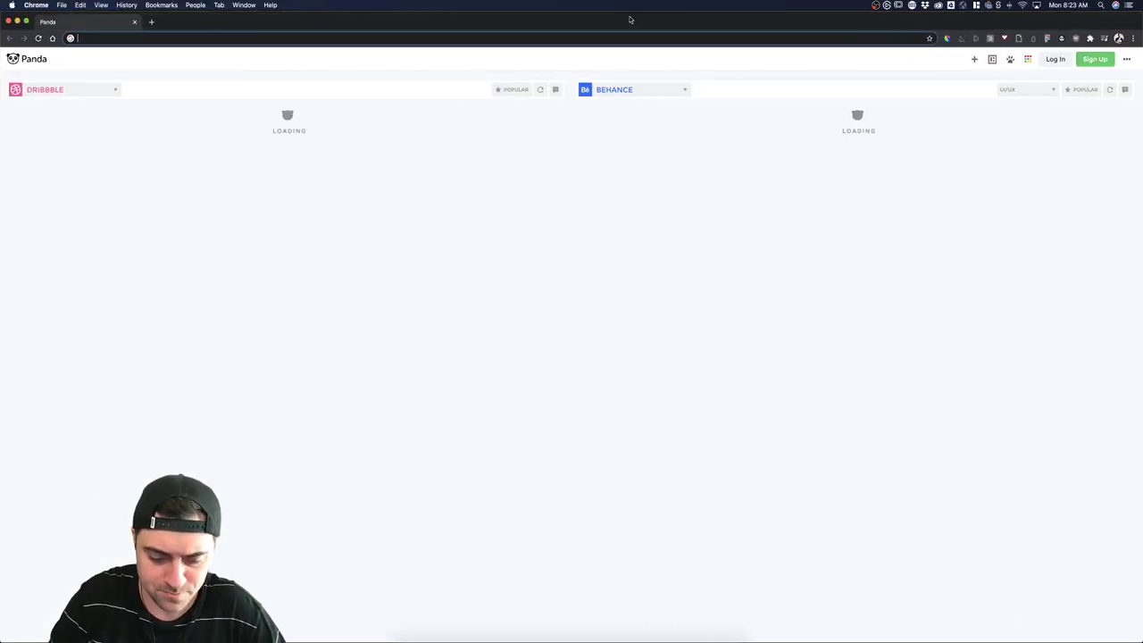
{"action": "type", "text": "behance.net"}
{"action": "key", "text": "Return"}
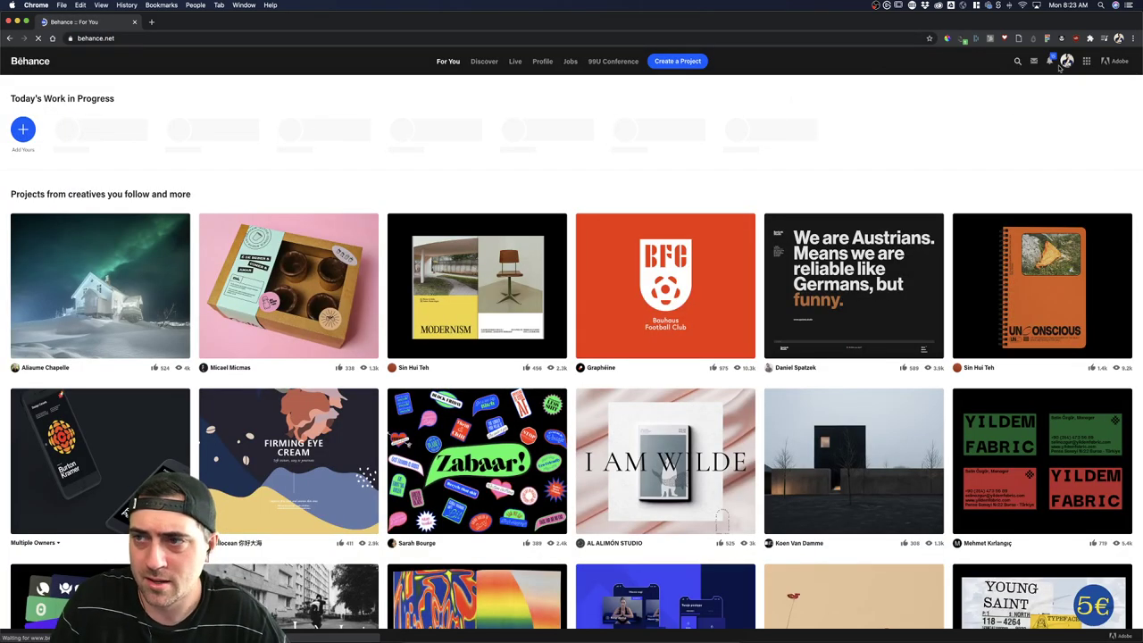
{"action": "left_click", "coordinate": [1066, 62]}
{"action": "left_click", "coordinate": [977, 95]}
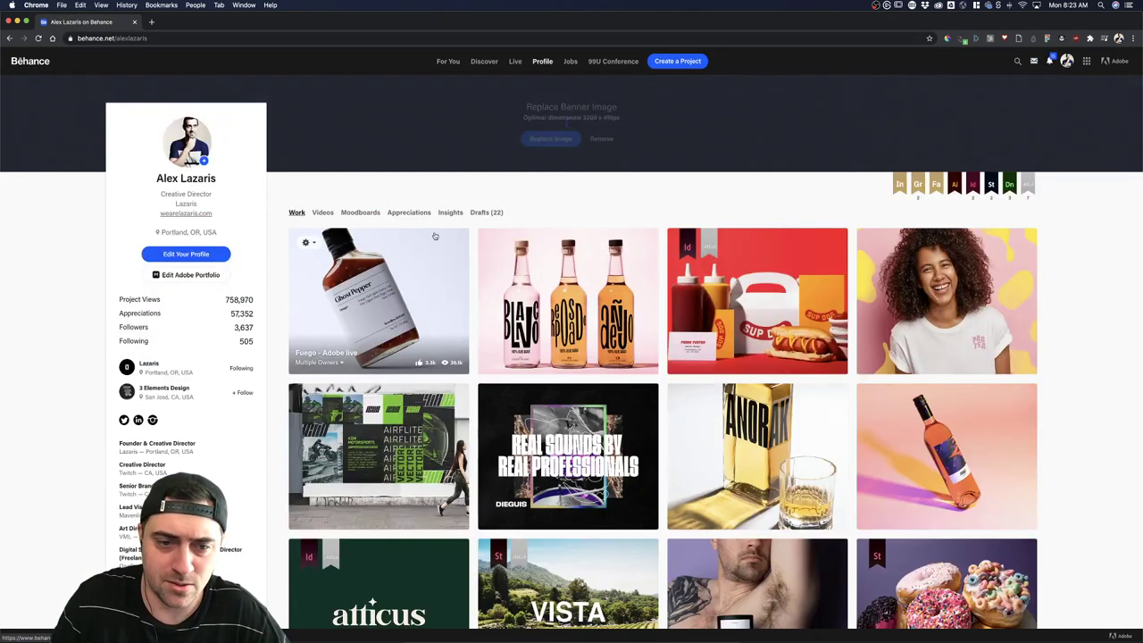
Look through the Fuego - Adobe live hot sauce project, close it and return to Illustrator.
{"action": "scroll", "coordinate": [971, 96], "scroll_direction": "down", "scroll_amount": 1}
{"action": "left_click", "coordinate": [426, 268]}
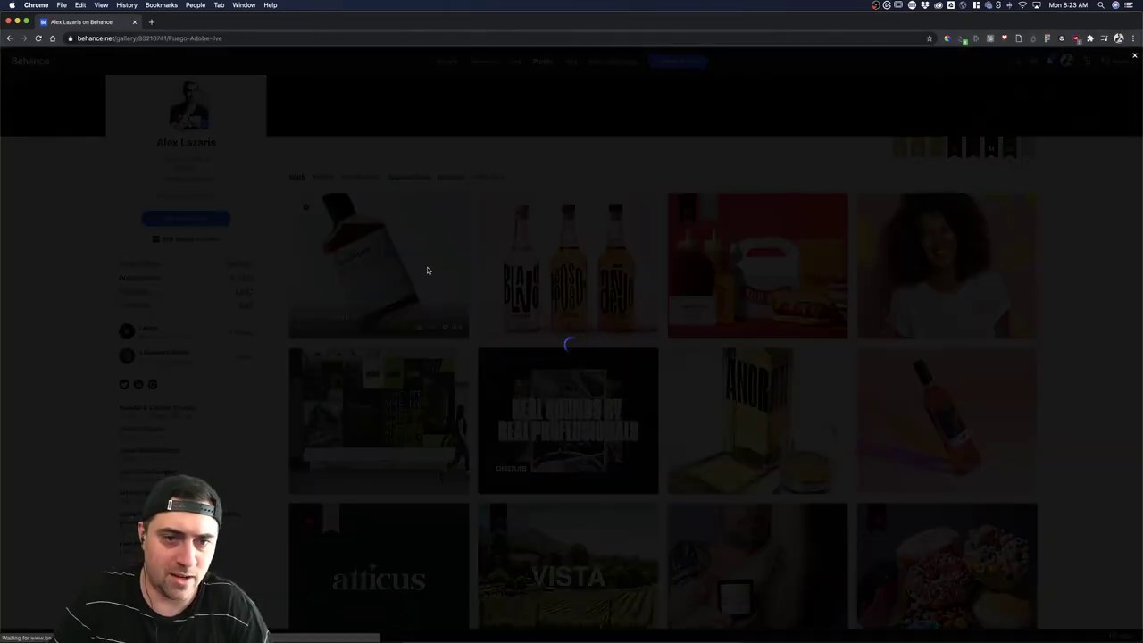
{"action": "scroll", "coordinate": [427, 268], "scroll_direction": "down", "scroll_amount": 4}
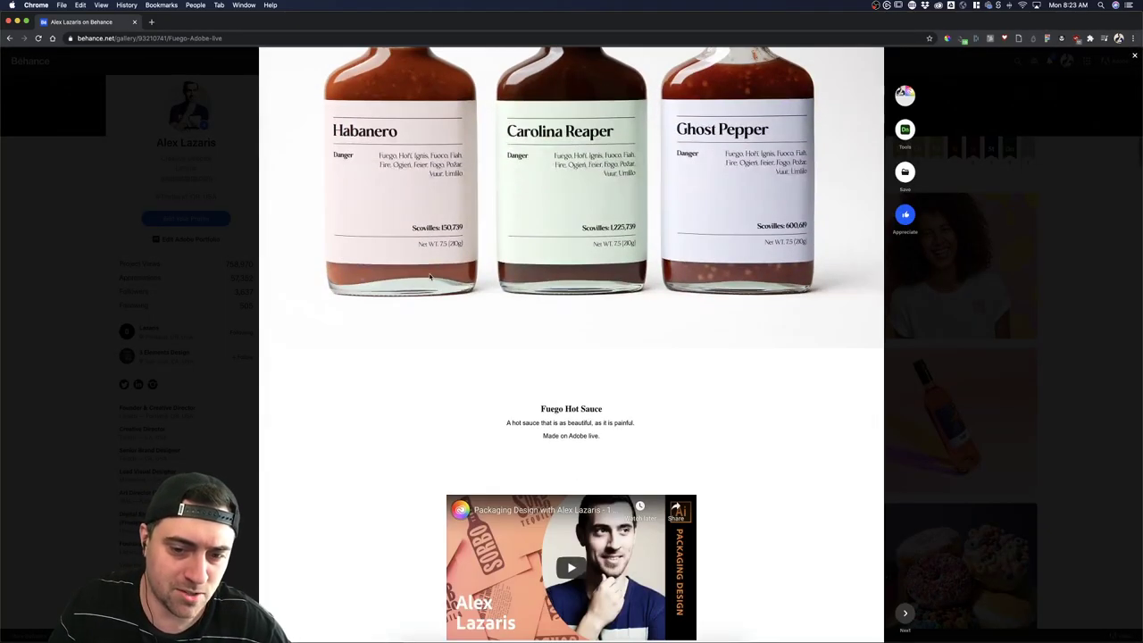
{"action": "scroll", "coordinate": [539, 255], "scroll_direction": "down", "scroll_amount": 20}
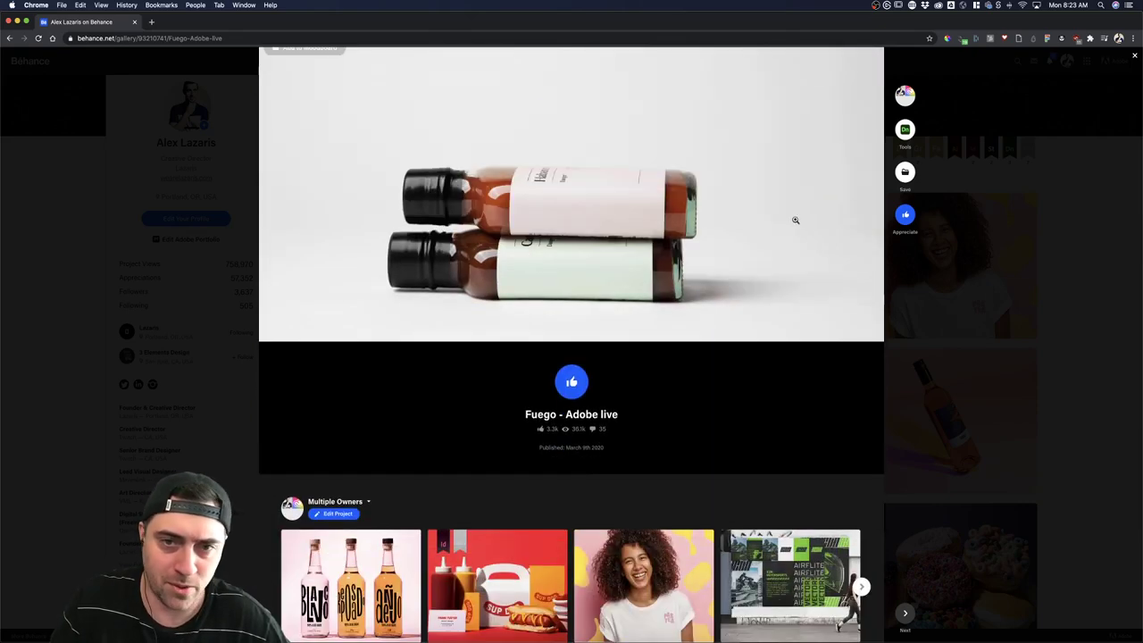
{"action": "left_click", "coordinate": [1015, 223]}
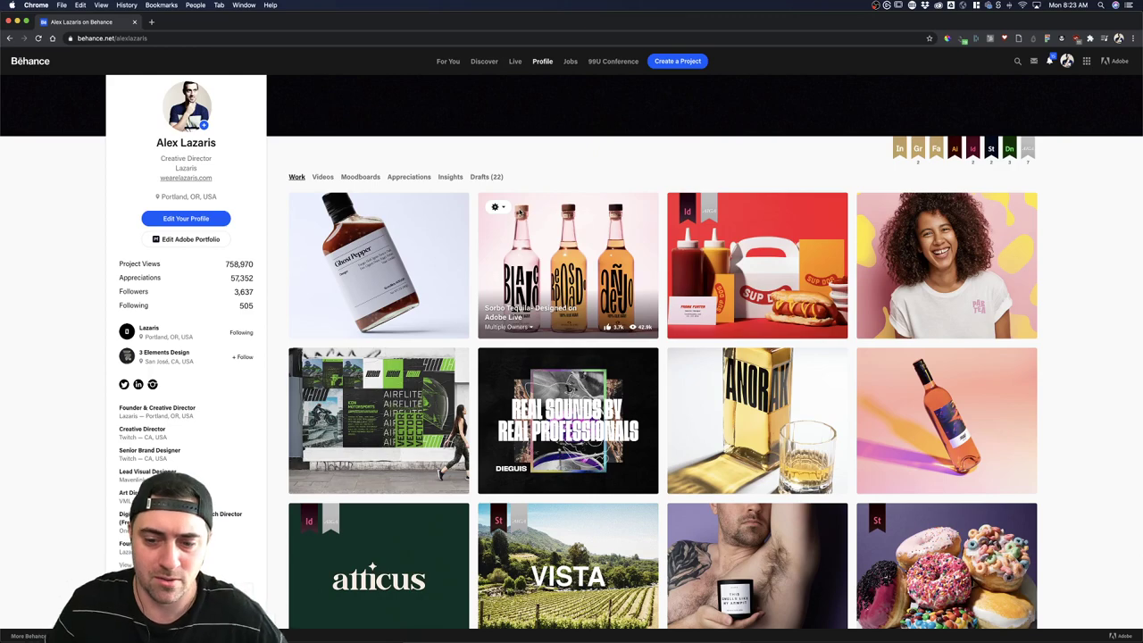
{"action": "left_click_drag", "start_coordinate": [446, 14], "coordinate": [1141, 38]}
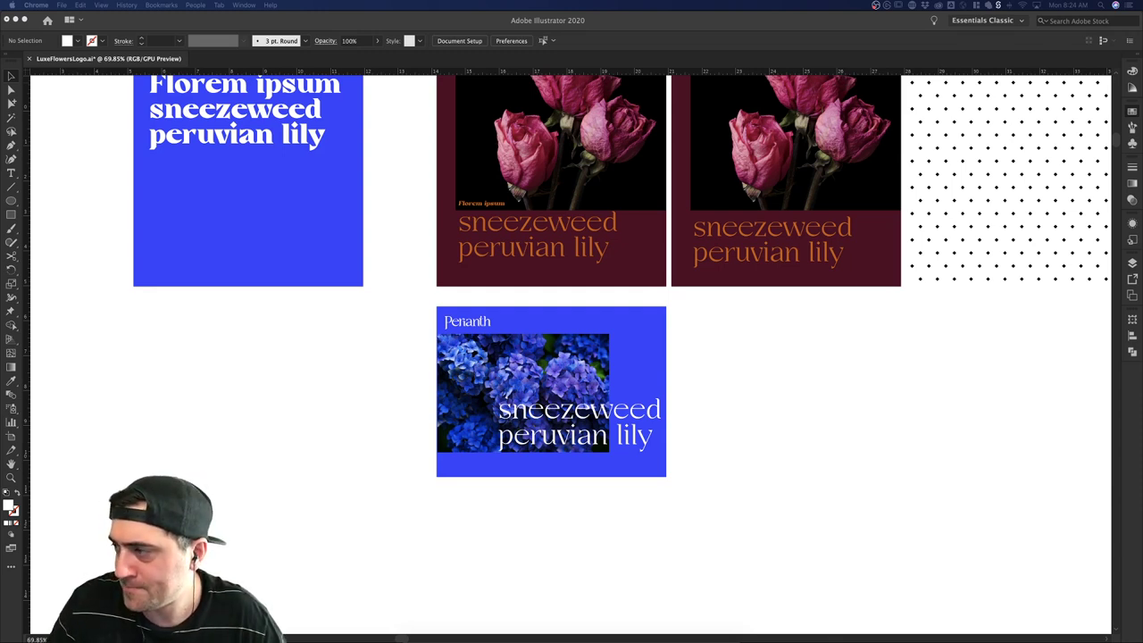
{"action": "left_click", "coordinate": [690, 430]}
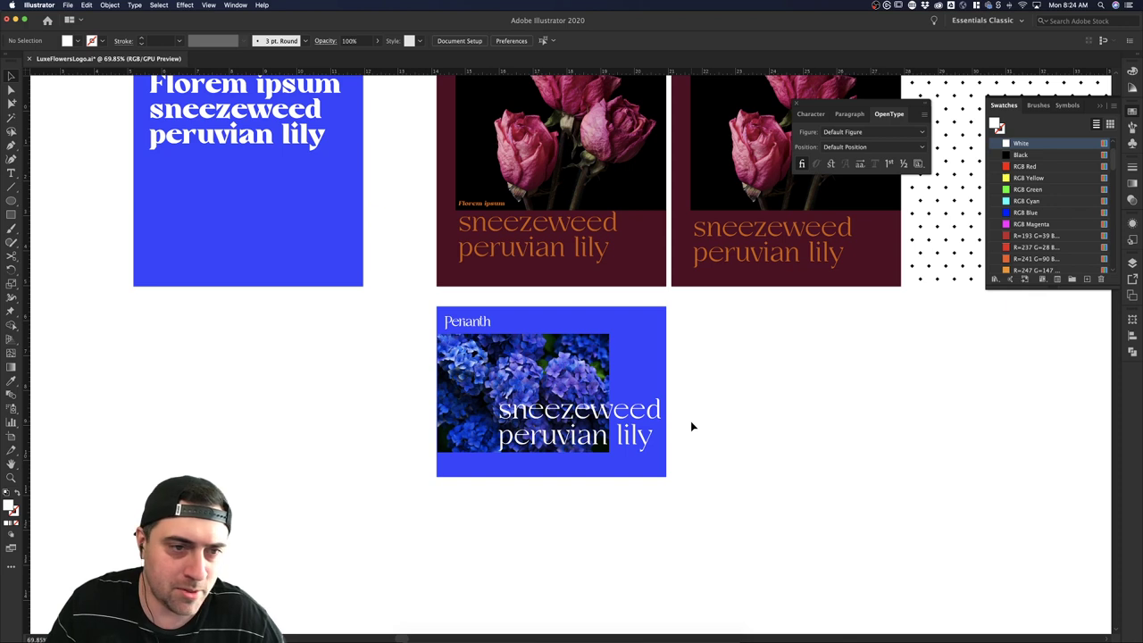